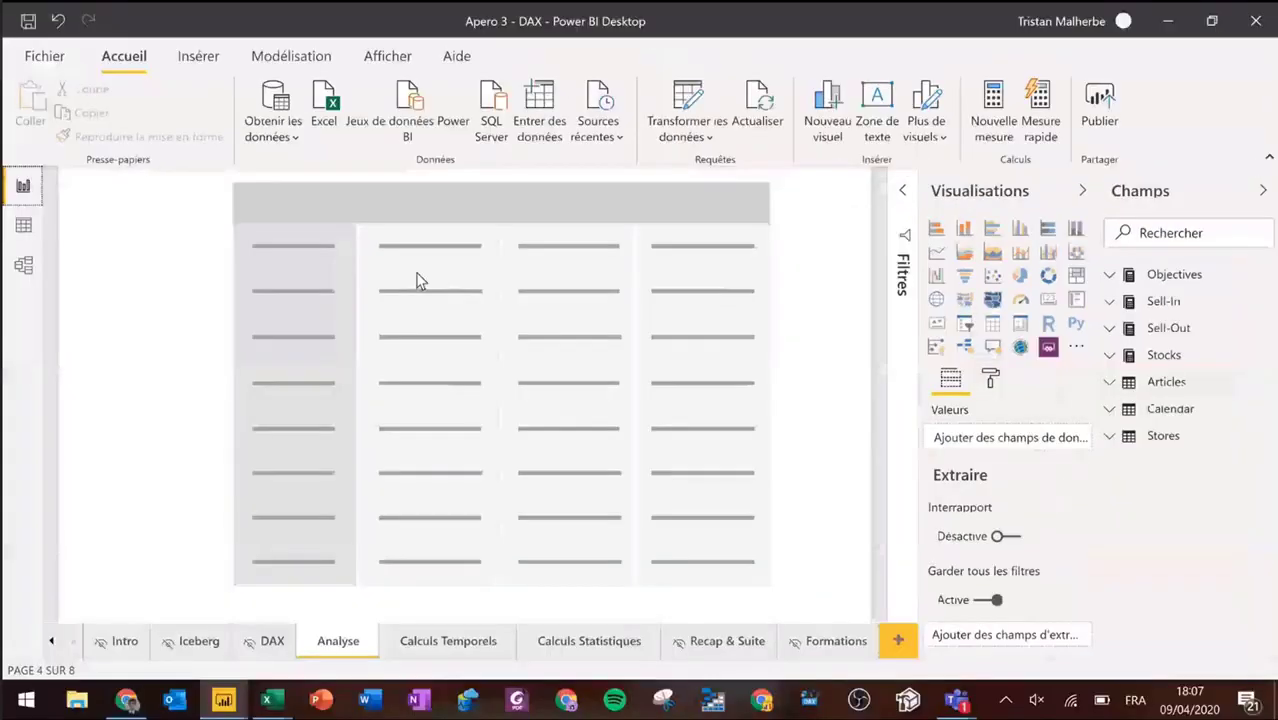
# Step: Examine the table relationships in the Sell-Out - Objectives diagram, return to the Analyse report page and widen the field list
pyautogui.click(23, 265)
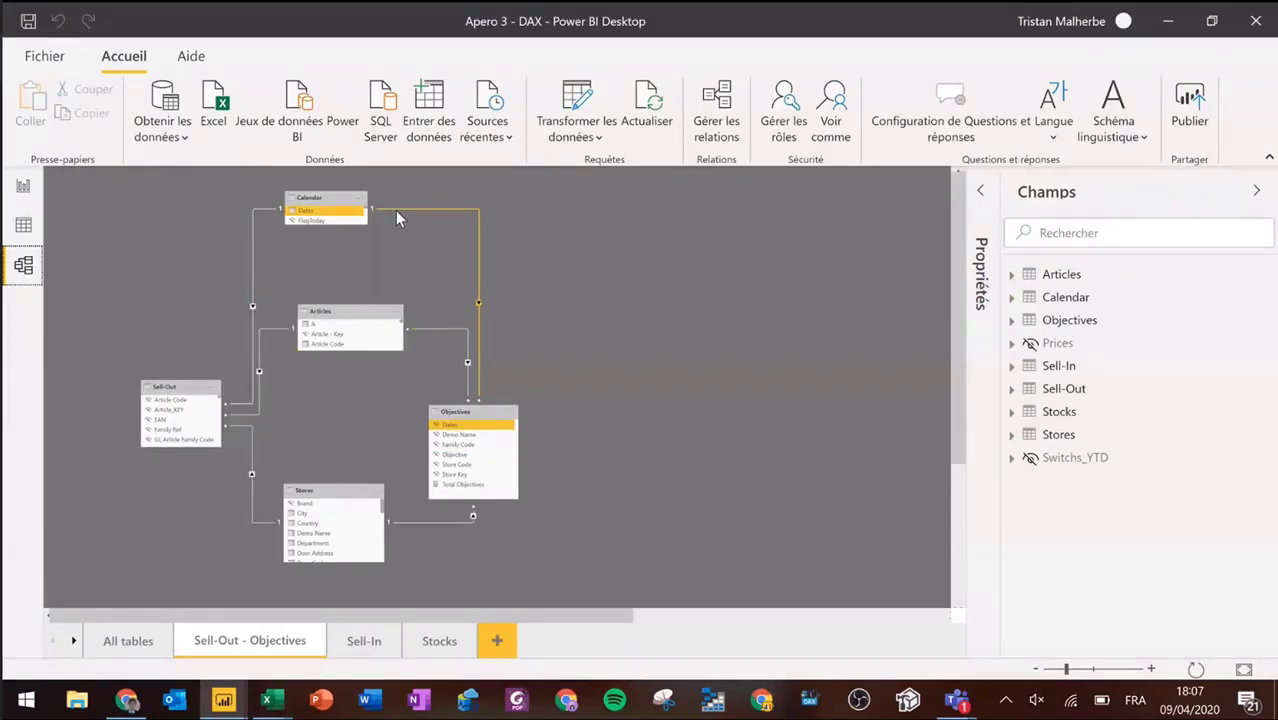
pyautogui.click(23, 186)
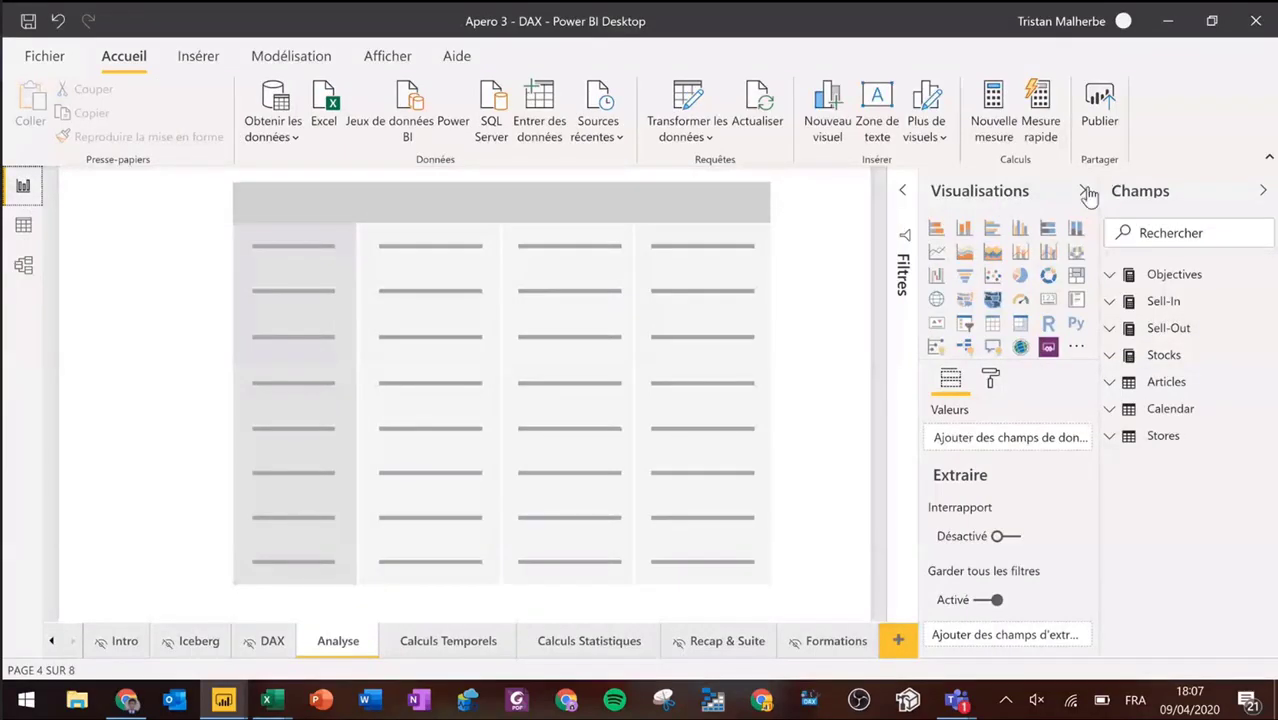
pyautogui.moveTo(1097, 193); pyautogui.dragTo(1022, 193)
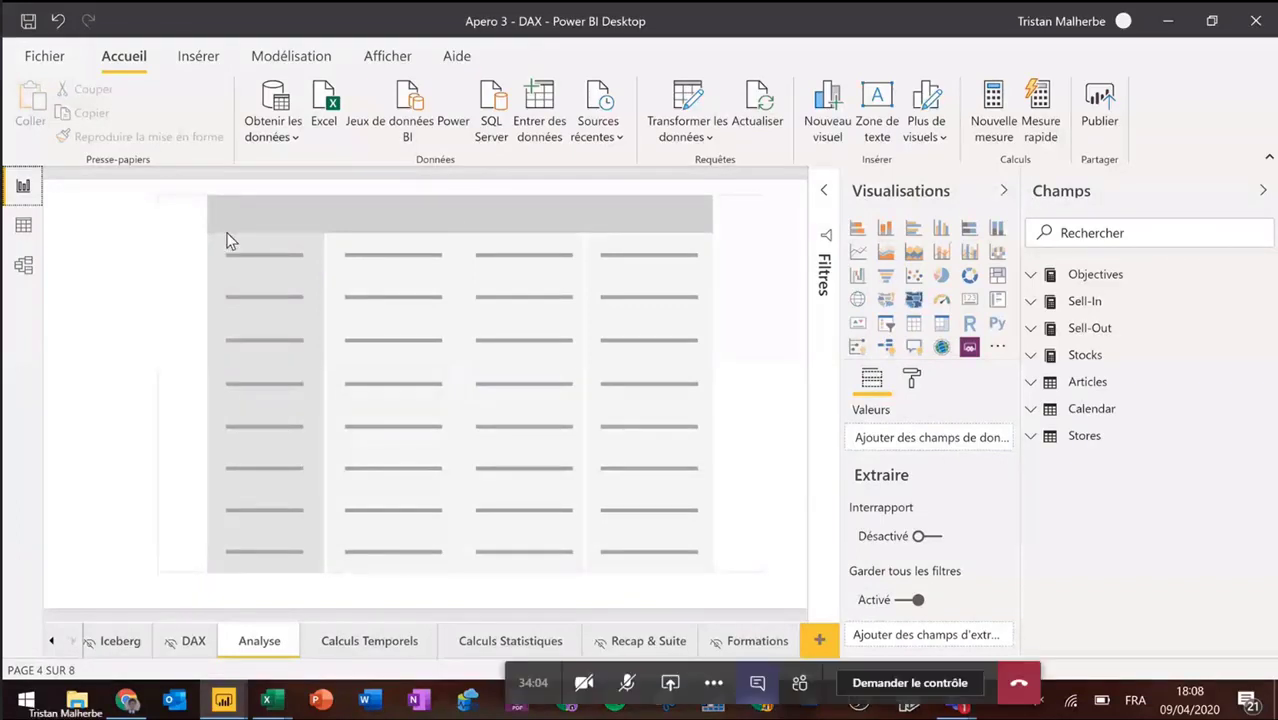
# Step: Examine the Sell-Out table's data, highlighting its Quantity, Store Code, EAN and Order Date columns
pyautogui.click(24, 226)
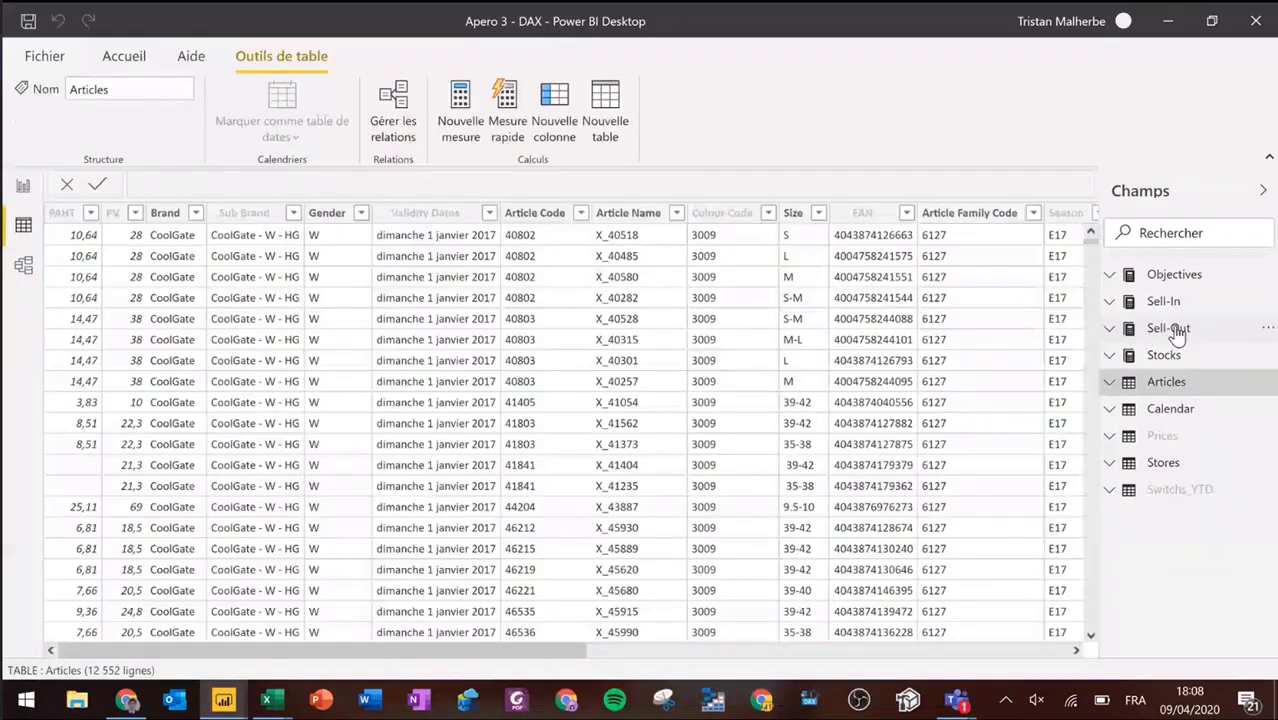
pyautogui.click(1135, 329)
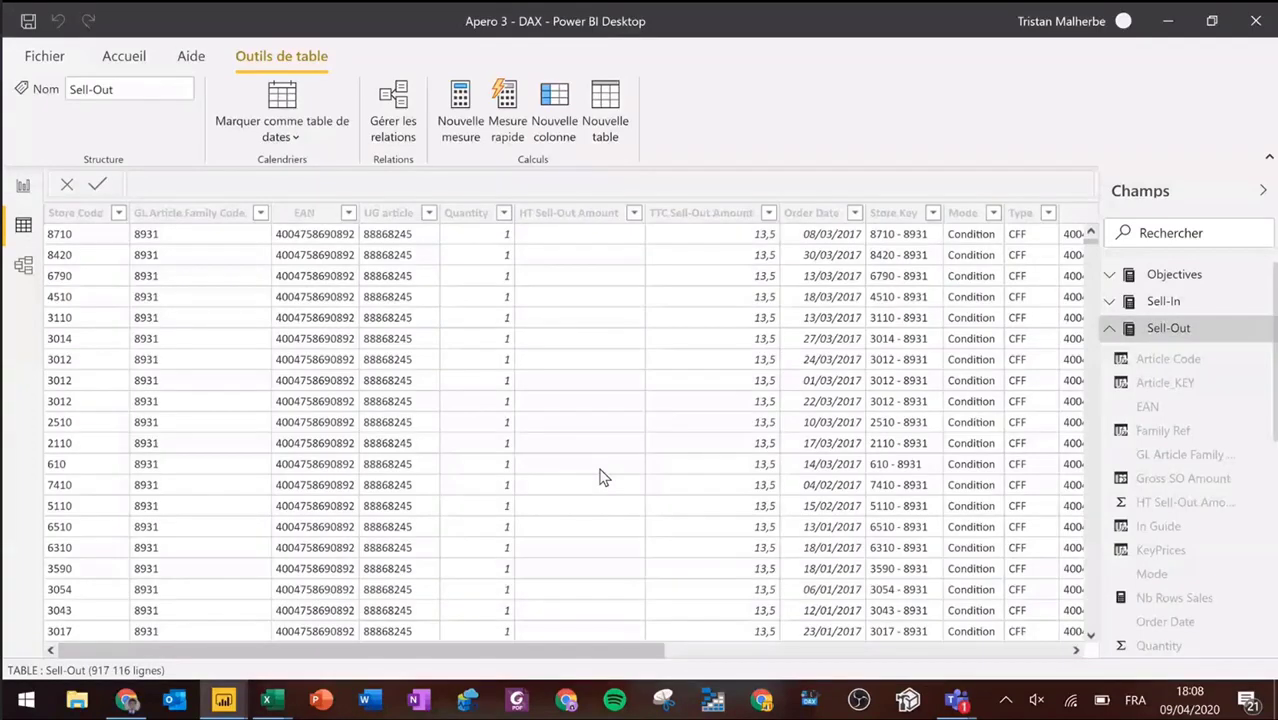
pyautogui.click(463, 220)
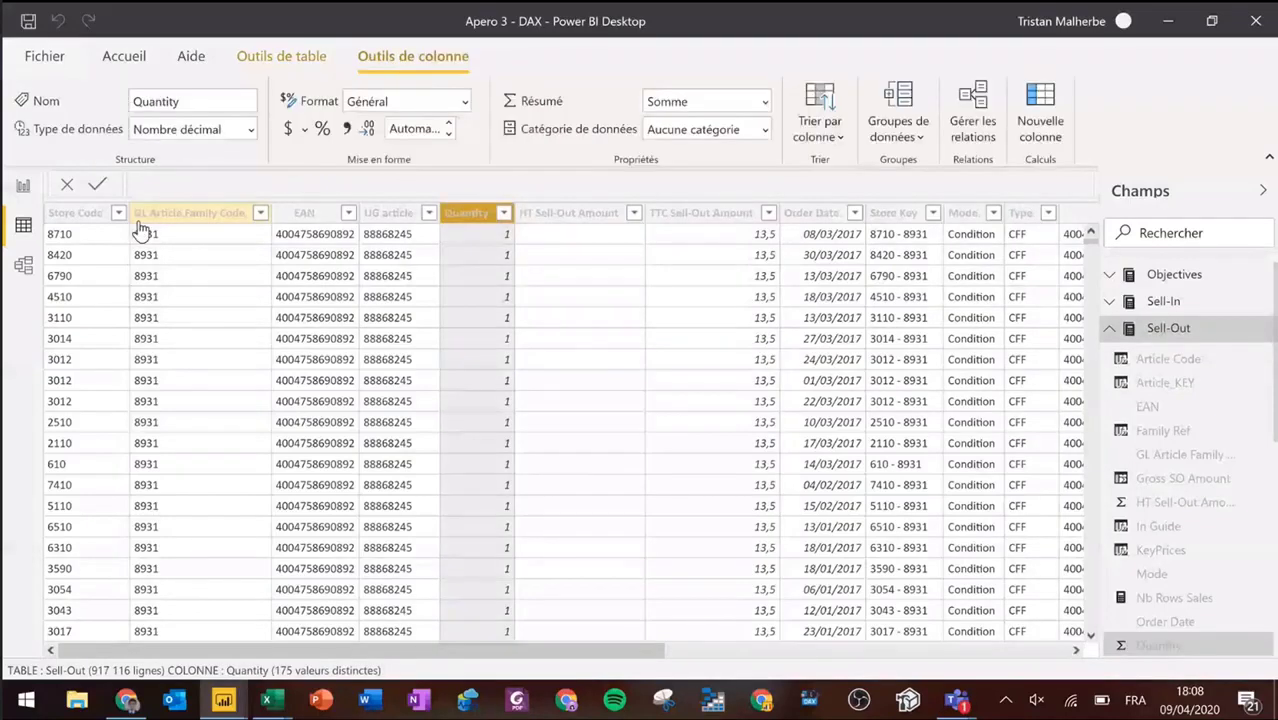
pyautogui.click(104, 215)
pyautogui.click(306, 218)
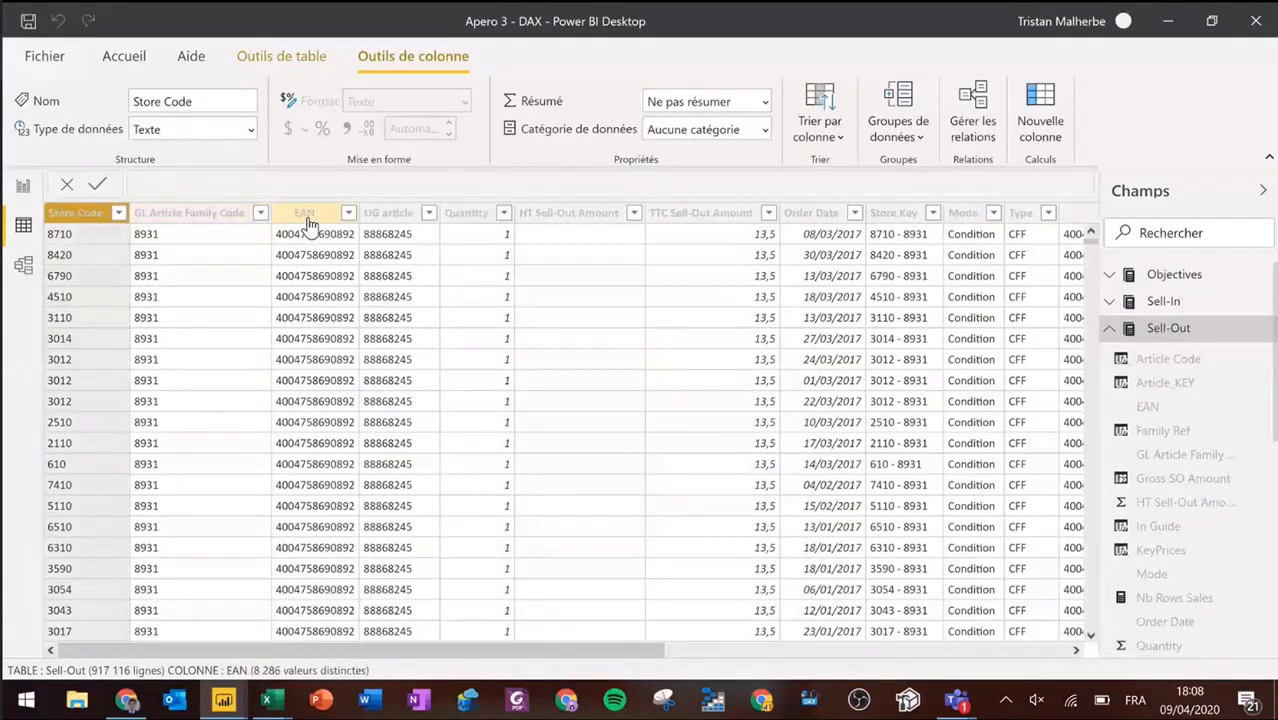
pyautogui.click(813, 220)
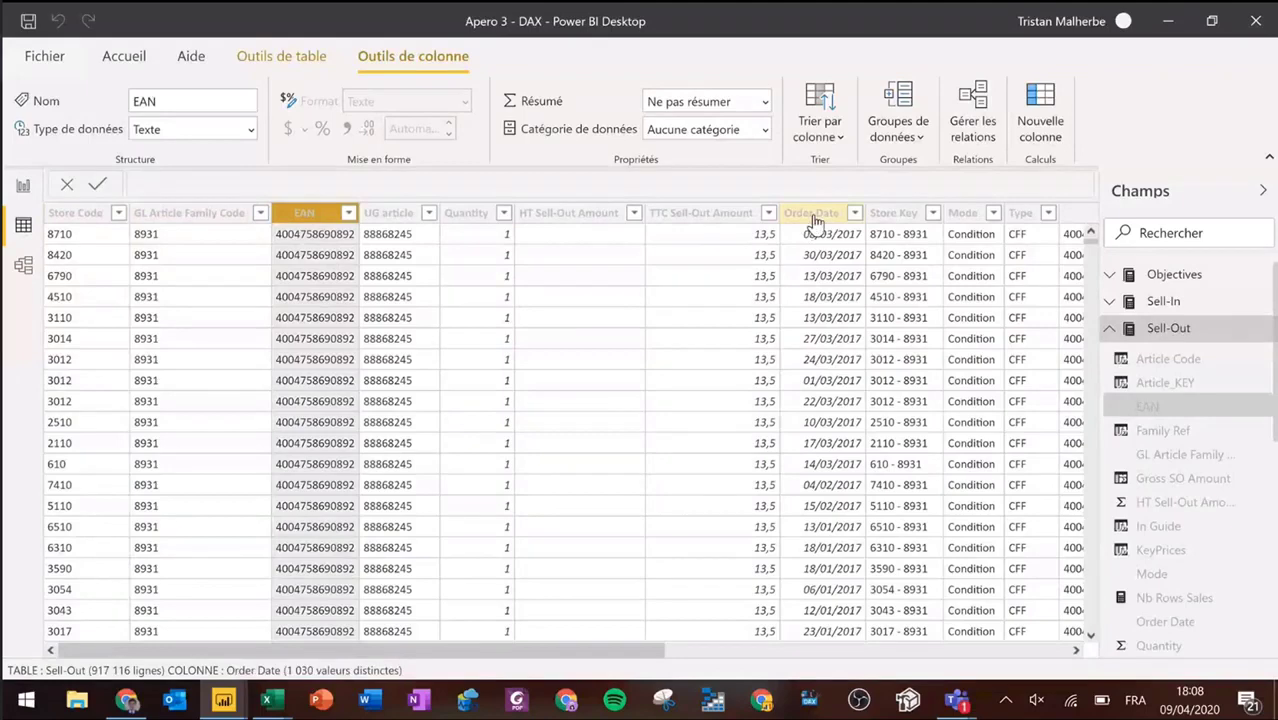
pyautogui.click(465, 218)
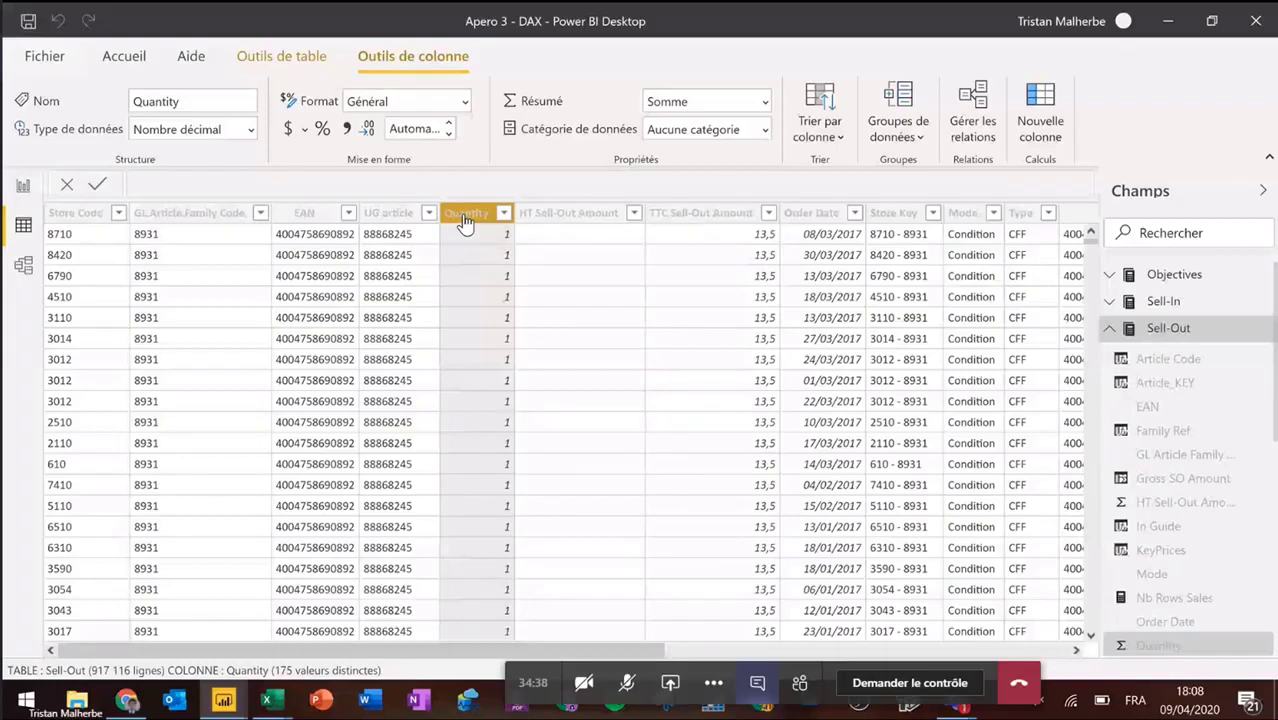
pyautogui.click(627, 685)
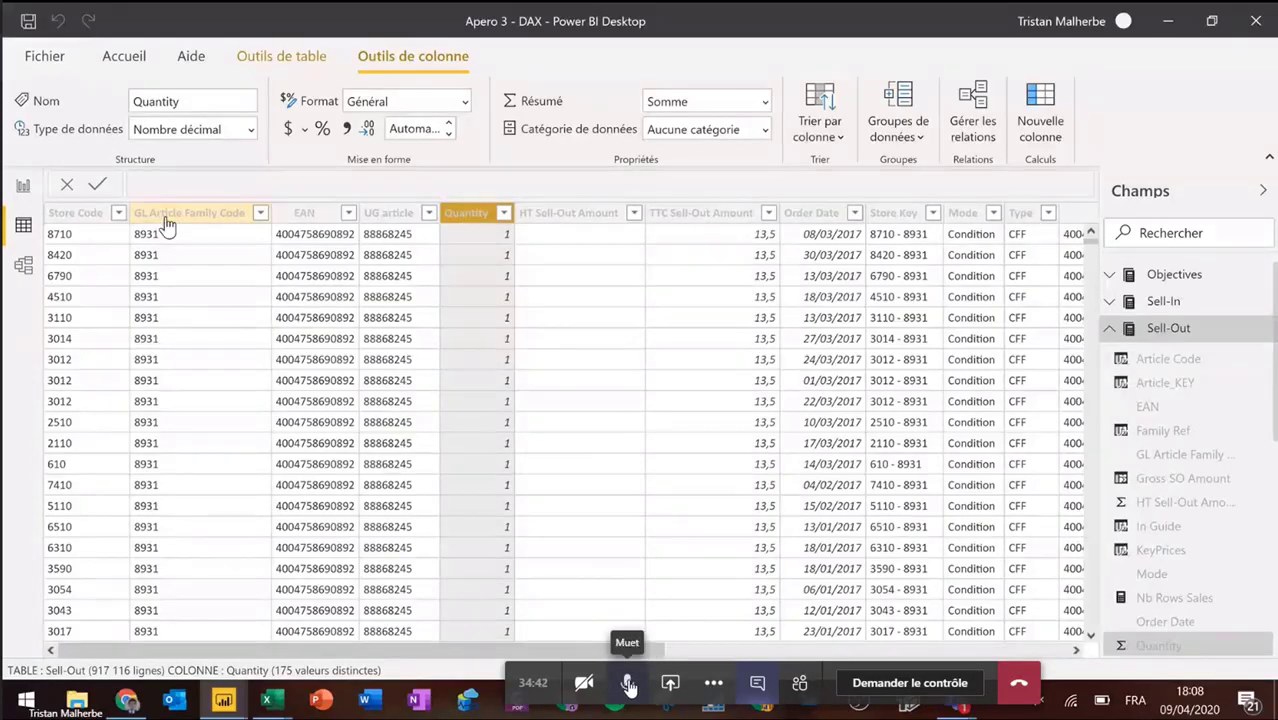
# Step: Create a measure named Total Sales in the Sell-Out table from the report view and start its formula with the SUM function
pyautogui.click(22, 190)
pyautogui.rightClick(1098, 336)
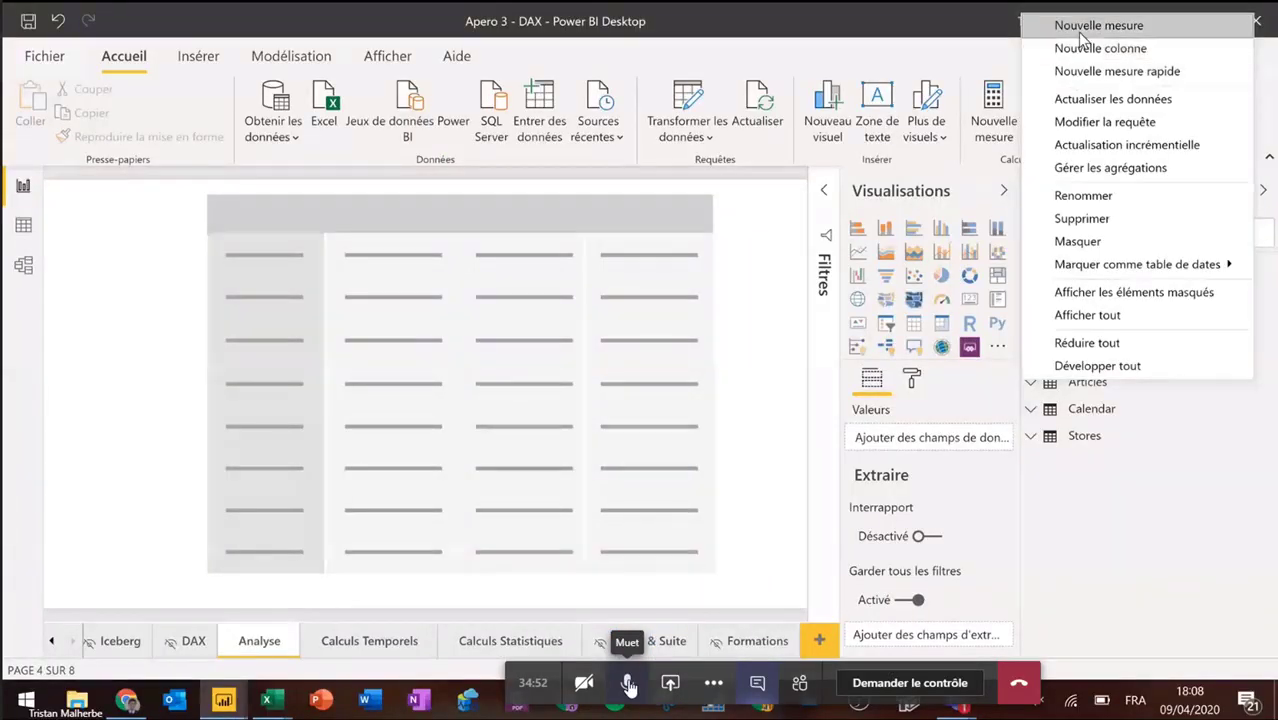
pyautogui.click(1078, 30)
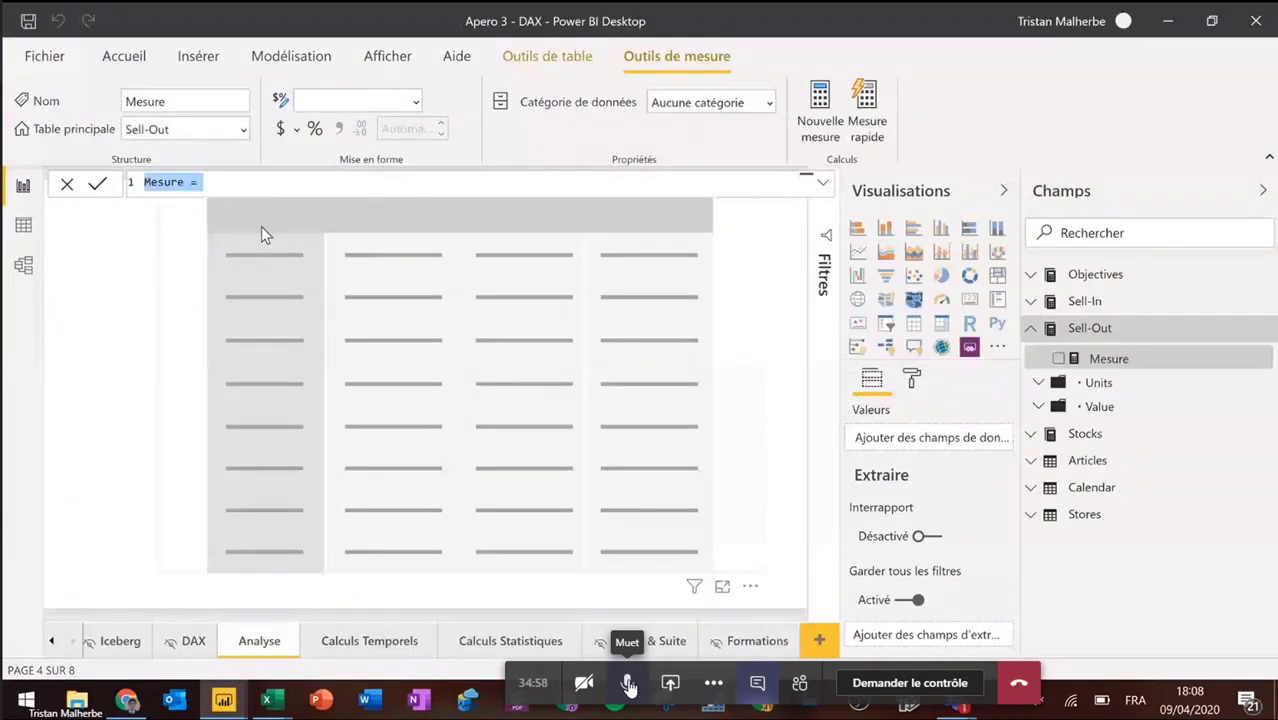
pyautogui.write('Total S')
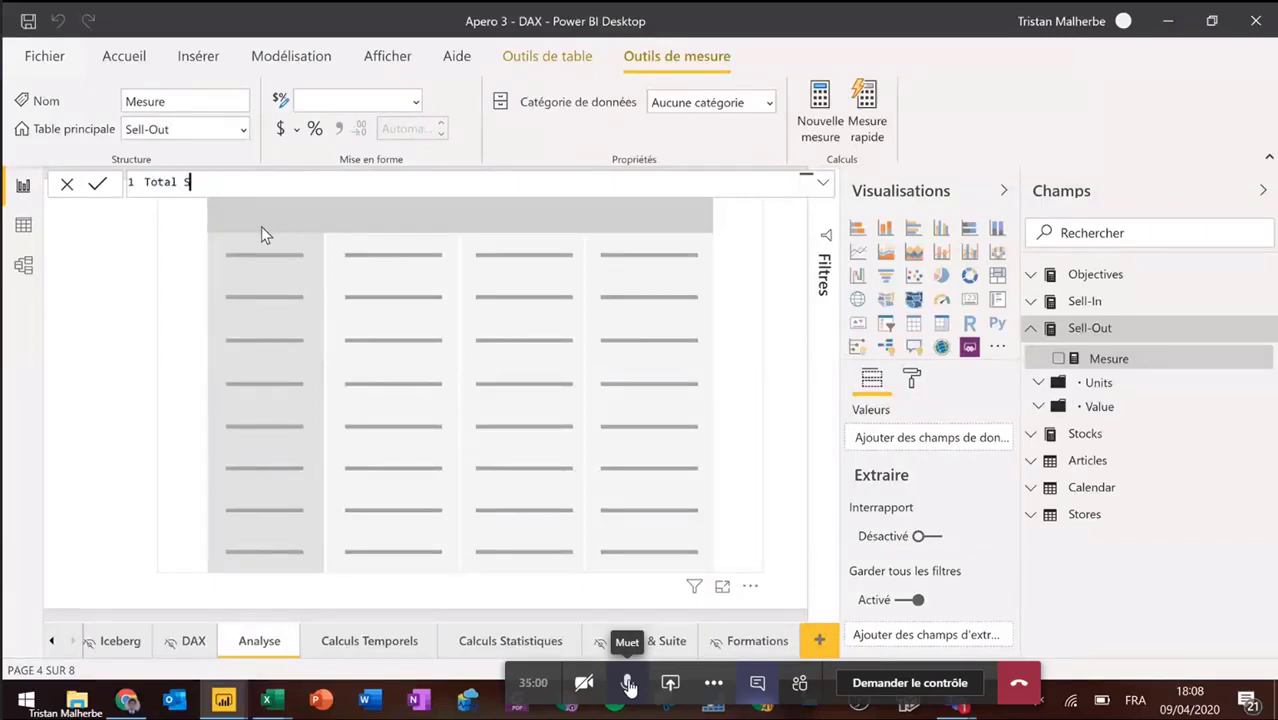
pyautogui.write('ales')
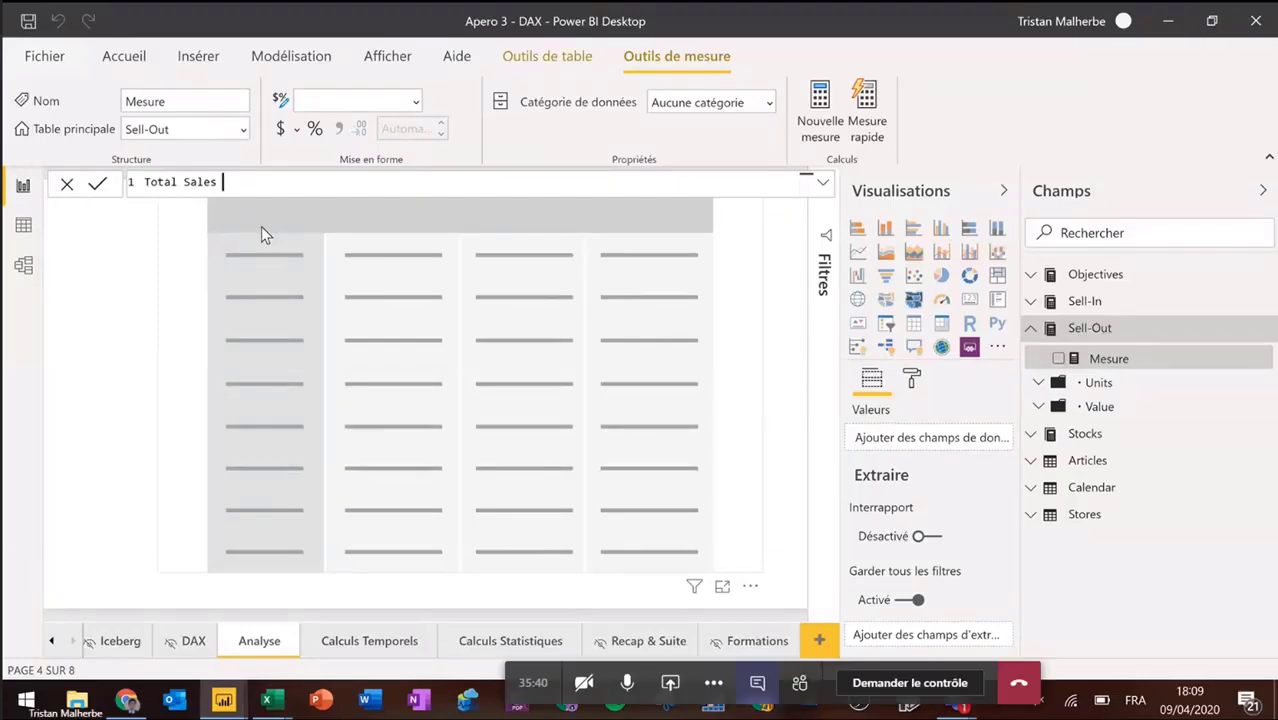
pyautogui.write('= S')
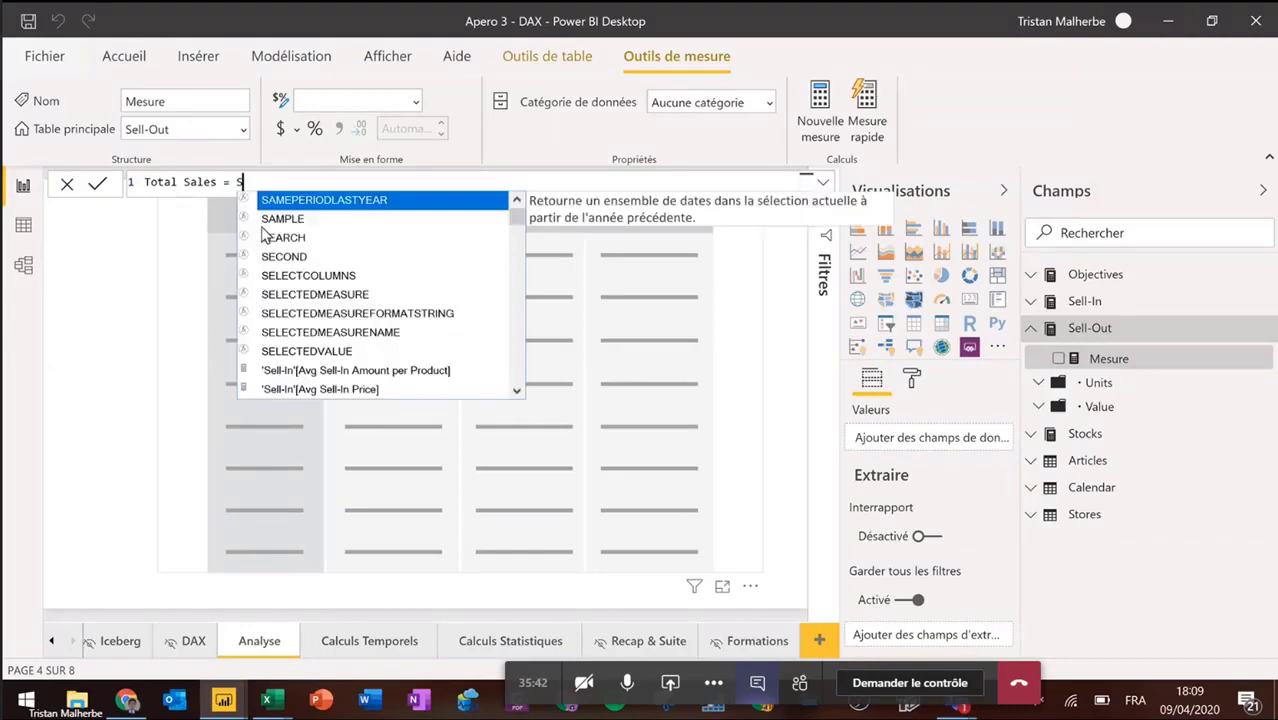
pyautogui.write('U')
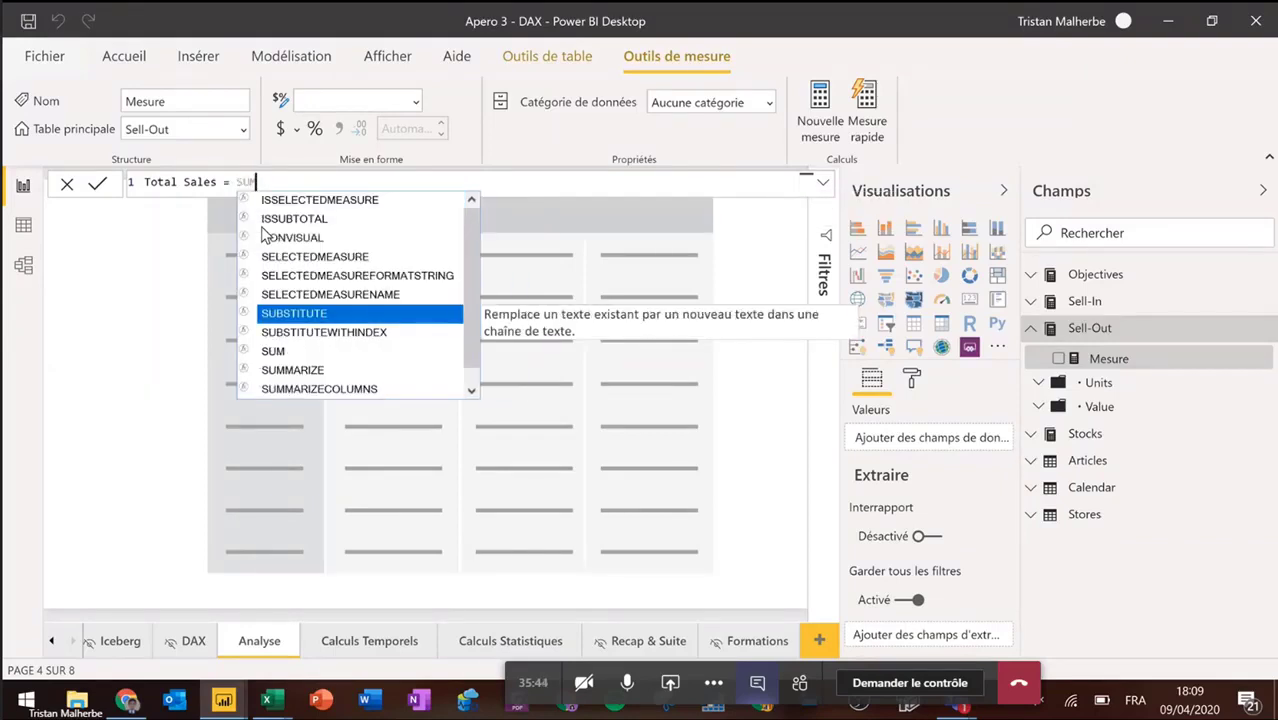
pyautogui.write('M')
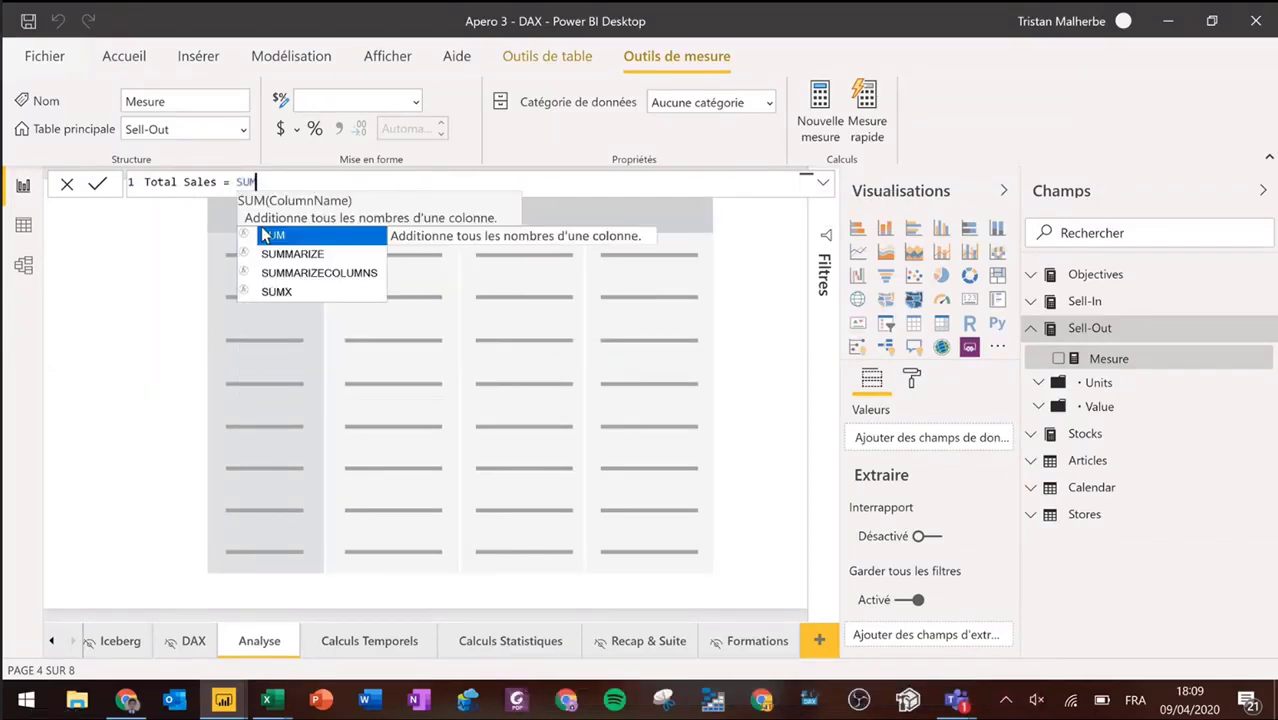
pyautogui.write('(')
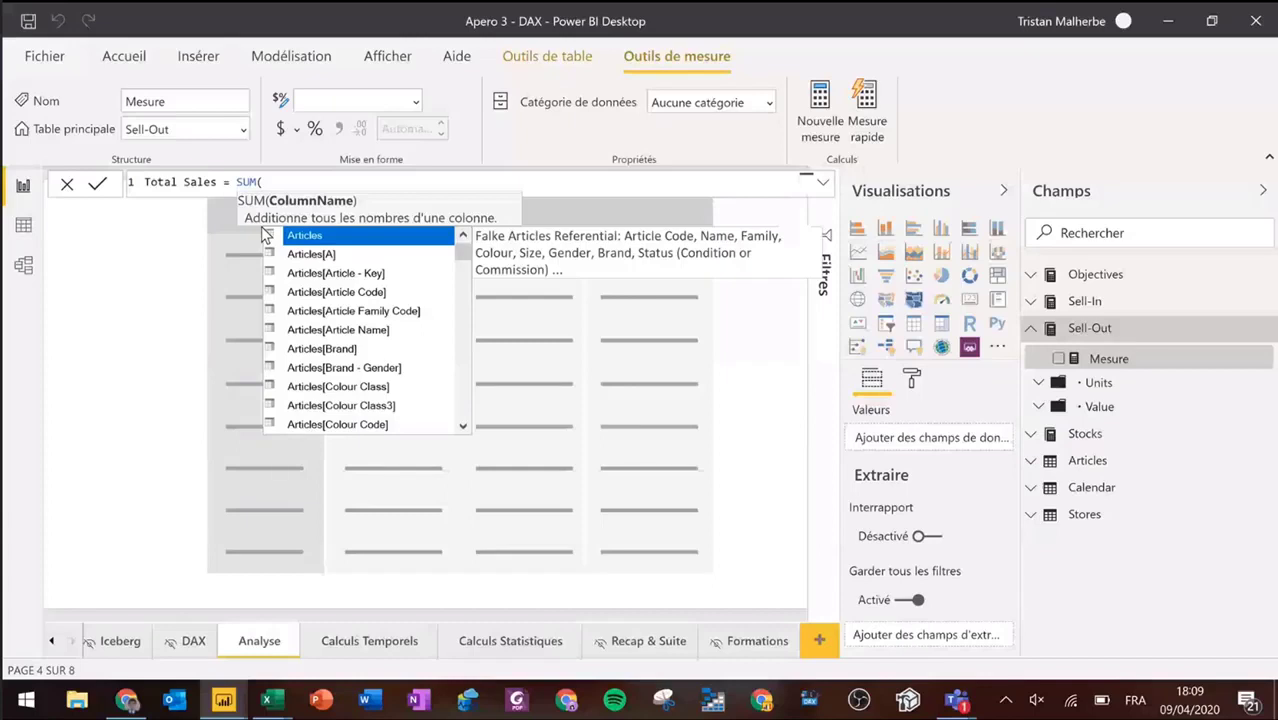
pyautogui.write('amount')
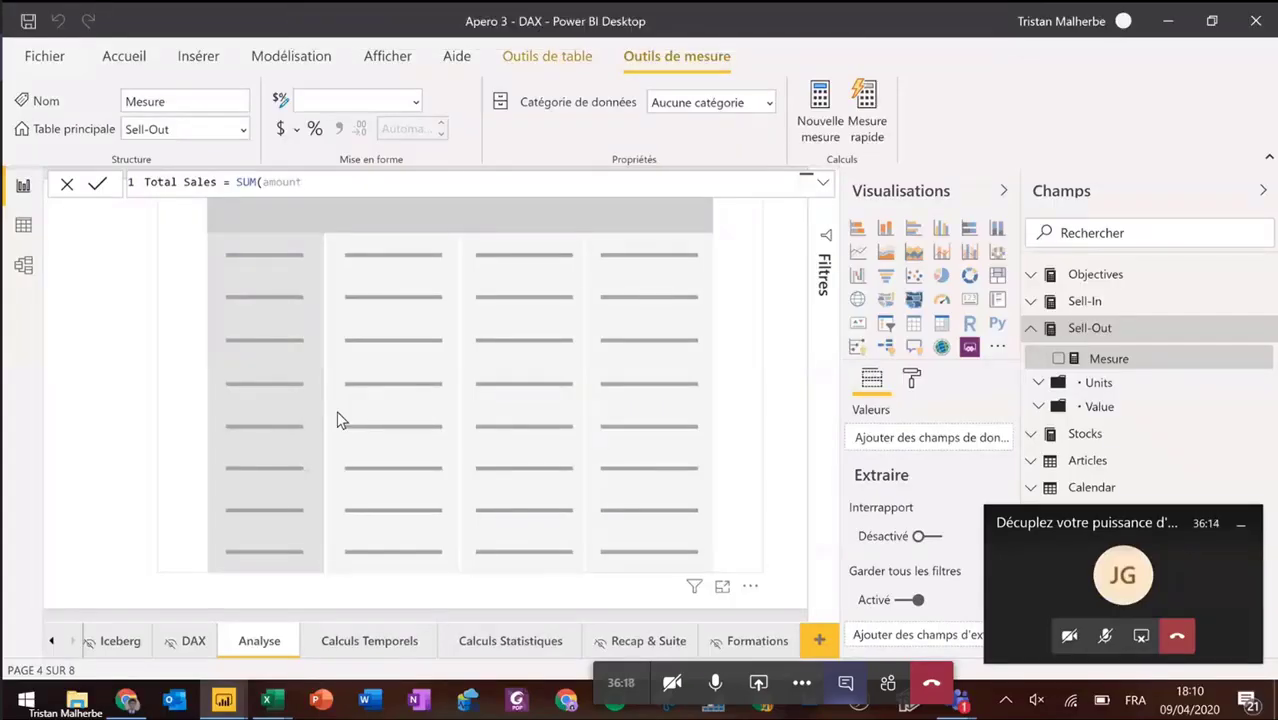
pyautogui.click(1238, 524)
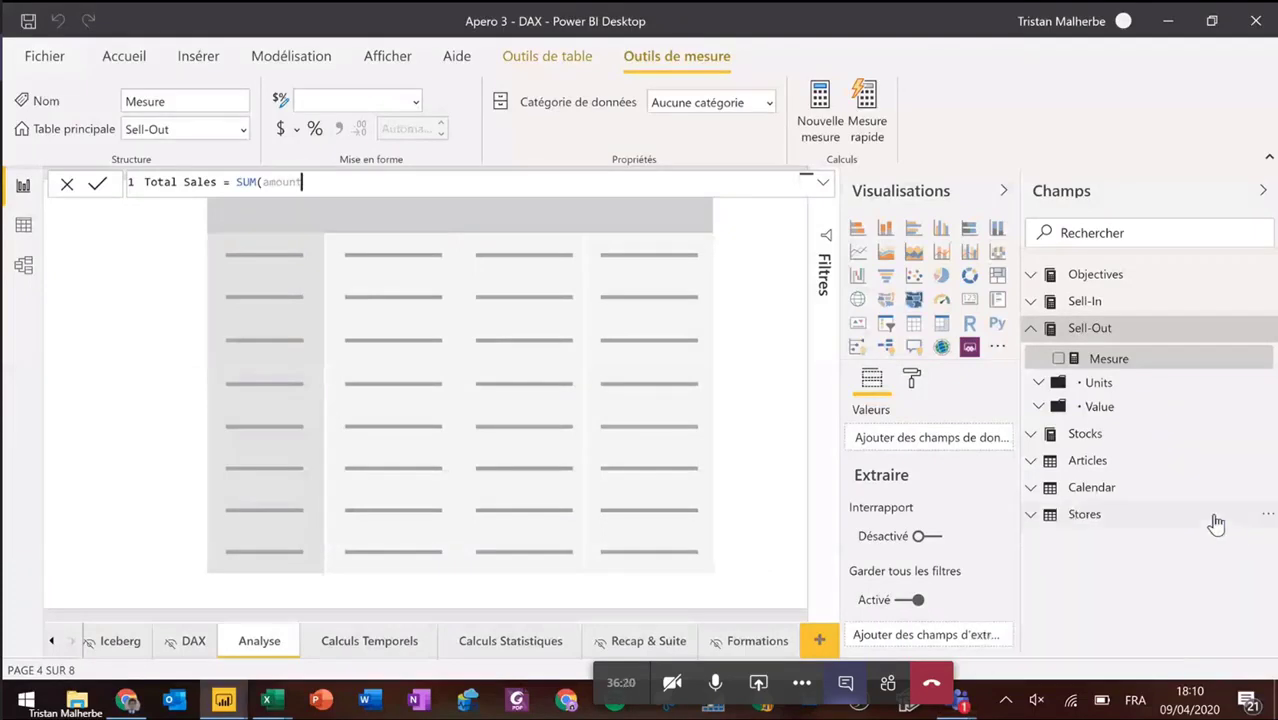
pyautogui.press('BackSpace')
pyautogui.press('BackSpace')
pyautogui.press('BackSpace')
pyautogui.press('BackSpace')
pyautogui.press('BackSpace')
pyautogui.press('BackSpace')
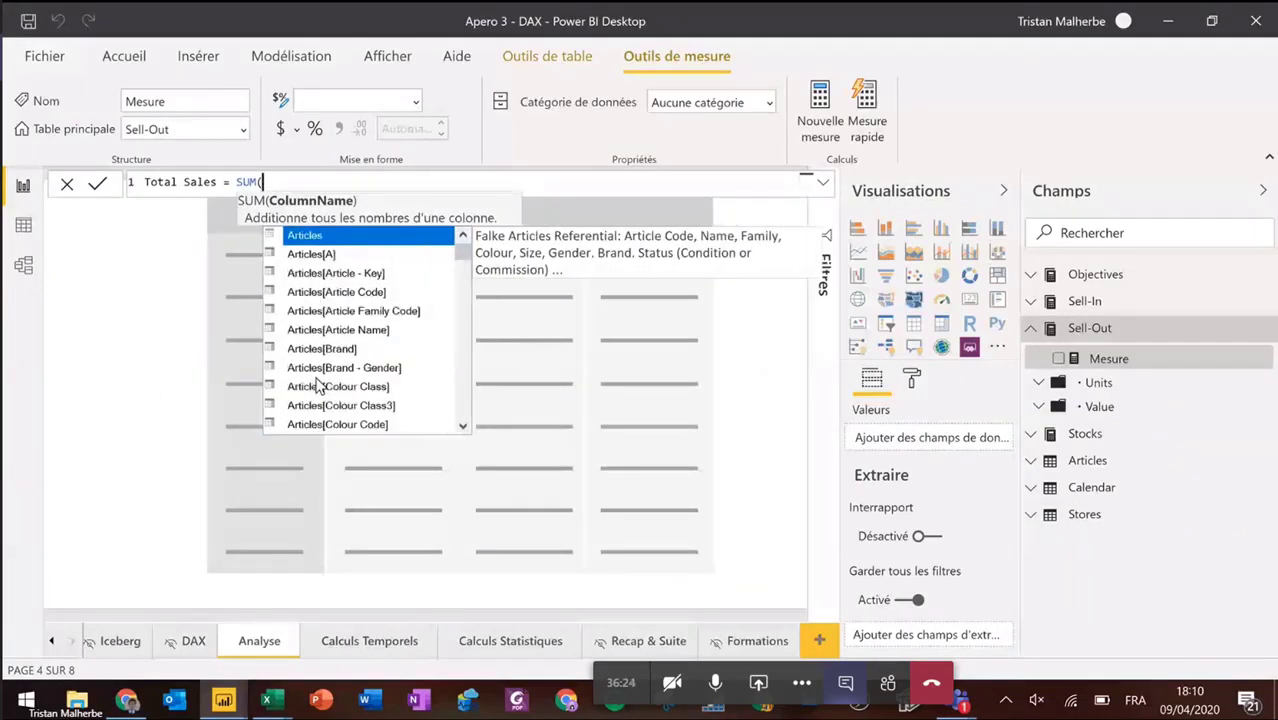
# Step: Complete the Total Sales formula by summing 'Sell-Out'[TTC Sell-Out Amount] and commit the measure
pyautogui.write('amou')
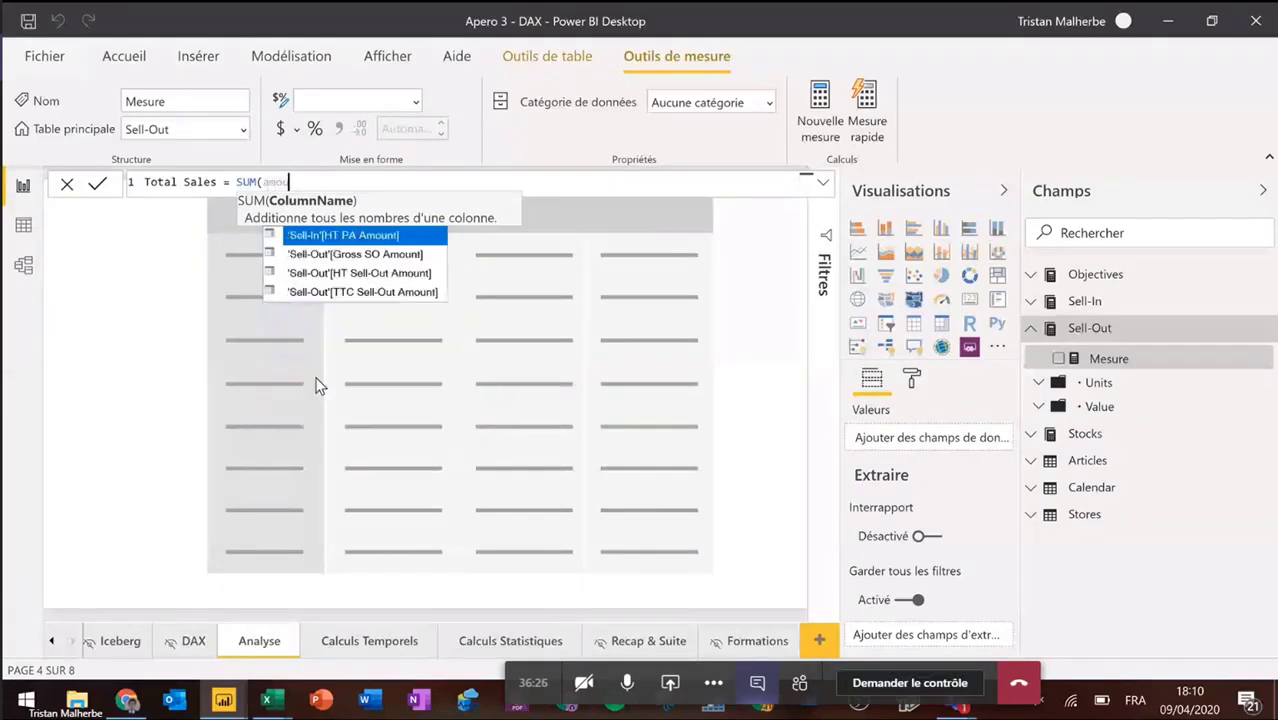
pyautogui.write('n')
pyautogui.press('Down')
pyautogui.press('Down')
pyautogui.press('Down')
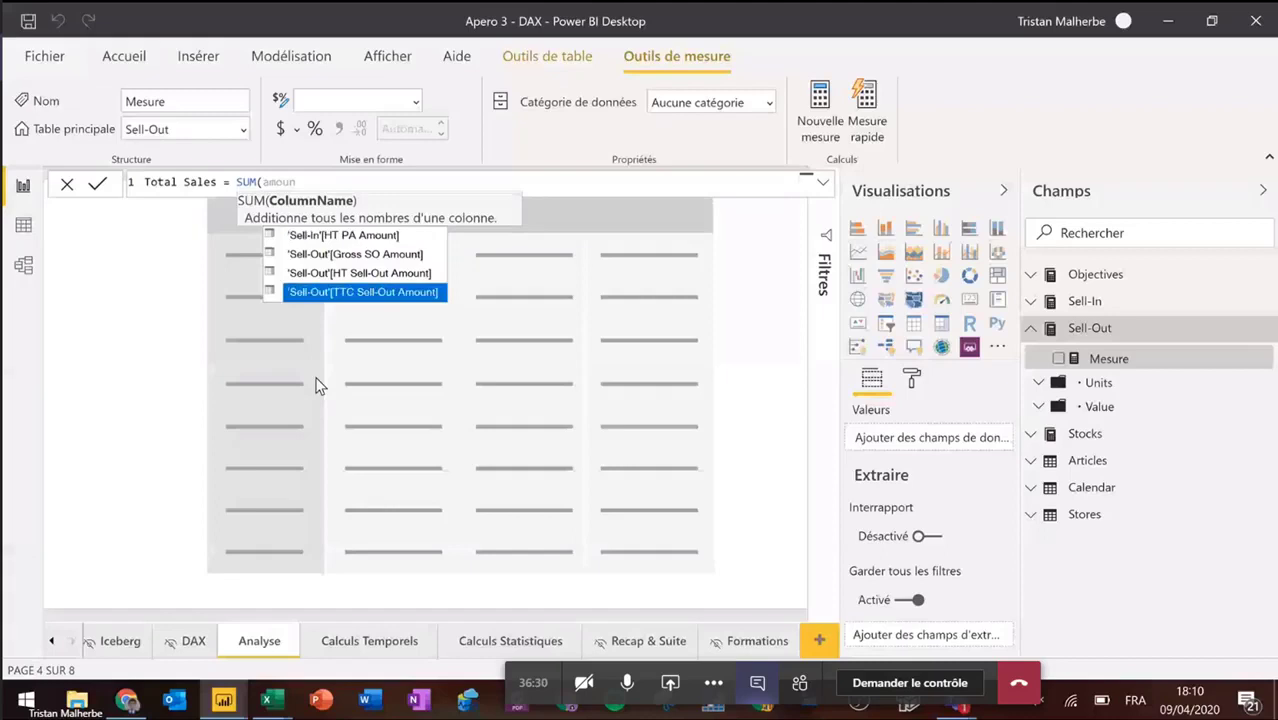
pyautogui.press('Tab')
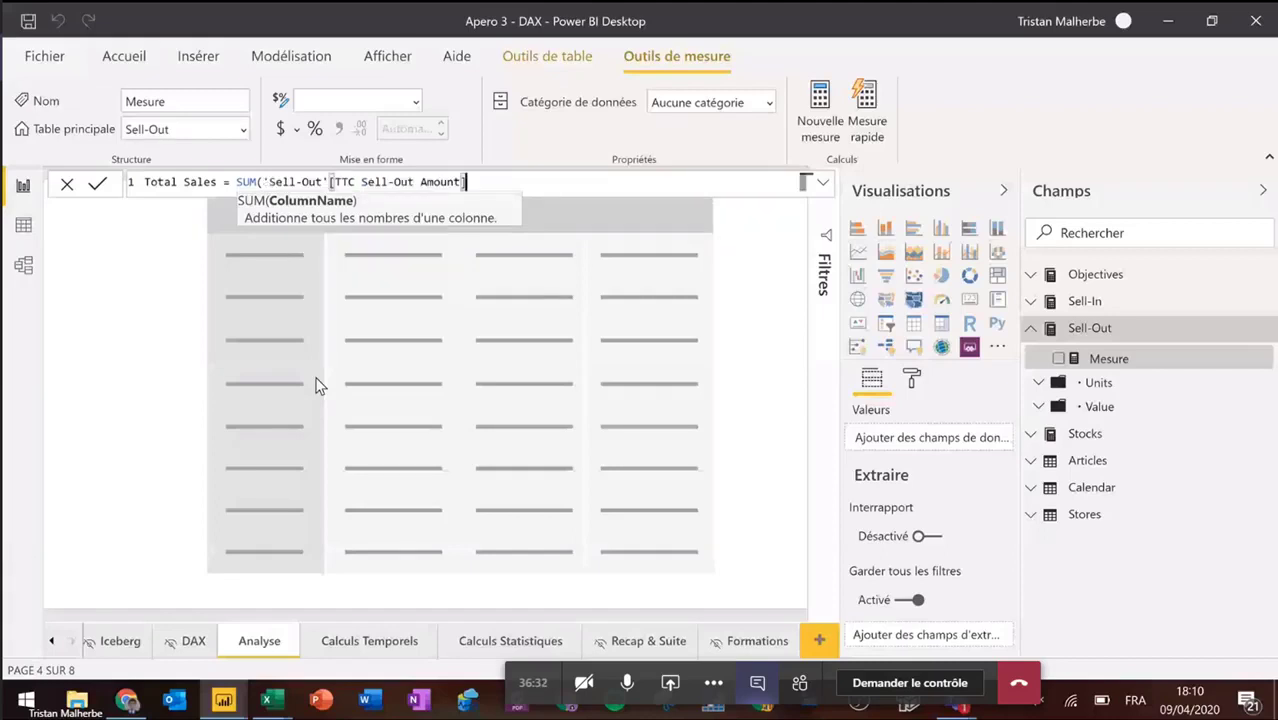
pyautogui.write(')')
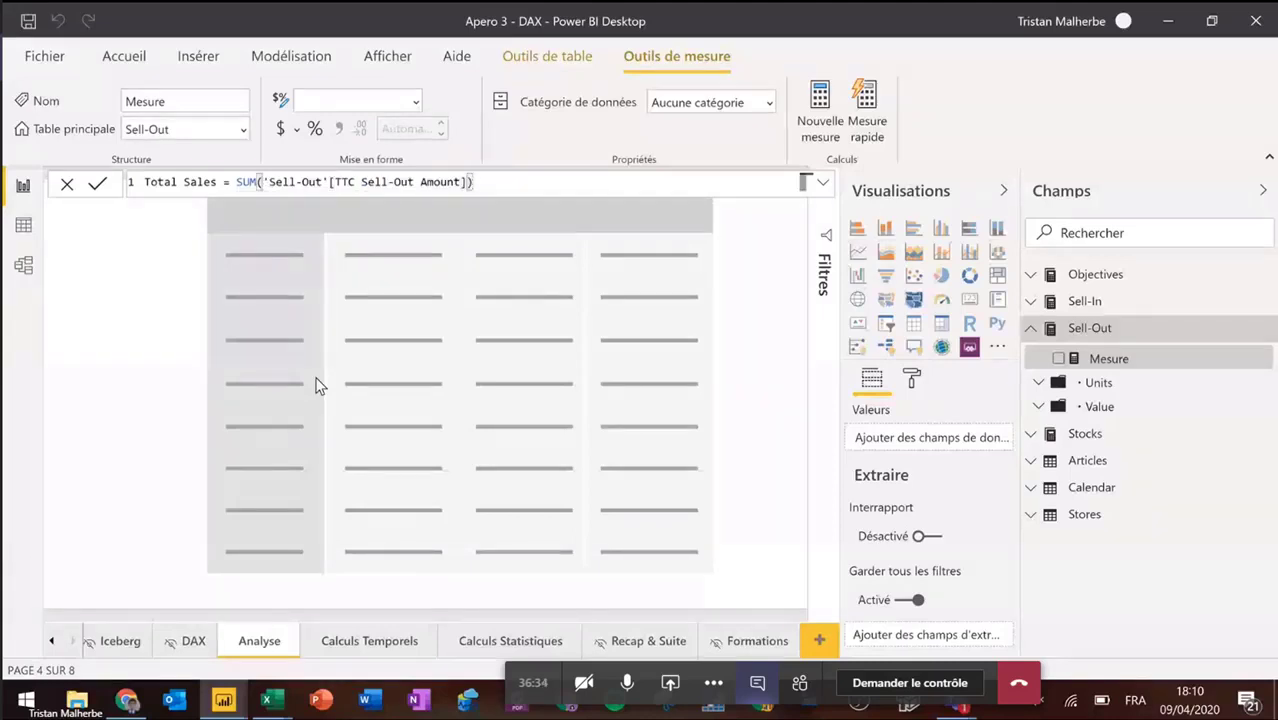
pyautogui.press('Return')
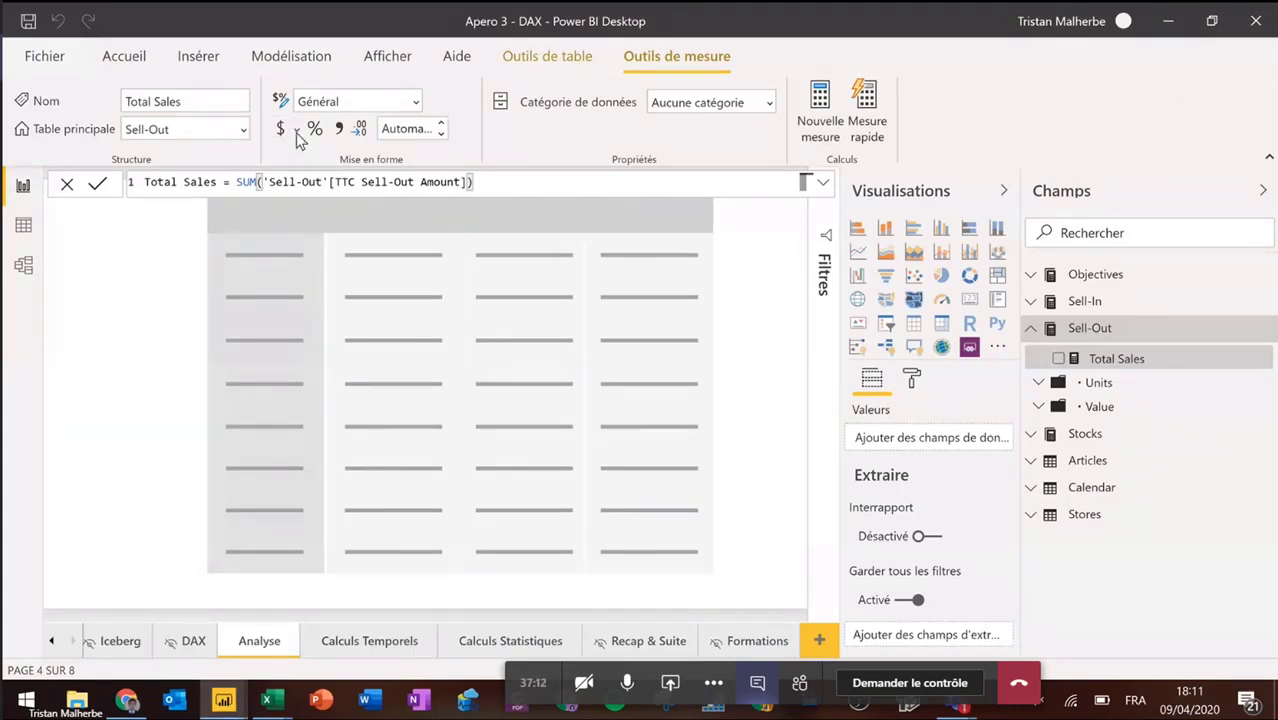
# Step: Format the Total Sales measure as currency in € Euro (123 €) with 0 decimal places
pyautogui.click(296, 136)
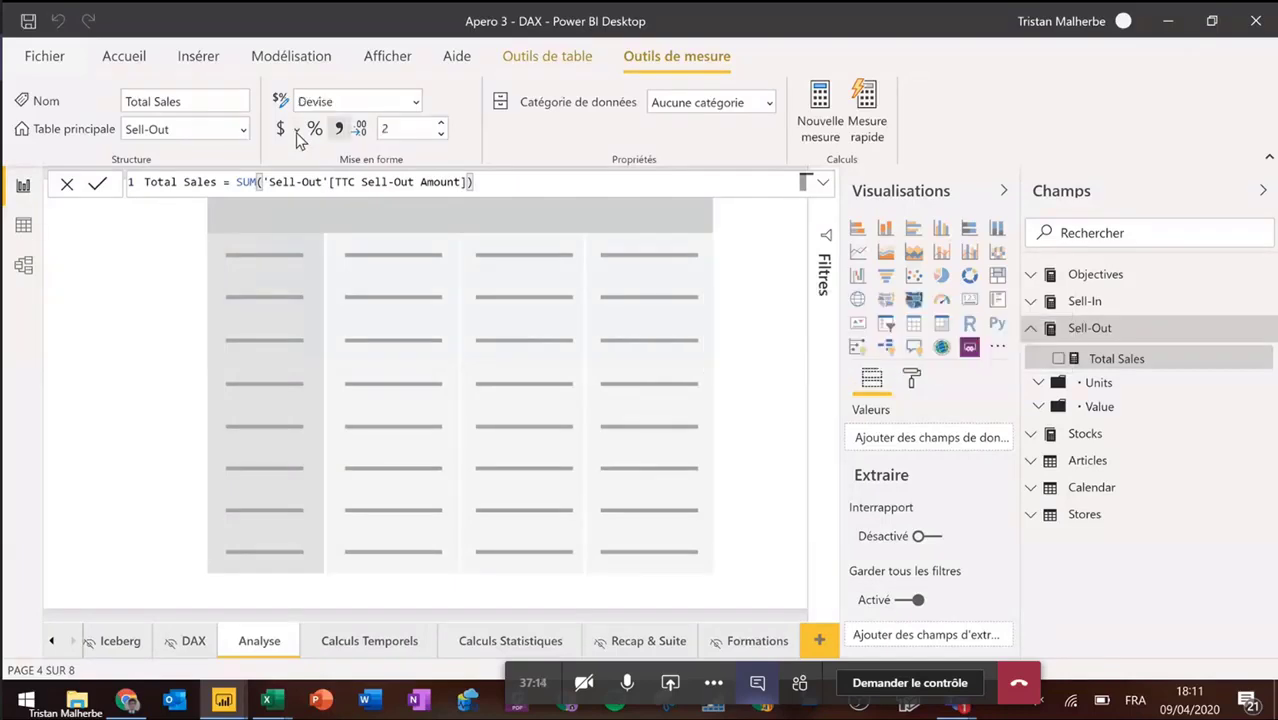
pyautogui.click(298, 136)
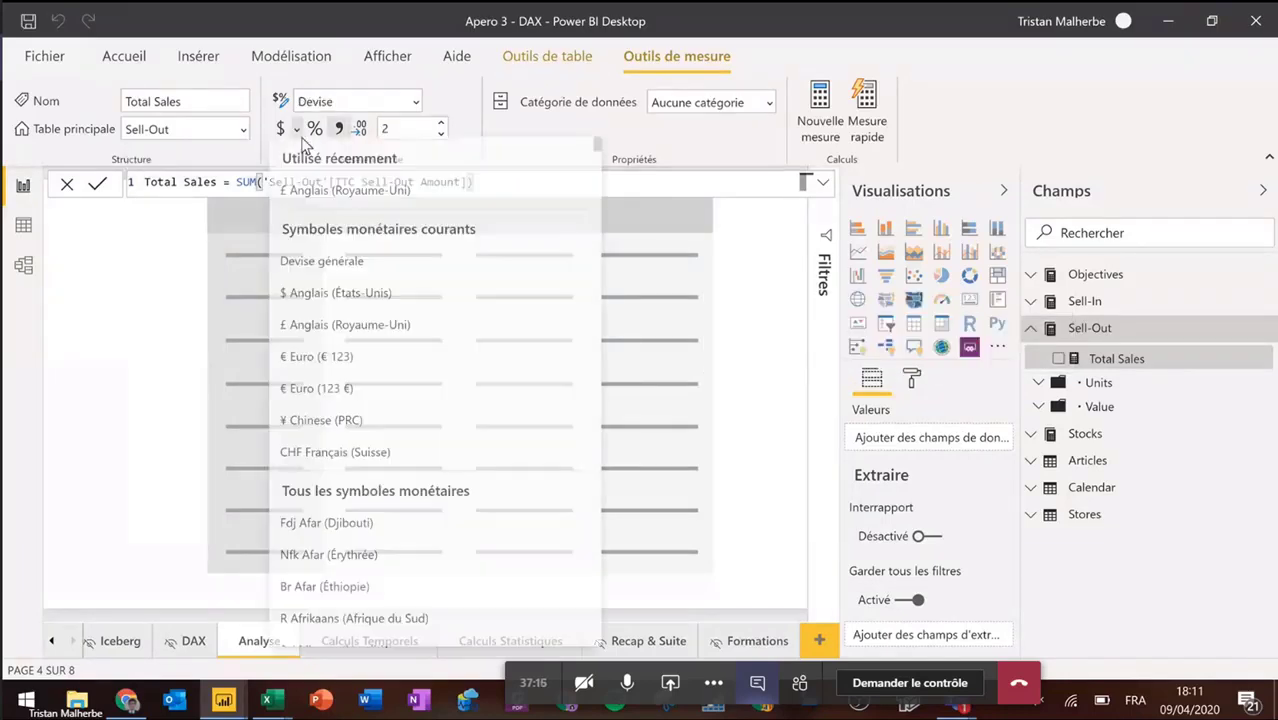
pyautogui.click(338, 392)
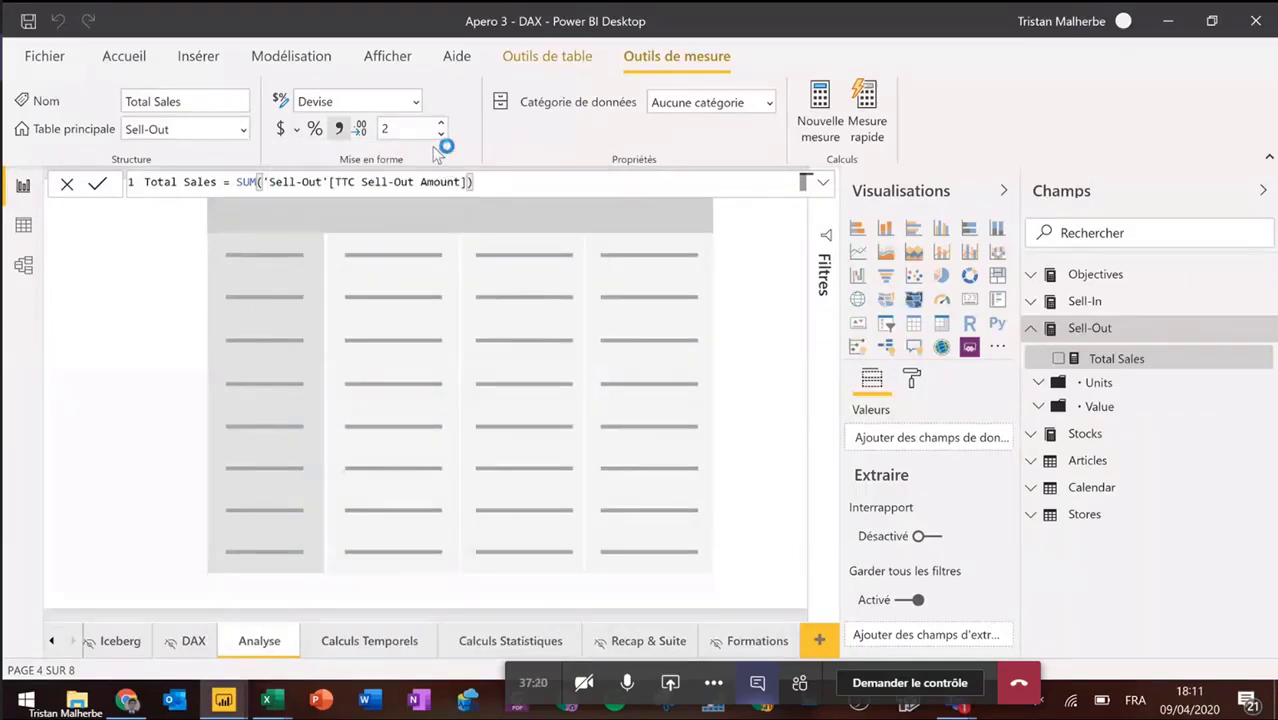
pyautogui.click(441, 135)
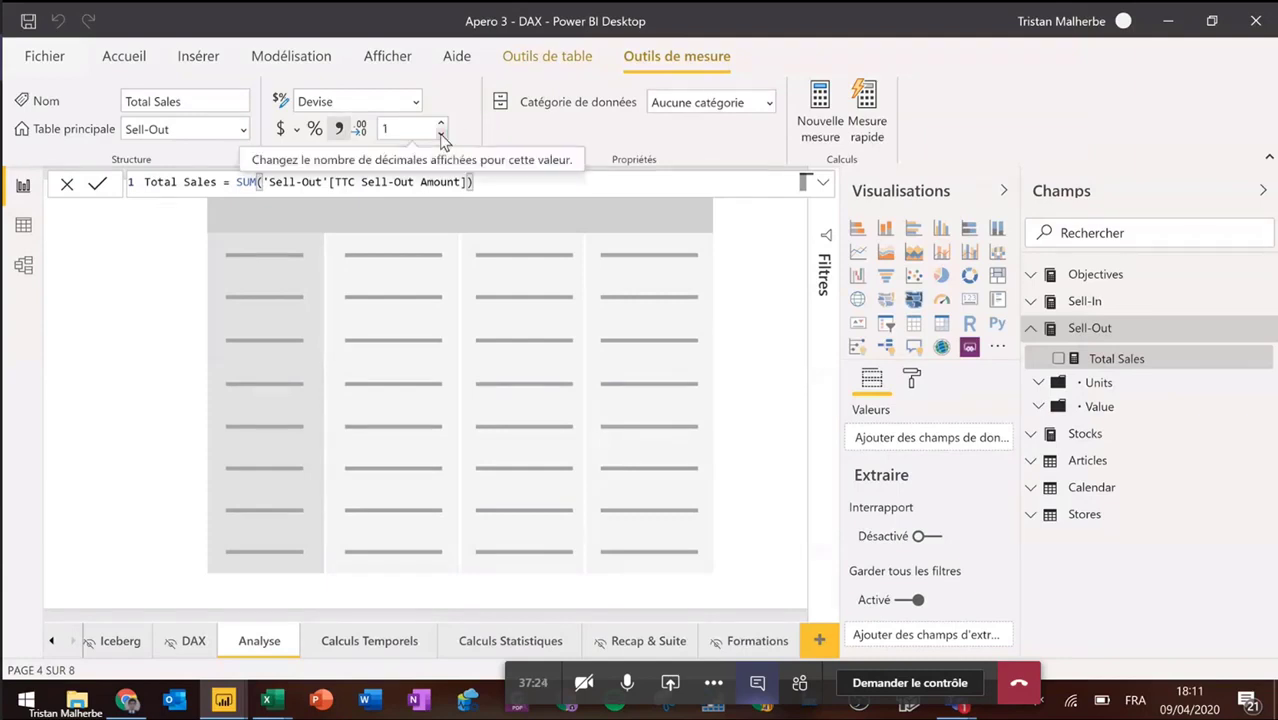
pyautogui.click(441, 135)
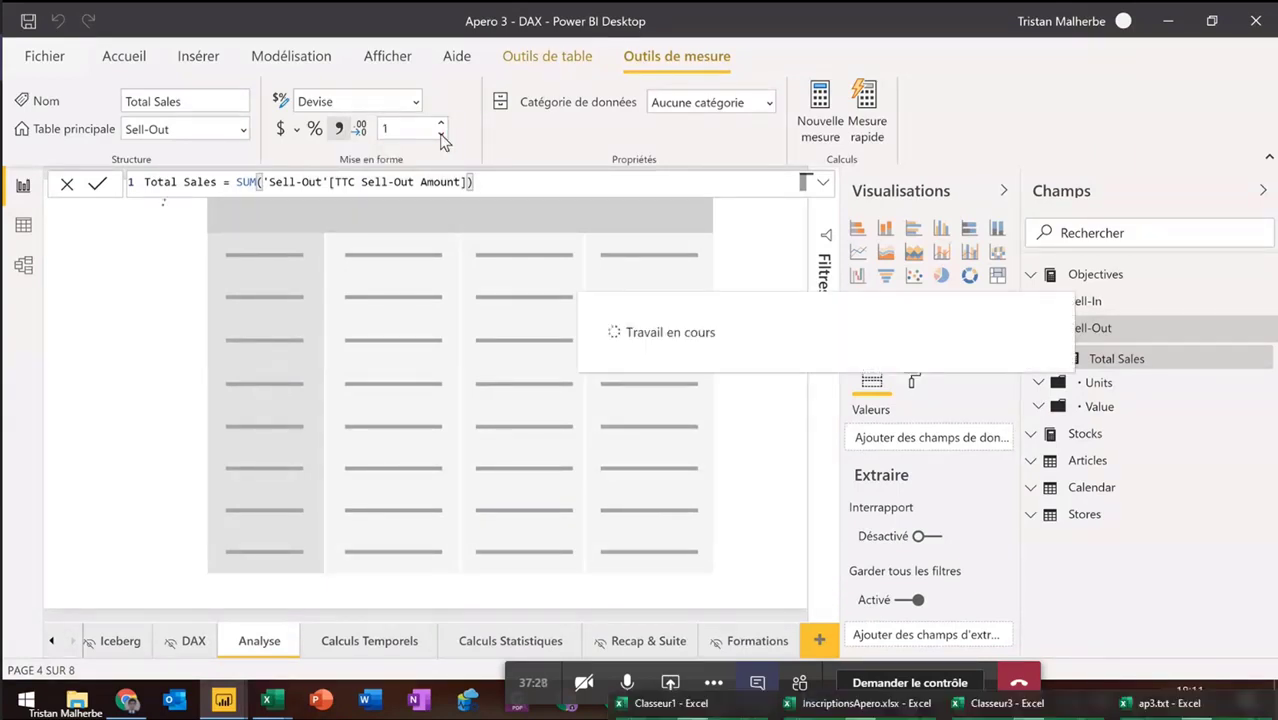
pyautogui.click(441, 135)
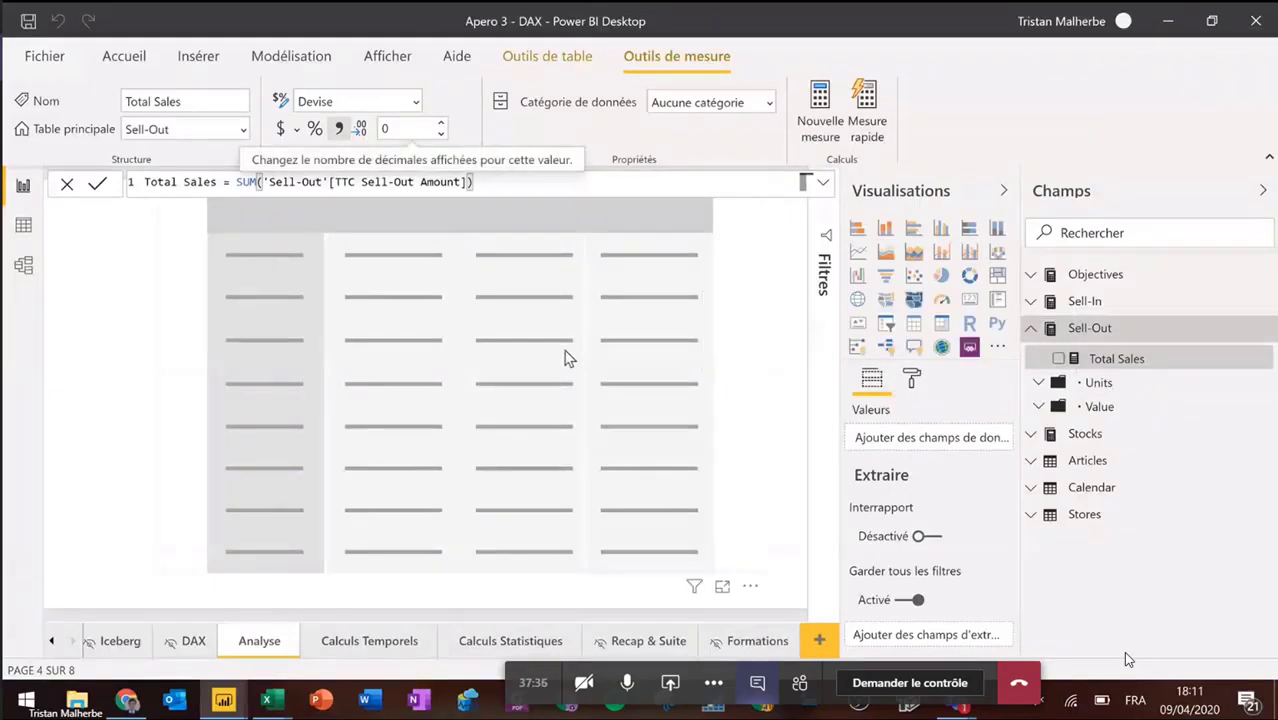
# Step: Add the Total Sales measure to the values of the empty matrix on the Analyse page
pyautogui.click(565, 358)
pyautogui.moveTo(1117, 360); pyautogui.dragTo(930, 557)
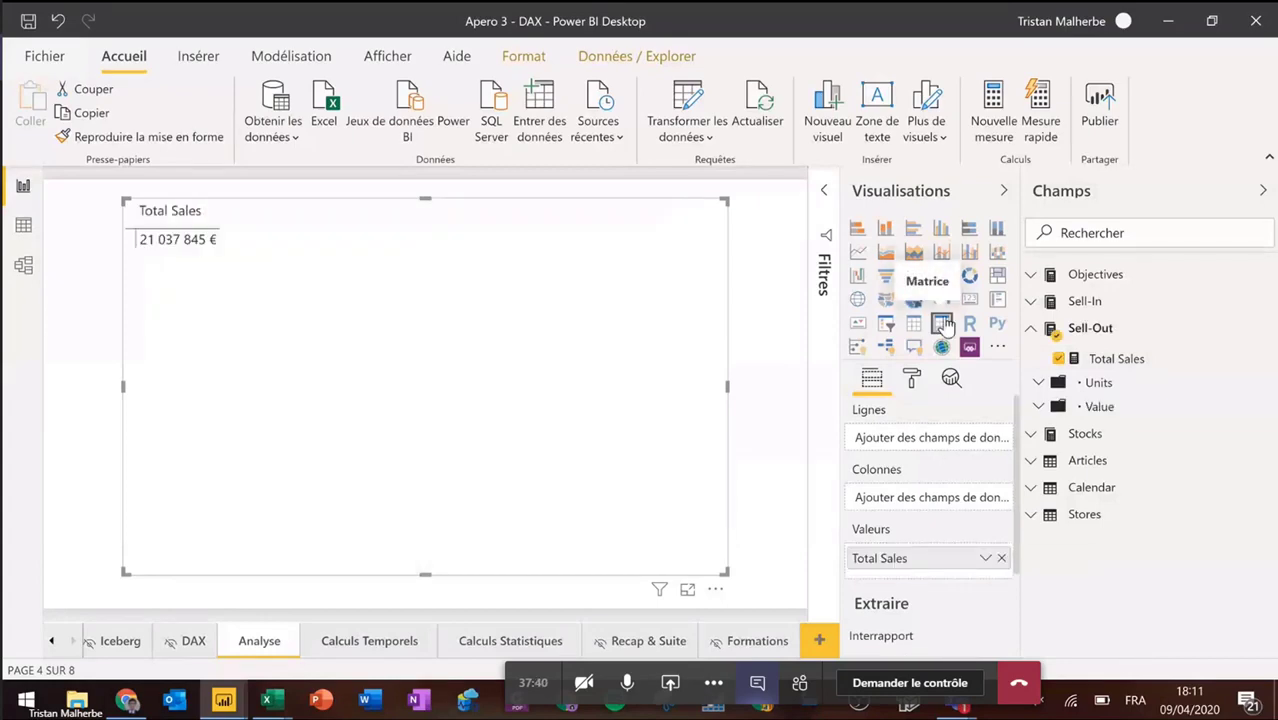
# Step: Add the Calendar table's Month Yr field to the matrix rows and look through the monthly Total Sales values
pyautogui.click(1091, 487)
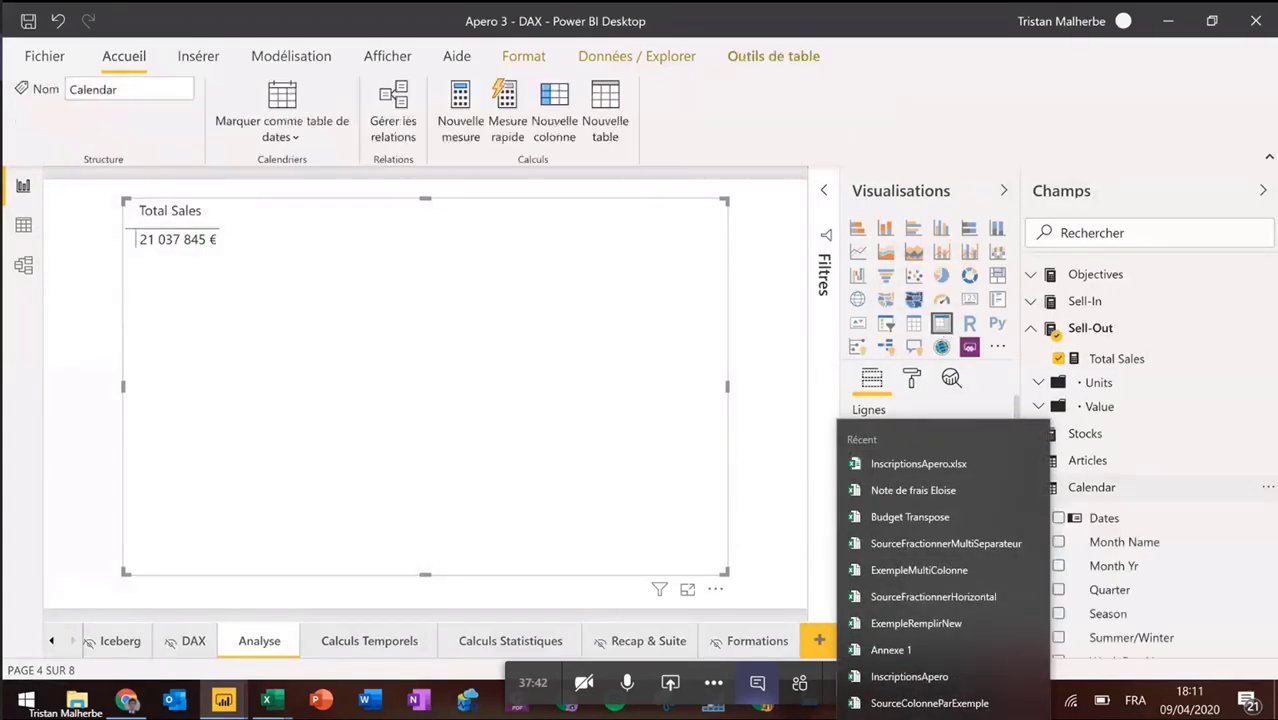
pyautogui.scroll(-1, 1150, 560)
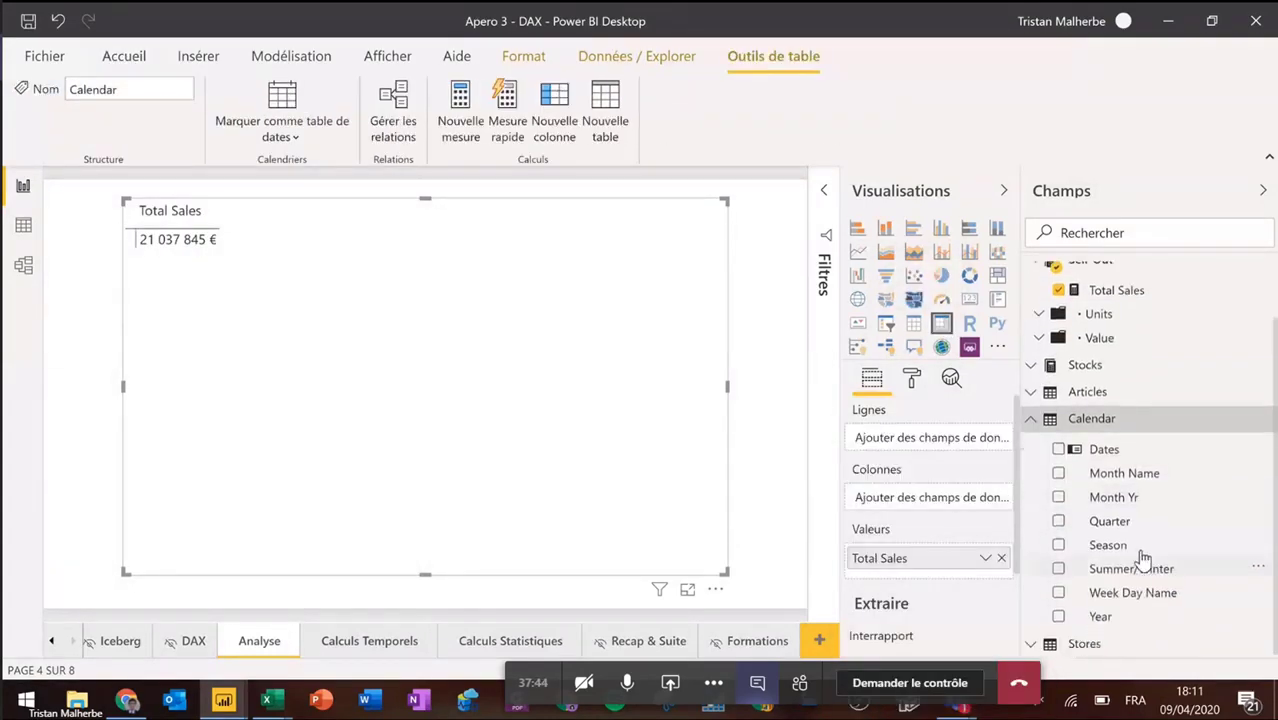
pyautogui.moveTo(1122, 503); pyautogui.dragTo(941, 446)
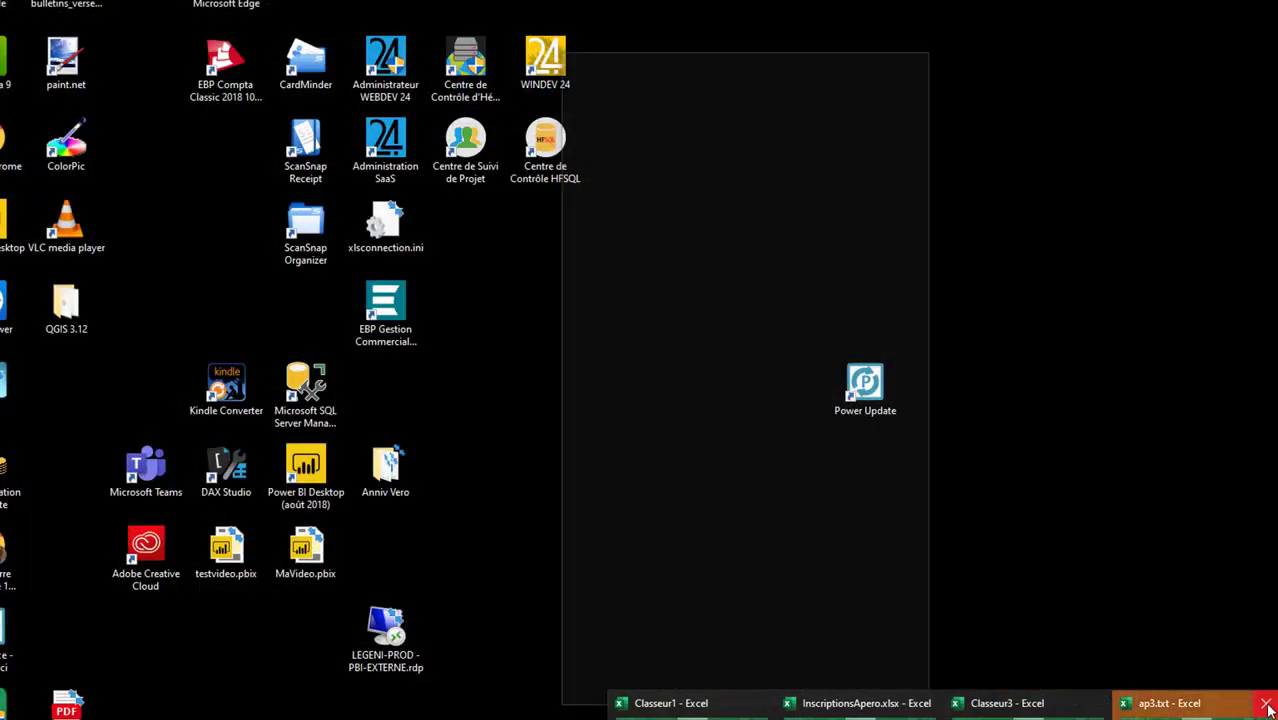
pyautogui.click(1267, 704)
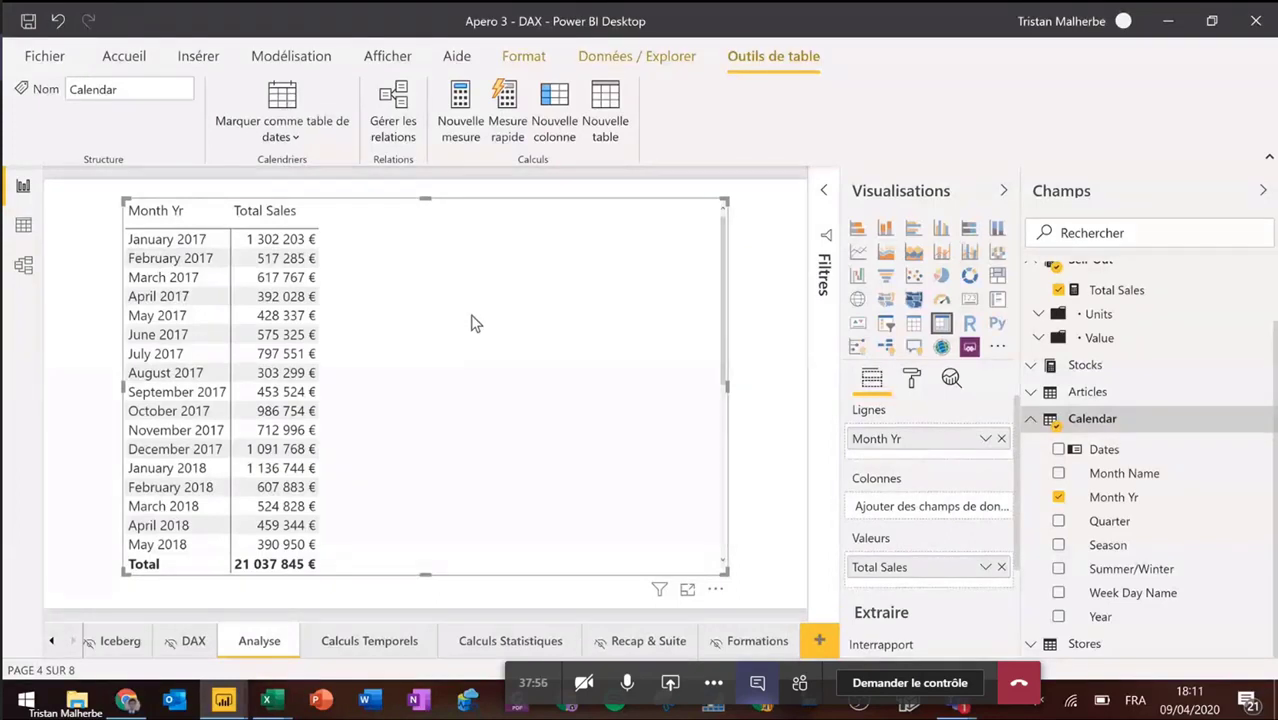
pyautogui.scroll(-5, 473, 323)
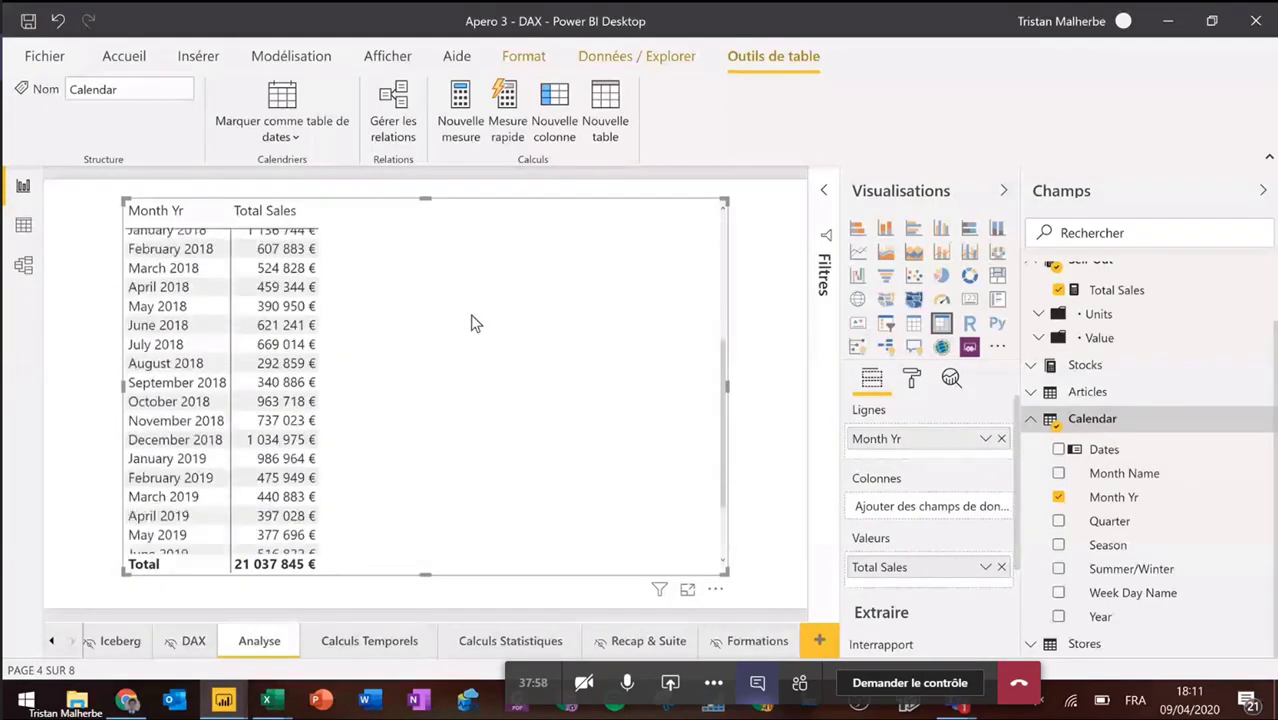
pyautogui.scroll(5, 473, 323)
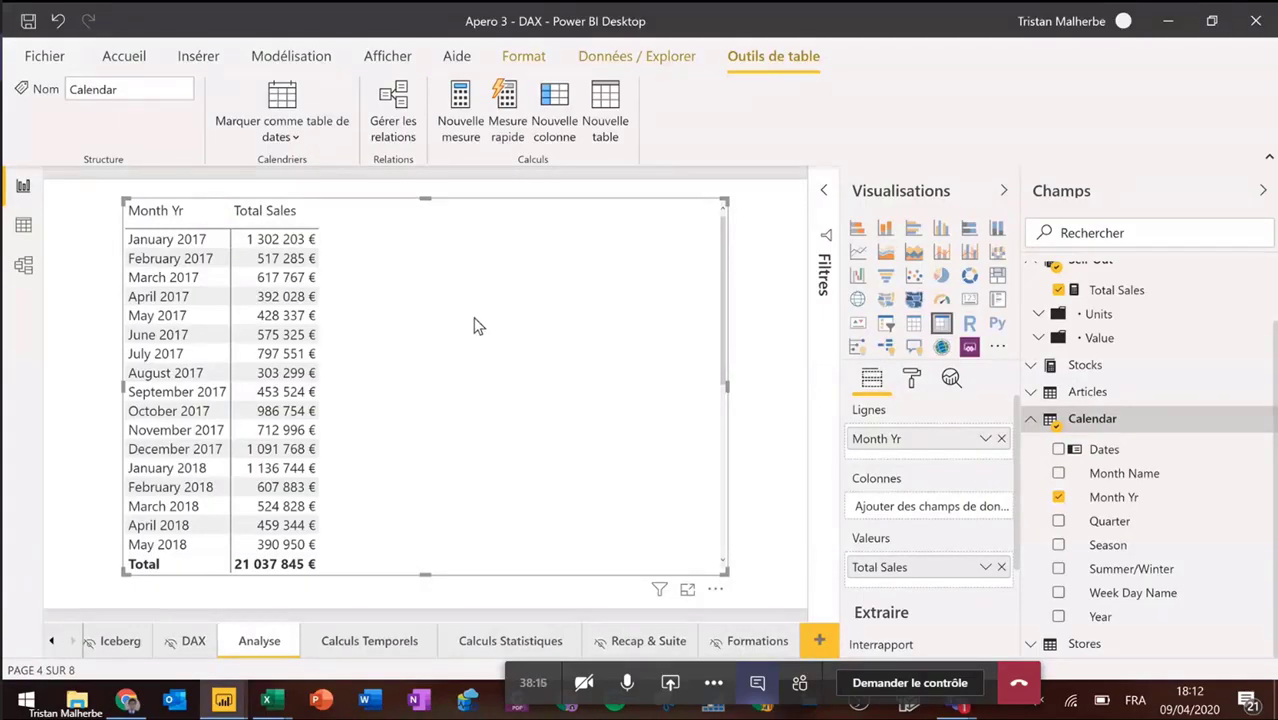
# Step: Review the Total Sales formula and split the matrix by the Stores table's Region Name in columns
pyautogui.click(1113, 292)
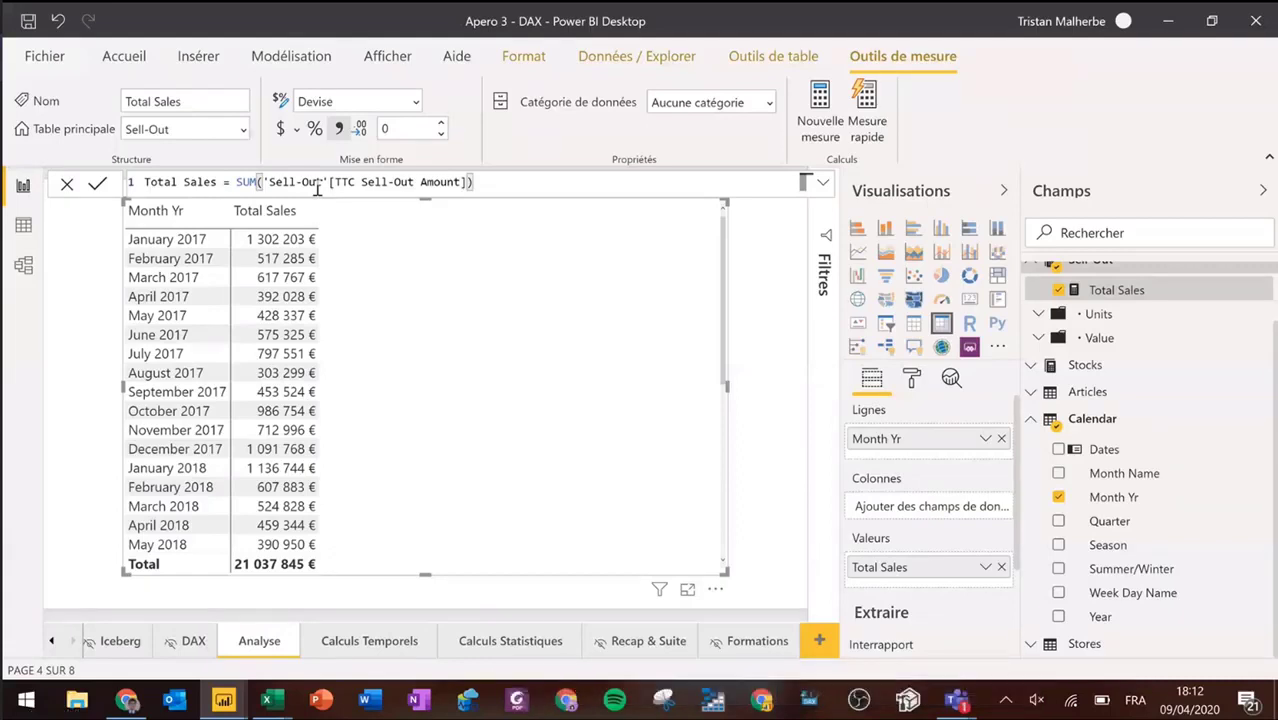
pyautogui.click(786, 289)
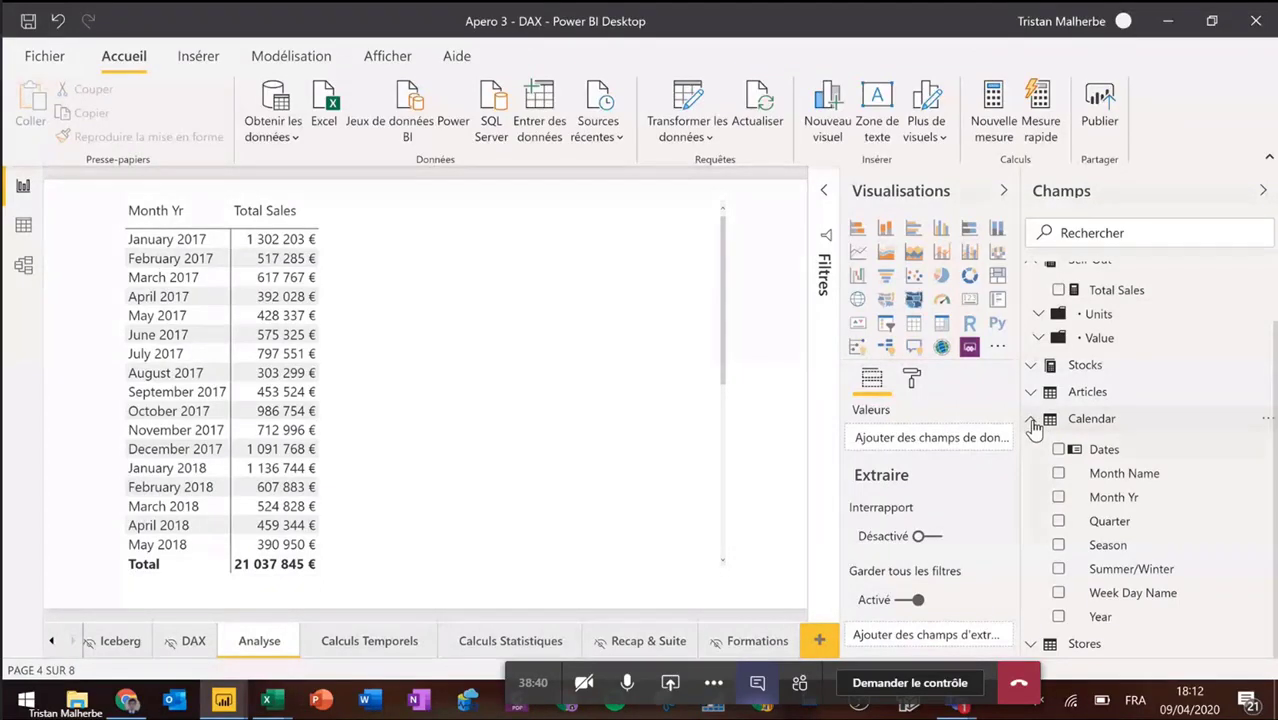
pyautogui.click(1032, 420)
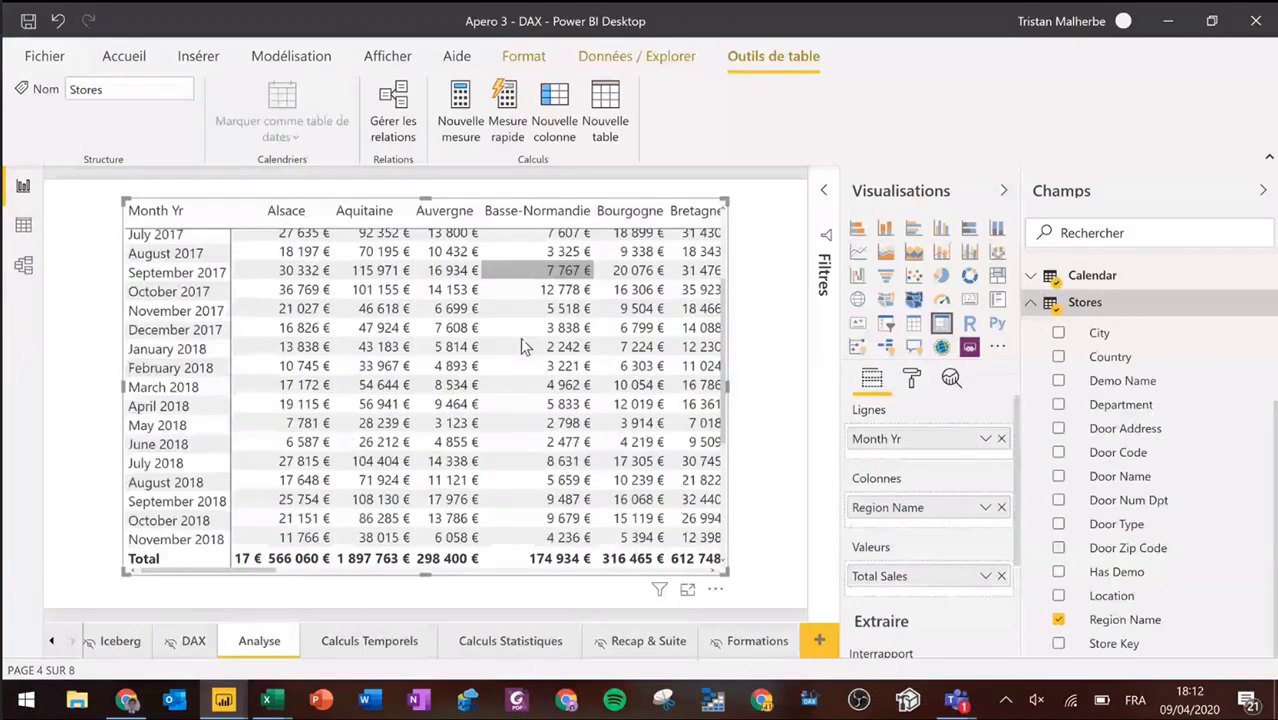
pyautogui.scroll(2, 527, 346)
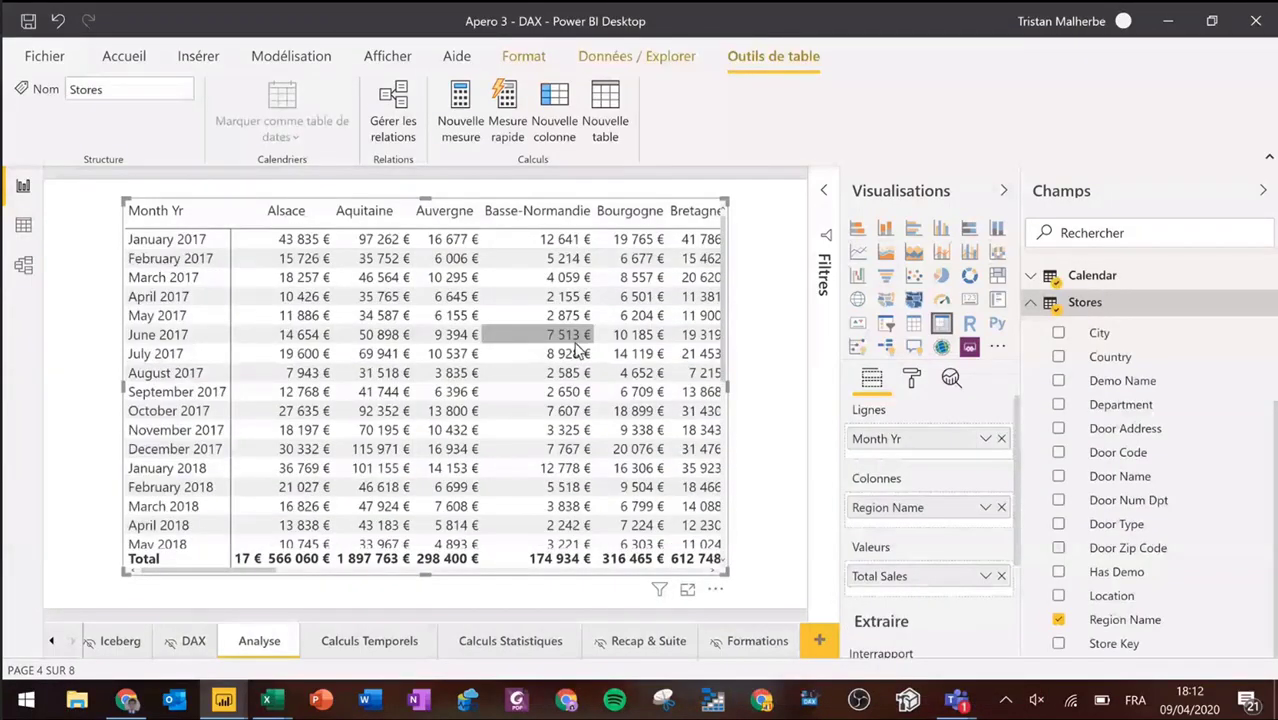
pyautogui.scroll(3, 1088, 370)
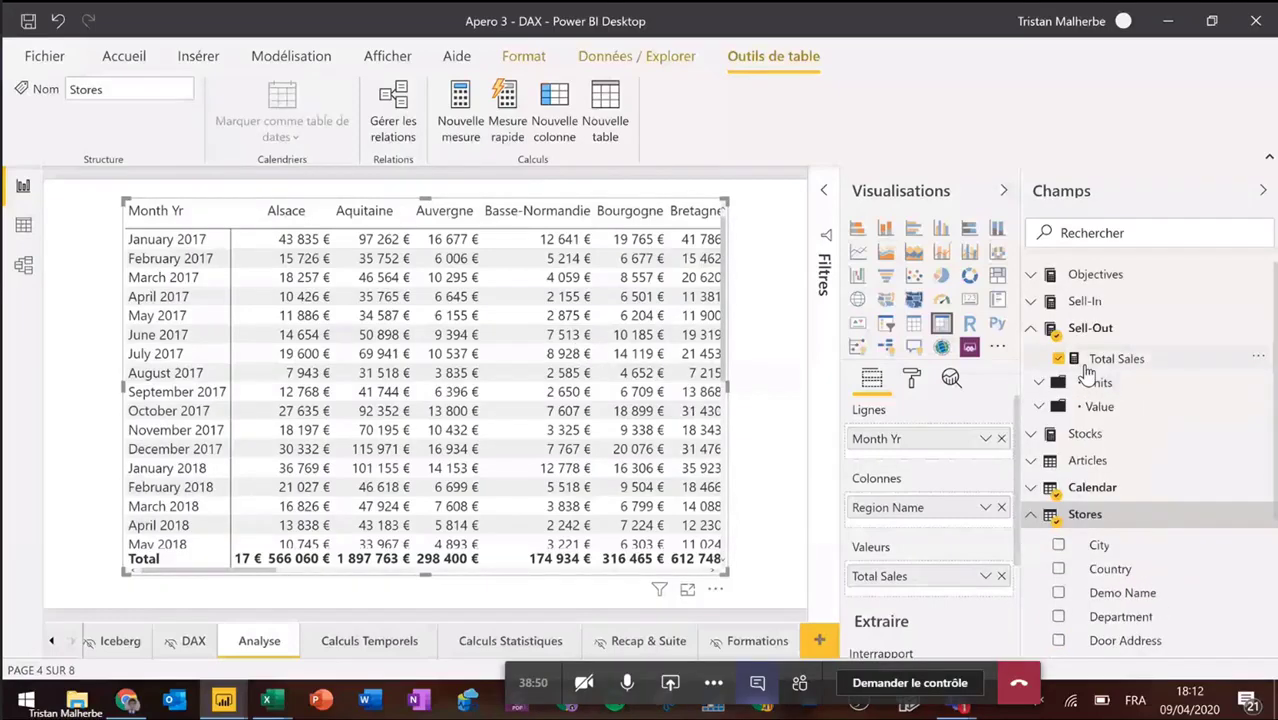
# Step: Examine the Total Sales formula and the Sell-Out table's relationships in the model view
pyautogui.click(1105, 358)
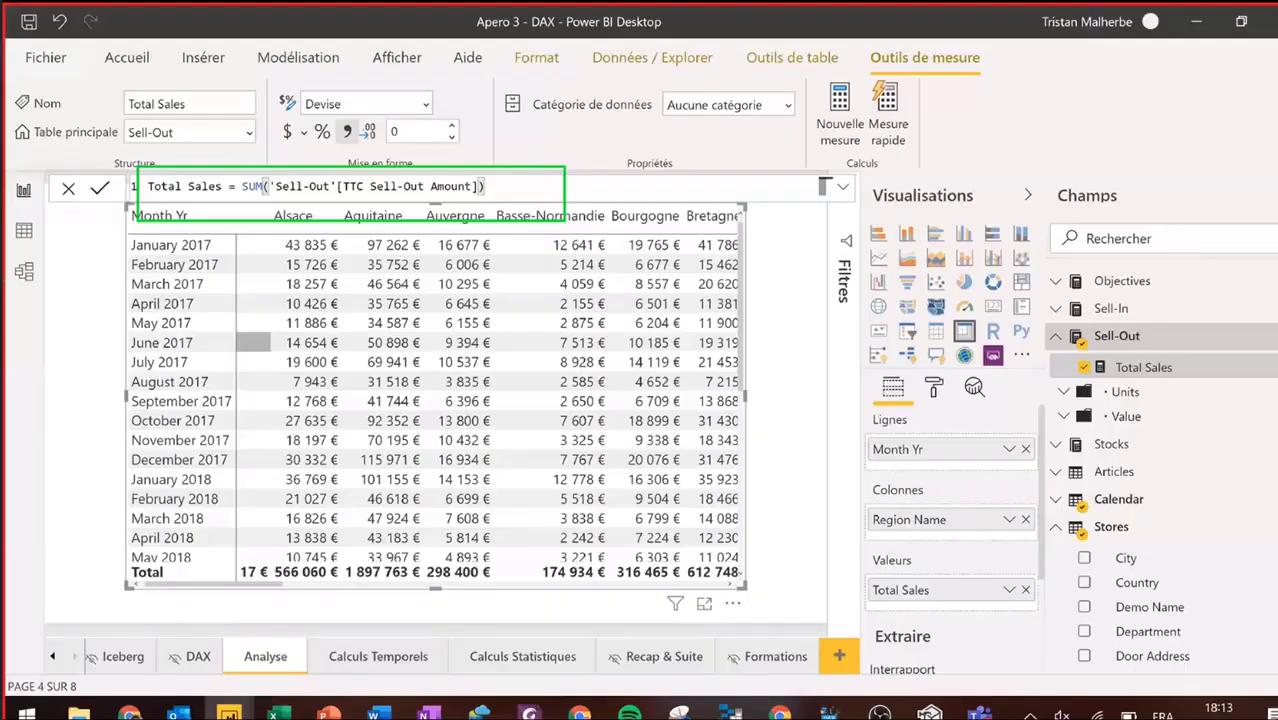
pyautogui.click(24, 270)
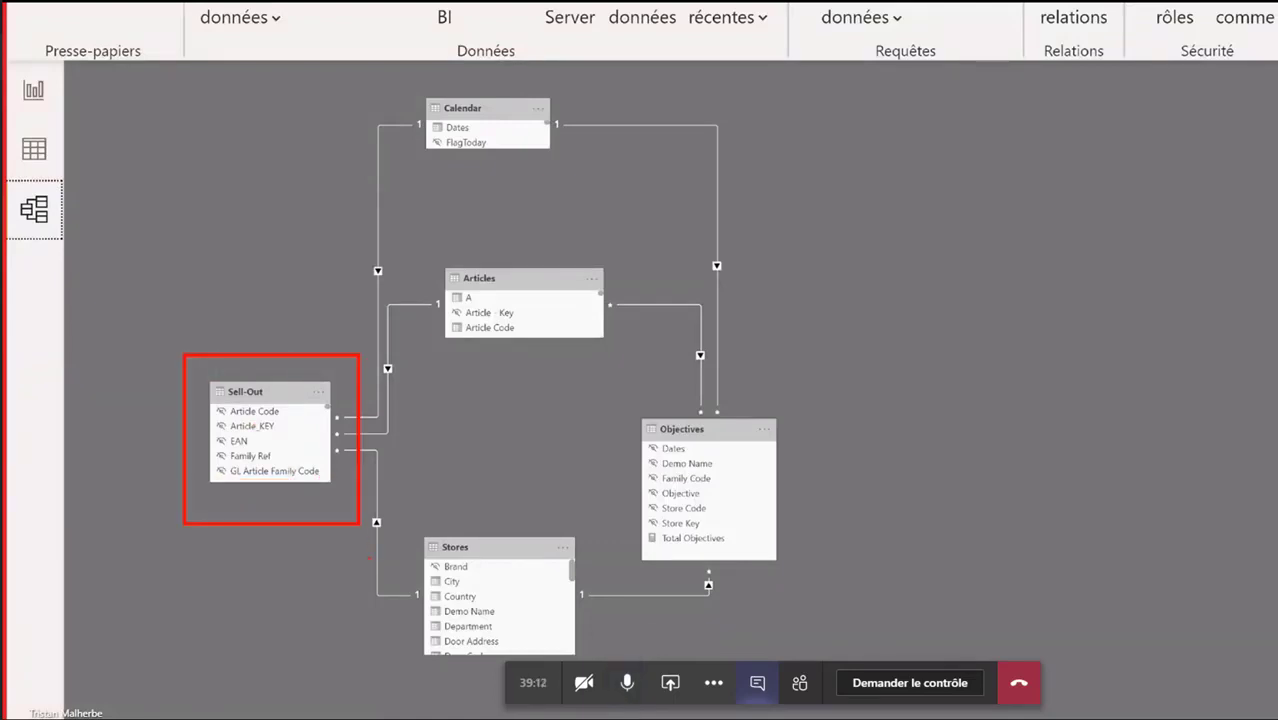
# Step: Mute the meeting microphone and switch to the Apero 3 - DAX report in Chrome
pyautogui.click(627, 686)
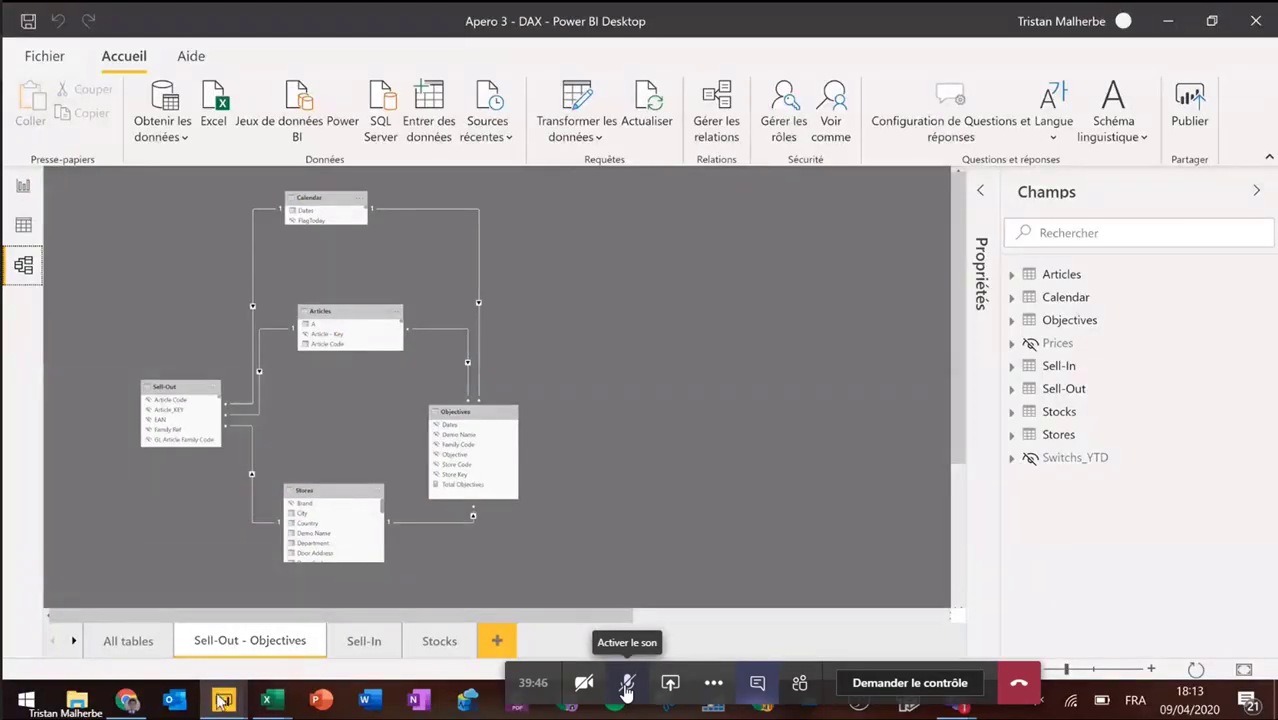
pyautogui.click(125, 700)
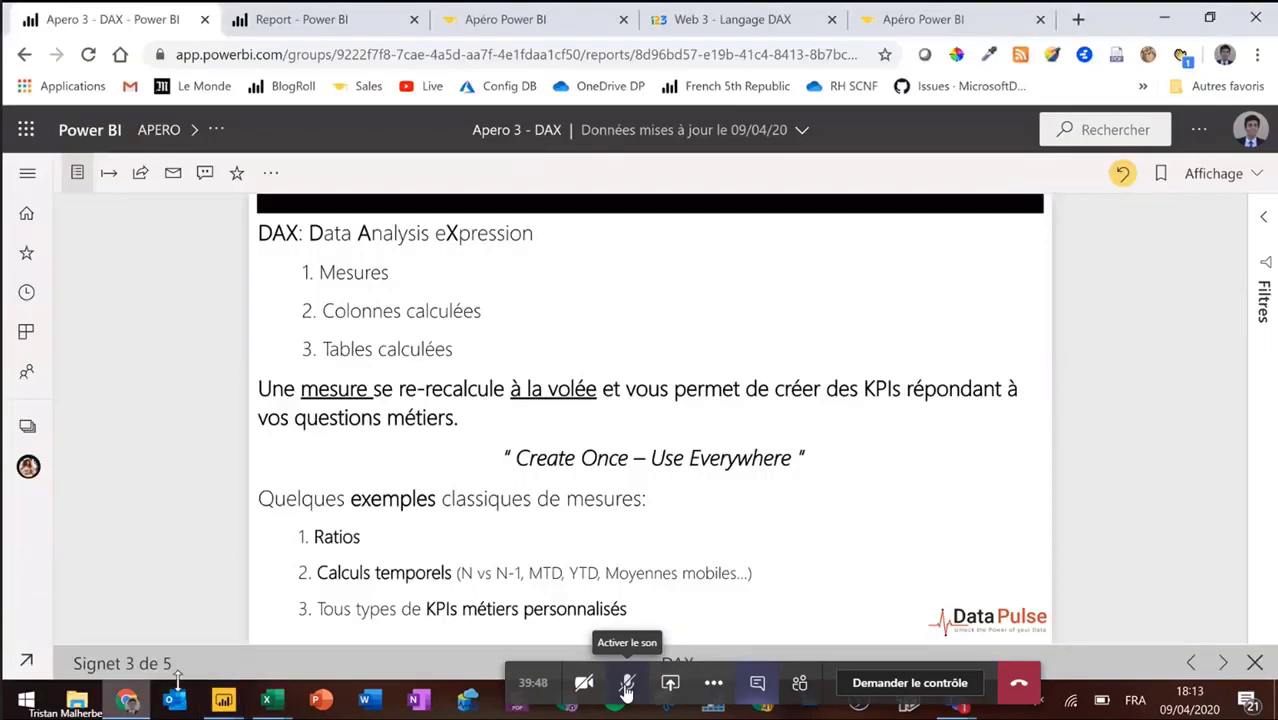
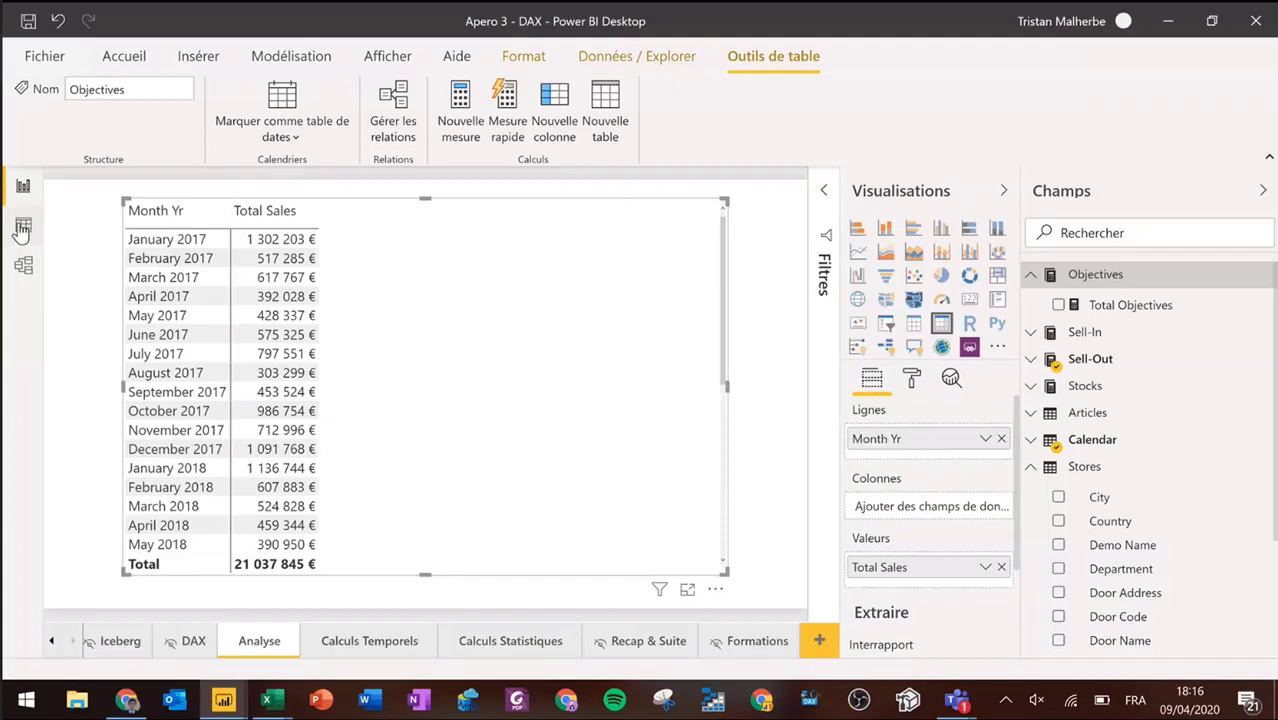
# Step: Examine the Objectives table's Store Code and Dates columns in the data view and its relationships in the model view
pyautogui.click(22, 228)
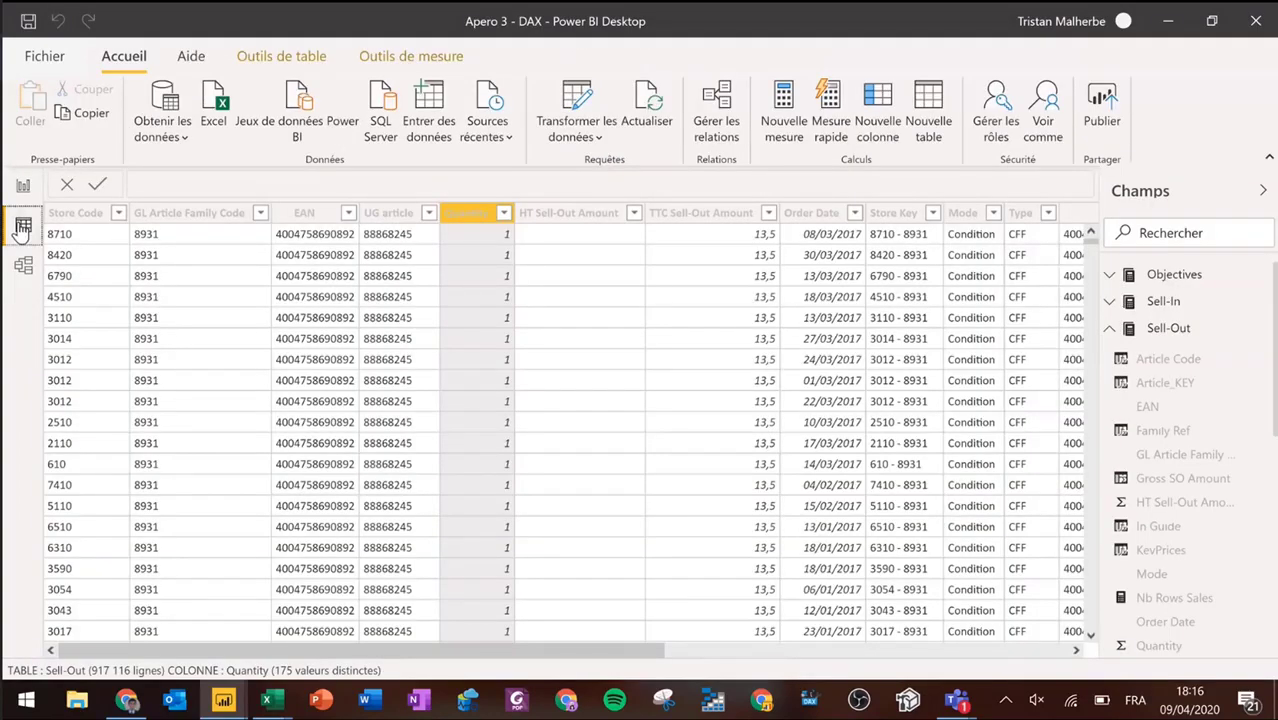
pyautogui.click(1165, 274)
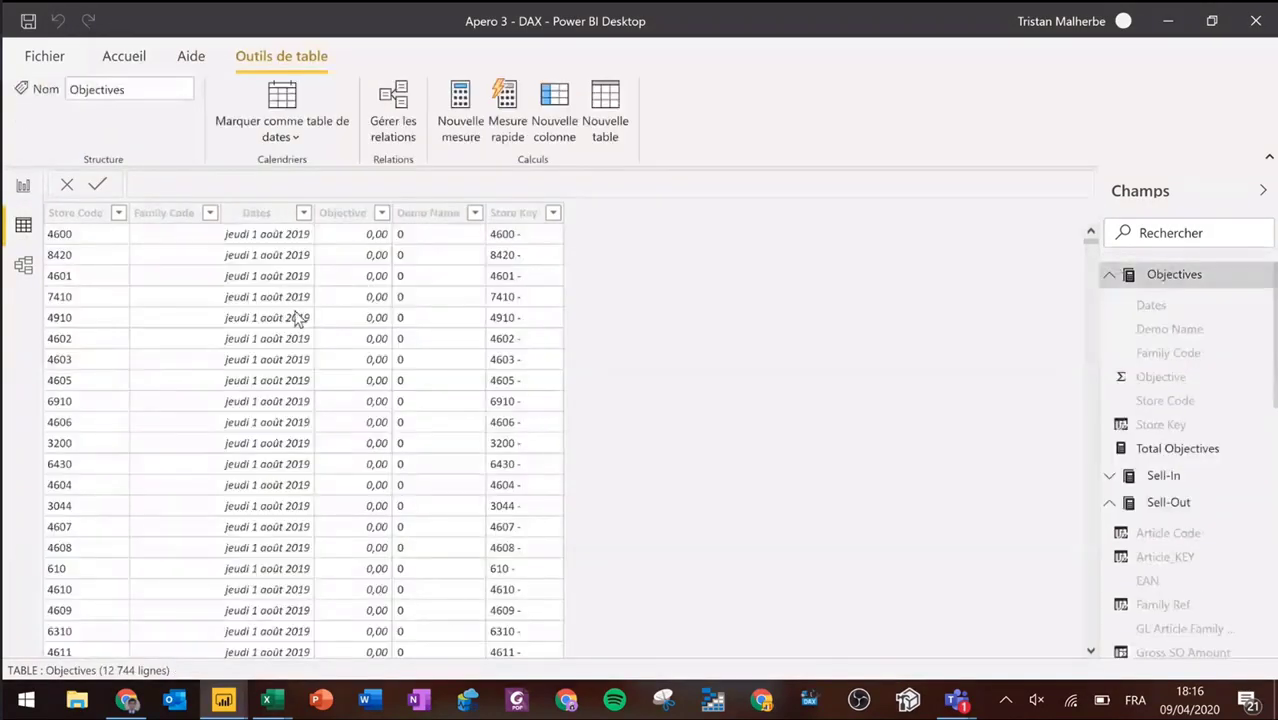
pyautogui.click(1167, 280)
pyautogui.click(1165, 329)
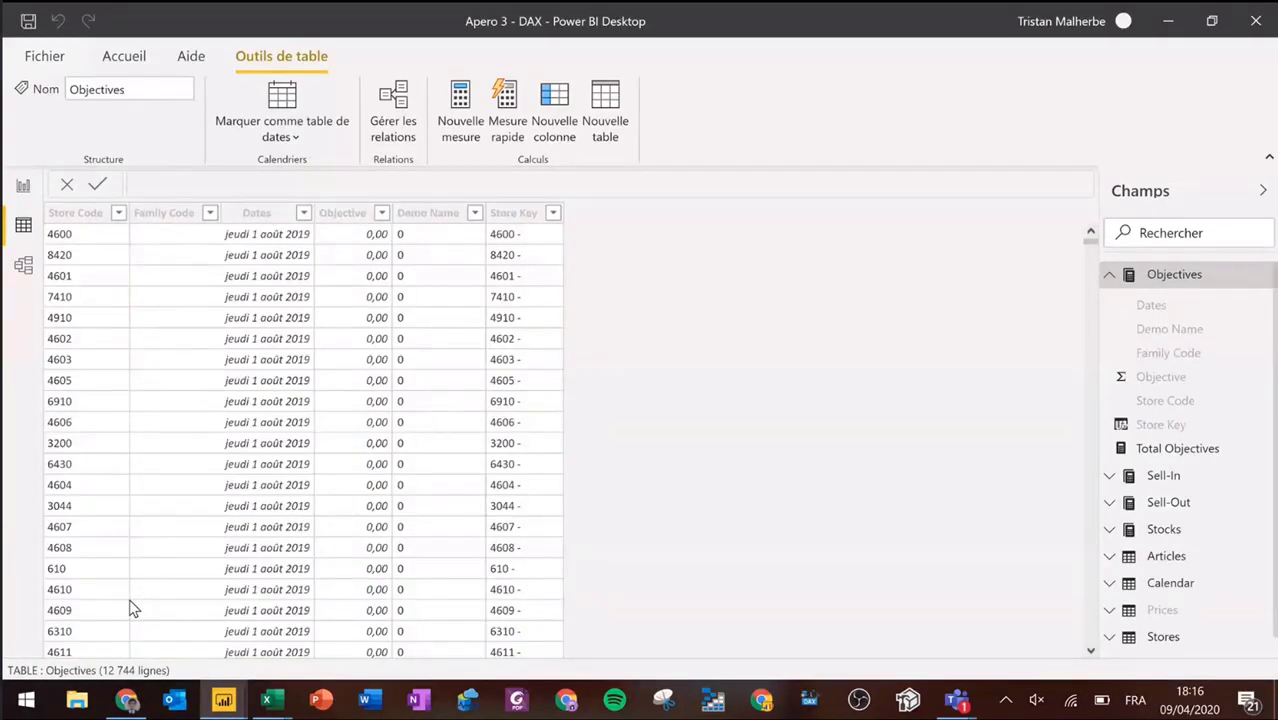
pyautogui.click(77, 216)
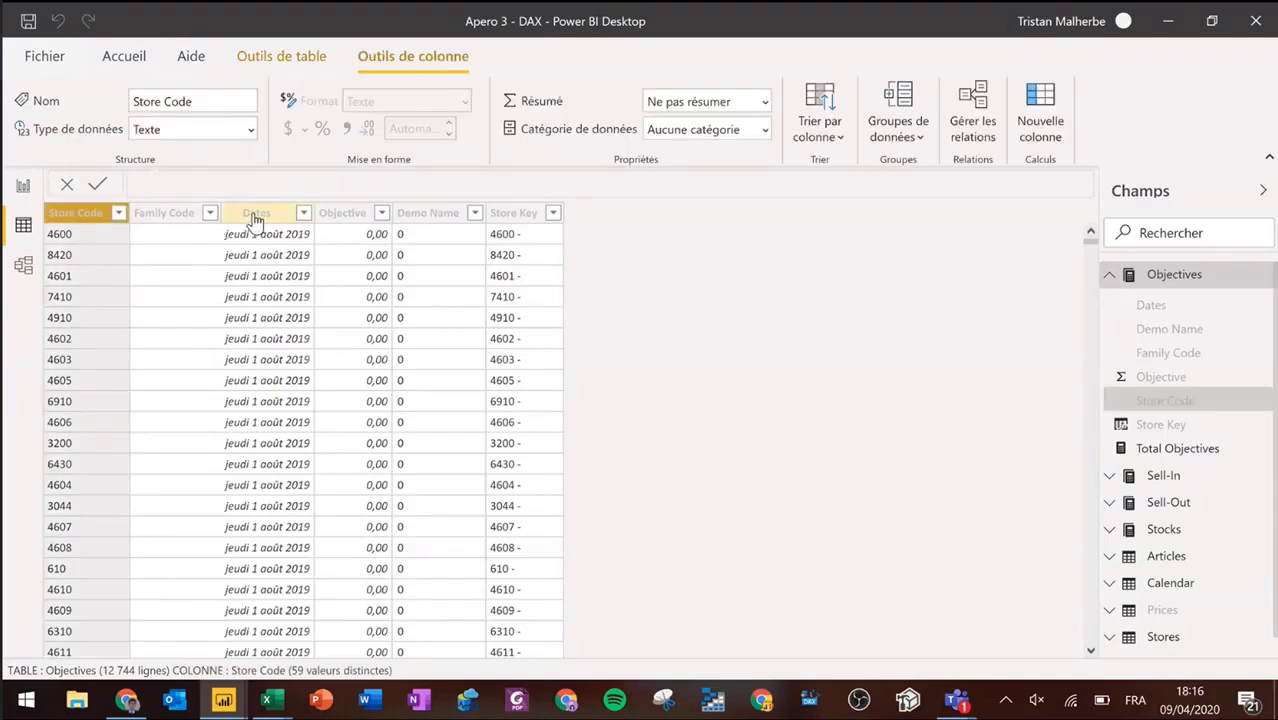
pyautogui.click(255, 216)
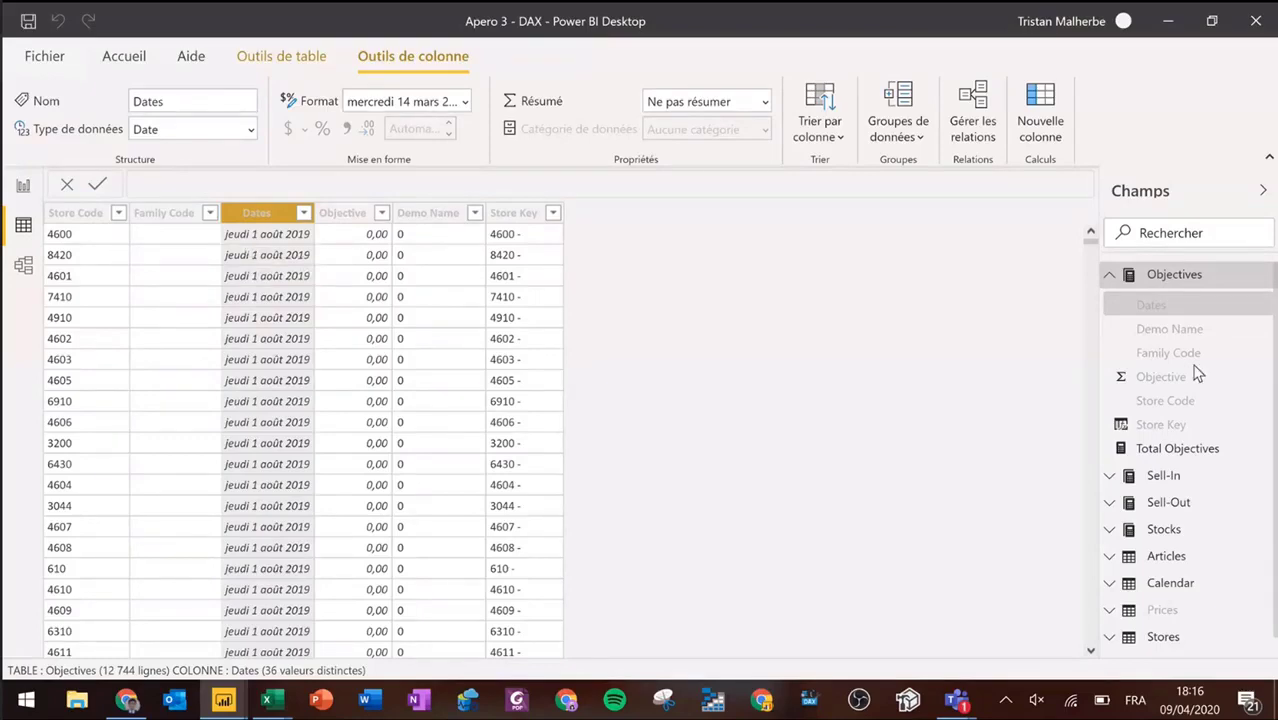
pyautogui.click(14, 272)
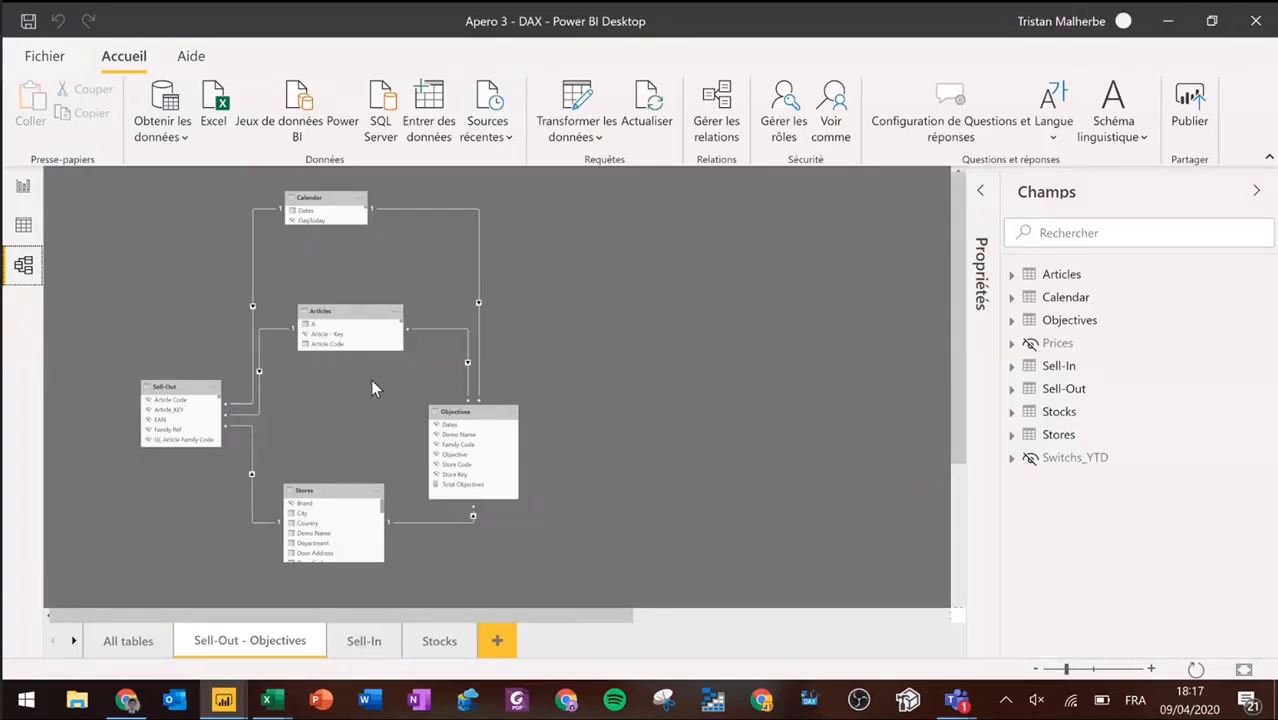
# Step: Return to the report view, review the Total Objectives formula and add this measure to the matrix values
pyautogui.click(23, 185)
pyautogui.click(546, 252)
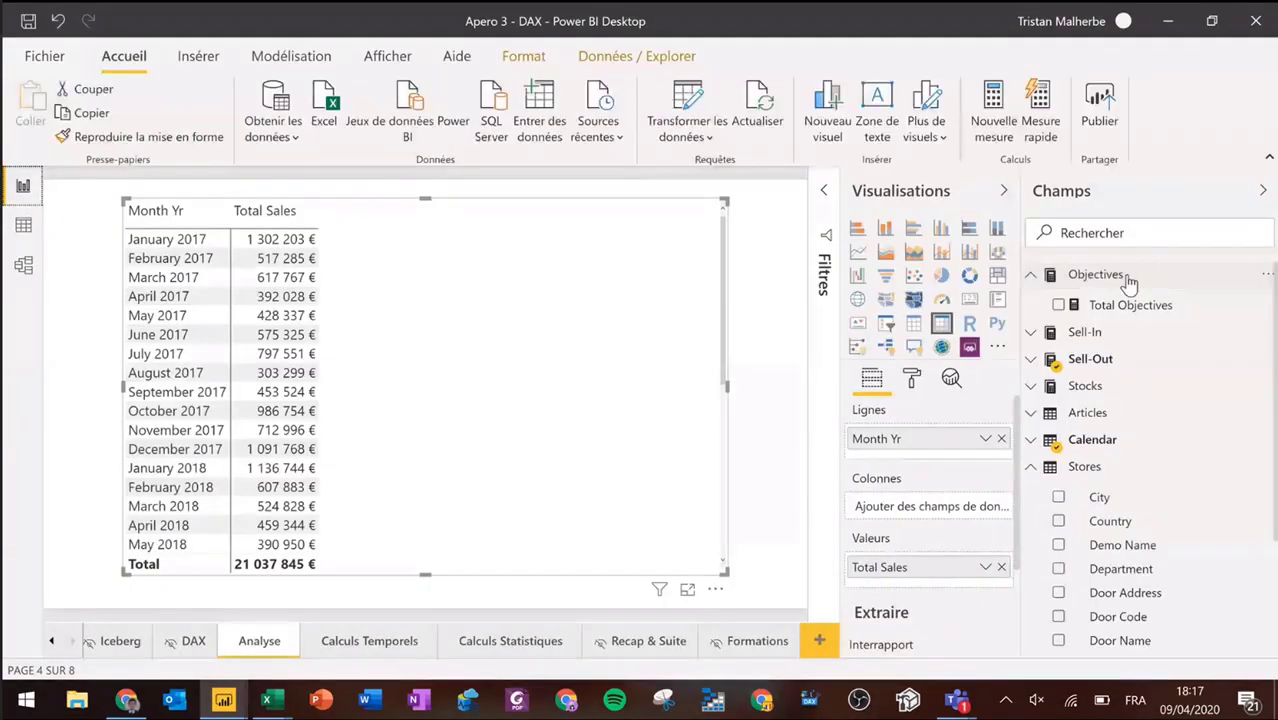
pyautogui.click(1126, 281)
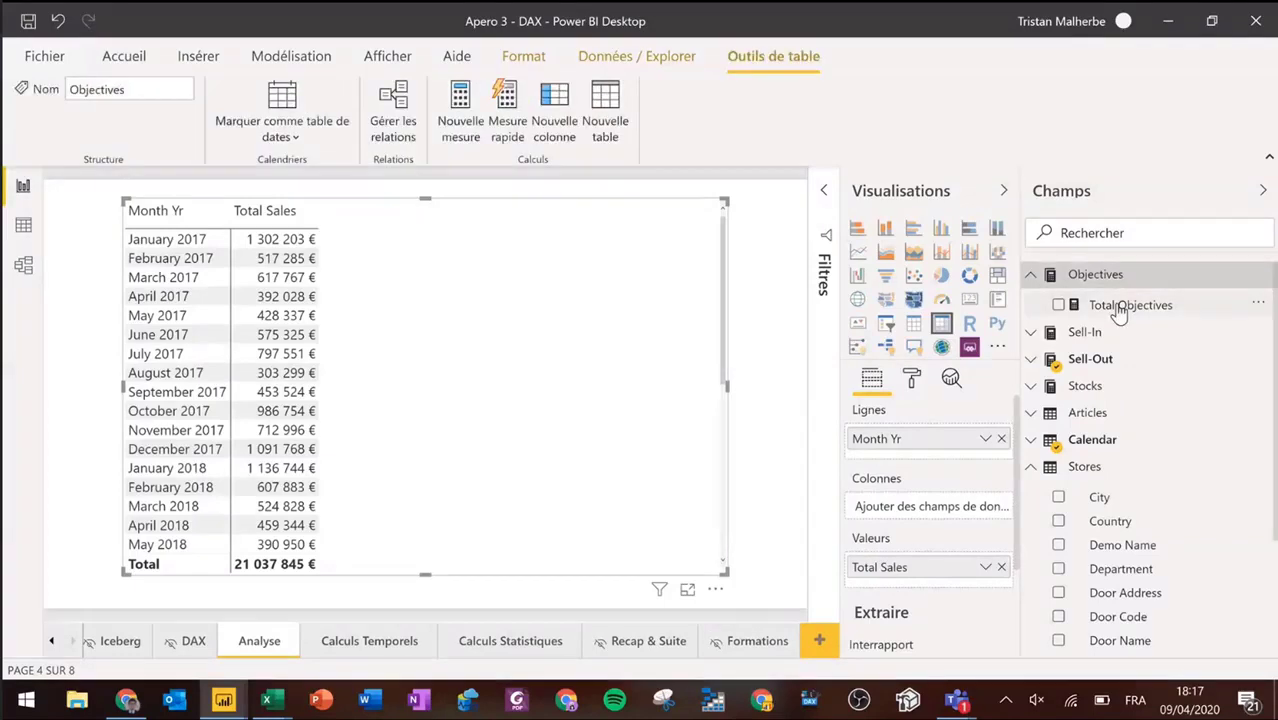
pyautogui.click(1118, 311)
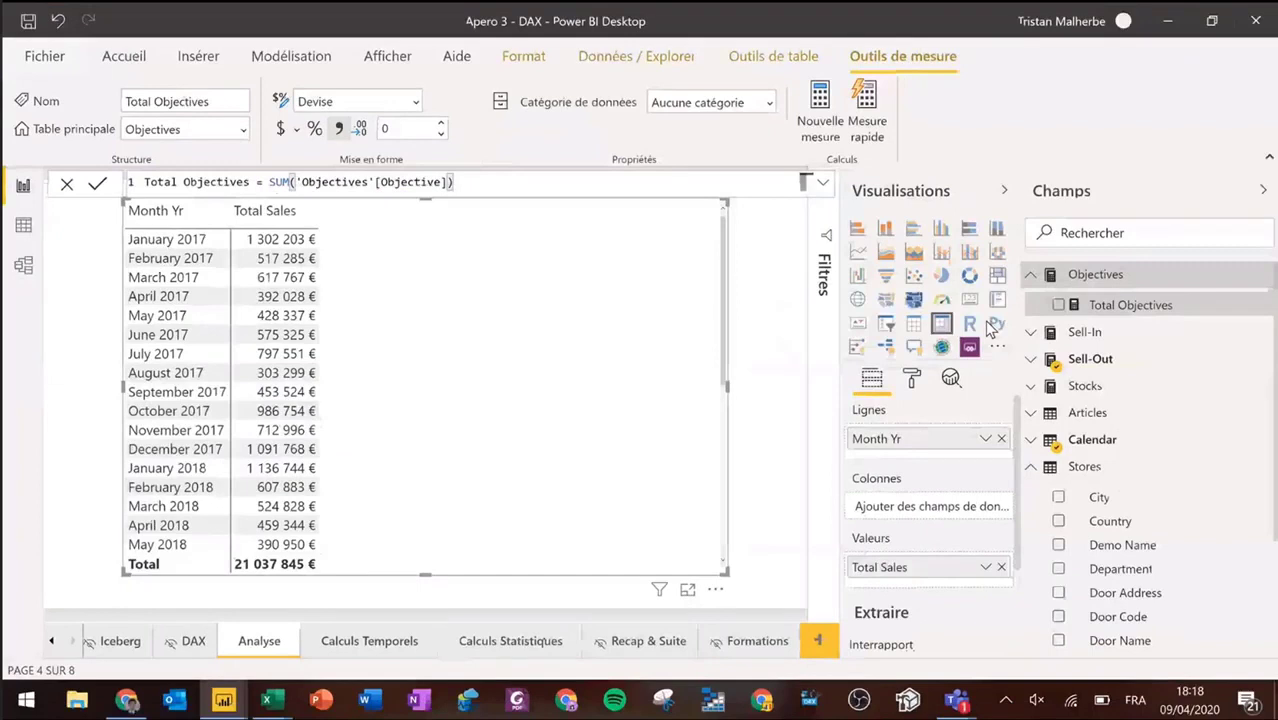
pyautogui.click(1059, 306)
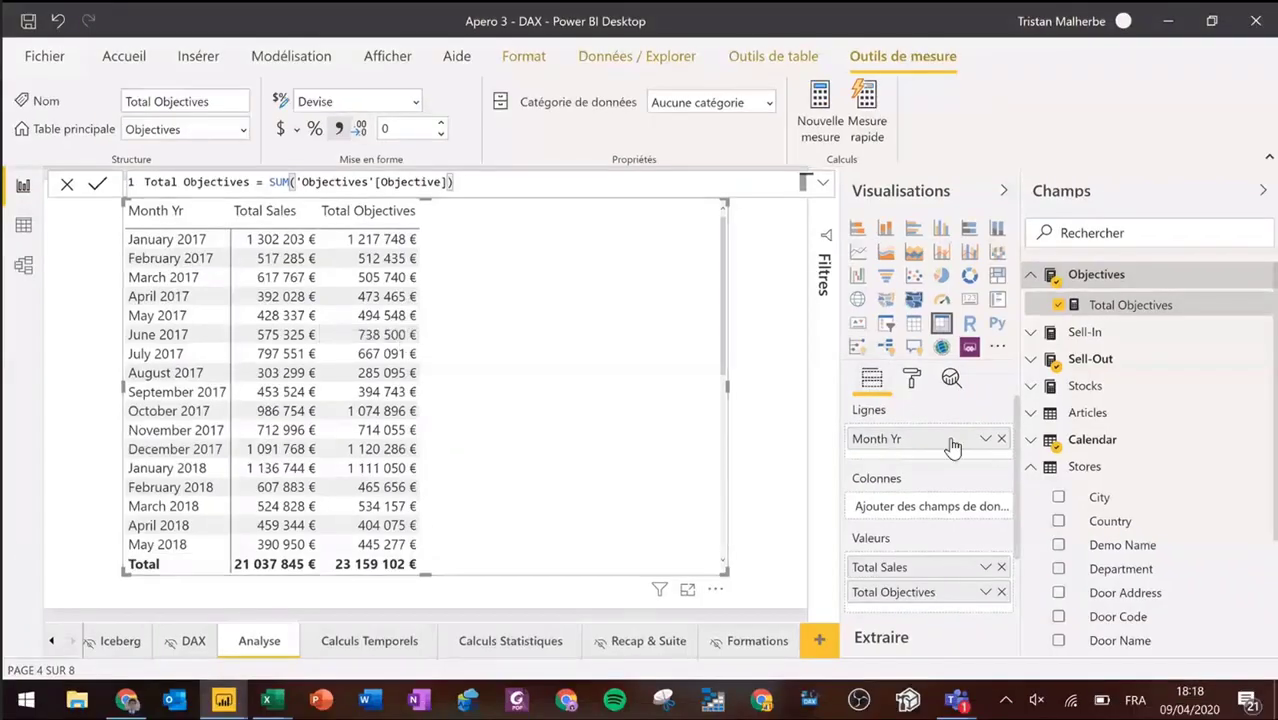
# Step: Create a measure named Sales Completion in the Objectives table and start its formula with the DIVIDE function
pyautogui.rightClick(1090, 280)
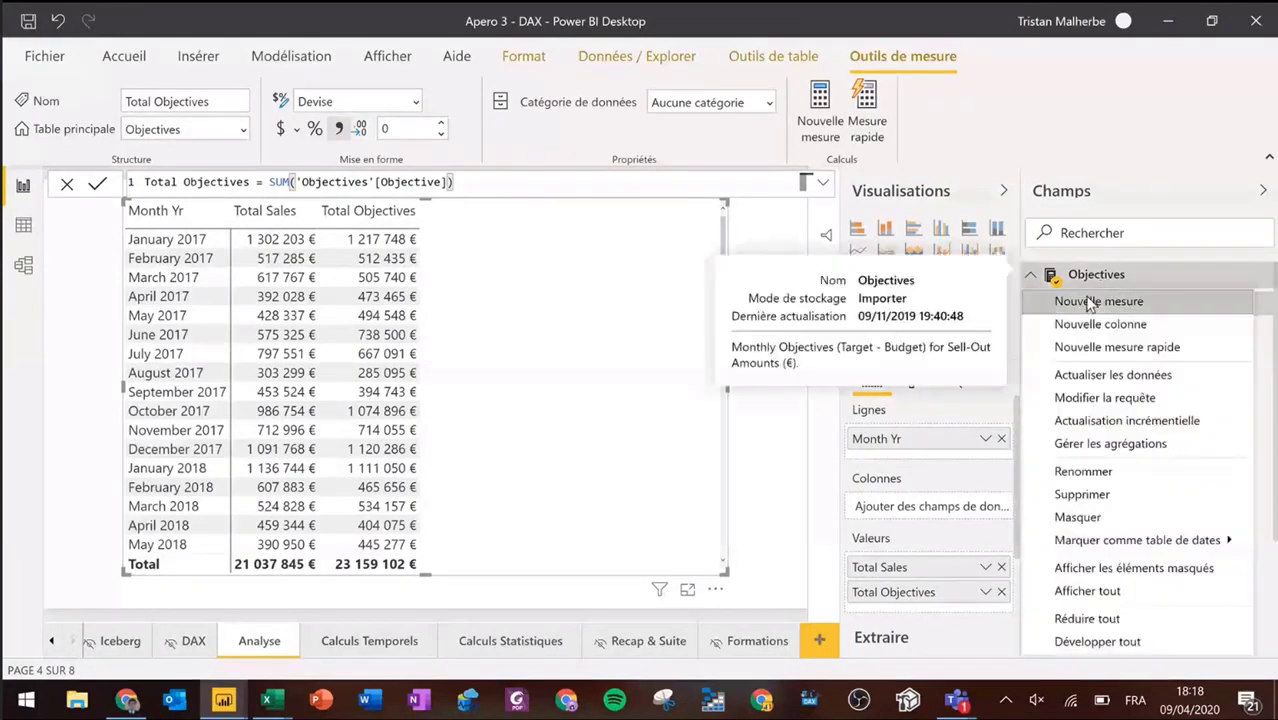
pyautogui.click(1090, 302)
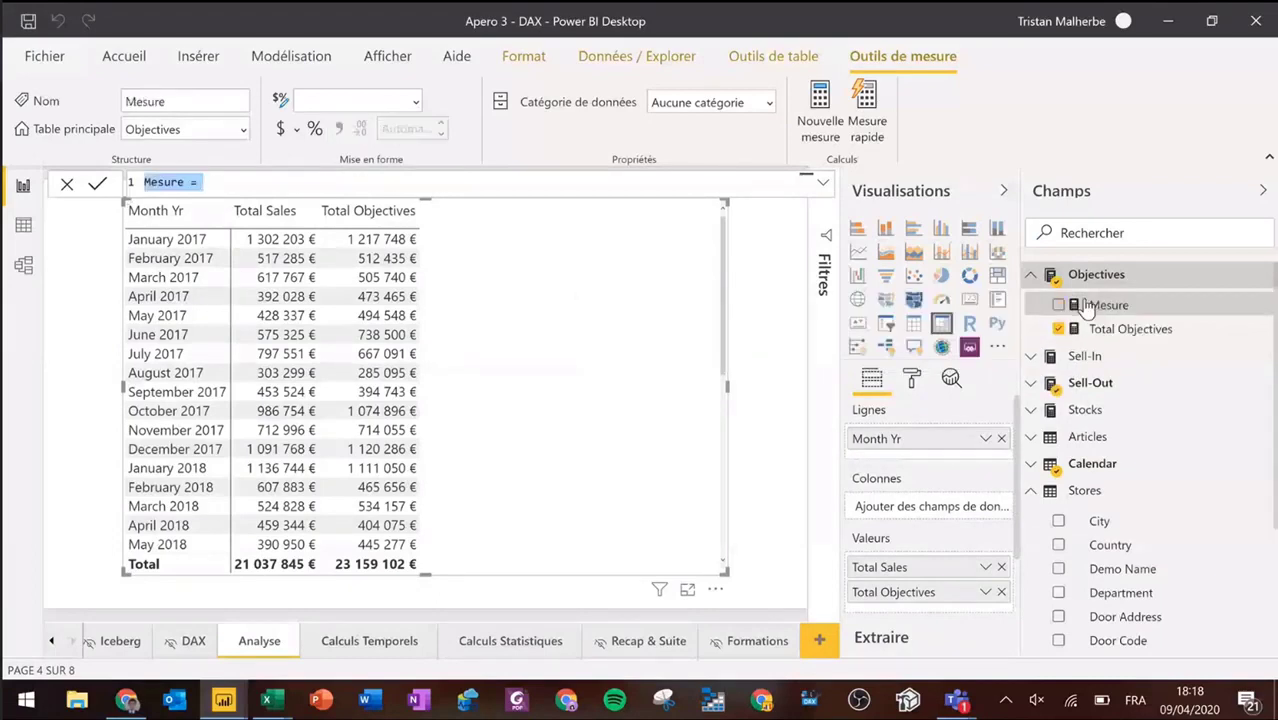
pyautogui.write('Sa')
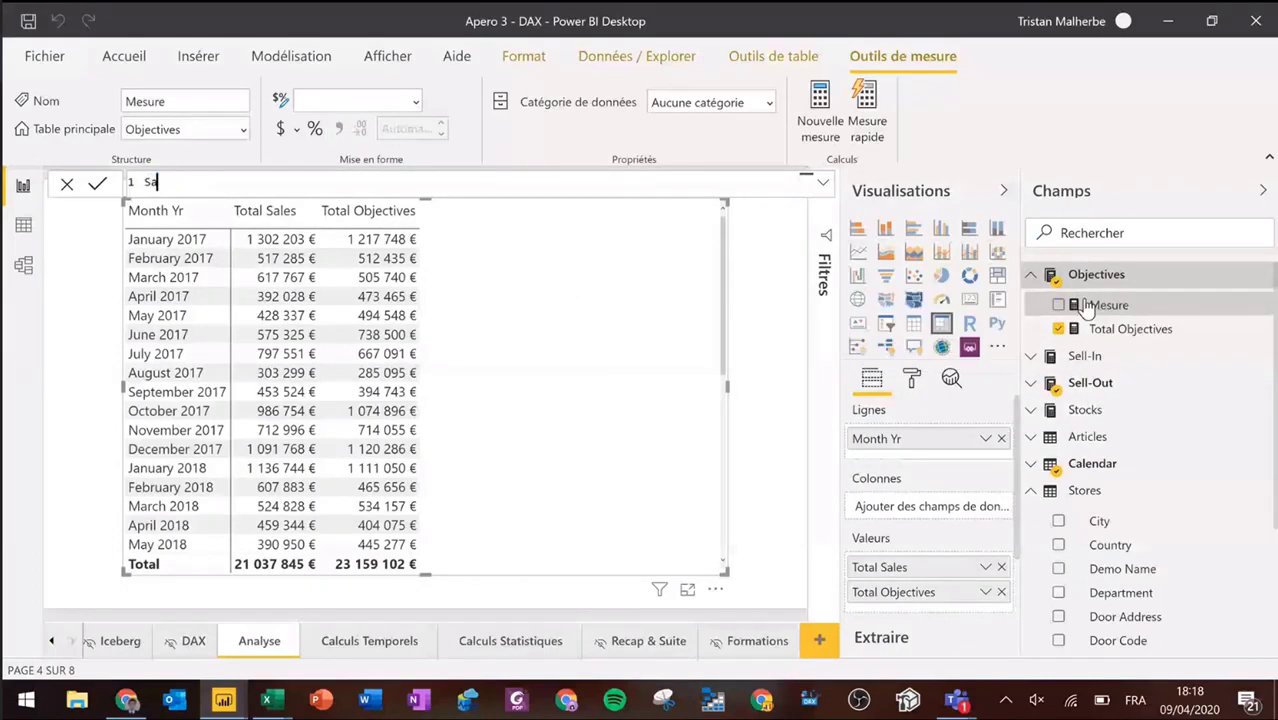
pyautogui.write('les Completion = DI')
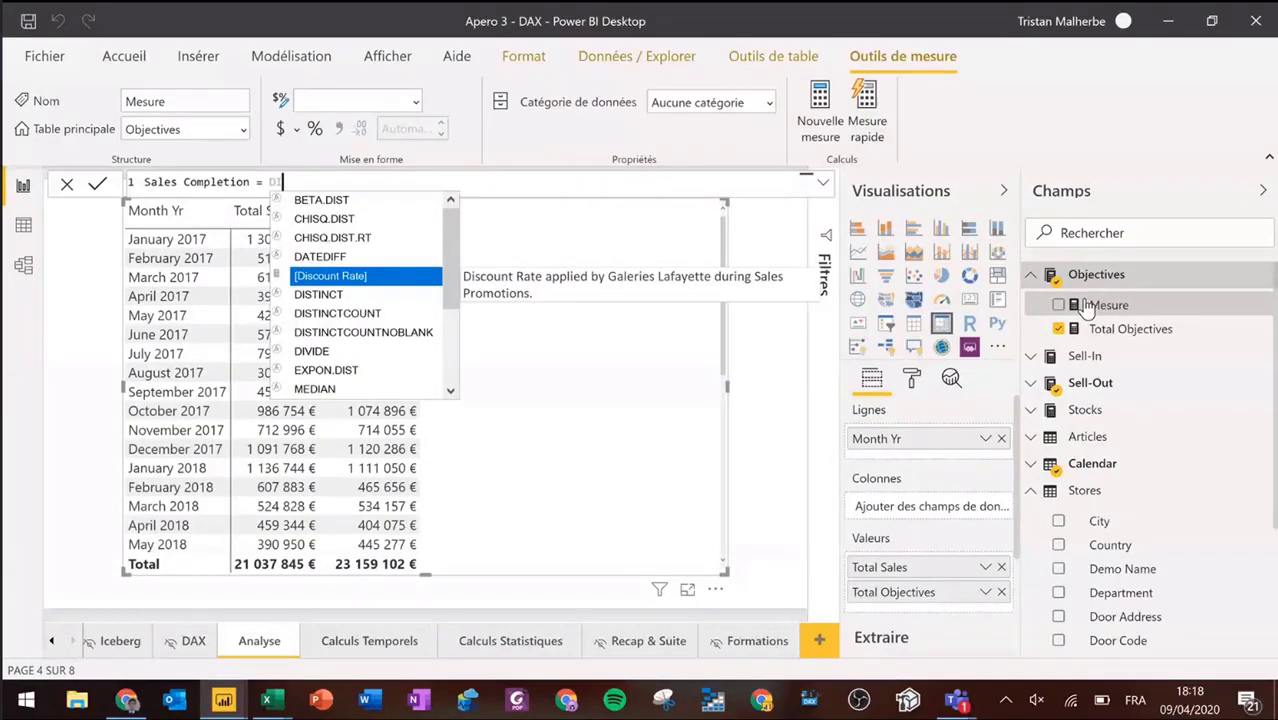
pyautogui.write('VI')
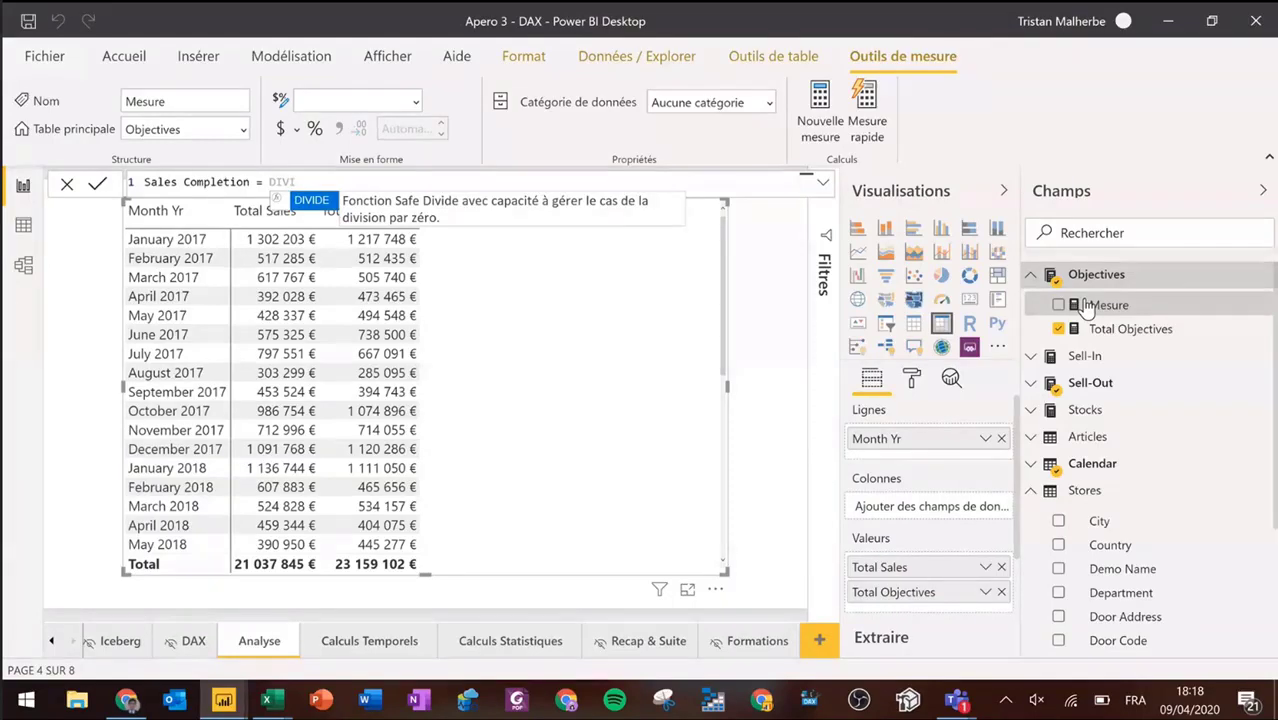
pyautogui.press('Tab')
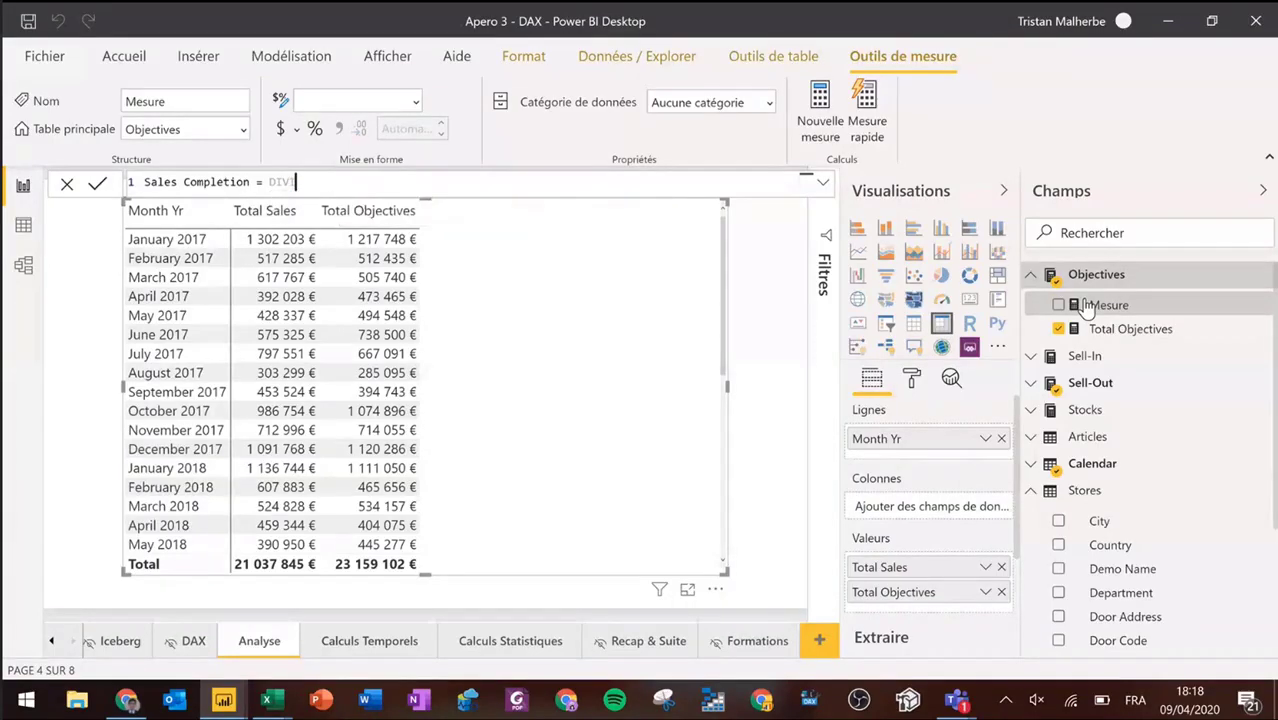
pyautogui.write('DE(')
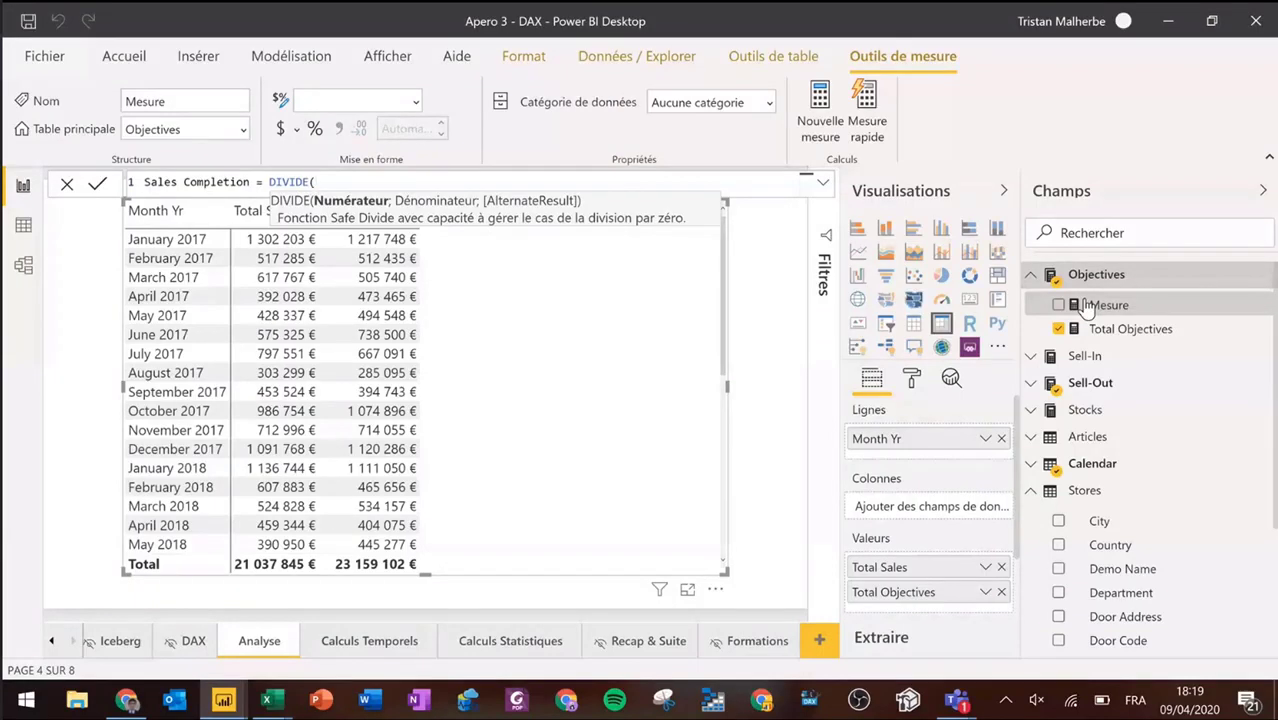
# Step: Insert the [Total Sales] measure as the numerator of the DIVIDE function in the Sales Completion formula
pyautogui.write('total')
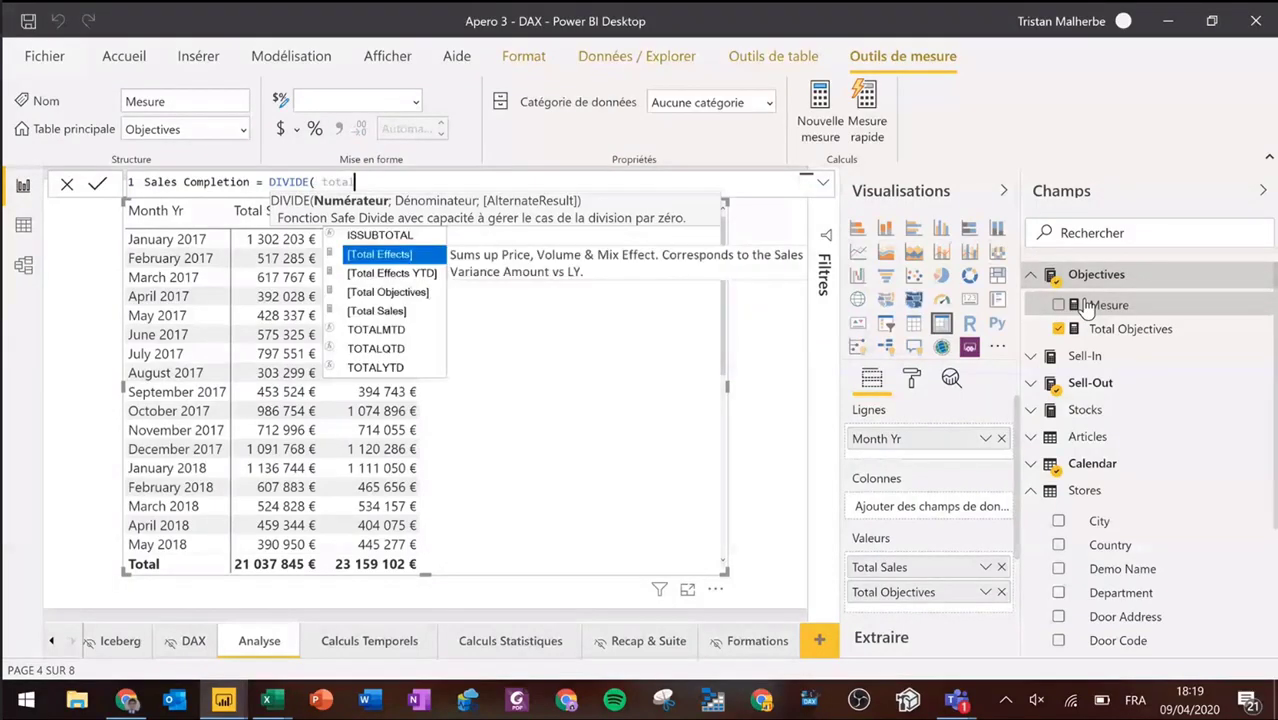
pyautogui.press('Down')
pyautogui.press('Down')
pyautogui.press('Down')
pyautogui.press('Tab')
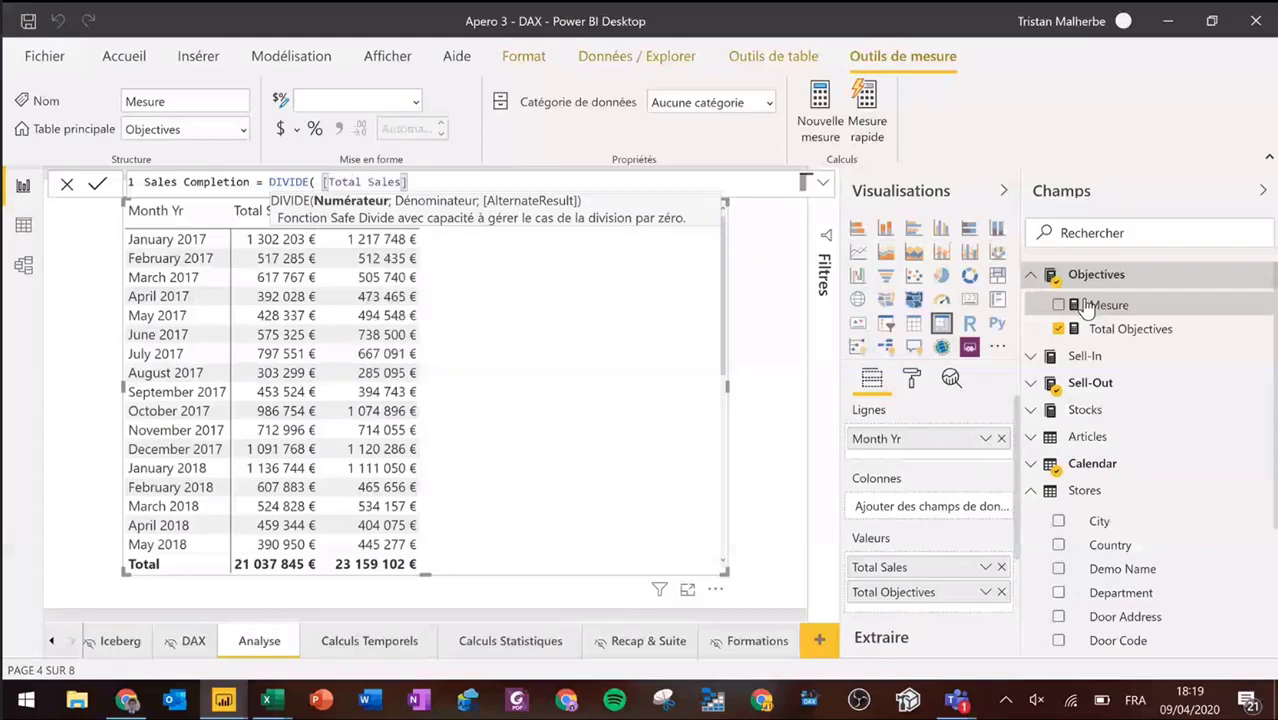
# Step: Insert [Total Objectives] as the denominator of the Sales Completion formula, close the DIVIDE function and commit the measure
pyautogui.write(';')
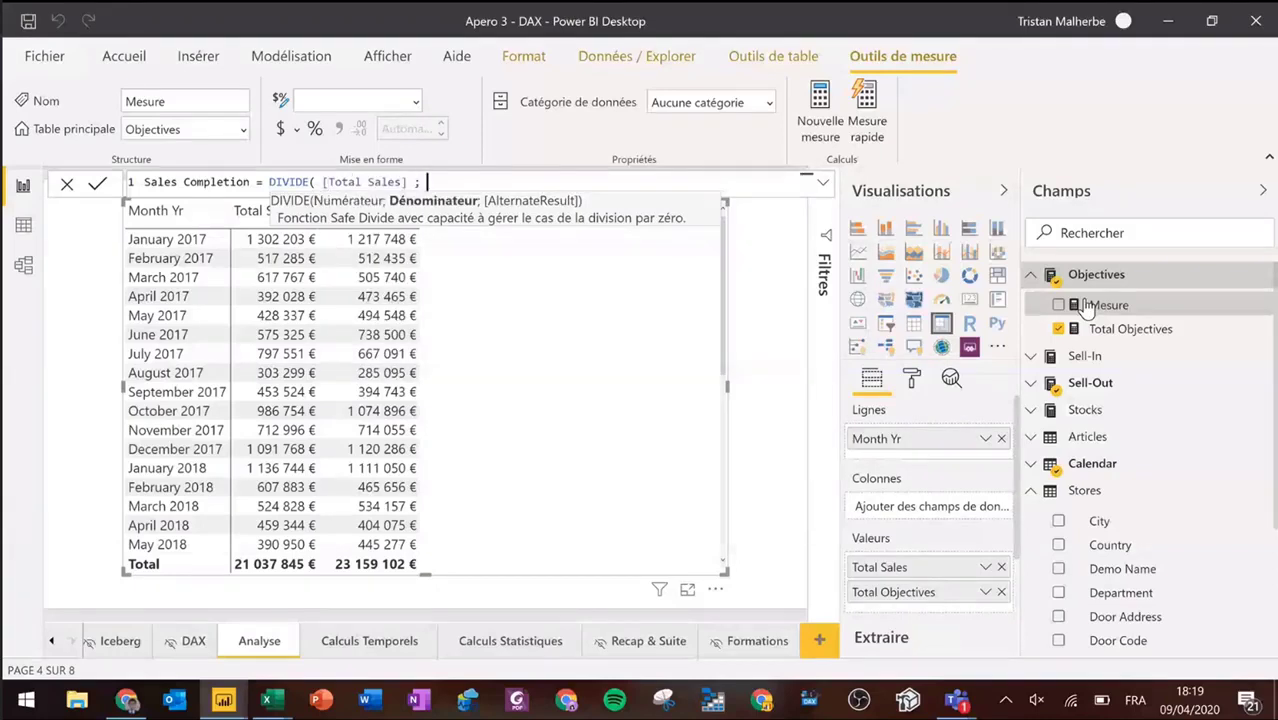
pyautogui.write(' tot')
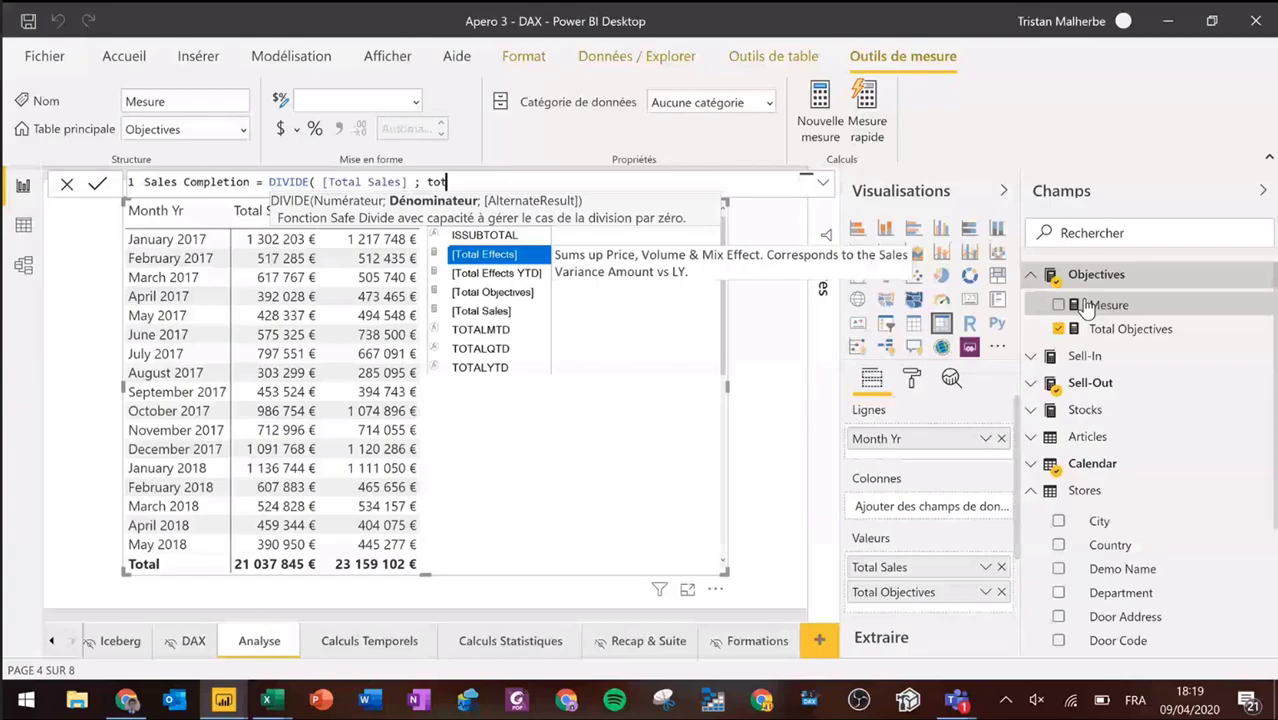
pyautogui.press('Down')
pyautogui.press('Down')
pyautogui.press('Tab')
pyautogui.write(')')
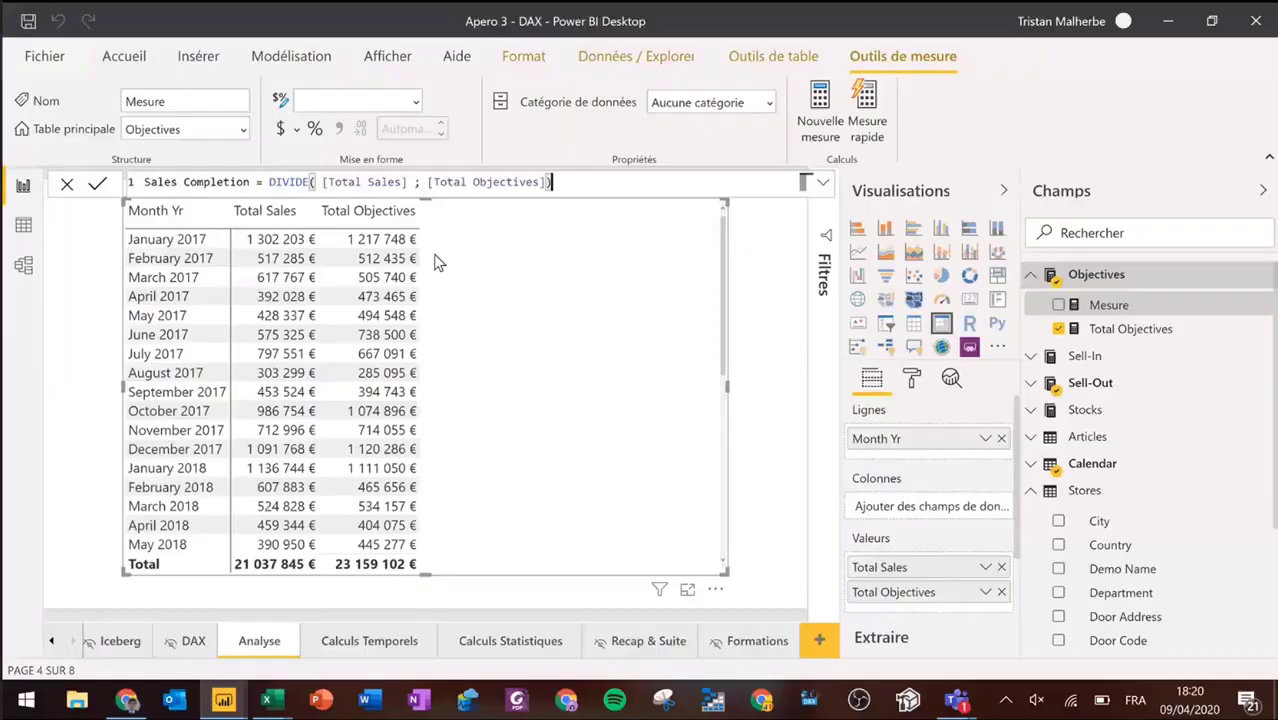
pyautogui.press('Return')
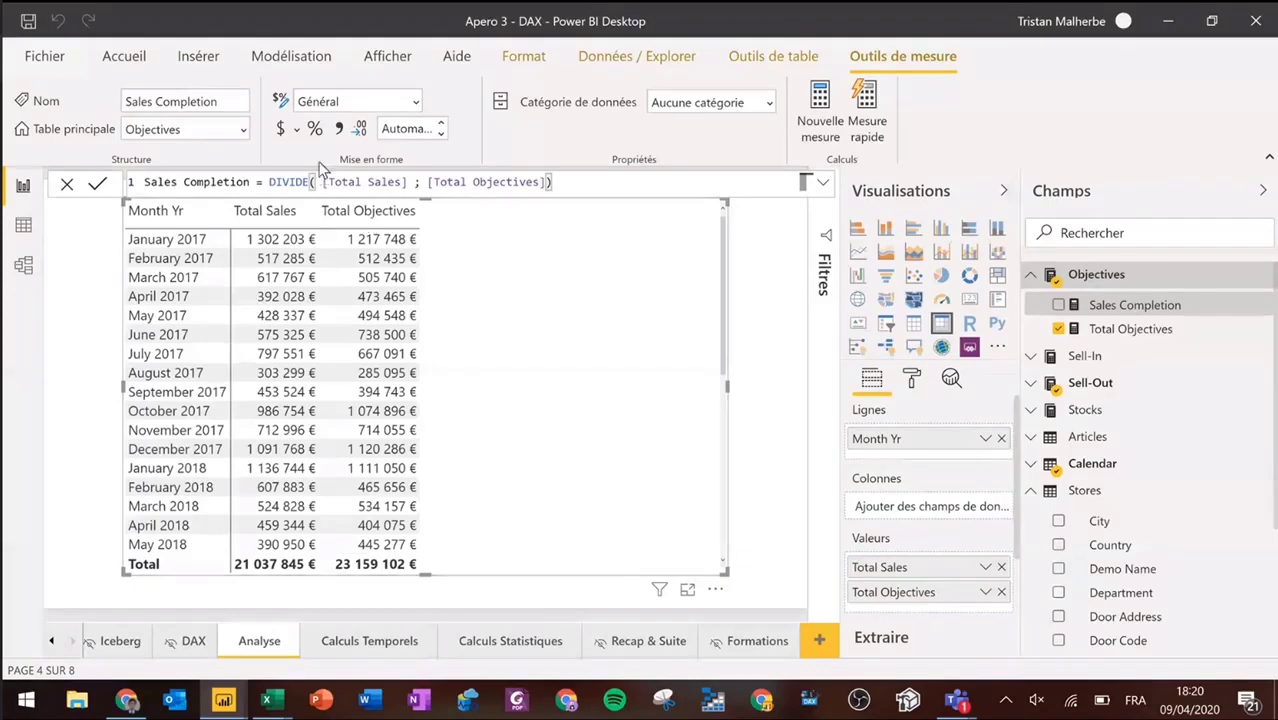
# Step: Format the Sales Completion measure as a percentage with 1 decimal place and add it to the matrix values
pyautogui.click(314, 130)
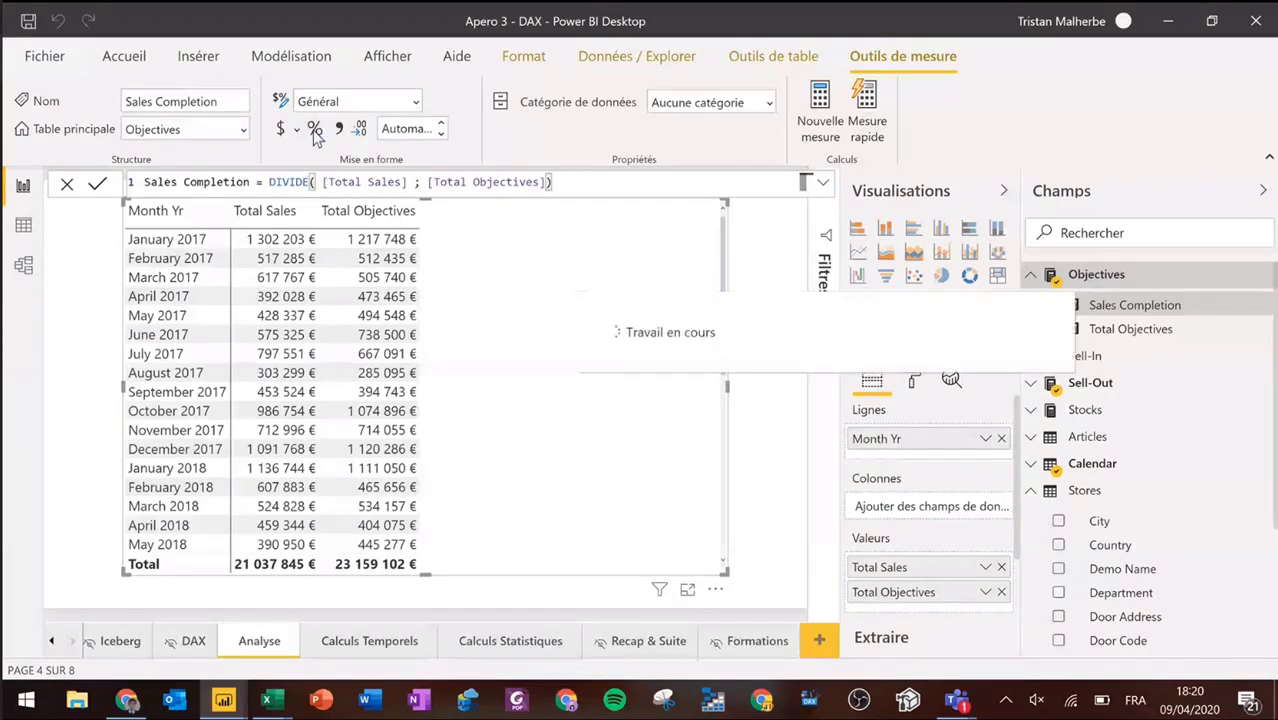
pyautogui.click(440, 134)
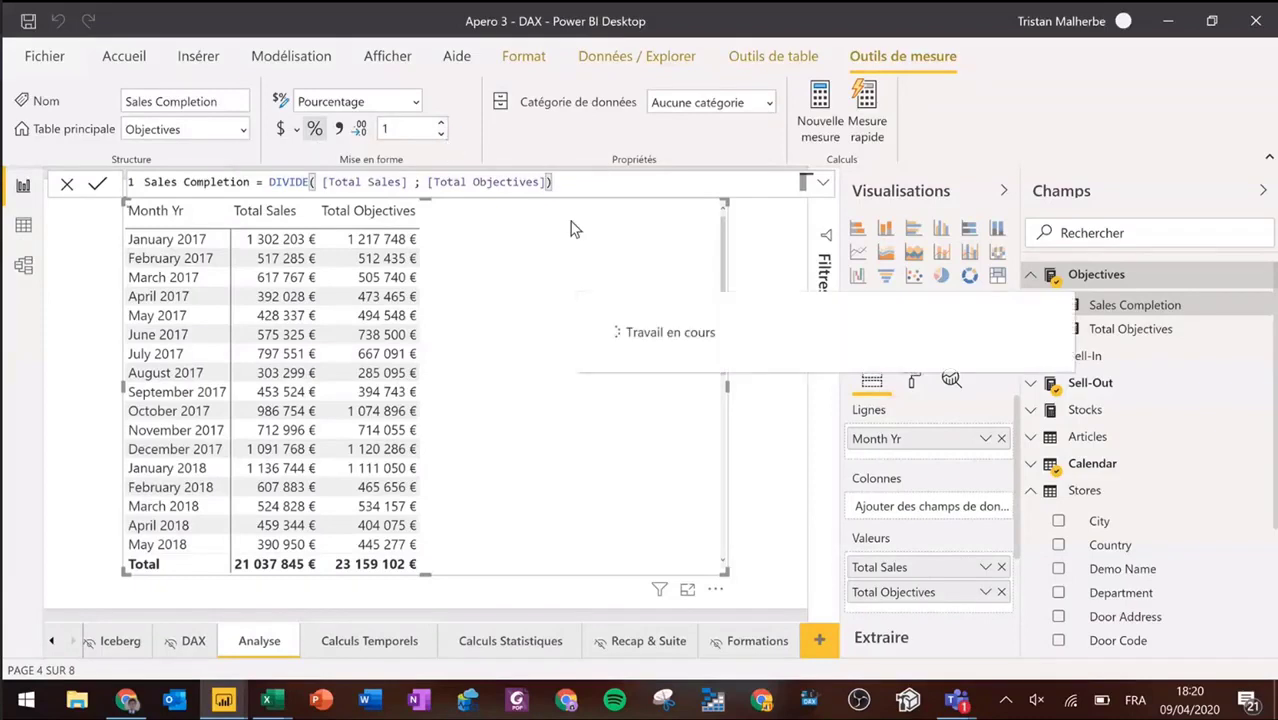
pyautogui.click(1059, 306)
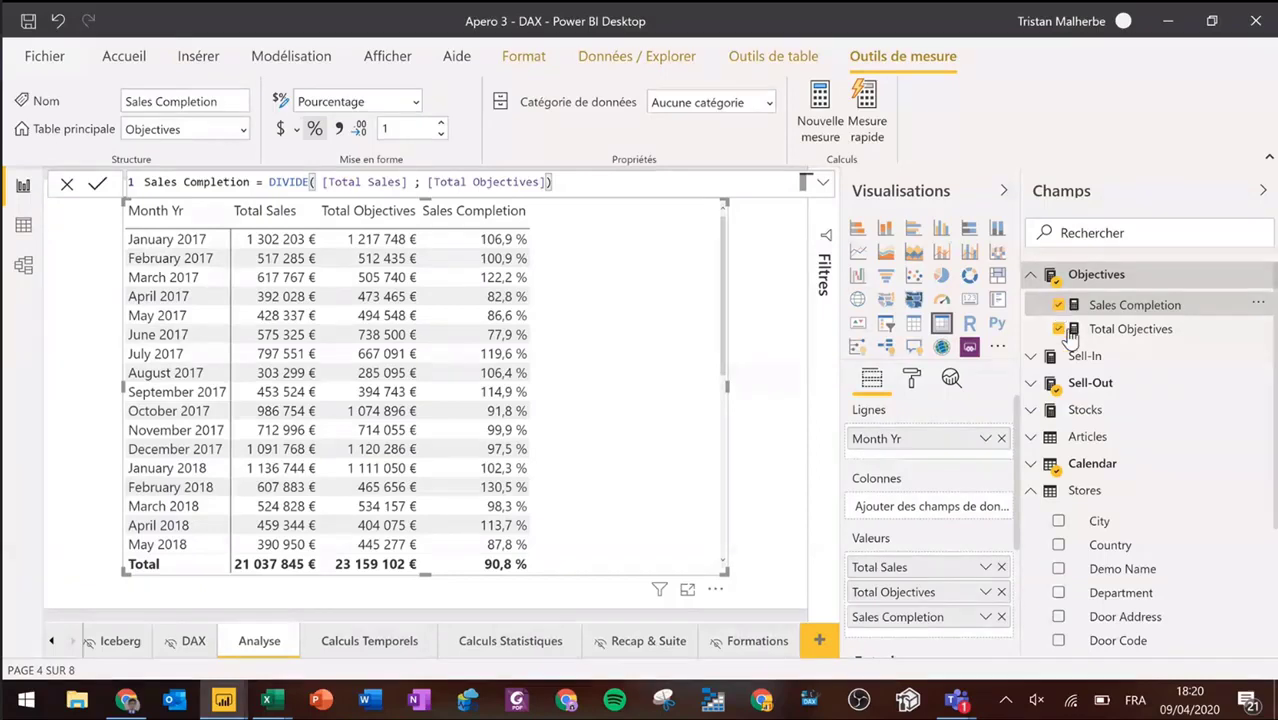
# Step: Remove Total Sales and Total Objectives from the matrix values and shift the matrix slightly on the page
pyautogui.click(1001, 568)
pyautogui.click(1001, 568)
pyautogui.moveTo(493, 400); pyautogui.dragTo(537, 366)
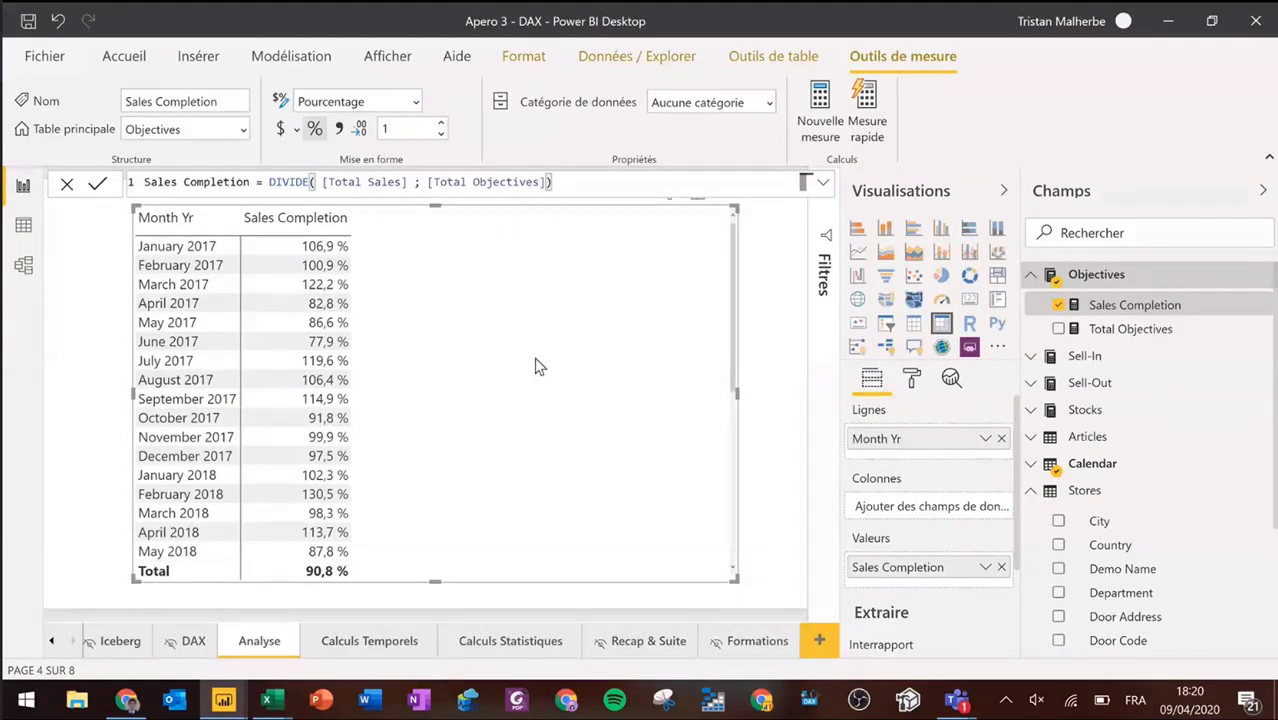
# Step: Review the Sales Completion measure's DIVIDE formula against its monthly values in the matrix
pyautogui.click(1032, 276)
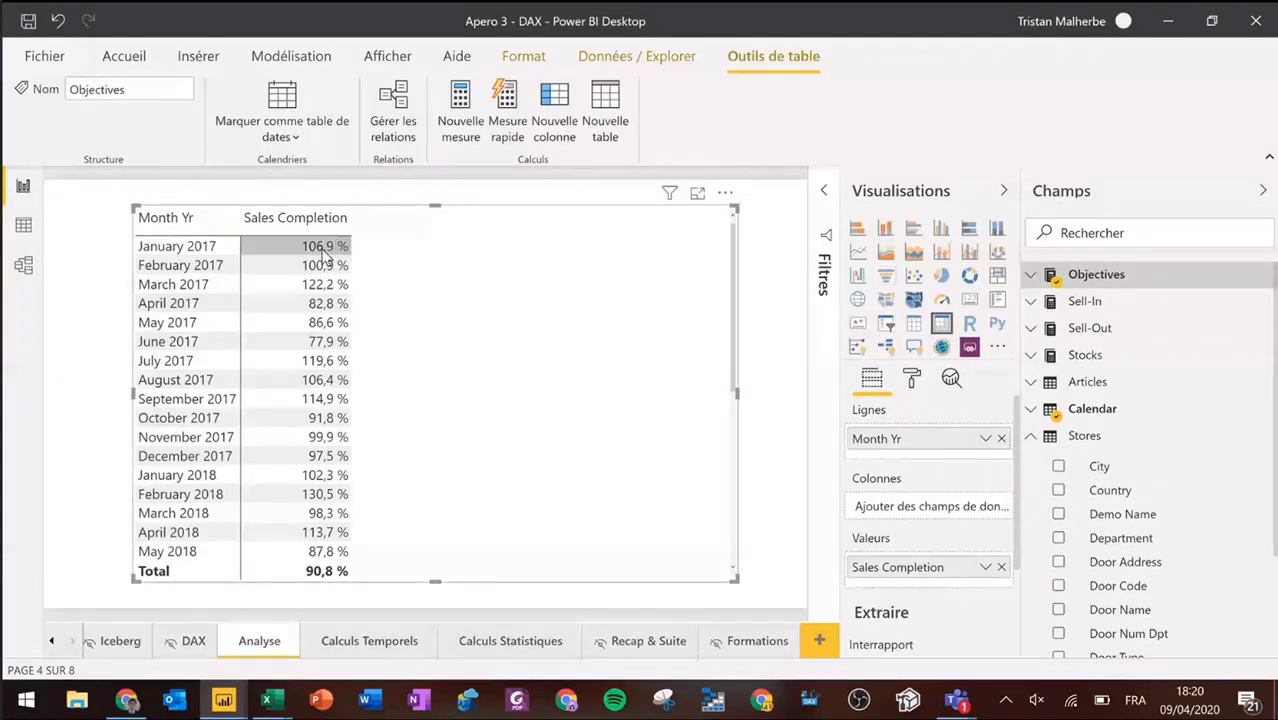
pyautogui.click(1031, 410)
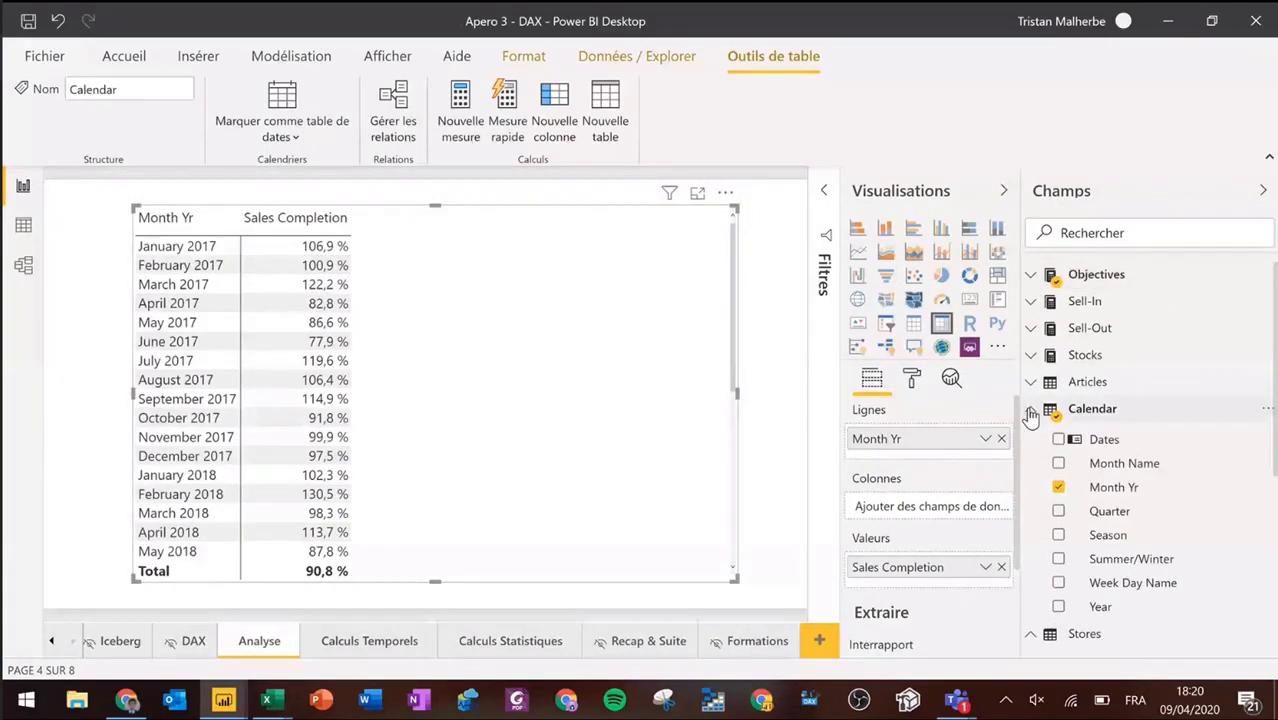
pyautogui.click(1031, 410)
pyautogui.click(1031, 274)
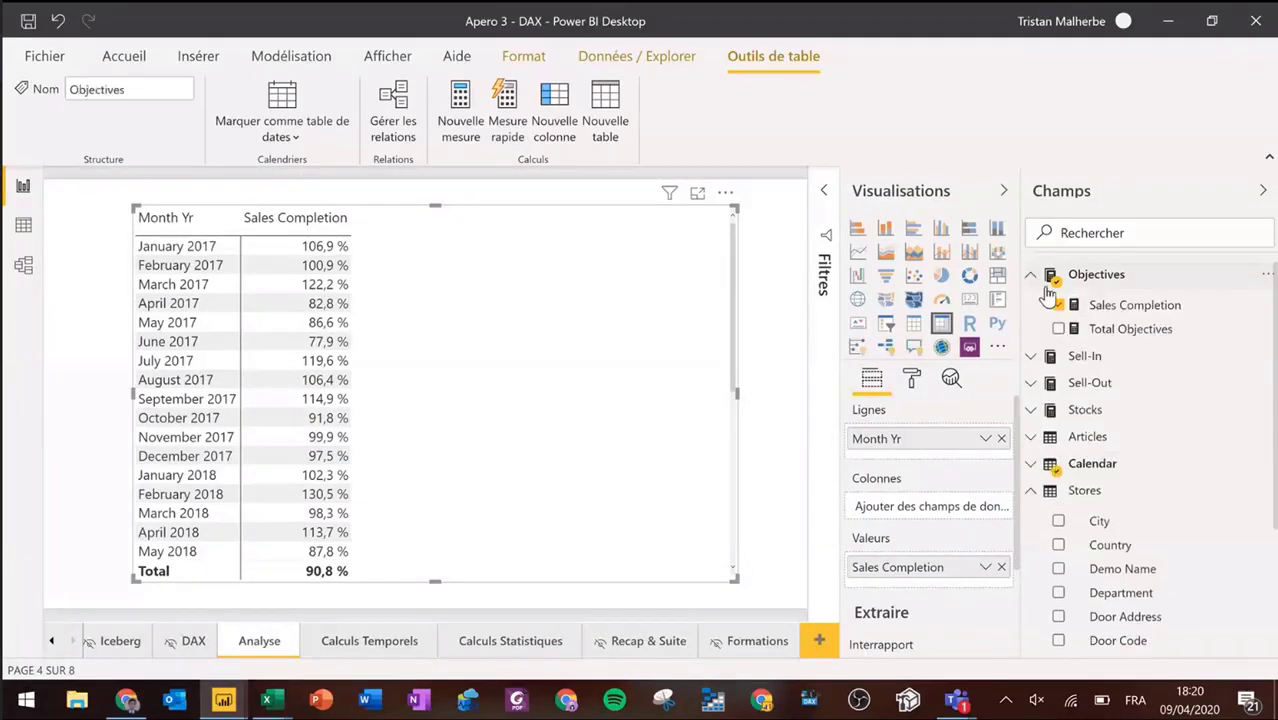
pyautogui.click(1102, 310)
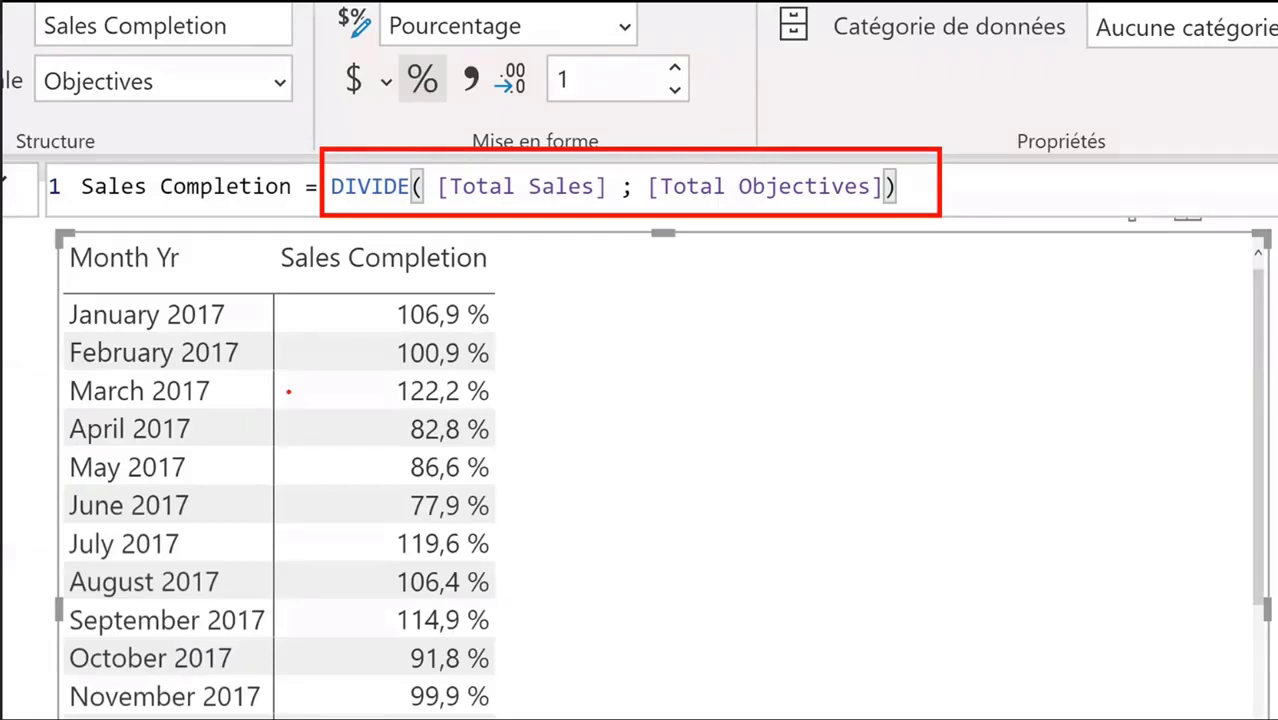
pyautogui.moveTo(288, 392); pyautogui.dragTo(222, 466)
pyautogui.moveTo(300, 505); pyautogui.dragTo(222, 554)
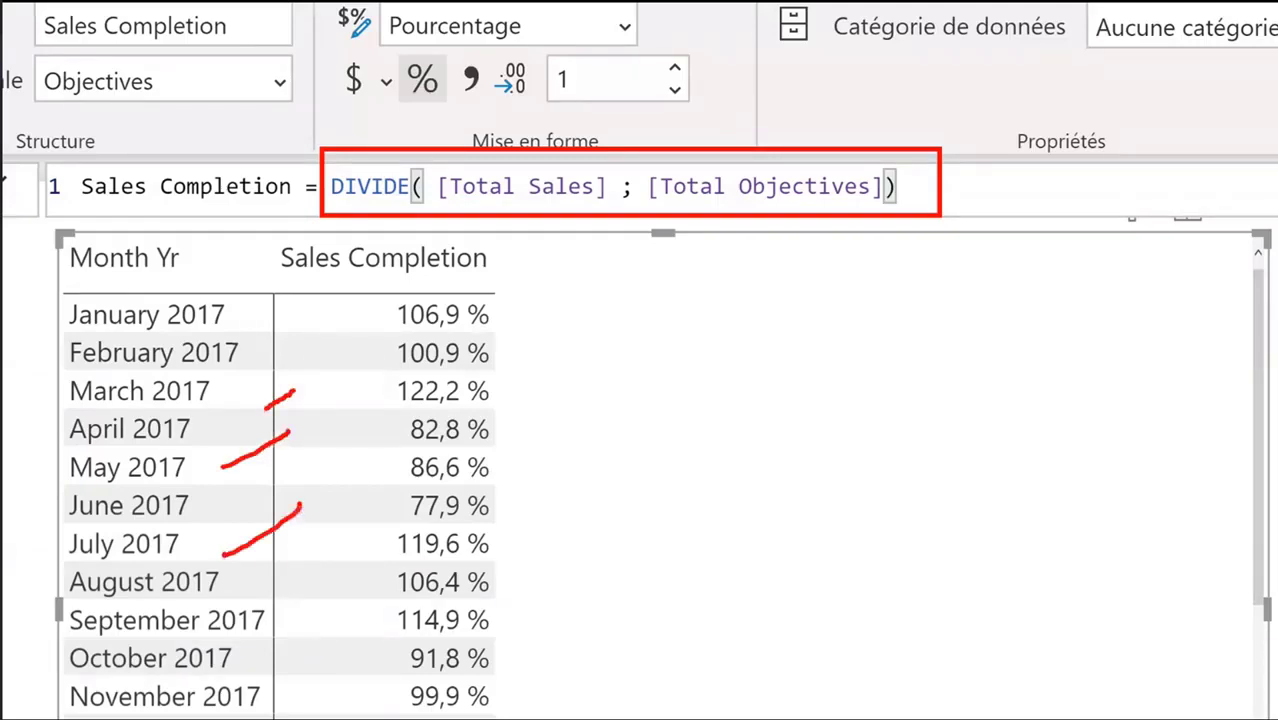
pyautogui.press('Escape')
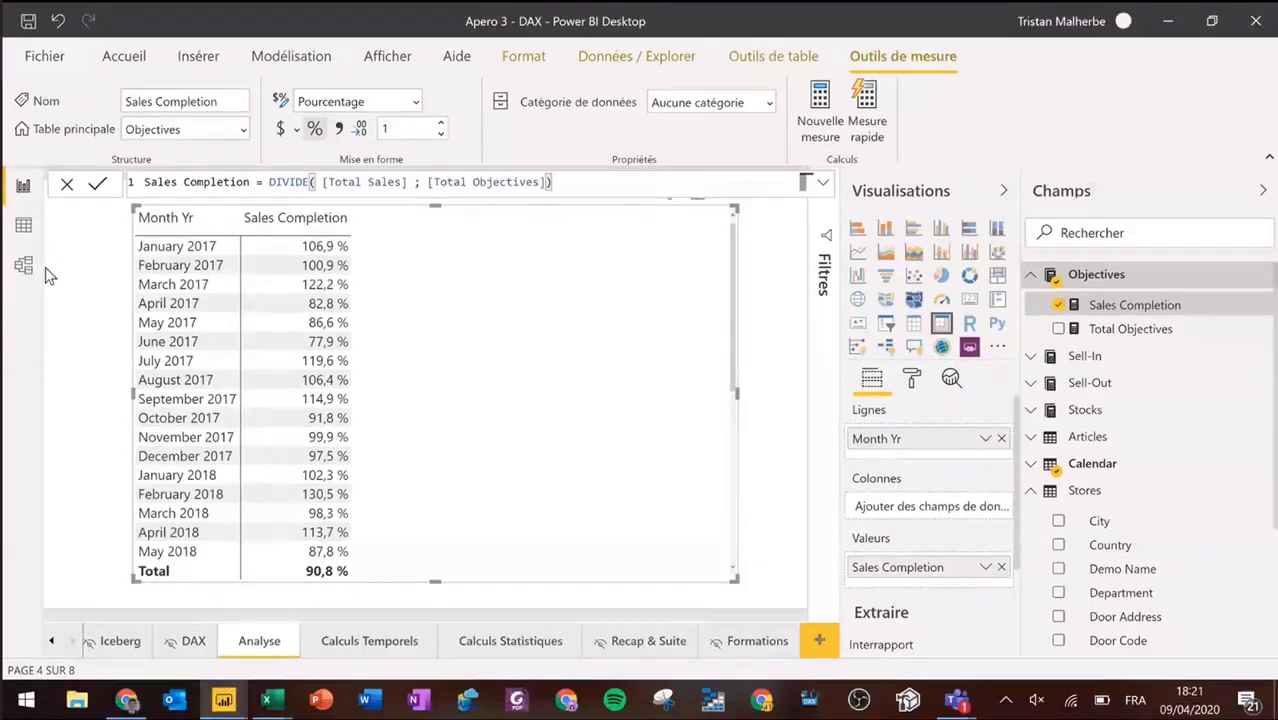
# Step: Examine in the model view how Articles and Stores filter the Sell-Out and Objectives tables, and return to the report view
pyautogui.click(29, 275)
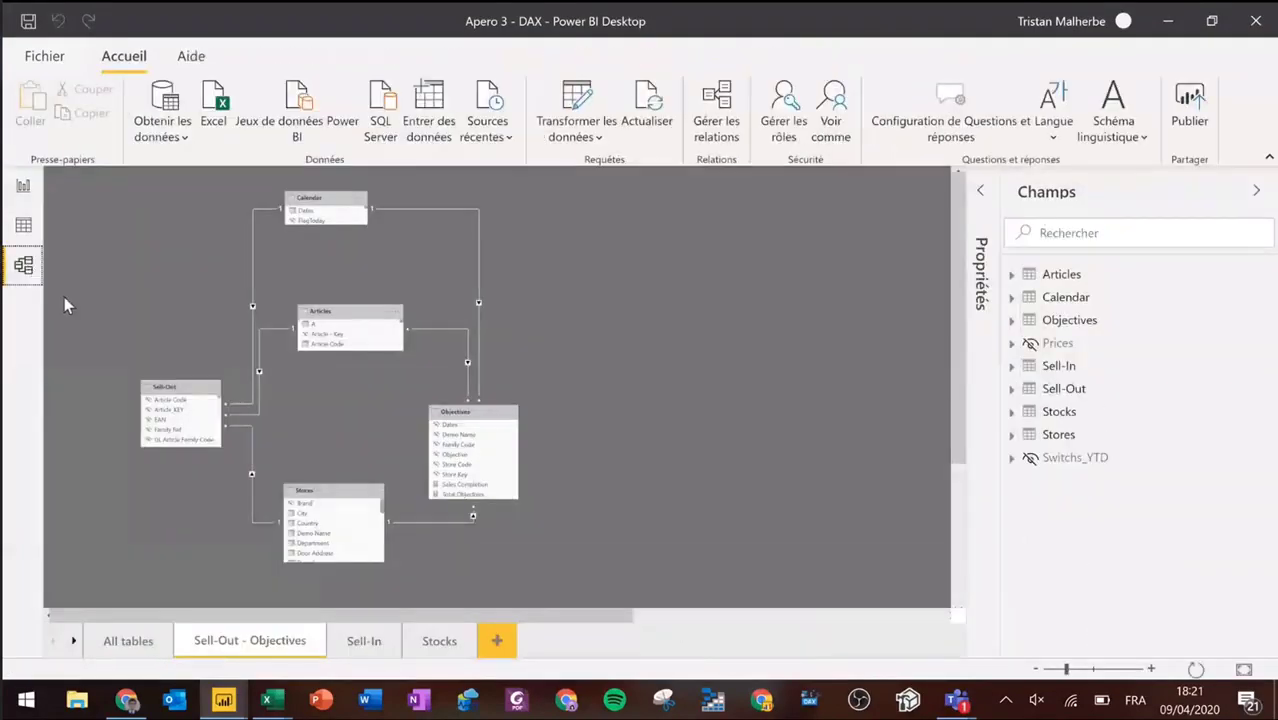
pyautogui.hotkey('ctrl', '1')
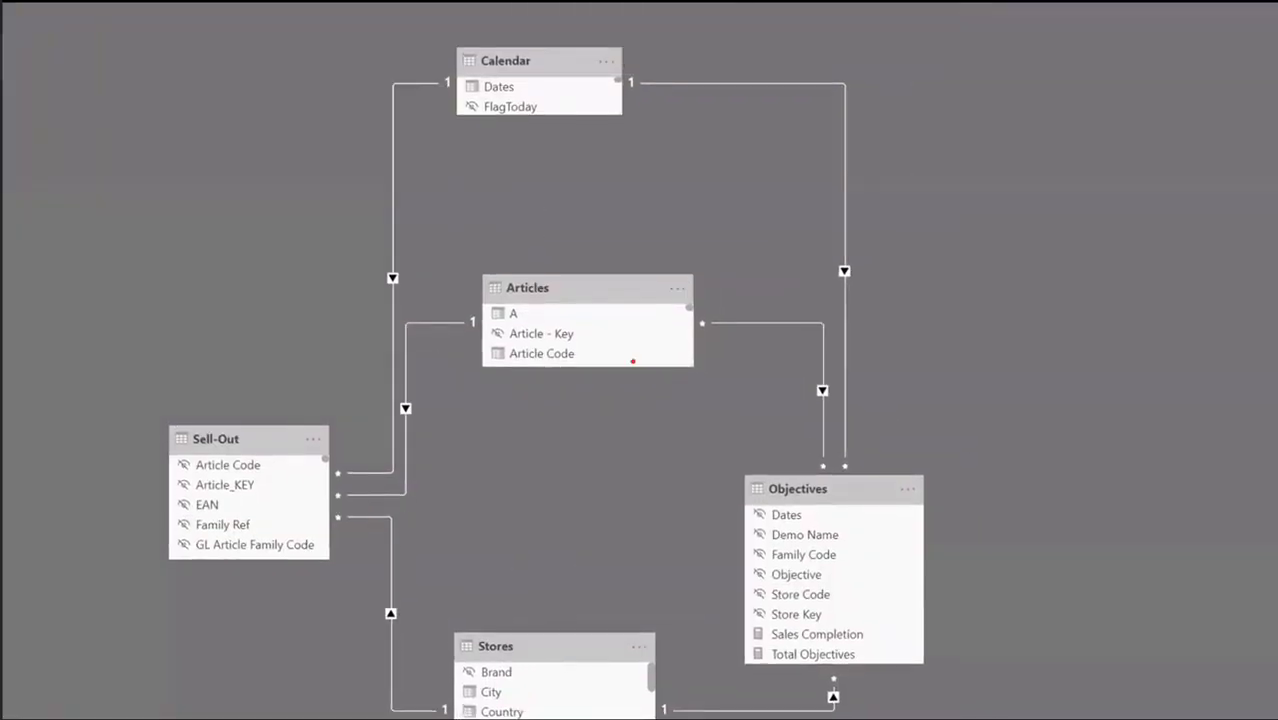
pyautogui.moveTo(340, 473); pyautogui.dragTo(502, 378)
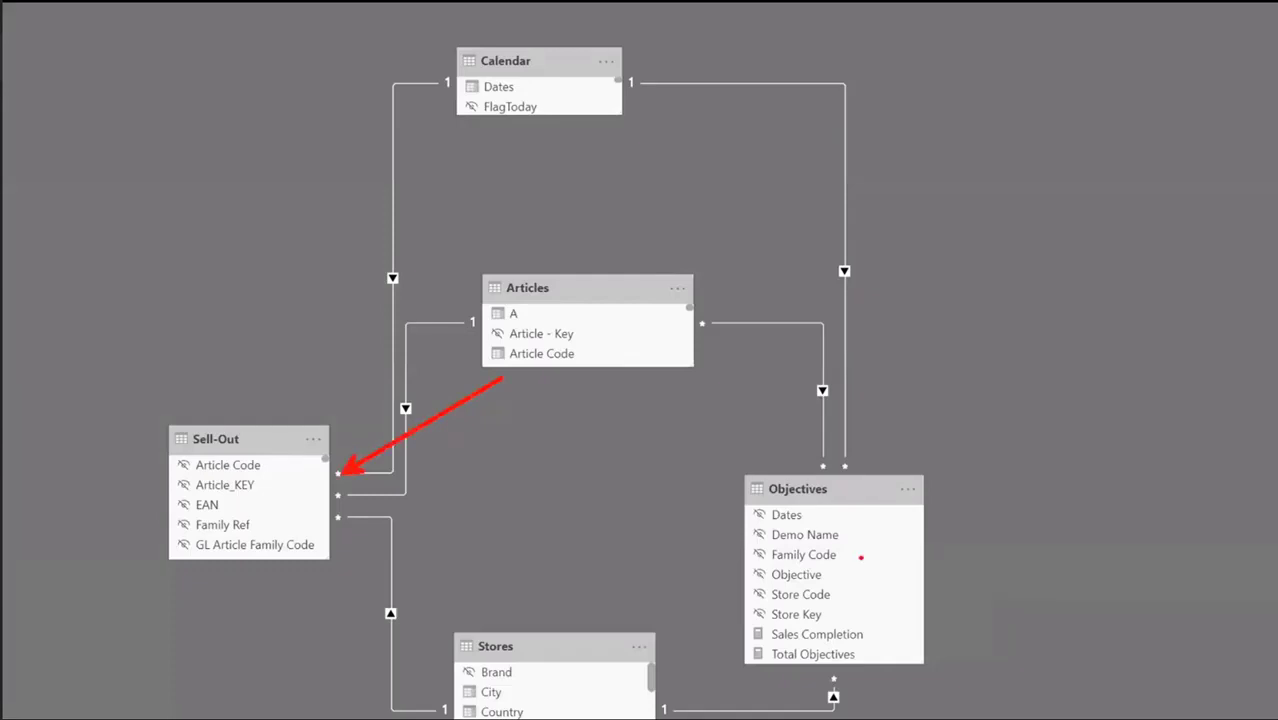
pyautogui.moveTo(776, 497); pyautogui.dragTo(643, 345)
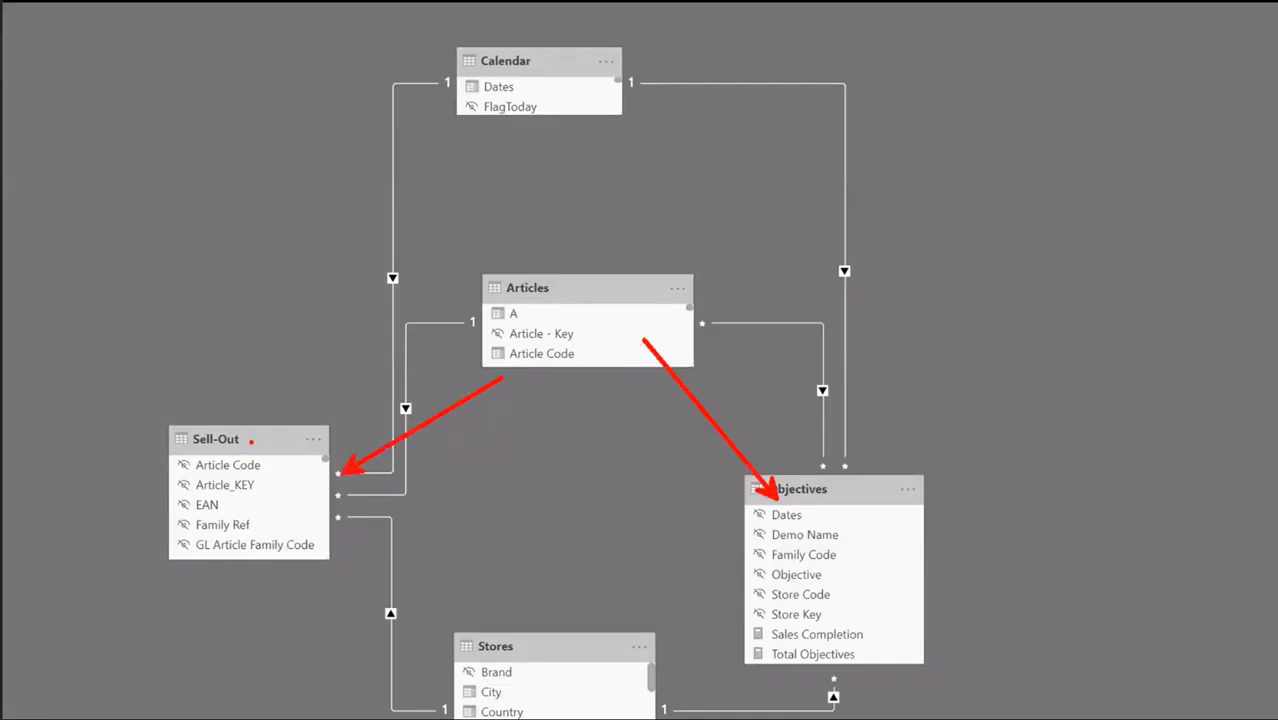
pyautogui.moveTo(251, 440); pyautogui.dragTo(276, 425)
pyautogui.moveTo(830, 612); pyautogui.dragTo(650, 655)
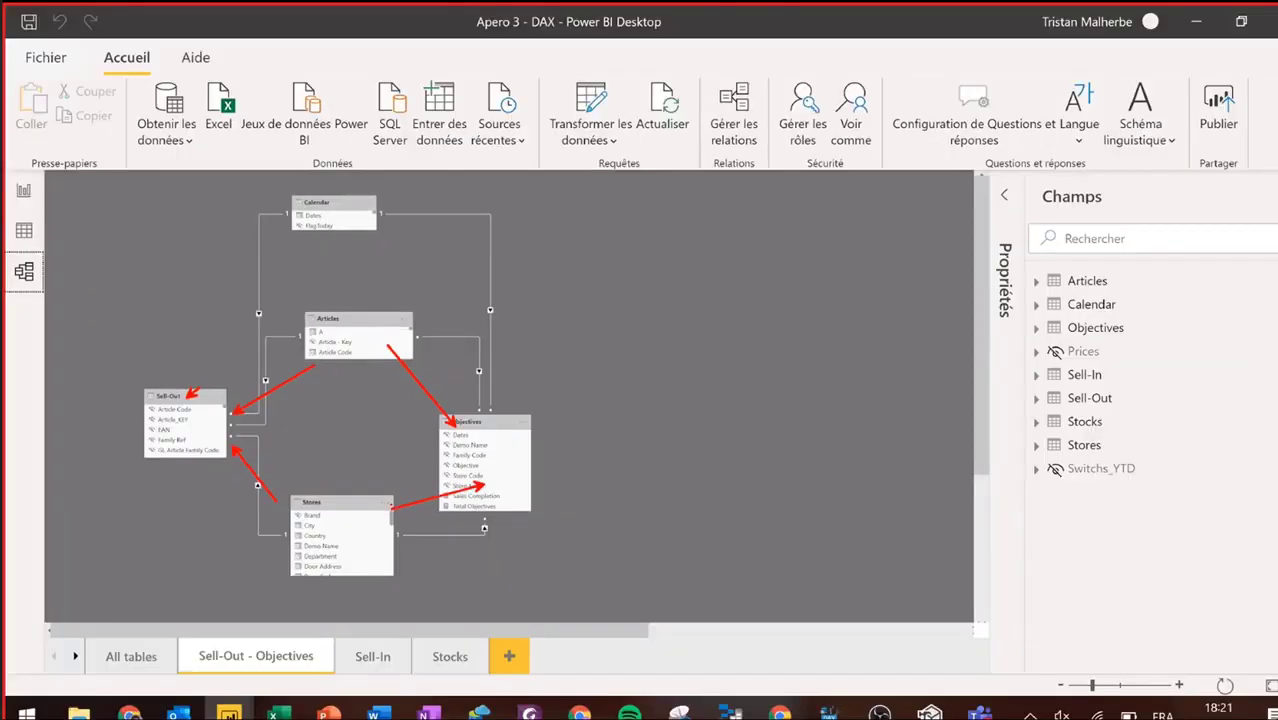
pyautogui.click(23, 185)
pyautogui.click(349, 316)
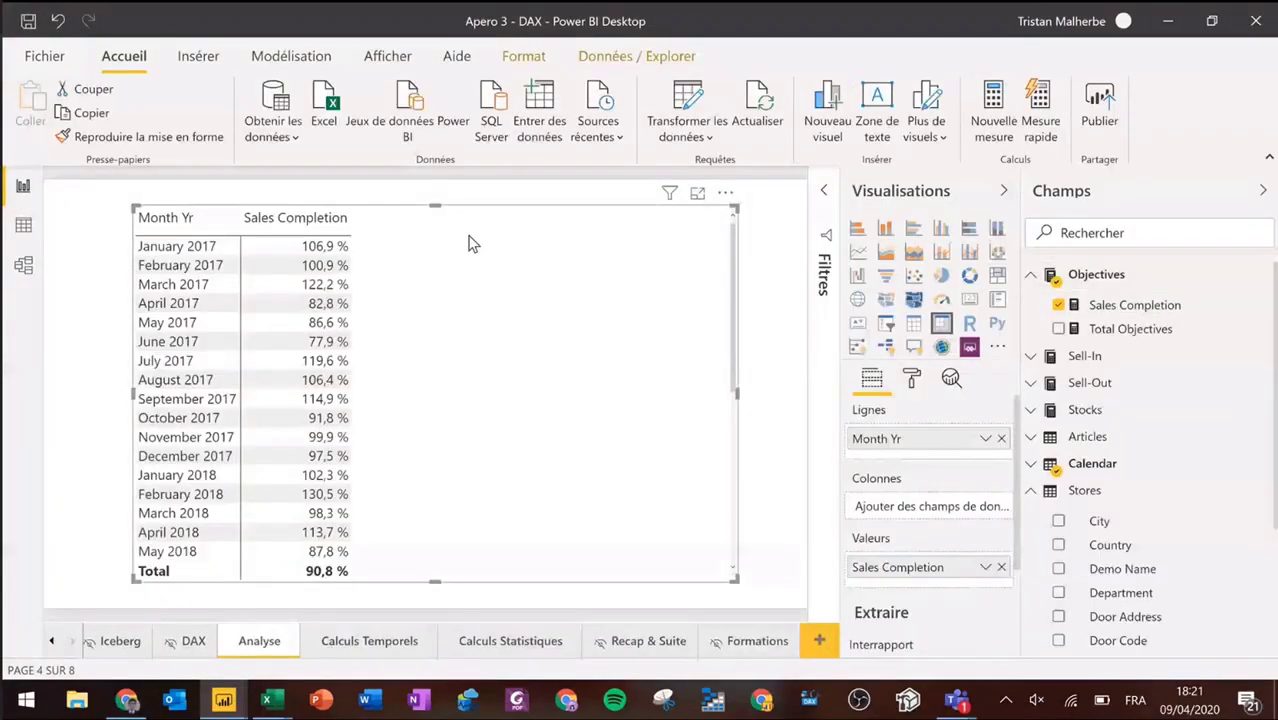
# Step: Add the Door Code field of the Stores table to the matrix columns and show the matrix in focus mode
pyautogui.click(1037, 275)
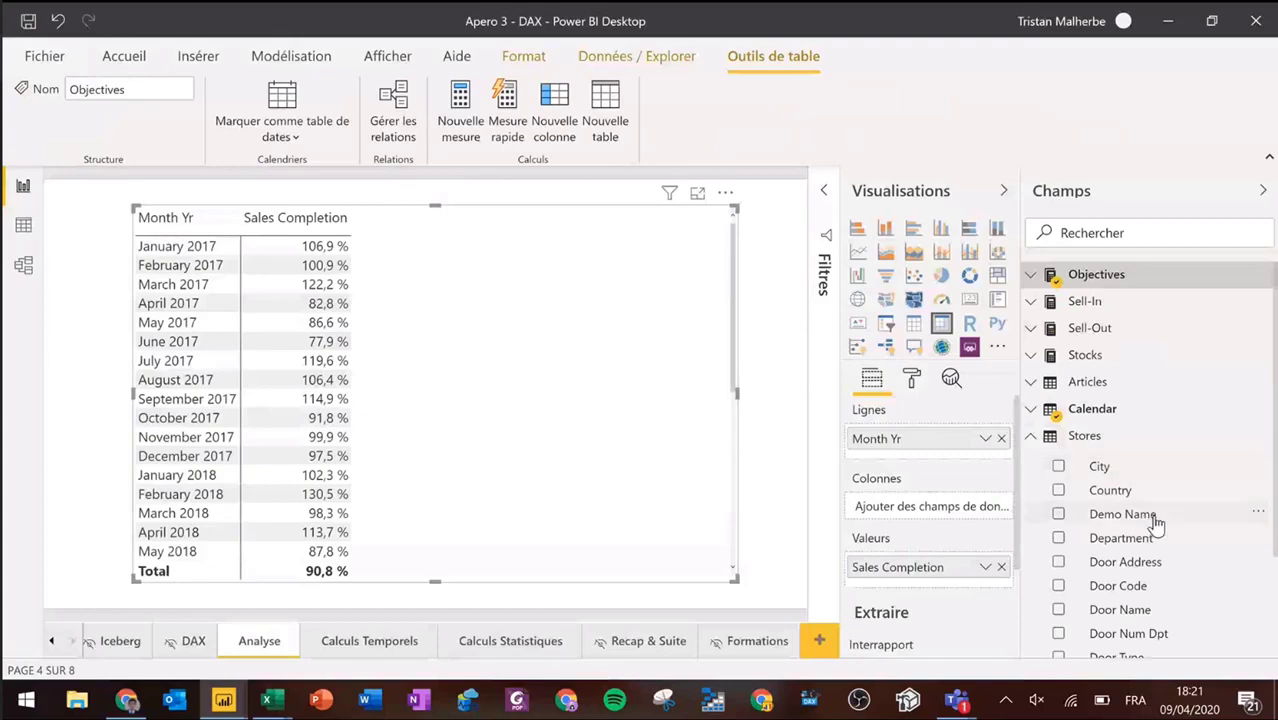
pyautogui.scroll(-3, 1160, 520)
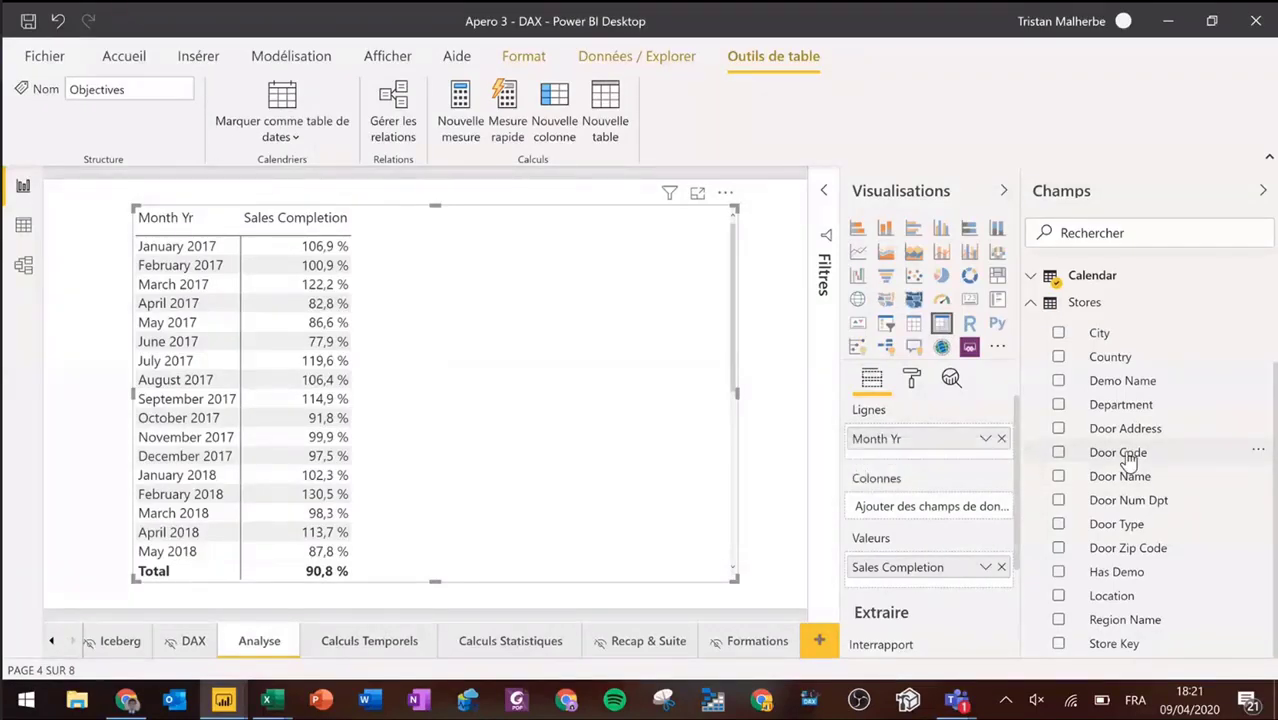
pyautogui.moveTo(1132, 452); pyautogui.dragTo(922, 520)
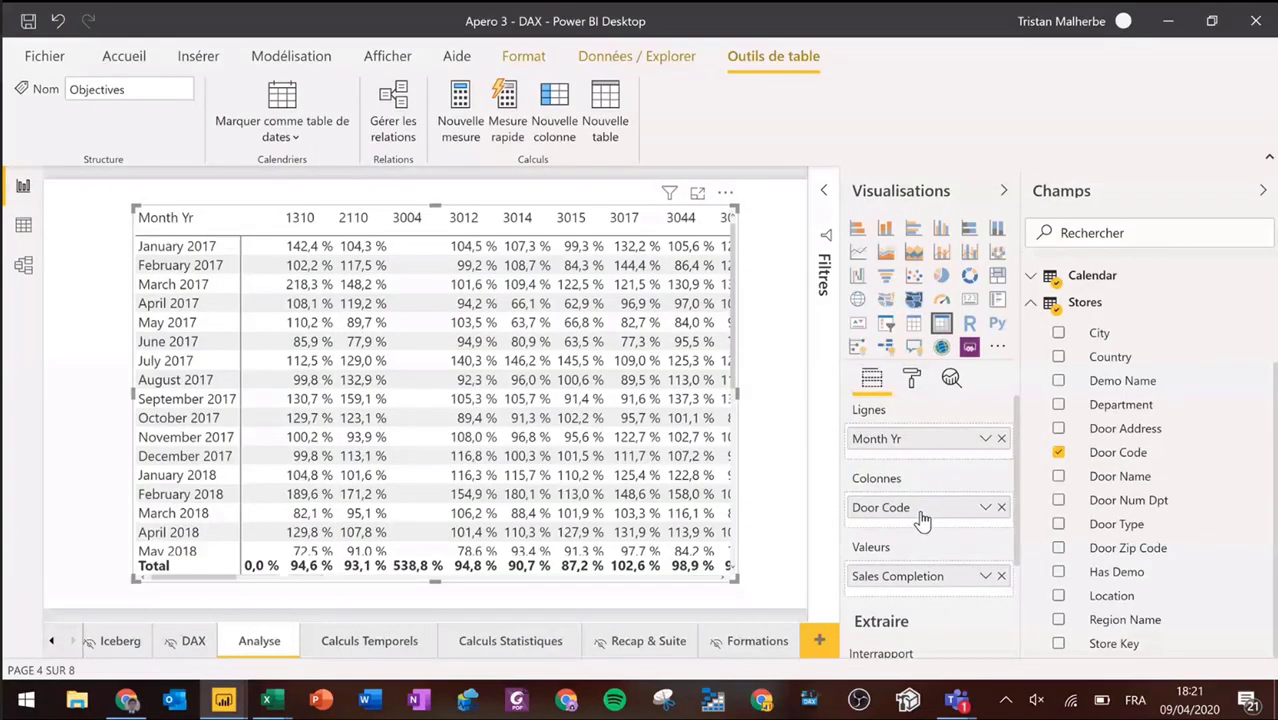
pyautogui.click(698, 194)
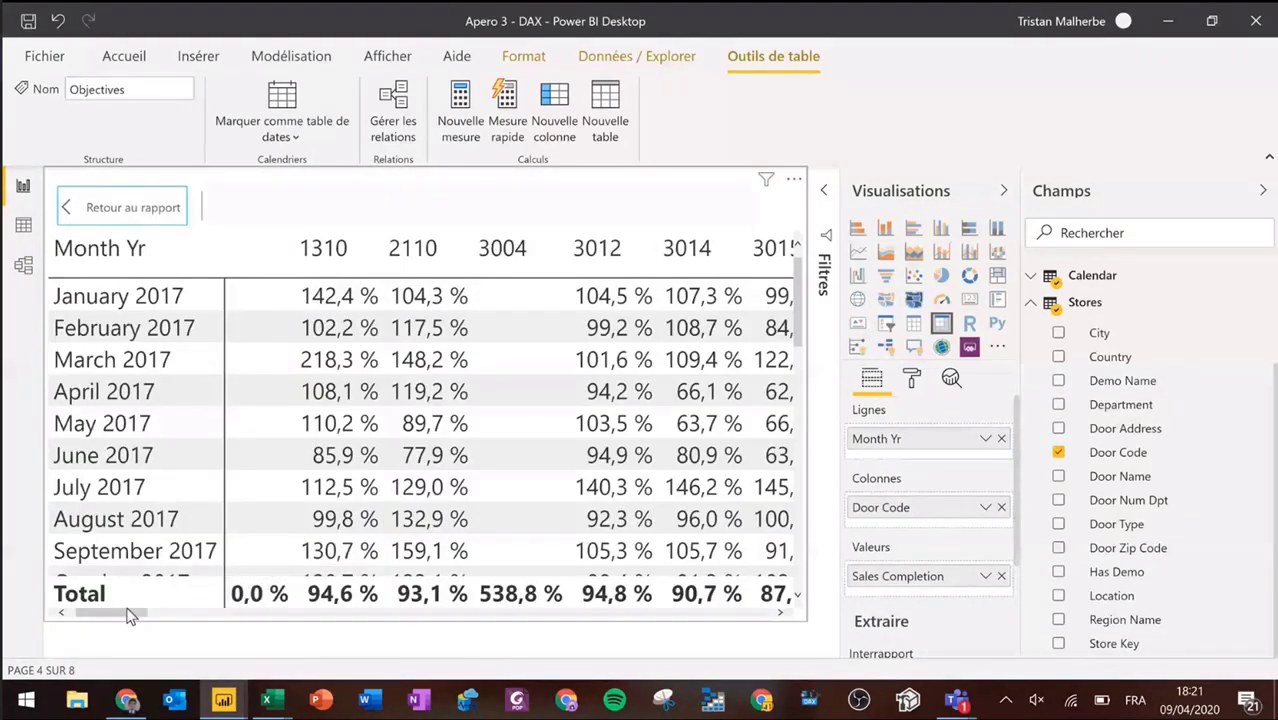
pyautogui.moveTo(128, 615)
pyautogui.mouseDown()
pyautogui.moveTo(270, 618)
pyautogui.moveTo(110, 615)
pyautogui.mouseUp()
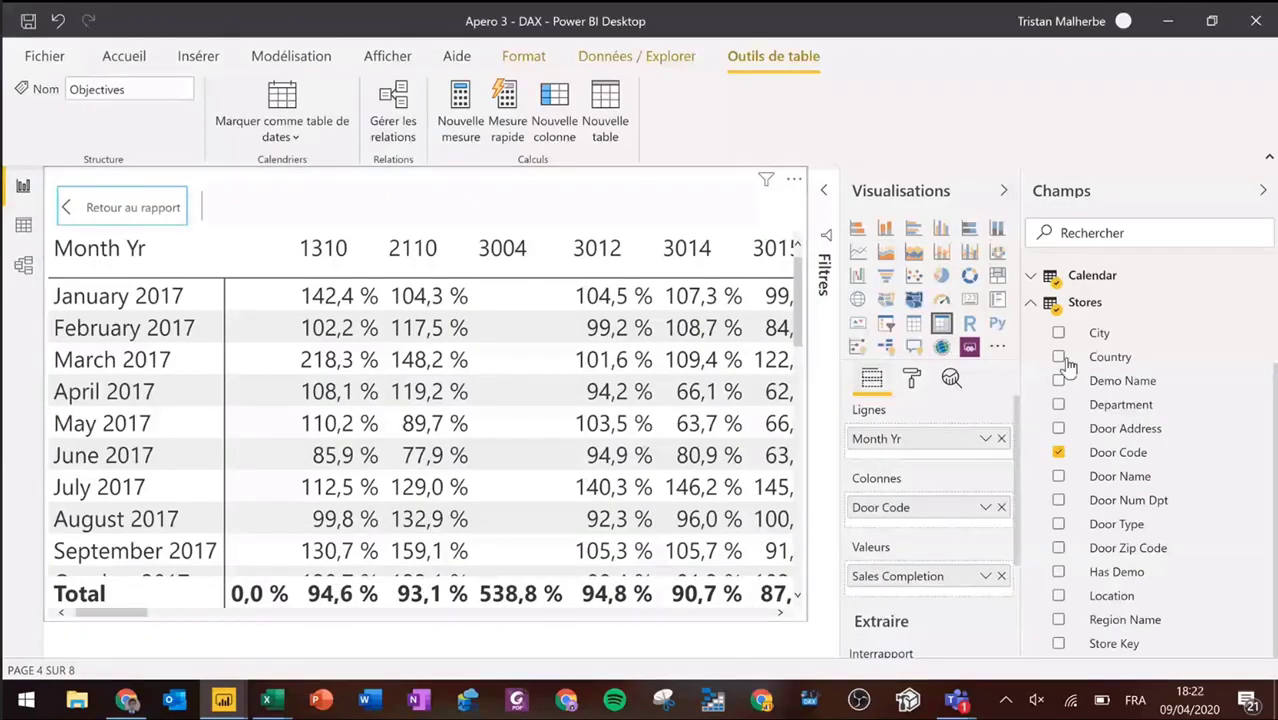
# Step: Review the Sales Completion formula in the Objectives table and check the model view before returning to the matrix
pyautogui.click(1031, 303)
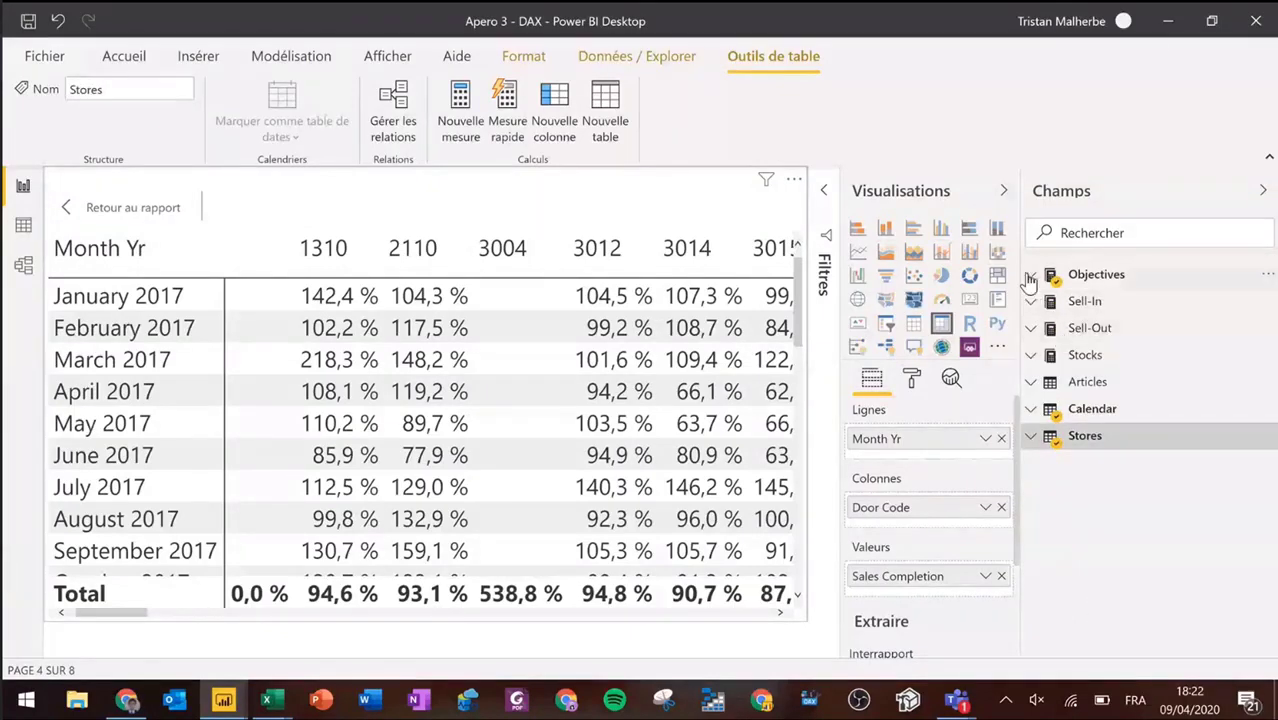
pyautogui.click(1030, 276)
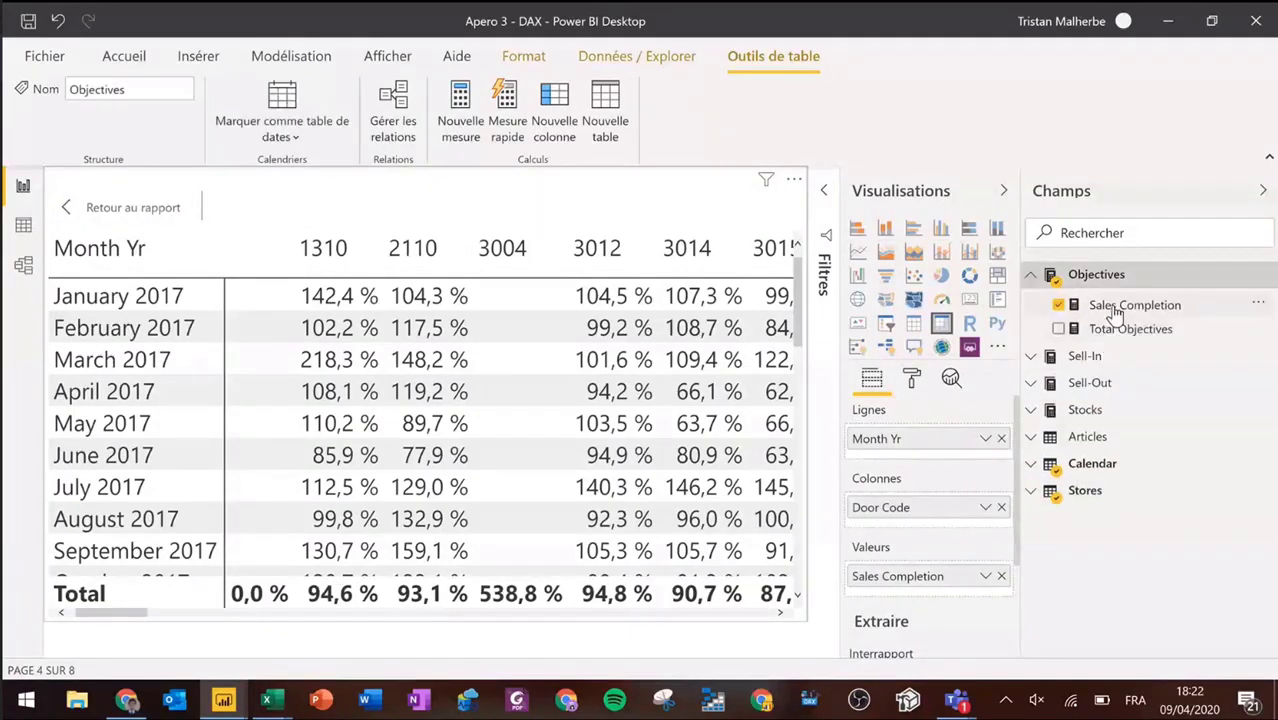
pyautogui.click(1113, 306)
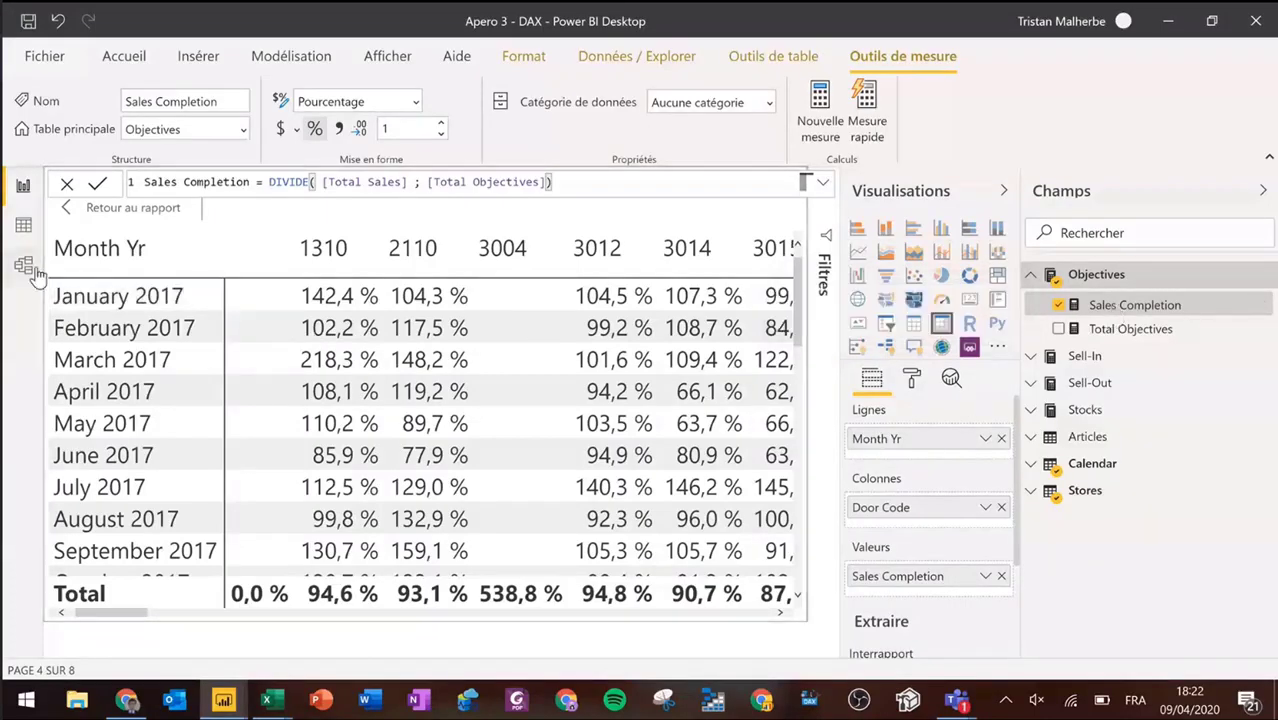
pyautogui.click(24, 265)
pyautogui.click(24, 188)
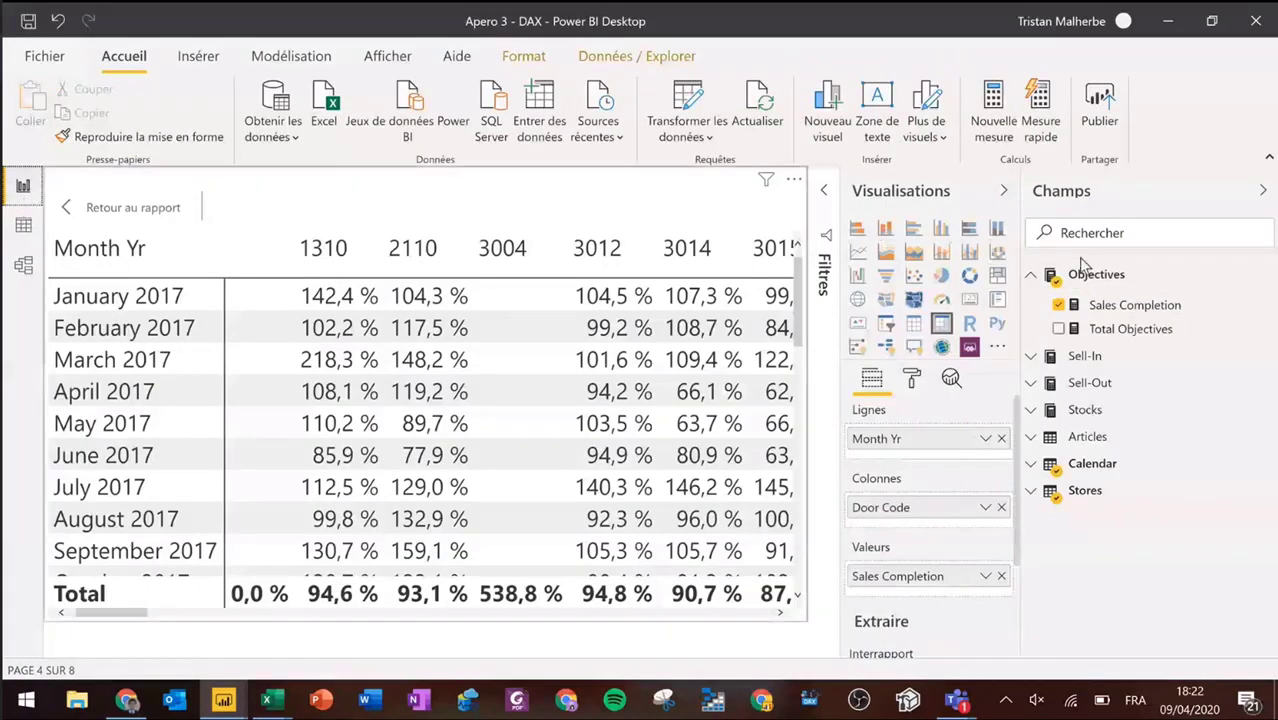
pyautogui.click(1139, 309)
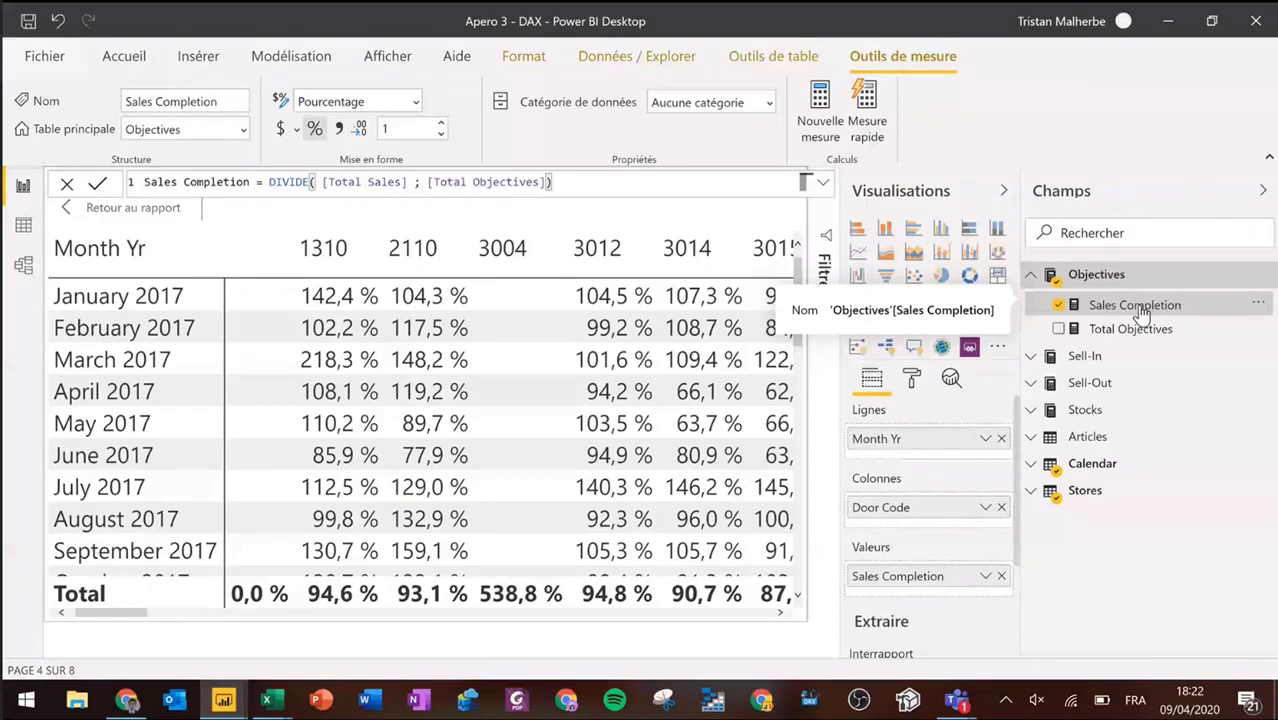
# Step: Inspect the Objectives table's rows in the data view, and return to the report view with the Sales Completion formula displayed
pyautogui.click(24, 226)
pyautogui.click(1175, 283)
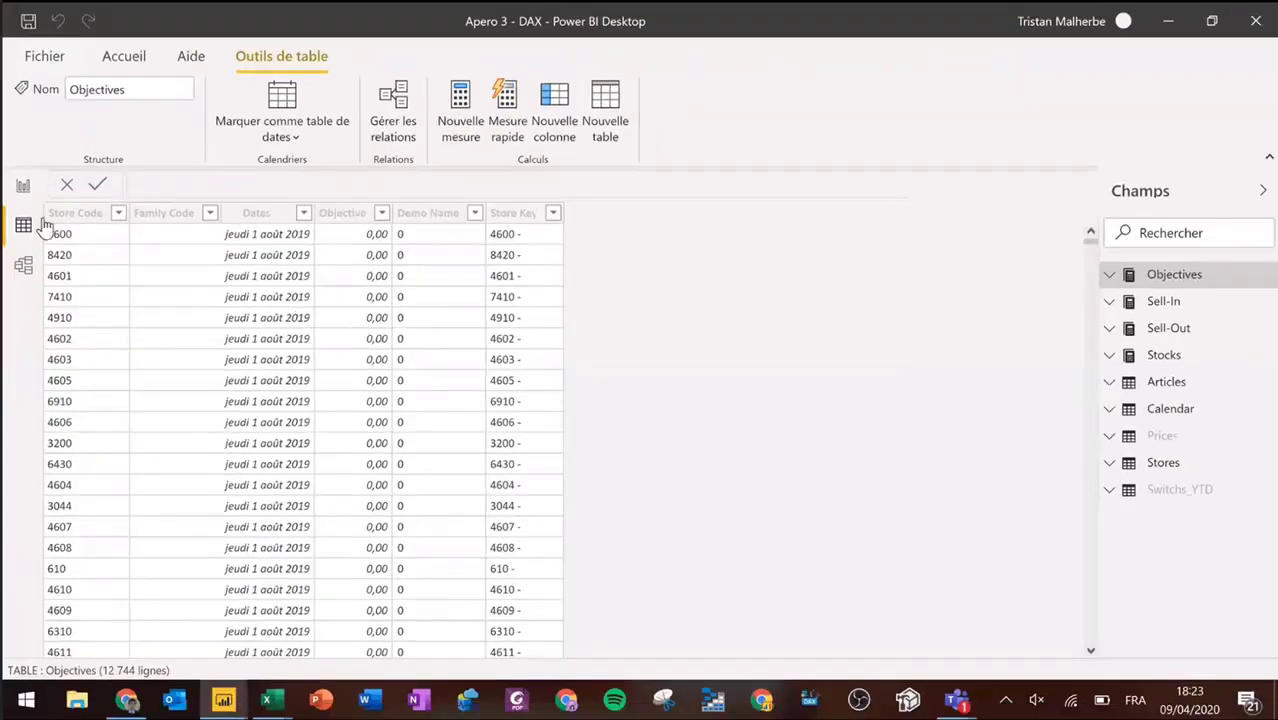
pyautogui.click(23, 188)
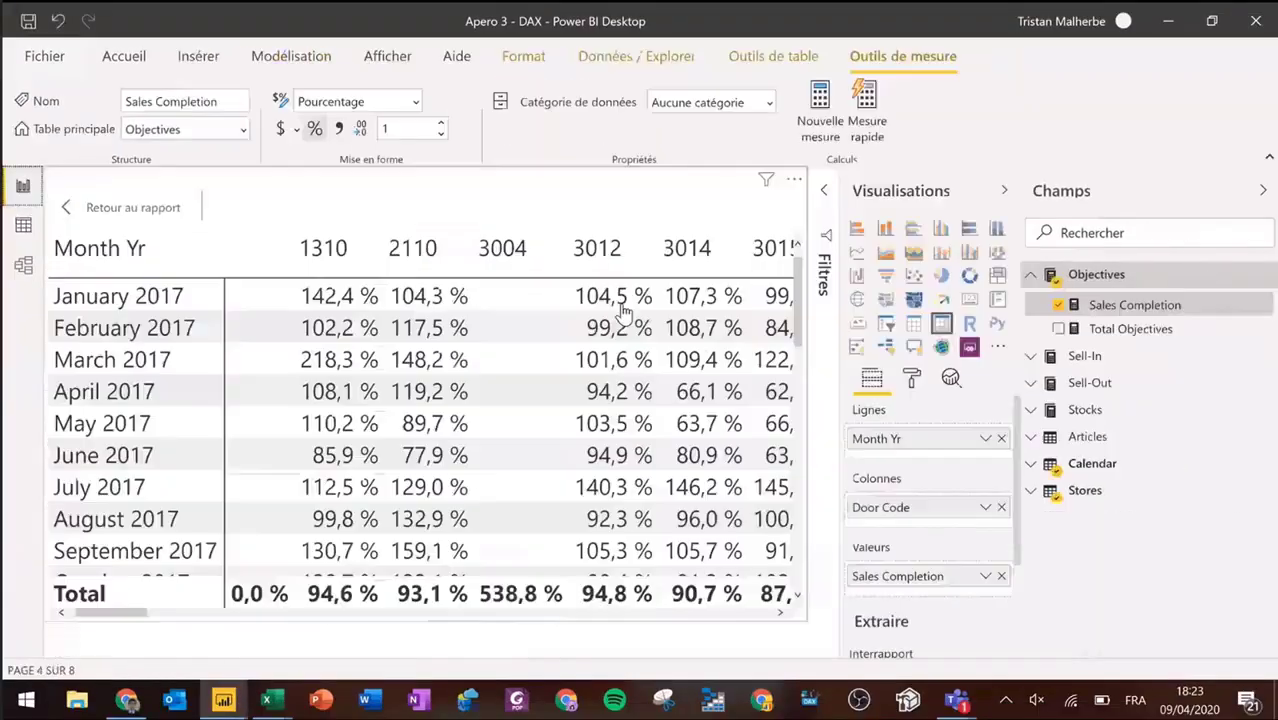
pyautogui.click(1107, 305)
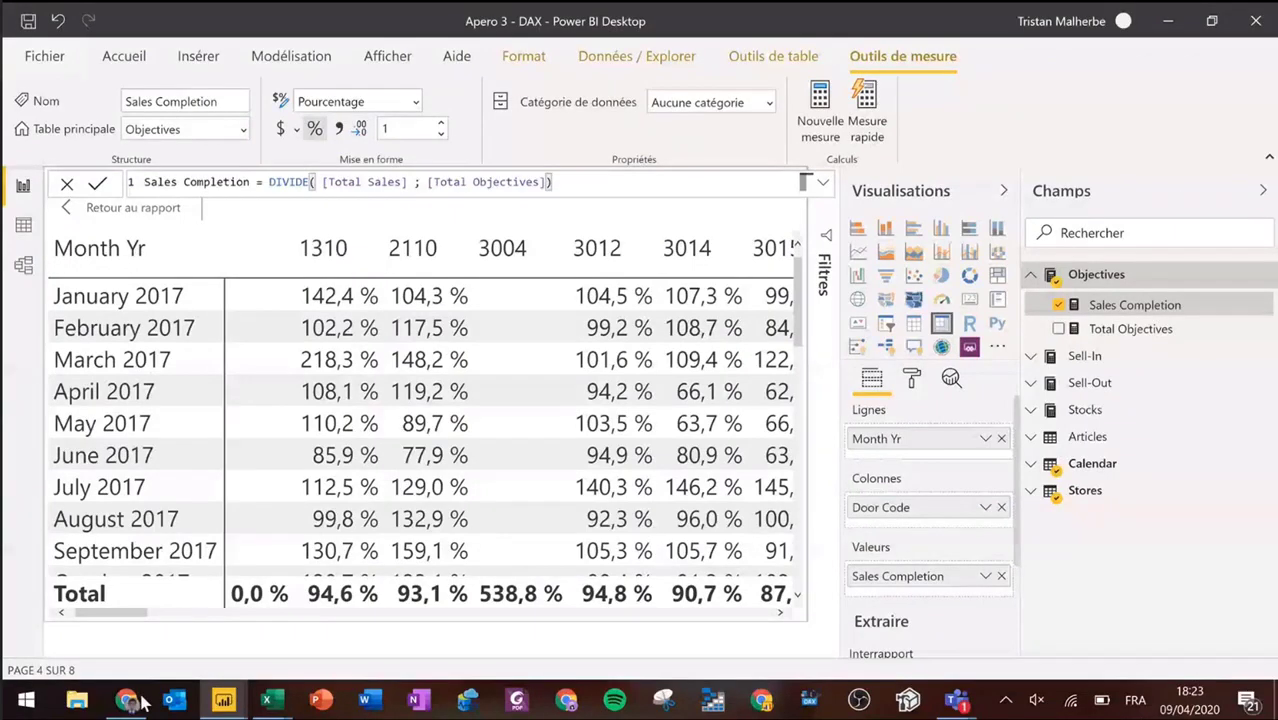
# Step: Switch to the Power BI report in Chrome and show the Sales & Budget Completion by Door table in focus mode
pyautogui.click(138, 700)
pyautogui.click(318, 22)
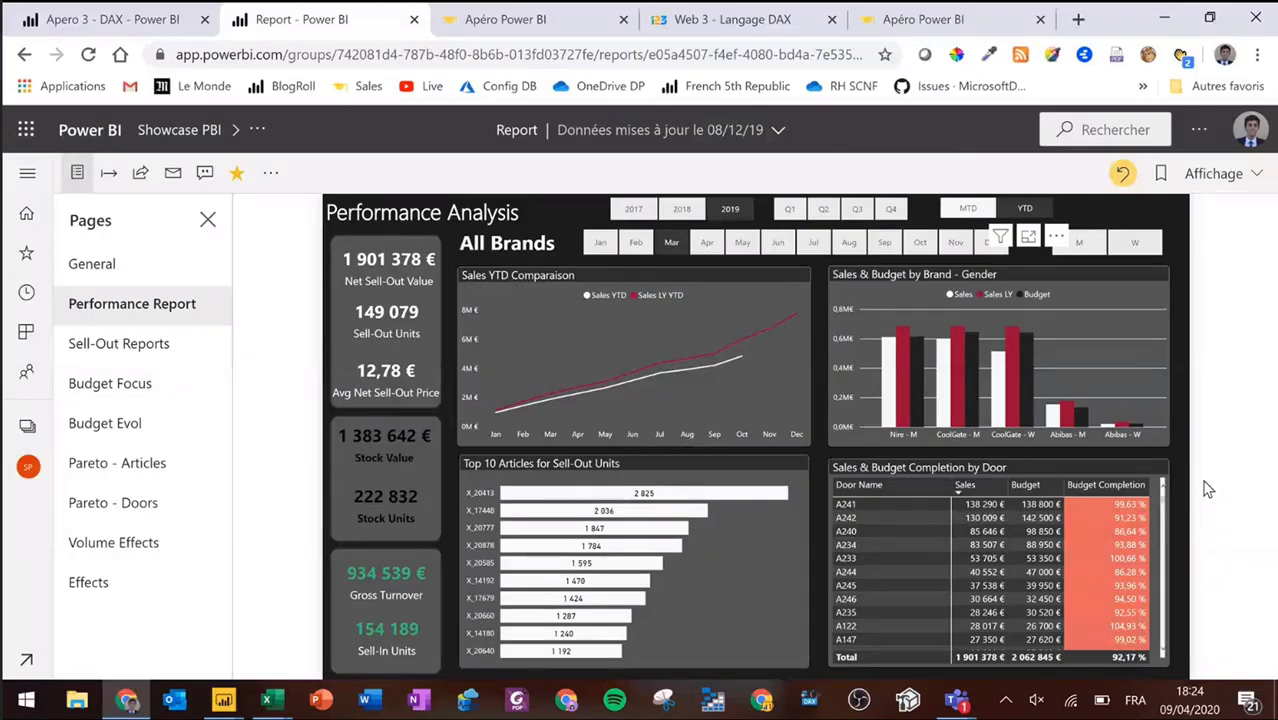
pyautogui.click(1128, 449)
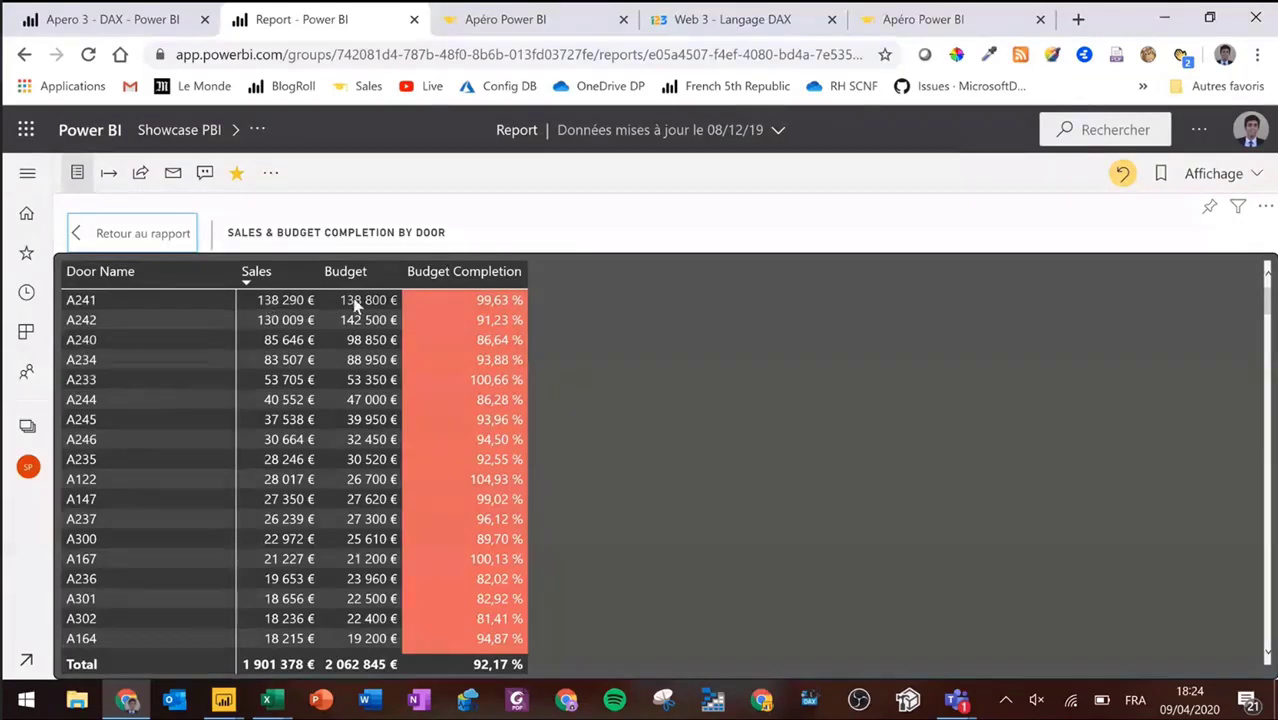
# Step: Review the door rows of the Sales & Budget Completion by Door table and return to the full report page
pyautogui.scroll(-10, 488, 490)
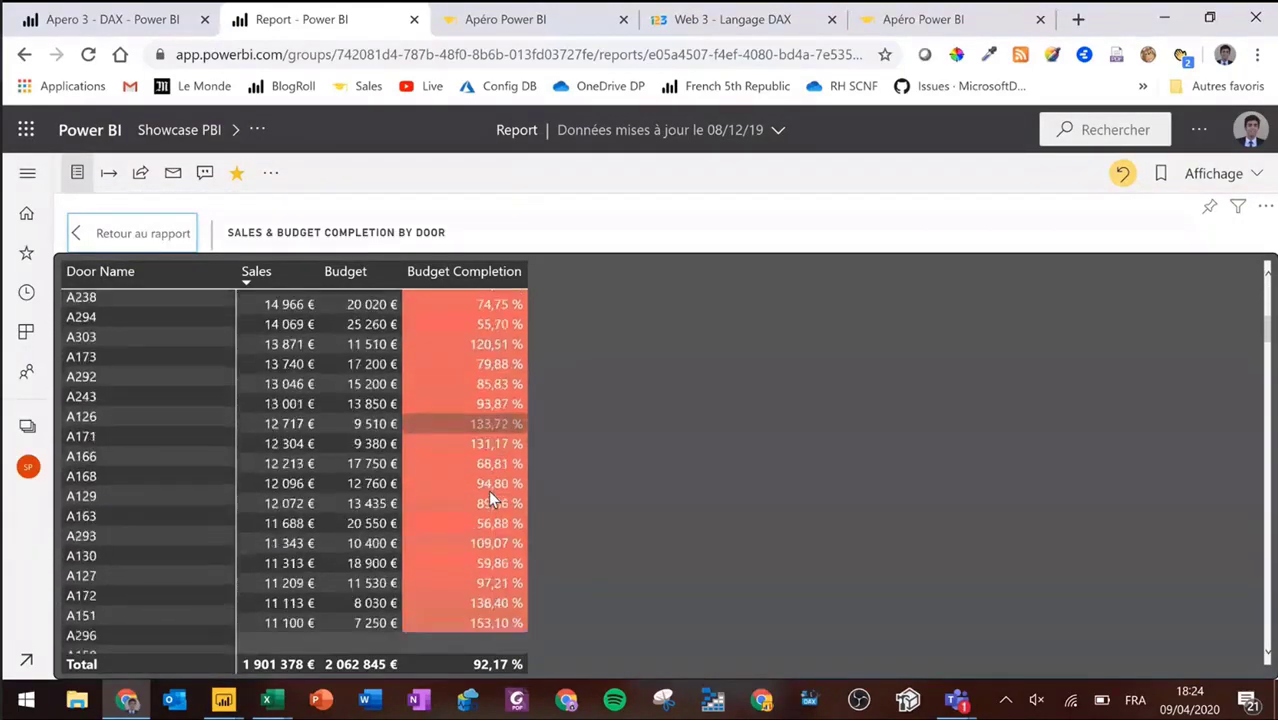
pyautogui.scroll(10, 488, 490)
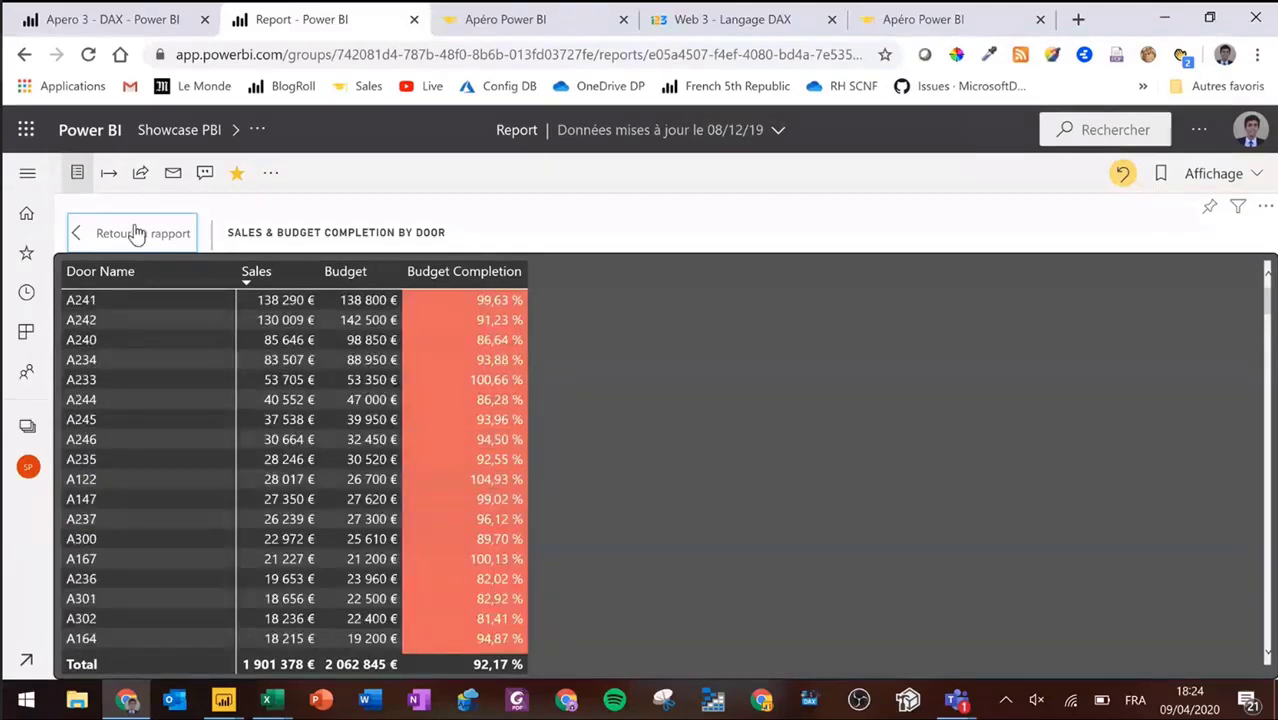
pyautogui.click(137, 233)
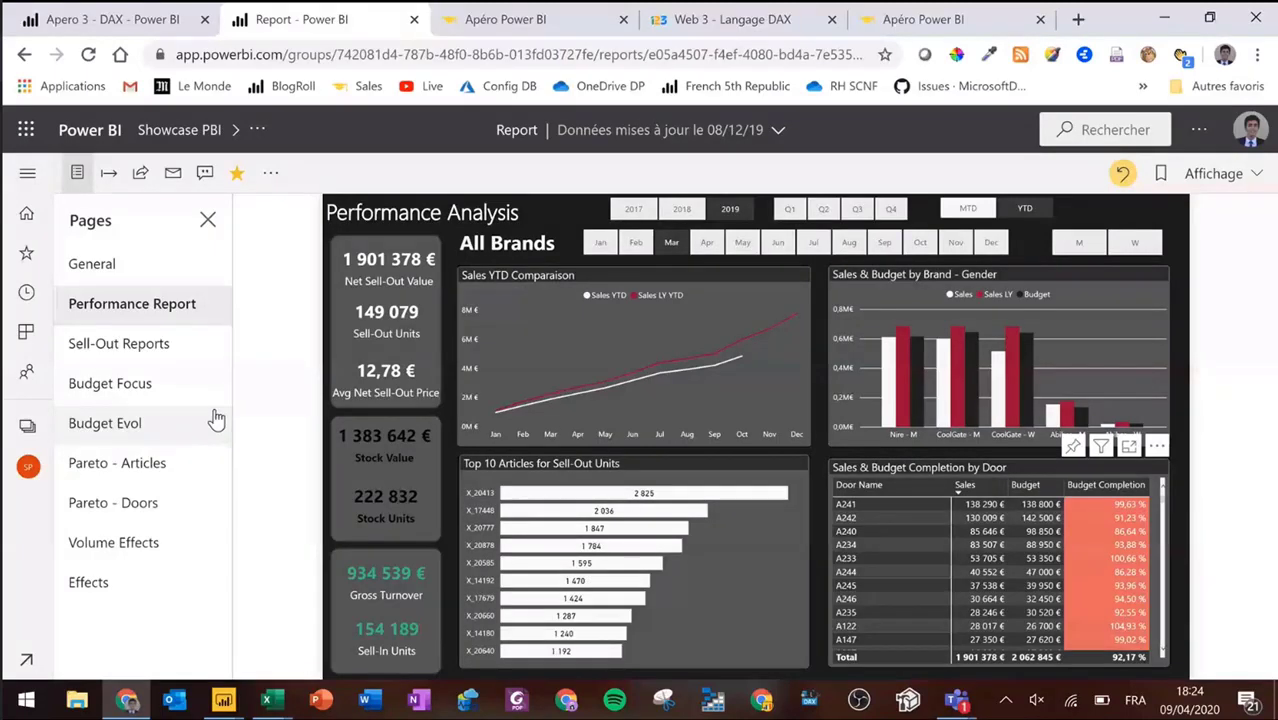
# Step: Open the Budget Focus page, examine the Budget Completion by Doors scatter chart in full screen, and return to the normal view
pyautogui.click(143, 400)
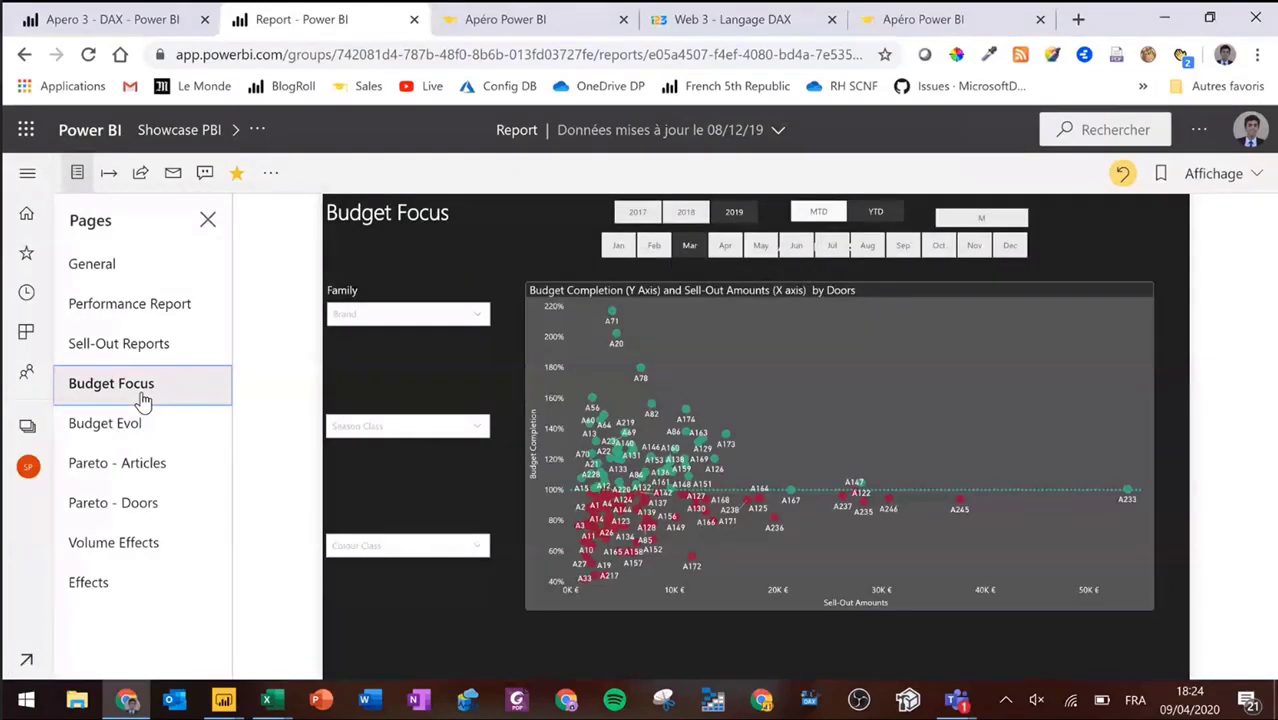
pyautogui.click(1222, 182)
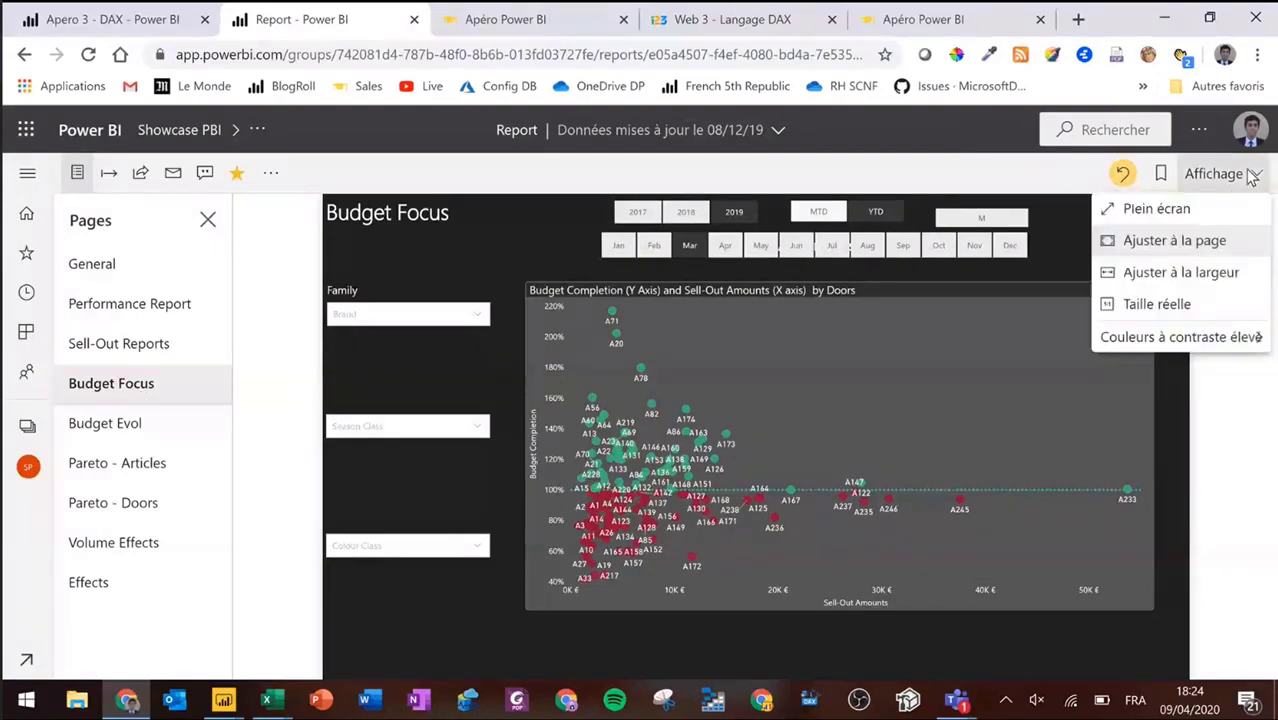
pyautogui.click(1206, 211)
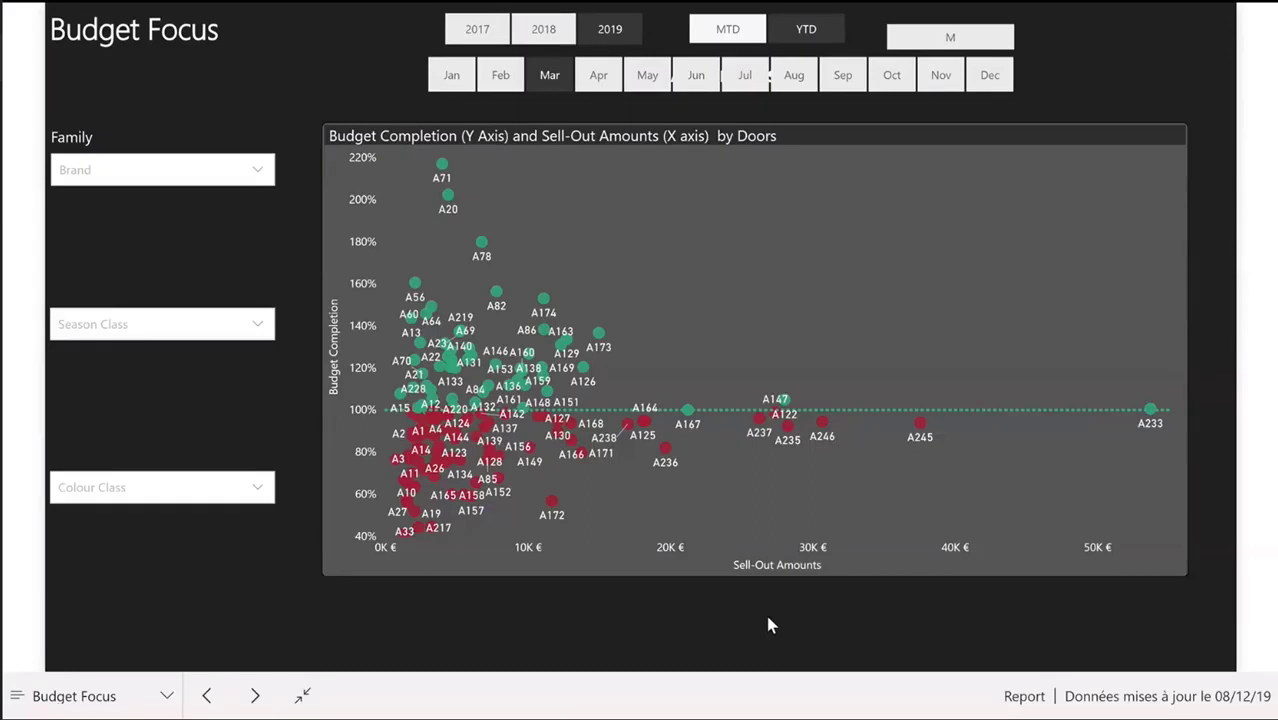
pyautogui.moveTo(932, 143)
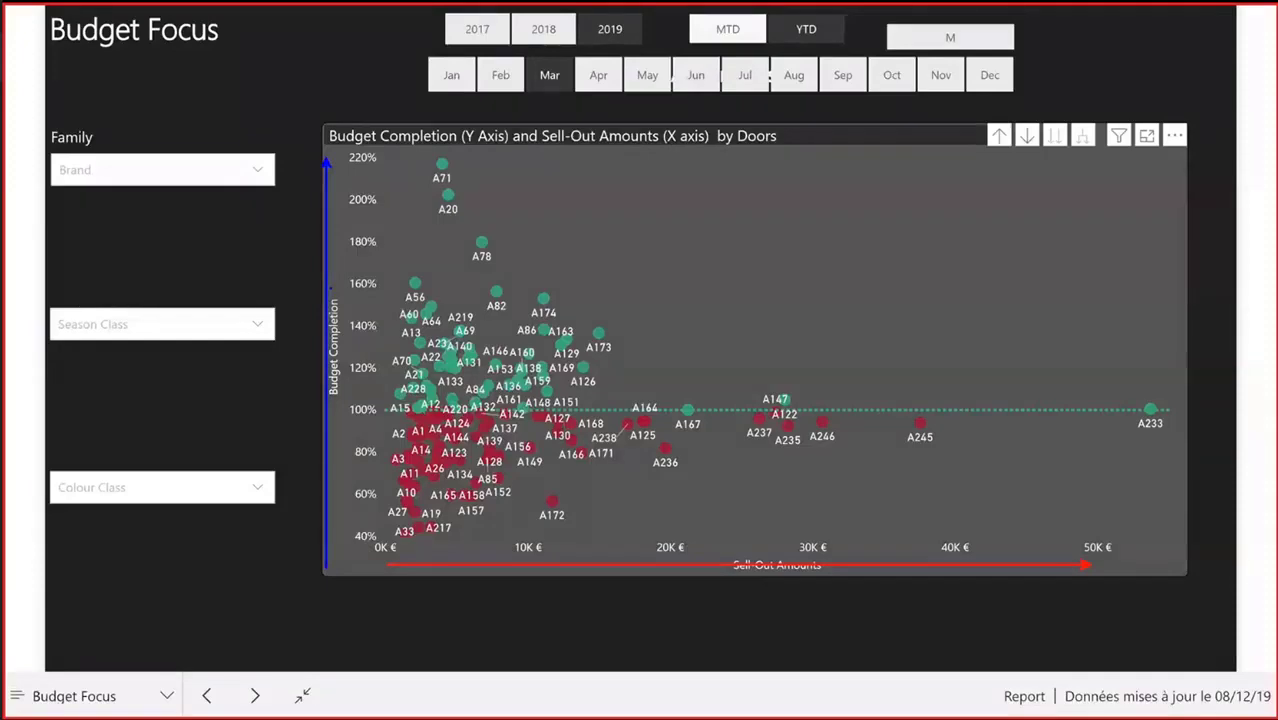
pyautogui.press('Escape')
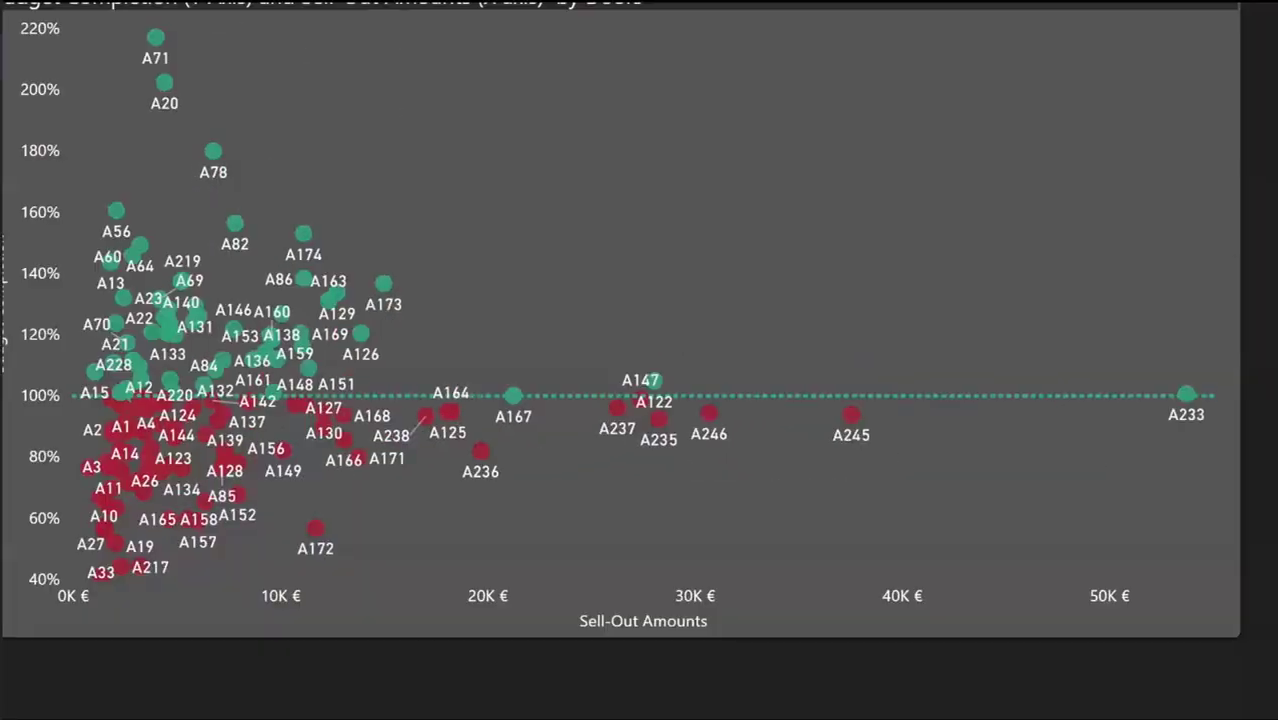
pyautogui.moveTo(52, 397); pyautogui.dragTo(674, 402)
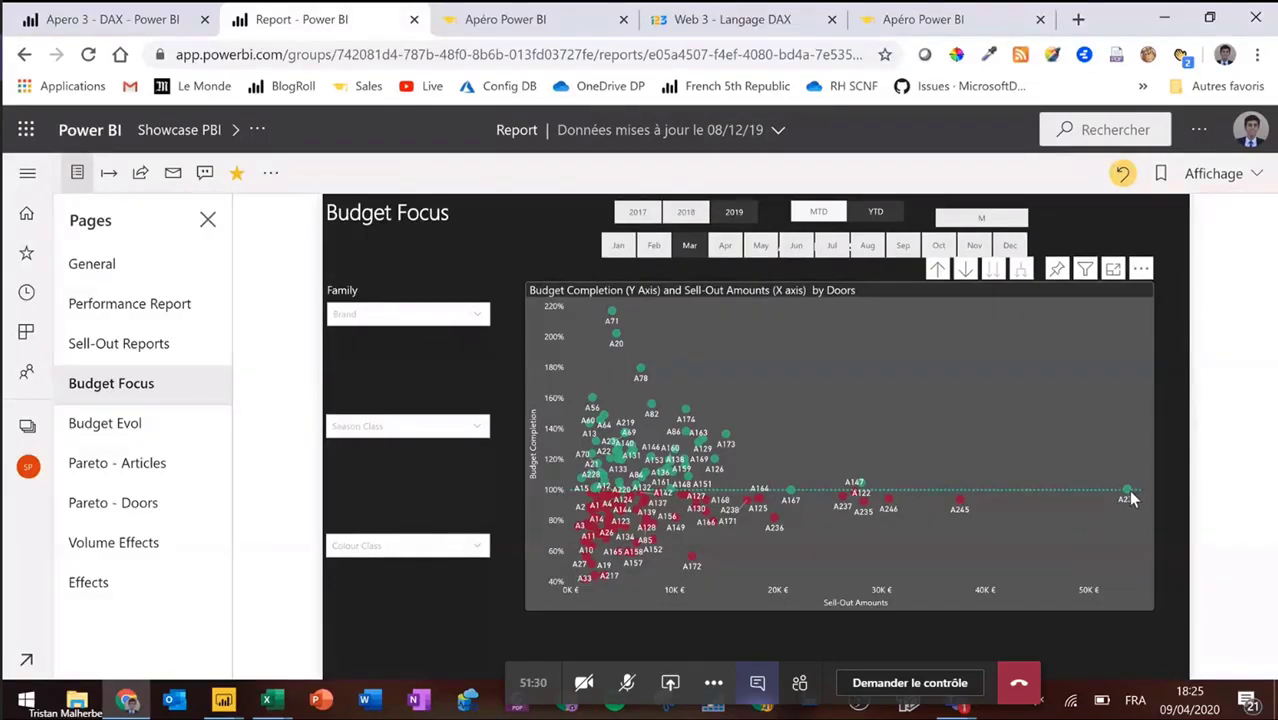
pyautogui.moveTo(1130, 499)
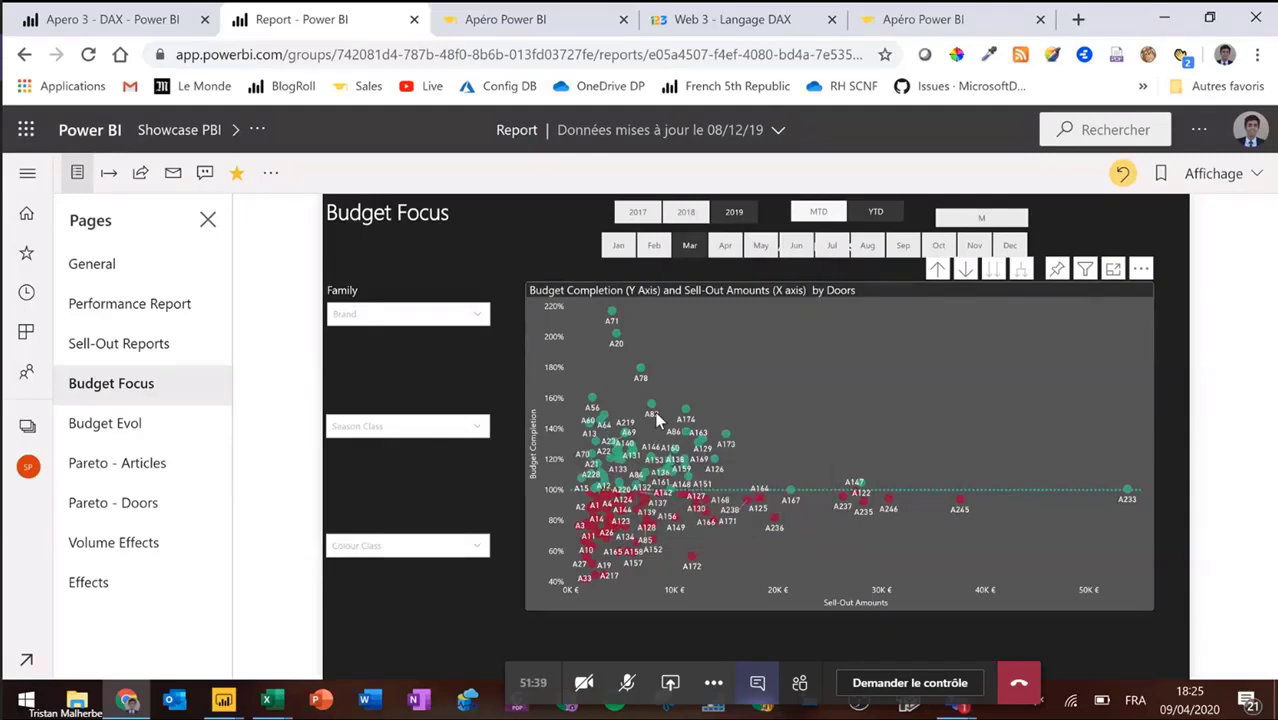
# Step: Filter the Budget Focus scatter chart to the Abibas brand and the month of February
pyautogui.click(477, 314)
pyautogui.click(362, 336)
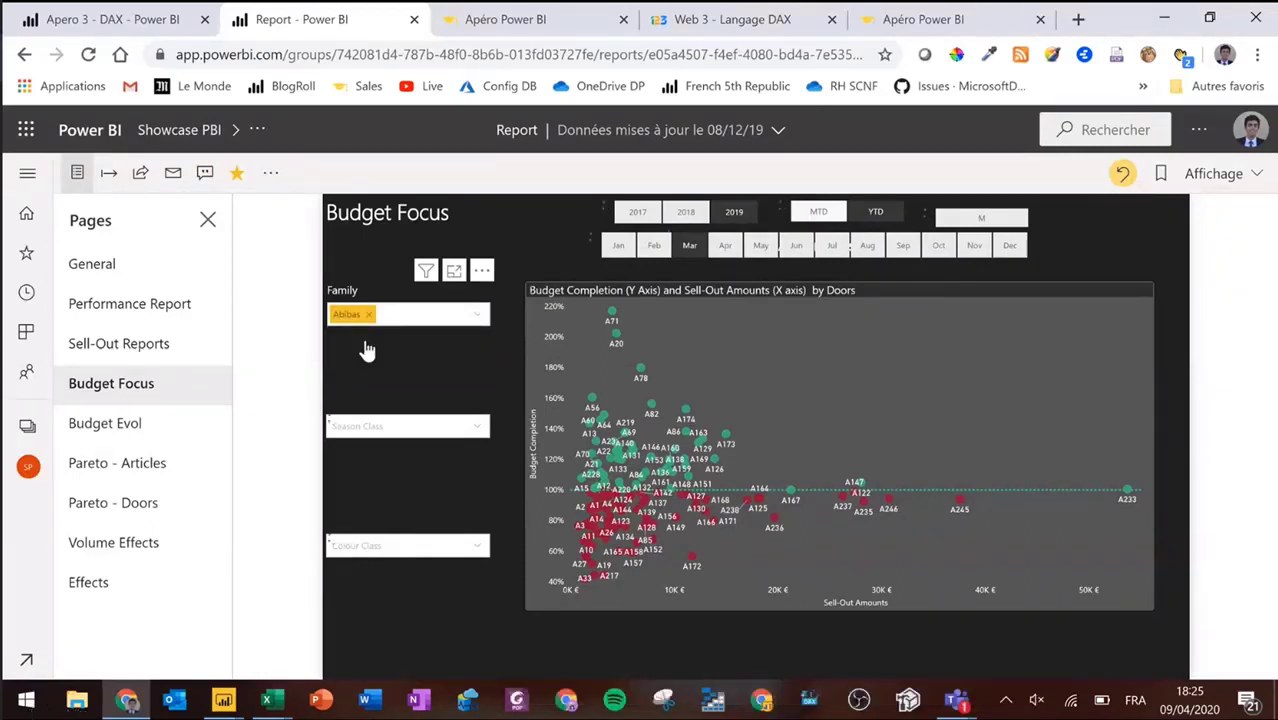
pyautogui.click(684, 252)
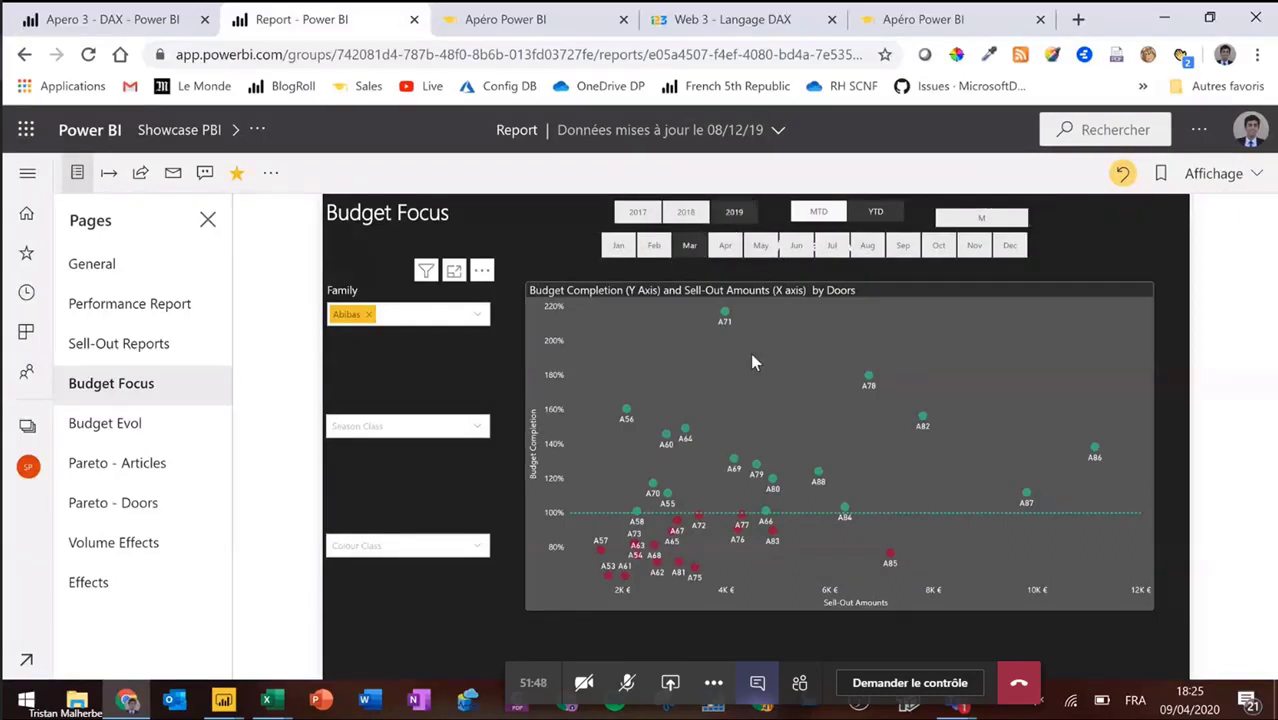
pyautogui.click(655, 251)
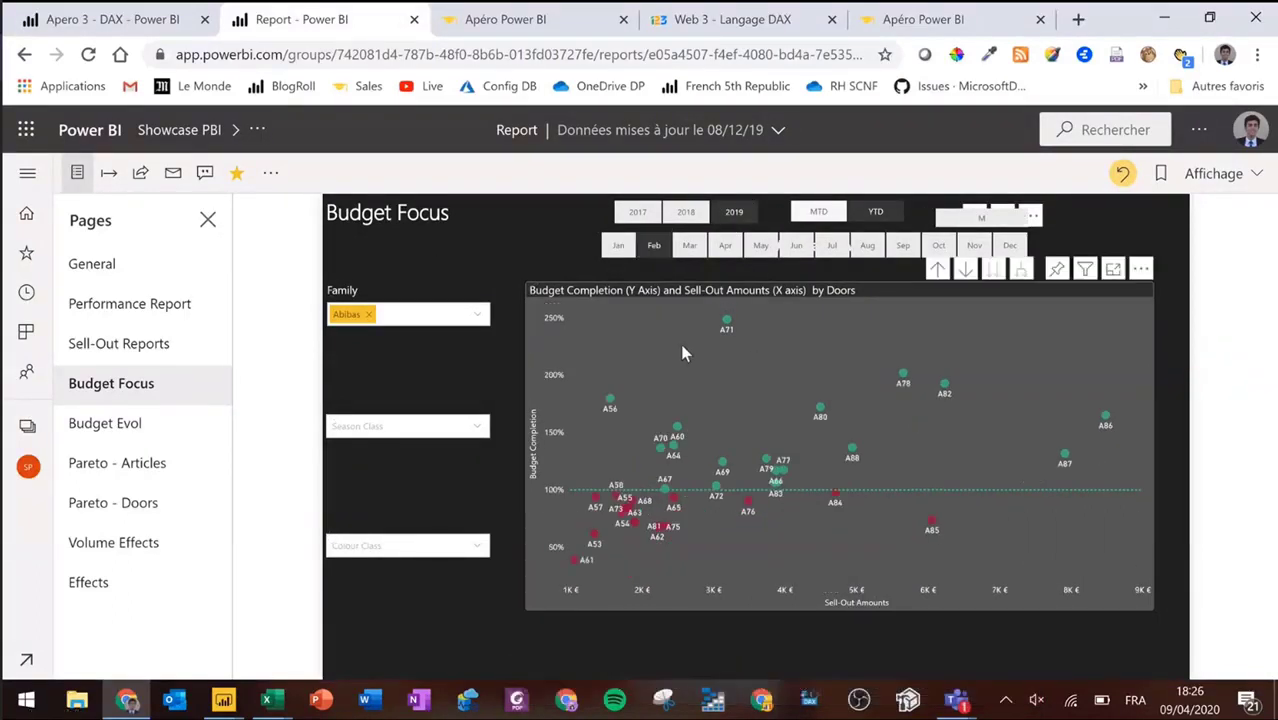
# Step: Compare the MTD and YTD views, keep YTD, and step the month filter through March to April
pyautogui.click(808, 216)
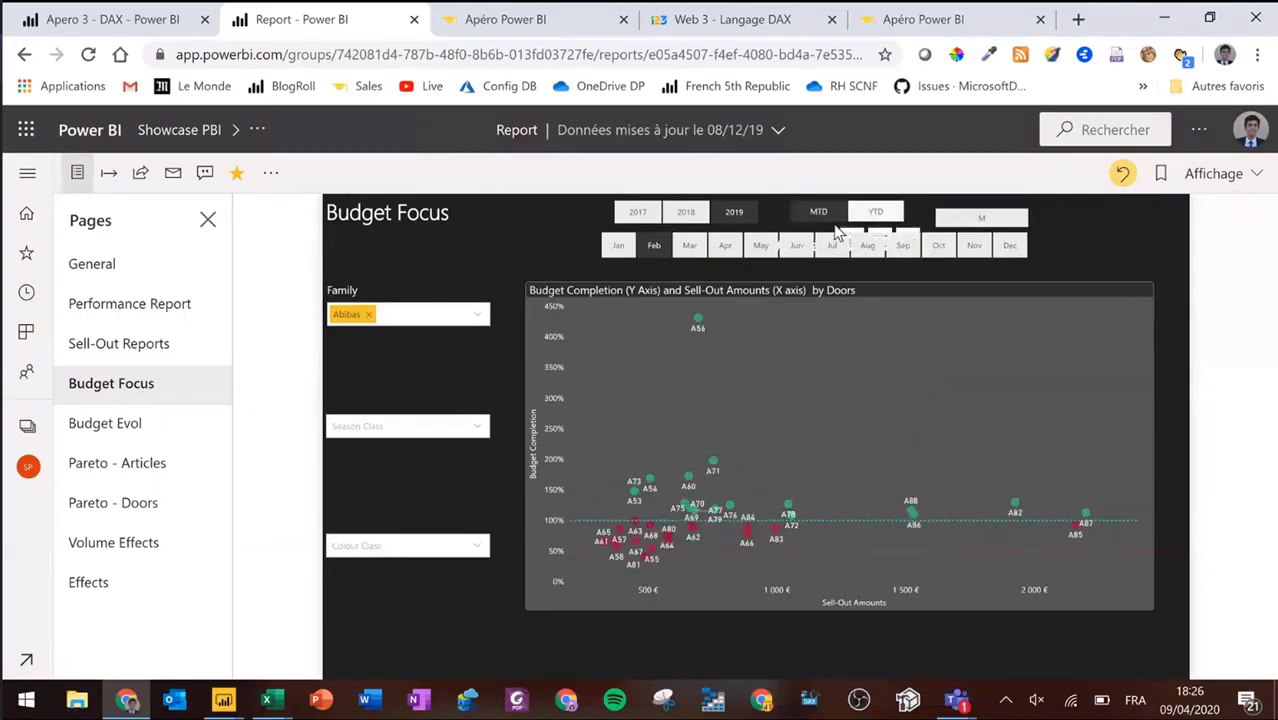
pyautogui.click(875, 216)
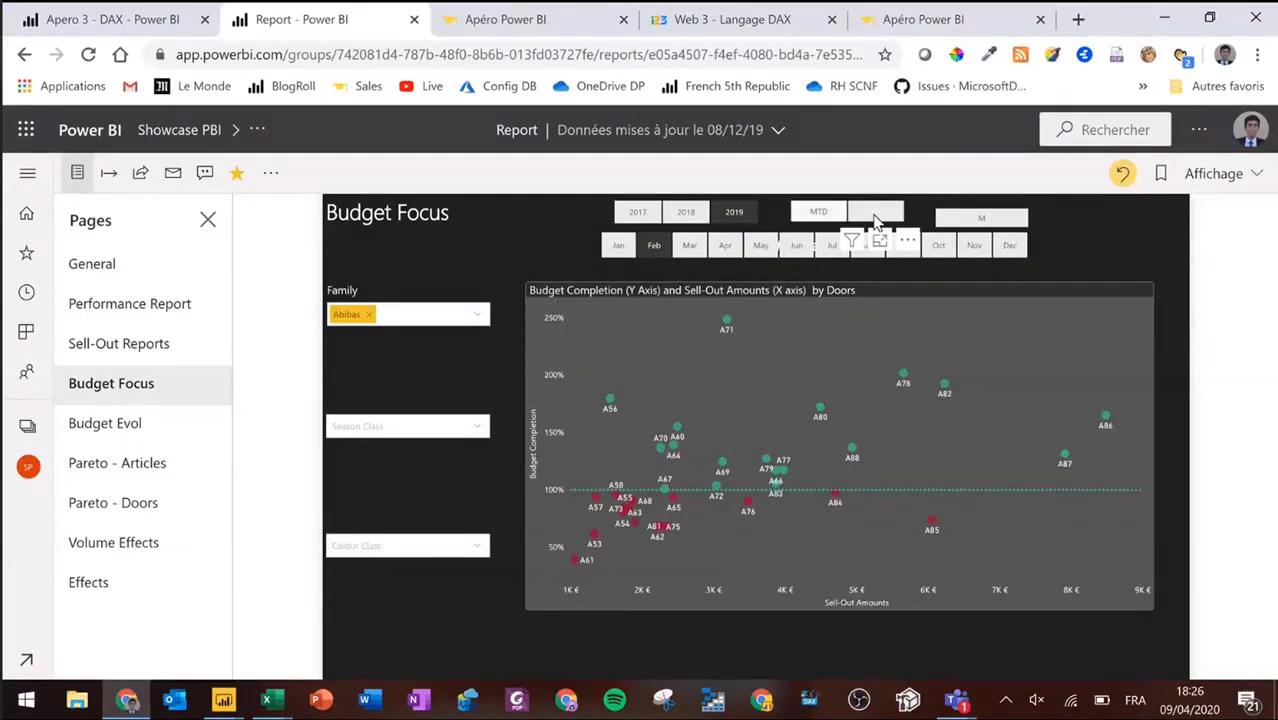
pyautogui.click(689, 245)
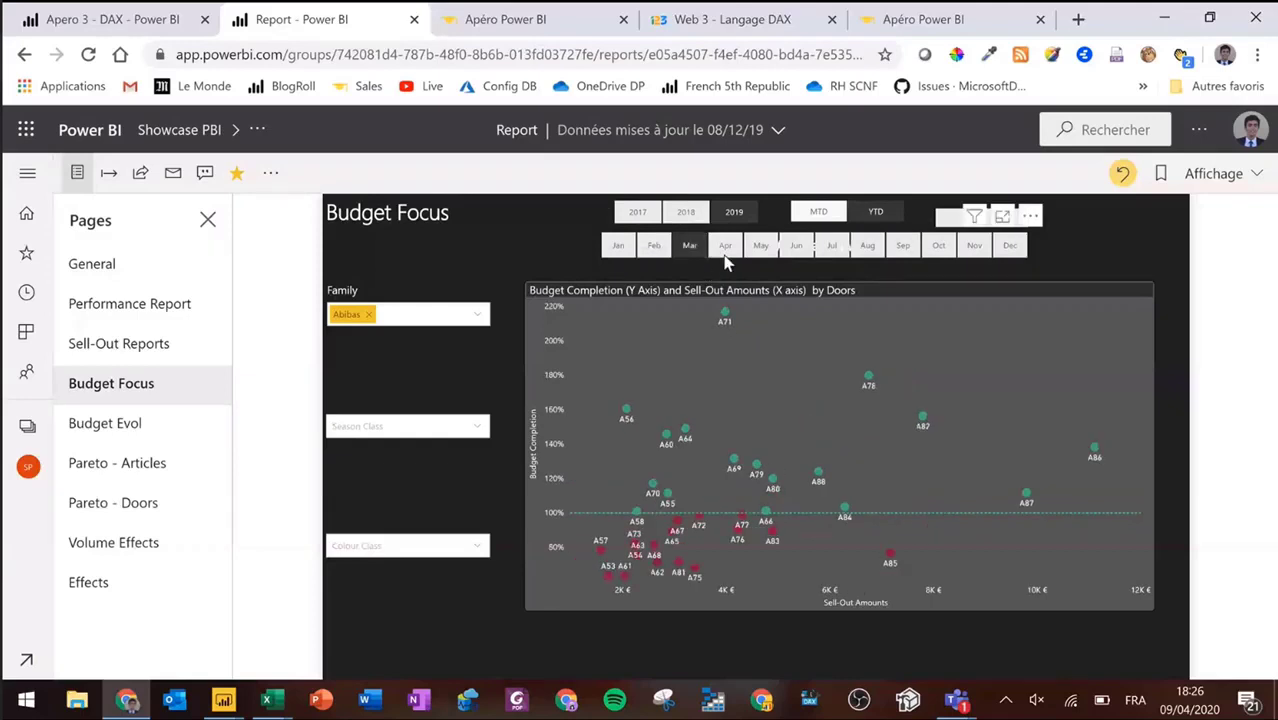
pyautogui.click(726, 257)
pyautogui.click(725, 252)
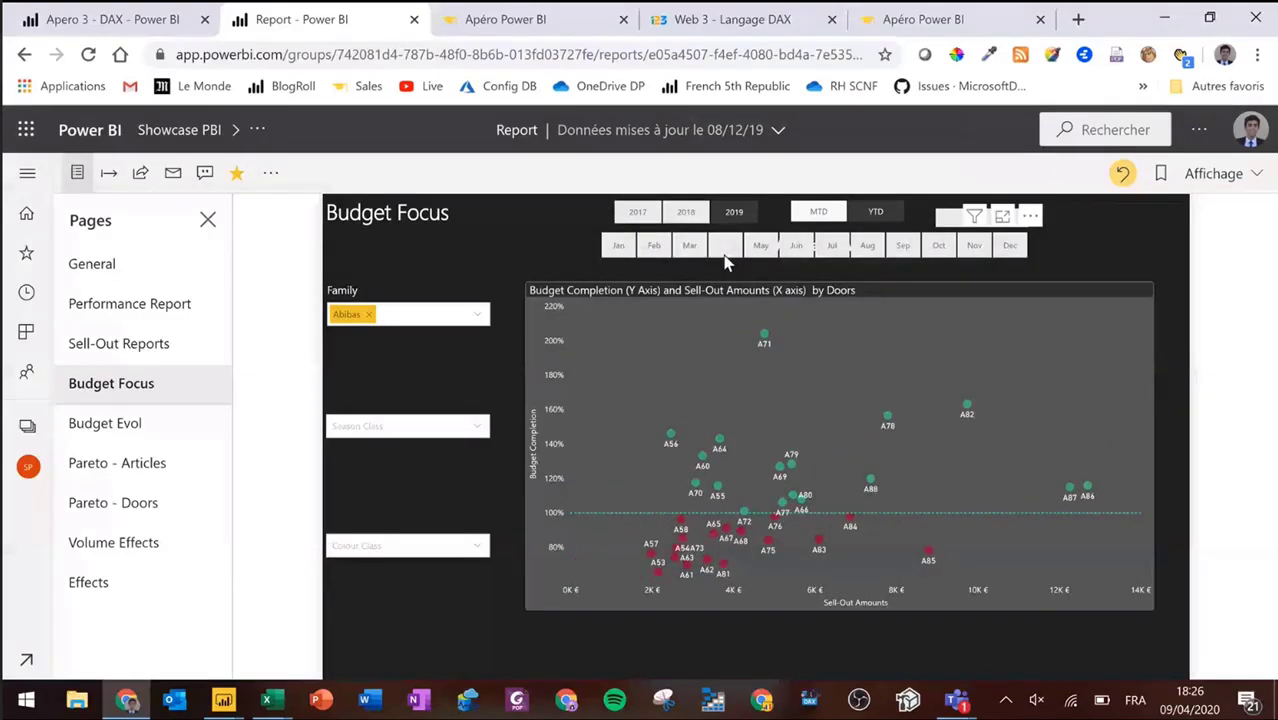
# Step: Clear the Abibas brand filter and raise the scatter chart to the region level in focus mode
pyautogui.click(369, 316)
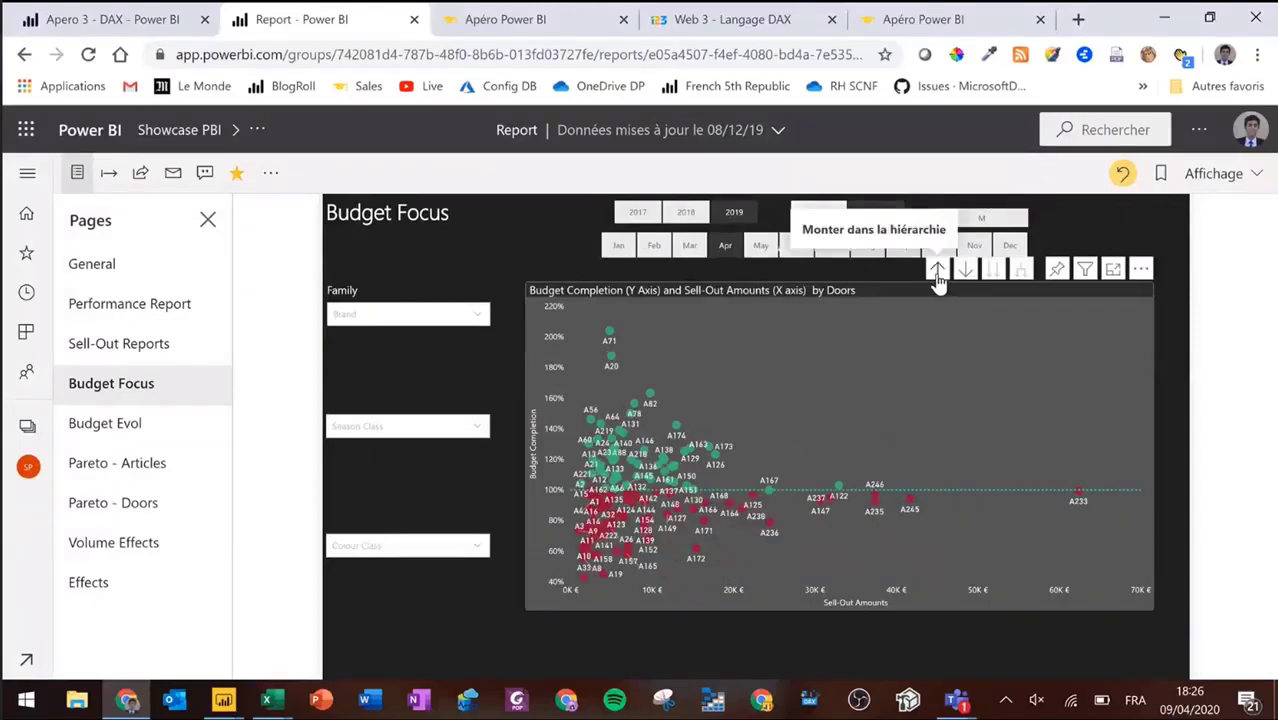
pyautogui.click(938, 272)
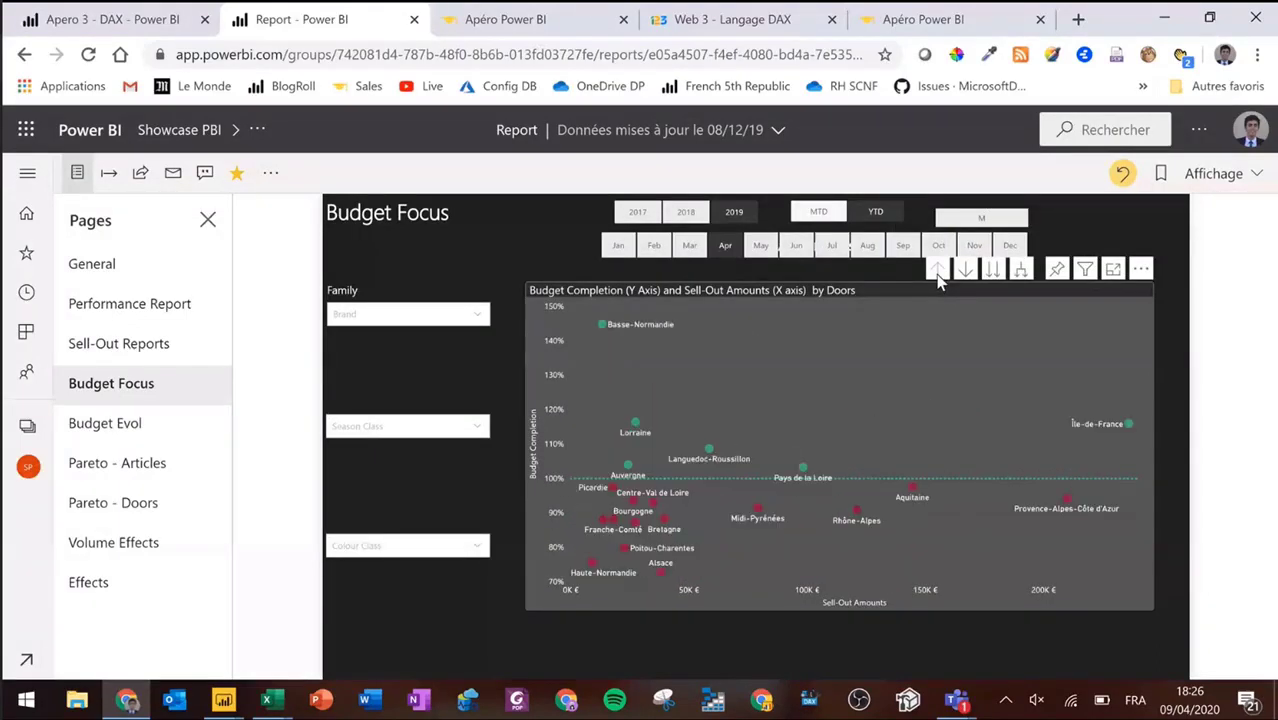
pyautogui.click(1113, 269)
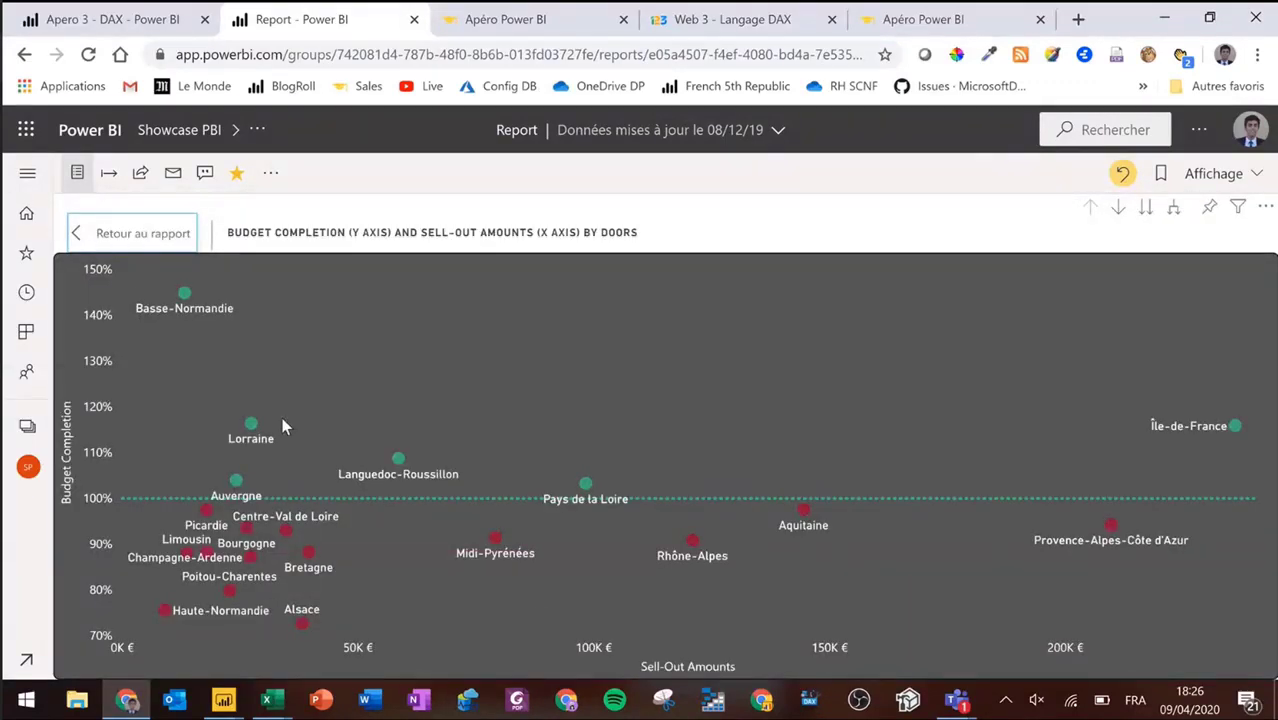
# Step: Drill down into the doors of Île-de-France, return to the region level and leave focus mode
pyautogui.click(1117, 209)
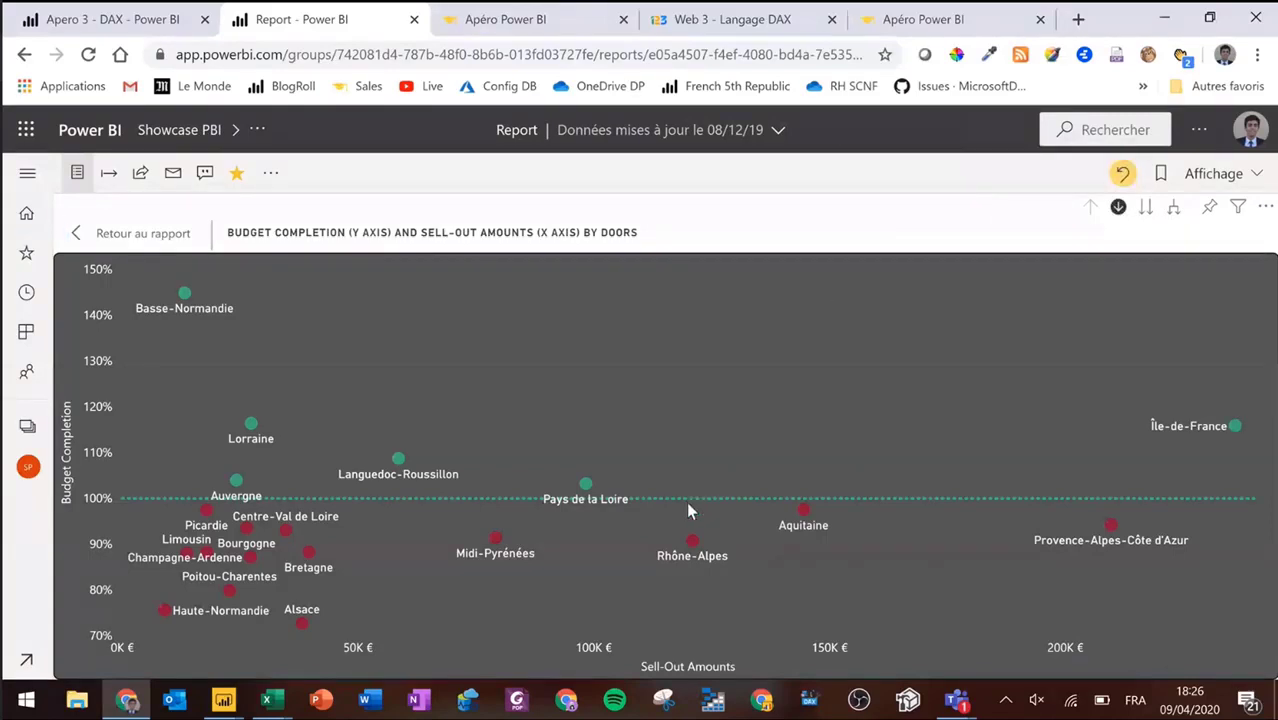
pyautogui.click(1235, 427)
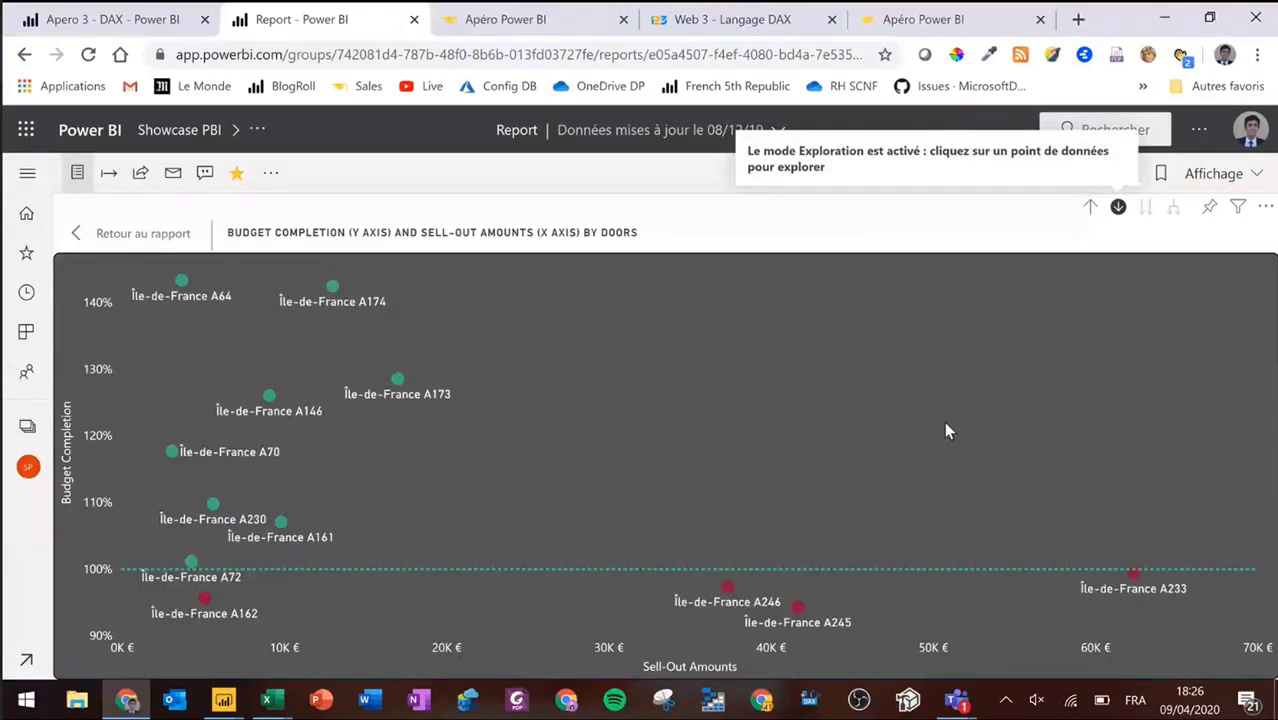
pyautogui.click(1090, 206)
pyautogui.click(138, 238)
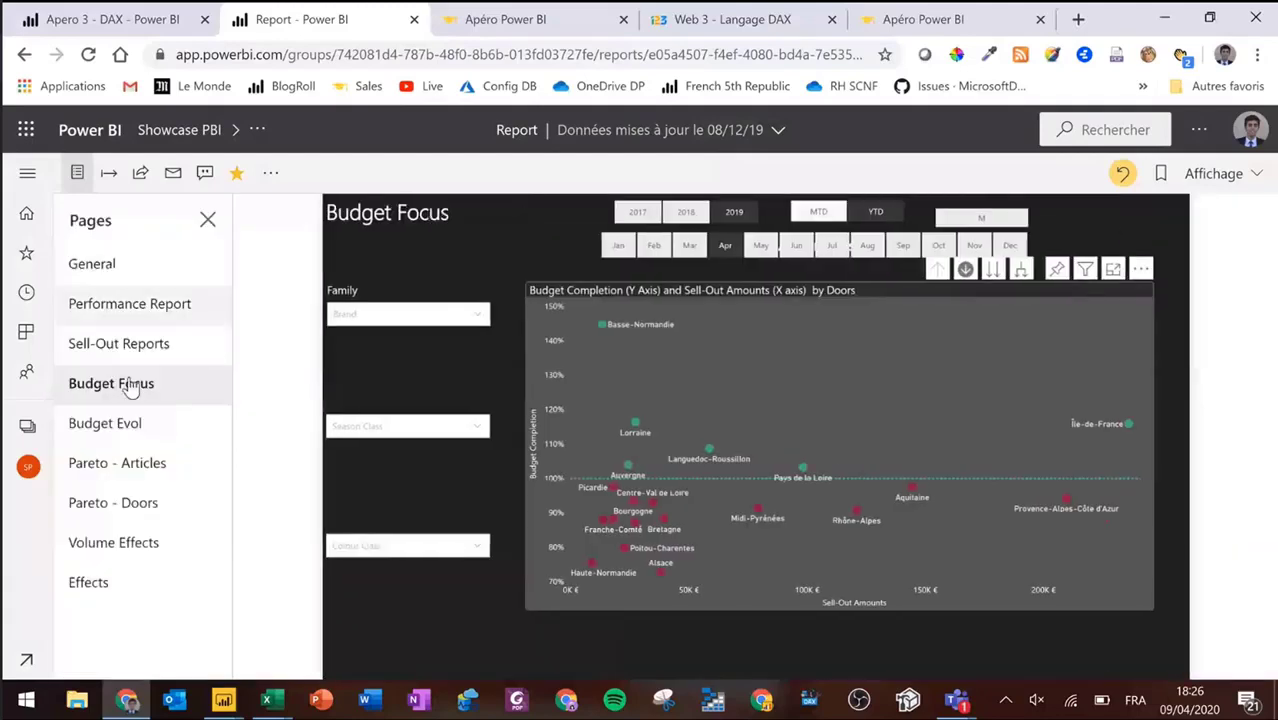
# Step: Open the Budget Evol page in full screen, play the scatter chart's monthly animation, and exit full screen
pyautogui.click(125, 426)
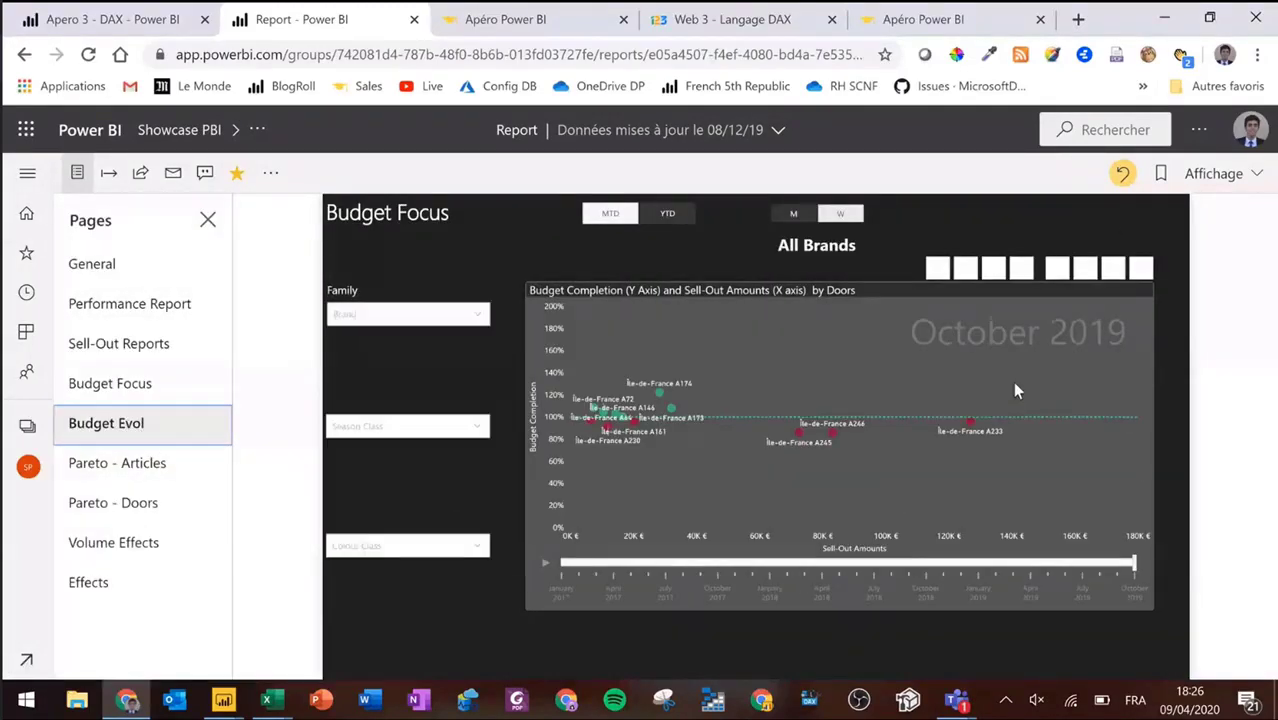
pyautogui.click(1236, 178)
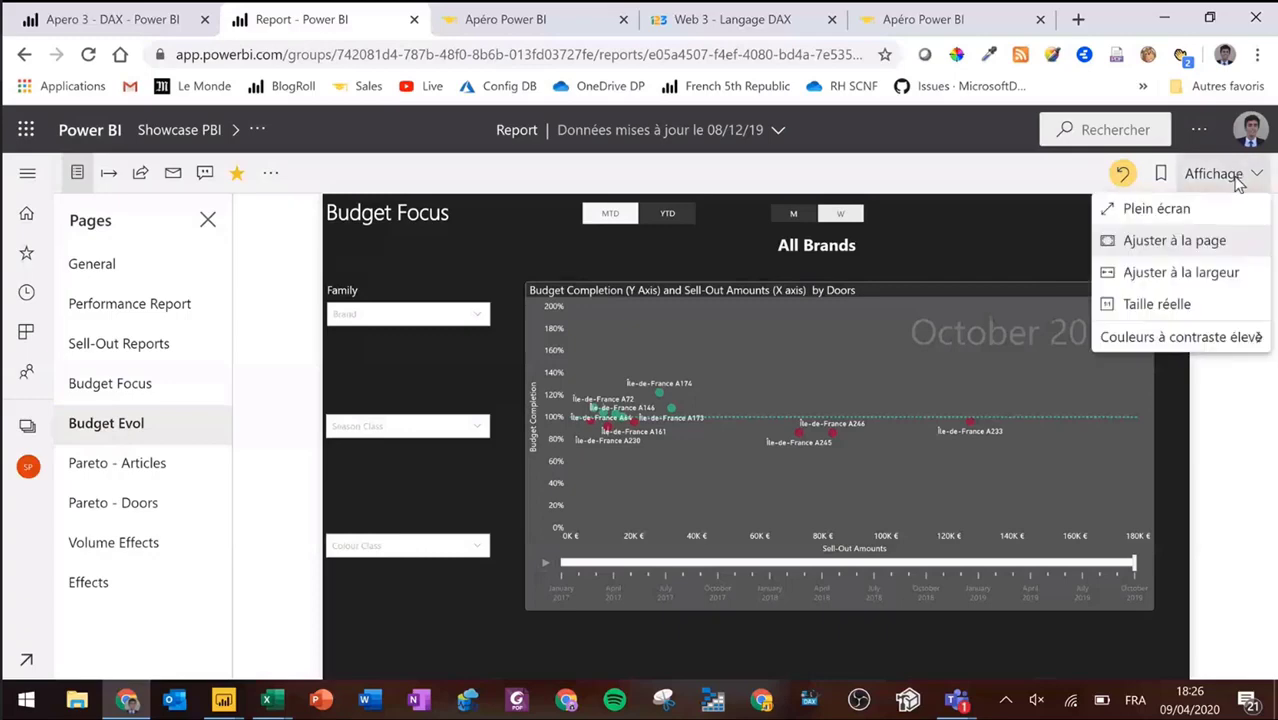
pyautogui.click(1190, 209)
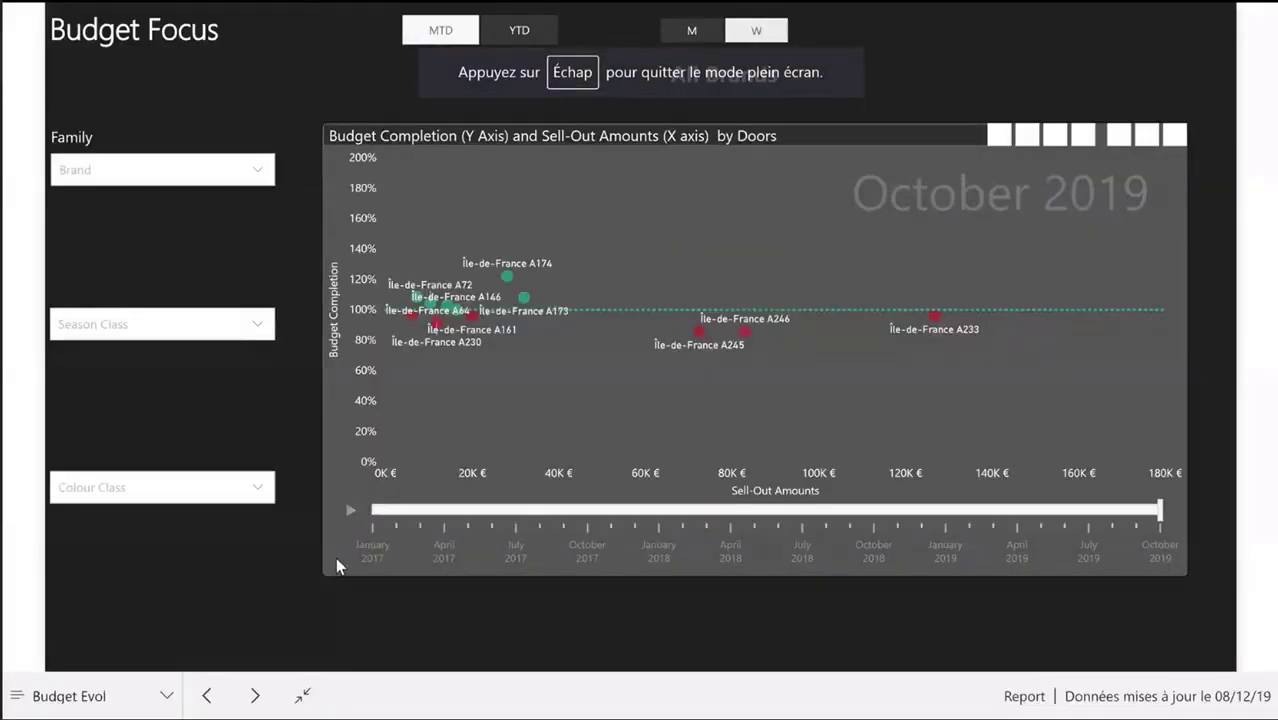
pyautogui.click(357, 514)
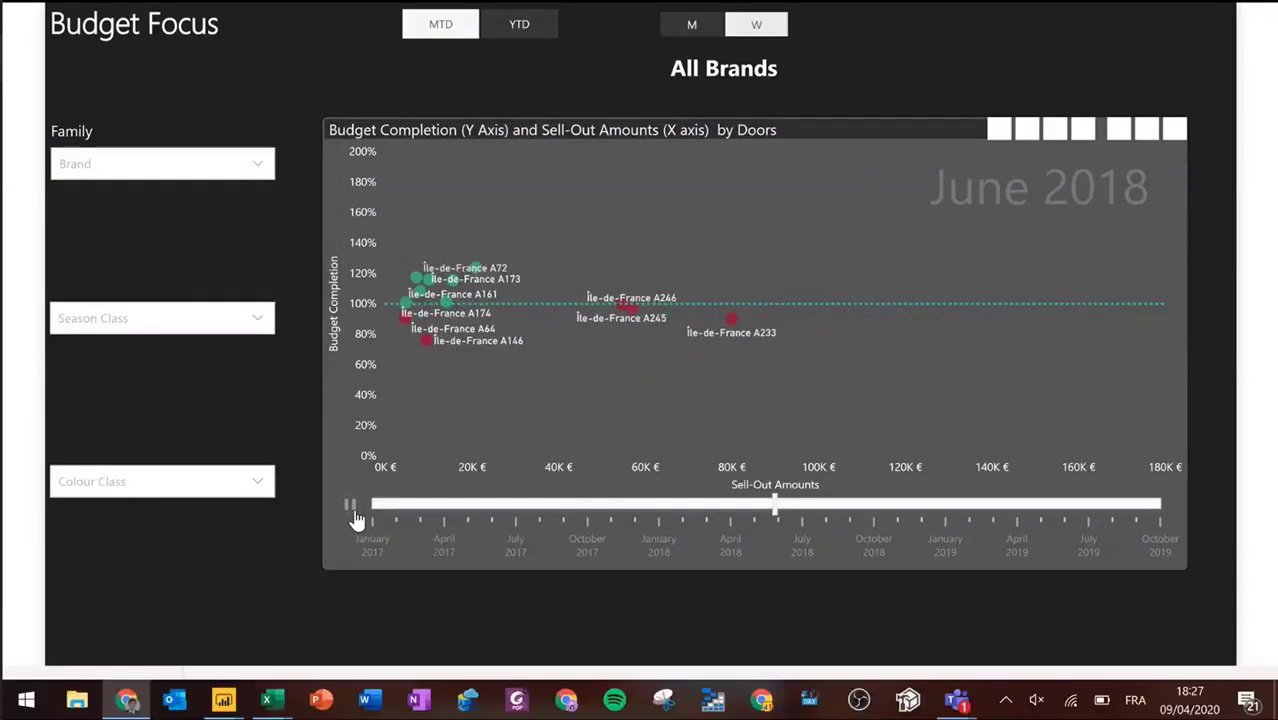
pyautogui.press('Escape')
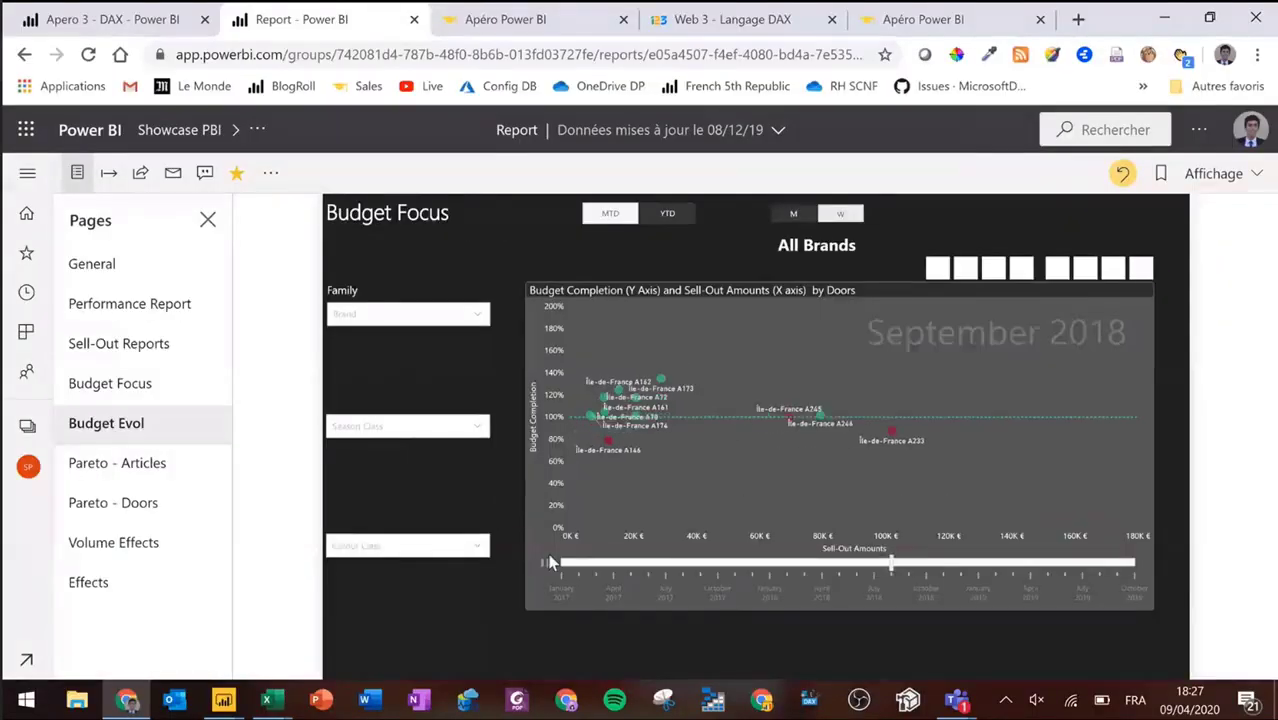
# Step: Trace the paths of doors A173 and A233 through the remaining monthly animation, and clear the door selection
pyautogui.click(670, 378)
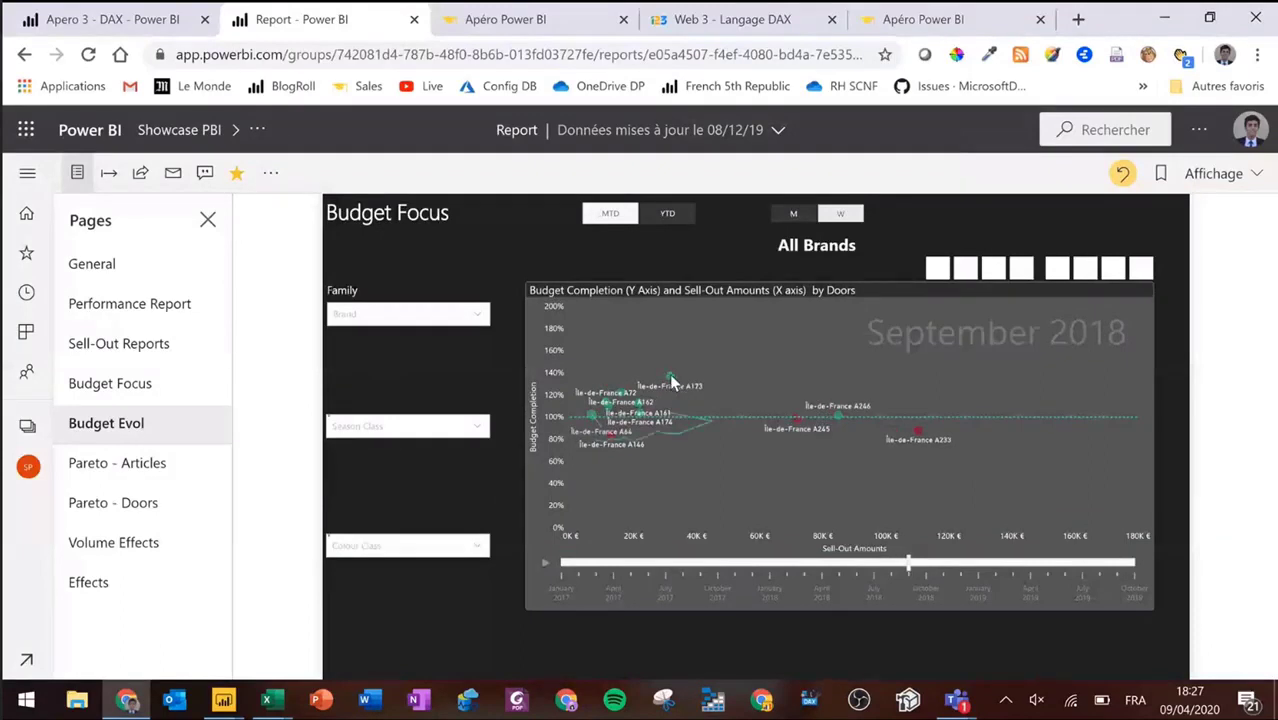
pyautogui.click(920, 440)
pyautogui.click(545, 563)
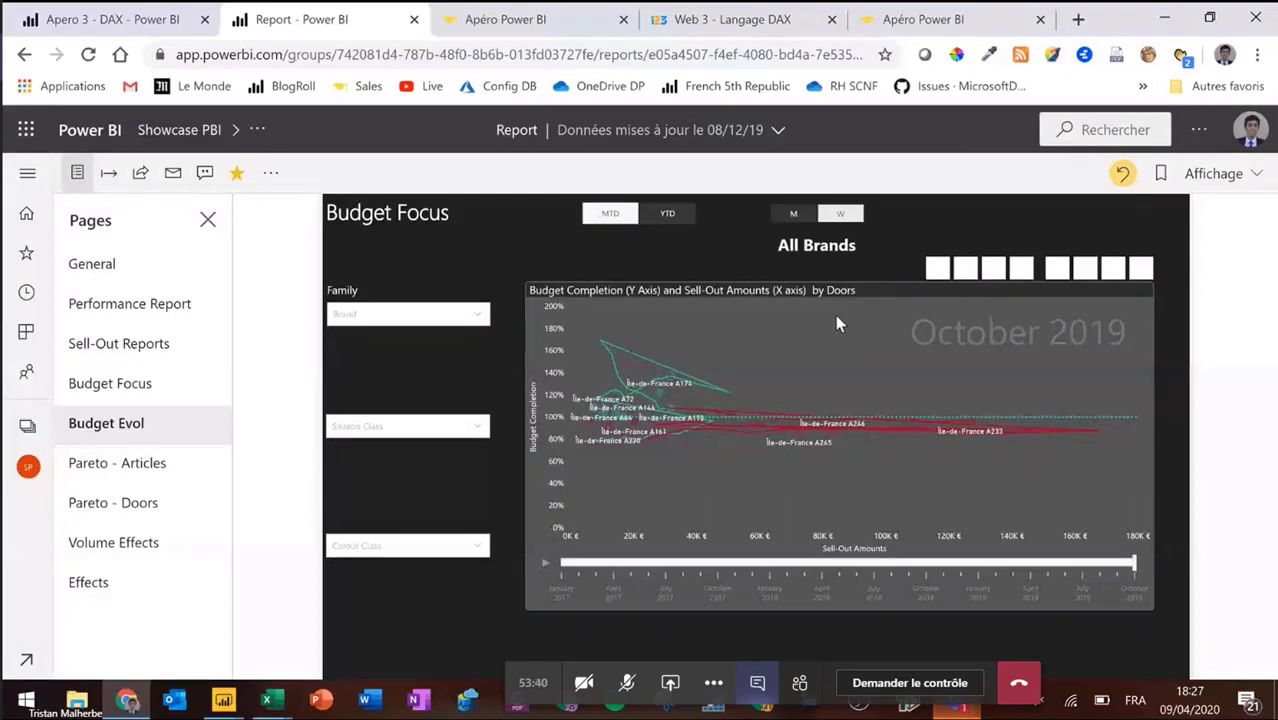
pyautogui.click(743, 407)
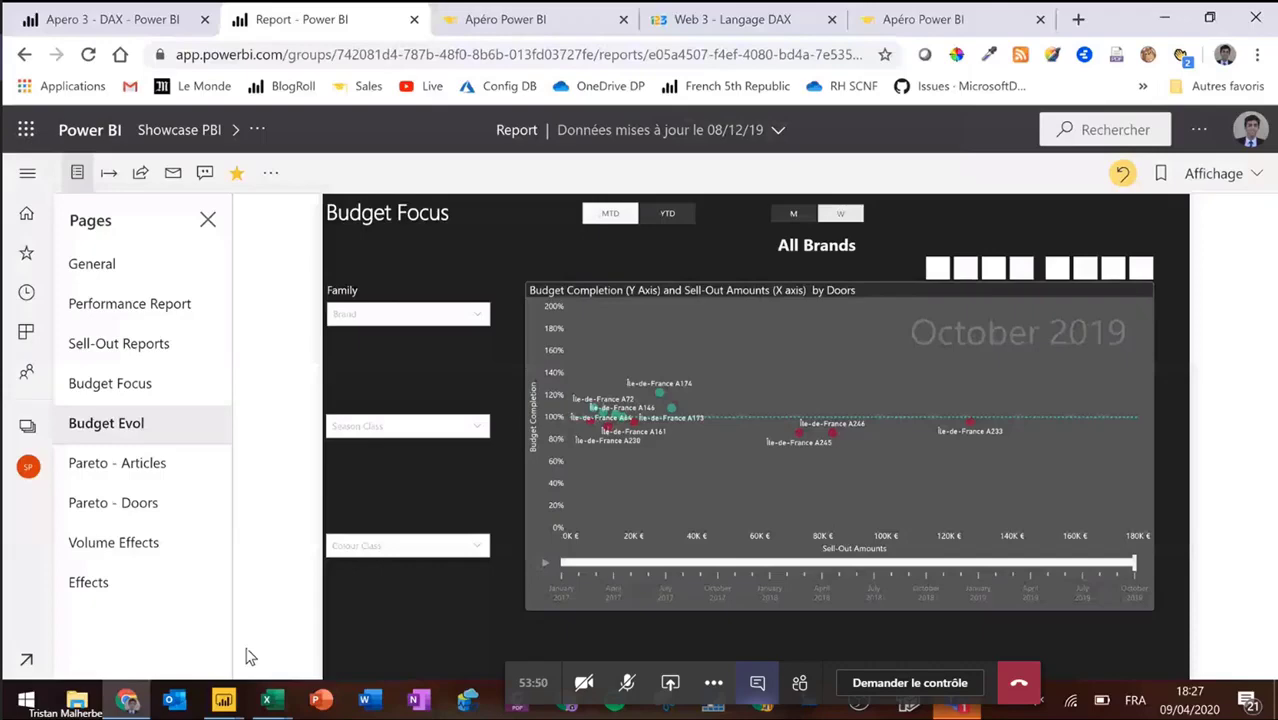
# Step: Switch to Power BI Desktop, take the matrix out of focus mode and remove Door Code from its columns
pyautogui.hotkey('alt', 'Tab')
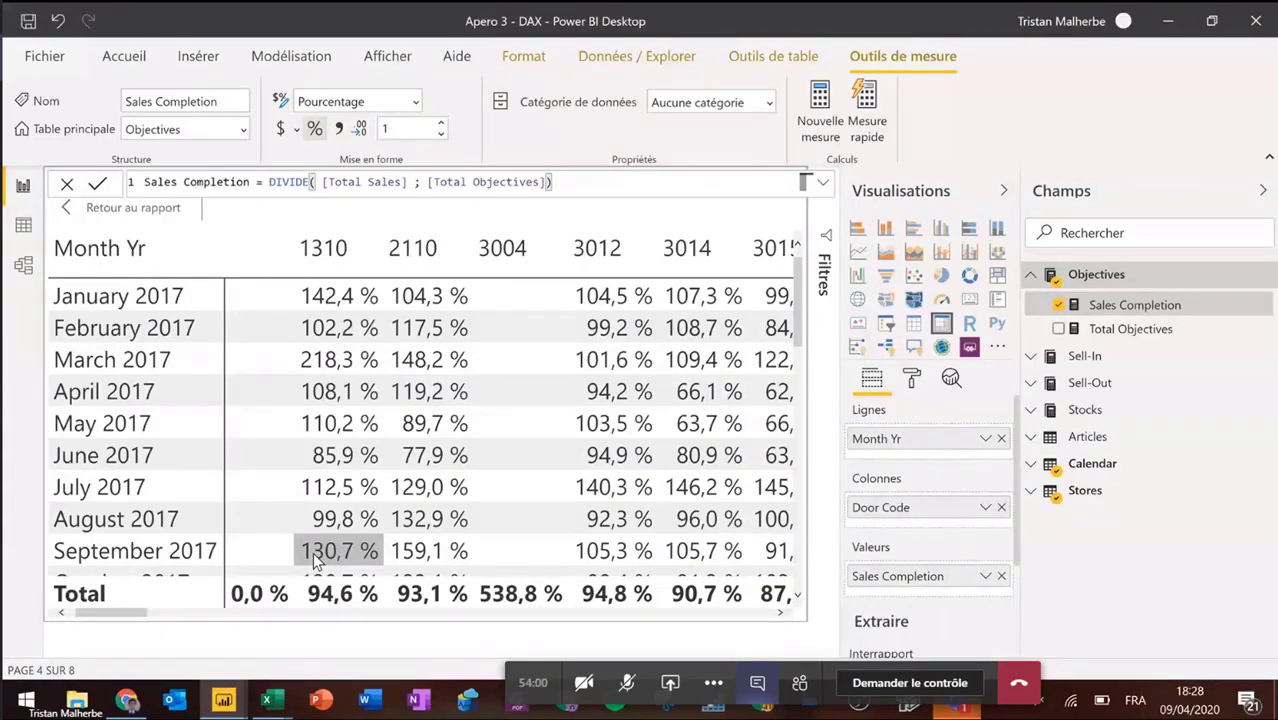
pyautogui.click(120, 209)
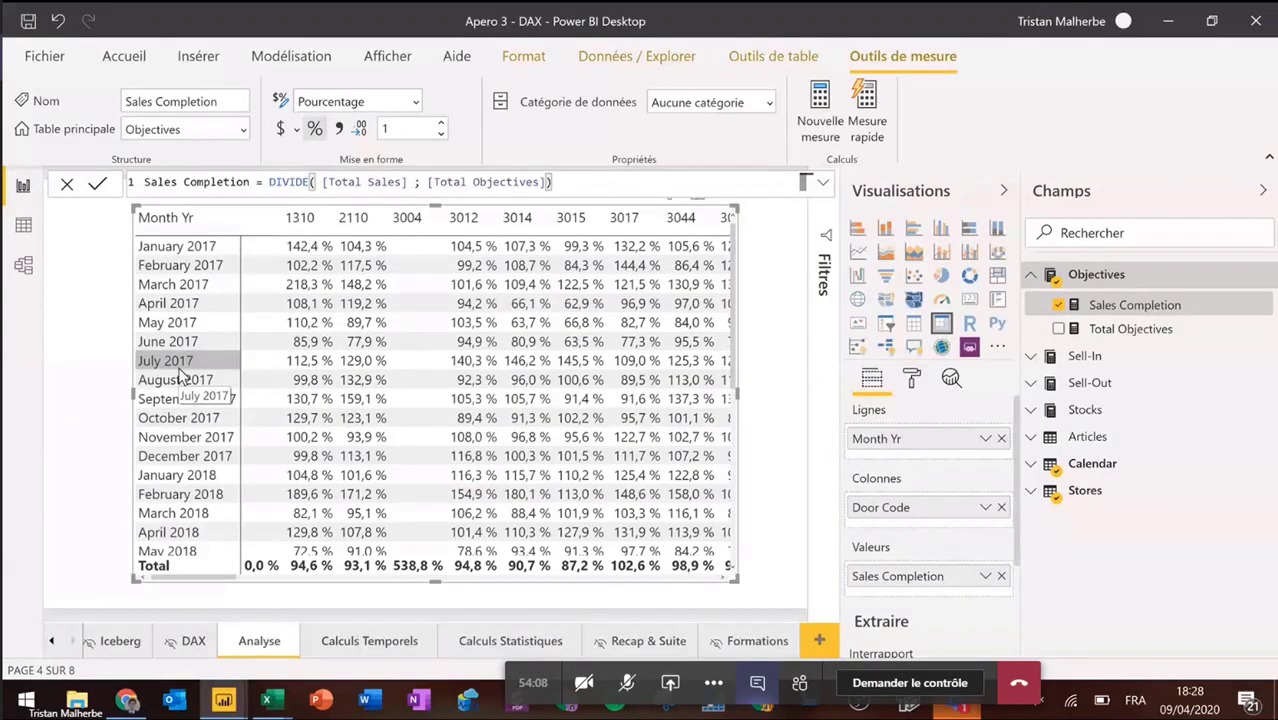
pyautogui.click(1001, 507)
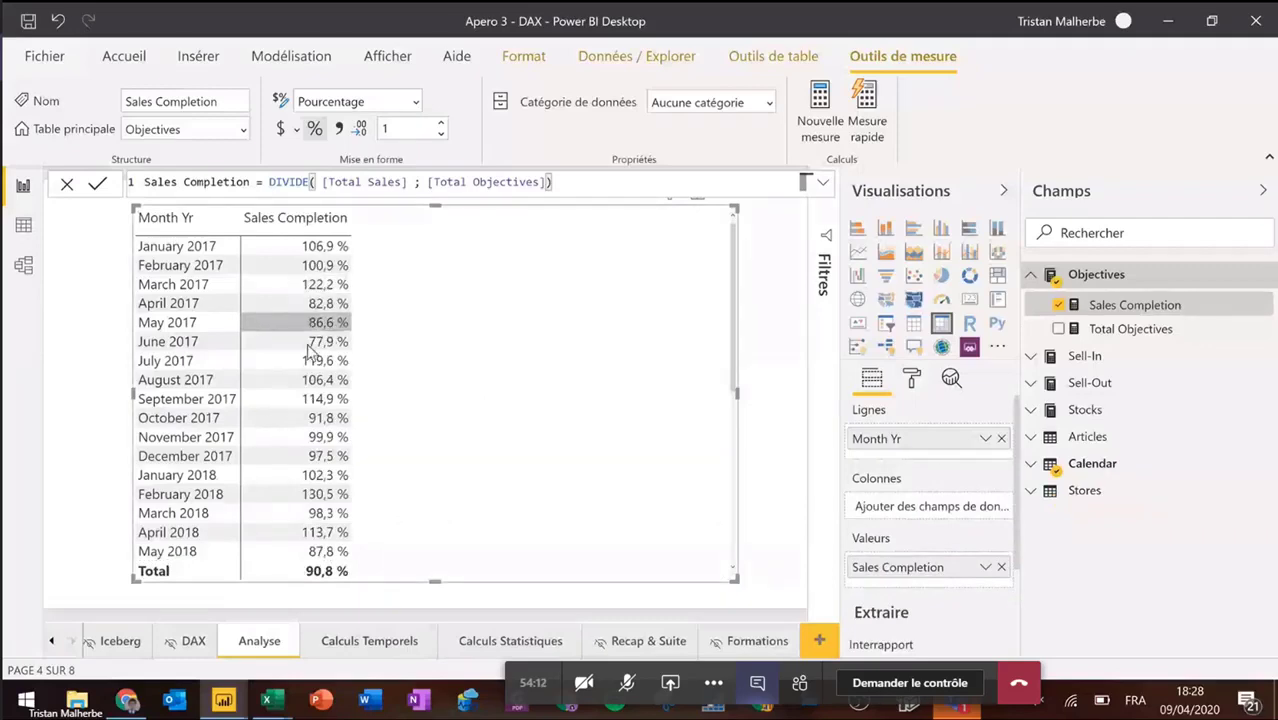
pyautogui.scroll(-1, 200, 370)
pyautogui.scroll(1, 262, 315)
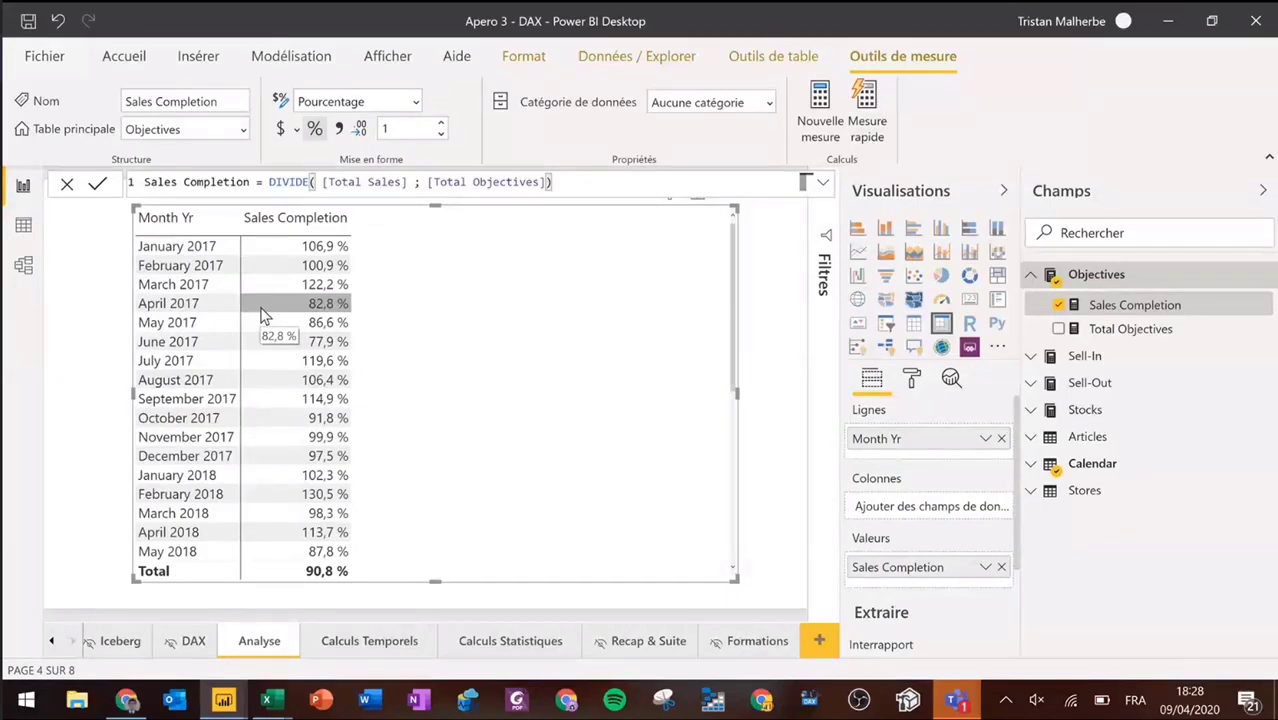
# Step: Replace Sales Completion with the Sell-Out table's Total Sales measure in the matrix values
pyautogui.click(1001, 568)
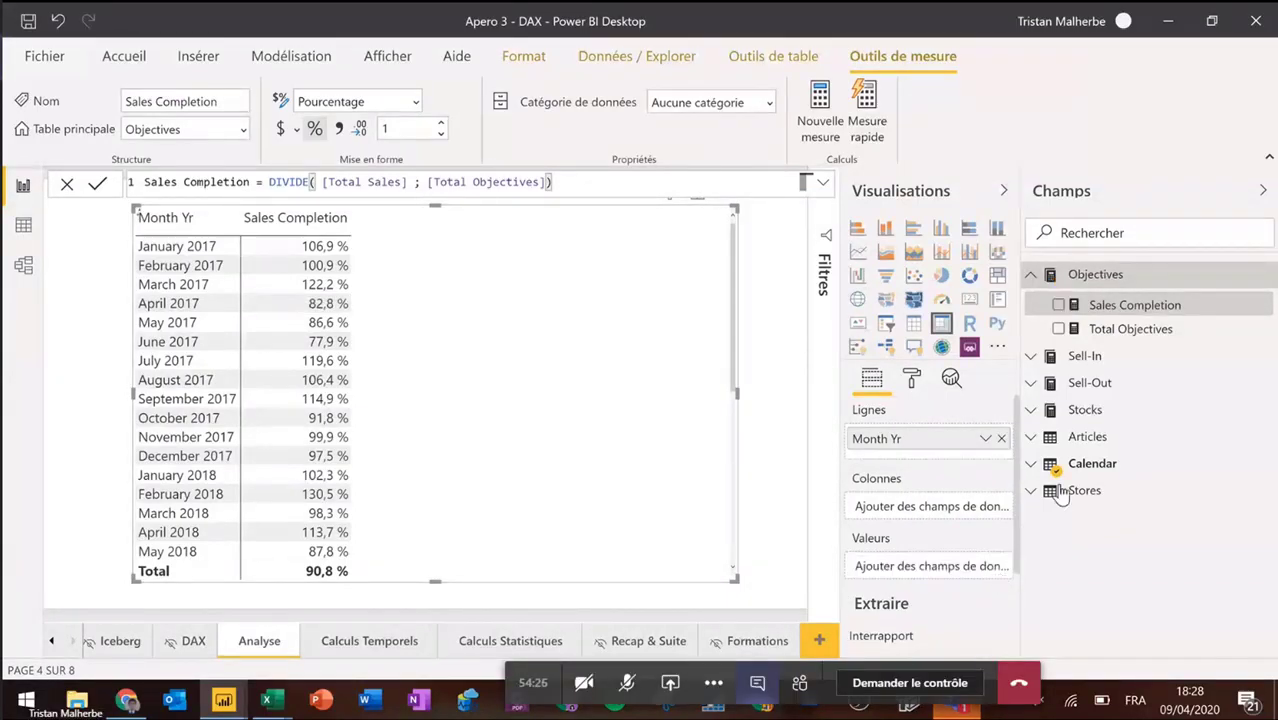
pyautogui.click(1034, 386)
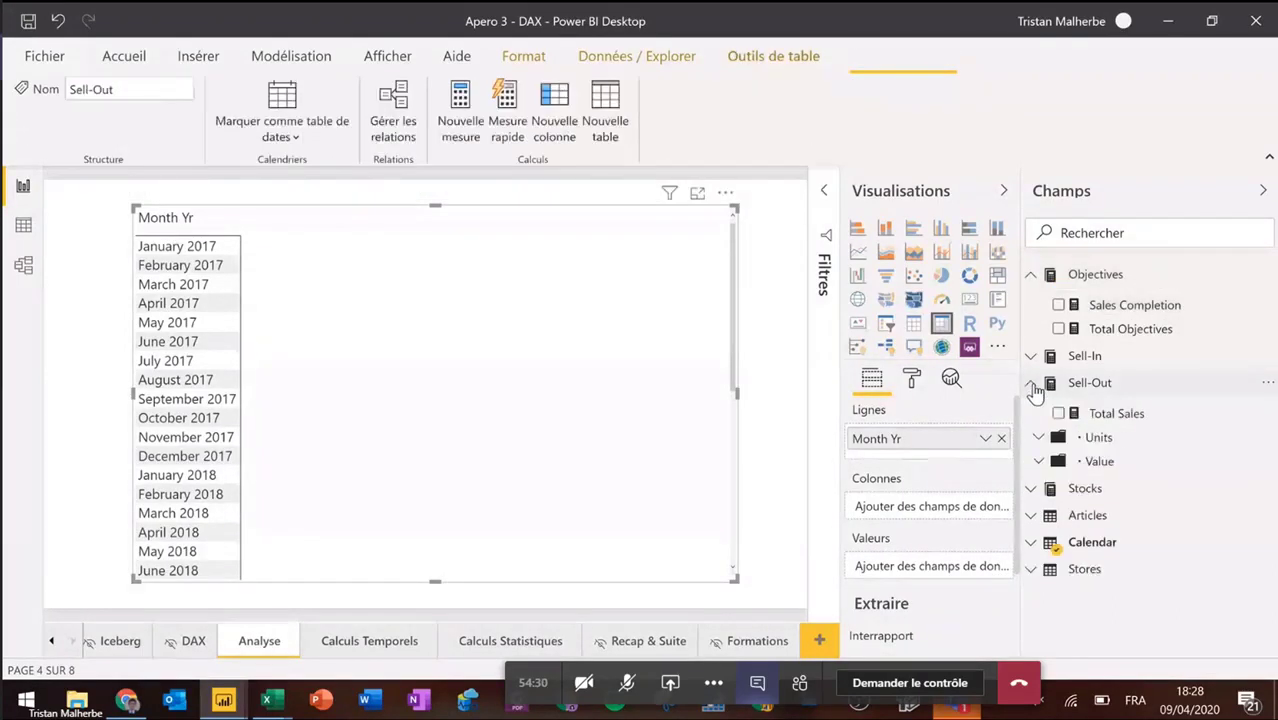
pyautogui.click(1111, 418)
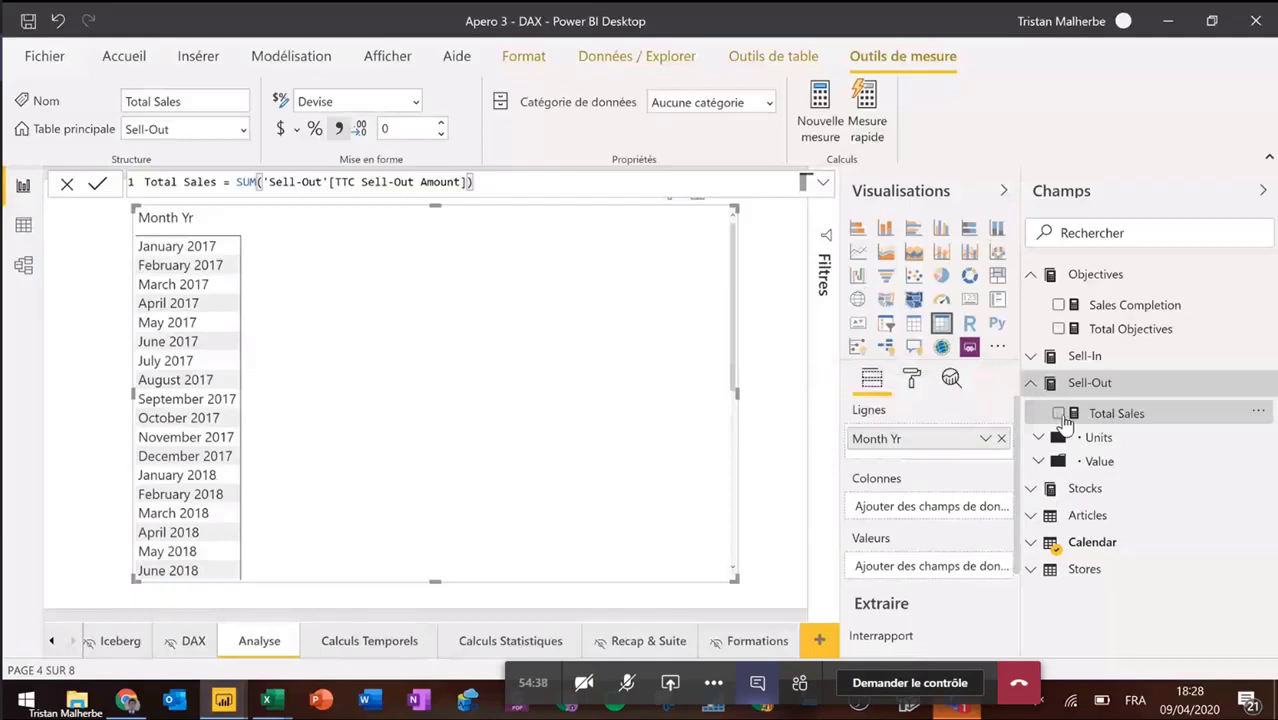
pyautogui.click(1059, 414)
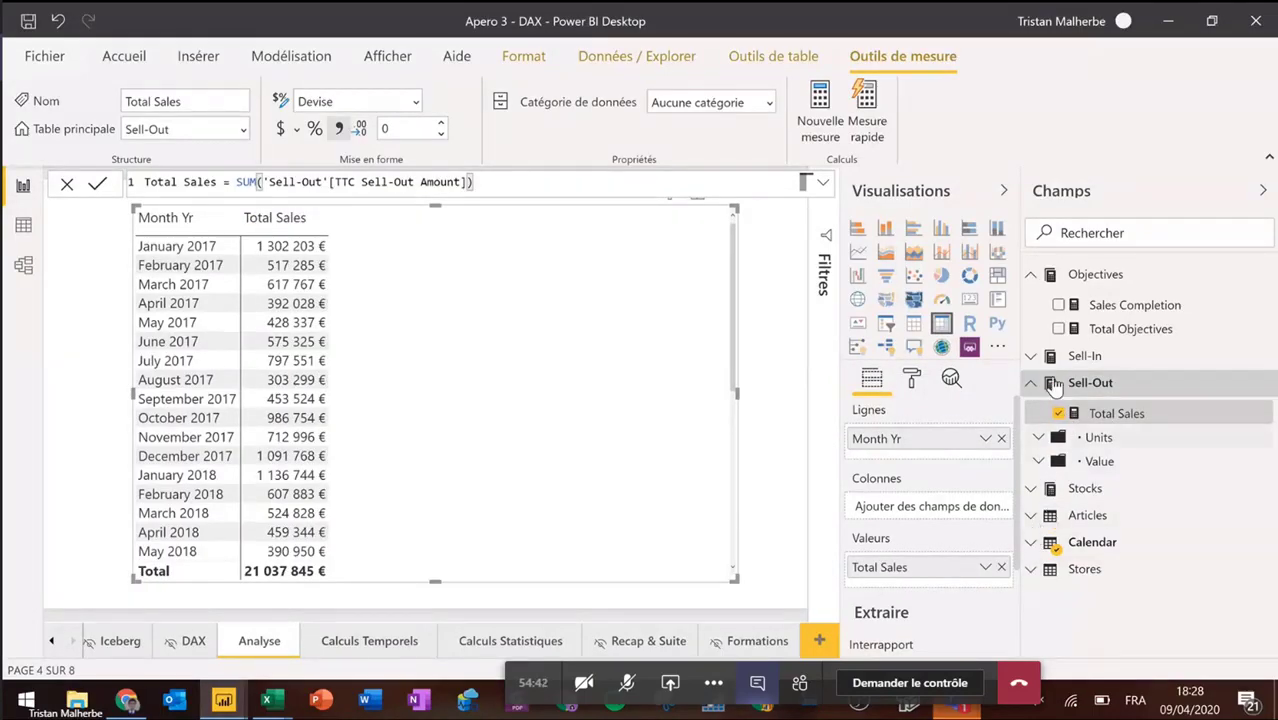
# Step: Replace Month Yr with the Calendar table's Dates field in the matrix rows and look through the daily sales
pyautogui.click(1032, 277)
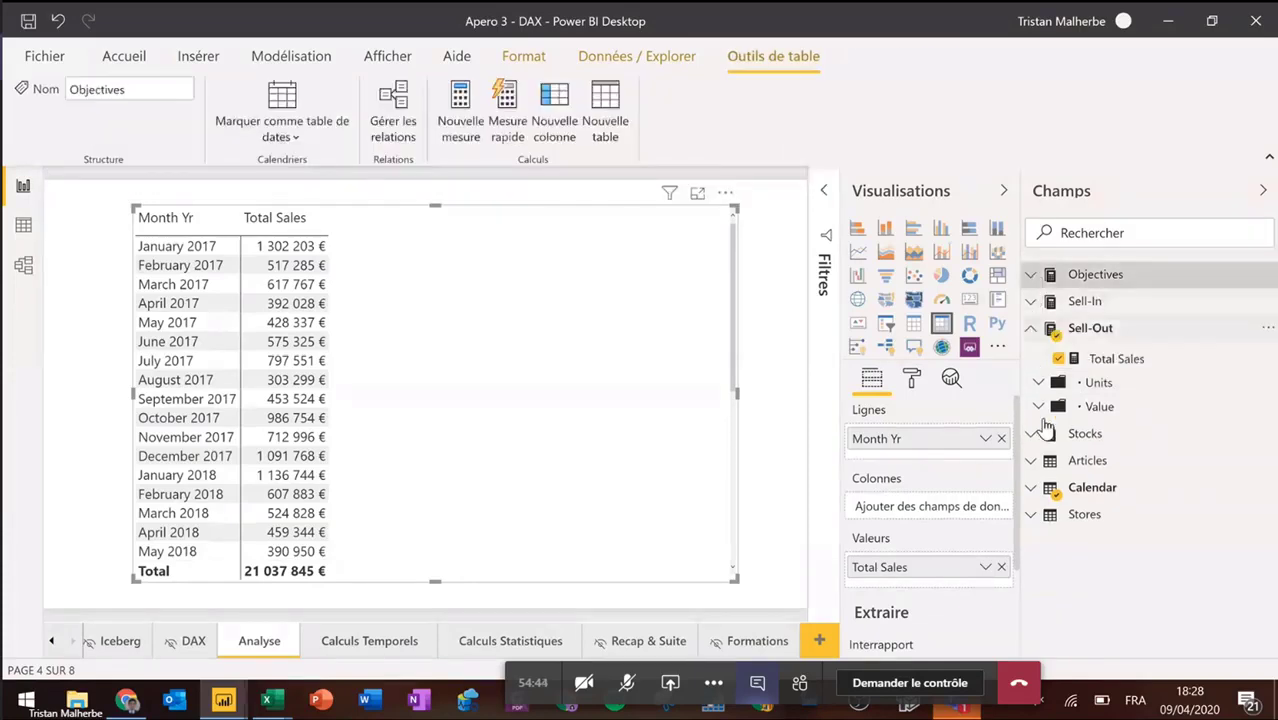
pyautogui.click(1030, 491)
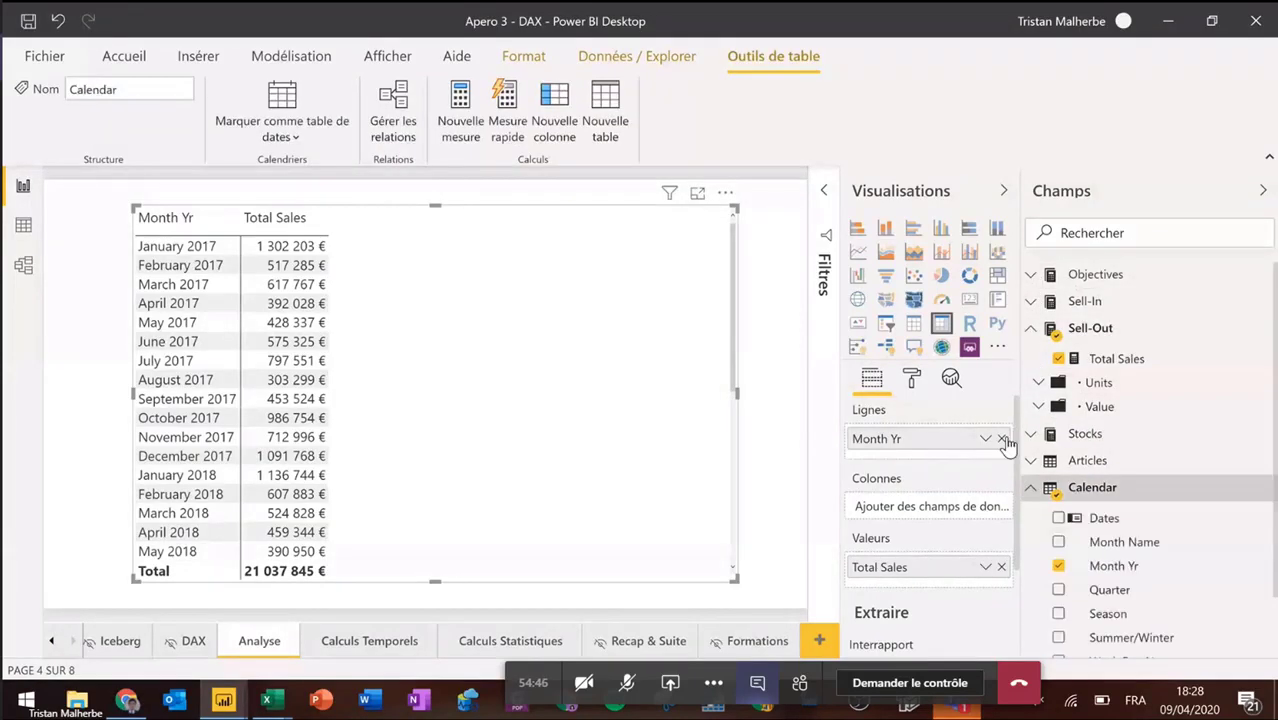
pyautogui.click(1001, 438)
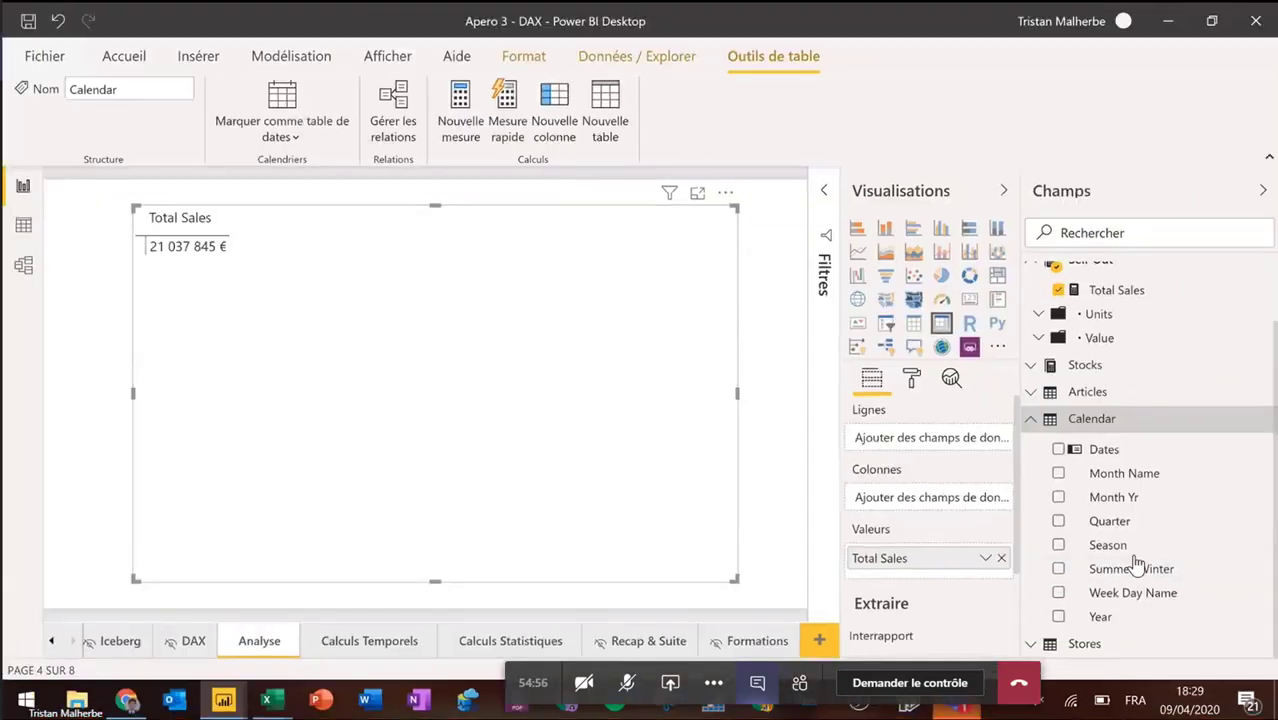
pyautogui.moveTo(882, 185); pyautogui.dragTo(586, 181)
pyautogui.moveTo(930, 448); pyautogui.dragTo(929, 449)
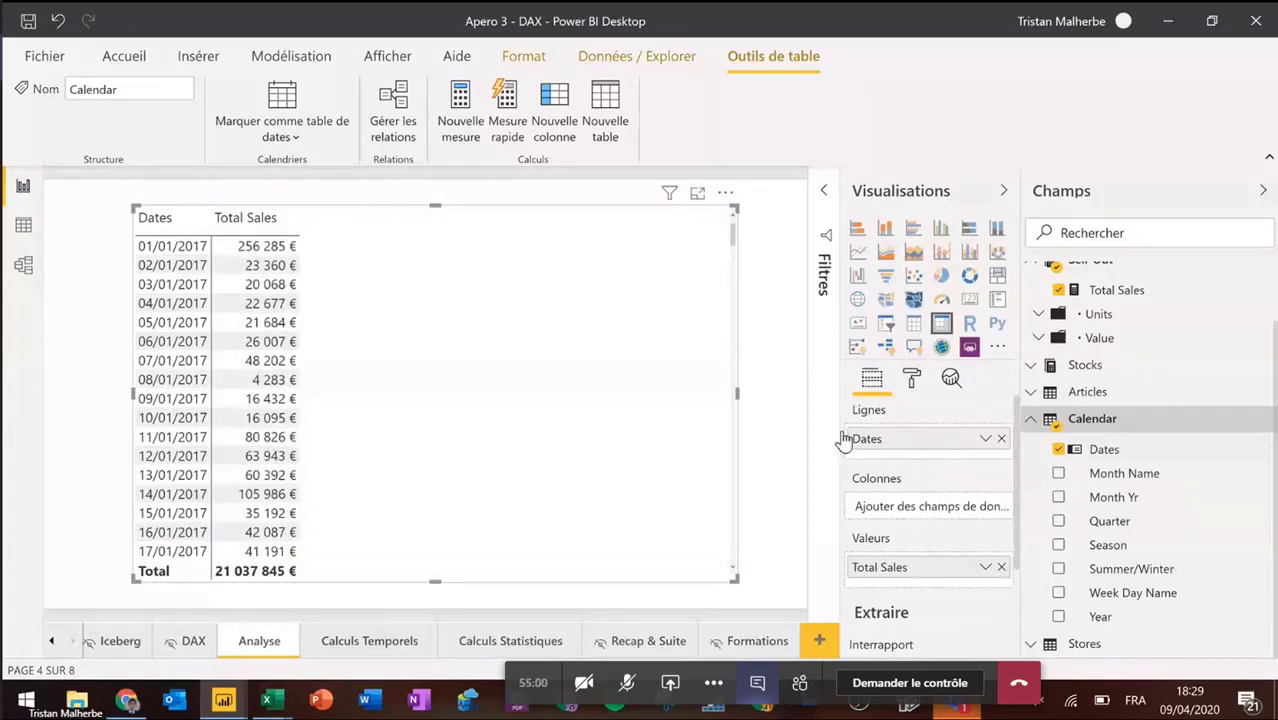
pyautogui.scroll(-7, 410, 338)
pyautogui.scroll(7, 408, 332)
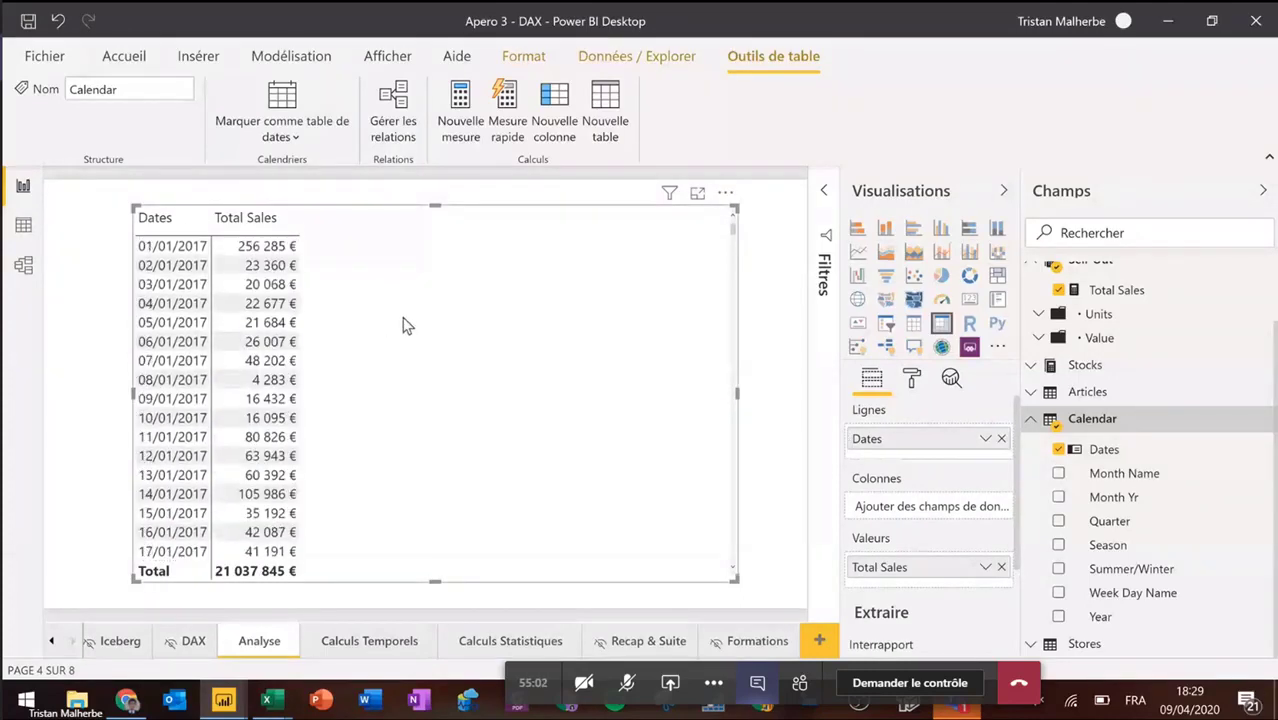
pyautogui.scroll(2, 1116, 402)
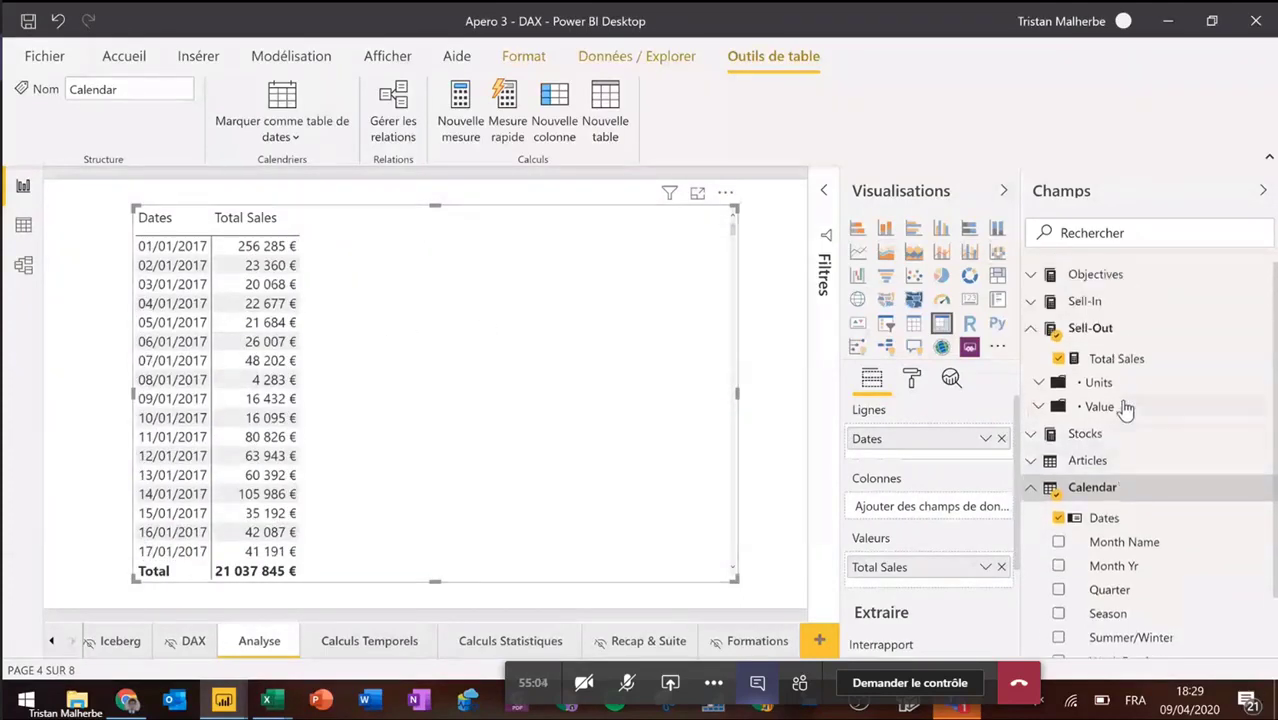
# Step: Put Month Yr back in the matrix rows in place of Dates, and annotate the March 2017 sales on screen
pyautogui.click(1001, 438)
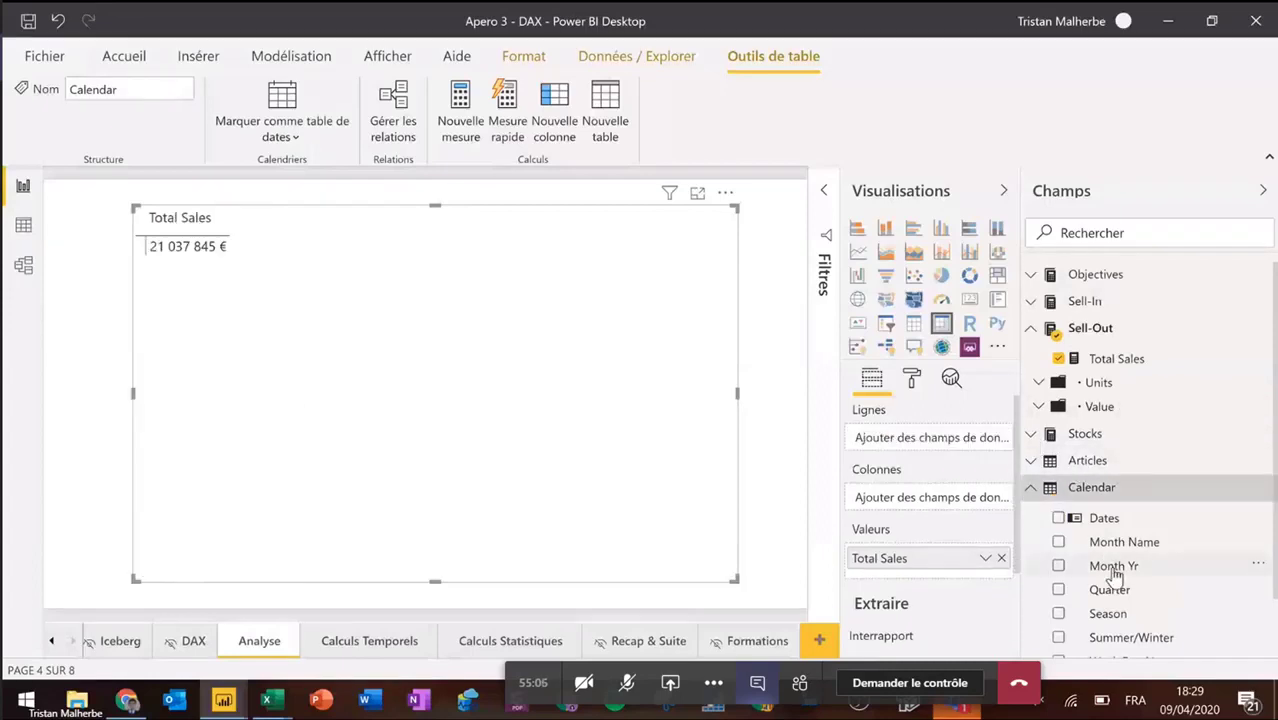
pyautogui.moveTo(1112, 568); pyautogui.dragTo(933, 447)
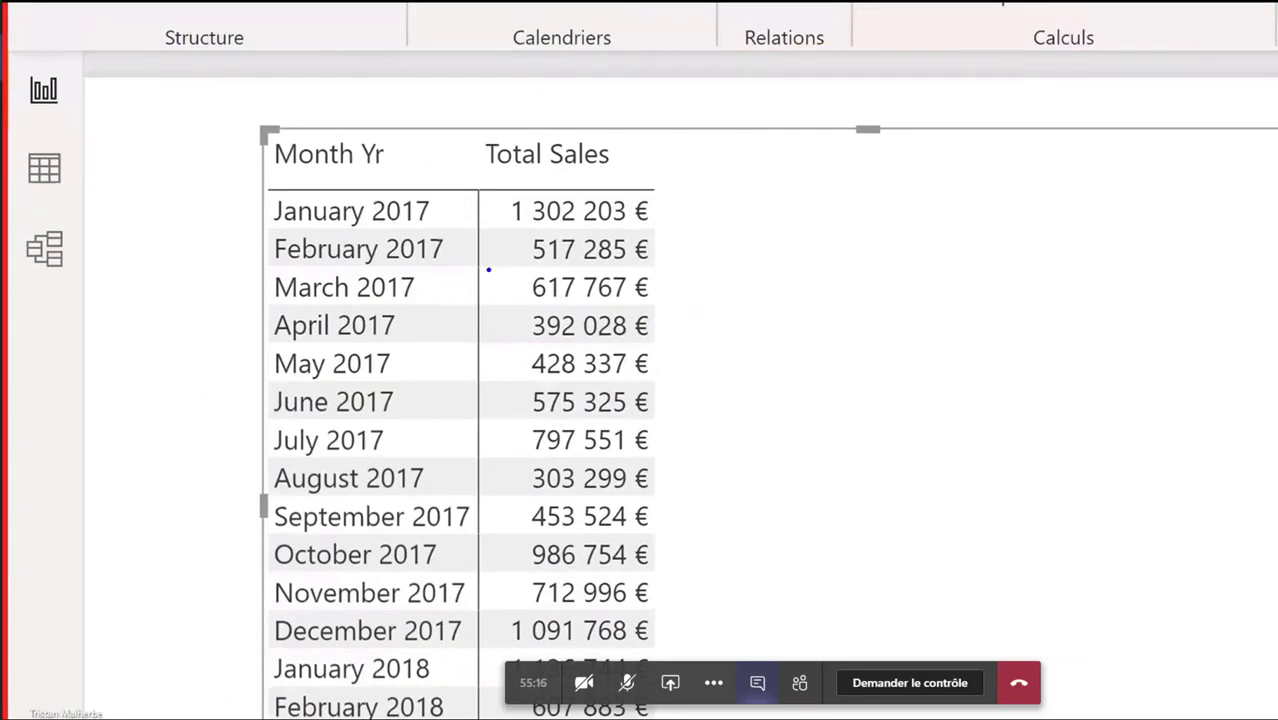
pyautogui.moveTo(412, 295)
pyautogui.mouseDown()
pyautogui.moveTo(455, 295)
pyautogui.moveTo(405, 296)
pyautogui.moveTo(467, 322)
pyautogui.mouseUp()
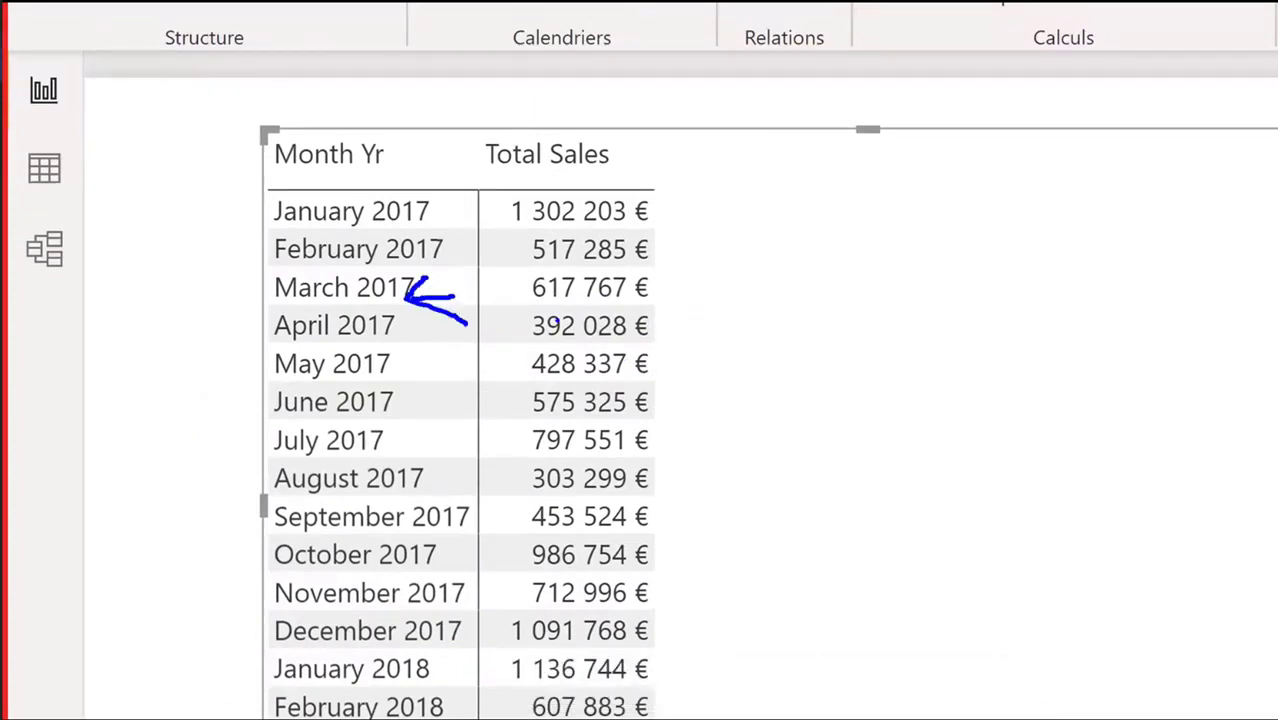
pyautogui.moveTo(540, 306); pyautogui.dragTo(643, 306)
pyautogui.moveTo(673, 203)
pyautogui.mouseDown()
pyautogui.moveTo(686, 304)
pyautogui.moveTo(640, 305)
pyautogui.mouseUp()
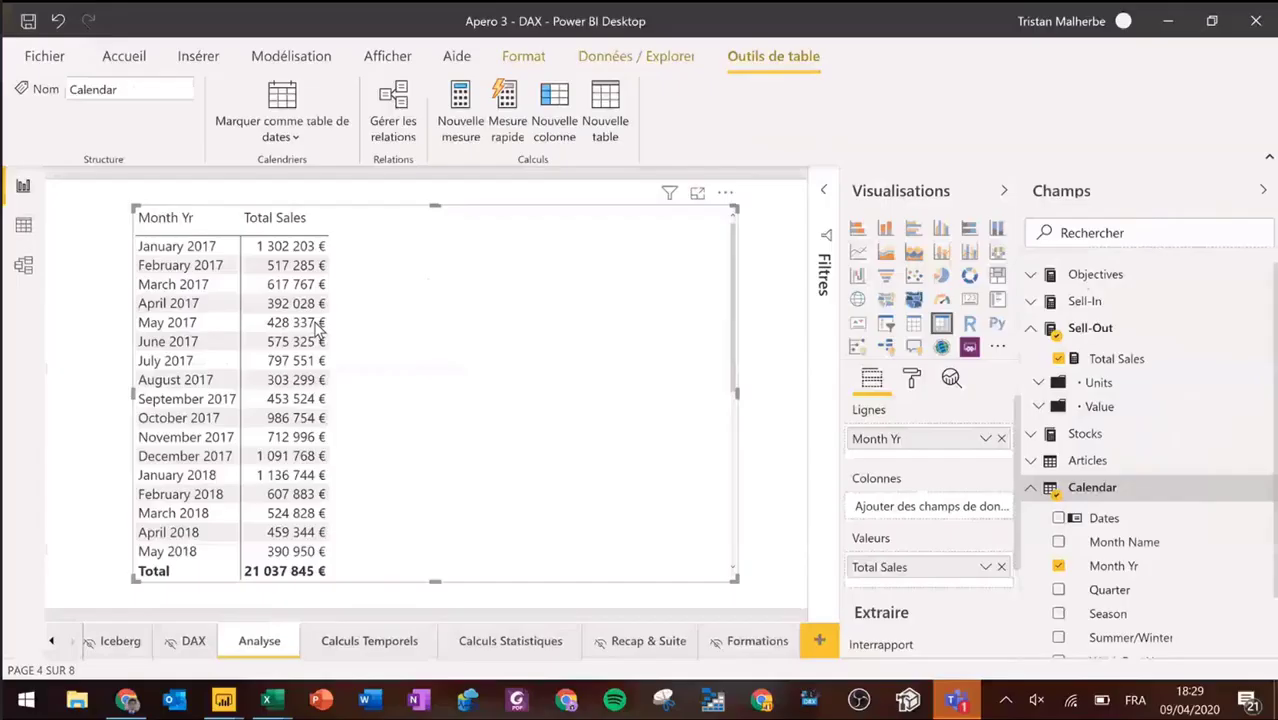
# Step: Create a new measure in the Sell-Out table named Total Sales YTD and start its formula with CALCULATE
pyautogui.click(1045, 484)
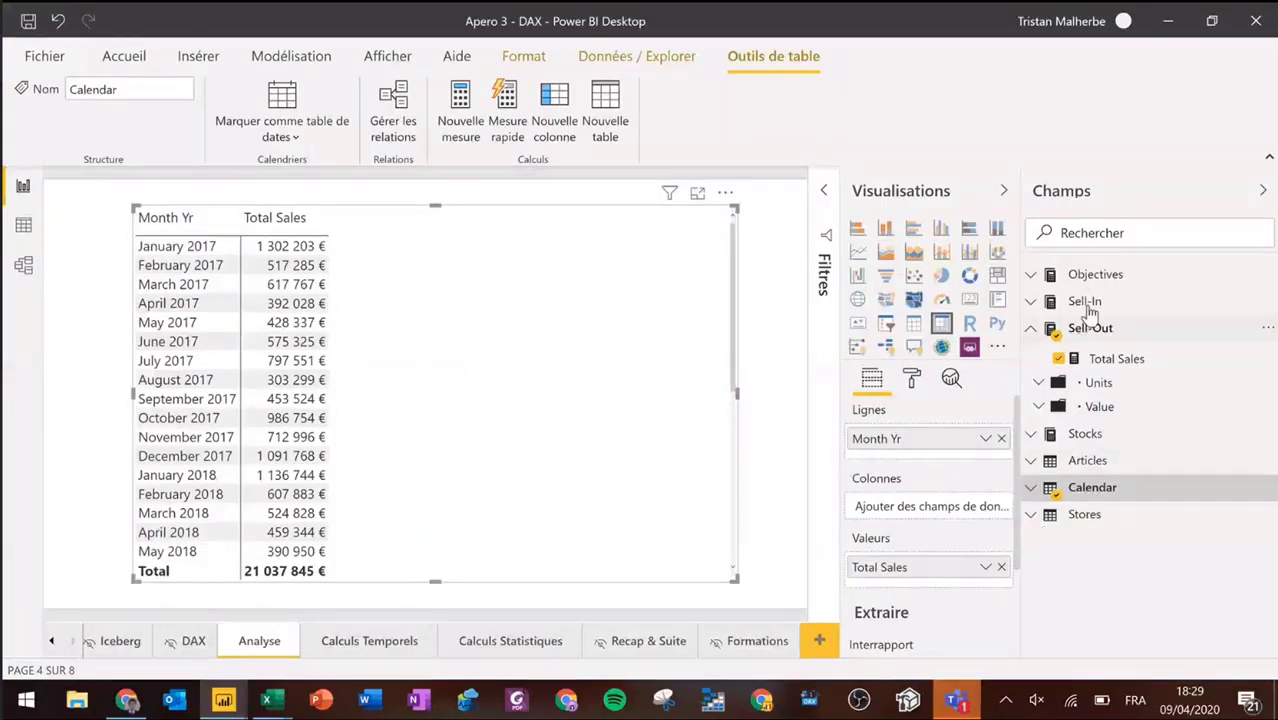
pyautogui.rightClick(1092, 330)
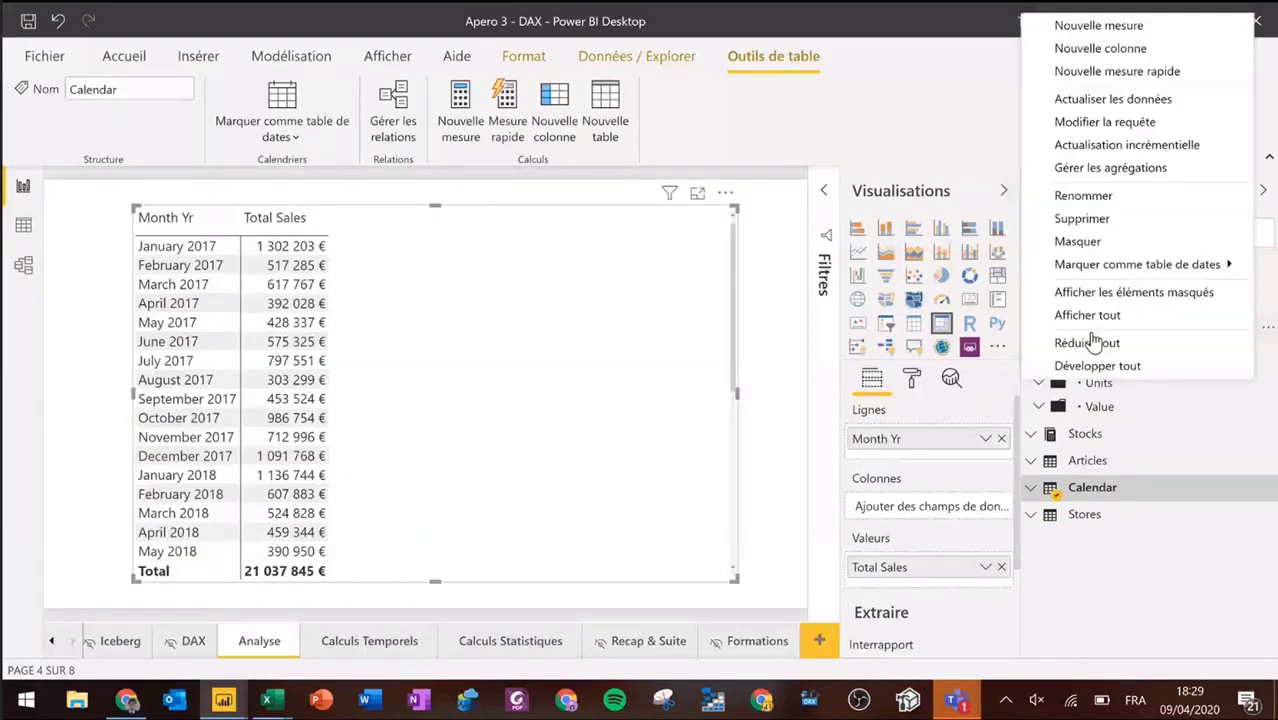
pyautogui.click(978, 204)
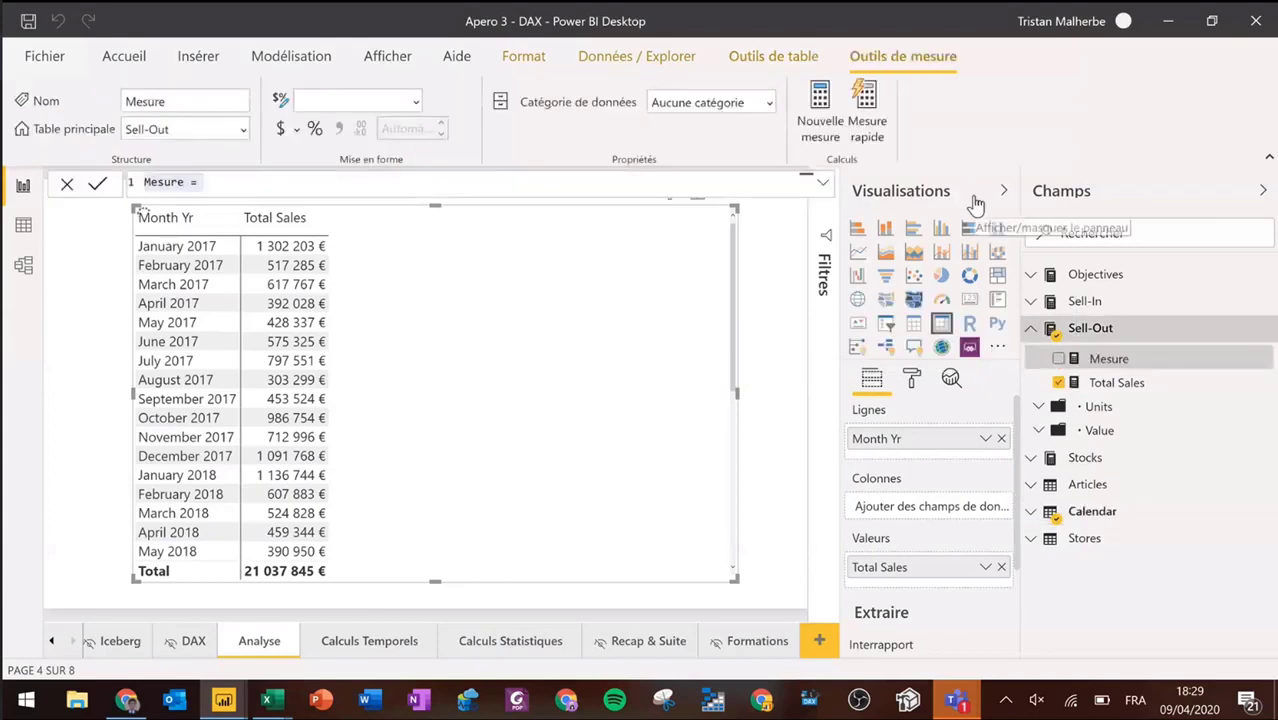
pyautogui.write('Total')
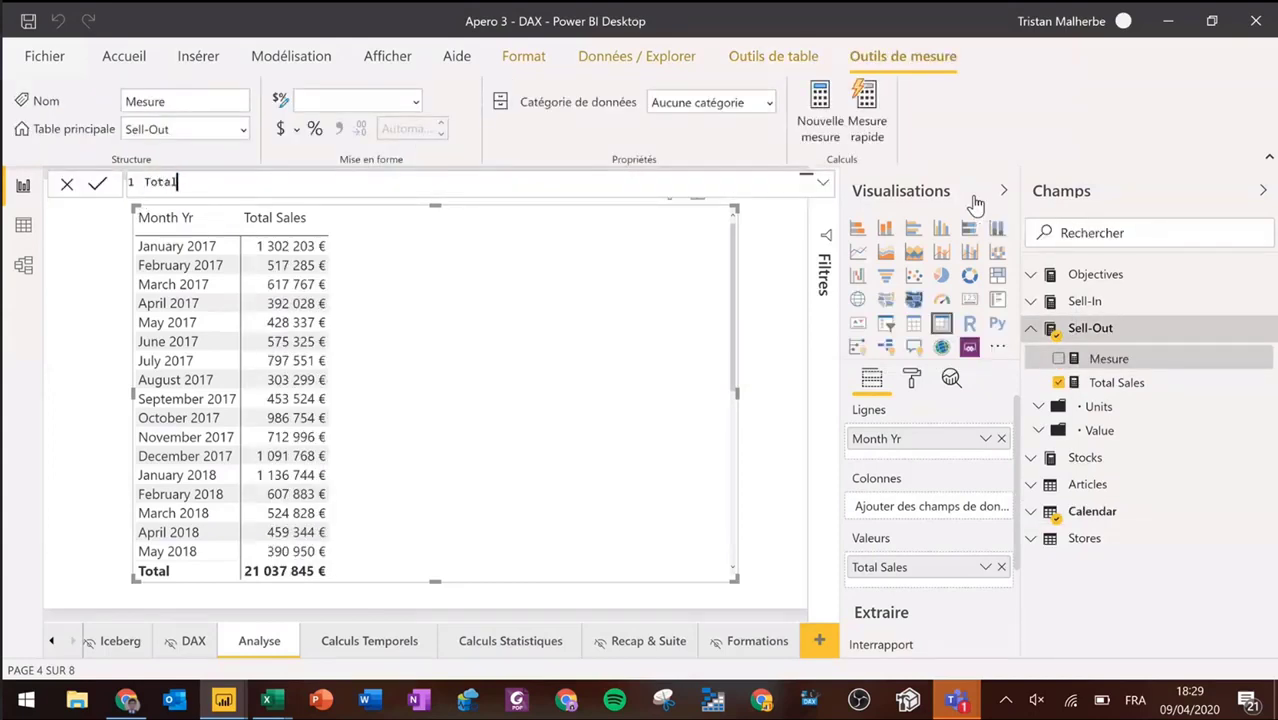
pyautogui.write(' Sales YTD =')
pyautogui.write('Cal')
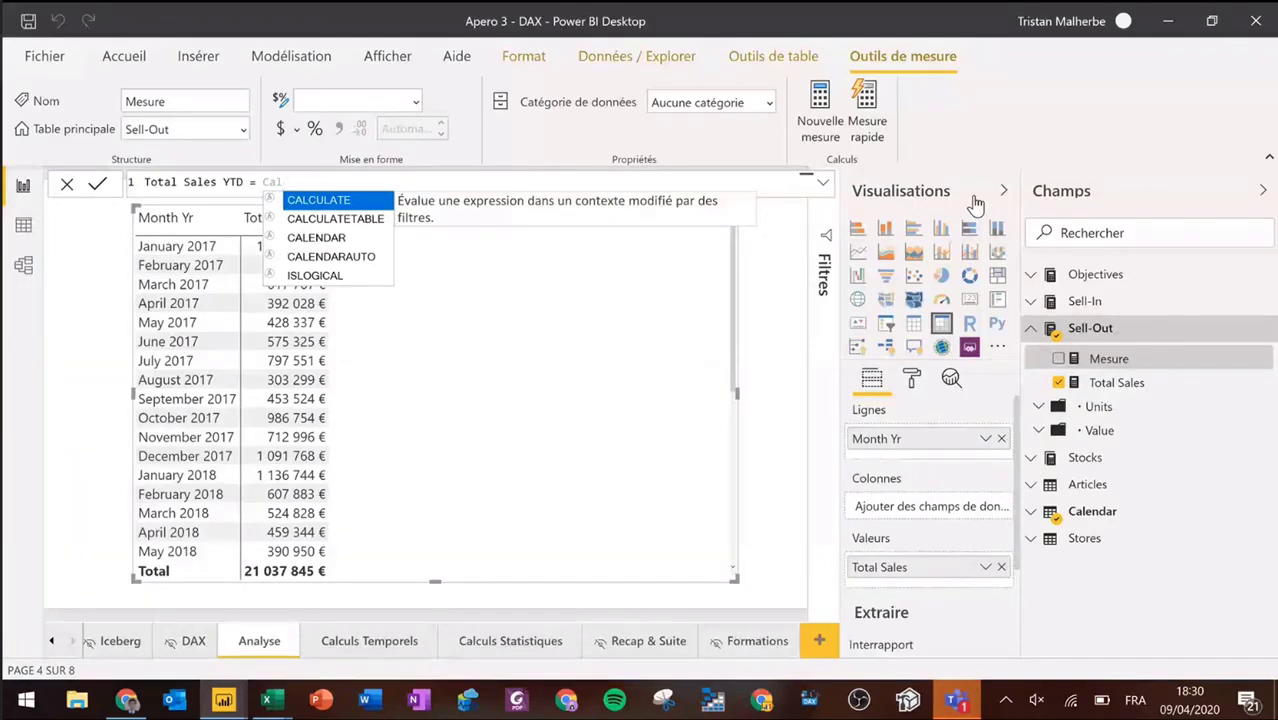
pyautogui.press('Tab')
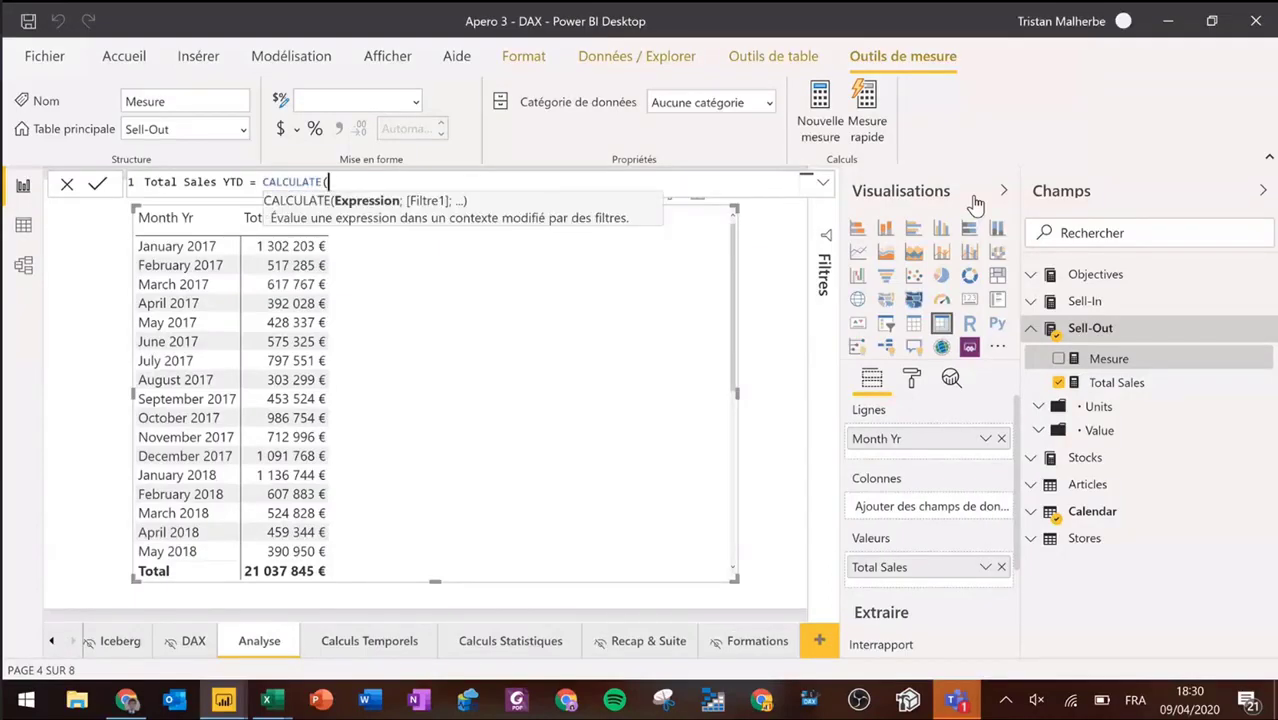
# Step: Trim the function name back to CAL to browse the matching suggestions, and insert CALCULATE again
pyautogui.press('BackSpace')
pyautogui.press('BackSpace')
pyautogui.press('BackSpace')
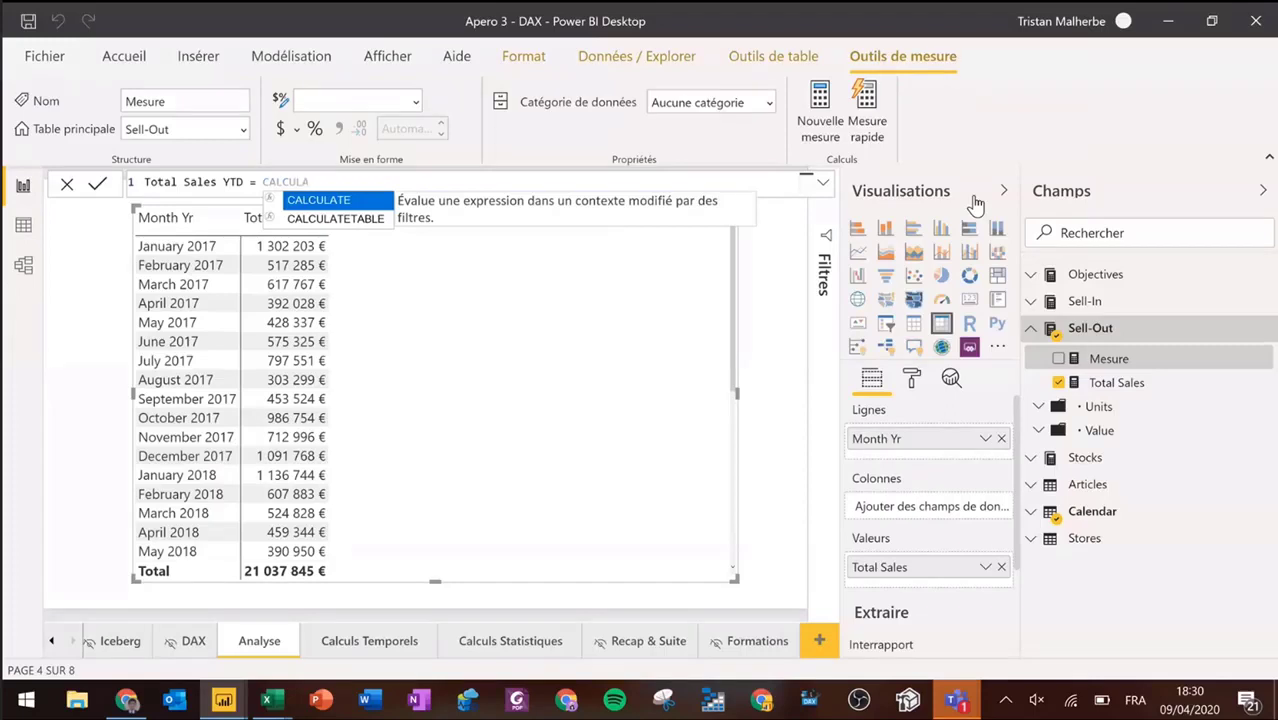
pyautogui.press('BackSpace')
pyautogui.press('BackSpace')
pyautogui.press('Down')
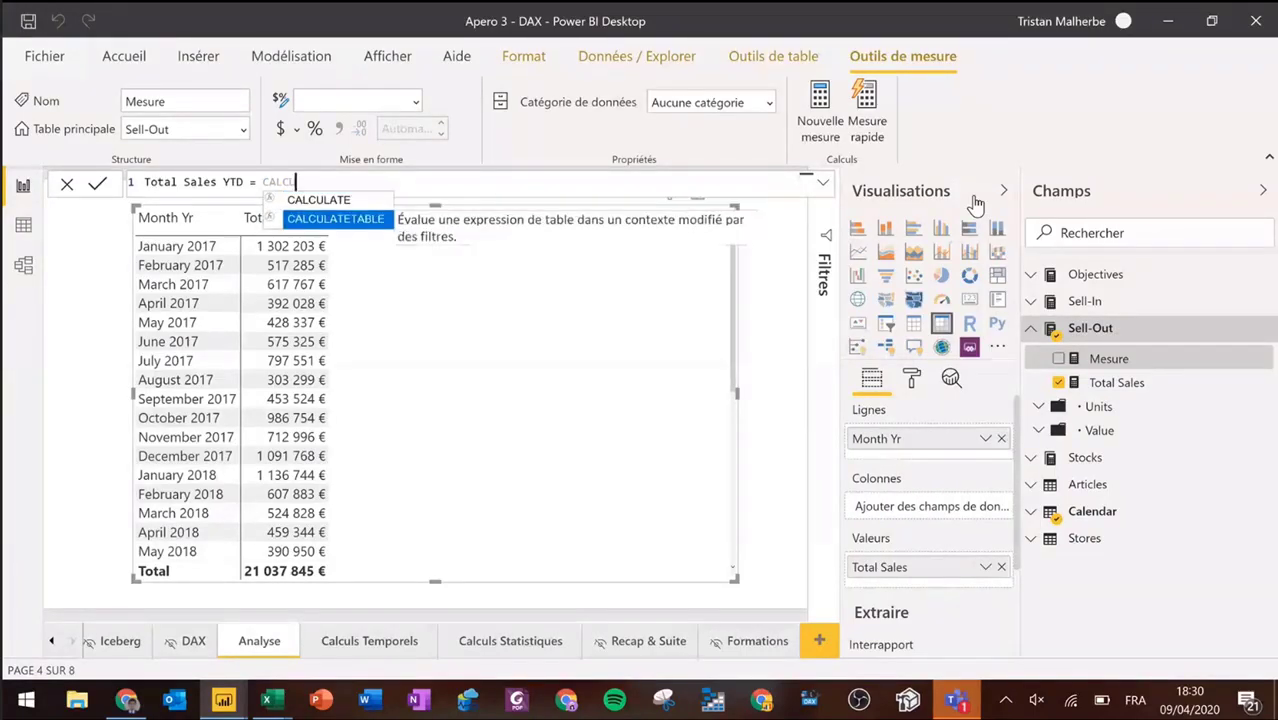
pyautogui.press('BackSpace')
pyautogui.press('BackSpace')
pyautogui.press('Up')
pyautogui.press('Up')
pyautogui.press('Up')
pyautogui.press('Up')
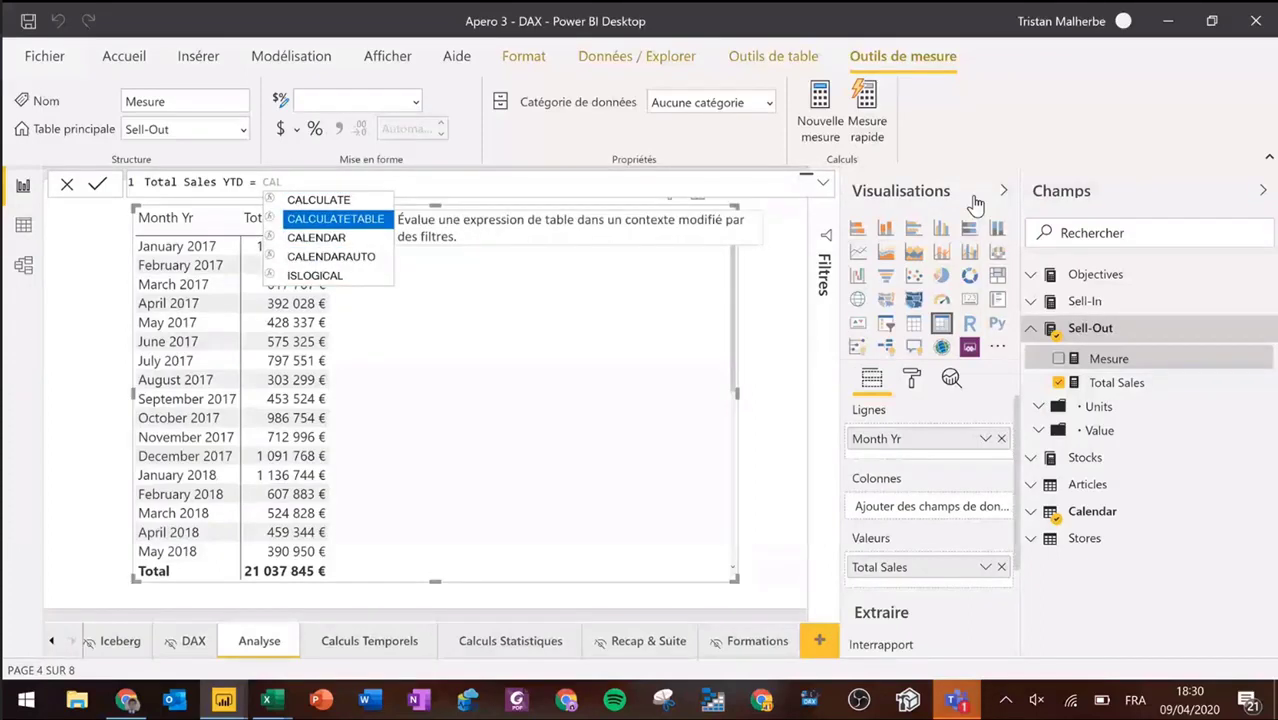
pyautogui.press('Up')
pyautogui.press('Tab')
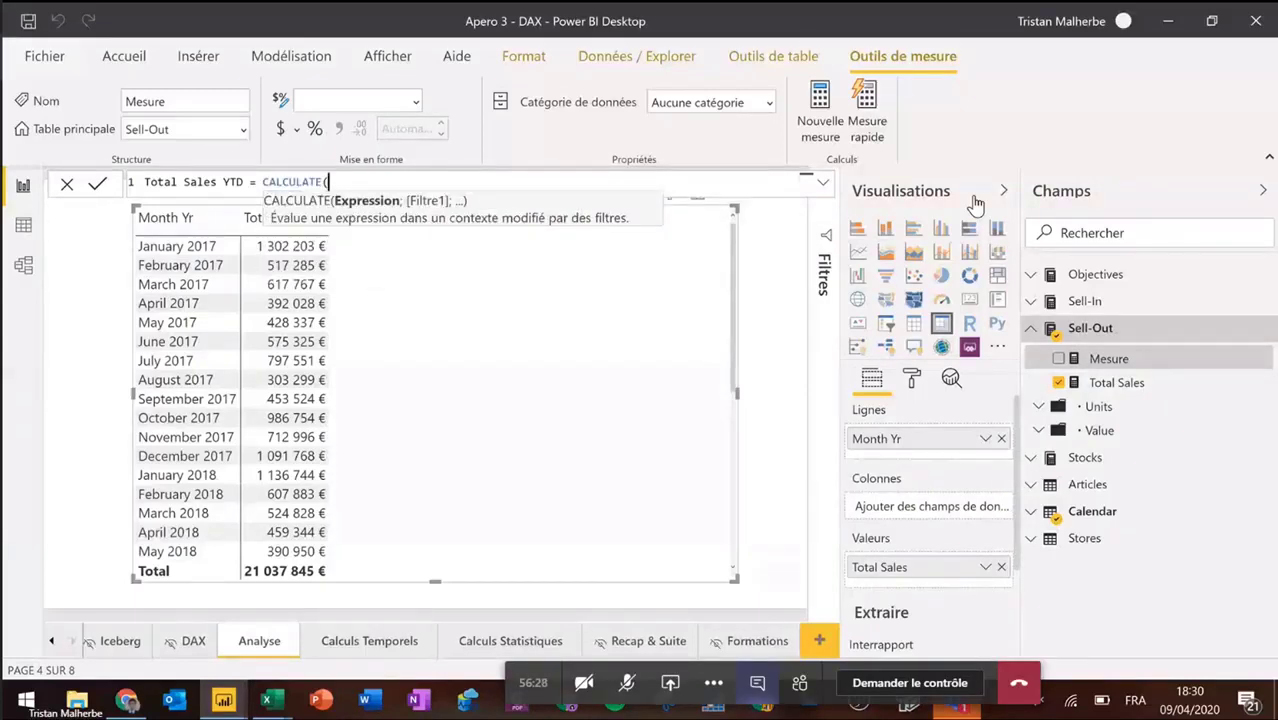
# Step: Enter [Total Sales] as the CALCULATE expression, followed by a semicolon separator
pyautogui.write('total')
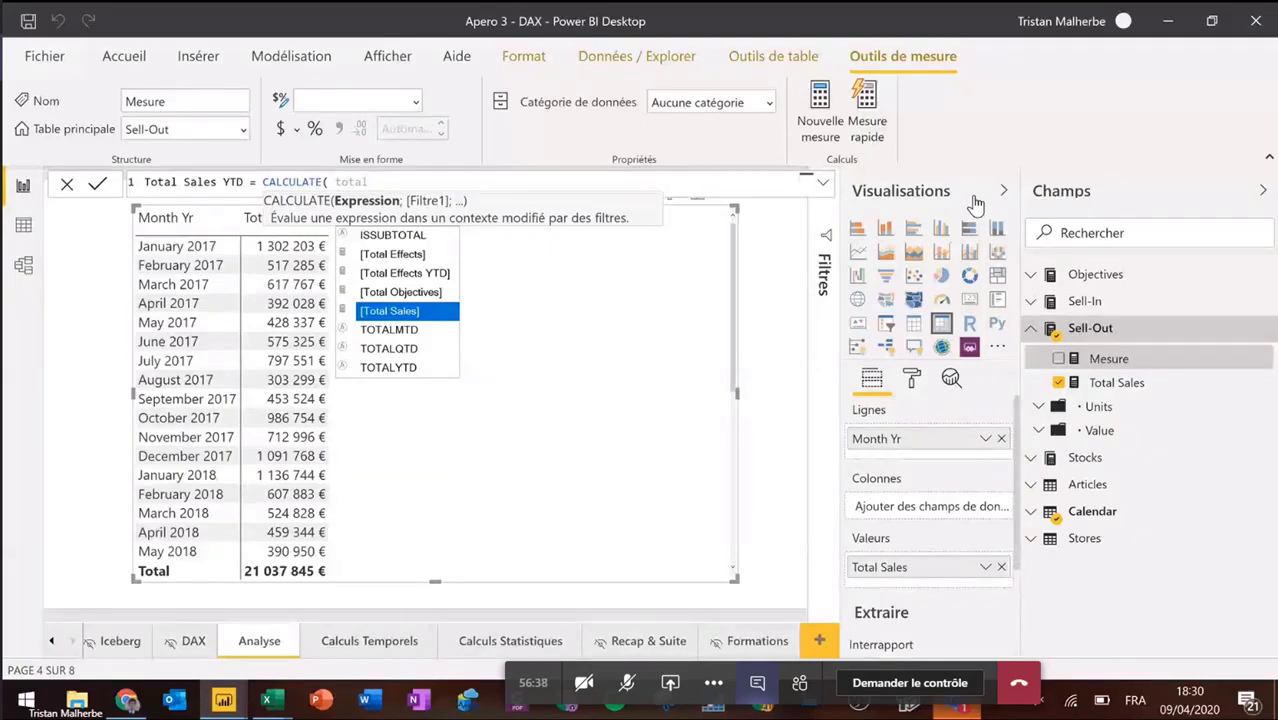
pyautogui.press('Tab')
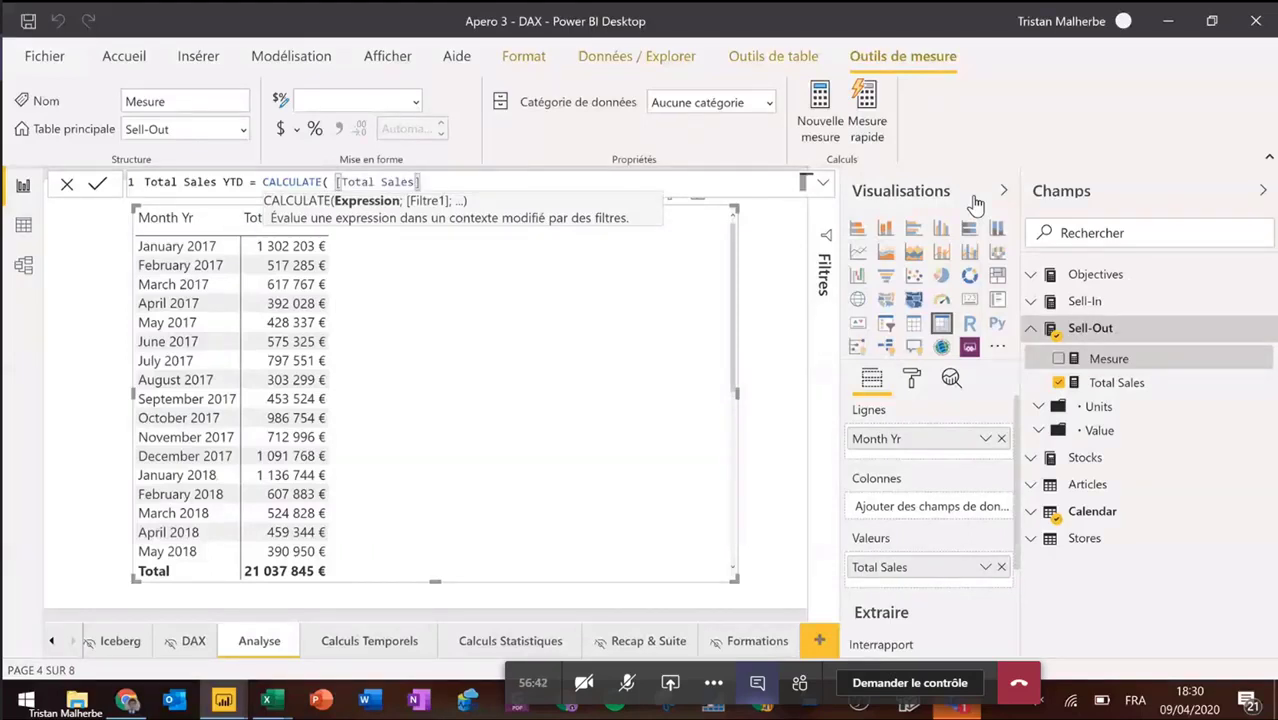
pyautogui.write(';')
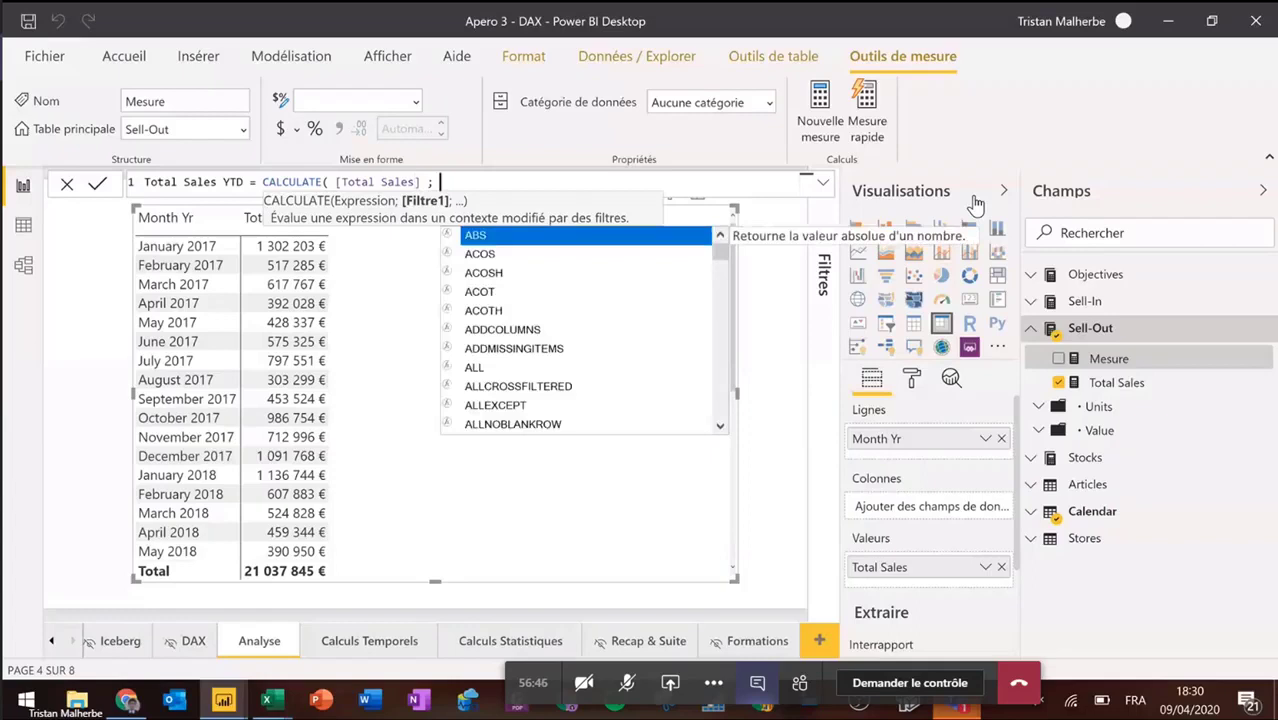
# Step: Add DATESYTD('Calendar'[Dates]) as the filter argument of the Total Sales YTD formula
pyautogui.write(' Dat')
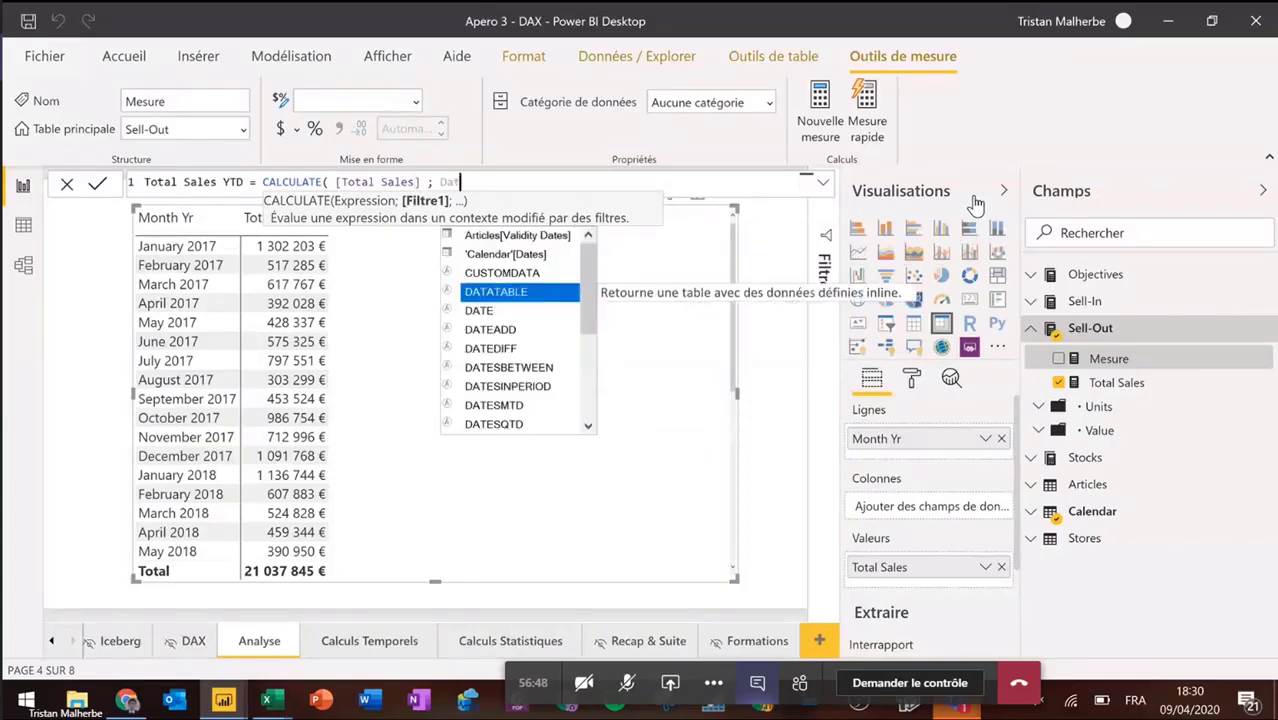
pyautogui.write('es')
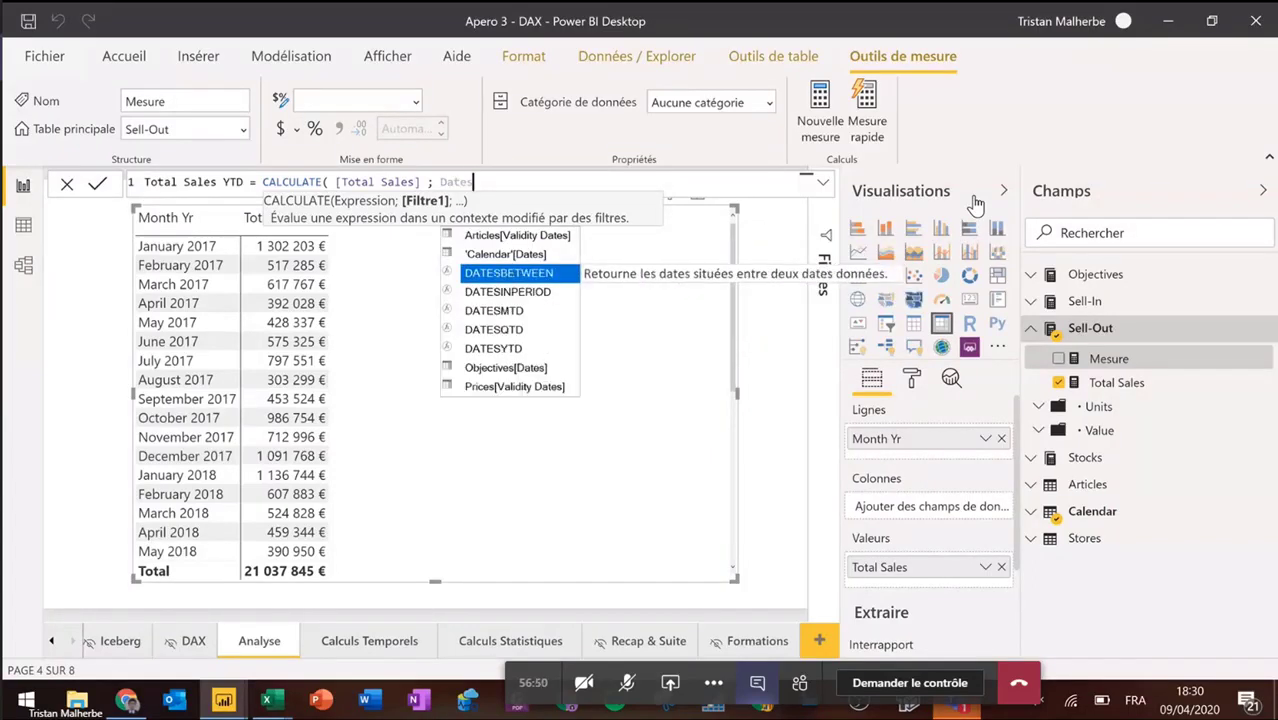
pyautogui.press('Down')
pyautogui.press('Down')
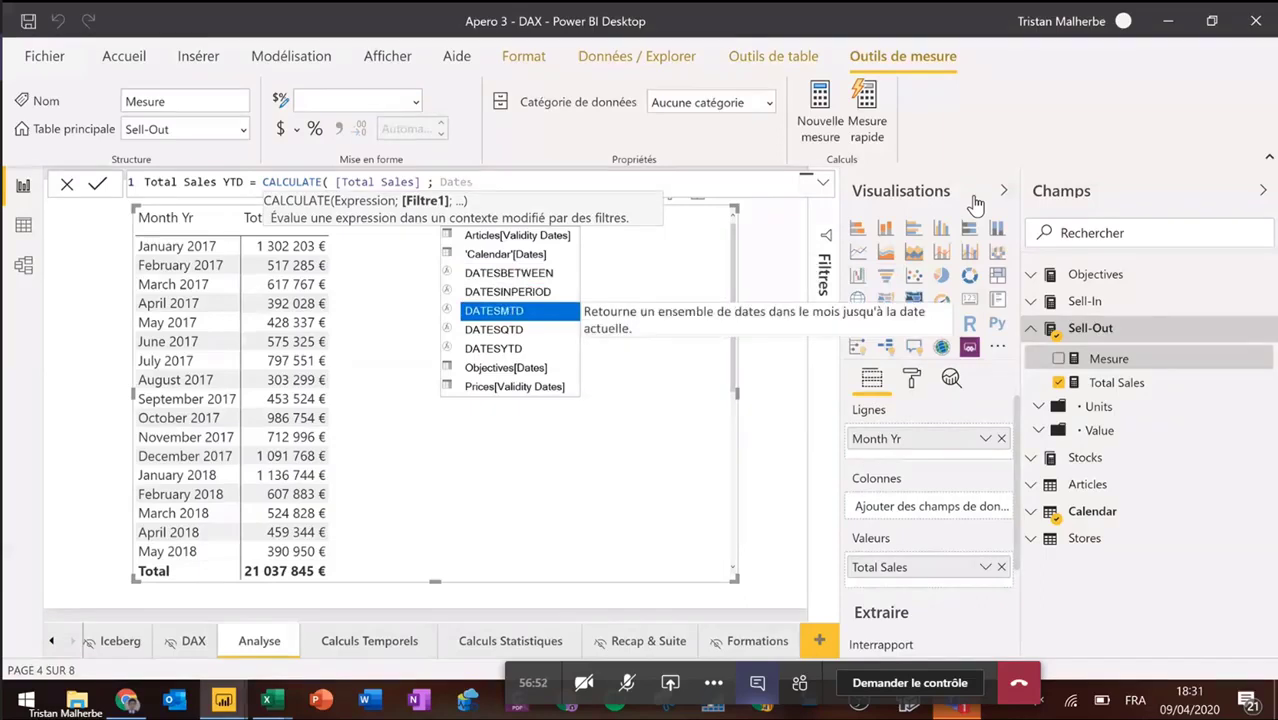
pyautogui.press('Down')
pyautogui.press('Down')
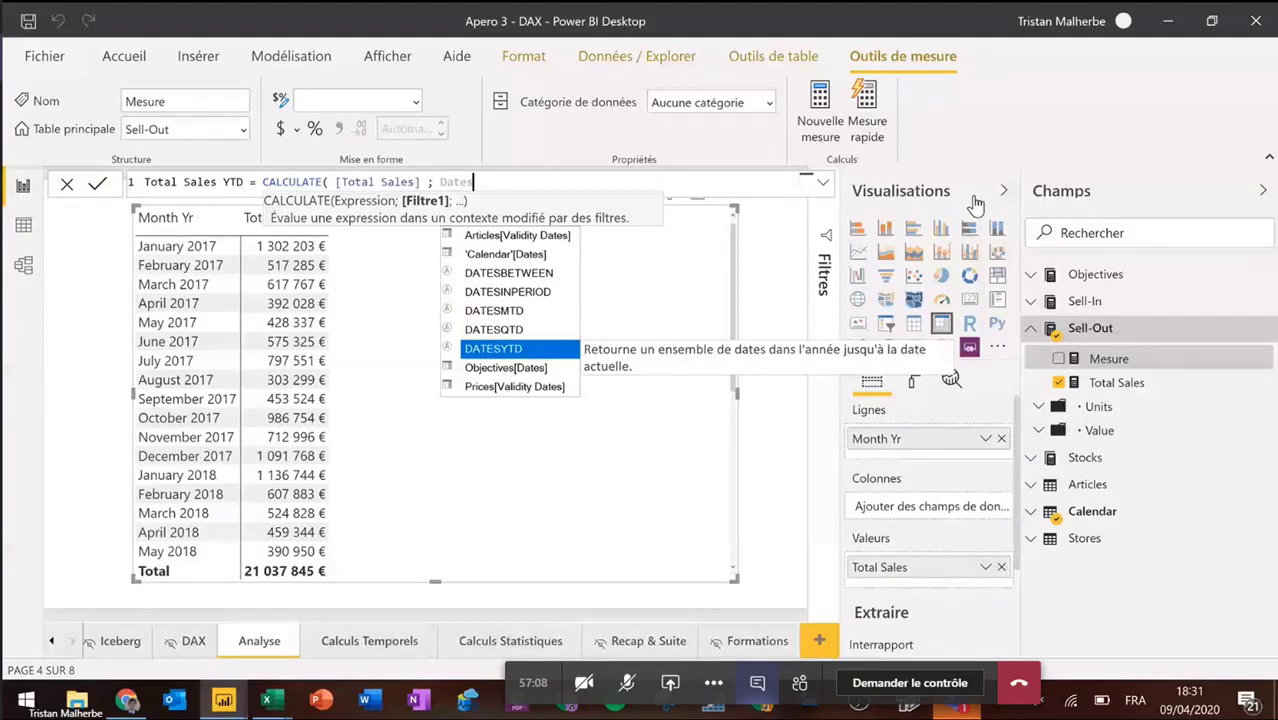
pyautogui.press('Tab')
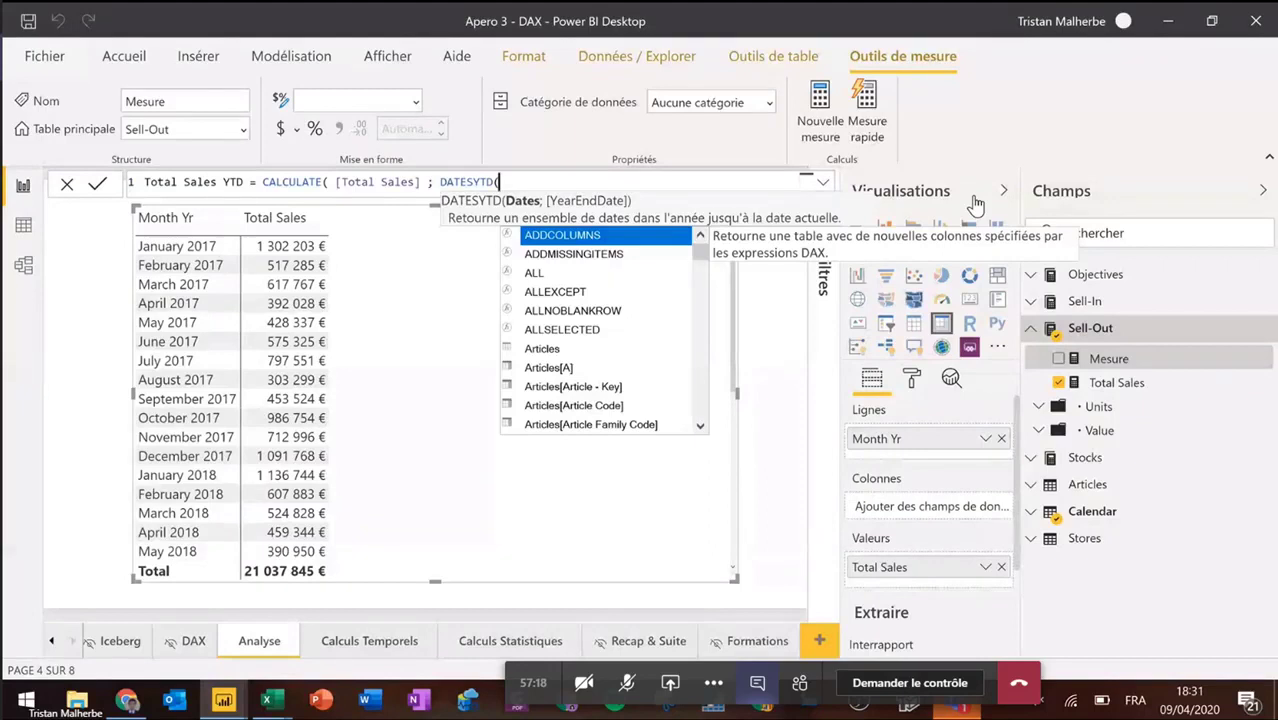
pyautogui.write('dates')
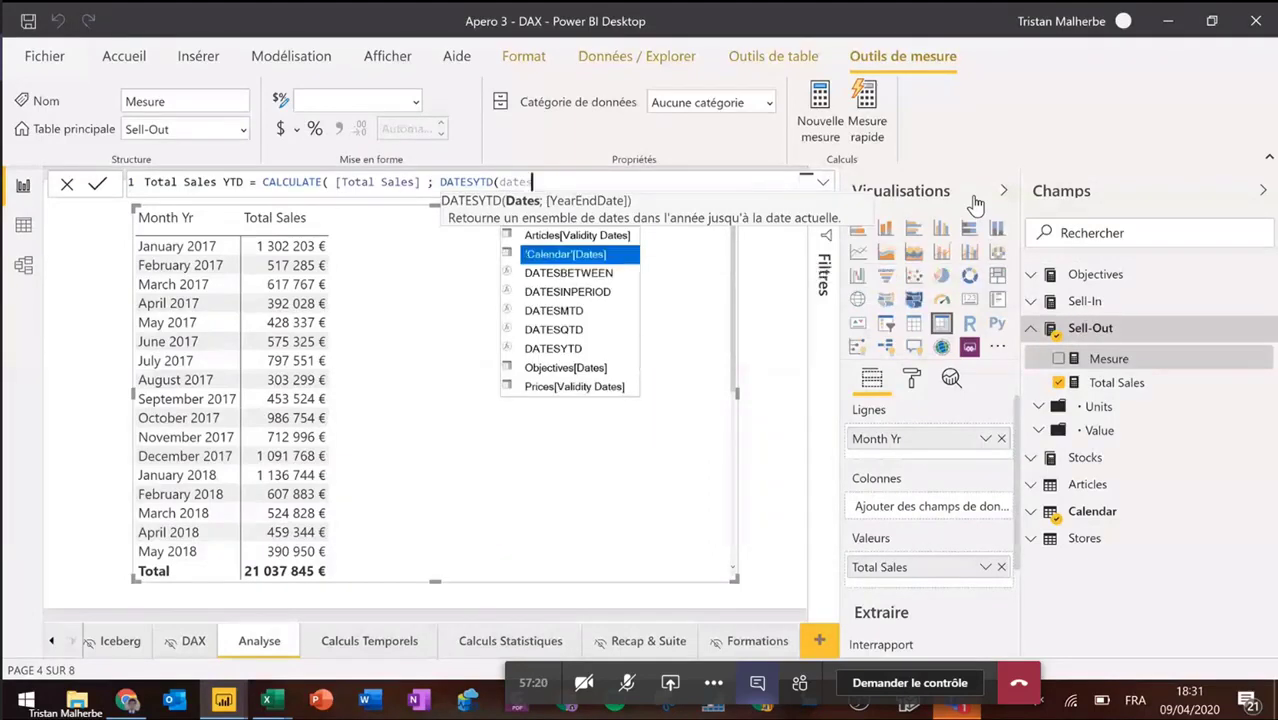
pyautogui.press('Tab')
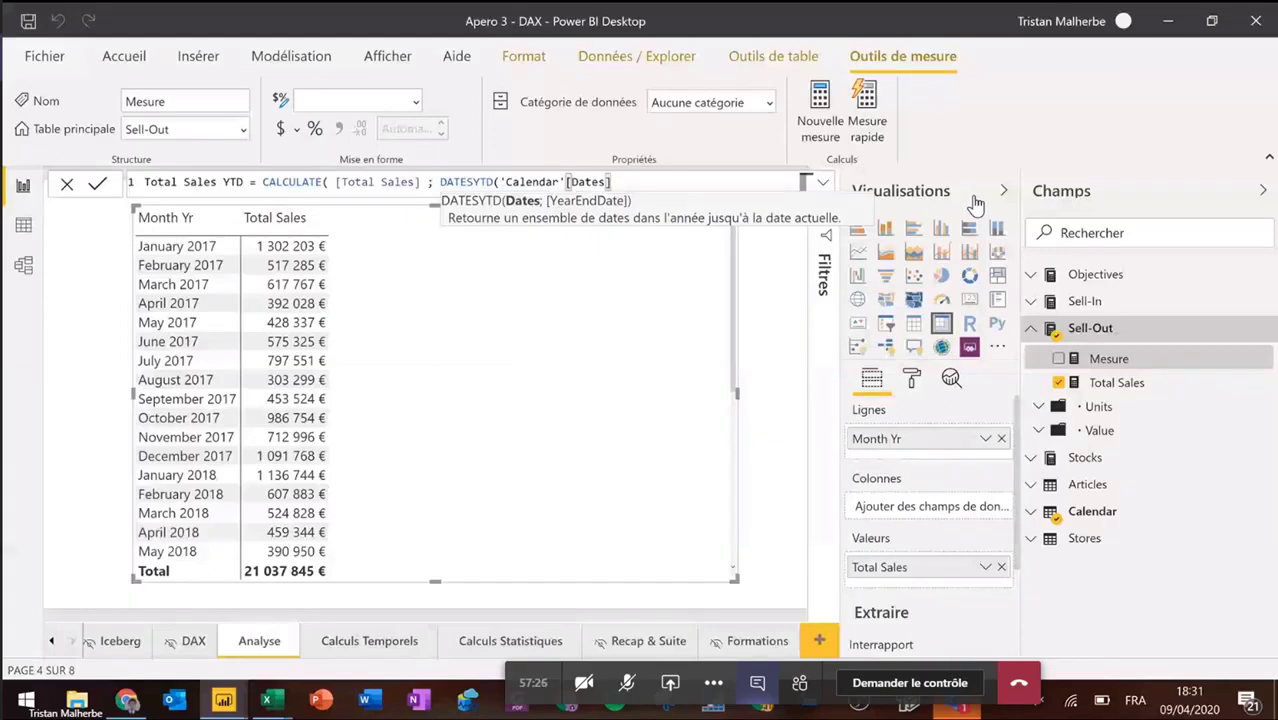
pyautogui.write(')')
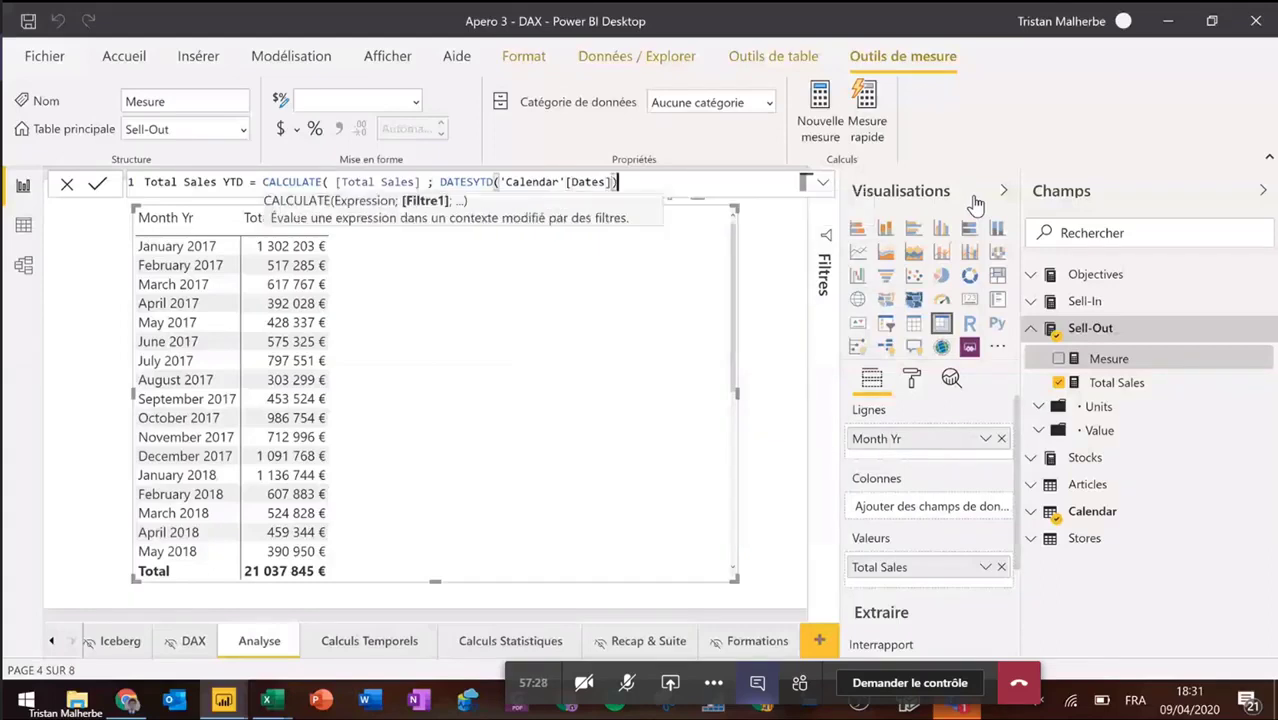
# Step: Complete the Total Sales YTD formula with its closing parenthesis and format the measure as € Euro (123 €) with 0 decimals
pyautogui.write(' )')
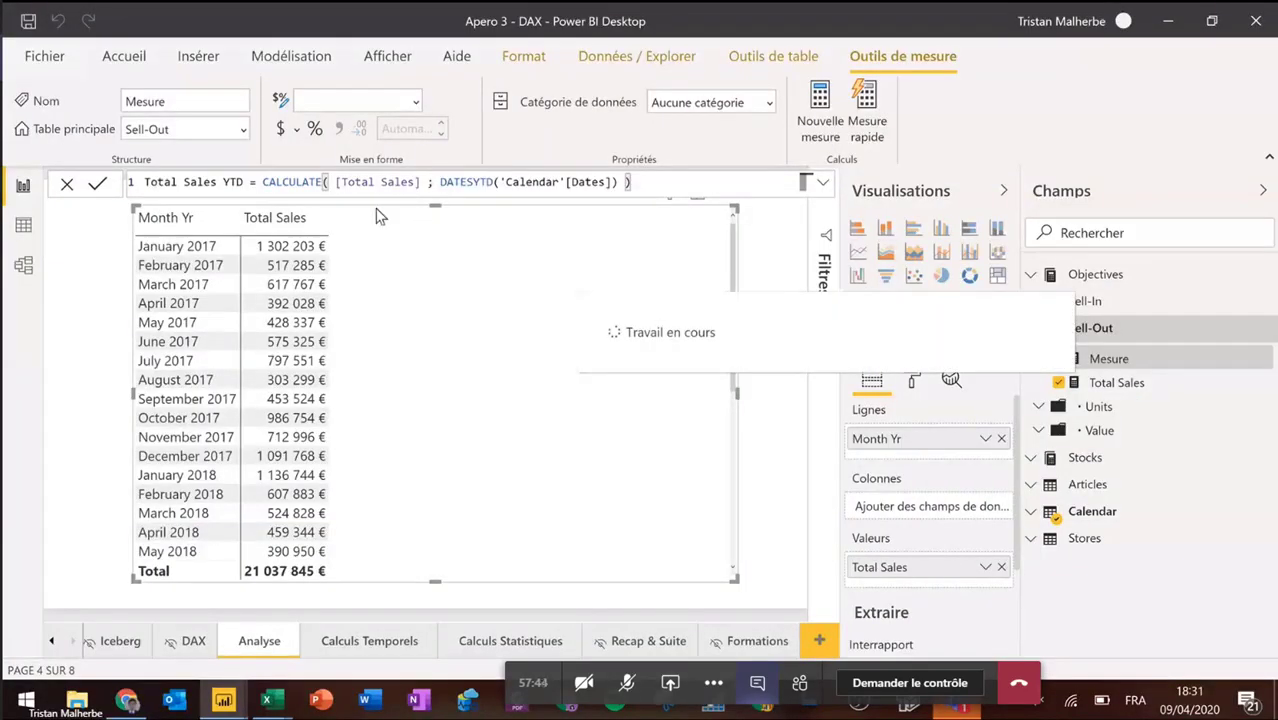
pyautogui.click(297, 131)
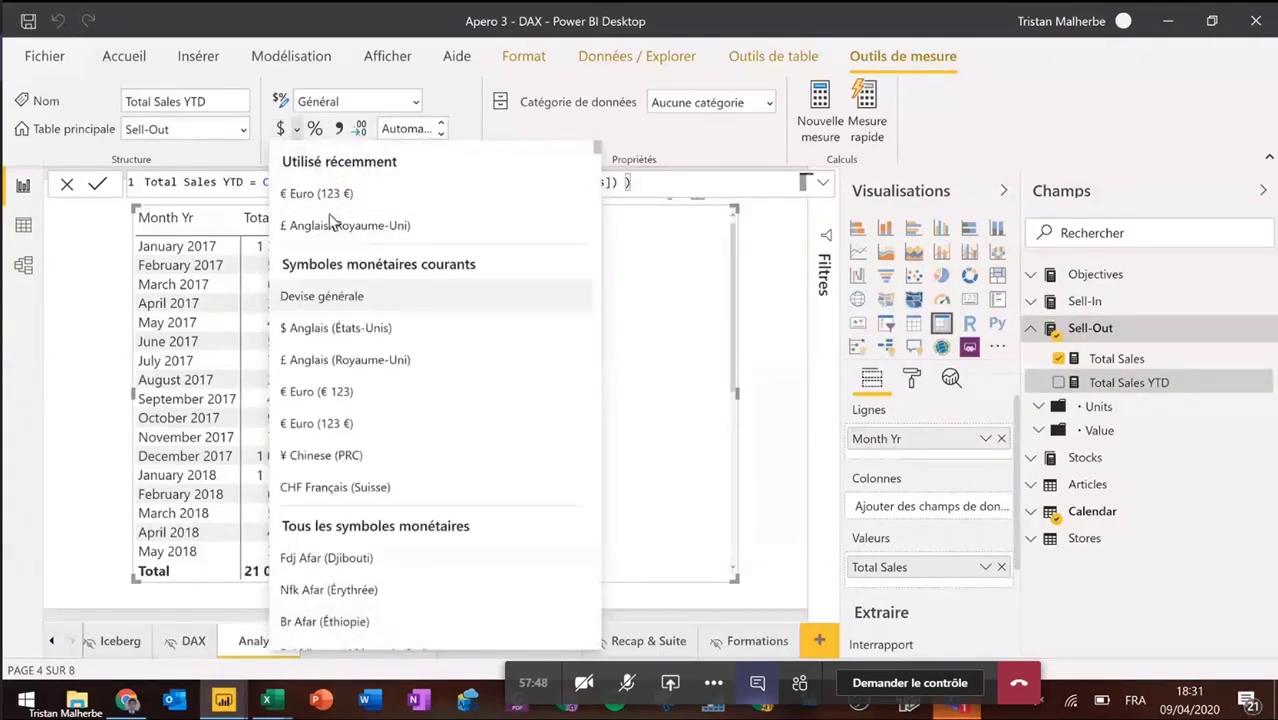
pyautogui.click(326, 199)
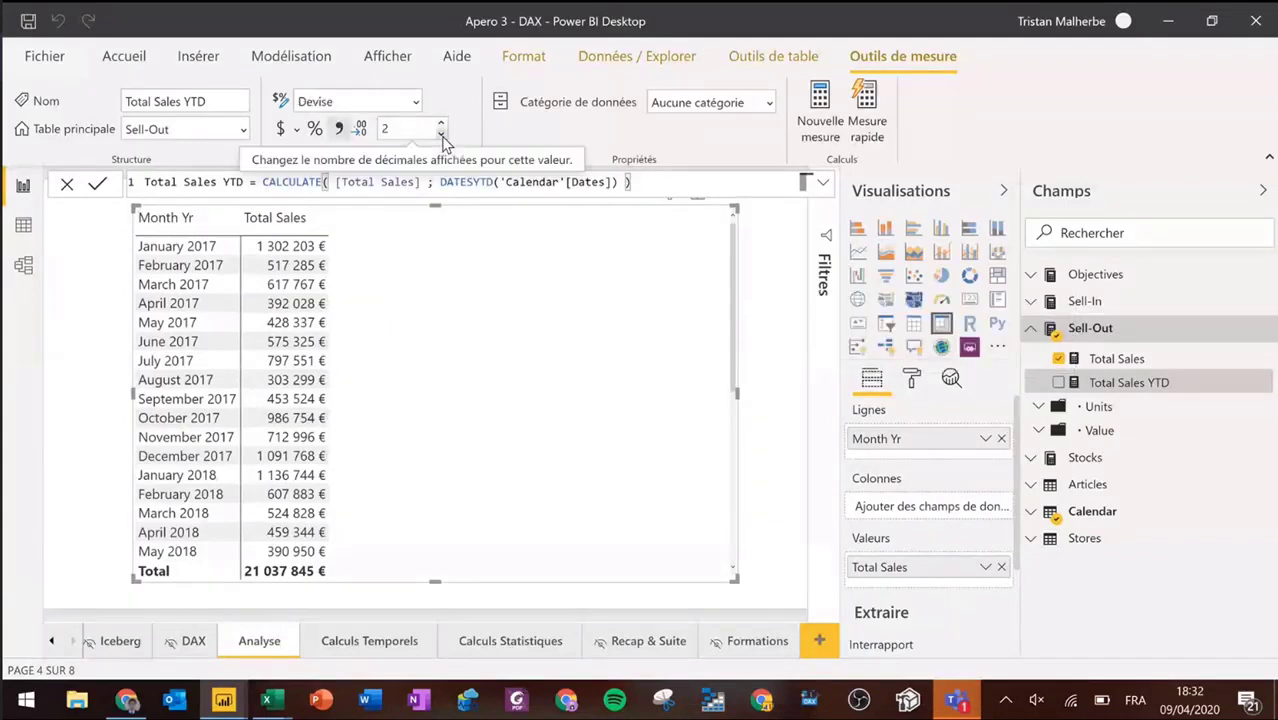
pyautogui.click(441, 136)
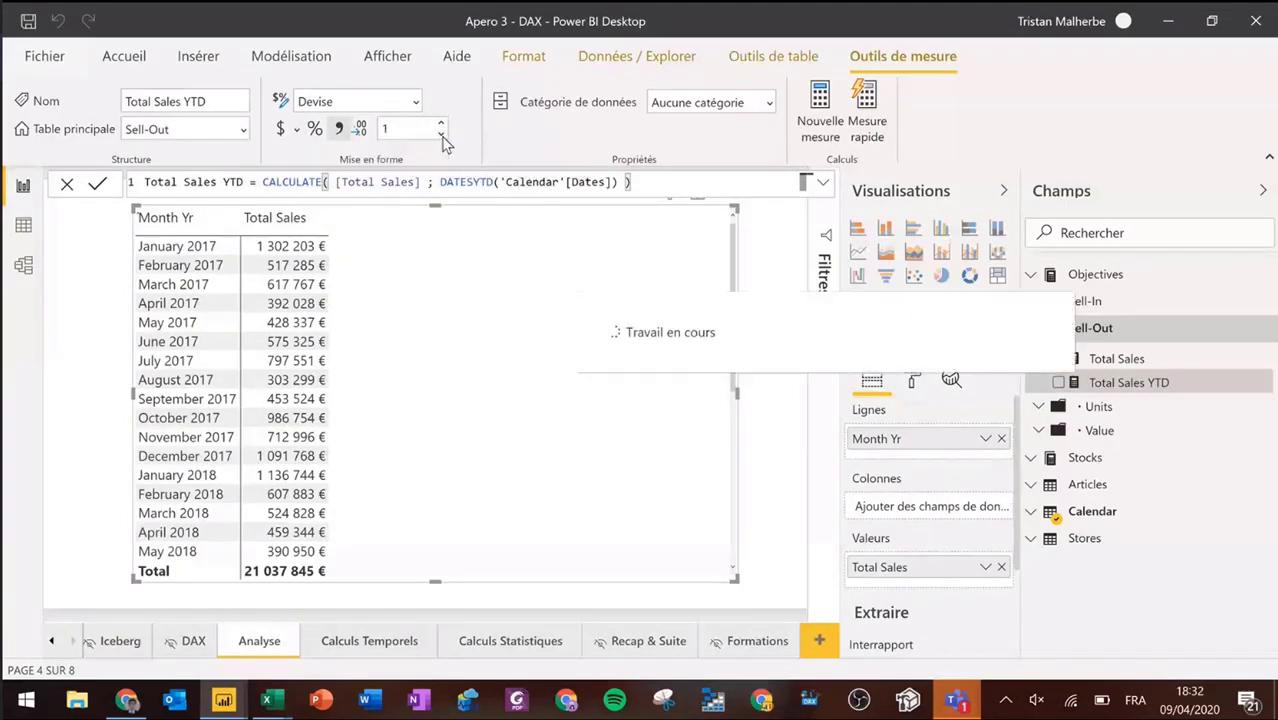
pyautogui.click(441, 136)
# Step: Add Total Sales YTD to the matrix and compare its April 2017 value with the January to April 2017 monthly sales
pyautogui.click(1062, 388)
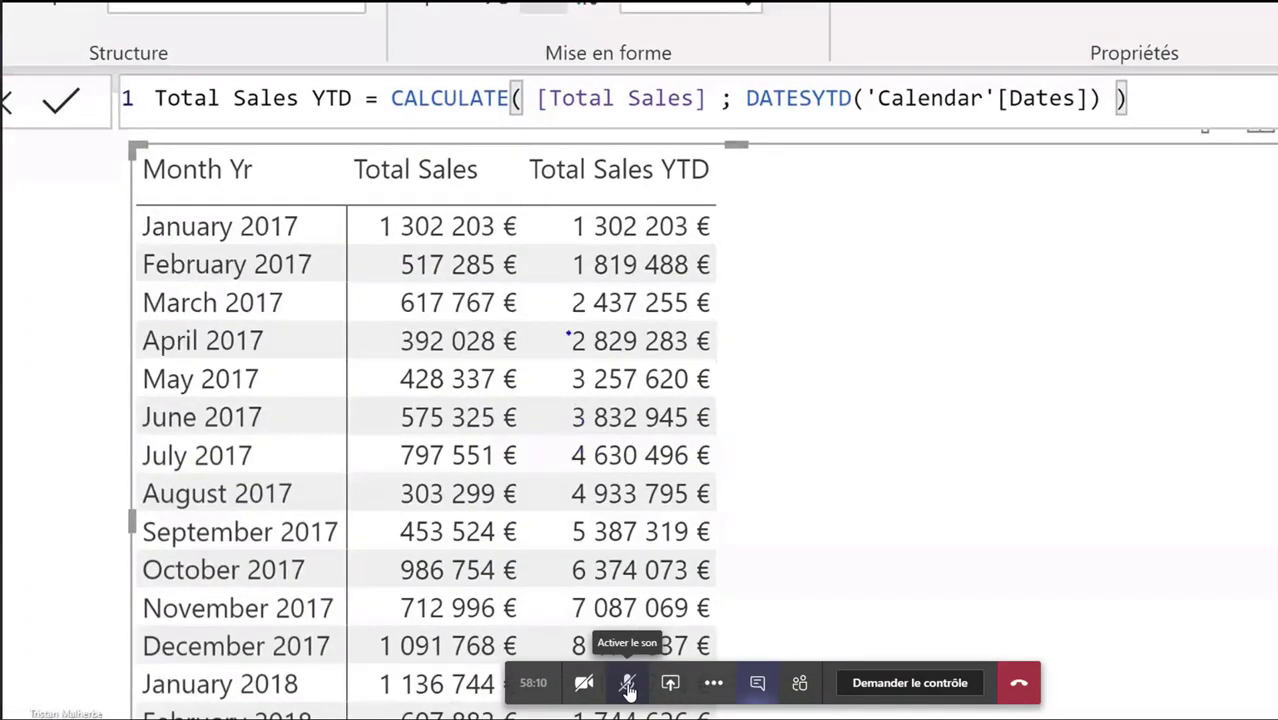
pyautogui.moveTo(565, 323)
pyautogui.mouseDown()
pyautogui.moveTo(605, 347)
pyautogui.moveTo(727, 359)
pyautogui.mouseUp()
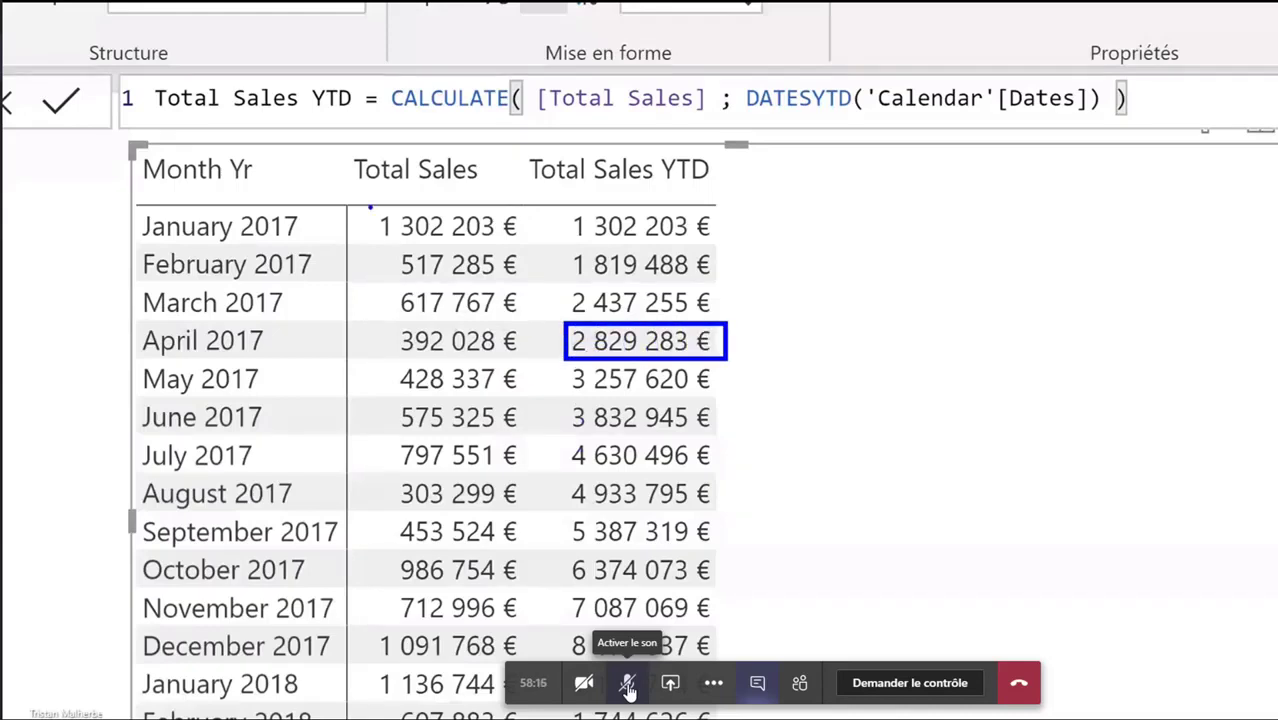
pyautogui.moveTo(147, 353); pyautogui.dragTo(249, 356)
pyautogui.moveTo(369, 197); pyautogui.dragTo(530, 359)
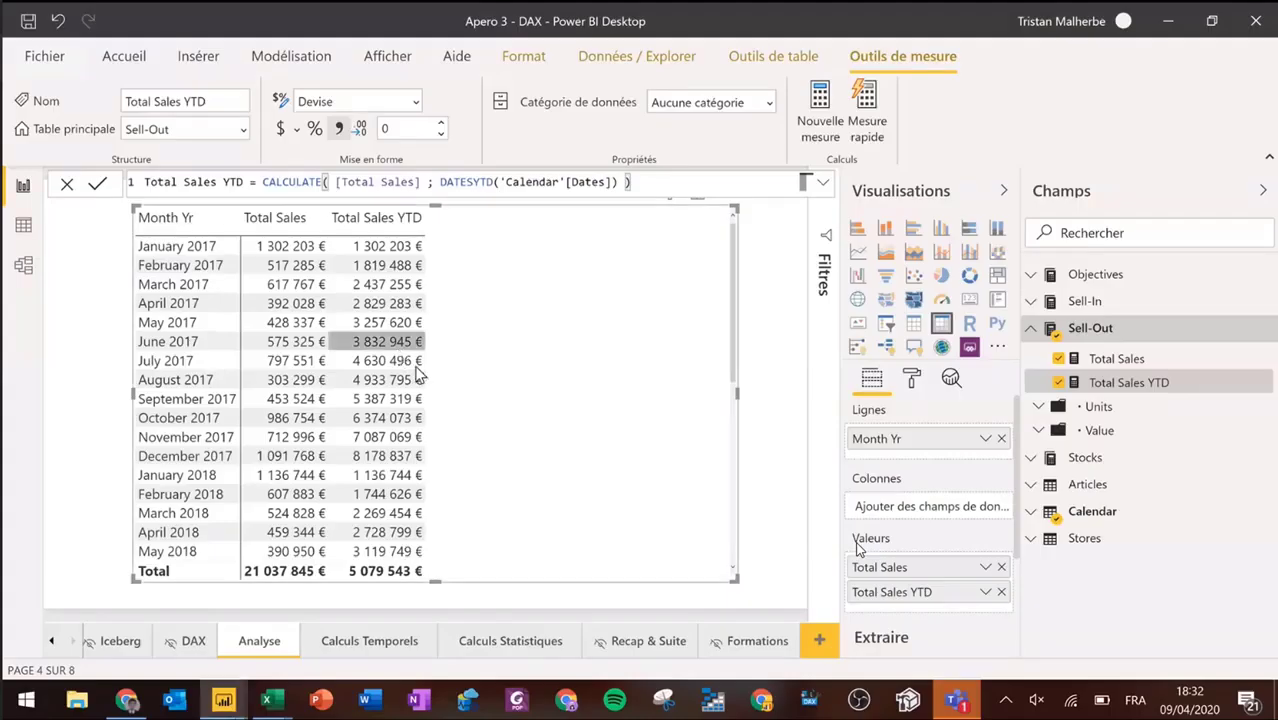
pyautogui.scroll(-3, 633, 620)
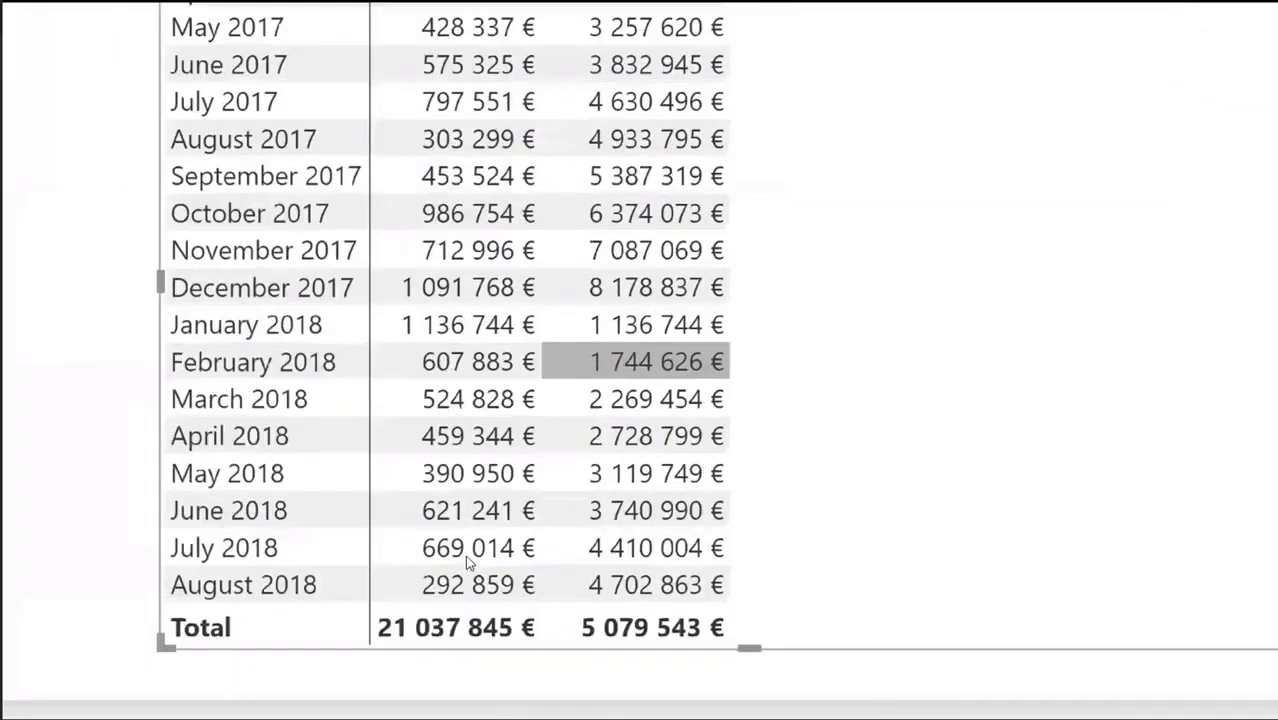
pyautogui.moveTo(350, 443); pyautogui.dragTo(415, 466)
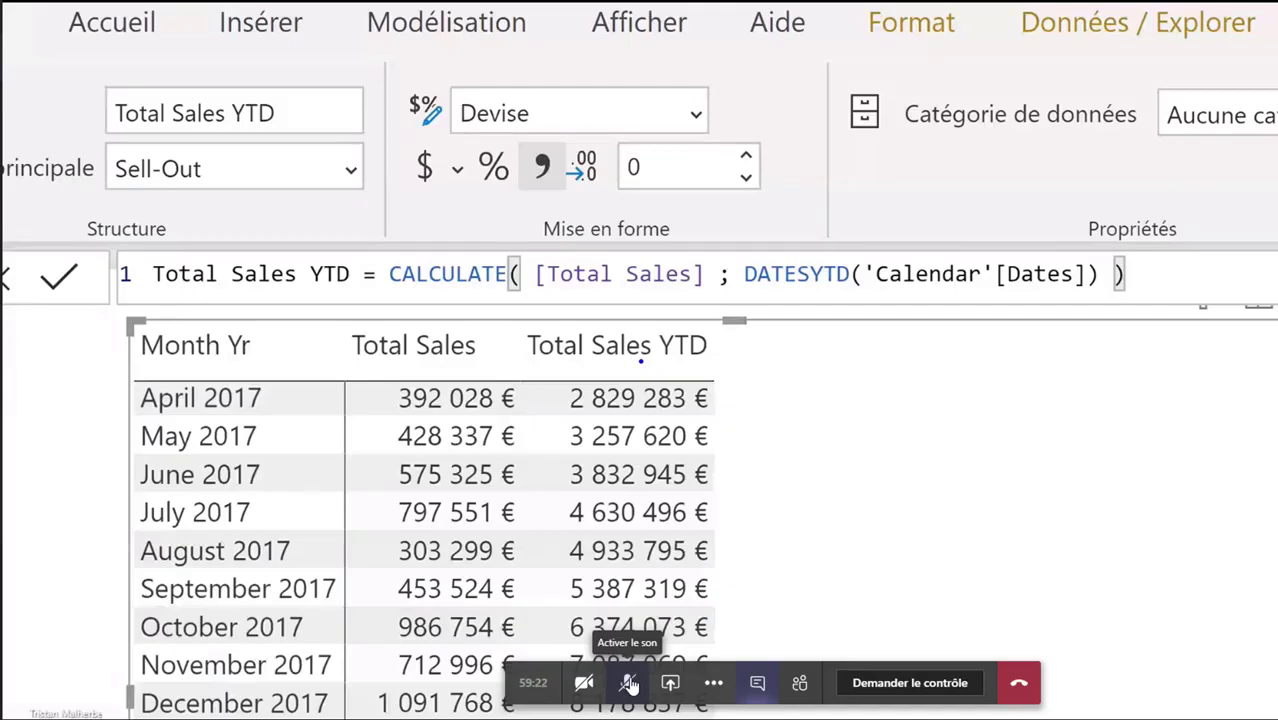
# Step: Move the matrix slightly towards the page's upper-left corner and reopen the Total Sales YTD measure's formula
pyautogui.click(630, 683)
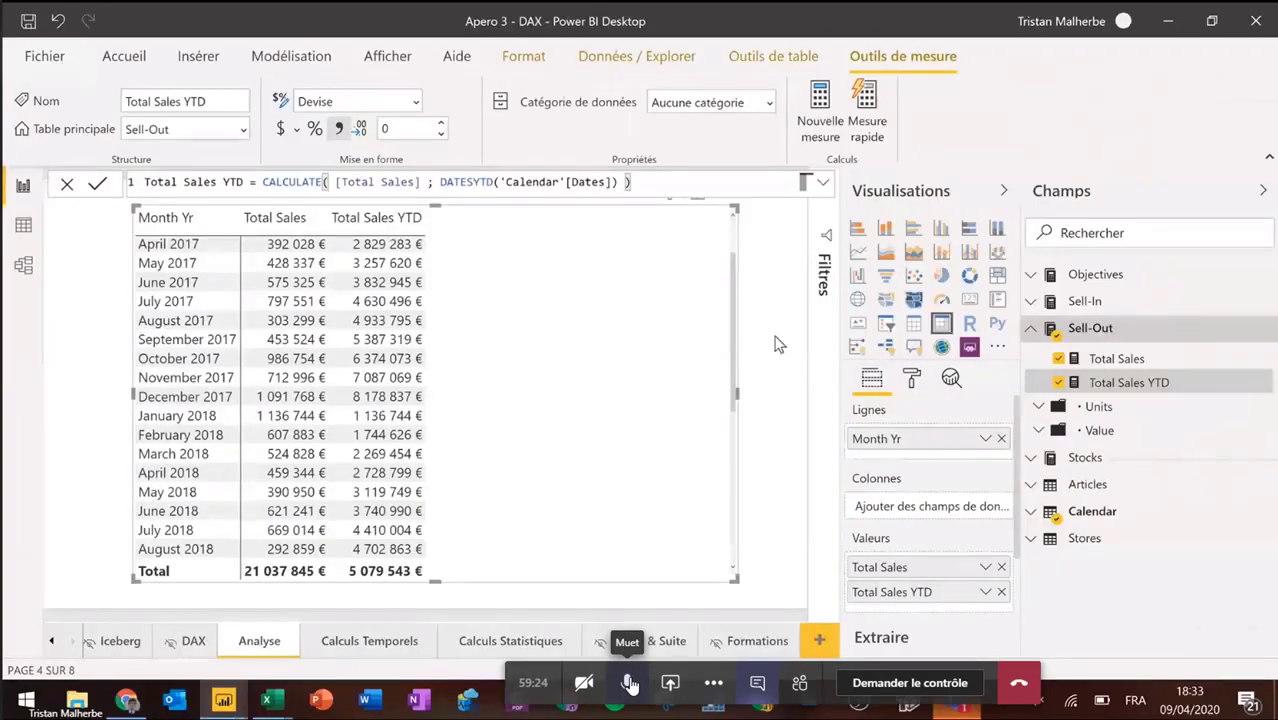
pyautogui.click(775, 341)
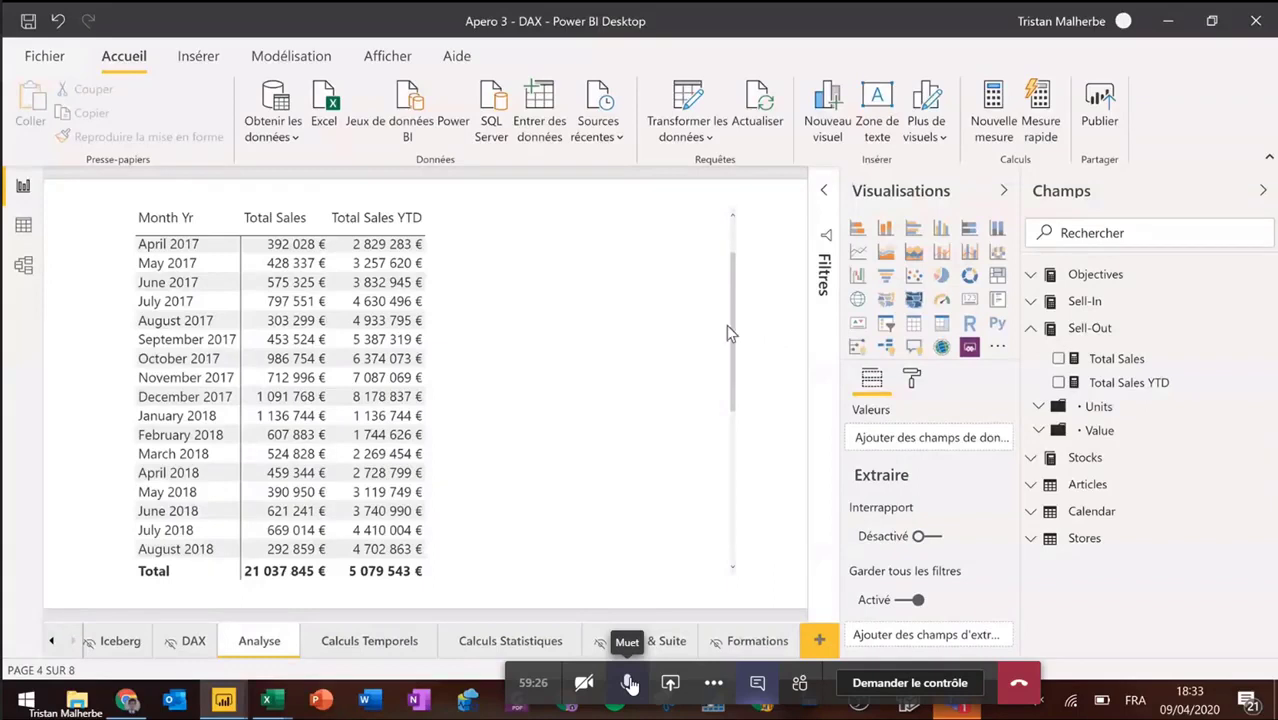
pyautogui.click(632, 308)
pyautogui.moveTo(632, 308)
pyautogui.mouseDown()
pyautogui.moveTo(615, 311)
pyautogui.moveTo(622, 301)
pyautogui.mouseUp()
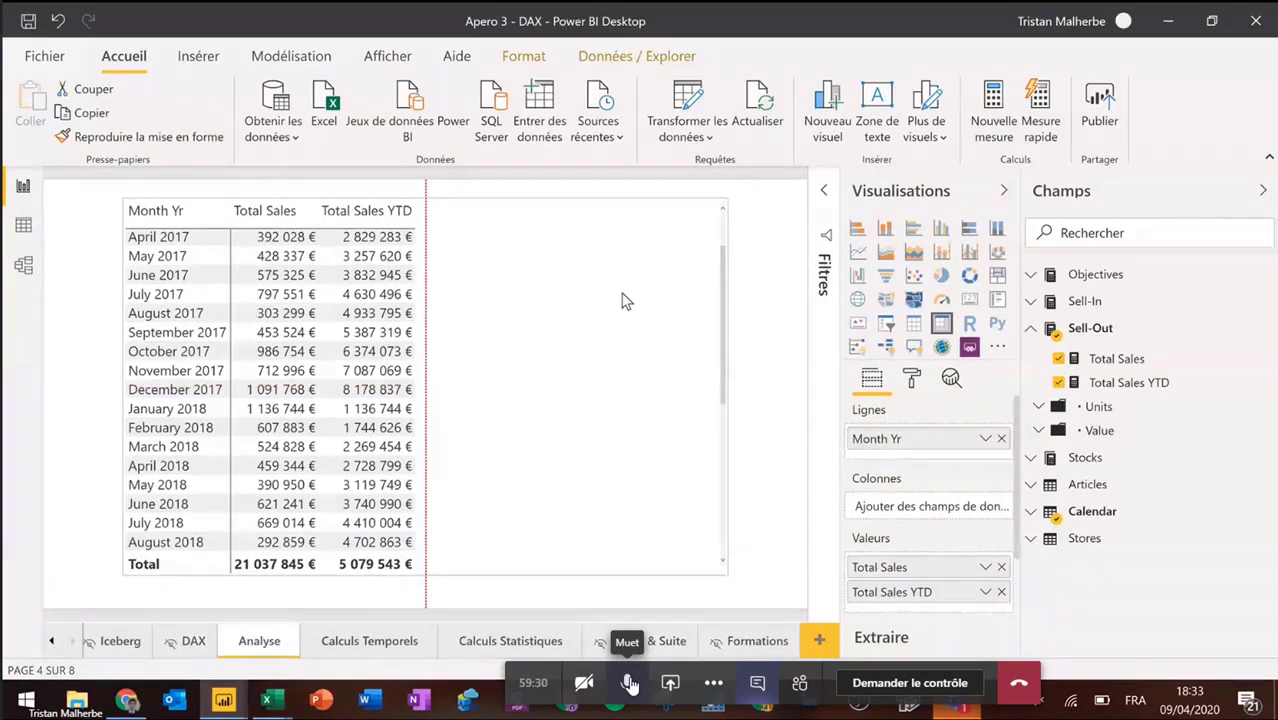
pyautogui.click(1126, 386)
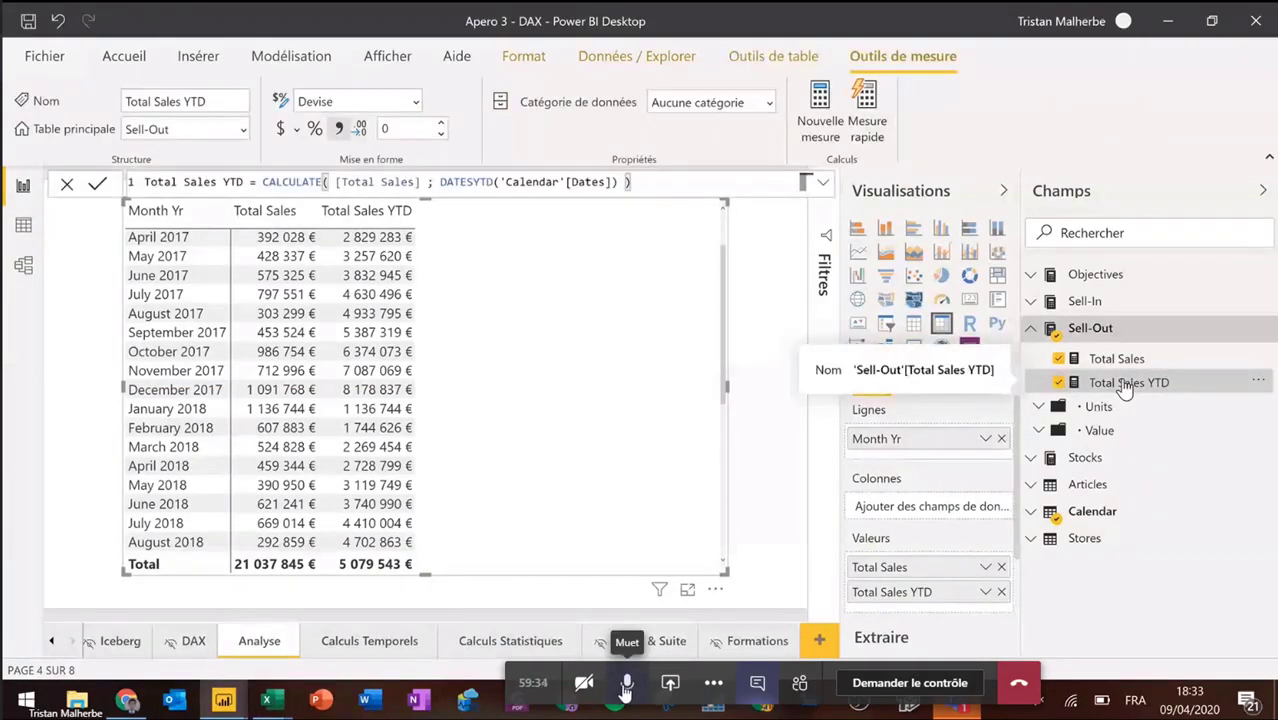
pyautogui.click(628, 686)
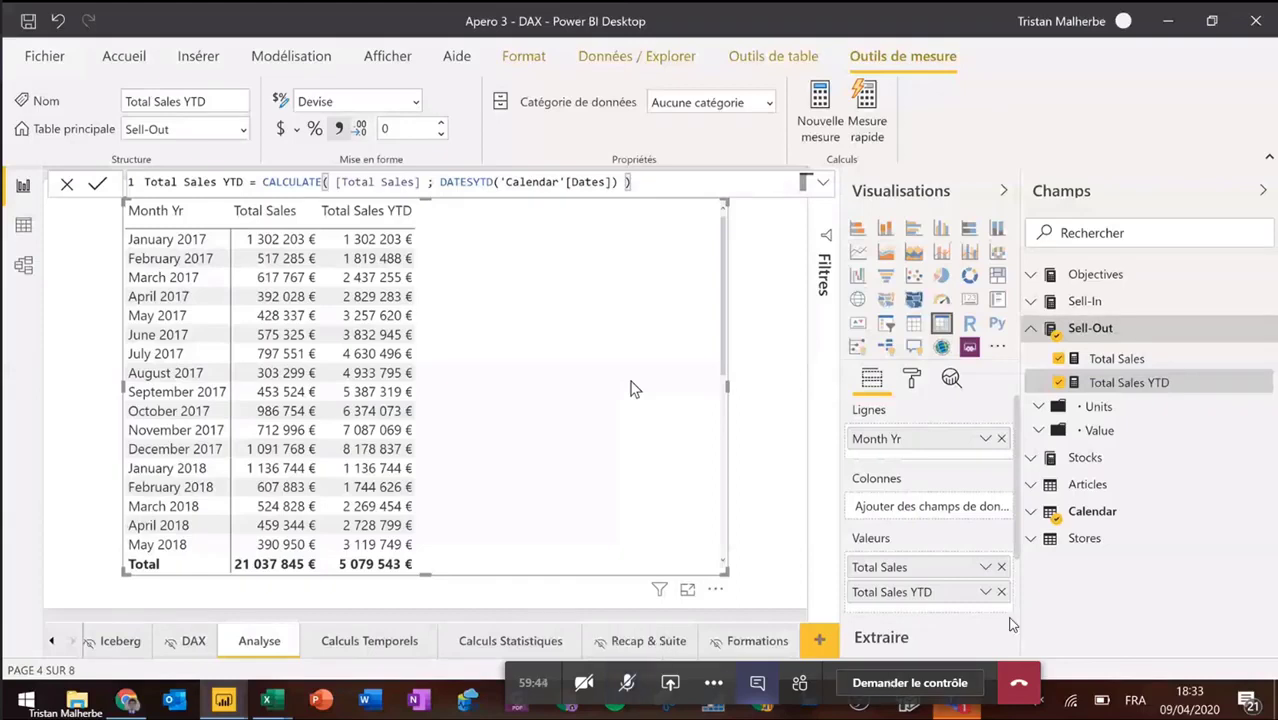
# Step: Remove Total Sales from the matrix values and look through the monthly Total Sales YTD figures
pyautogui.click(1001, 567)
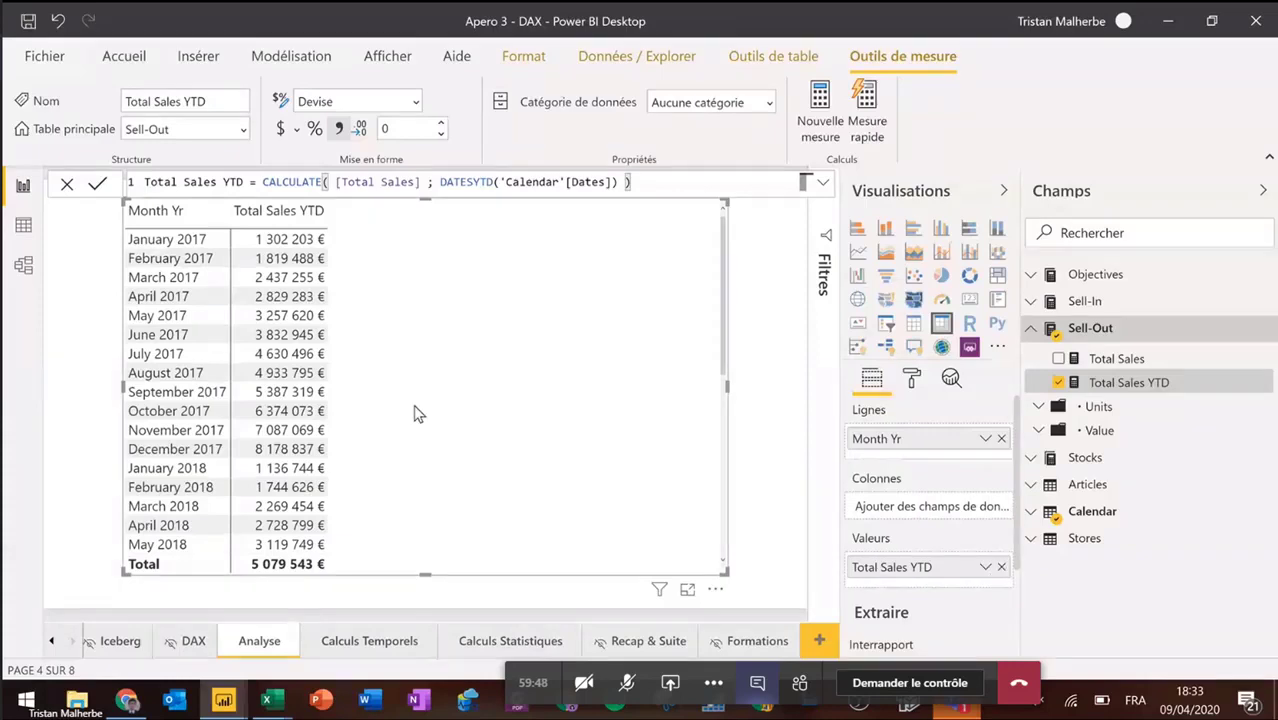
pyautogui.scroll(-3, 505, 408)
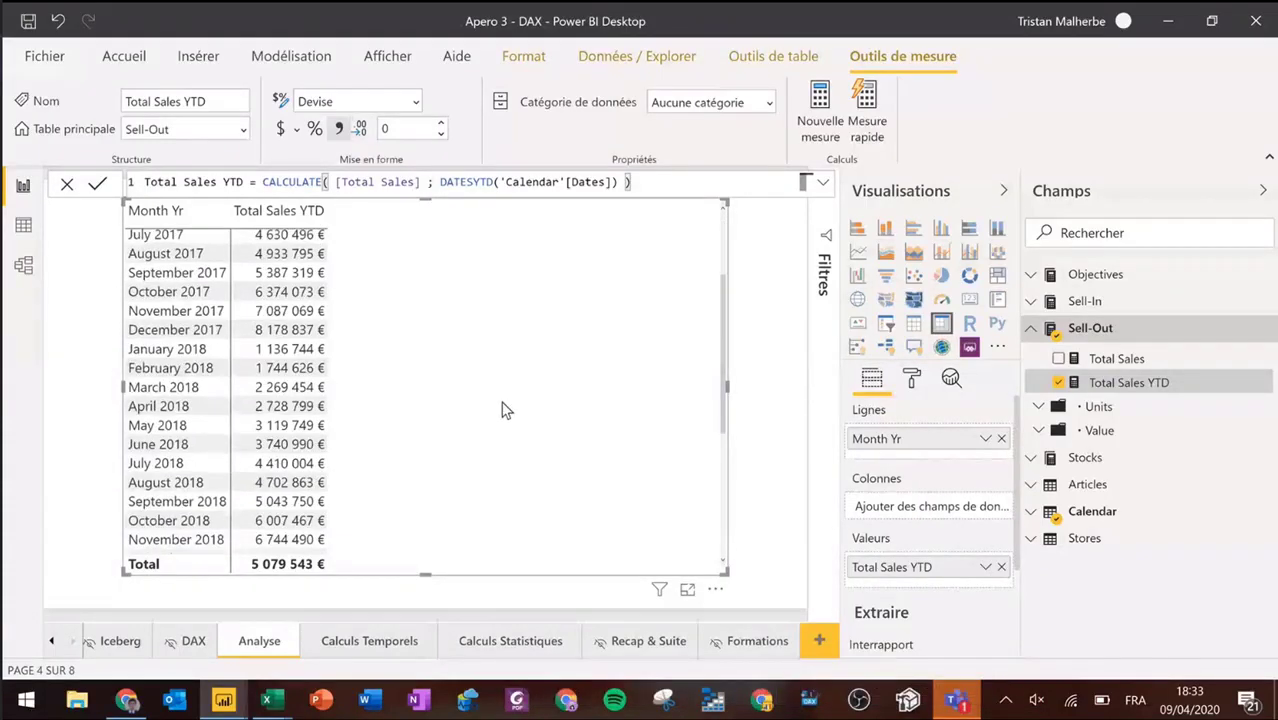
pyautogui.scroll(3, 505, 410)
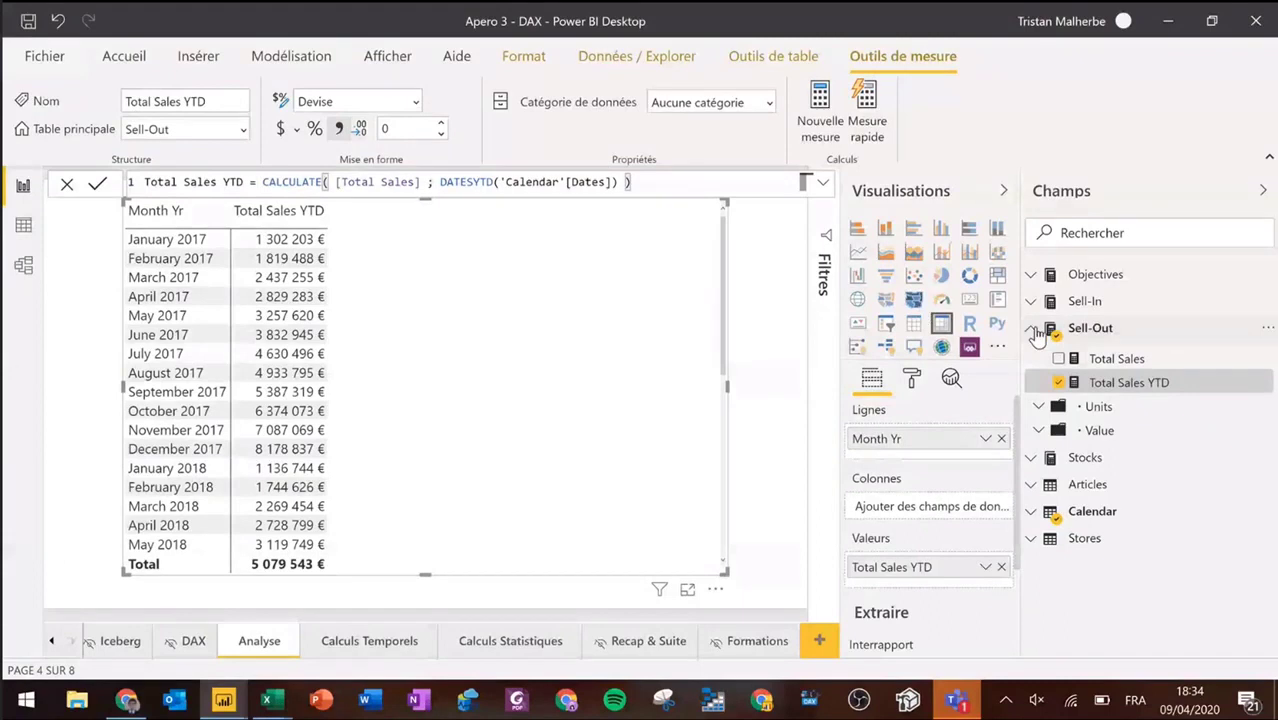
# Step: Split the matrix into columns by the Brand field of the Articles table
pyautogui.click(1035, 332)
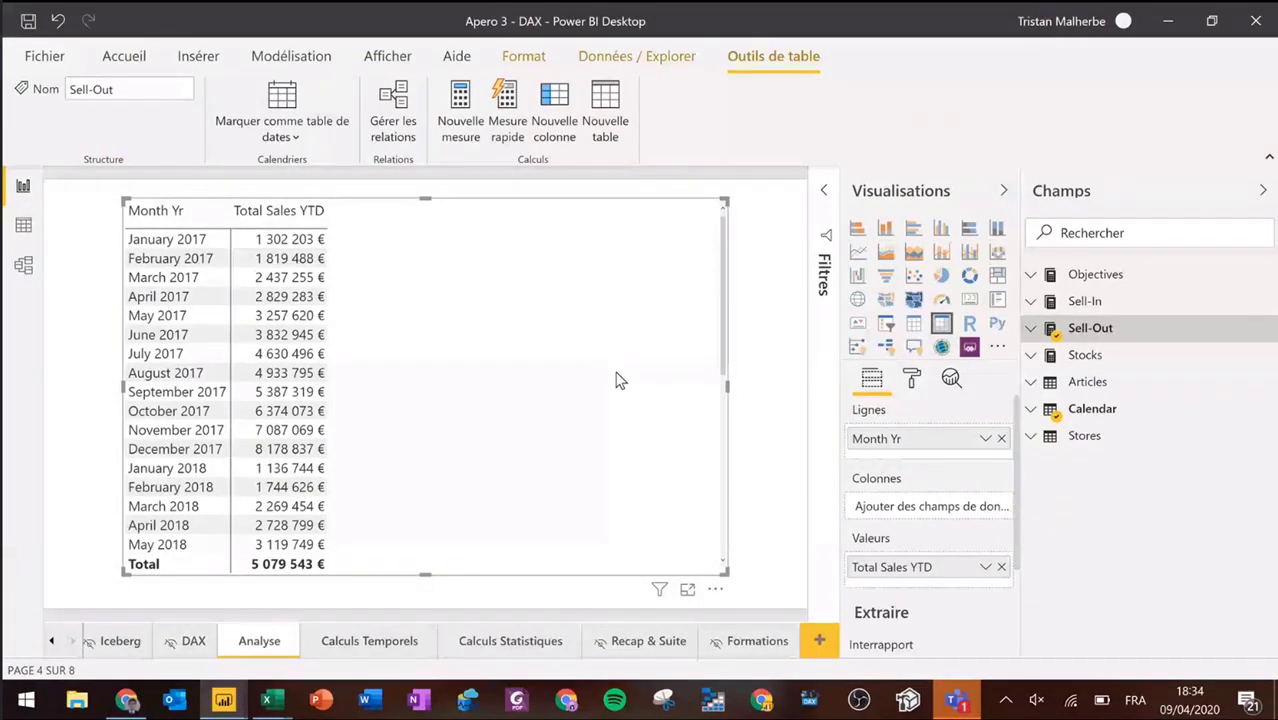
pyautogui.click(1033, 385)
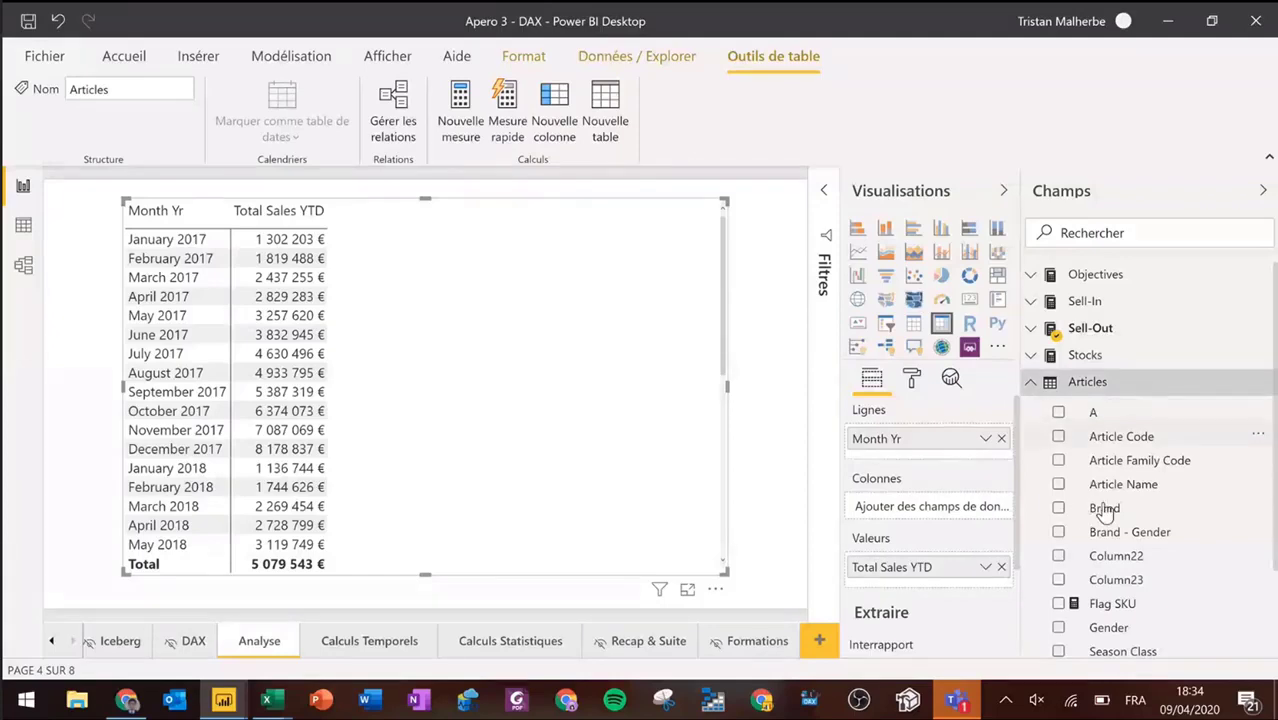
pyautogui.moveTo(1102, 508); pyautogui.dragTo(935, 512)
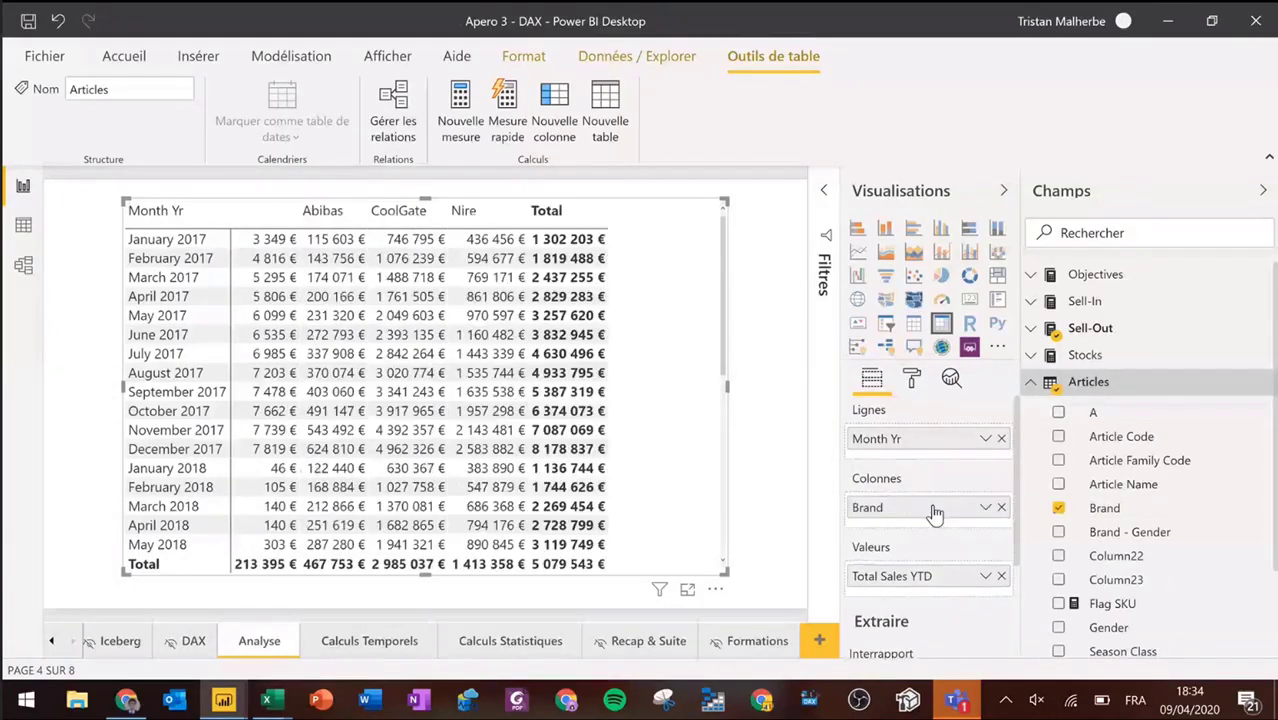
# Step: Add a Brand filter to all pages that excludes the blank (Vide) value, and collapse the side panes
pyautogui.click(826, 204)
pyautogui.moveTo(1090, 510); pyautogui.dragTo(750, 582)
pyautogui.scroll(-1, 771, 575)
pyautogui.click(734, 544)
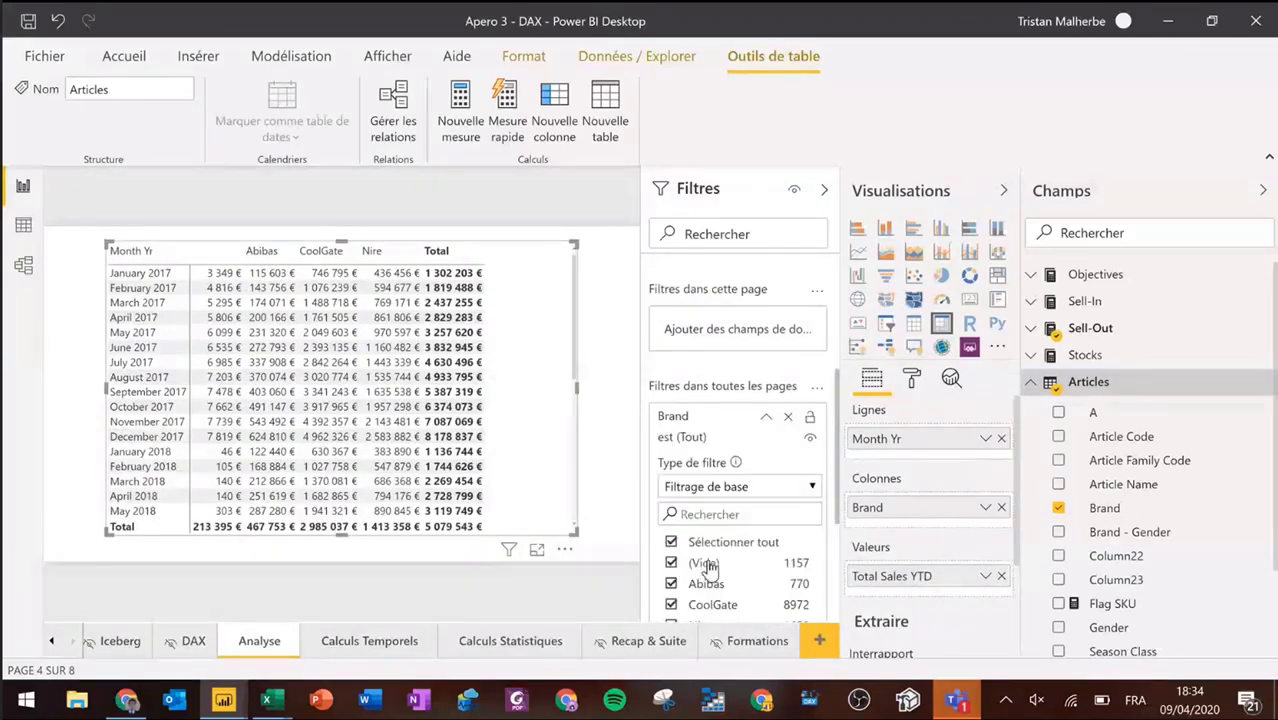
pyautogui.click(707, 563)
pyautogui.click(825, 190)
pyautogui.click(1004, 190)
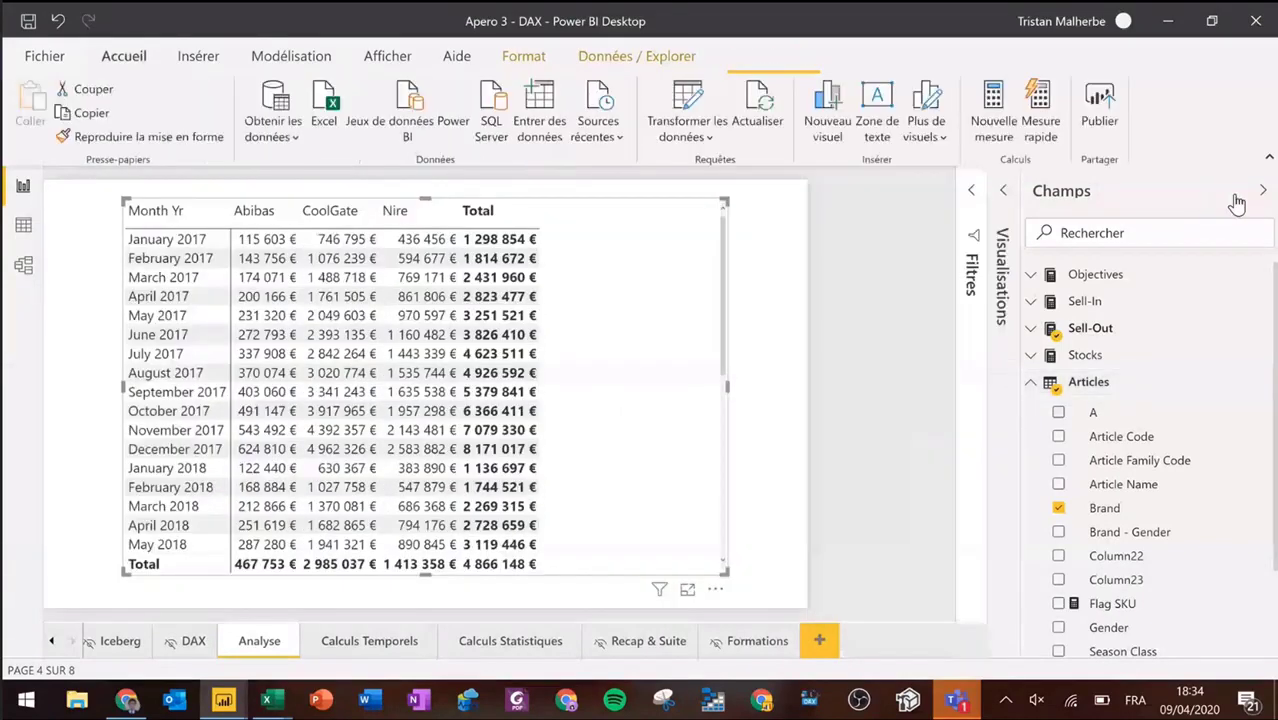
pyautogui.click(1262, 190)
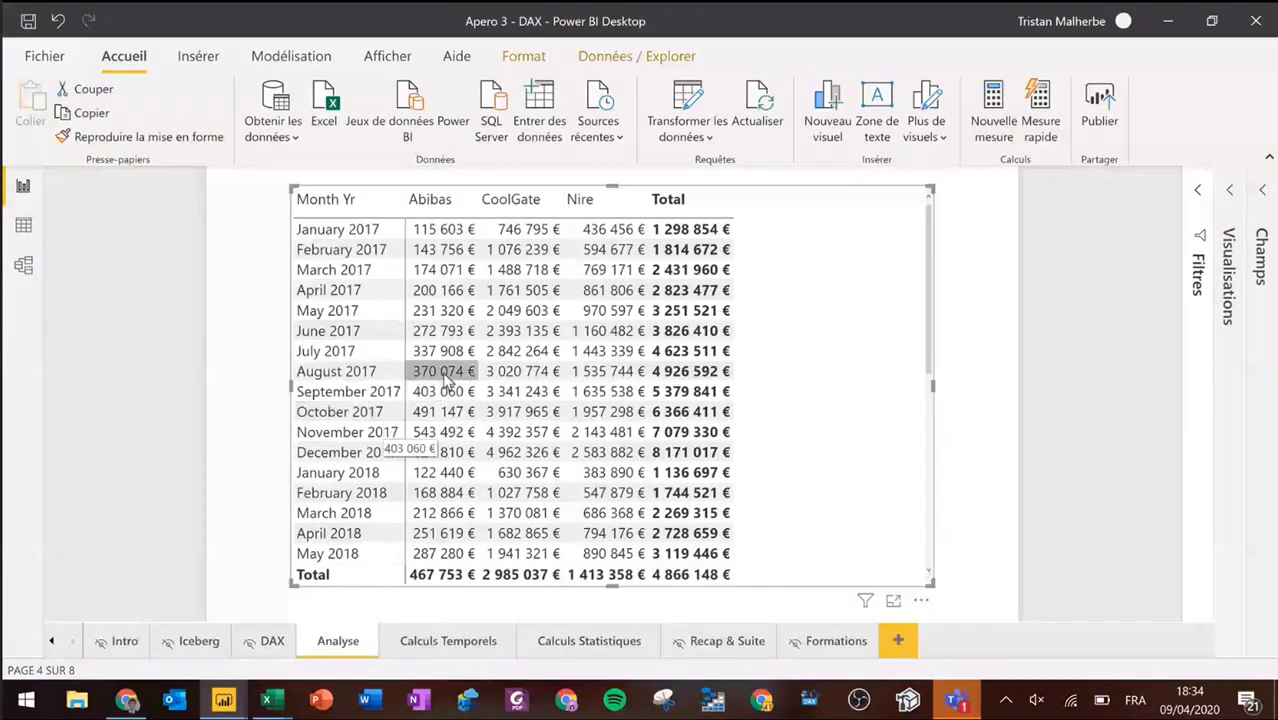
# Step: Display the fields of the Sell-Out table and review the Total Sales YTD measure's formula
pyautogui.click(1262, 240)
pyautogui.click(1033, 331)
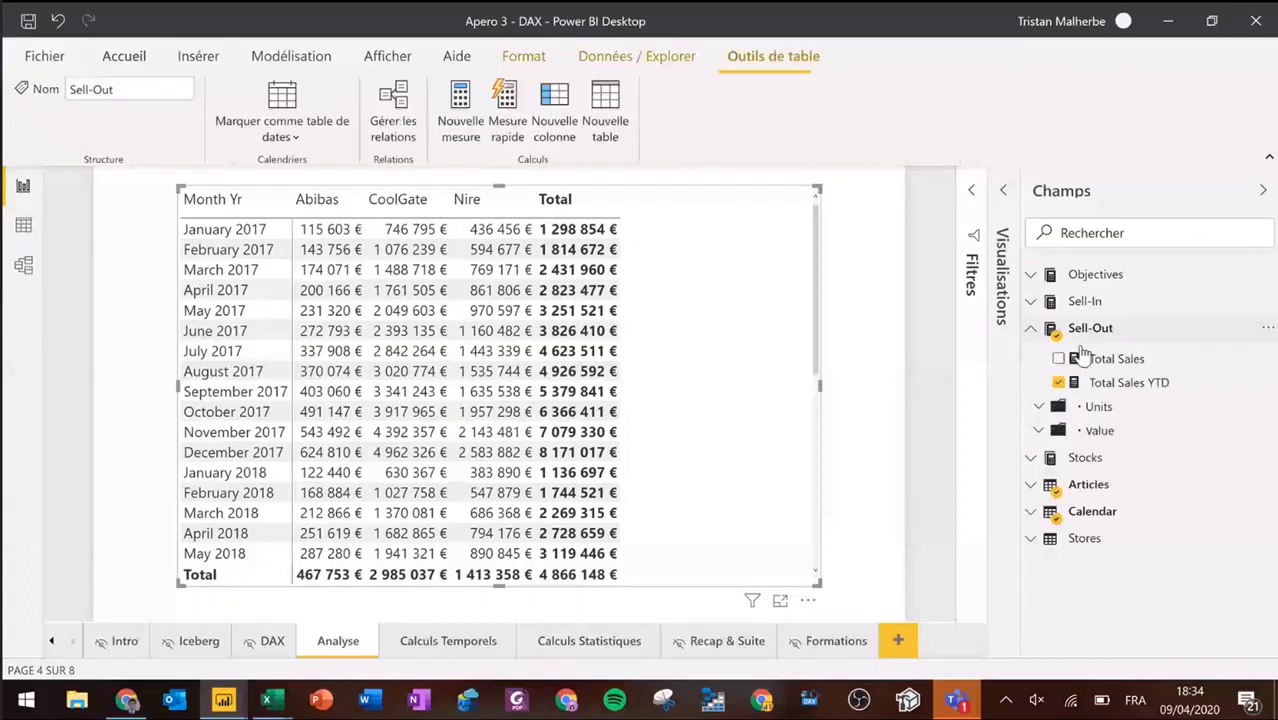
pyautogui.click(1118, 385)
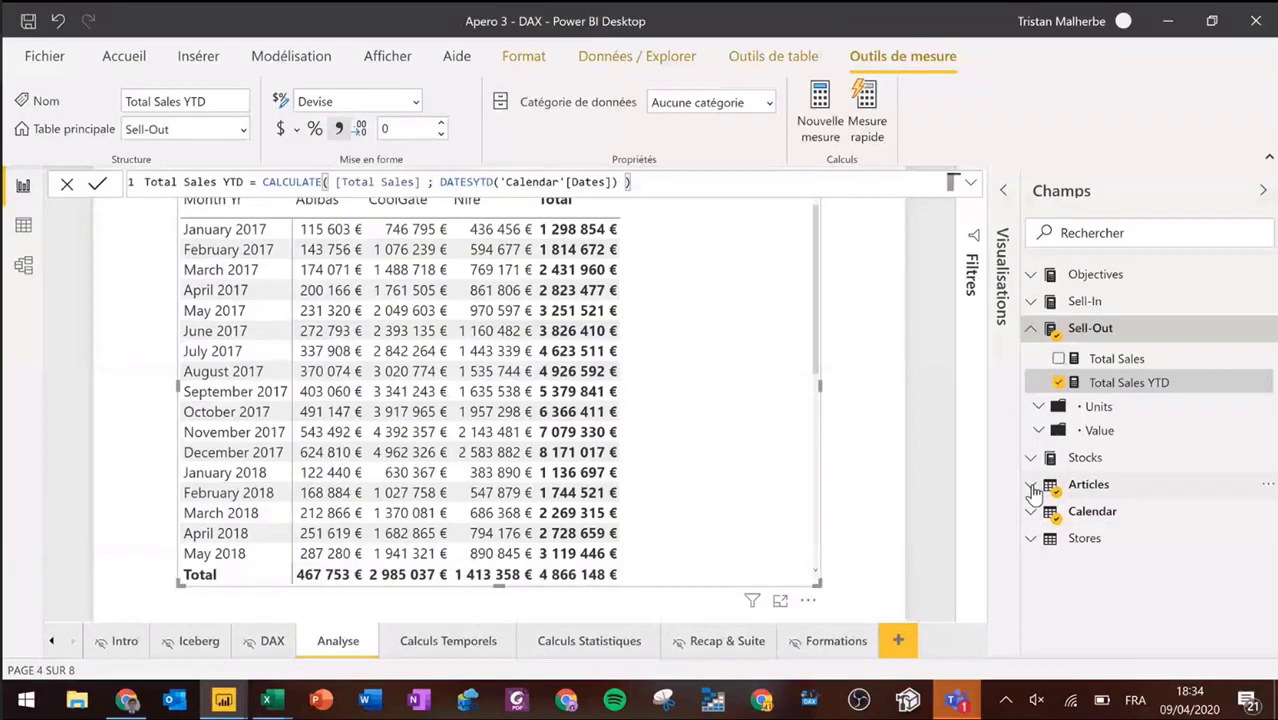
# Step: Remove the Brand field from the matrix columns, leaving no Articles field selected
pyautogui.click(1033, 490)
pyautogui.scroll(-2, 1060, 505)
pyautogui.click(1058, 512)
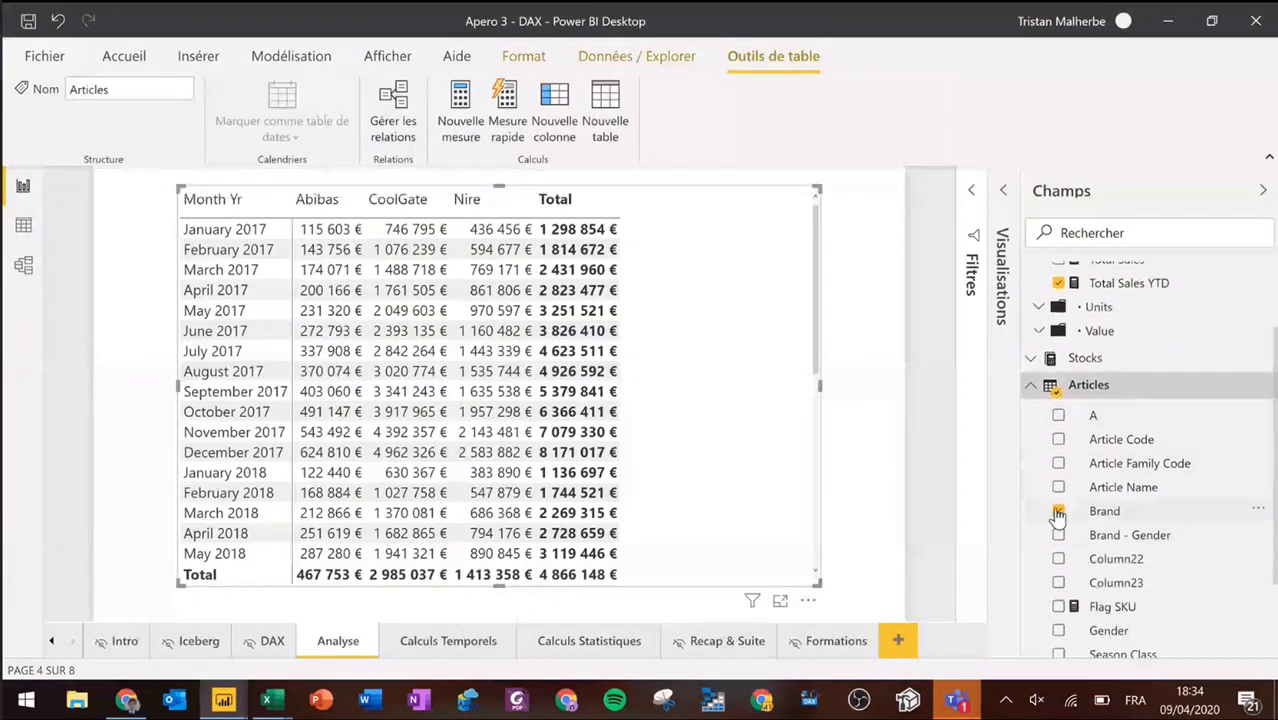
pyautogui.click(1058, 512)
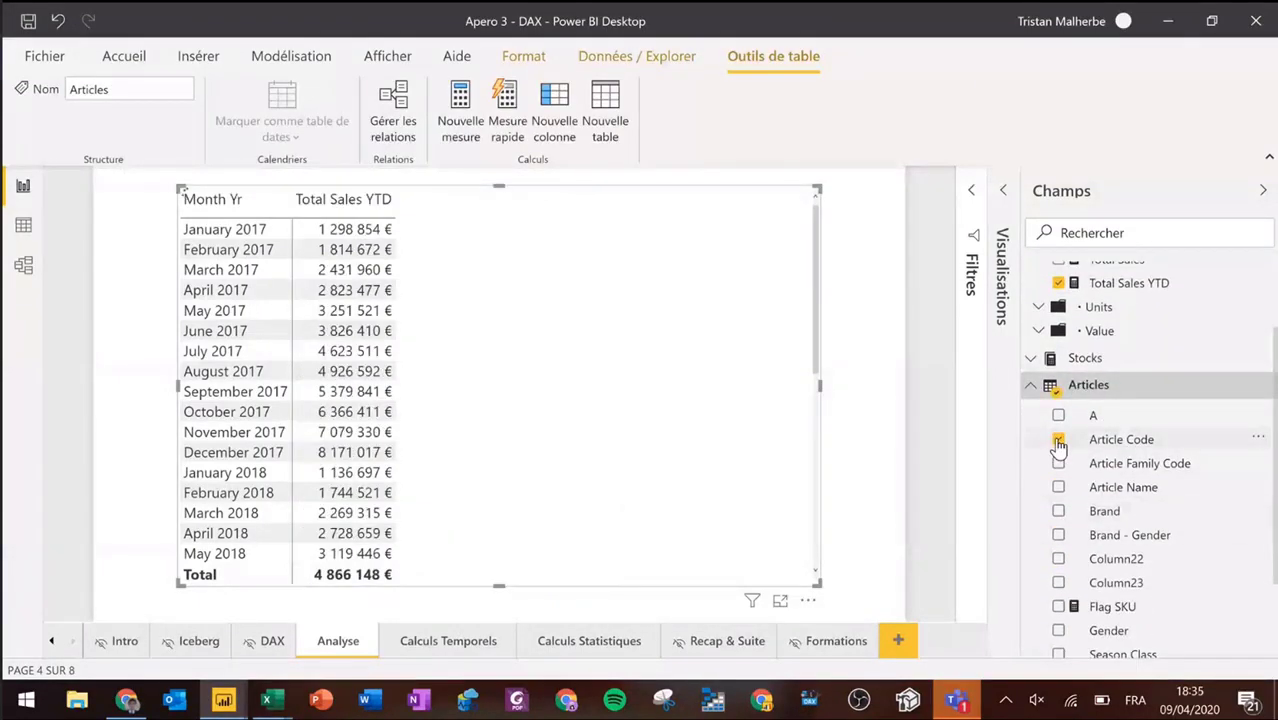
pyautogui.click(1058, 440)
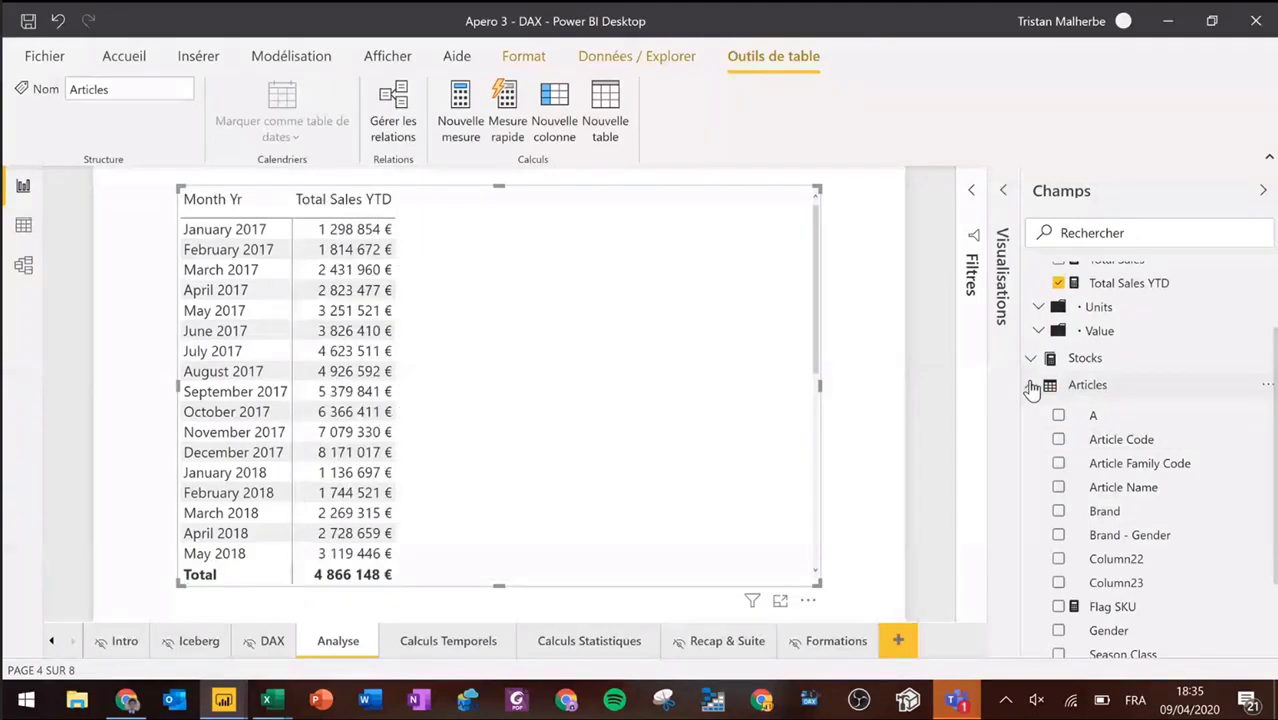
# Step: Inspect the Stores table's fields, the Total Sales YTD formula and the relationships in the Sell-Out - Objectives model diagram
pyautogui.click(1031, 388)
pyautogui.click(1031, 538)
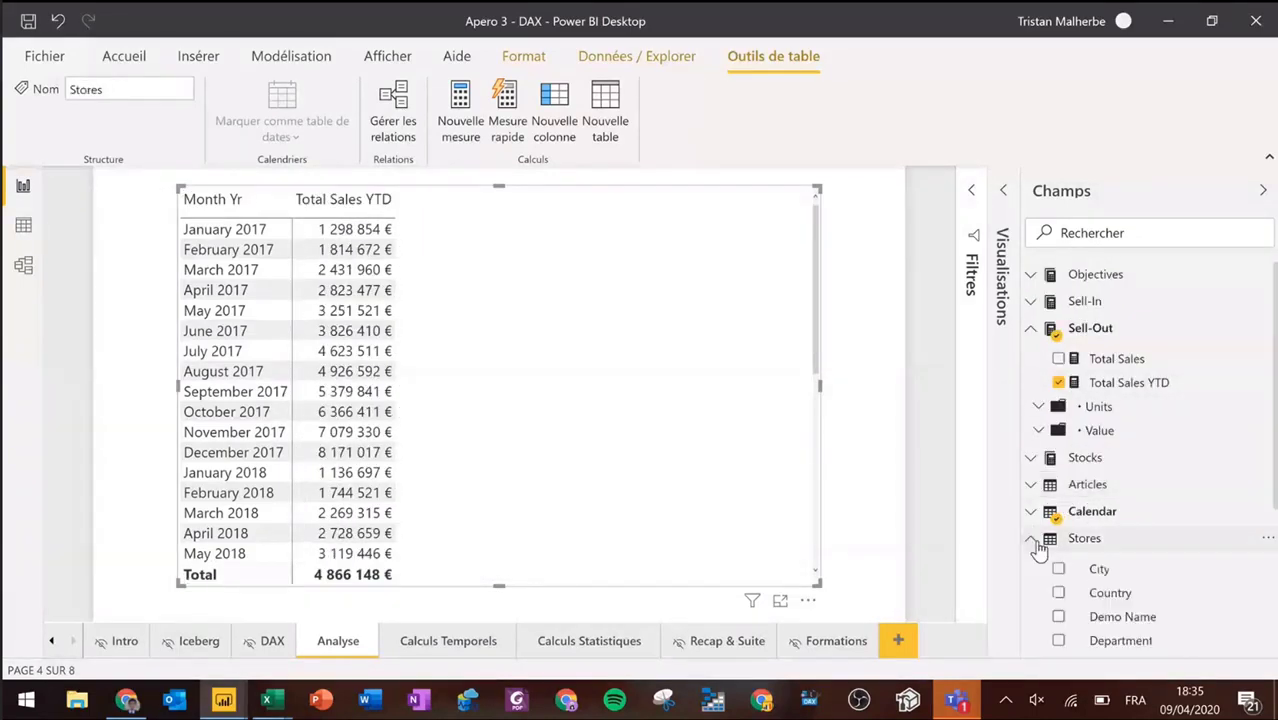
pyautogui.click(1104, 384)
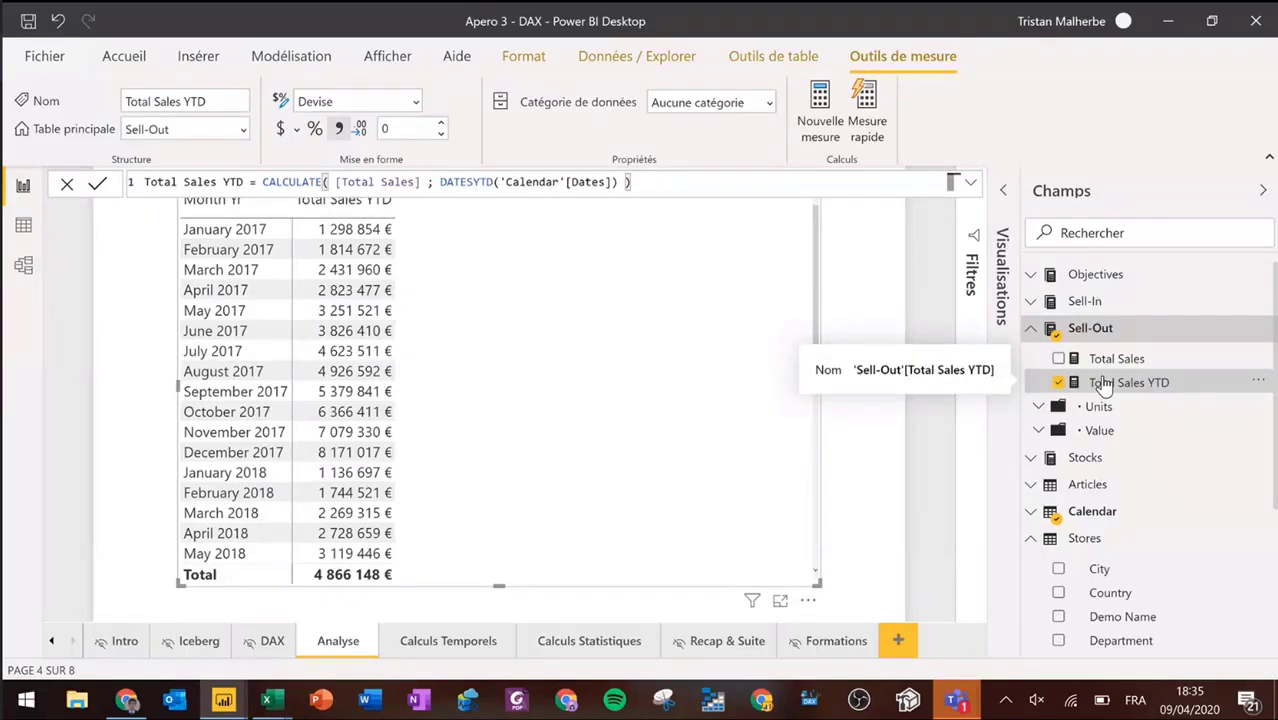
pyautogui.click(23, 265)
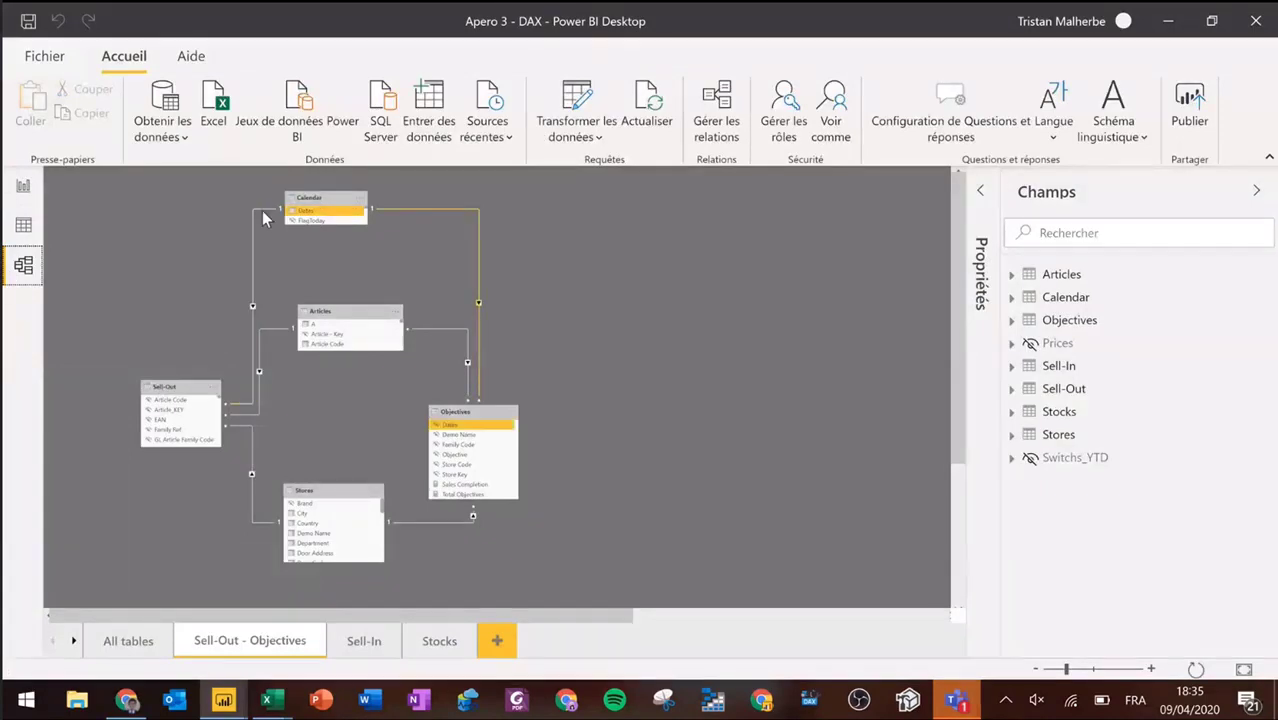
pyautogui.click(23, 186)
# Step: Add "31/03" as the year-end date argument of DATESYTD in the Total Sales YTD measure and commit the formula
pyautogui.click(1120, 386)
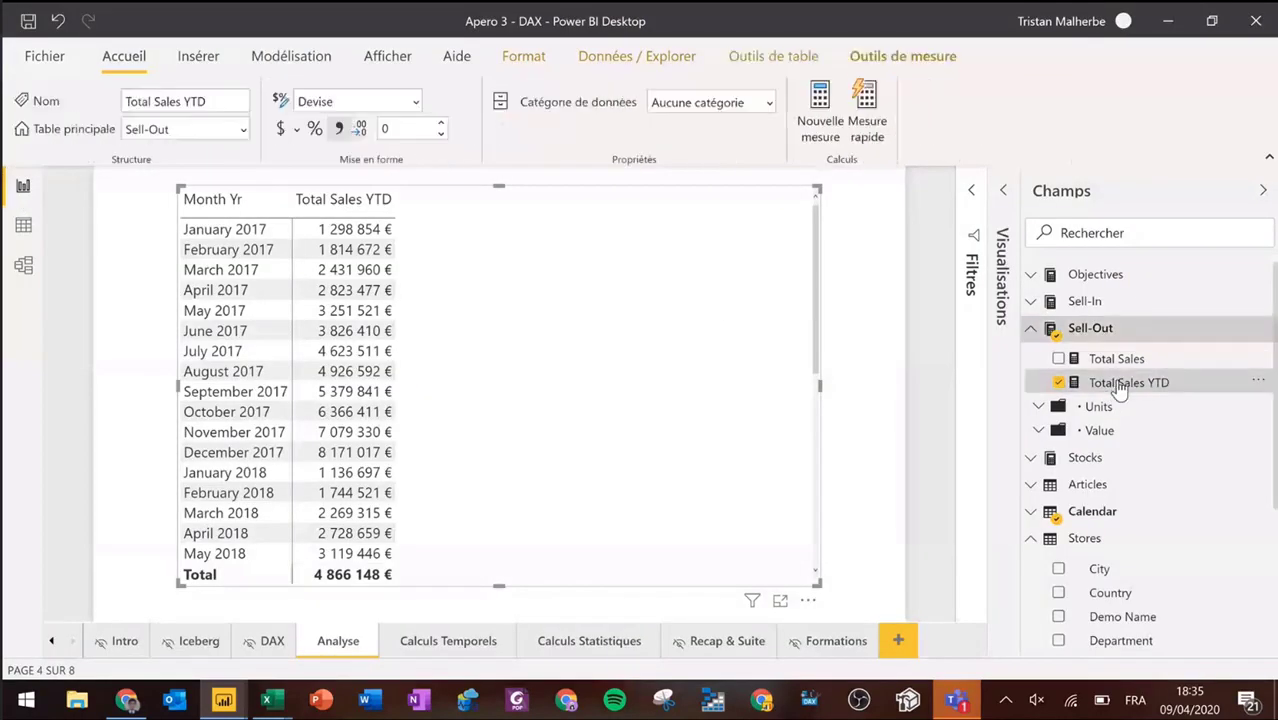
pyautogui.press('BackSpace')
pyautogui.press('BackSpace')
pyautogui.press('BackSpace')
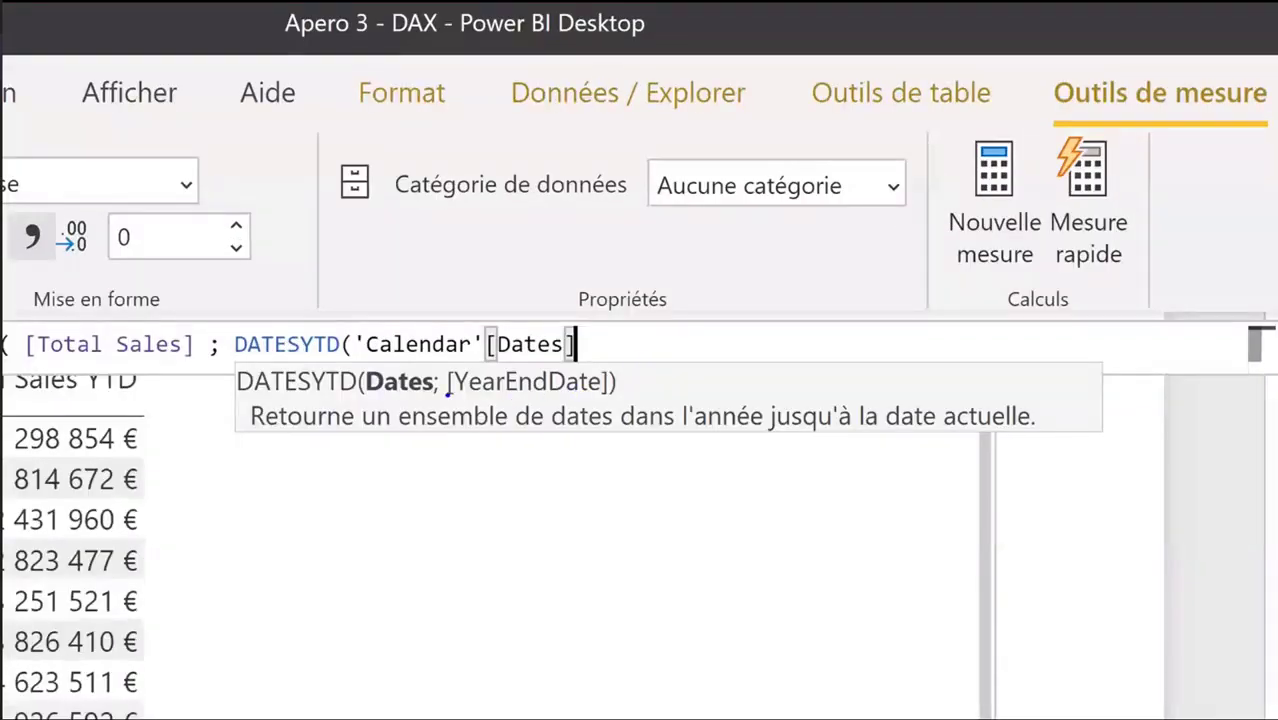
pyautogui.moveTo(449, 401); pyautogui.dragTo(615, 401)
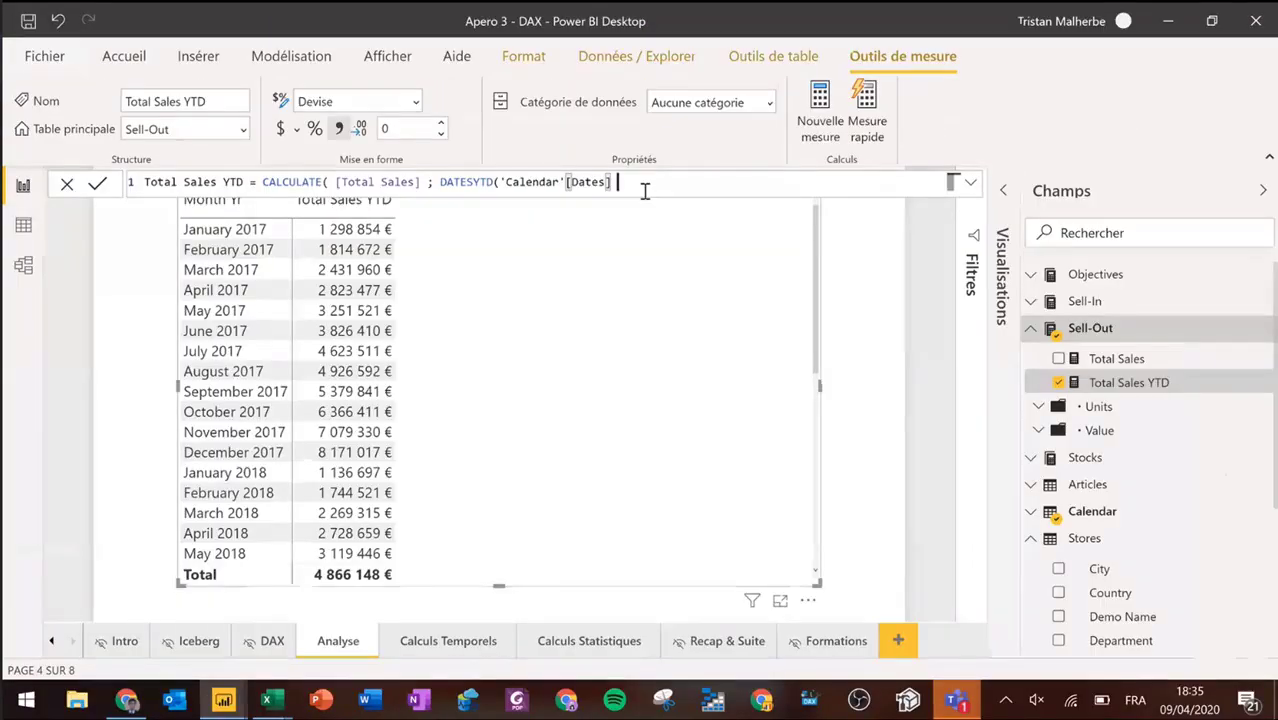
pyautogui.write('; ')
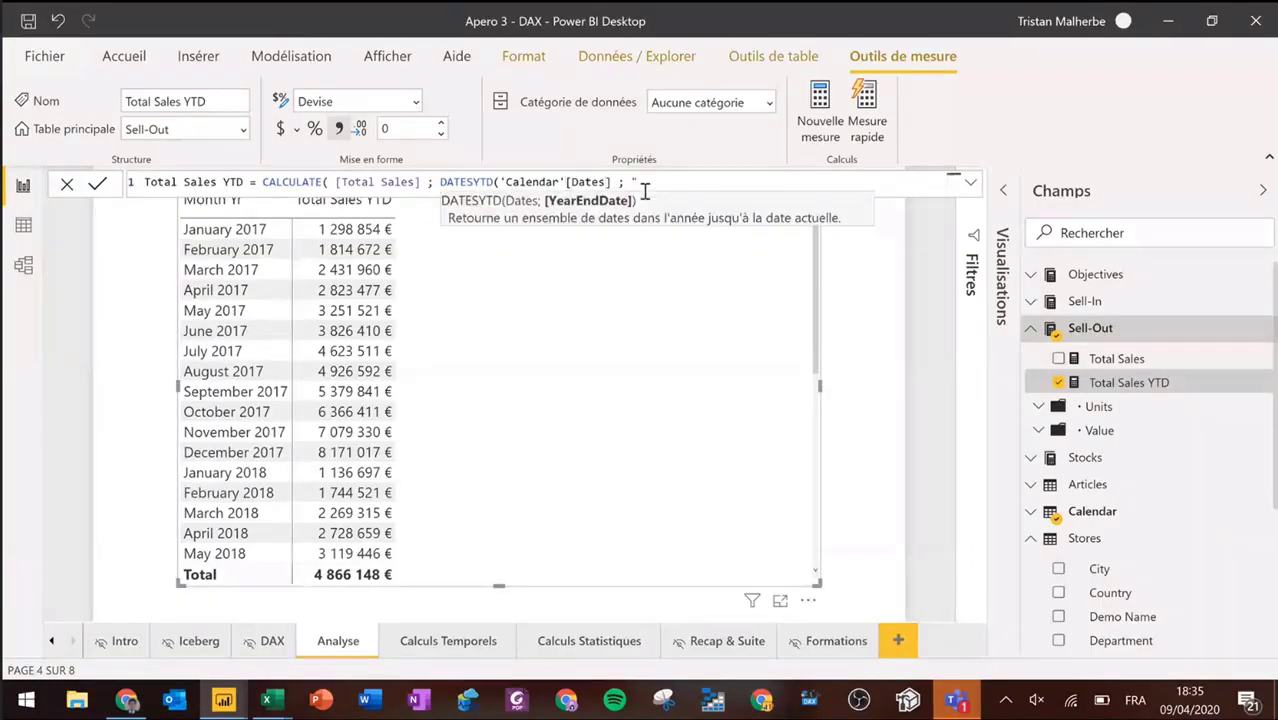
pyautogui.write('"31/03") )')
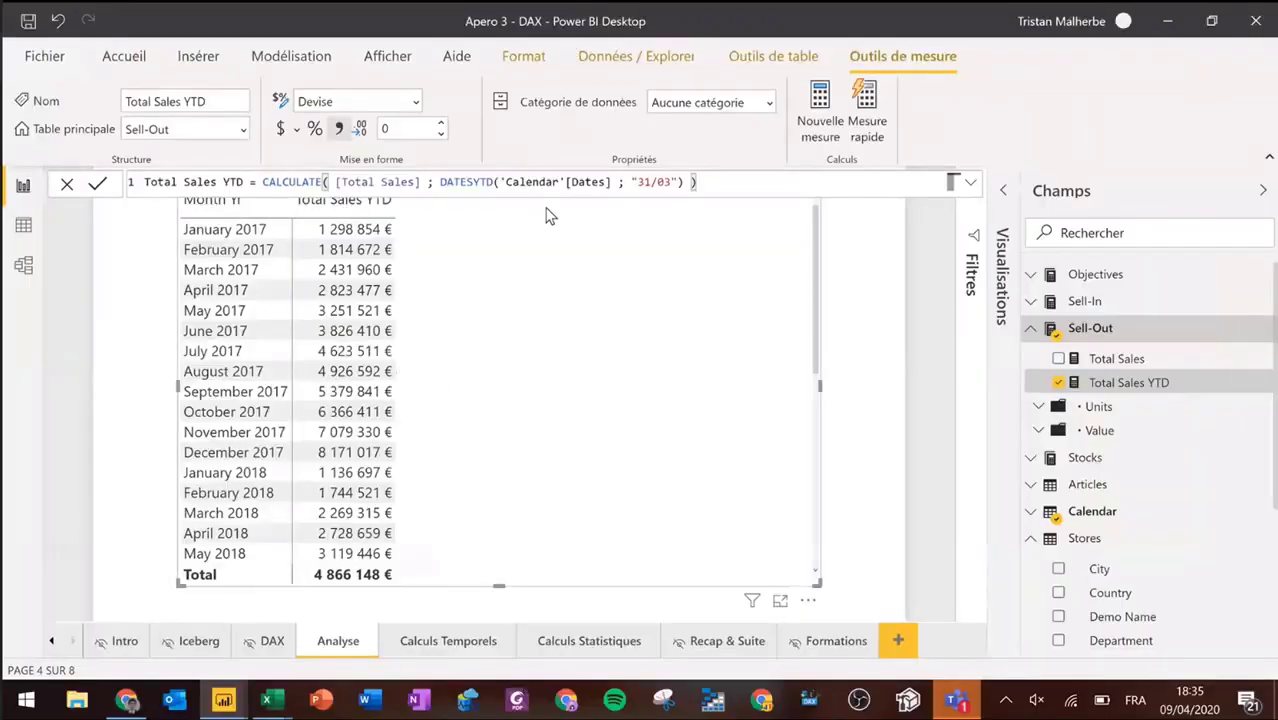
pyautogui.press('Return')
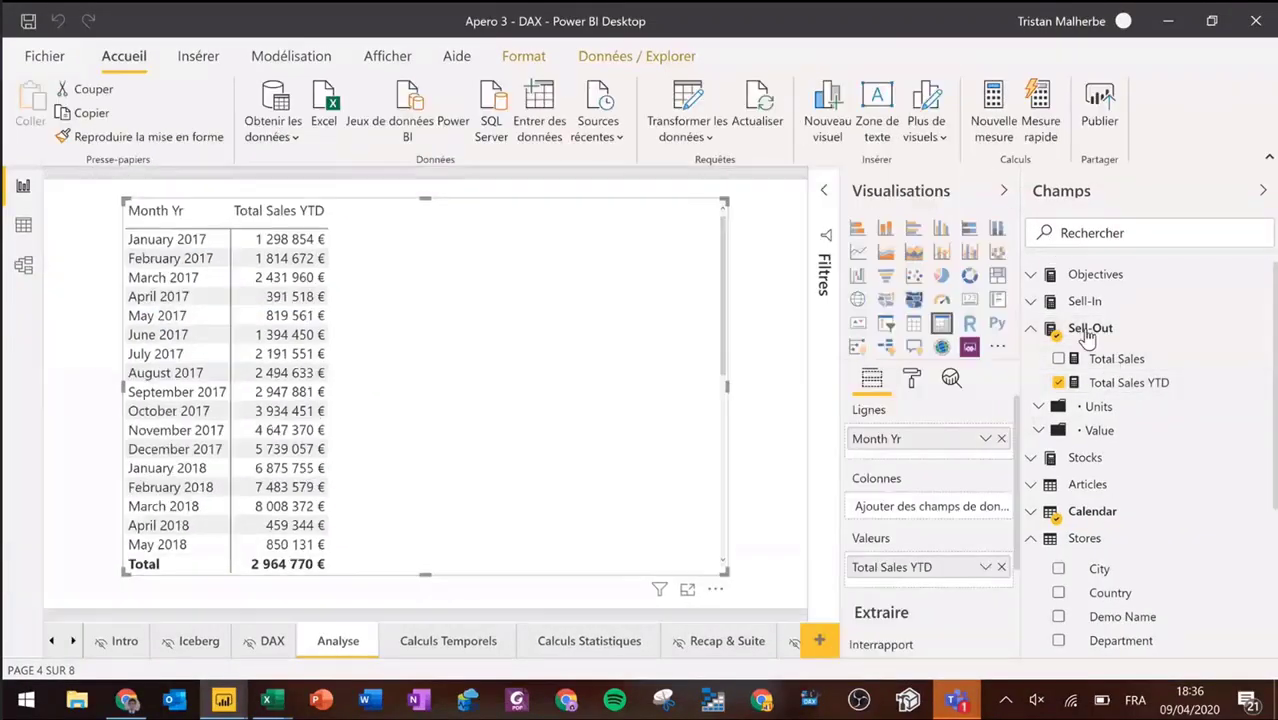
# Step: Add Total Sales ahead of Total Sales YTD in the matrix values and compare both measures from April 2017 onward
pyautogui.moveTo(1100, 358); pyautogui.dragTo(938, 566)
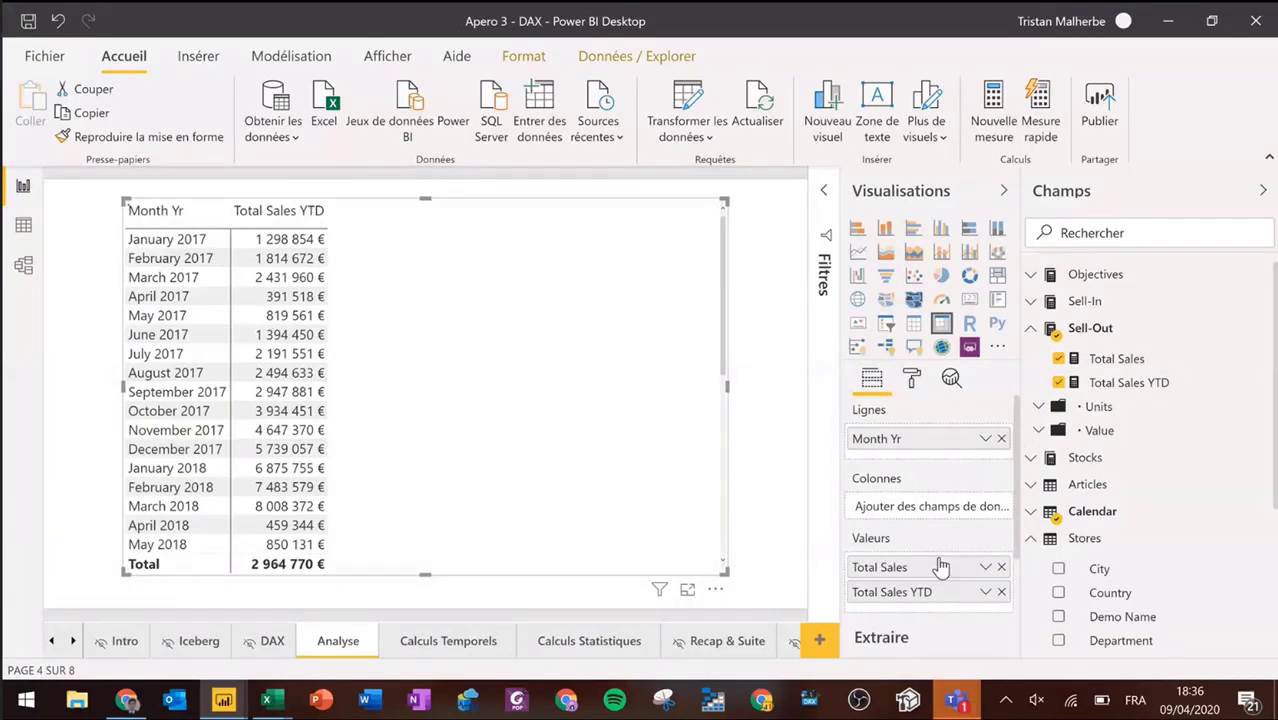
pyautogui.click(688, 597)
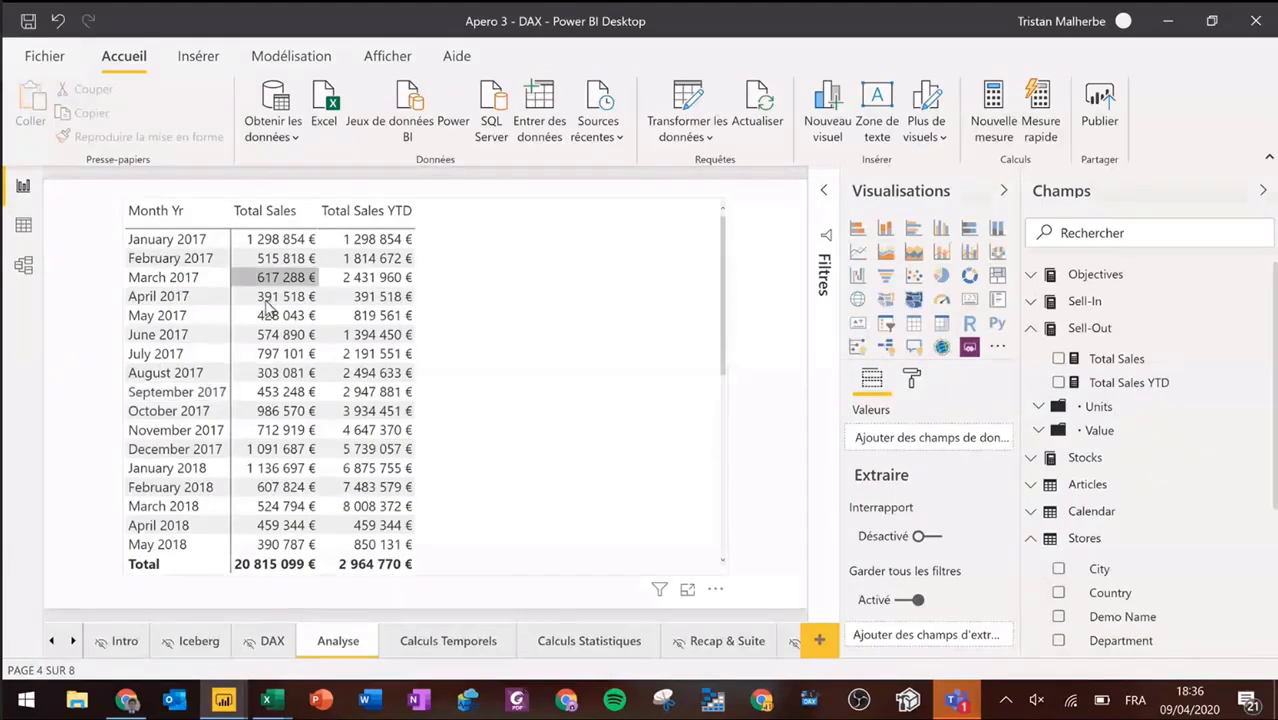
pyautogui.hotkey('ctrl', '1')
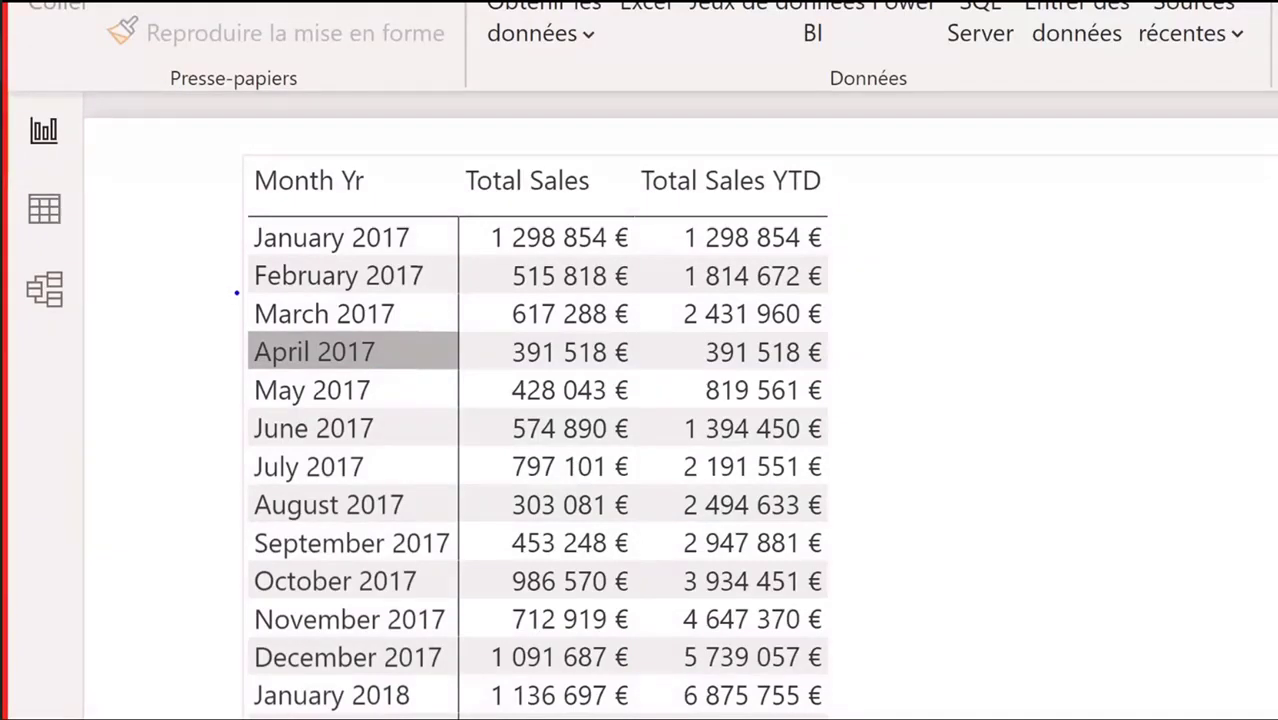
pyautogui.moveTo(234, 329)
pyautogui.mouseDown()
pyautogui.moveTo(599, 377)
pyautogui.moveTo(844, 374)
pyautogui.mouseUp()
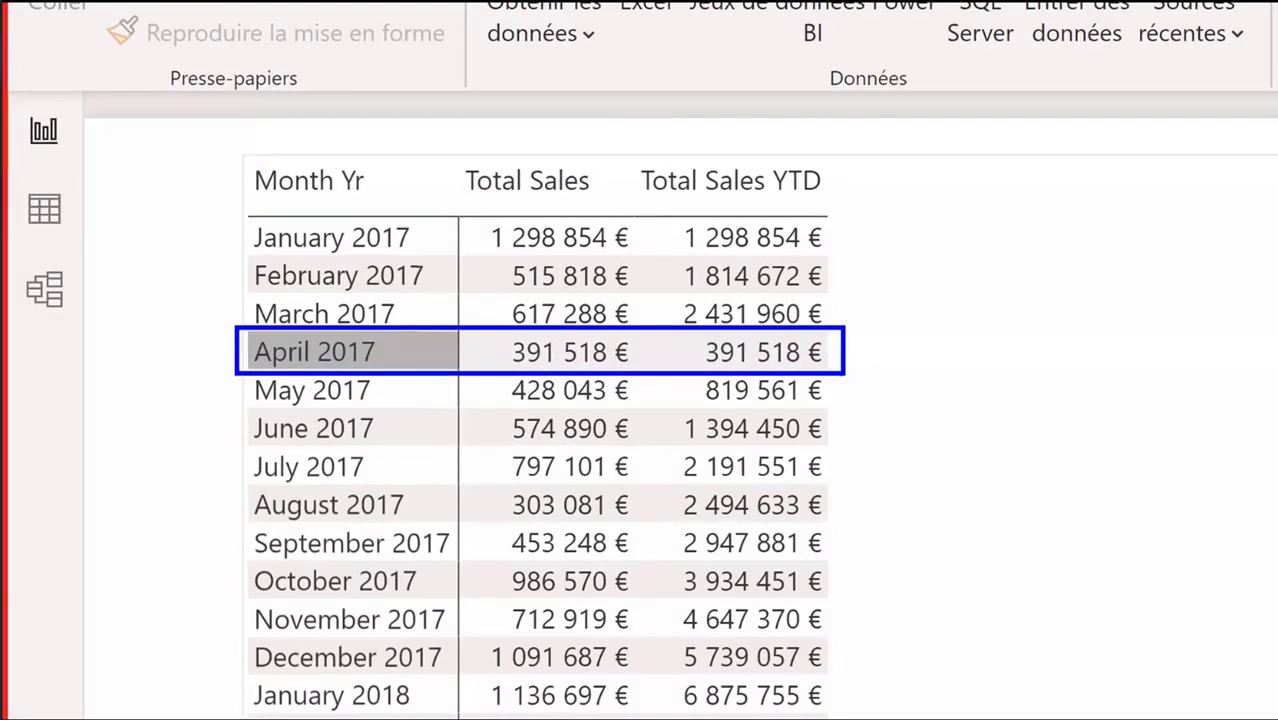
pyautogui.press('Escape')
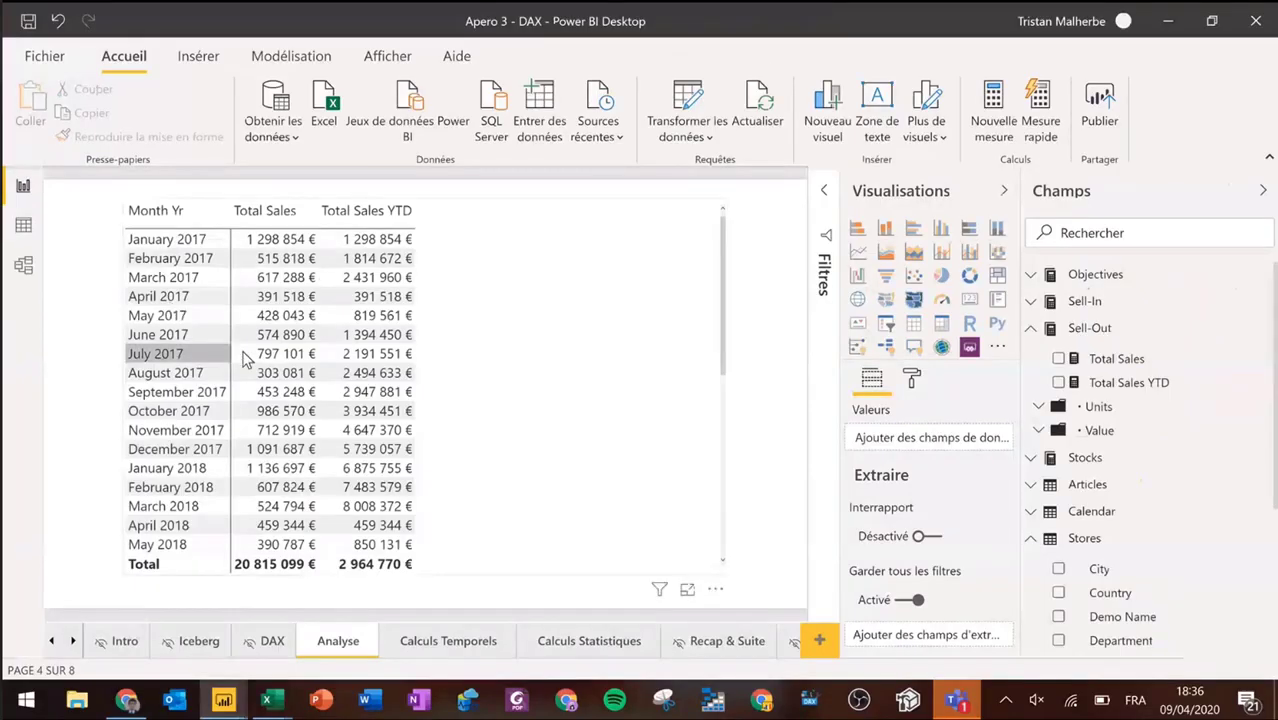
pyautogui.scroll(-1, 243, 360)
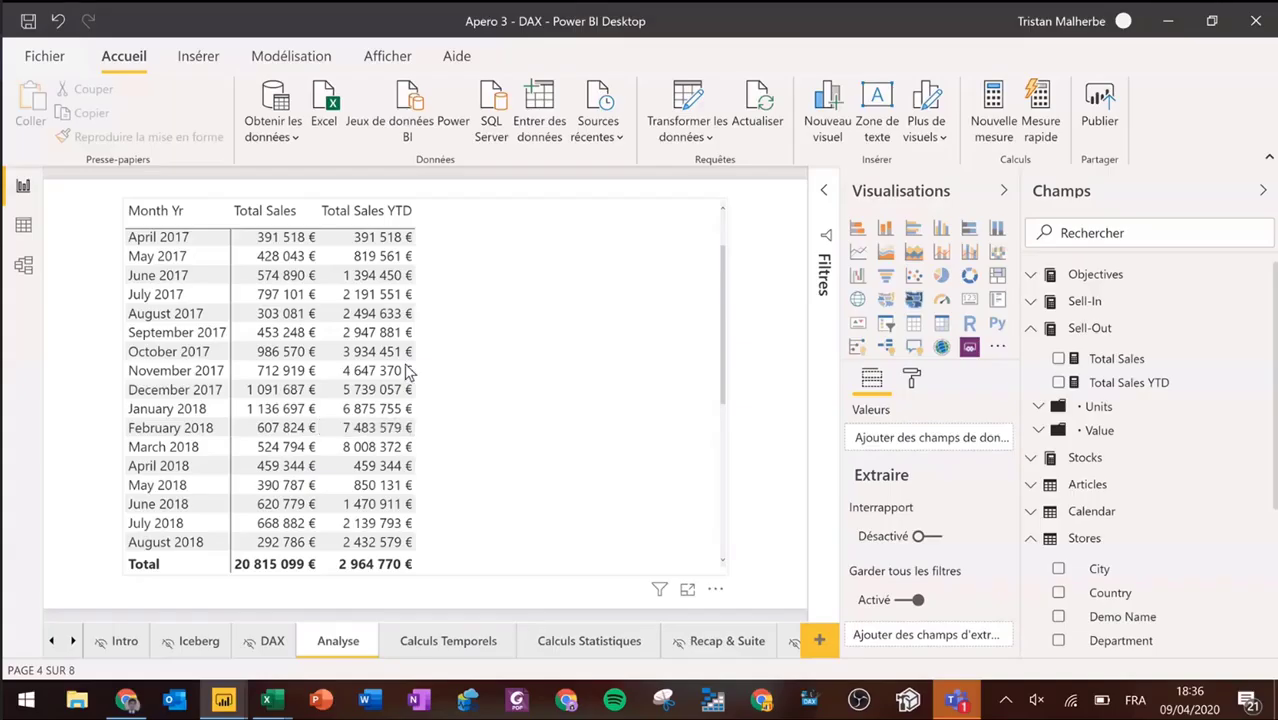
# Step: Remove Total Sales from the matrix values and split the matrix columns by the Gender field of the Articles table
pyautogui.click(625, 290)
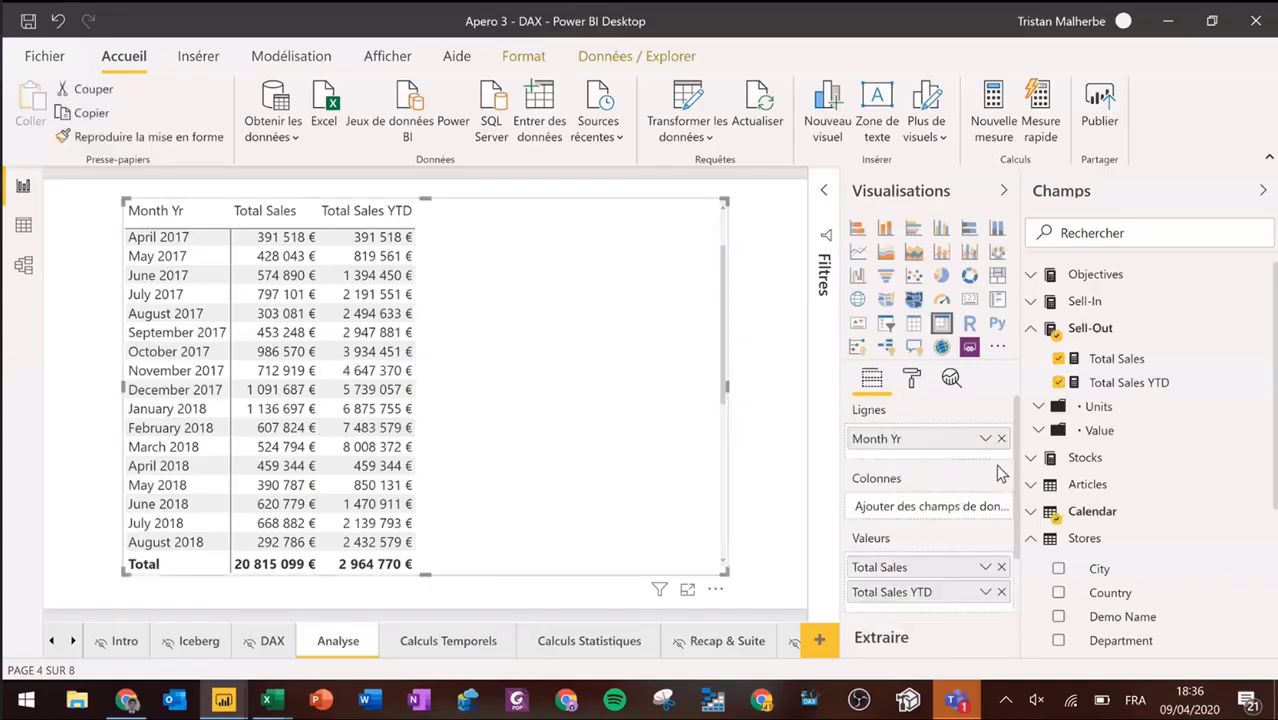
pyautogui.click(1001, 567)
pyautogui.click(1030, 538)
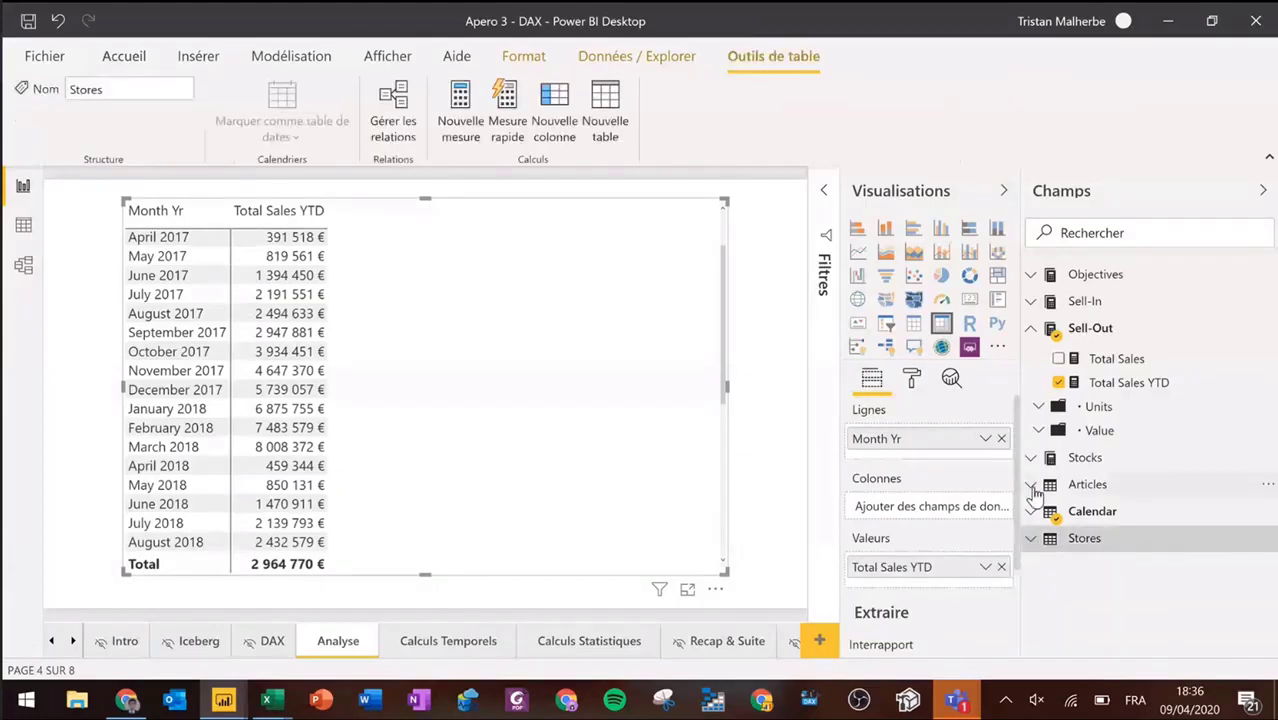
pyautogui.click(1138, 487)
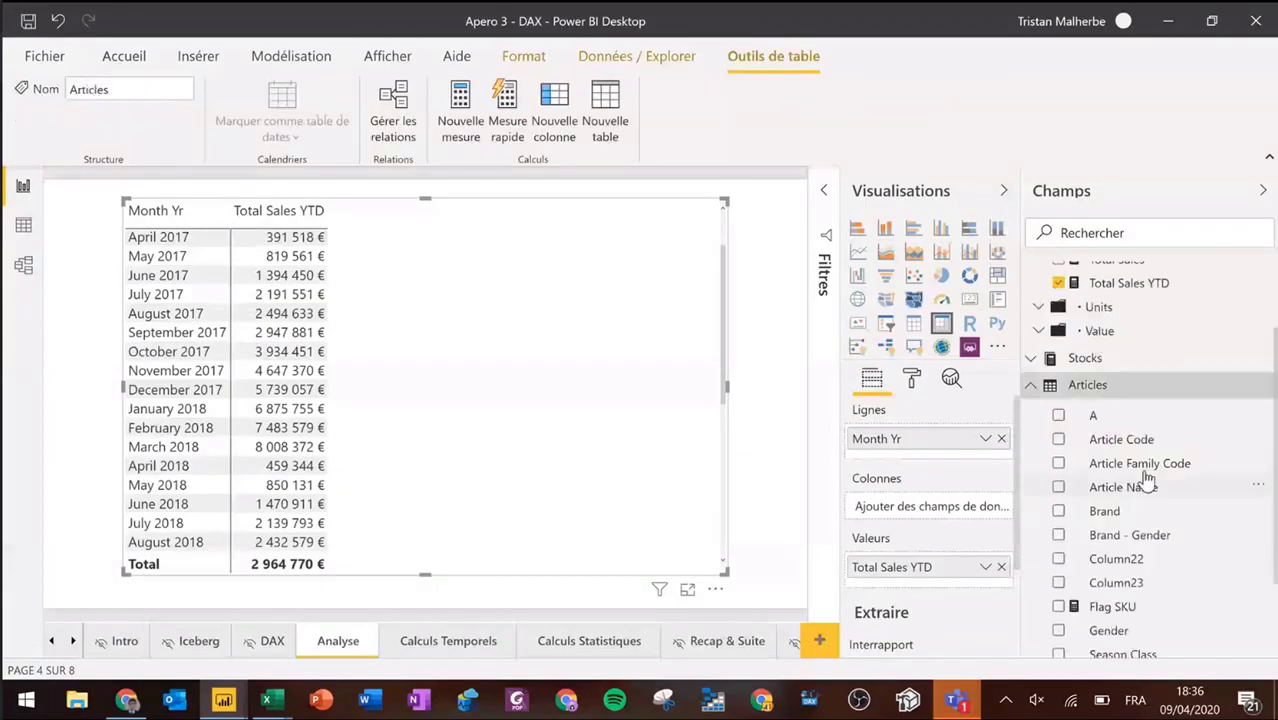
pyautogui.scroll(-1, 1144, 484)
pyautogui.scroll(-1, 1145, 480)
pyautogui.moveTo(1108, 518); pyautogui.dragTo(942, 510)
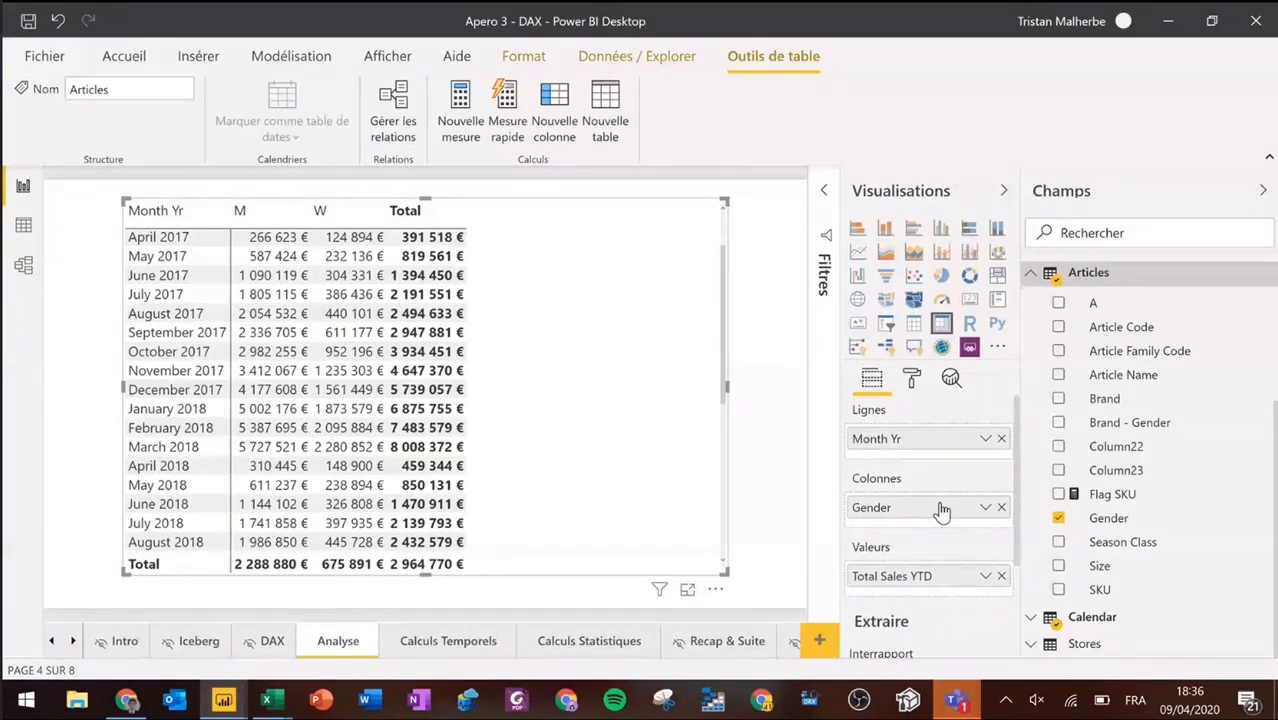
# Step: Open the Total Sales YTD measure's formula and rename the measure in it as Total Sales LY
pyautogui.scroll(3, 1082, 443)
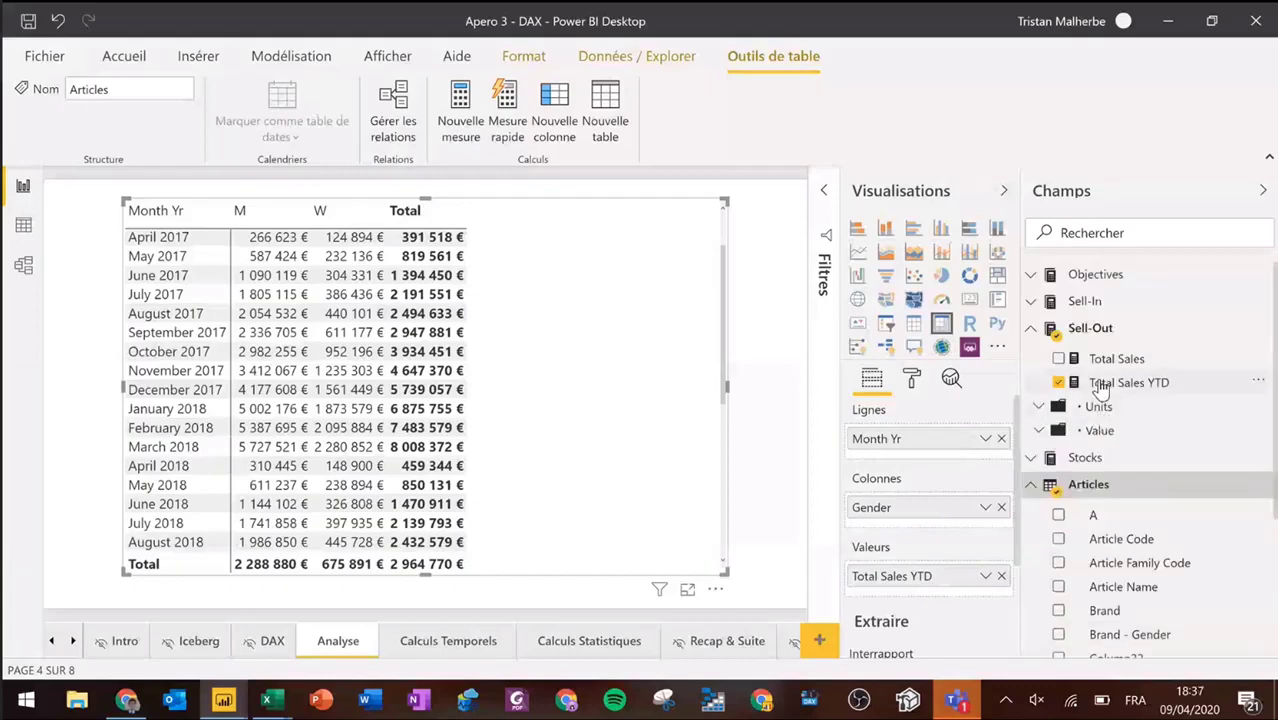
pyautogui.click(1100, 389)
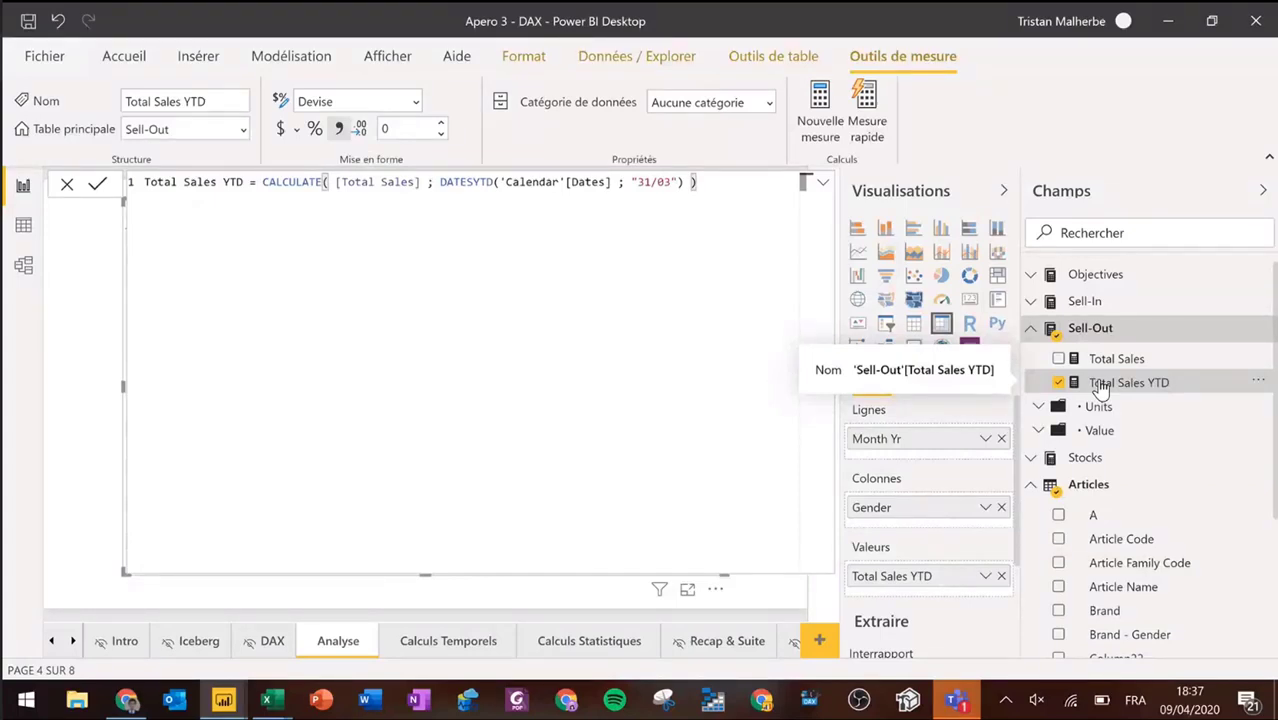
pyautogui.click(467, 186)
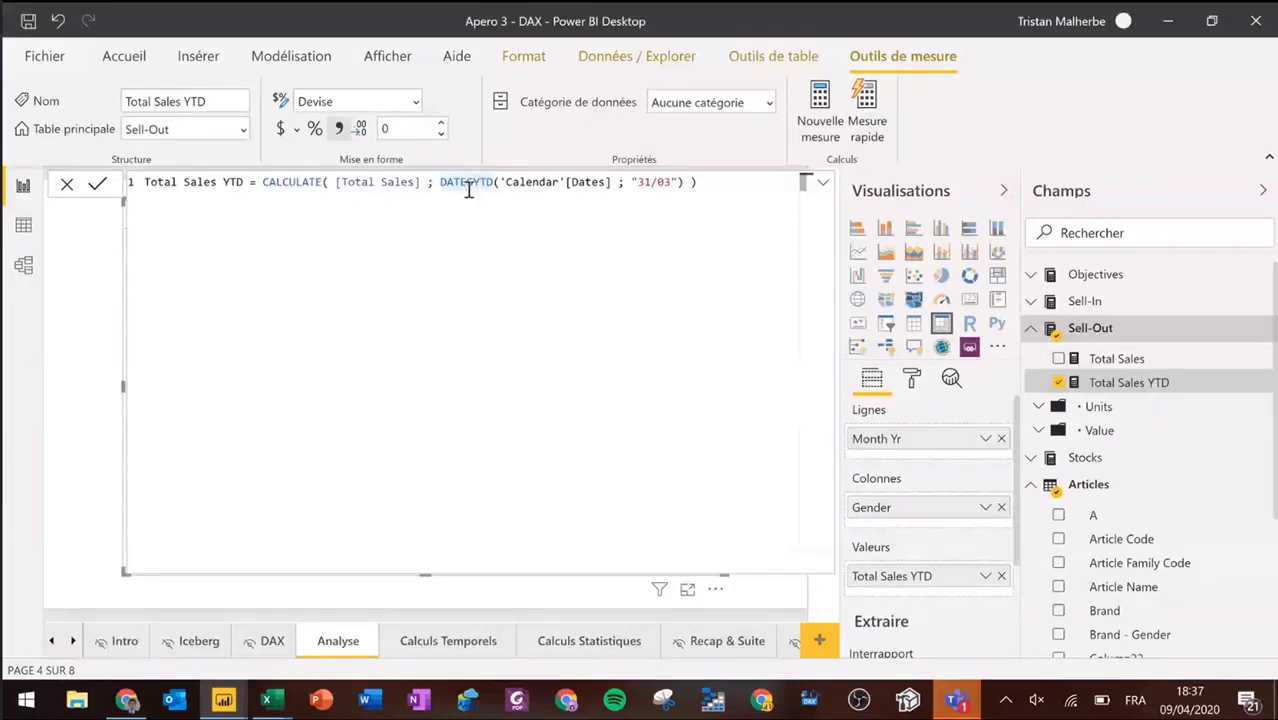
pyautogui.doubleClick(230, 185)
pyautogui.write('TESY')
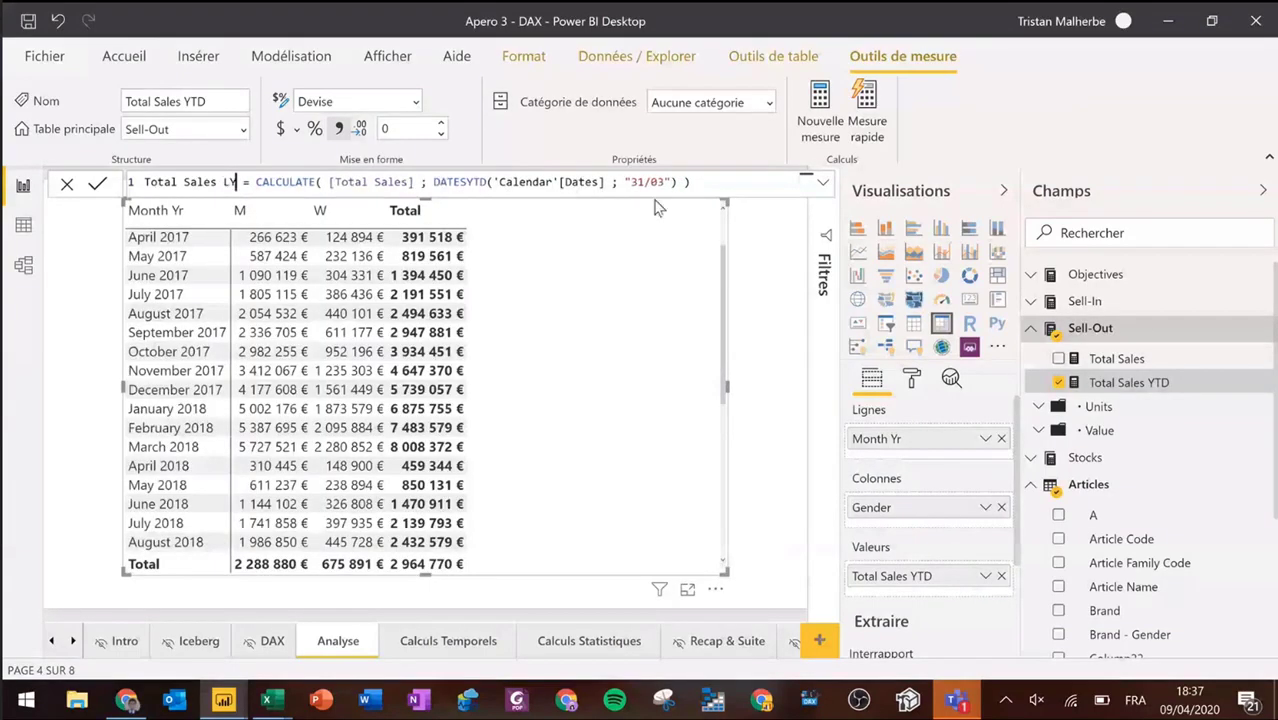
# Step: Replace the DATESYTD filter with SAMEPERIODLASTYEAR('Calendar'[Dates]) in the Total Sales LY measure and commit the formula
pyautogui.moveTo(692, 182); pyautogui.dragTo(433, 183)
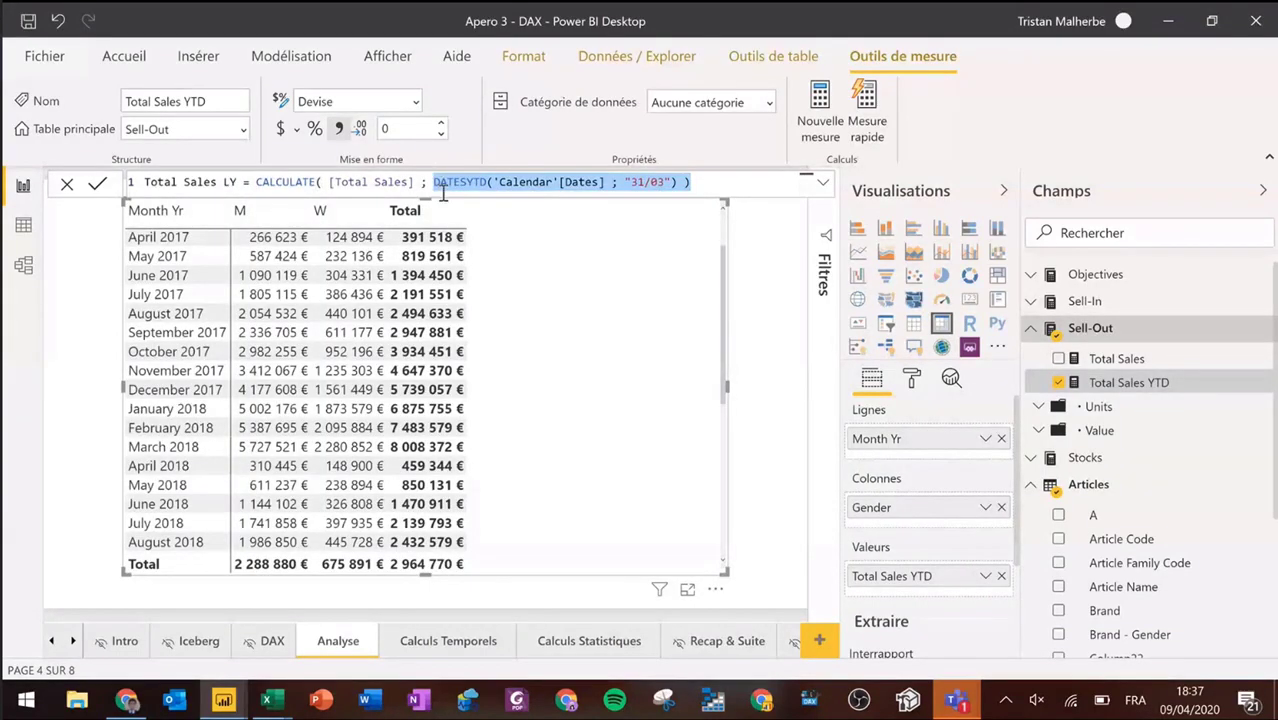
pyautogui.write('Same')
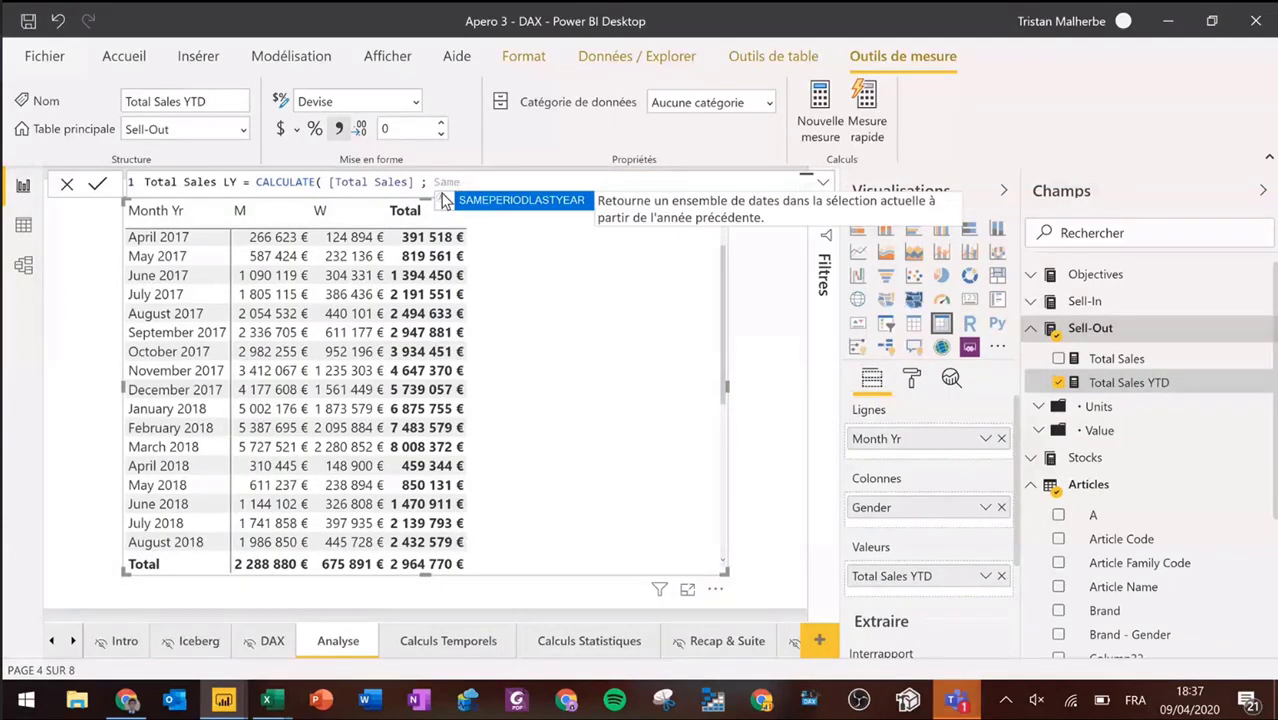
pyautogui.press('Tab')
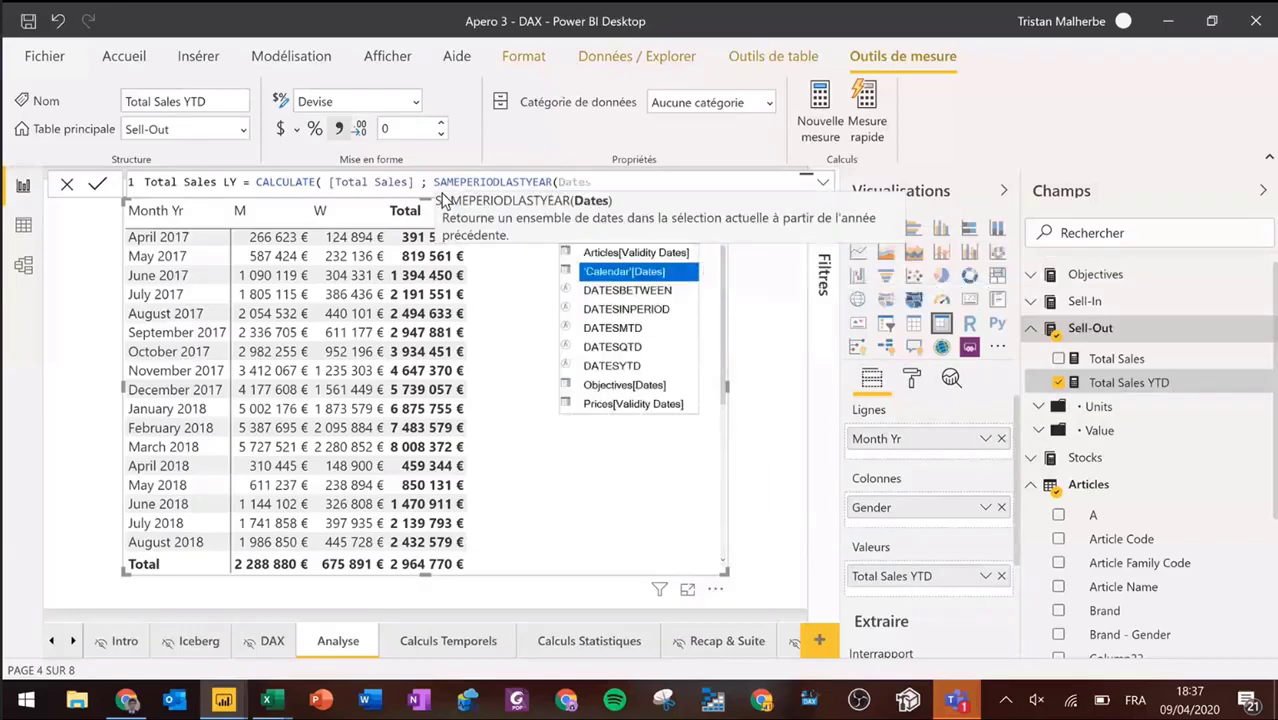
pyautogui.press('Tab')
pyautogui.write(') )')
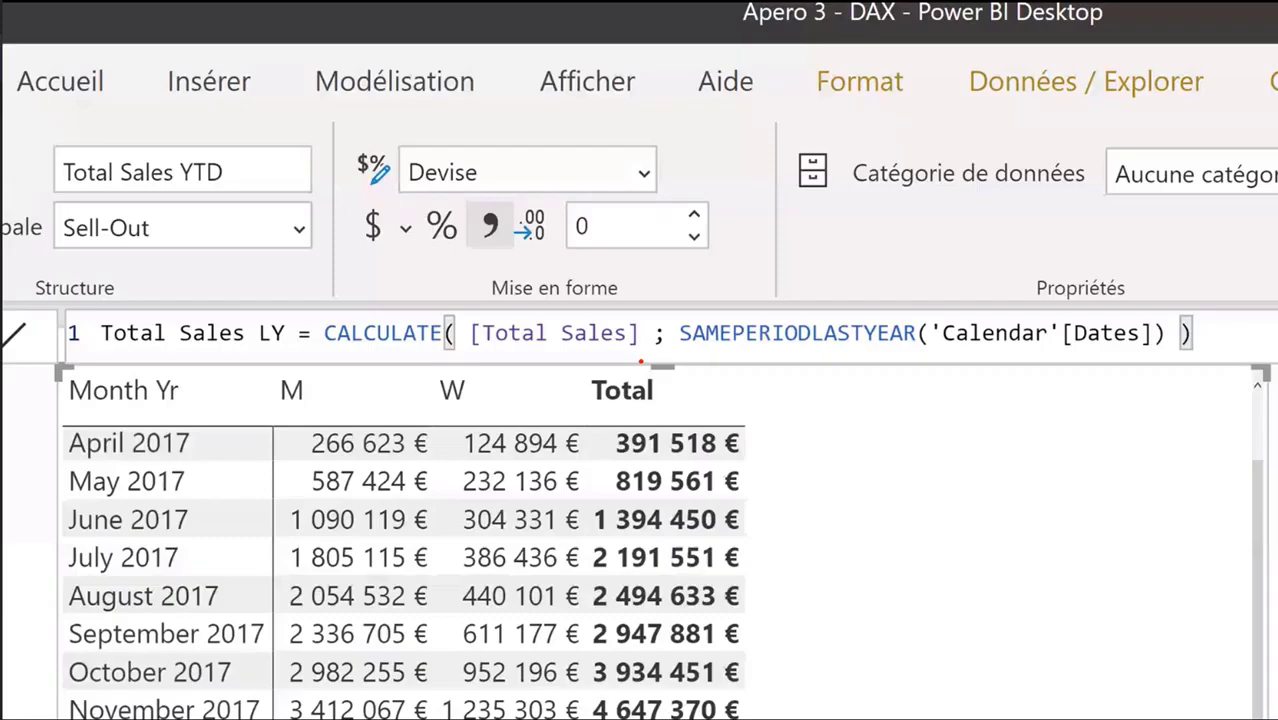
pyautogui.press('Return')
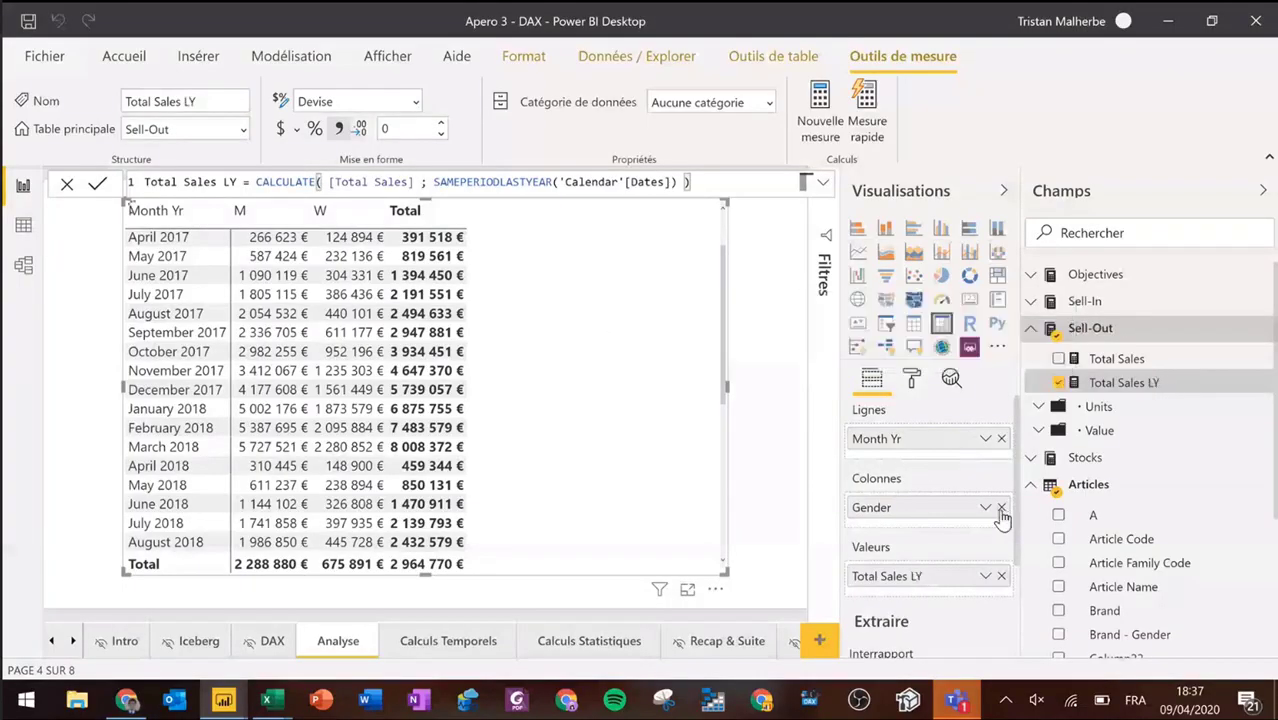
# Step: Remove Gender from the matrix columns, add Total Sales ahead of Total Sales LY, and highlight SAMEPERIODLASTYEAR in the formula
pyautogui.click(1001, 507)
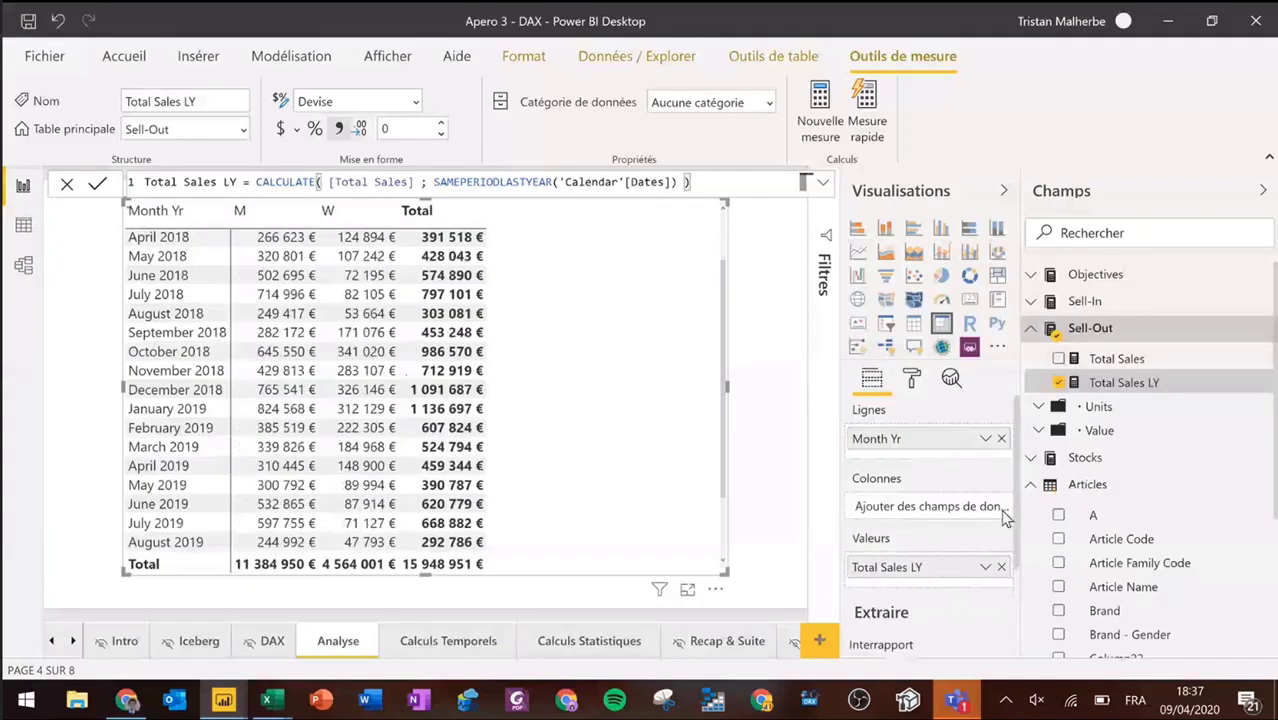
pyautogui.moveTo(1116, 358); pyautogui.dragTo(955, 570)
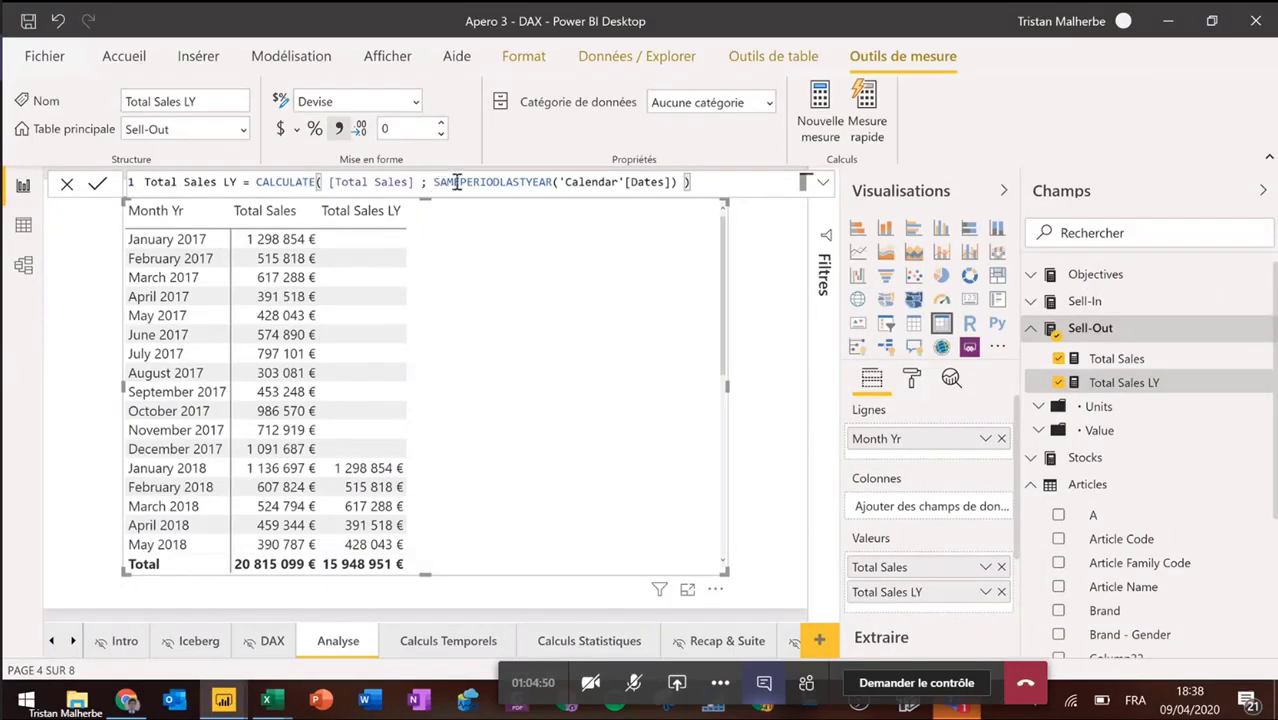
pyautogui.moveTo(434, 183); pyautogui.dragTo(553, 186)
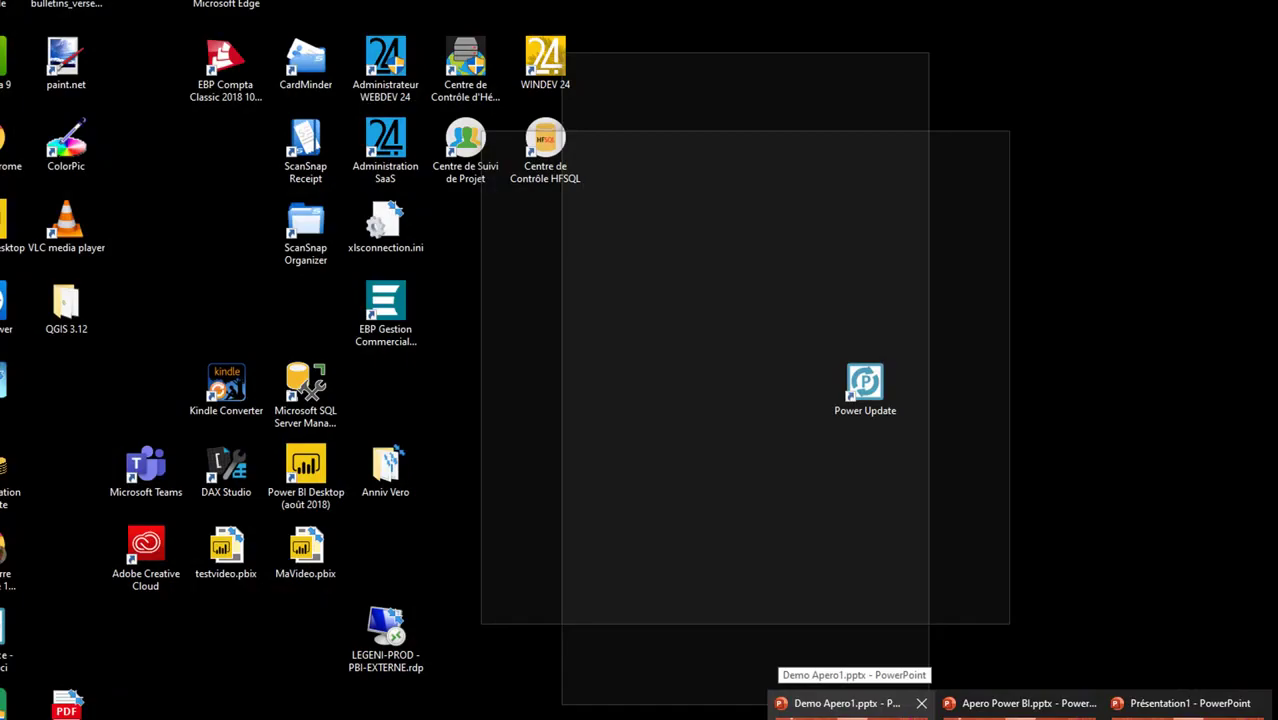
# Step: Switch to the Big Sales Model report in Power BI Desktop
pyautogui.moveTo(226, 701)
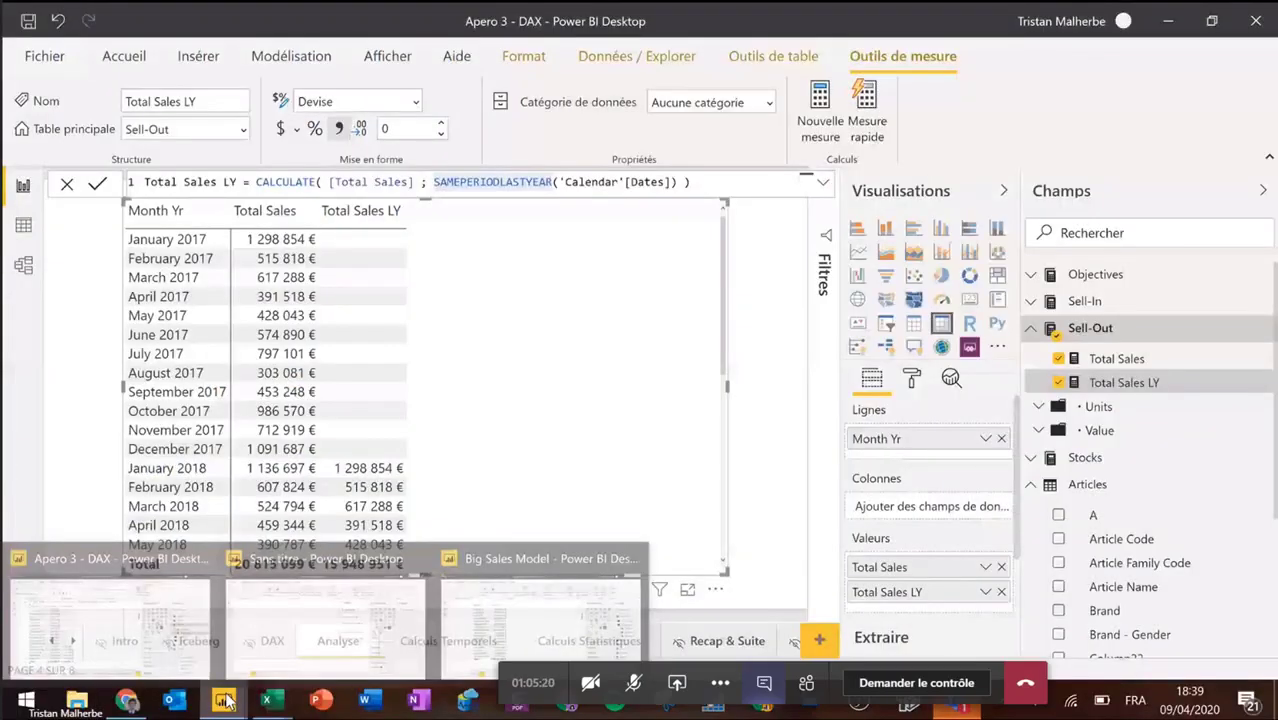
pyautogui.click(764, 360)
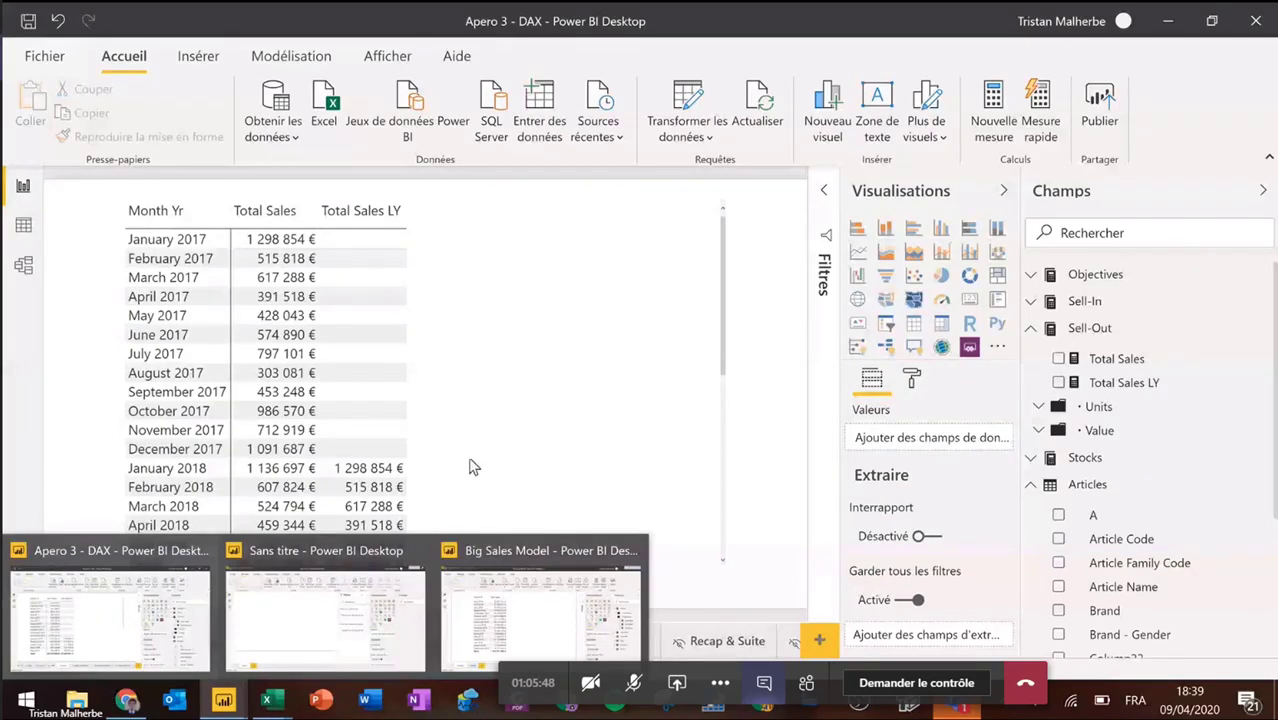
pyautogui.click(531, 548)
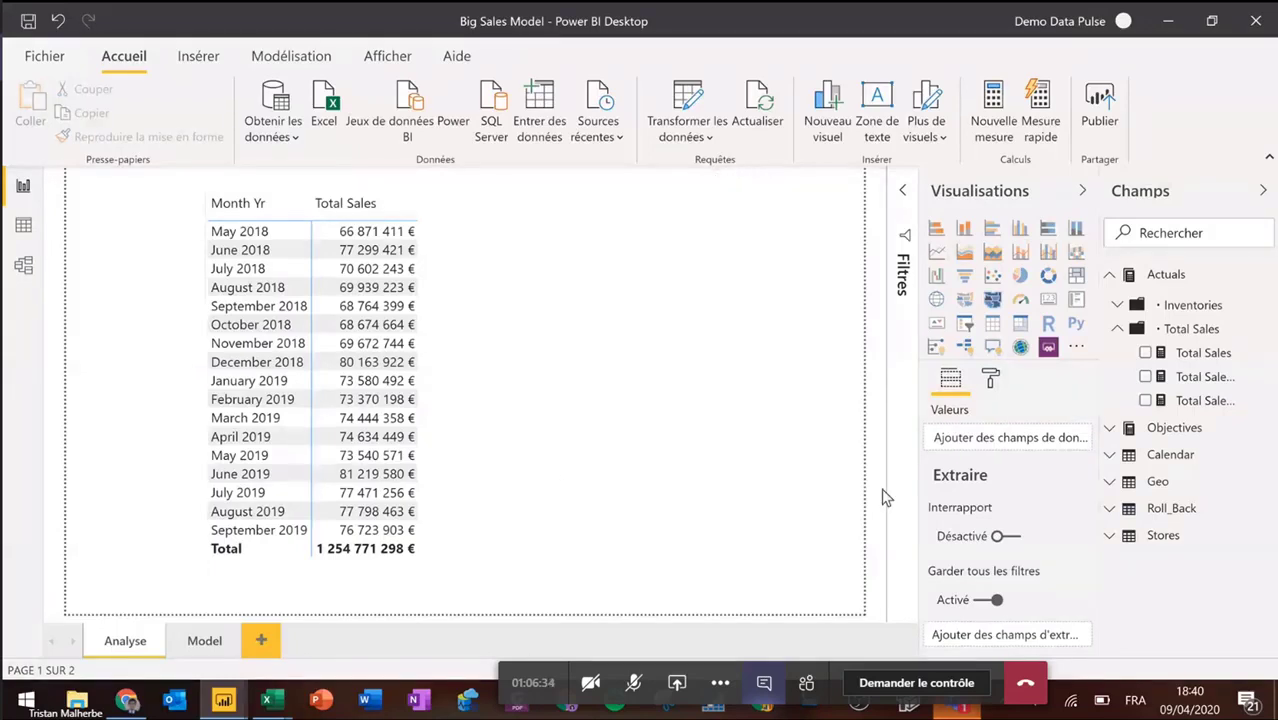
# Step: Examine the model's relationship diagram and the rows of the Actuals table, and return to the Analyse report page
pyautogui.click(25, 279)
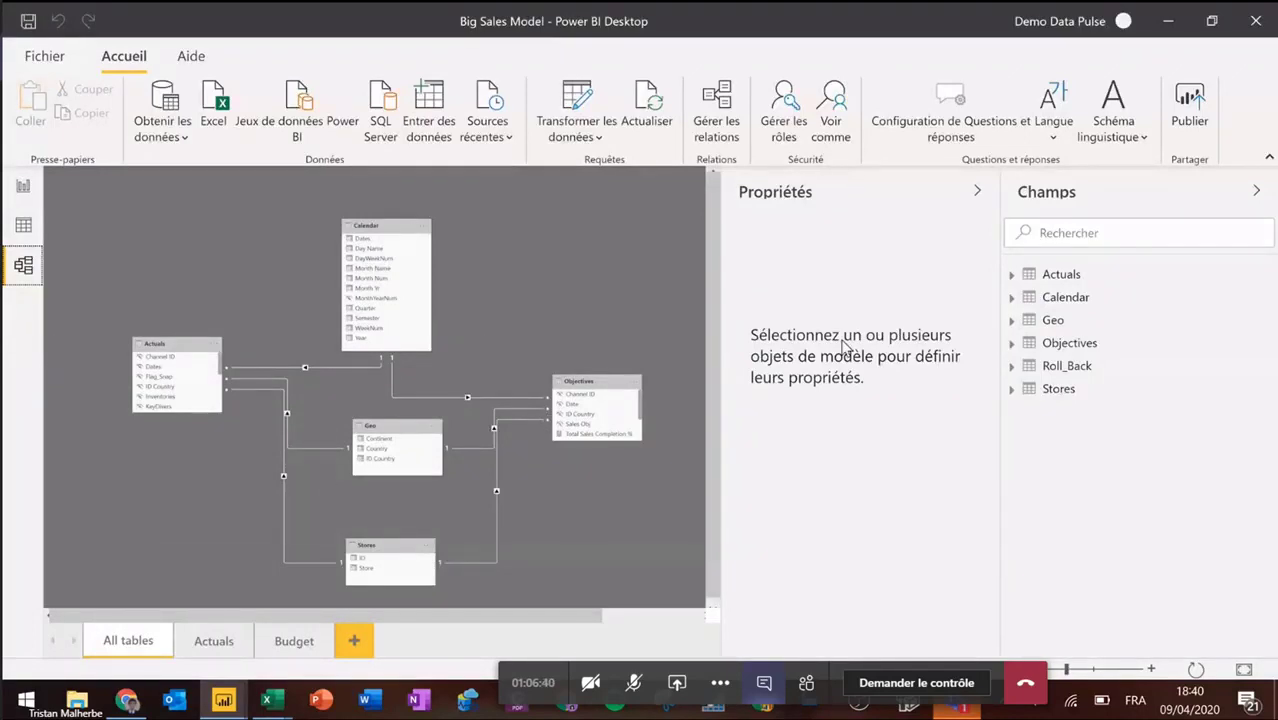
pyautogui.click(23, 185)
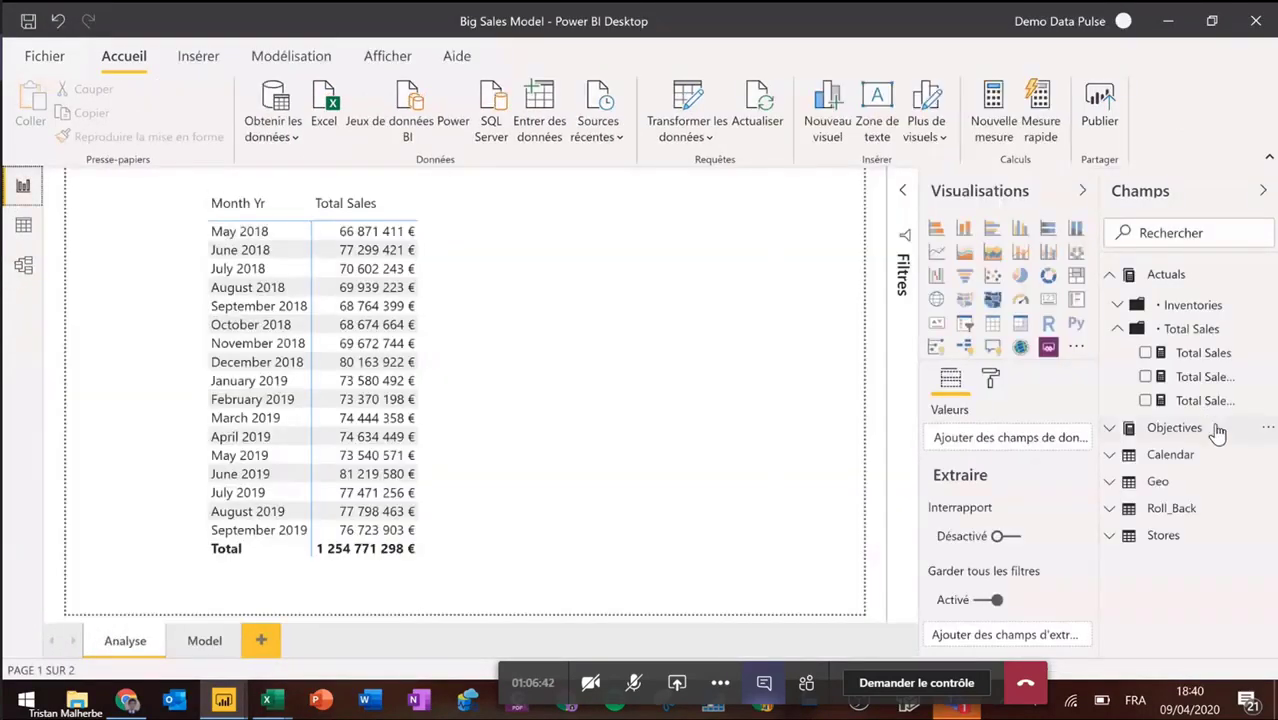
pyautogui.click(28, 232)
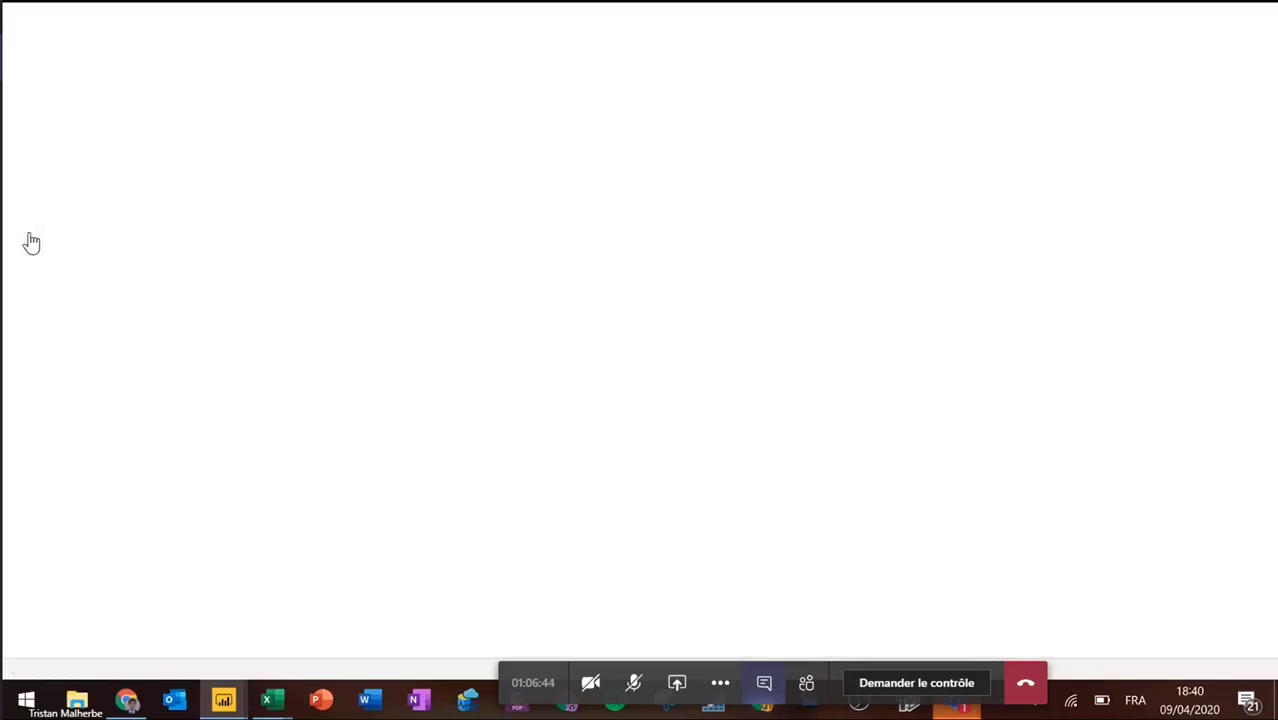
pyautogui.click(1177, 282)
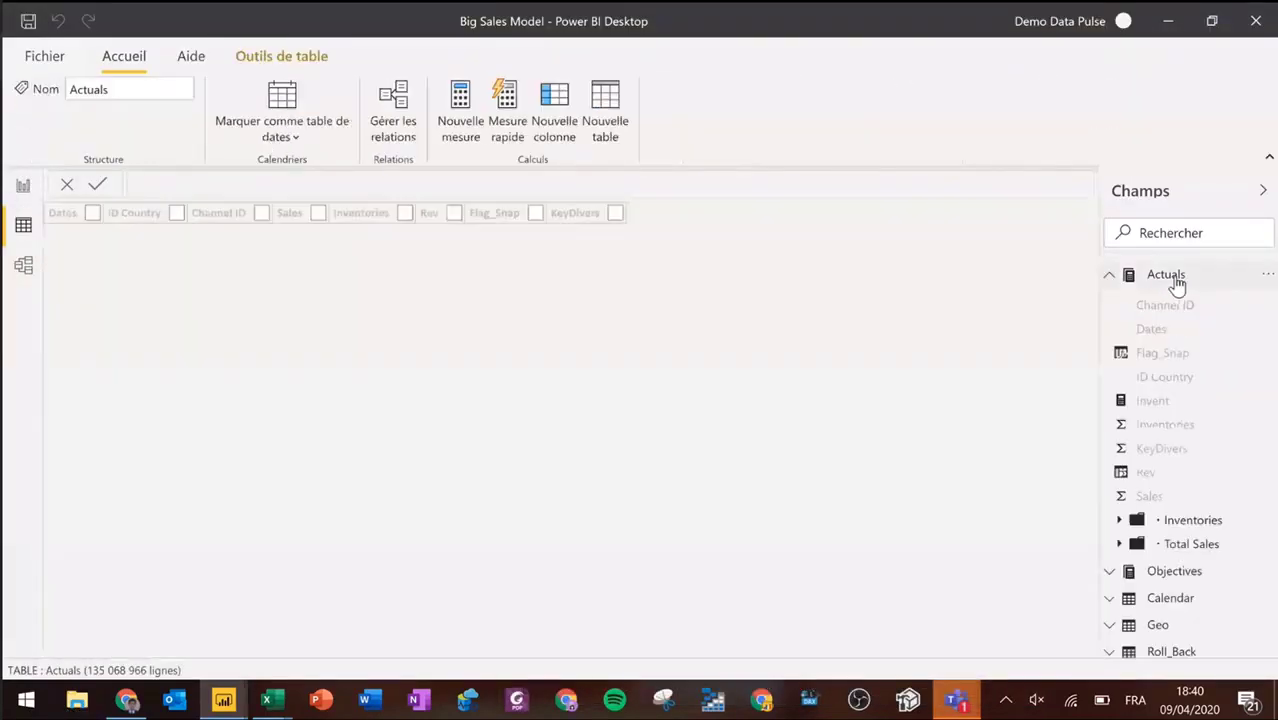
pyautogui.click(1175, 282)
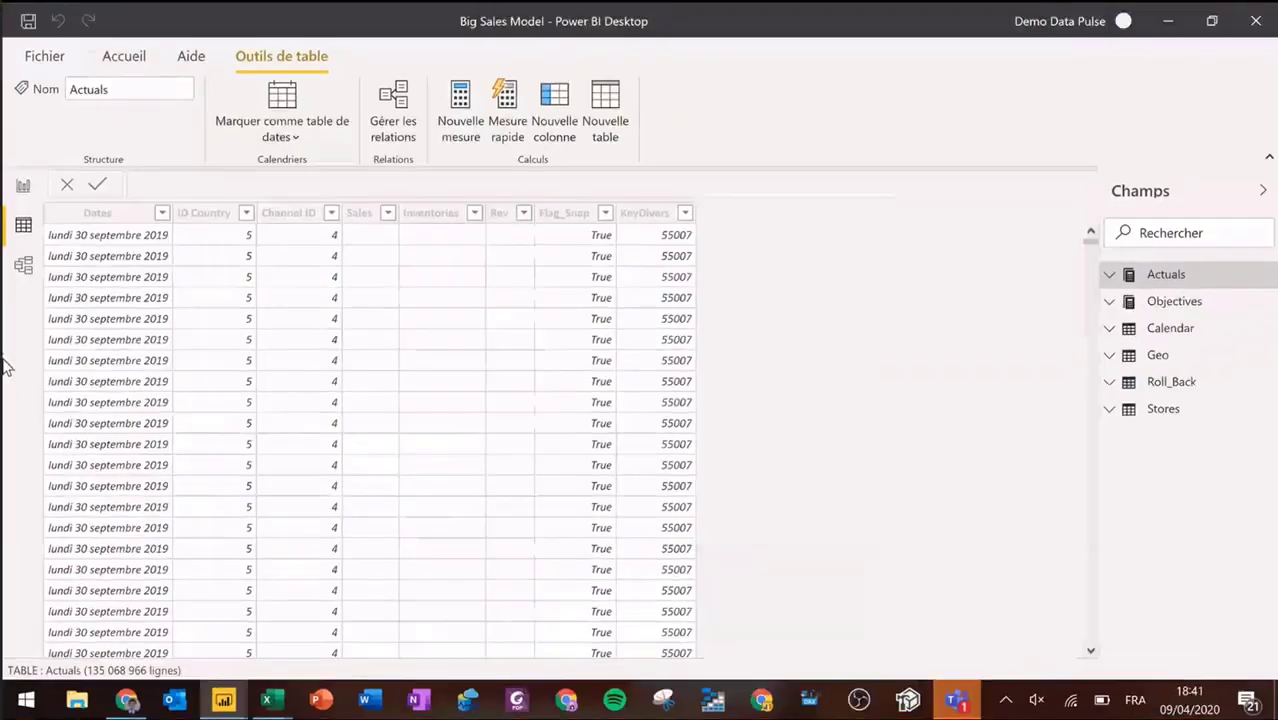
pyautogui.click(23, 185)
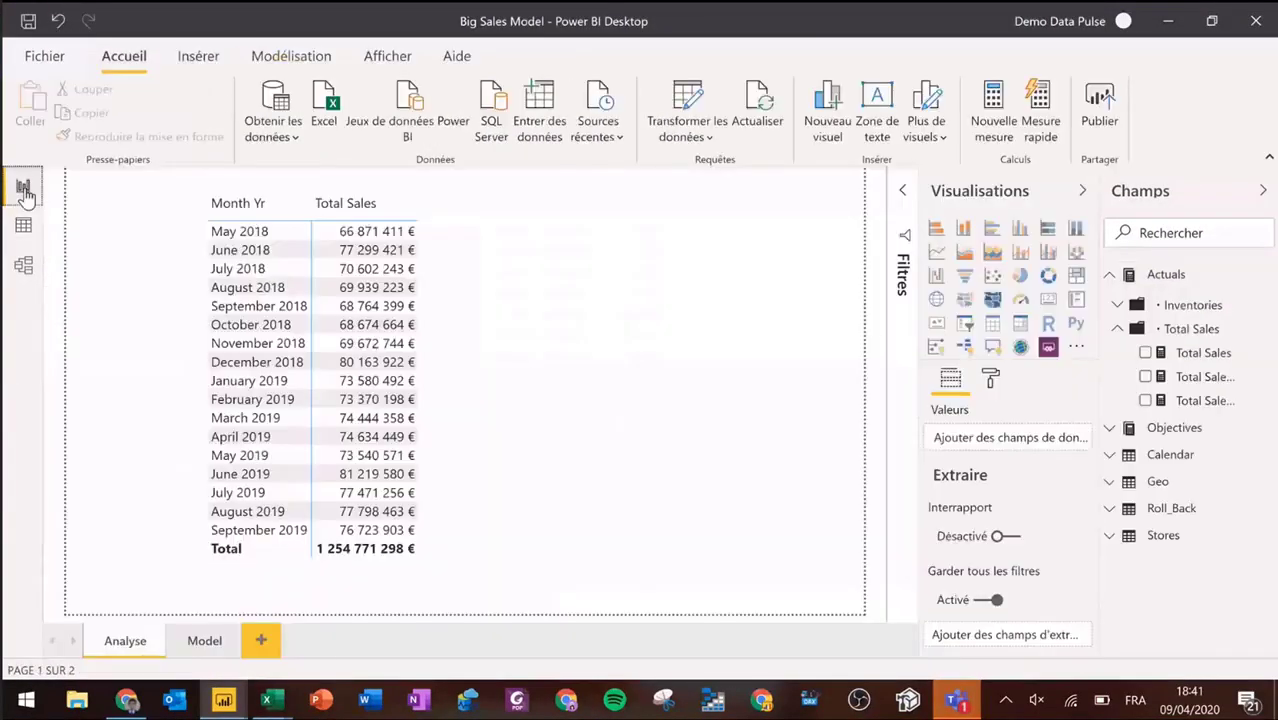
# Step: Replace Total Sales with the Total Sales Completion % measure from Objectives as the value of the Month Yr matrix
pyautogui.click(508, 202)
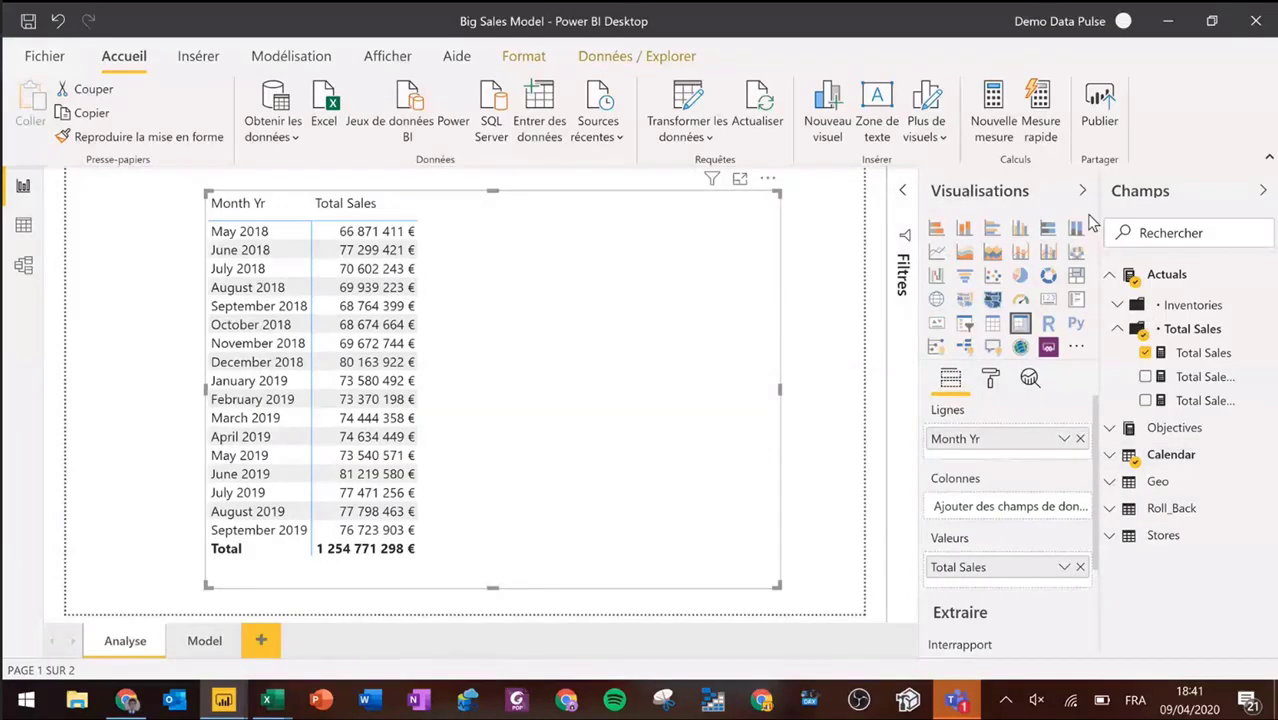
pyautogui.moveTo(1097, 222); pyautogui.dragTo(968, 224)
pyautogui.click(984, 432)
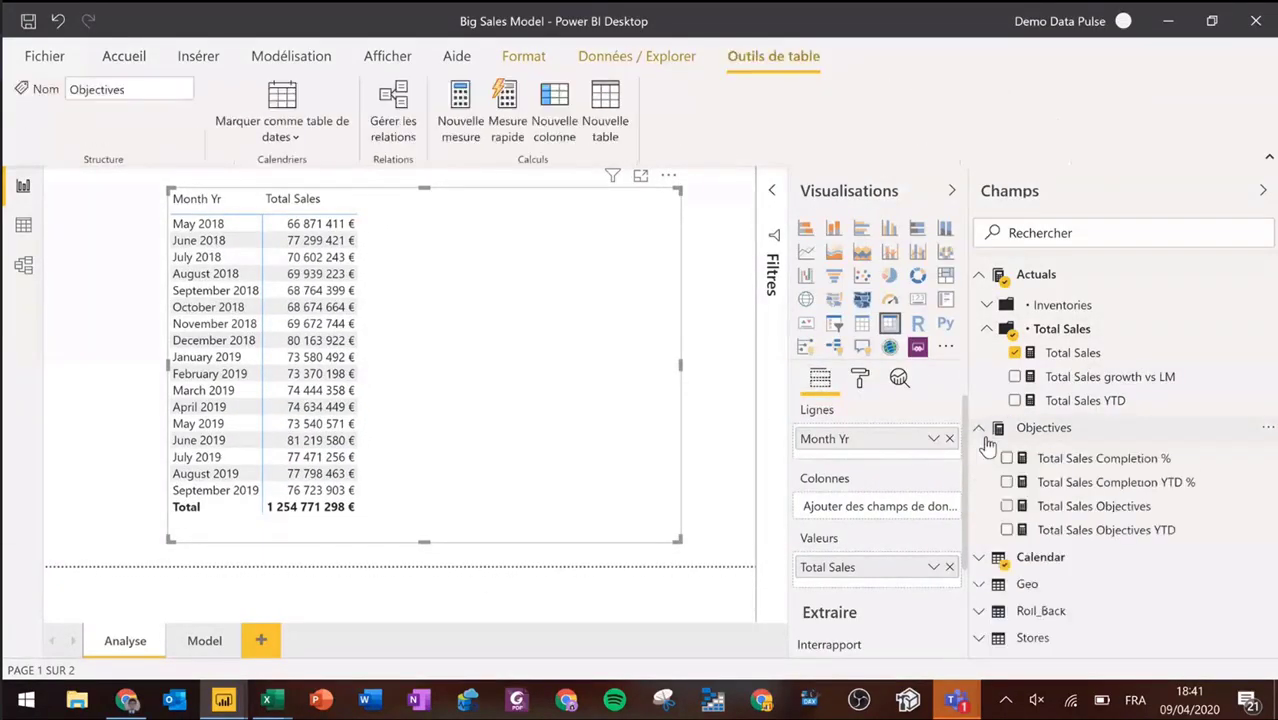
pyautogui.click(1080, 462)
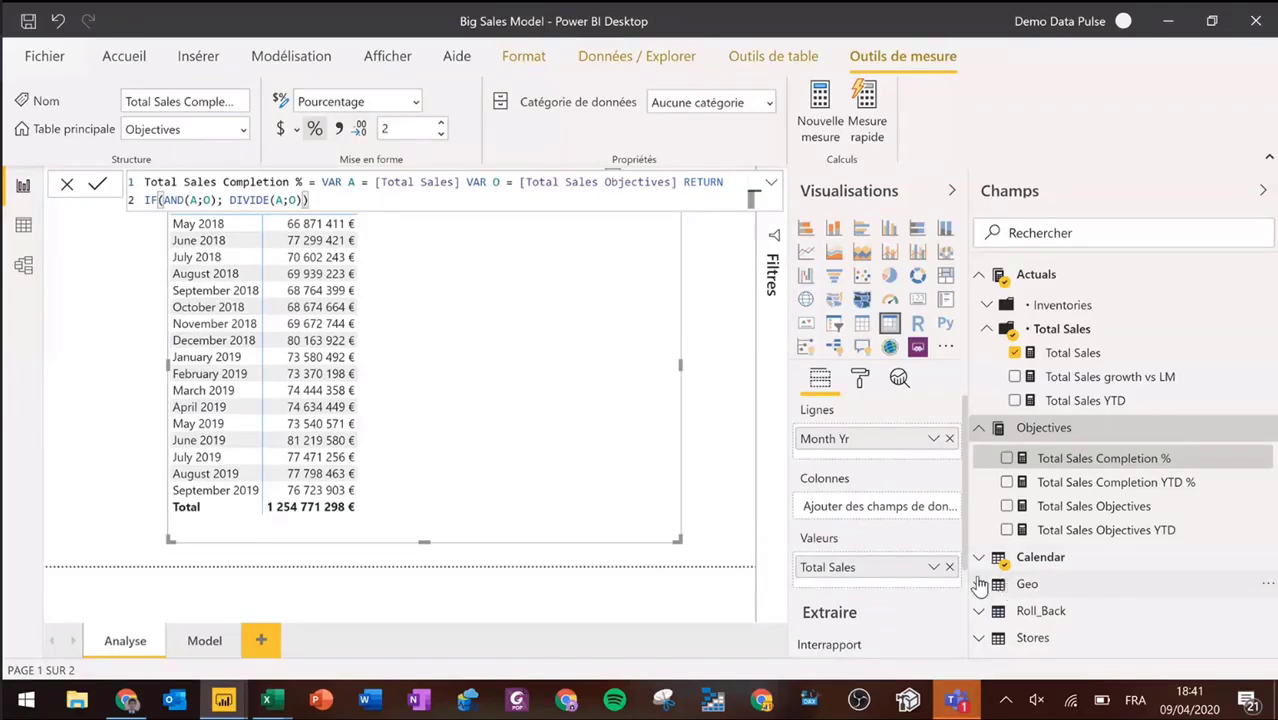
pyautogui.click(949, 566)
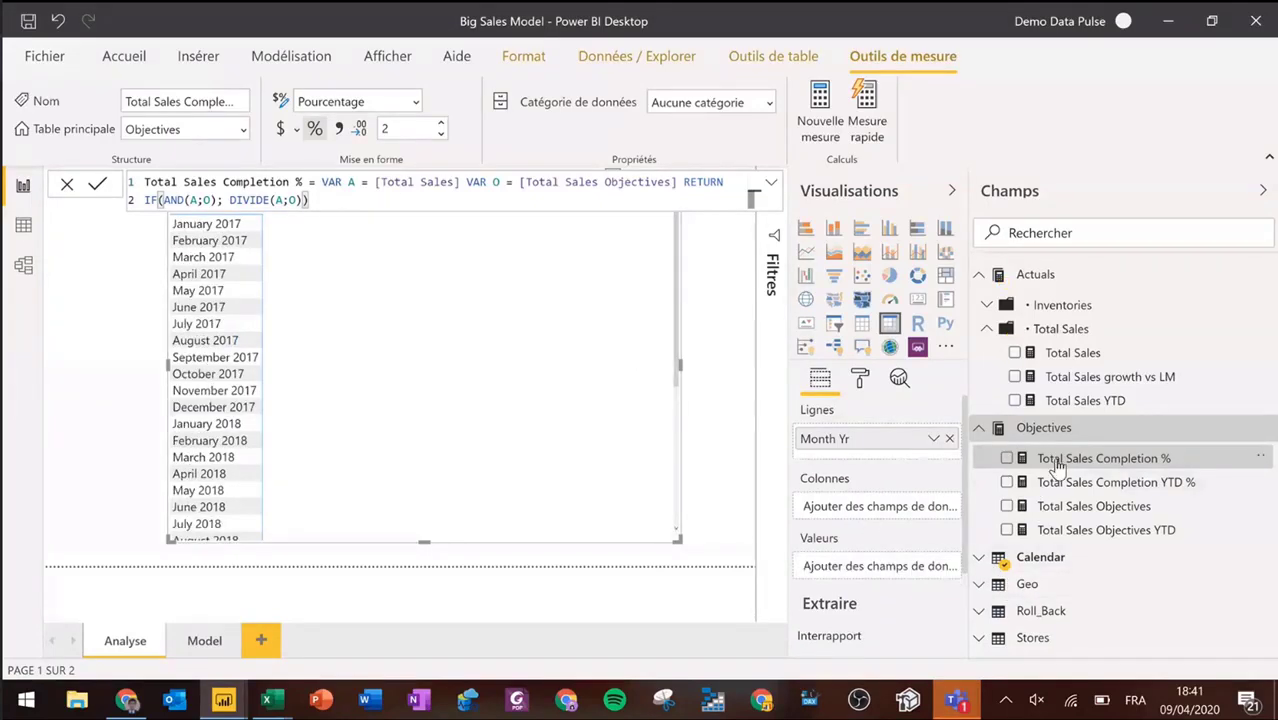
pyautogui.moveTo(1000, 462); pyautogui.dragTo(880, 578)
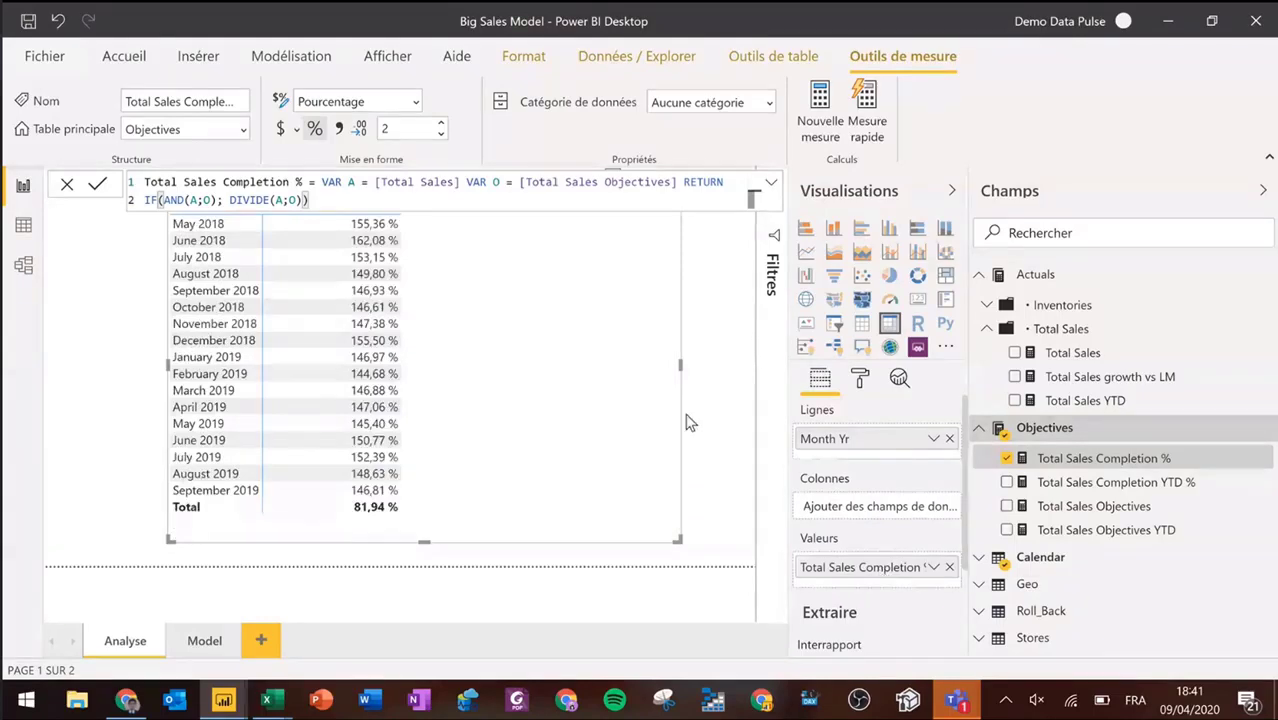
pyautogui.click(488, 430)
pyautogui.moveTo(488, 430); pyautogui.dragTo(594, 402)
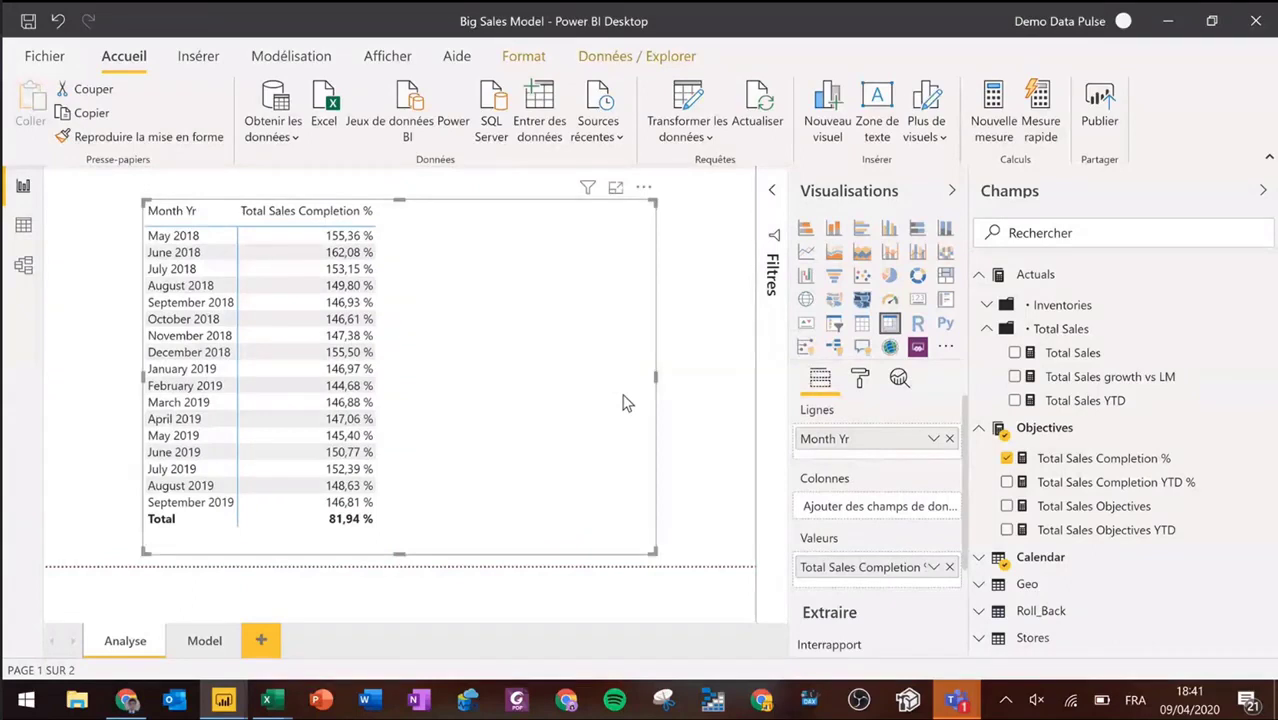
# Step: Replace Total Sales Completion % with Total Sales YTD in the matrix and split its columns by Continent from Geo
pyautogui.click(1007, 459)
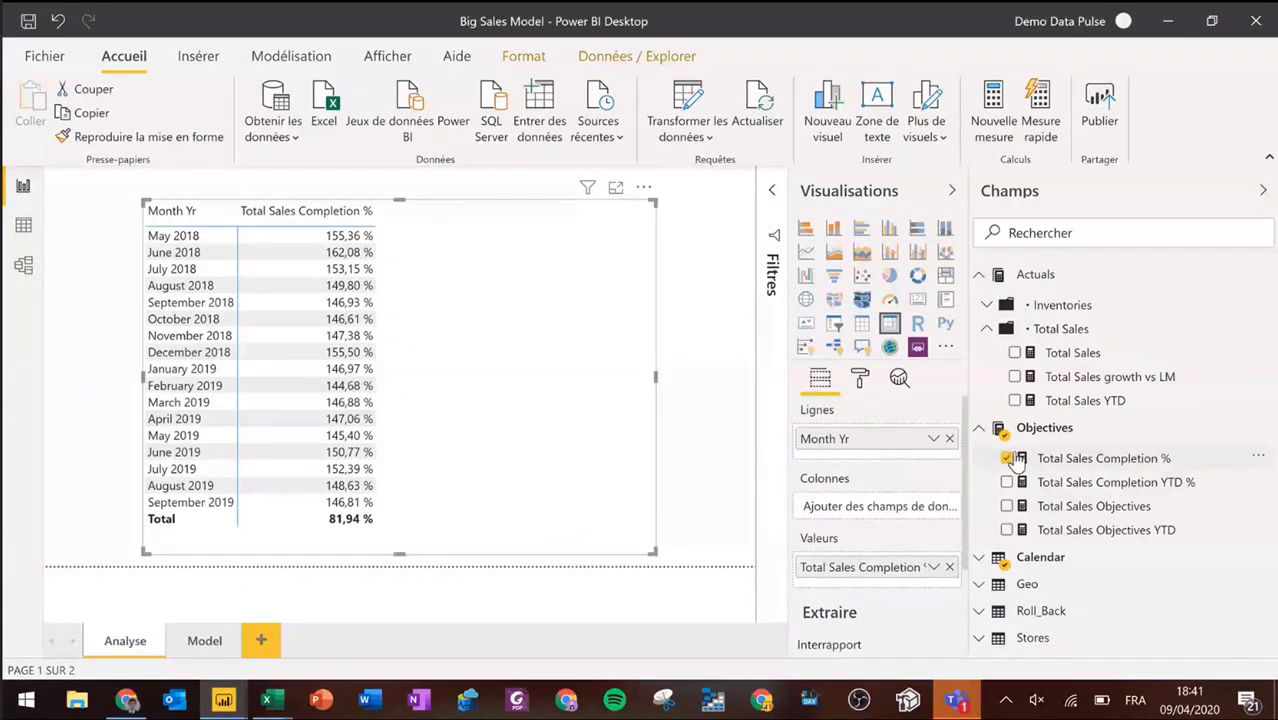
pyautogui.click(1015, 401)
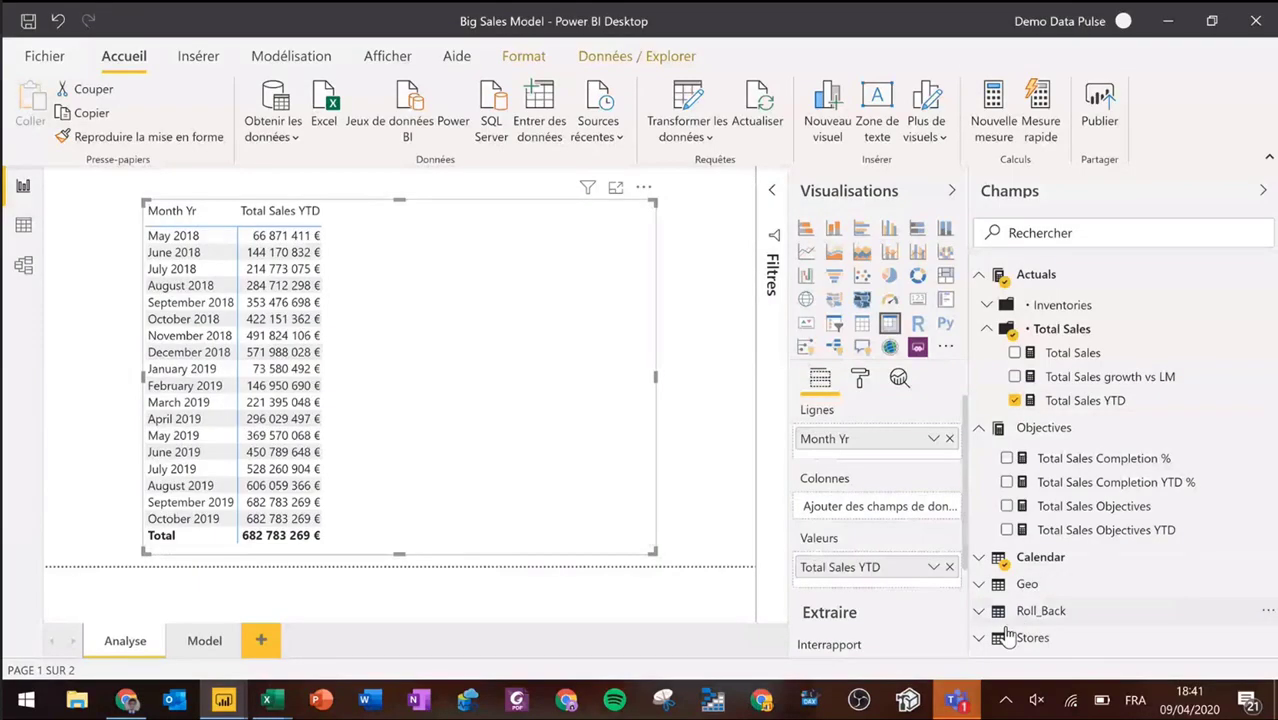
pyautogui.click(1030, 584)
pyautogui.moveTo(1058, 543); pyautogui.dragTo(873, 520)
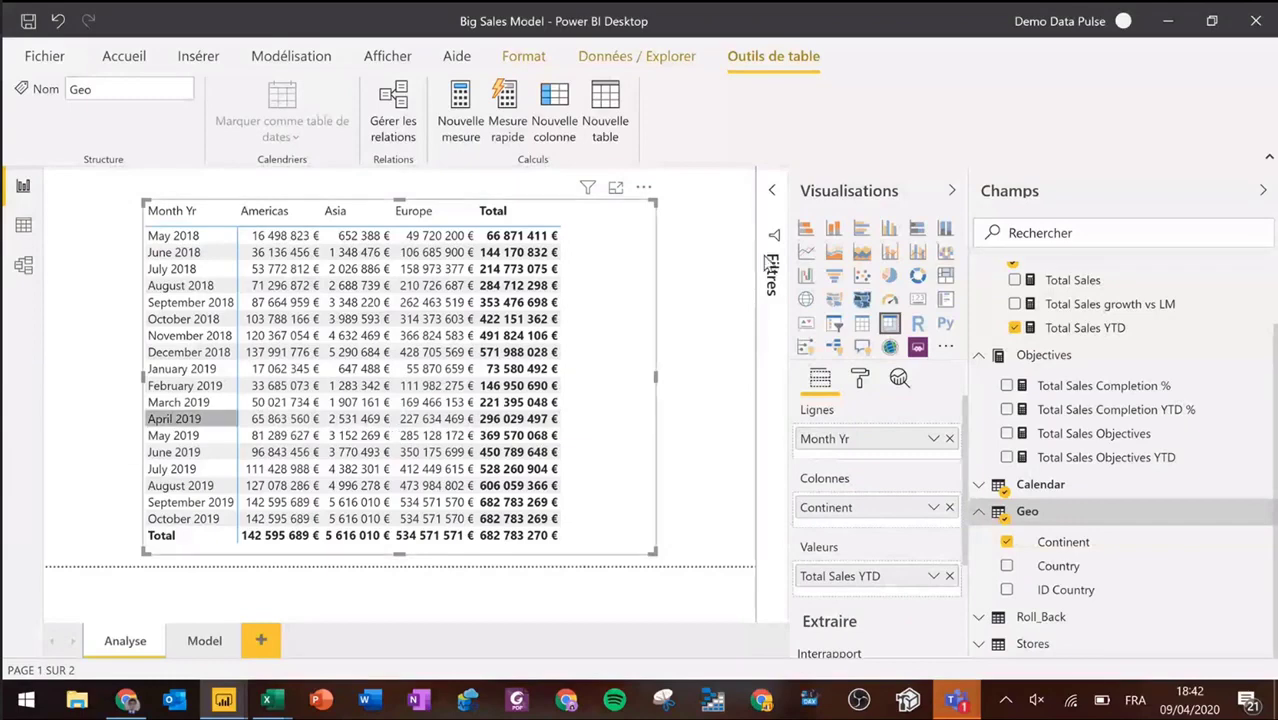
# Step: Close the Big Sales Model report without saving its changes and return to the Apero 3 - DAX report
pyautogui.click(1247, 30)
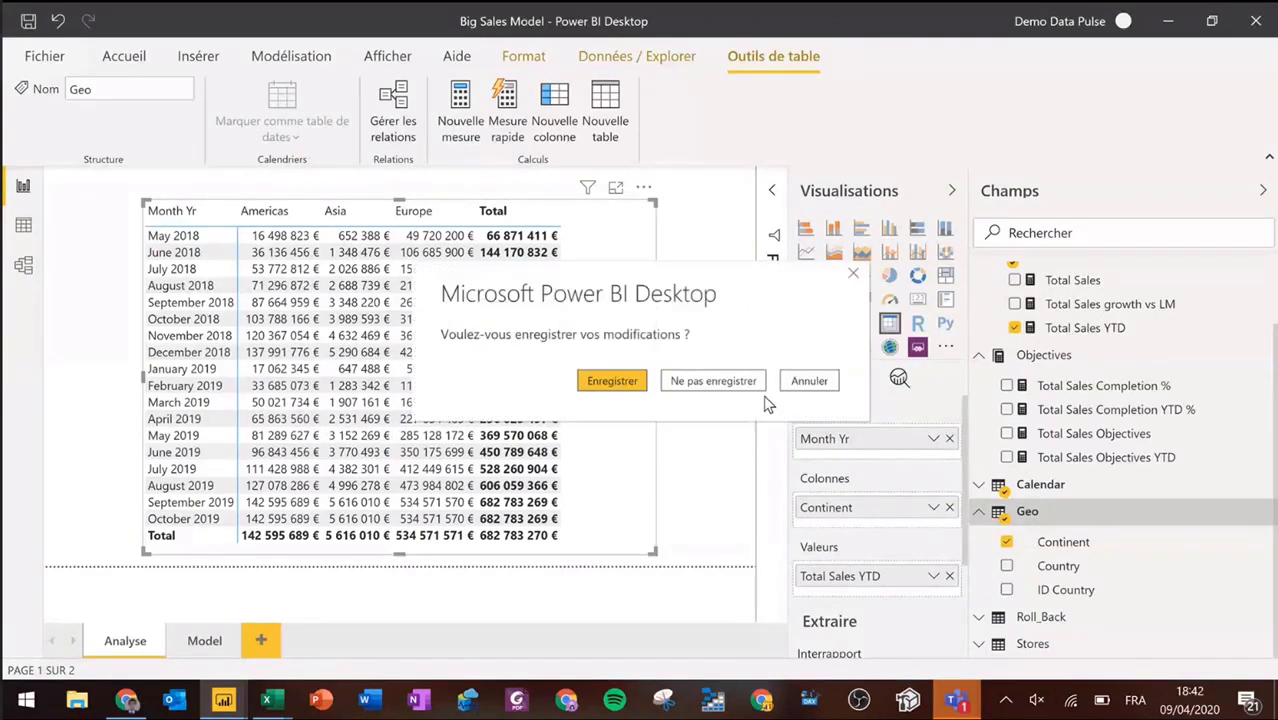
pyautogui.click(747, 385)
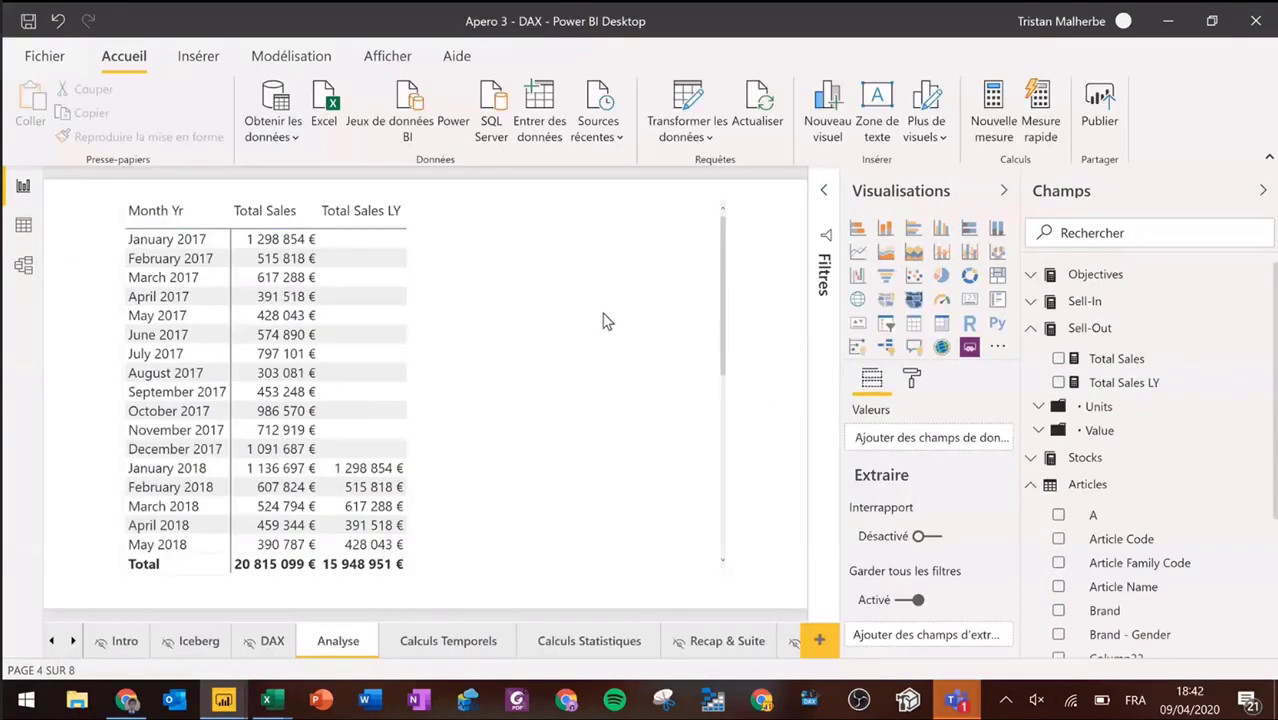
pyautogui.click(537, 210)
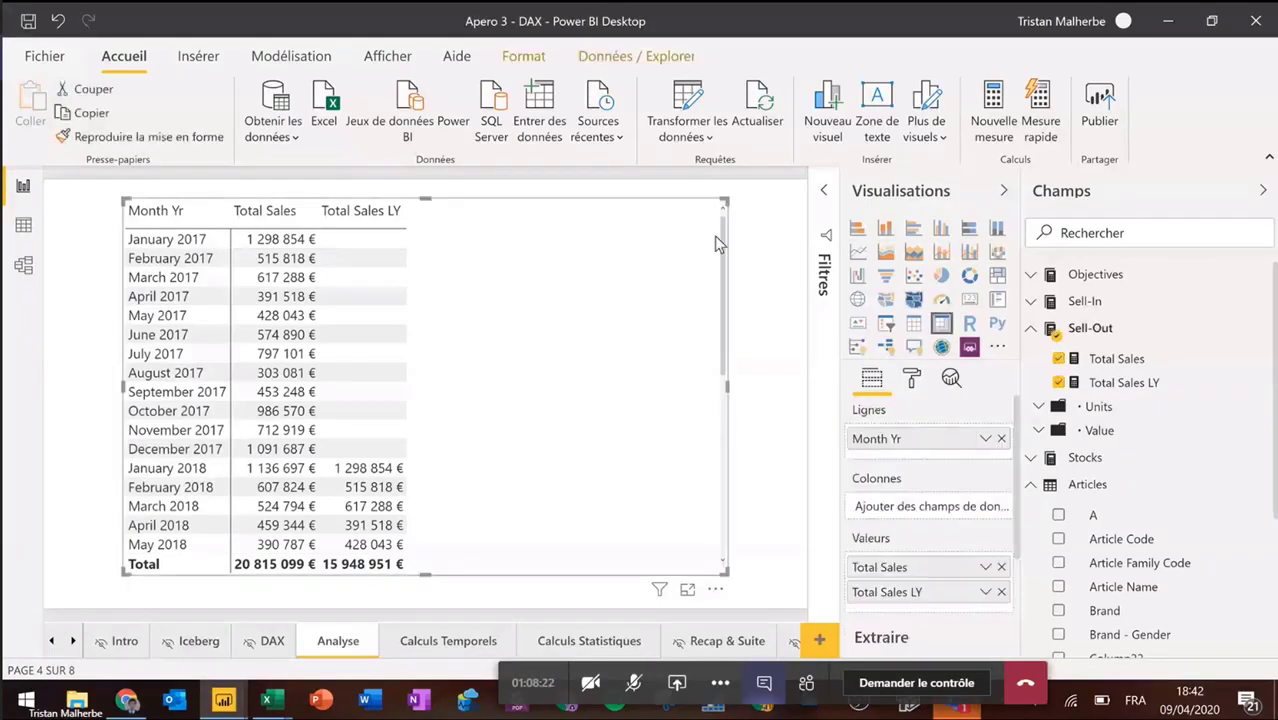
pyautogui.click(756, 236)
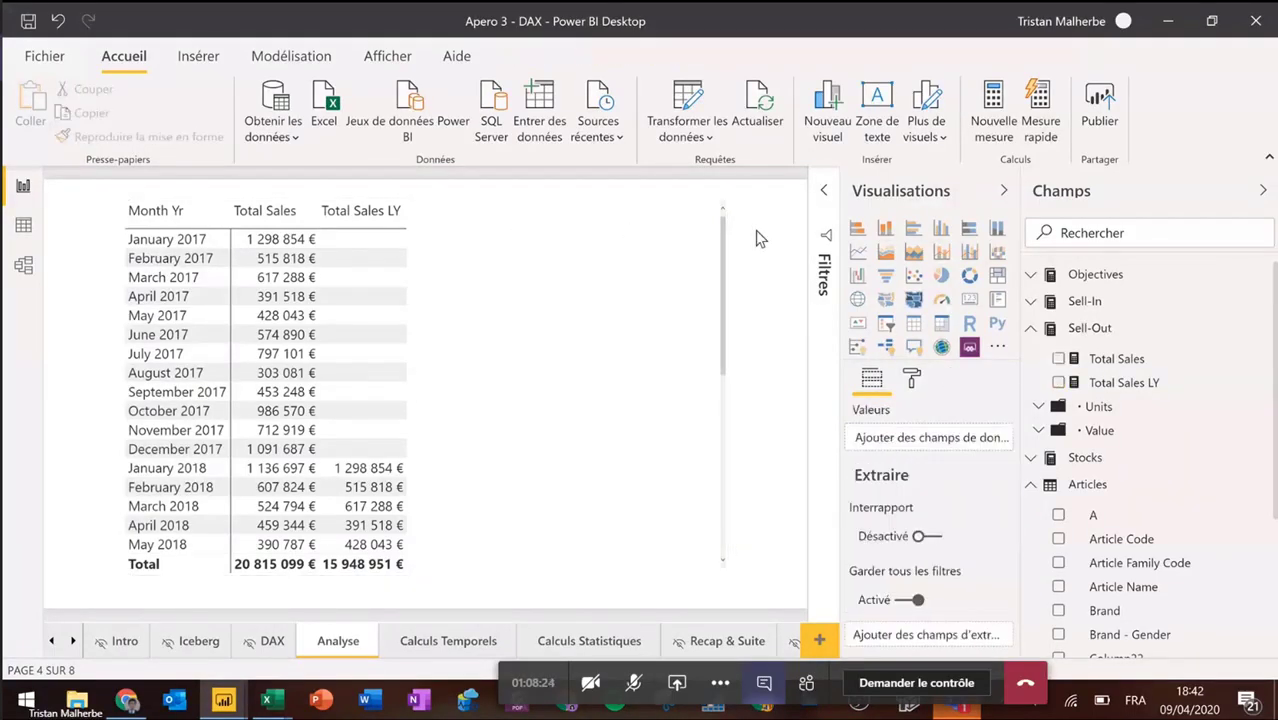
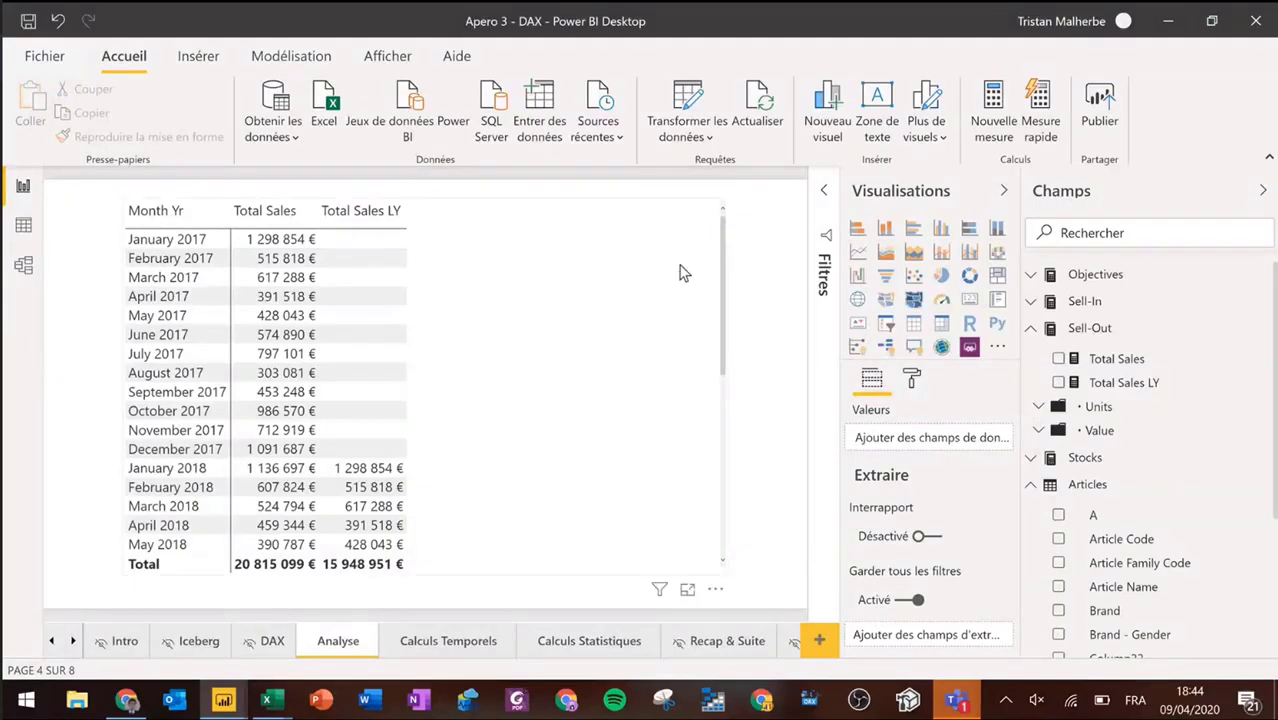
# Step: Switch to the Power BI service in Chrome and show the report's Pareto - Articles page in full screen
pyautogui.click(126, 700)
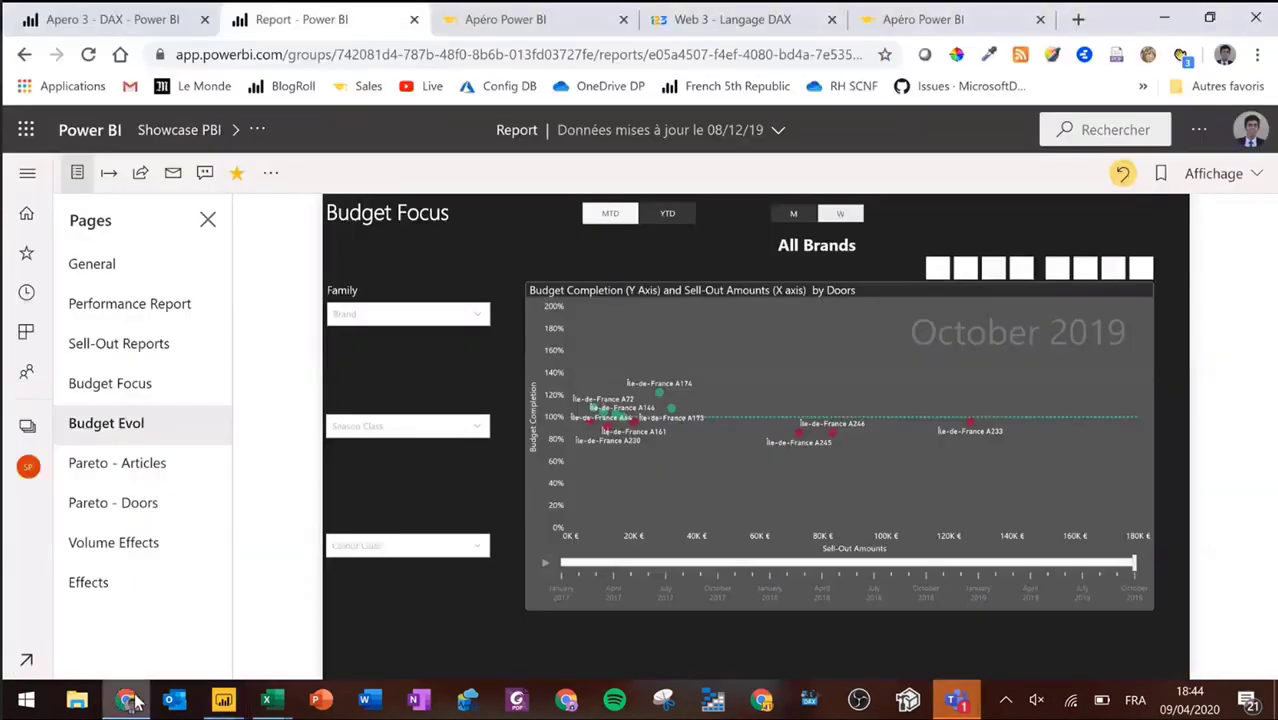
pyautogui.click(141, 474)
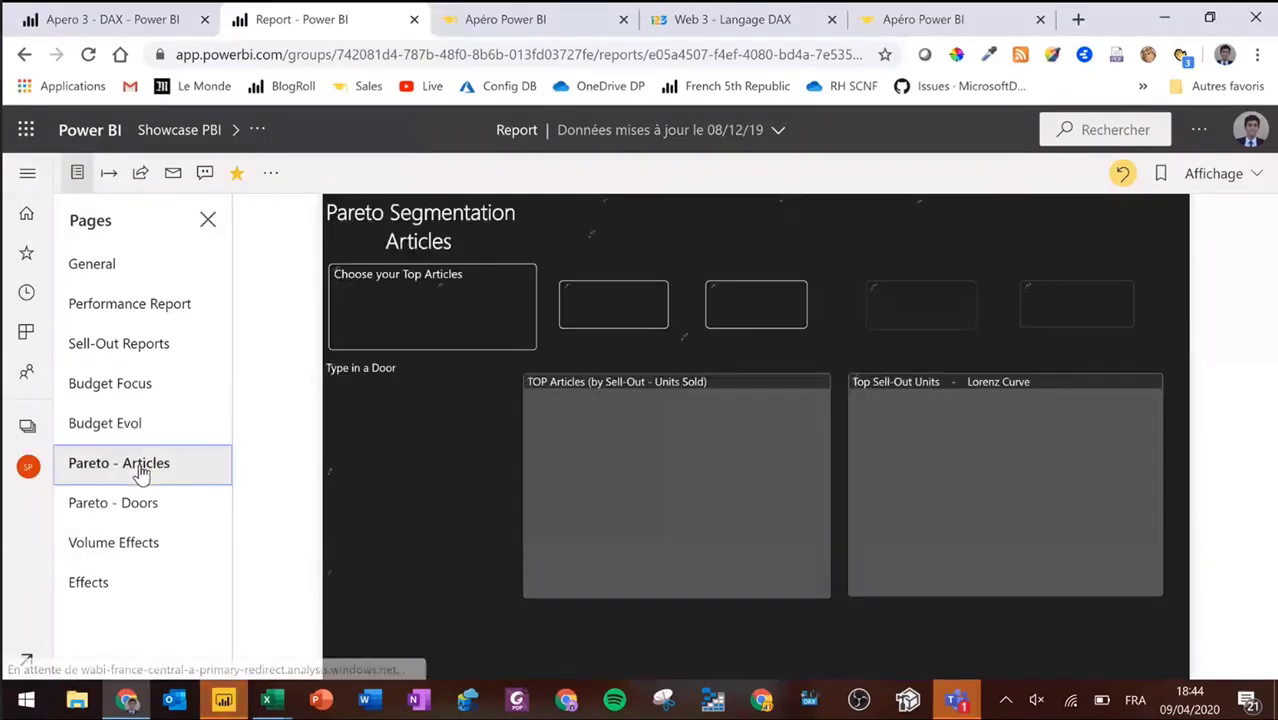
pyautogui.click(1247, 182)
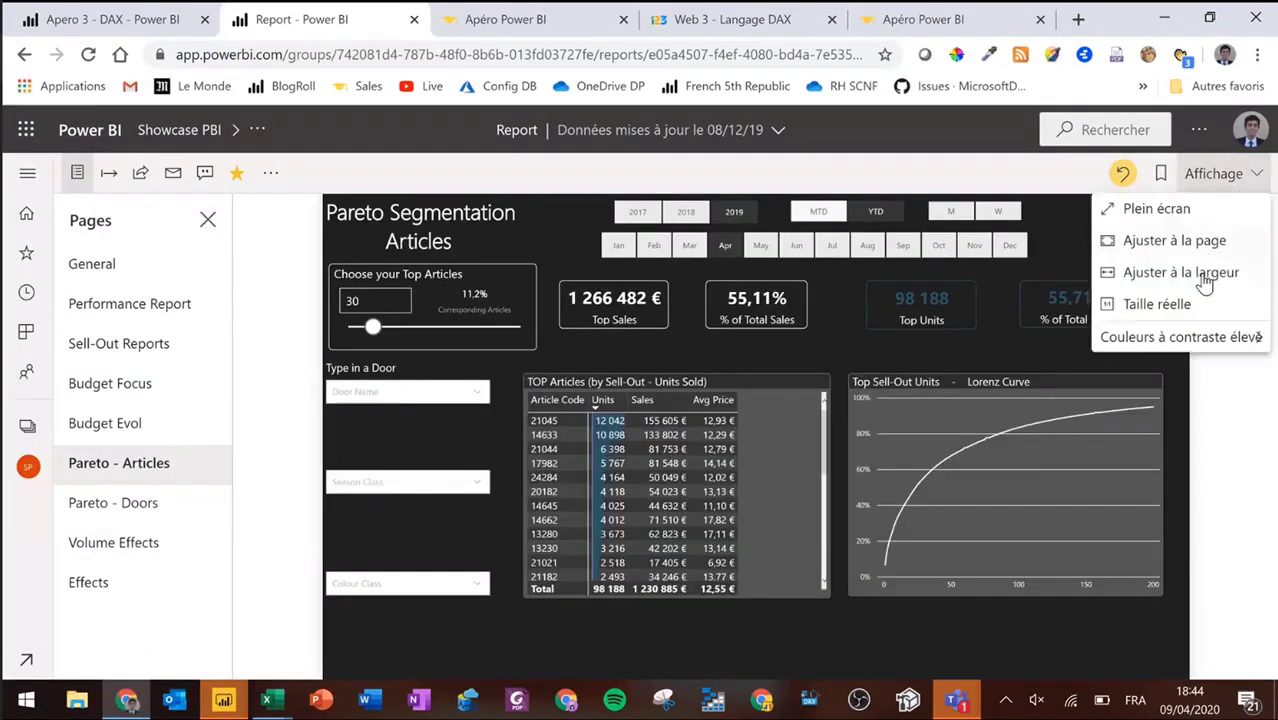
pyautogui.click(1160, 208)
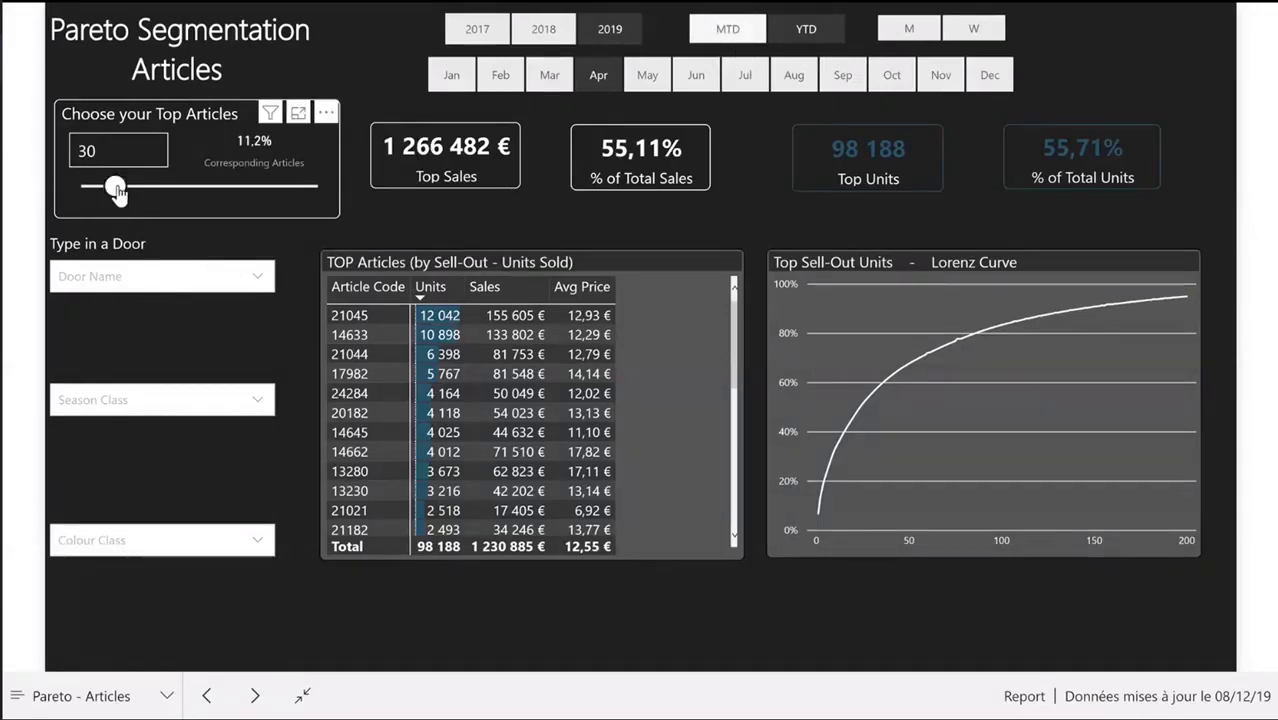
# Step: Set the number of top articles to 15 and look through the TOP Articles table
pyautogui.moveTo(116, 192); pyautogui.dragTo(99, 193)
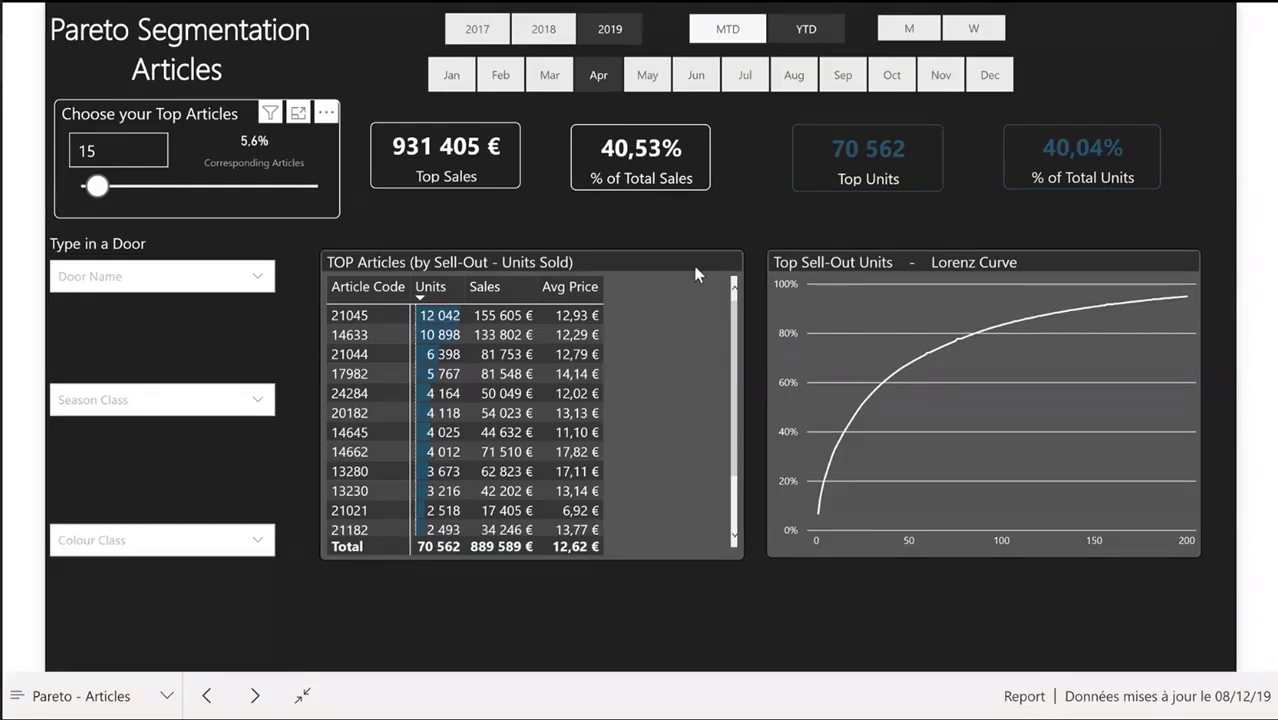
pyautogui.scroll(-2, 675, 313)
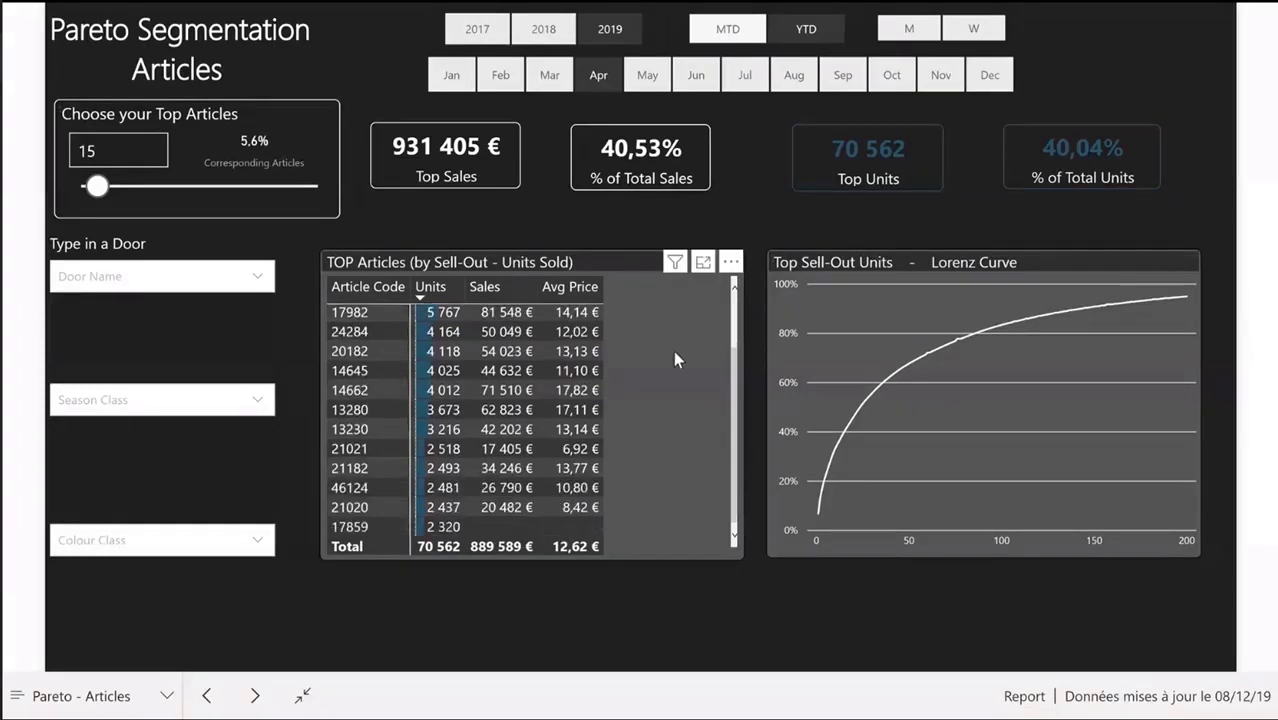
pyautogui.scroll(2, 673, 350)
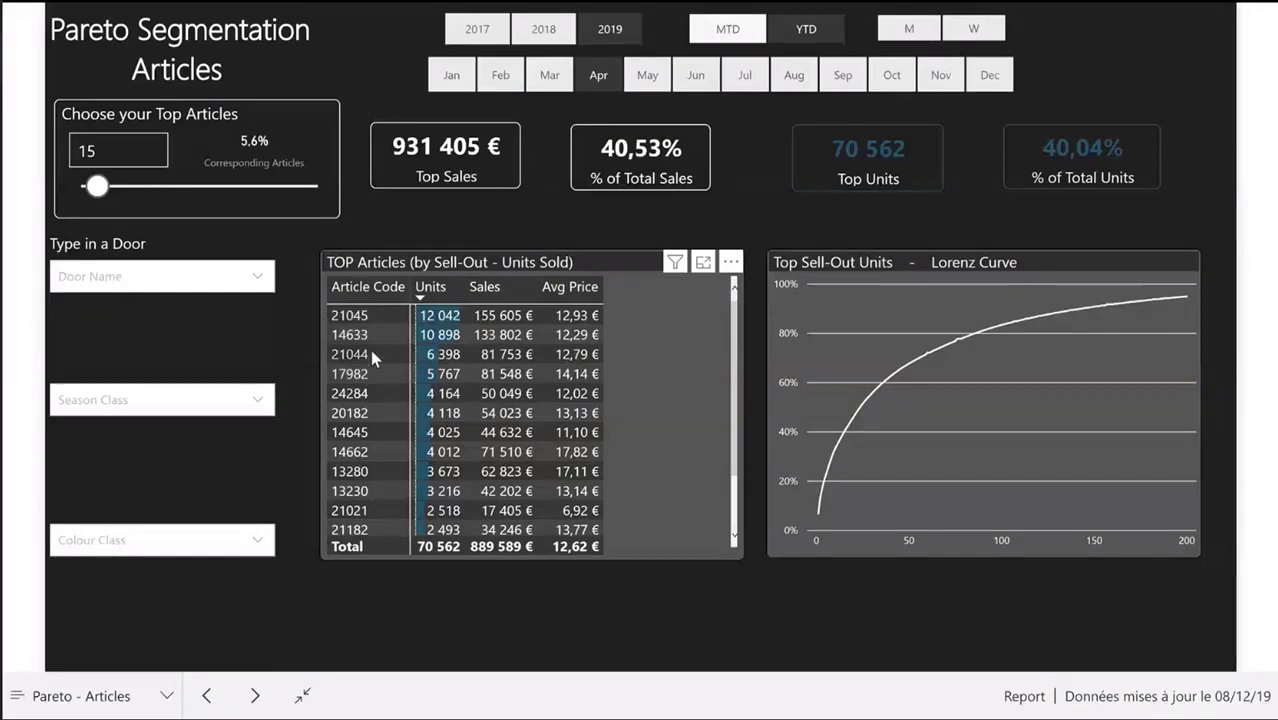
pyautogui.scroll(-2, 370, 349)
pyautogui.scroll(2, 370, 349)
# Step: Set the number of top articles to 7 and filter the page to March
pyautogui.moveTo(97, 186); pyautogui.dragTo(88, 193)
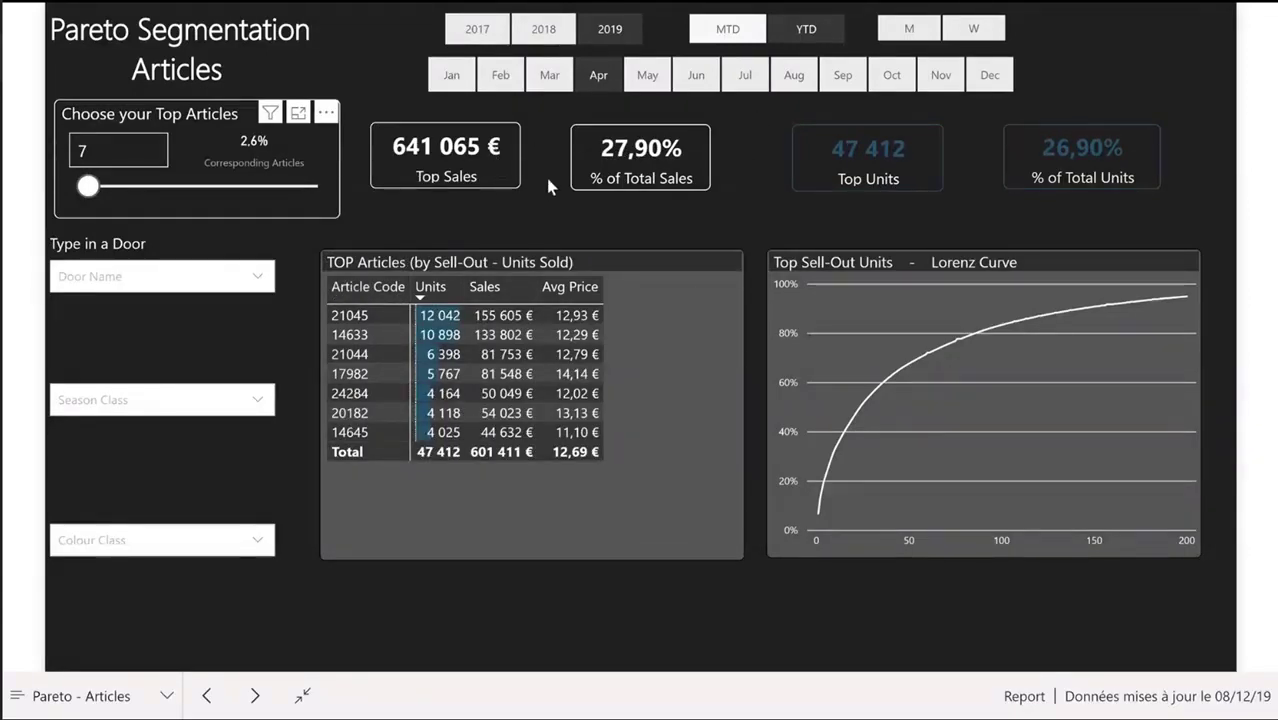
pyautogui.click(548, 88)
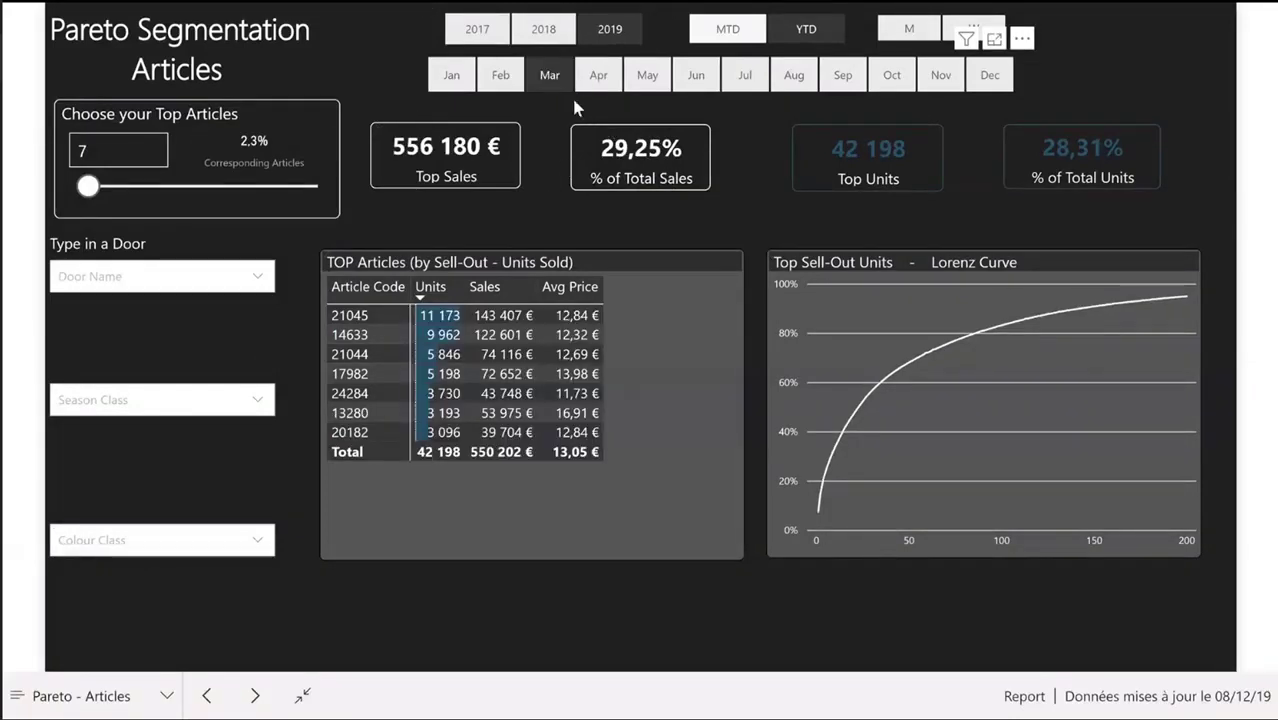
# Step: Filter the Pareto page to door A10 and clear that door filter again
pyautogui.click(257, 287)
pyautogui.click(97, 339)
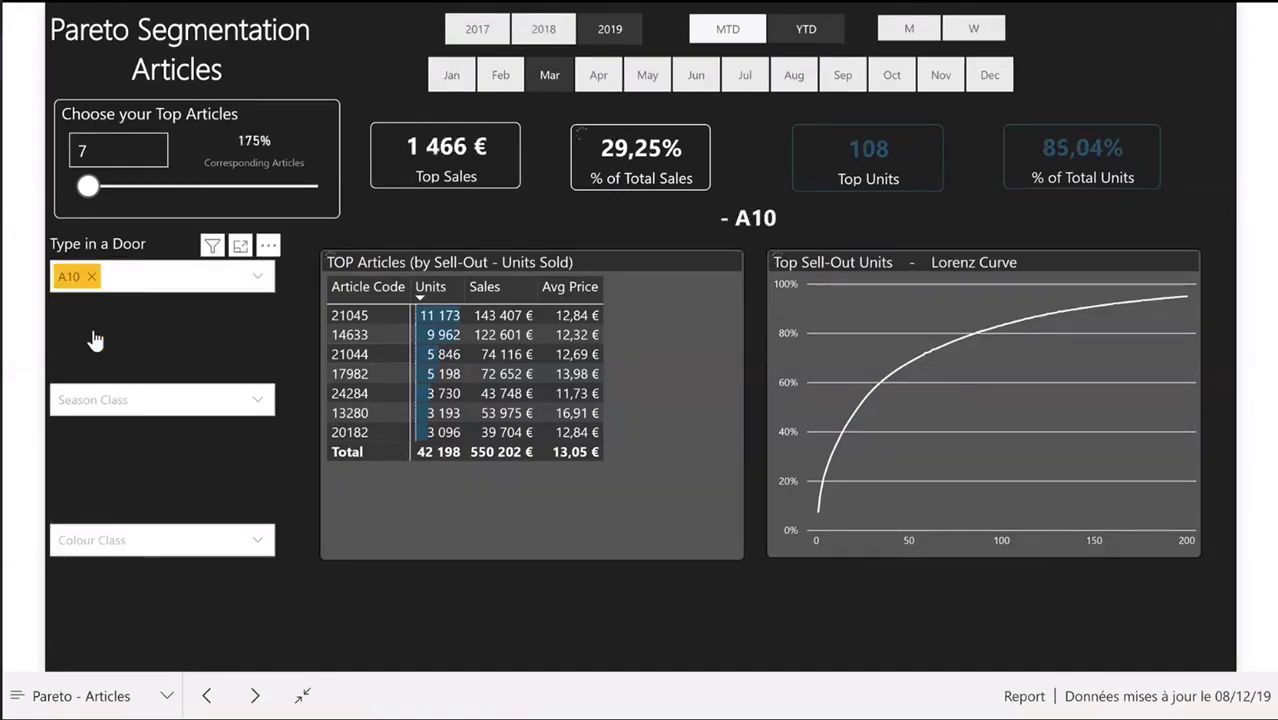
pyautogui.click(93, 272)
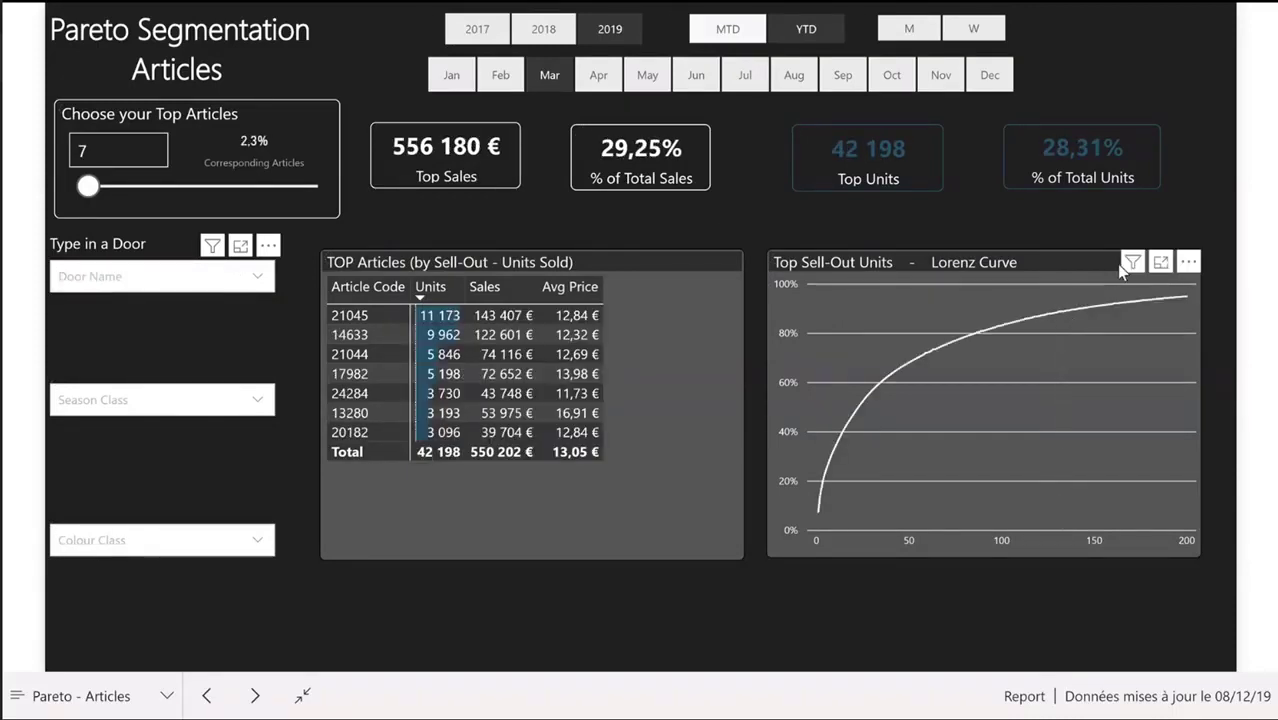
# Step: Enlarge the Top Sell-Out Units - Lorenz Curve chart in focus mode
pyautogui.click(1160, 263)
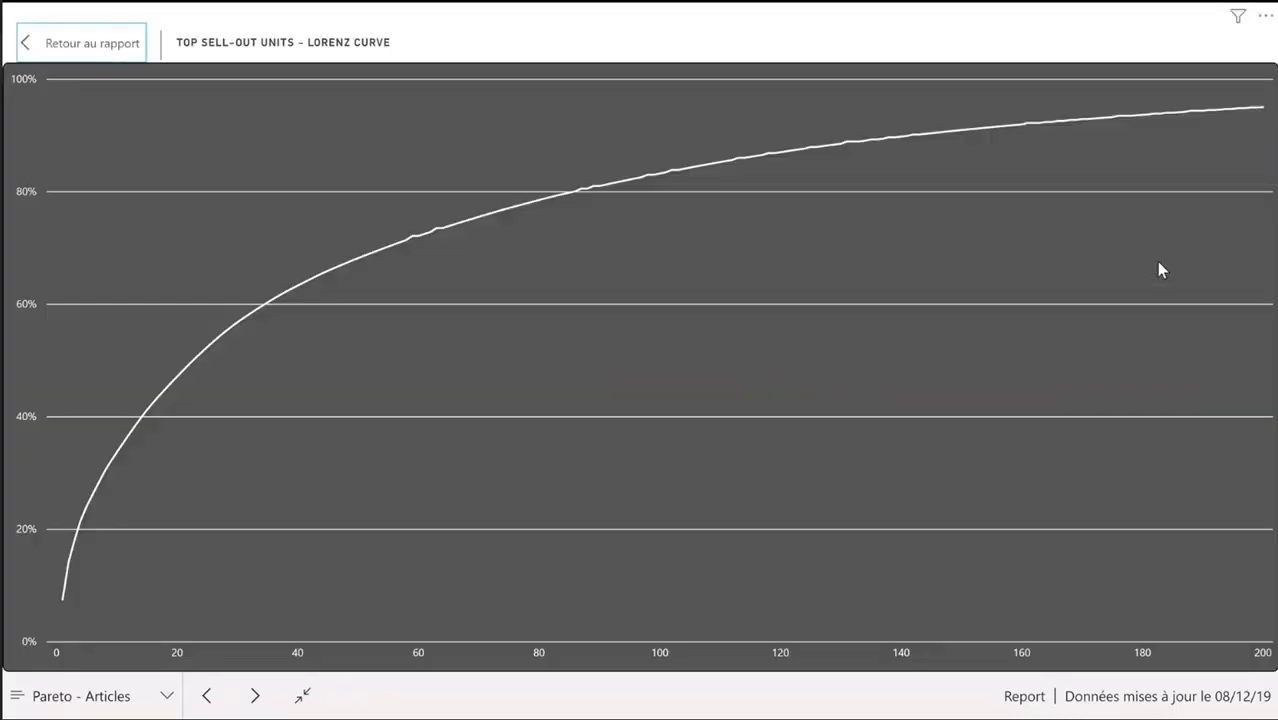
# Step: Reopen the Top Sell-Out Units - Lorenz Curve chart in focus mode and inspect values at points along the curve
pyautogui.click(84, 45)
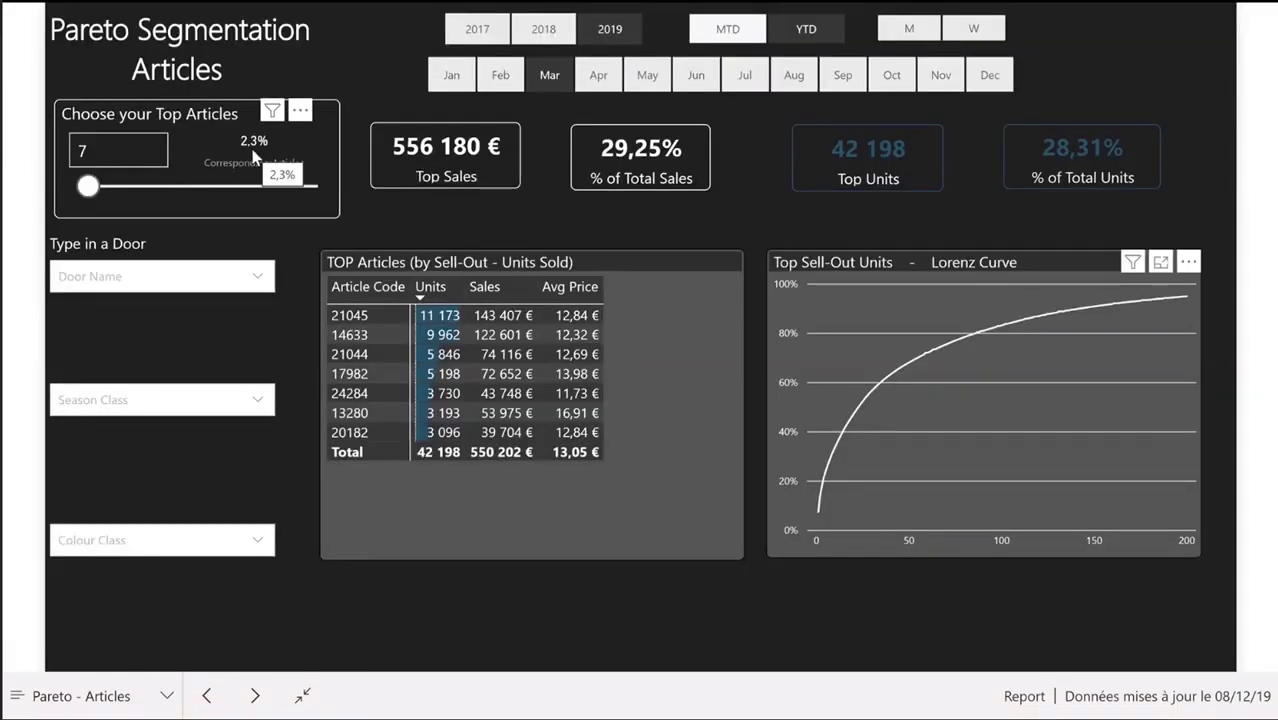
pyautogui.click(1160, 262)
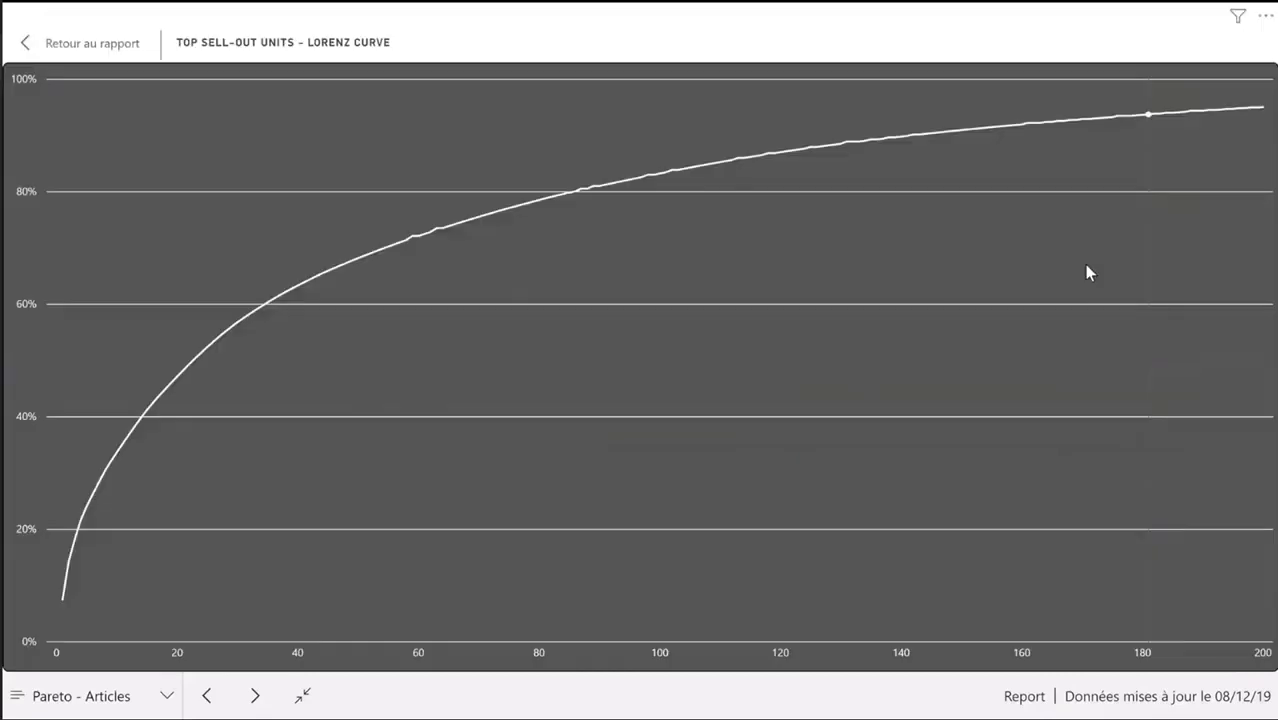
pyautogui.moveTo(328, 297)
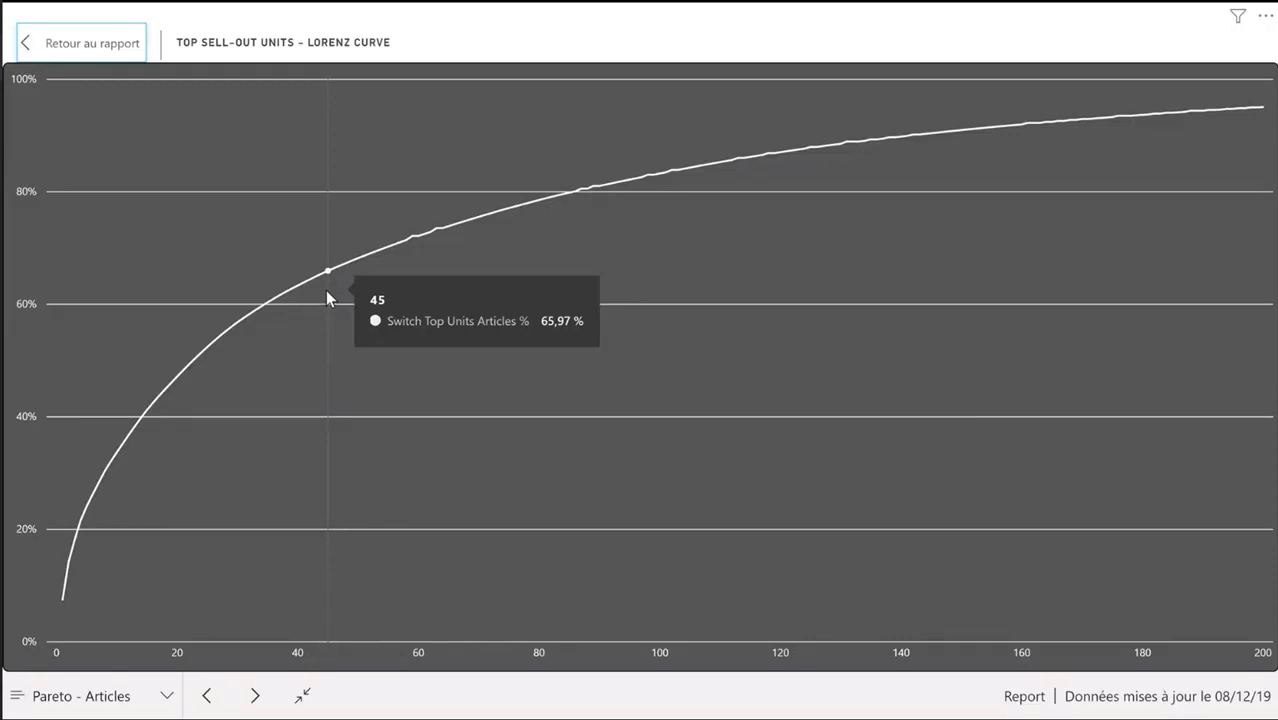
pyautogui.moveTo(502, 231)
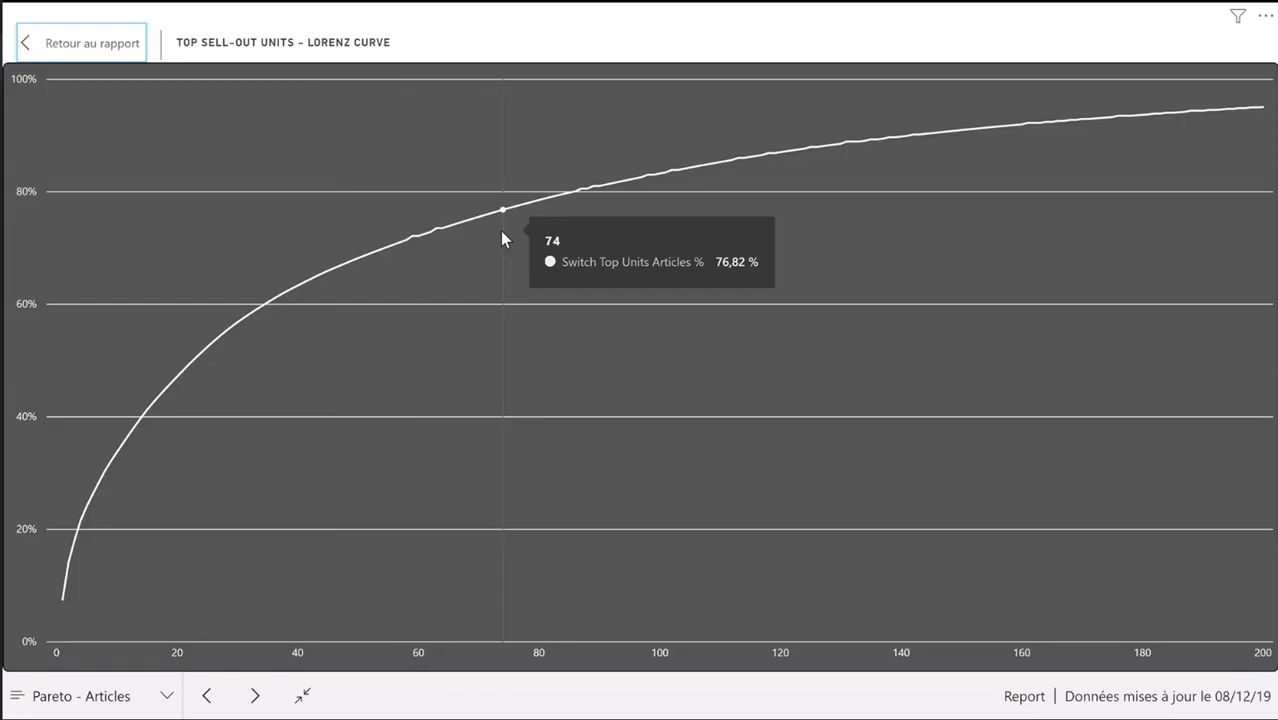
# Step: Exit full screen, return from the enlarged chart to the report and set the number of top articles to 68
pyautogui.press('Escape')
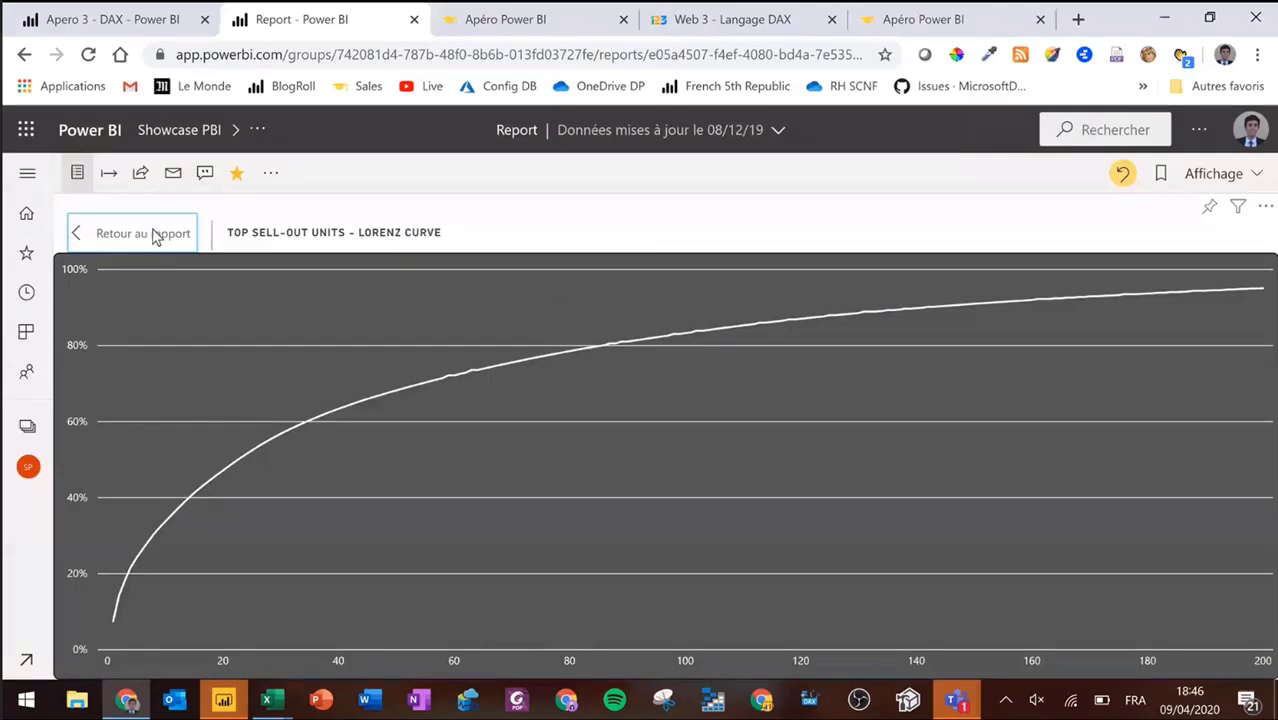
pyautogui.click(155, 236)
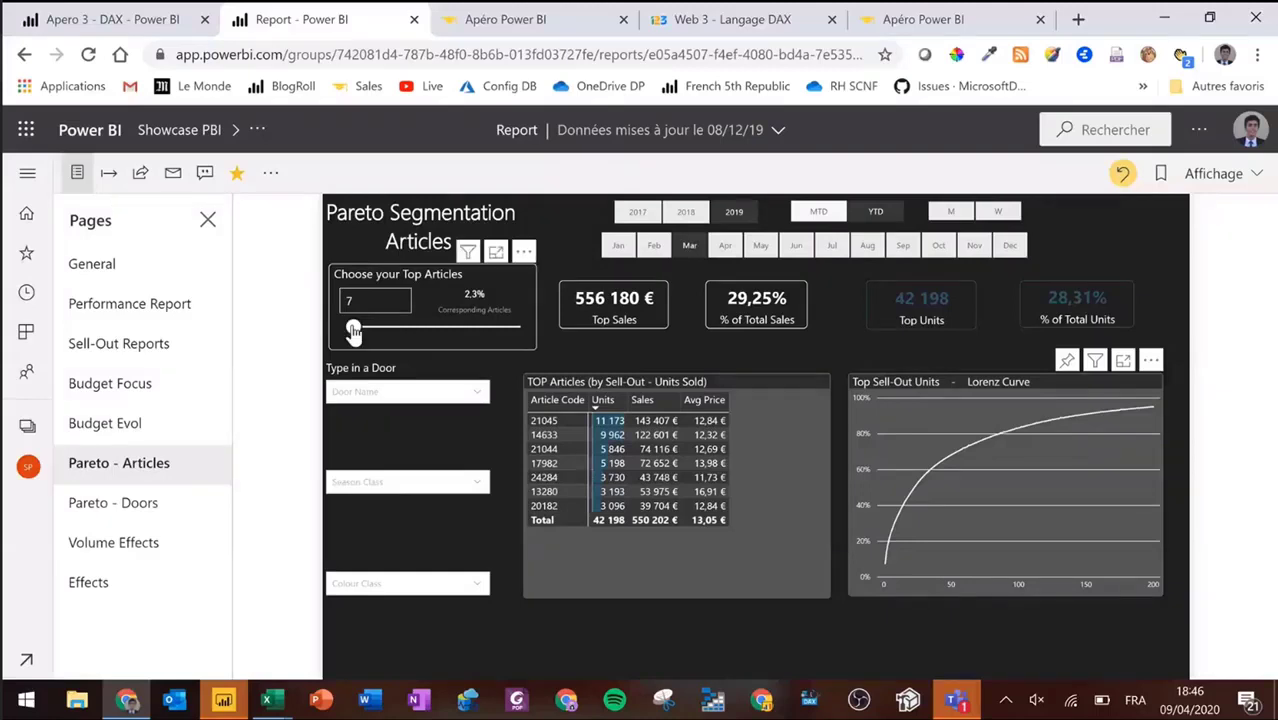
pyautogui.moveTo(414, 331); pyautogui.dragTo(415, 332)
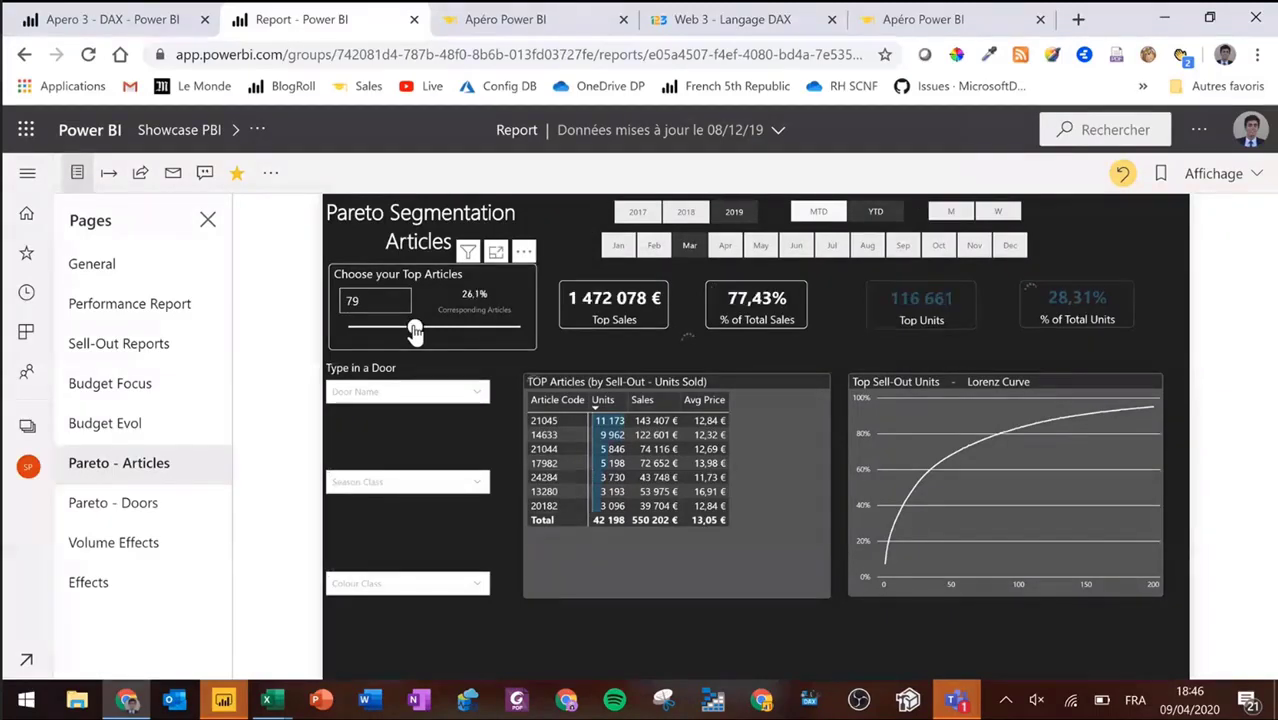
pyautogui.moveTo(414, 332); pyautogui.dragTo(404, 333)
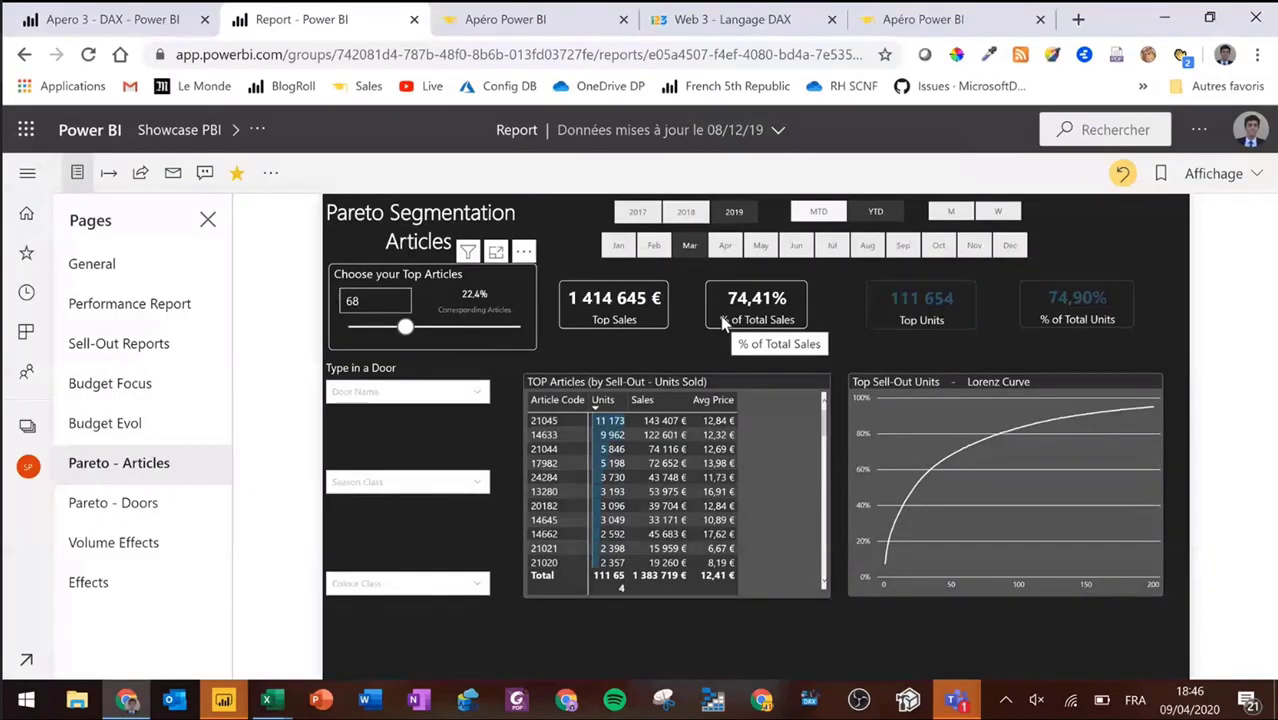
# Step: Switch to the Apero 3 - DAX file in Power BI Desktop, open the Calculs Statistiques page and collapse the Articles table's fields
pyautogui.click(229, 706)
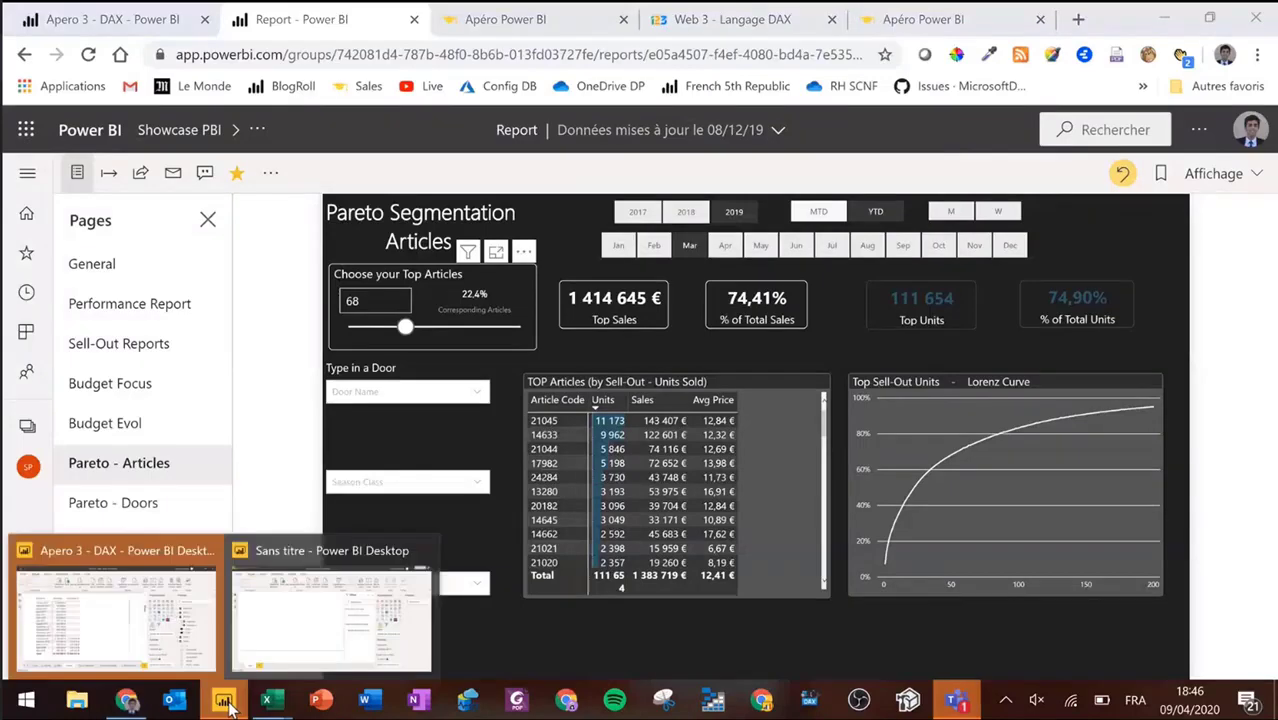
pyautogui.click(115, 615)
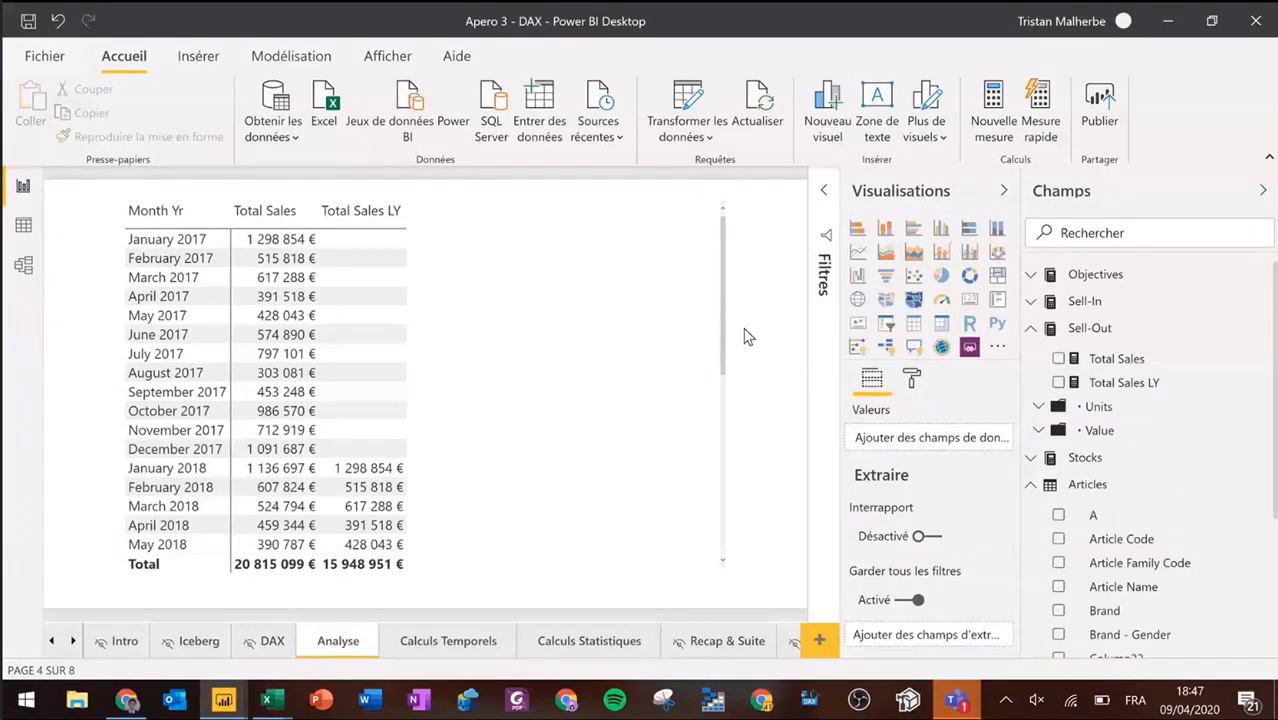
pyautogui.click(557, 643)
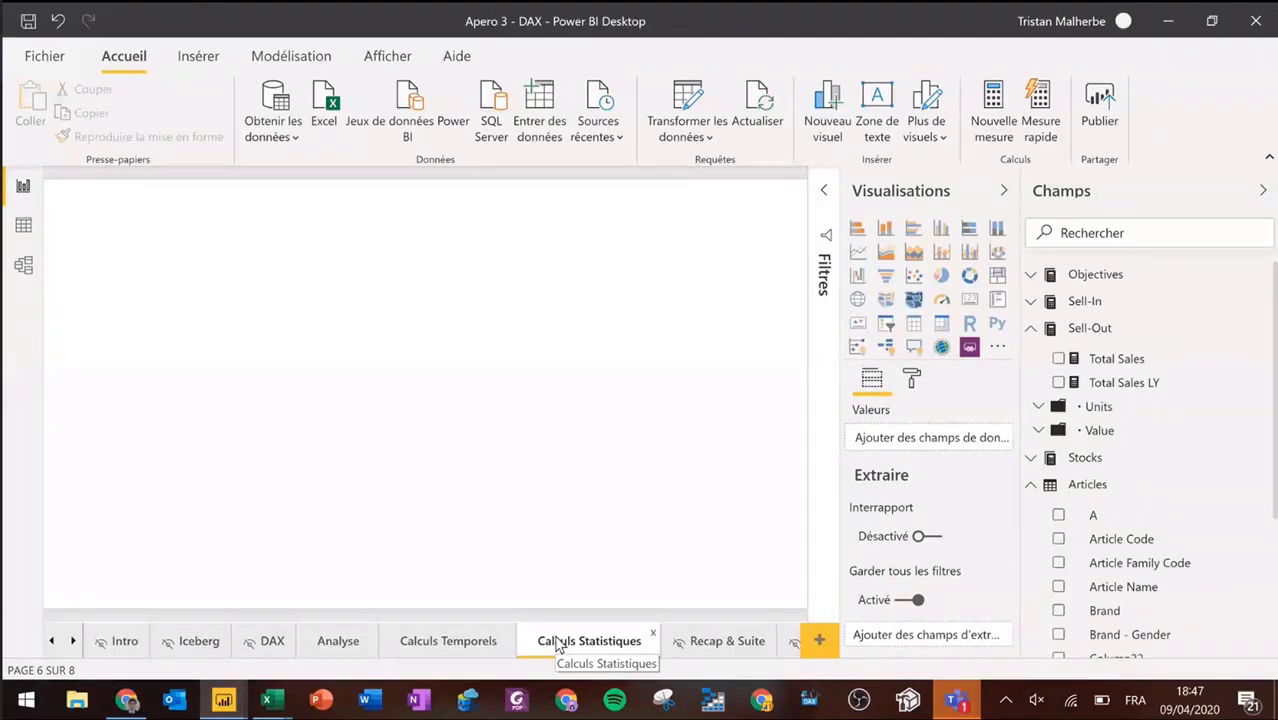
pyautogui.click(1033, 485)
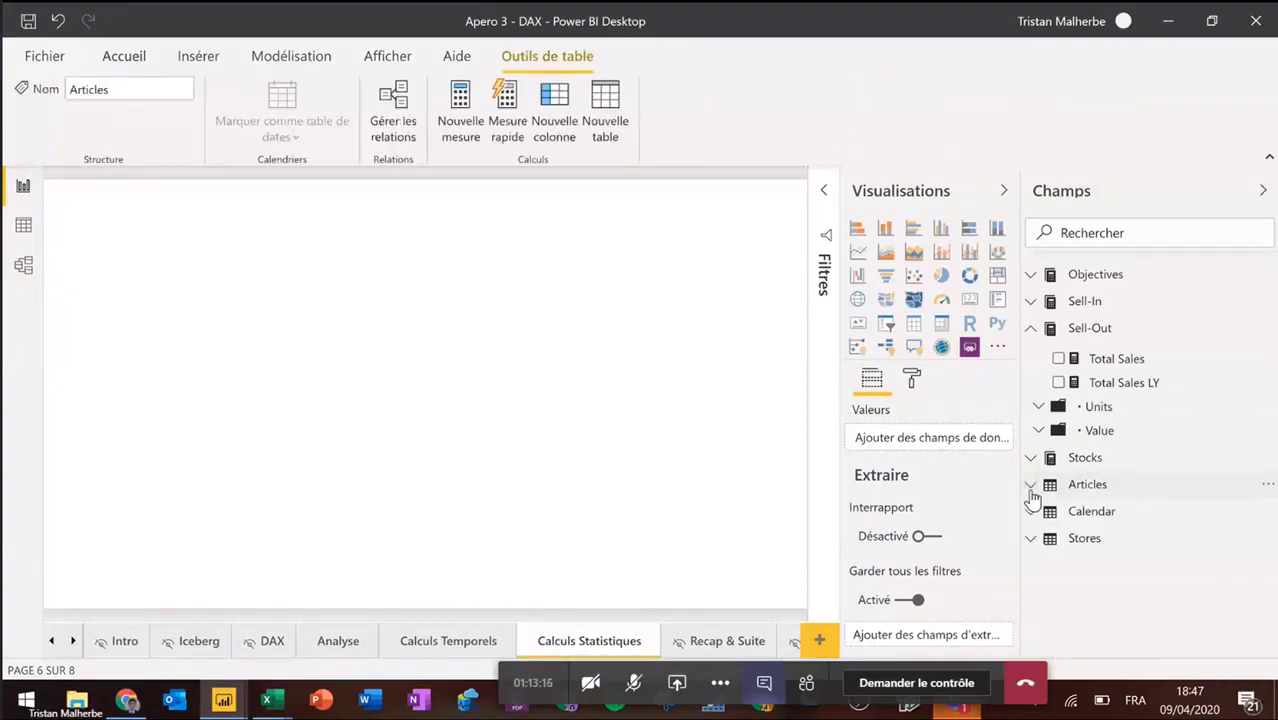
pyautogui.rightClick(1097, 337)
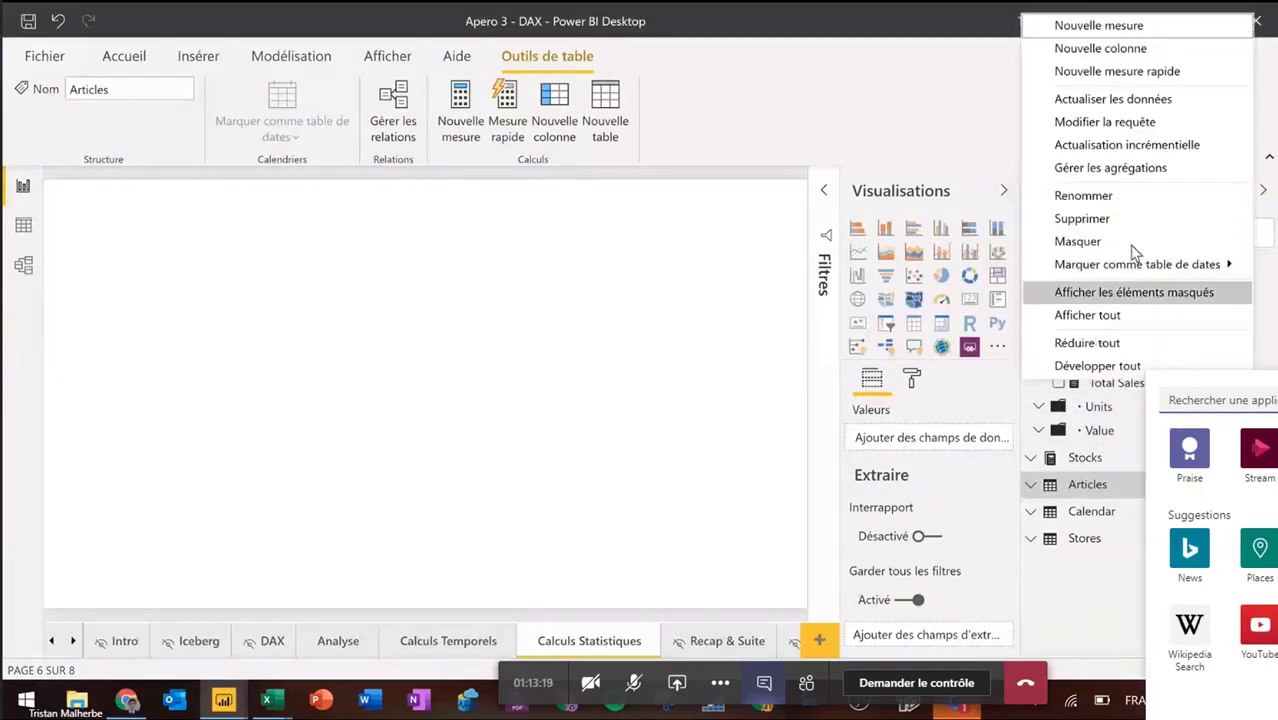
pyautogui.click(1093, 30)
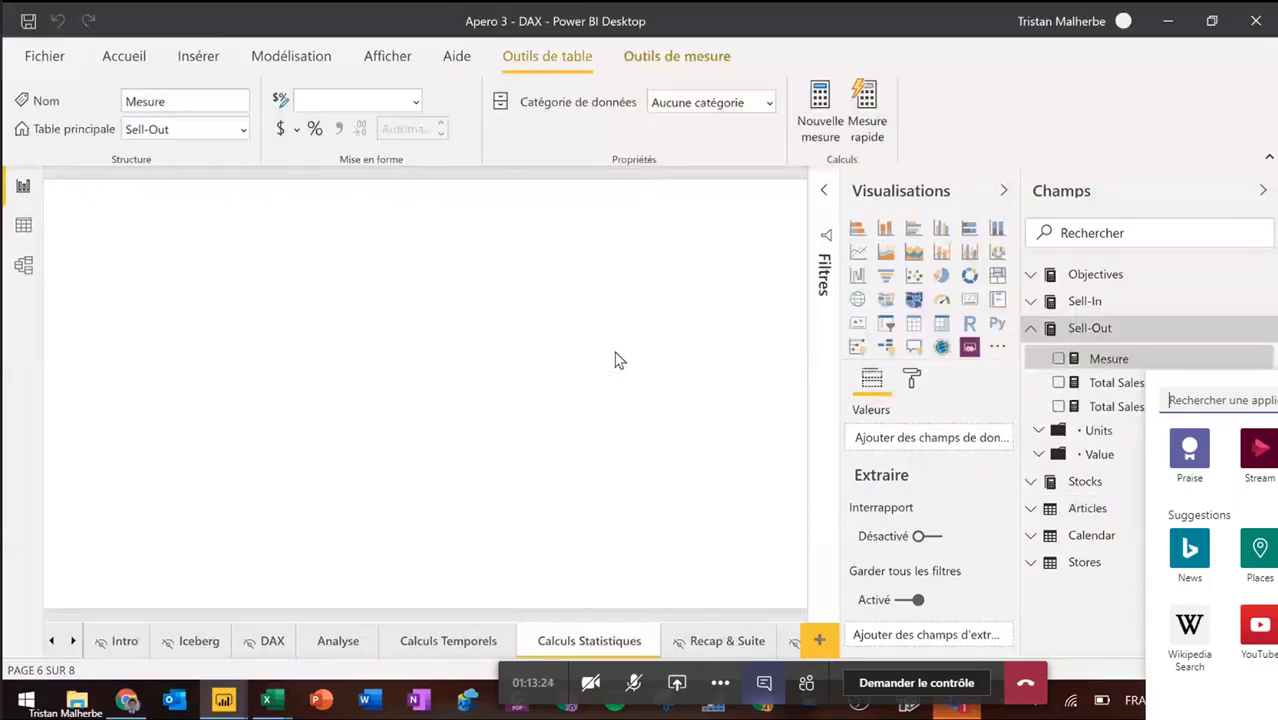
pyautogui.write('Top Am')
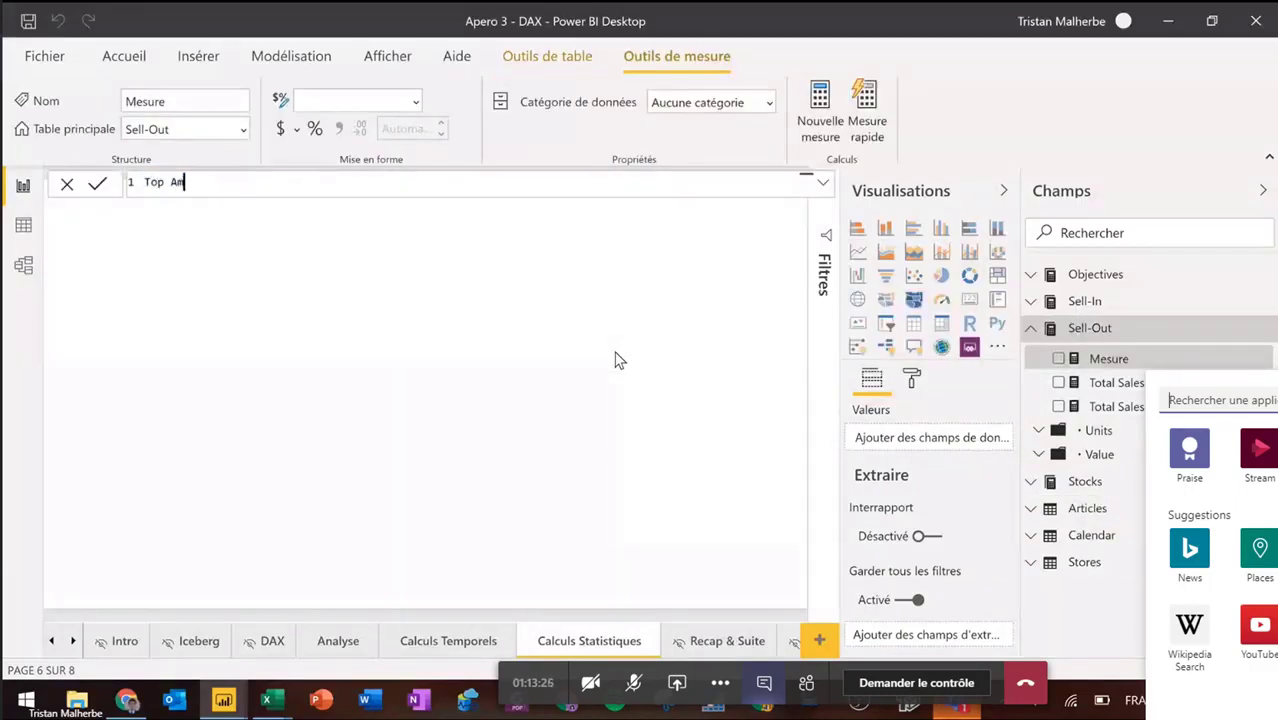
pyautogui.write('t =')
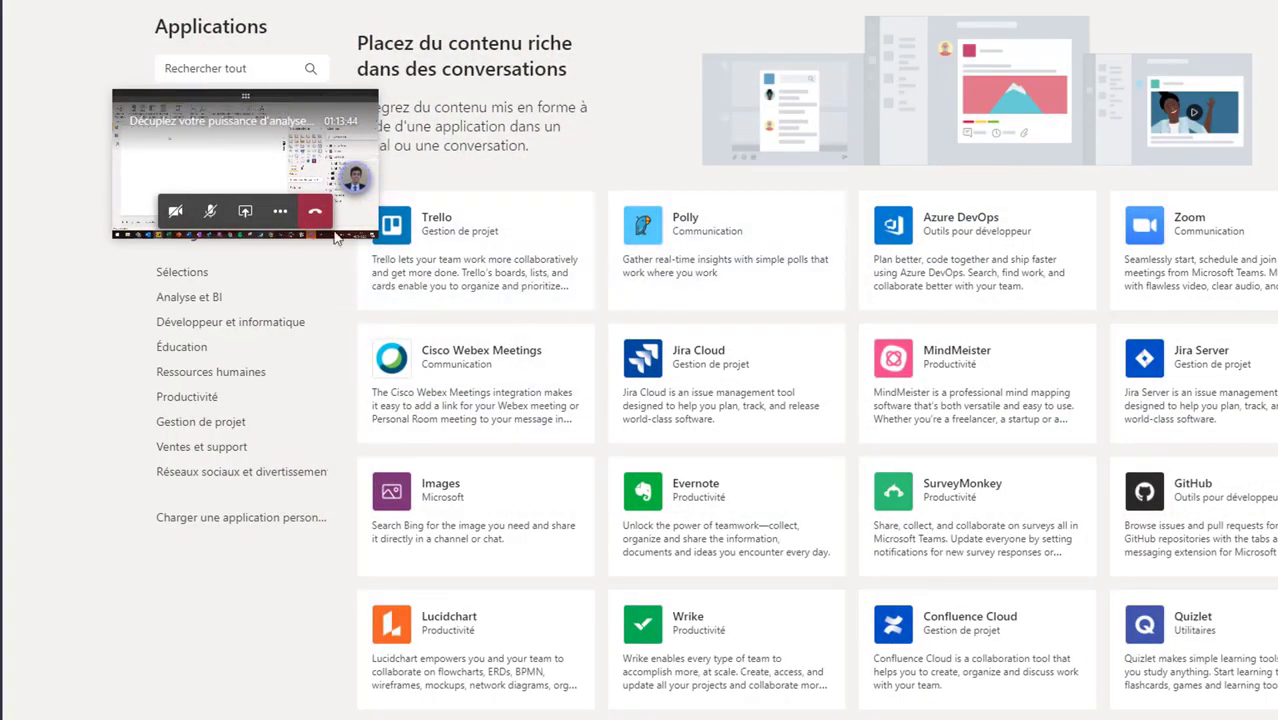
# Step: Start the new calculated table's formula as TopTab = TOPN( VALUES(Stores[Door Code])
pyautogui.click(227, 143)
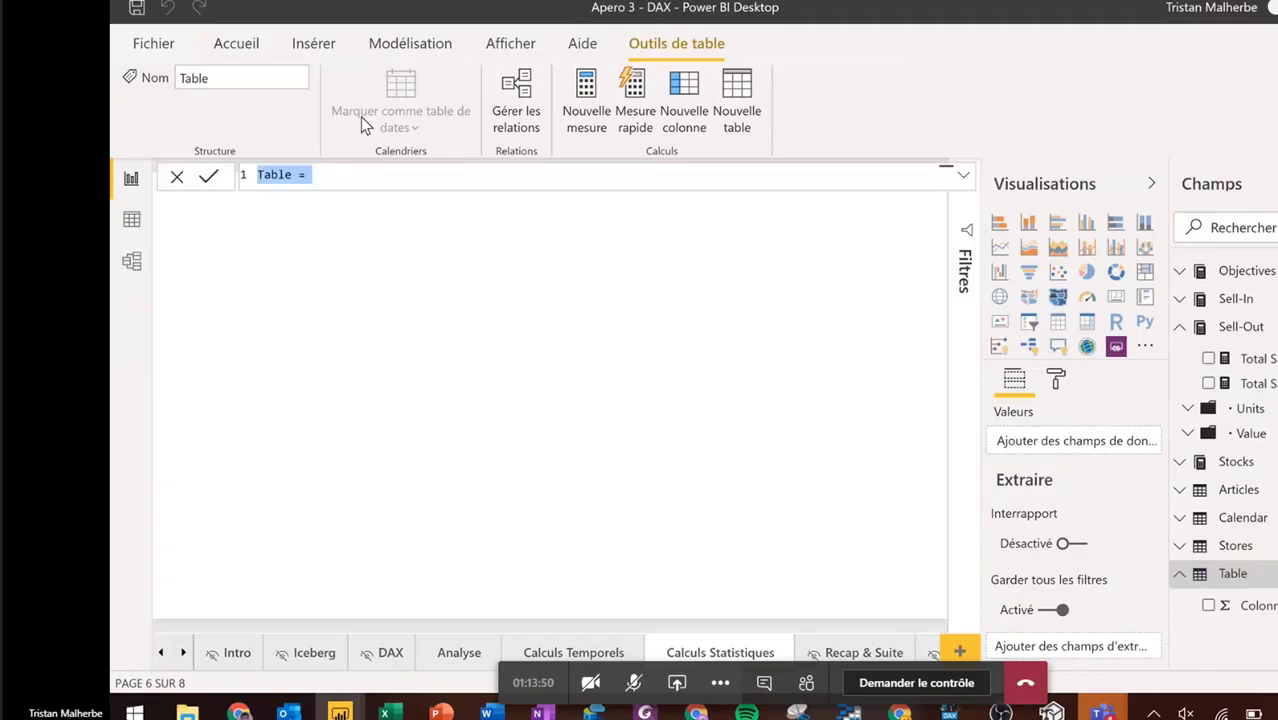
pyautogui.write('T')
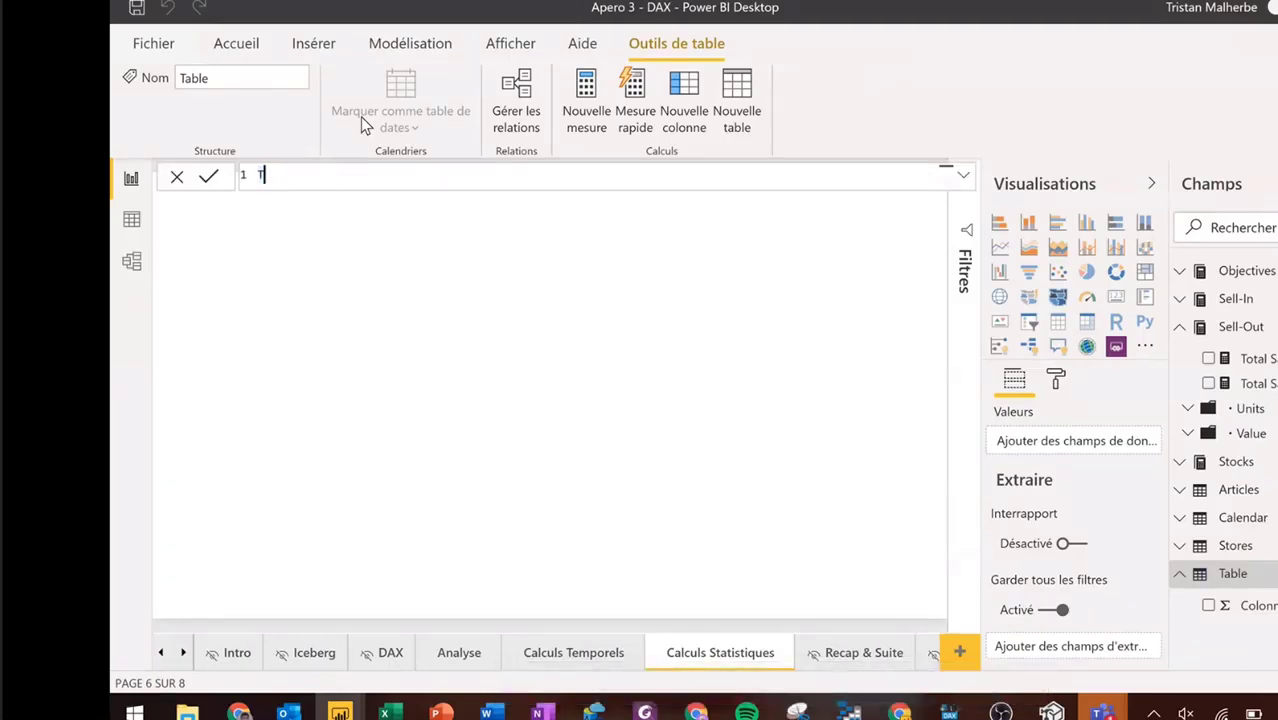
pyautogui.write('opTab =')
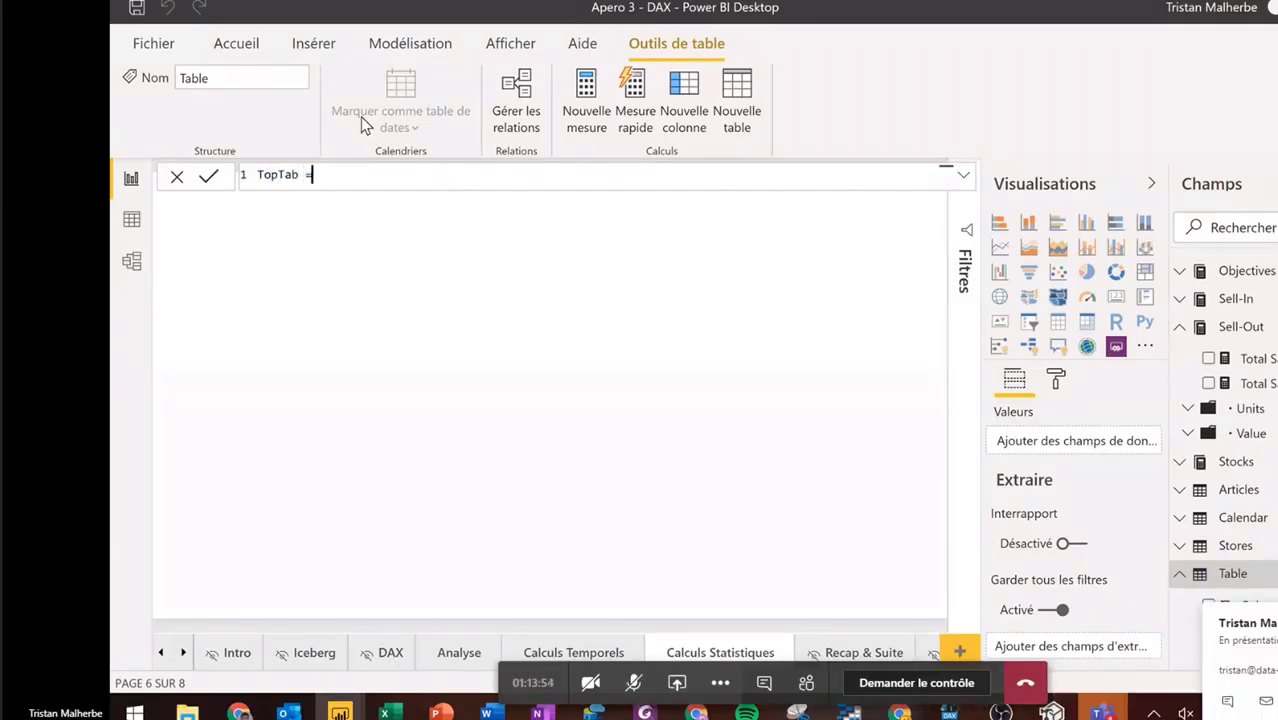
pyautogui.write(' TOPN( Value')
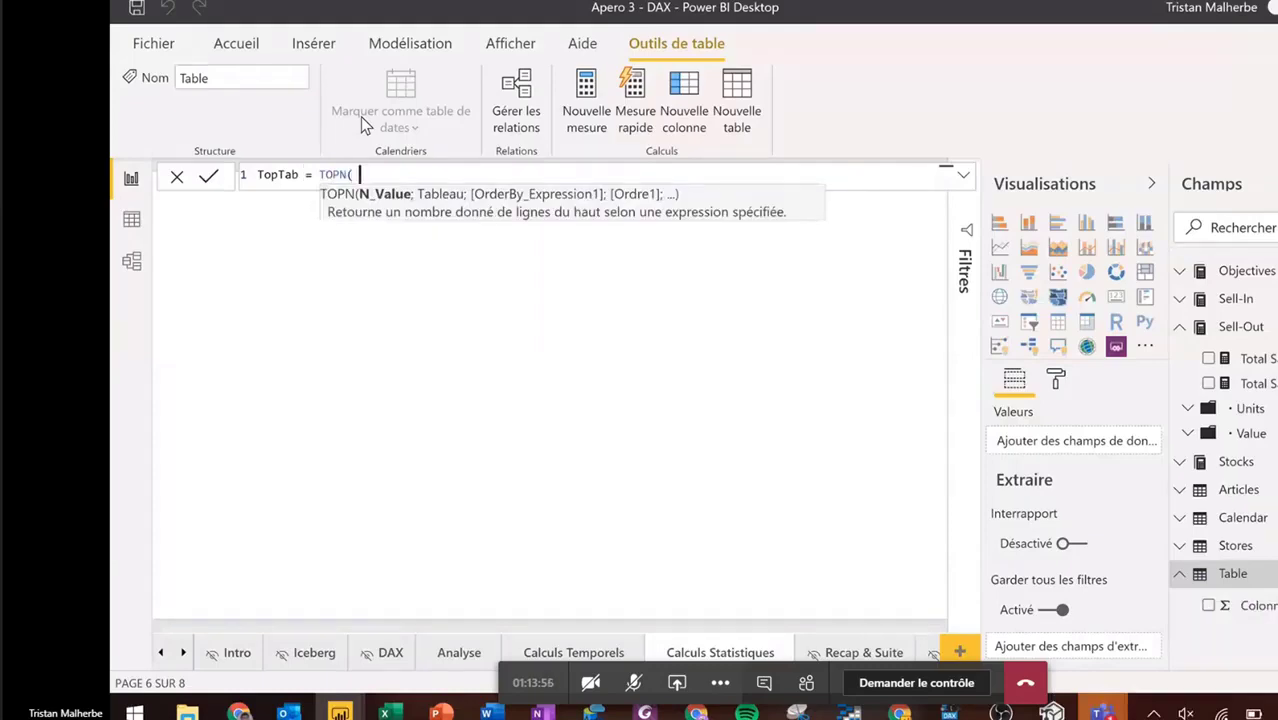
pyautogui.write('s')
pyautogui.press('Tab')
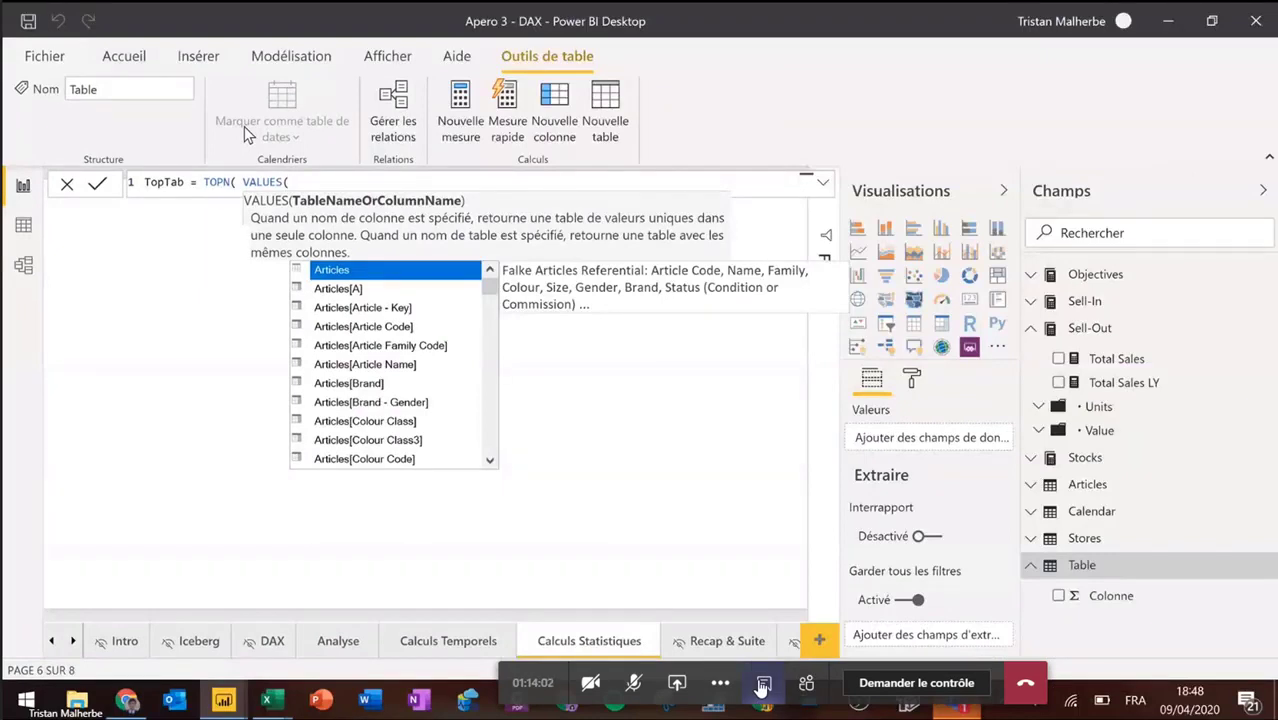
pyautogui.write('C')
pyautogui.press('BackSpace')
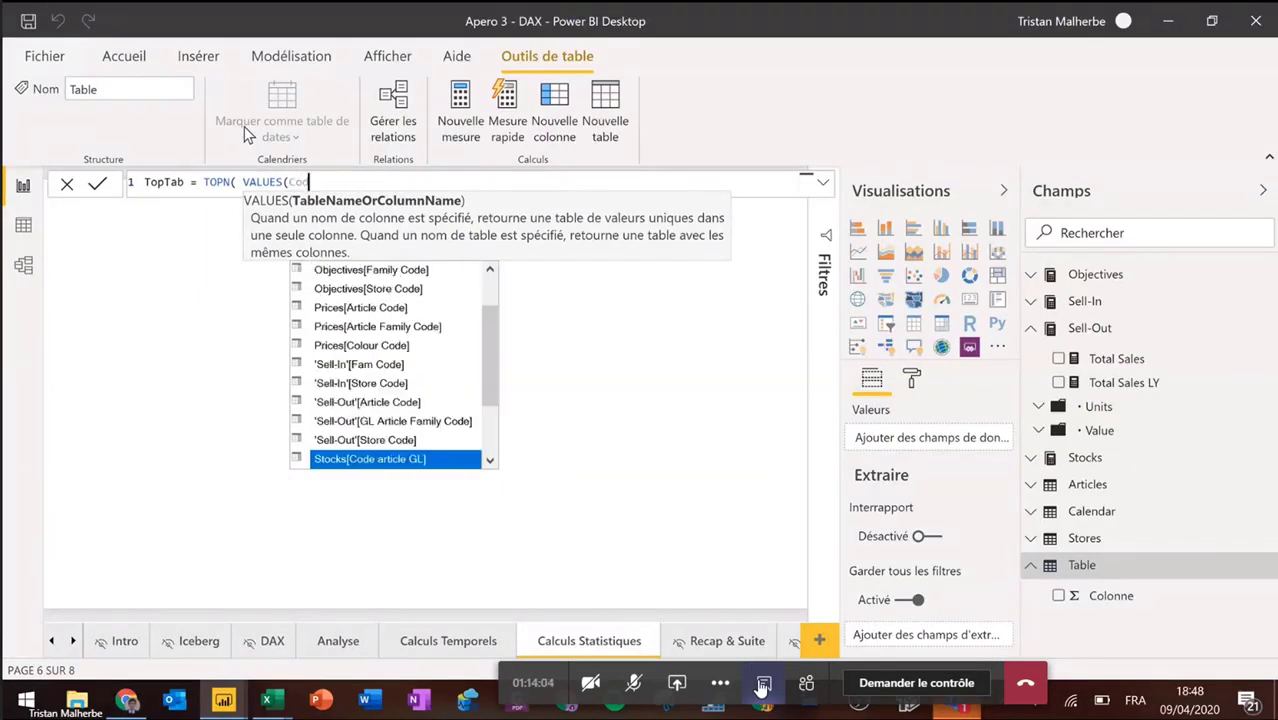
pyautogui.write('Door C')
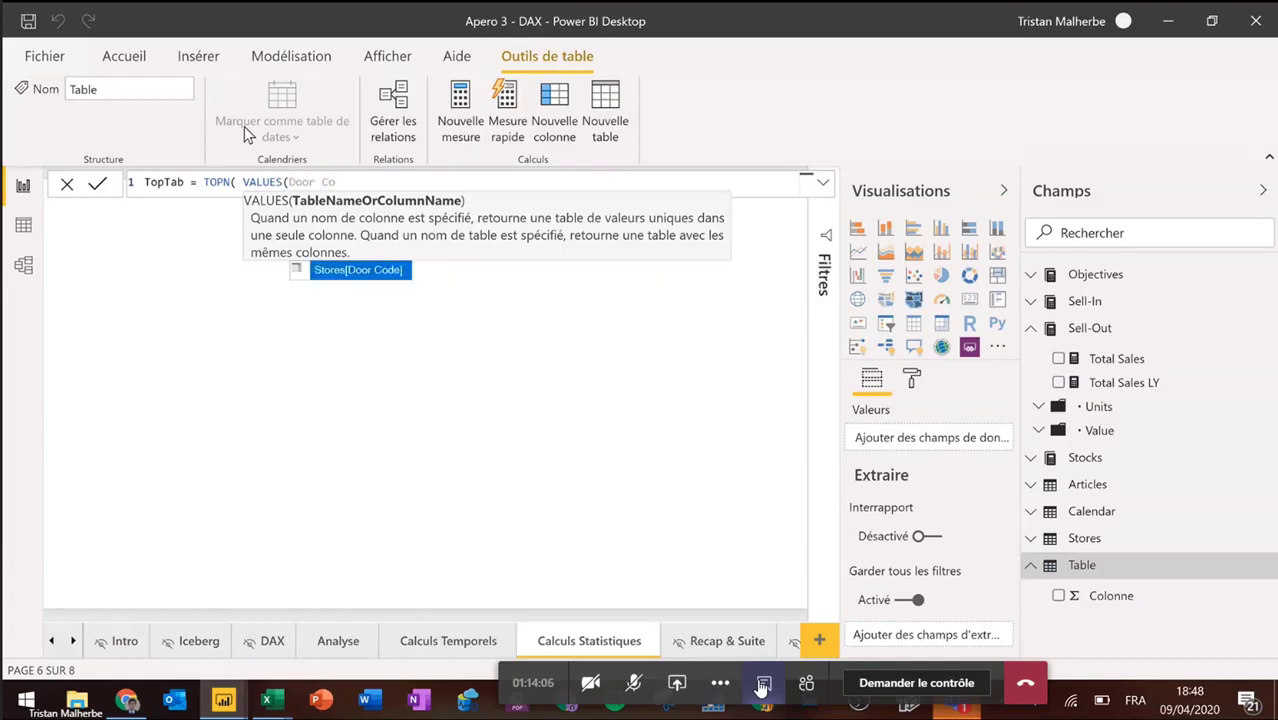
pyautogui.press('Tab')
pyautogui.write(')')
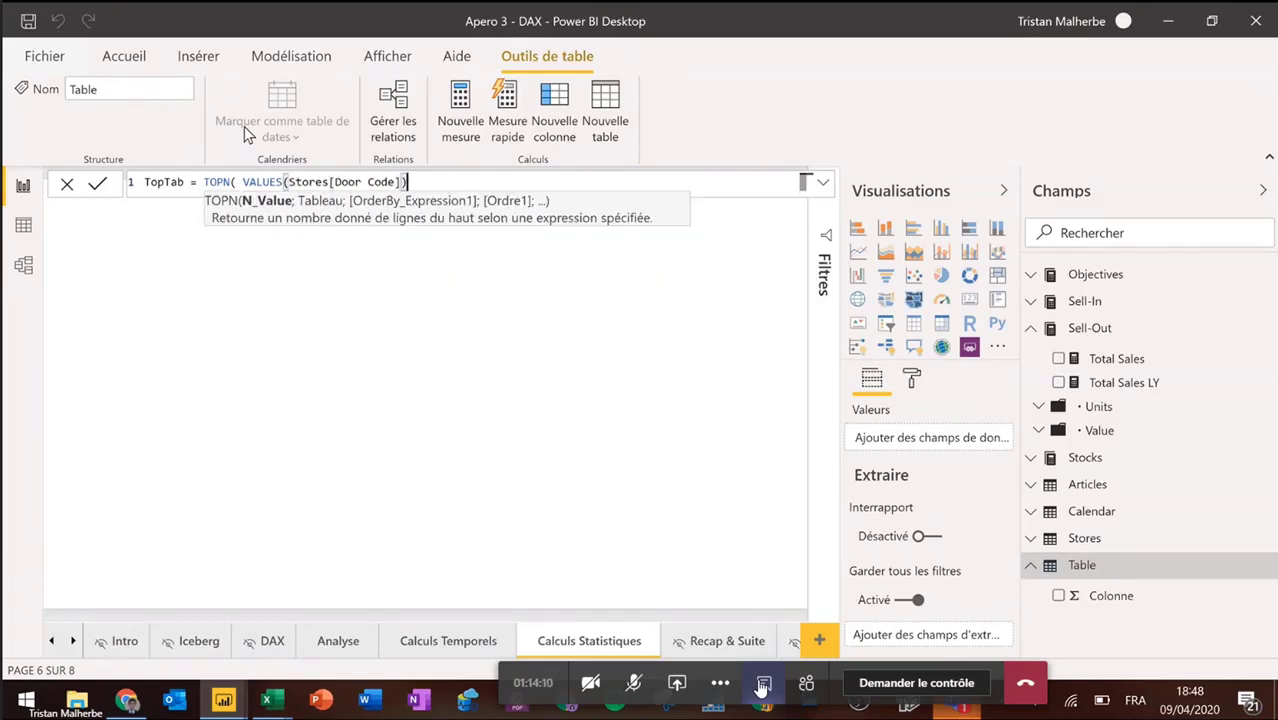
# Step: Insert 5 as the first TOPN argument, followed by a semicolon, before the VALUES expression
pyautogui.hotkey('ctrl', 'Left')
pyautogui.hotkey('ctrl', 'Left')
pyautogui.hotkey('ctrl', 'Left')
pyautogui.hotkey('ctrl', 'Left')
pyautogui.hotkey('ctrl', 'Left')
pyautogui.hotkey('ctrl', 'Left')
pyautogui.hotkey('ctrl', 'Left')
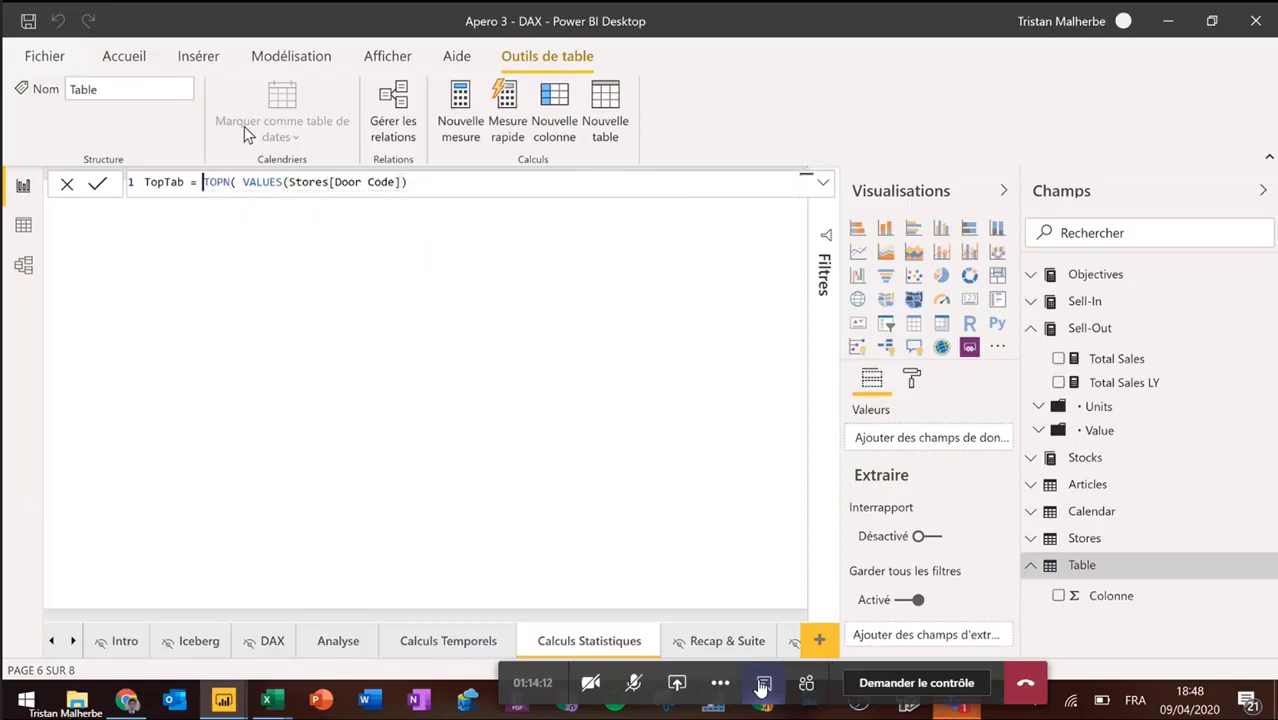
pyautogui.hotkey('ctrl', 'Right')
pyautogui.press('Right')
pyautogui.press('Right')
pyautogui.write('5 ')
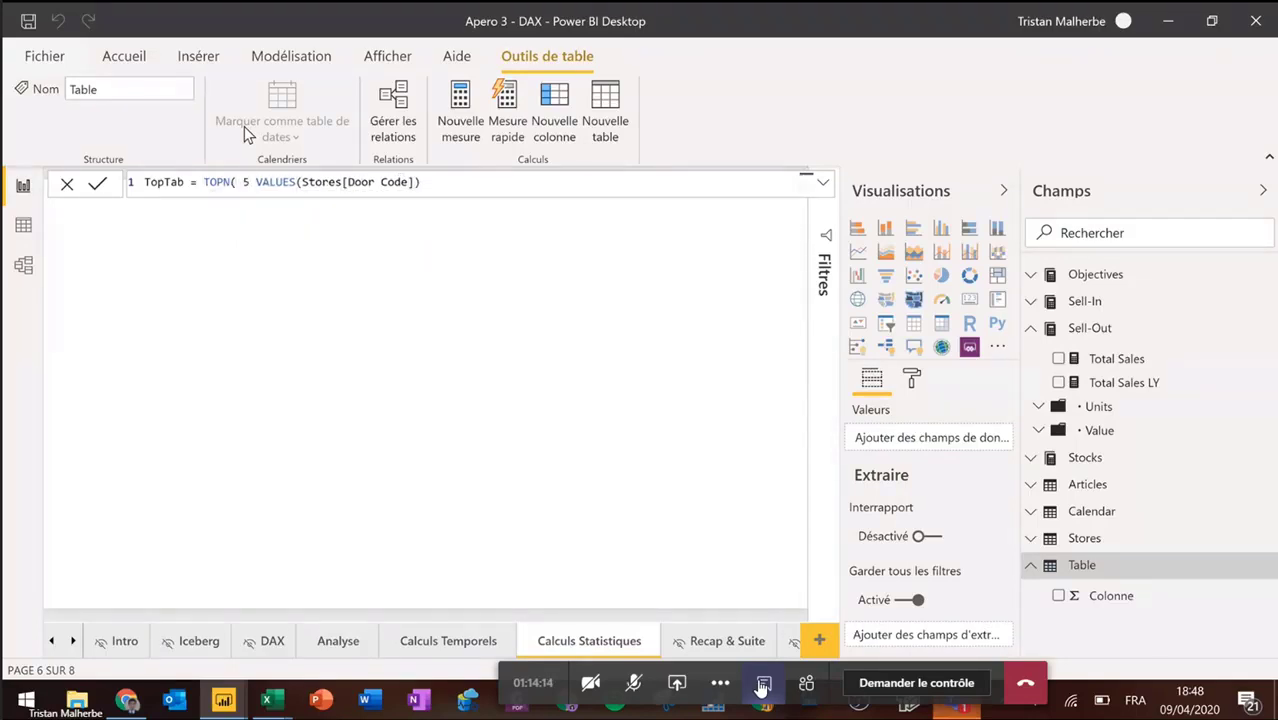
pyautogui.write(';')
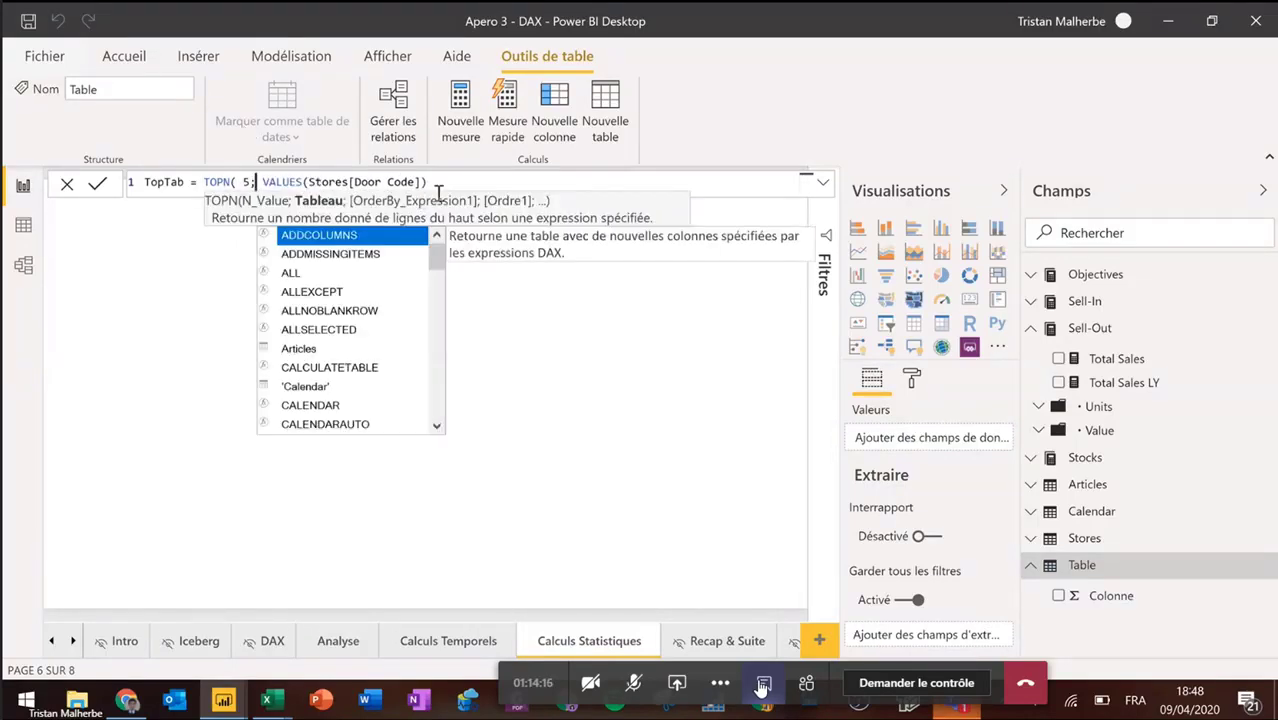
# Step: Magnify the TopTab formula and frame the VALUES(Stores[Door Code]) argument with a red rectangle
pyautogui.click(451, 184)
pyautogui.hotkey('ctrl', '1')
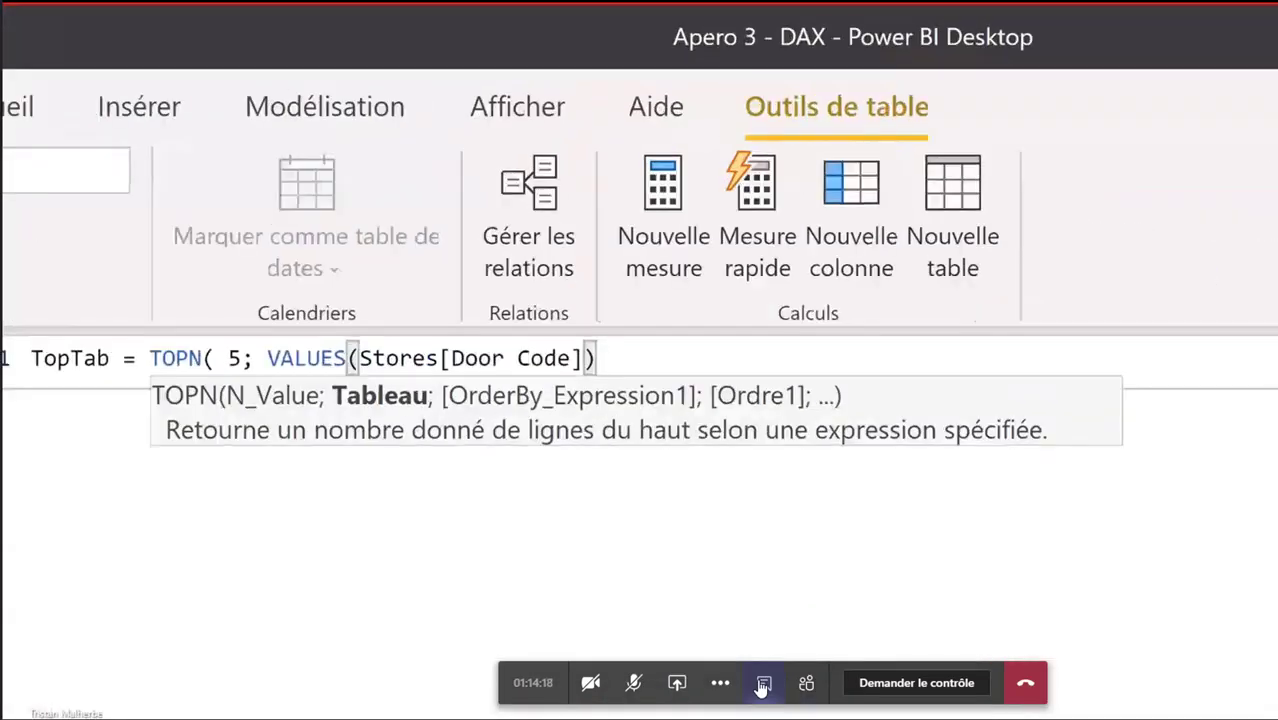
pyautogui.click(564, 442)
pyautogui.moveTo(383, 285); pyautogui.dragTo(583, 333)
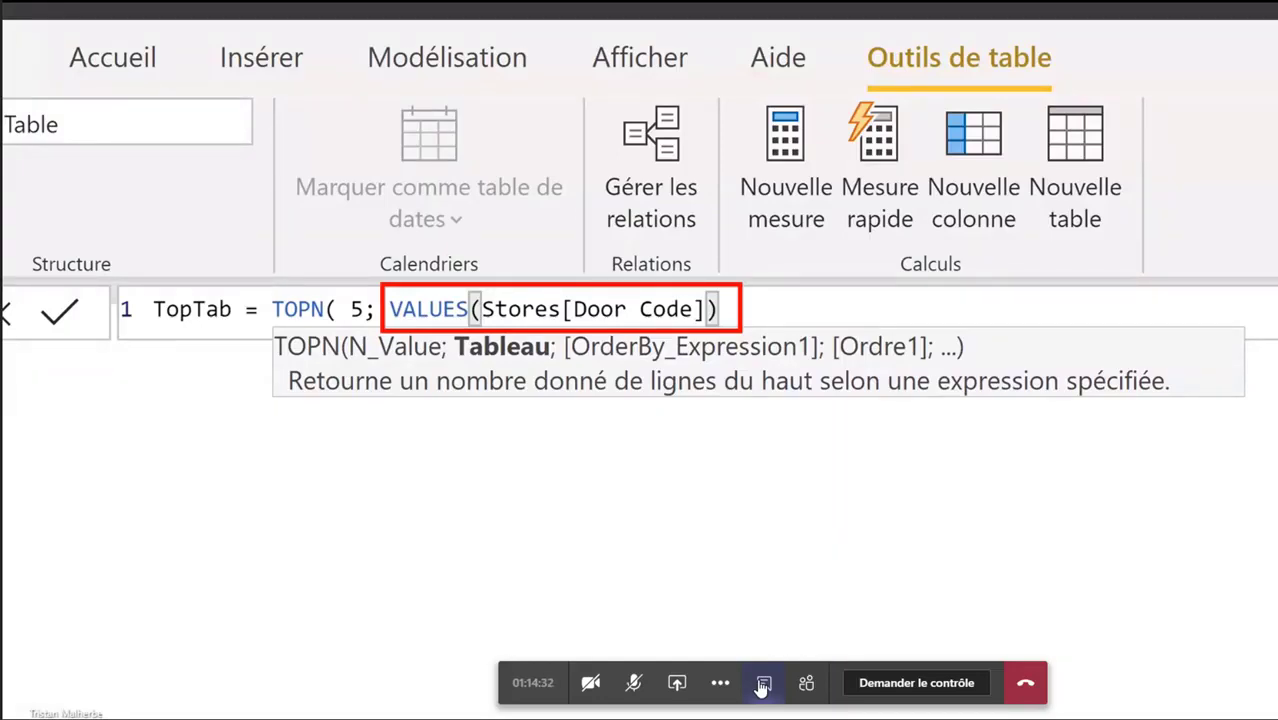
pyautogui.press('Escape')
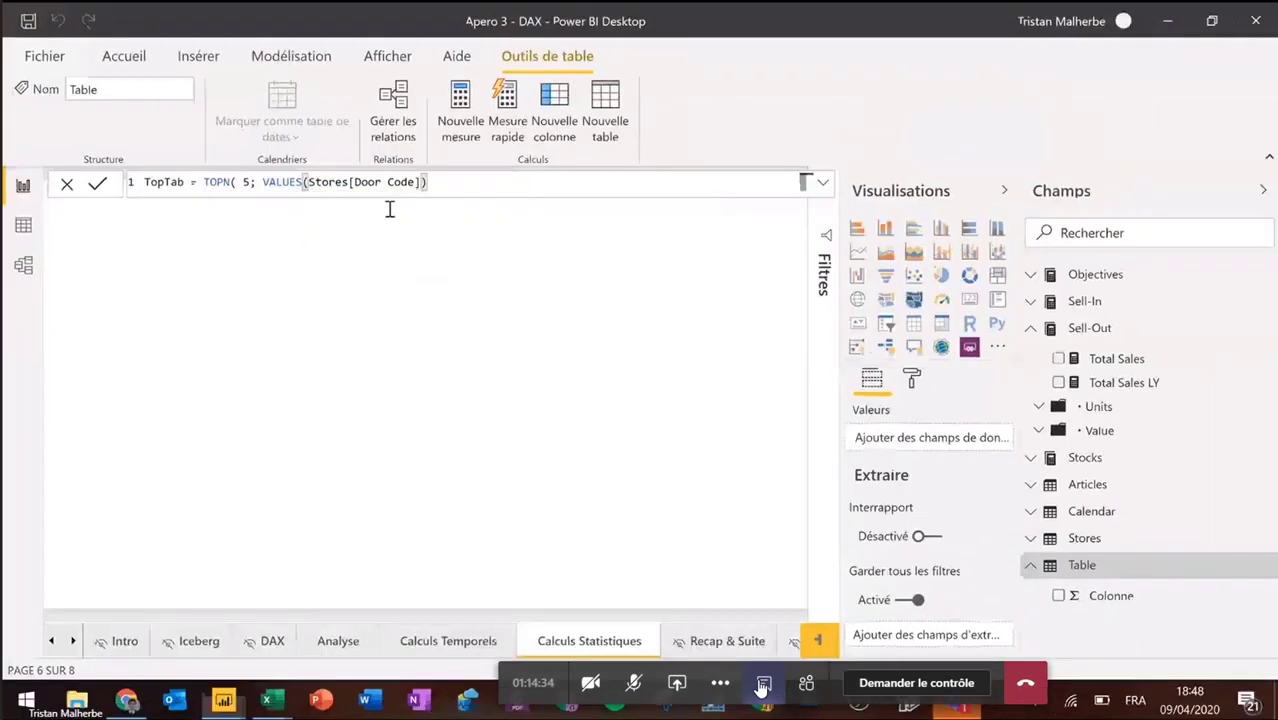
# Step: Complete the TOPN formula with [Total Sales] as its ordering expression and commit the TopTab table
pyautogui.write(';')
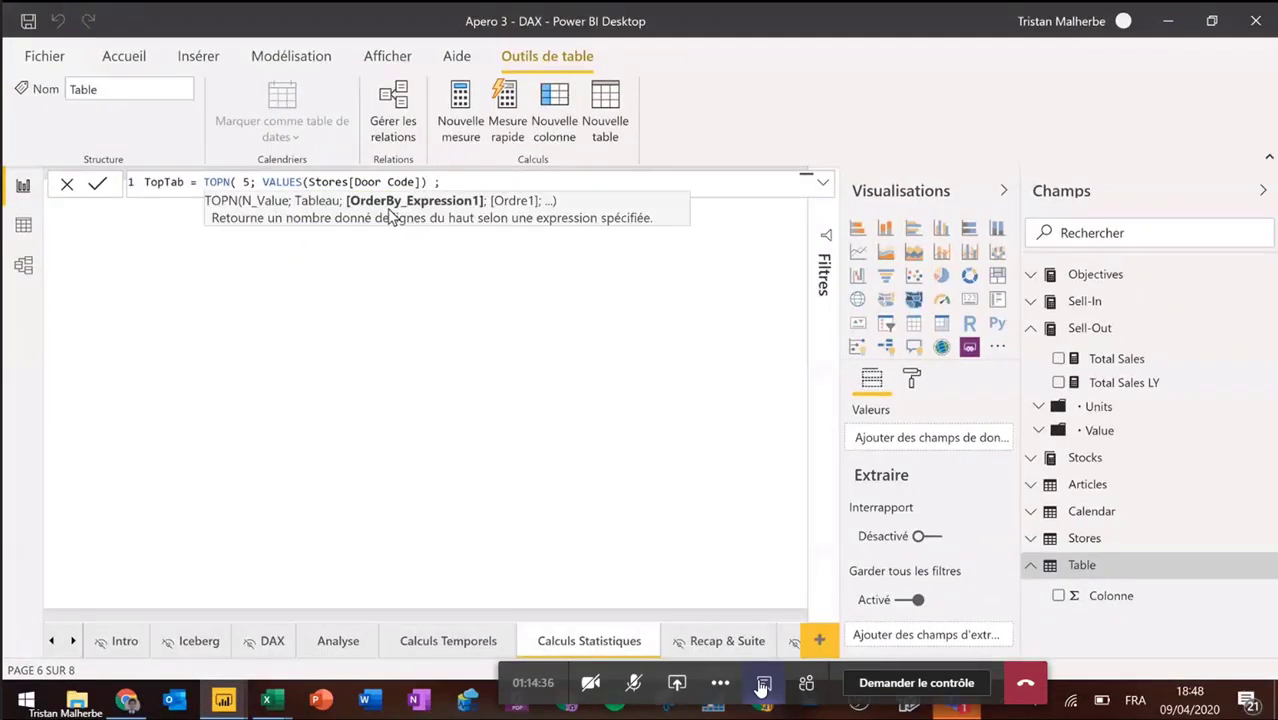
pyautogui.write(' total')
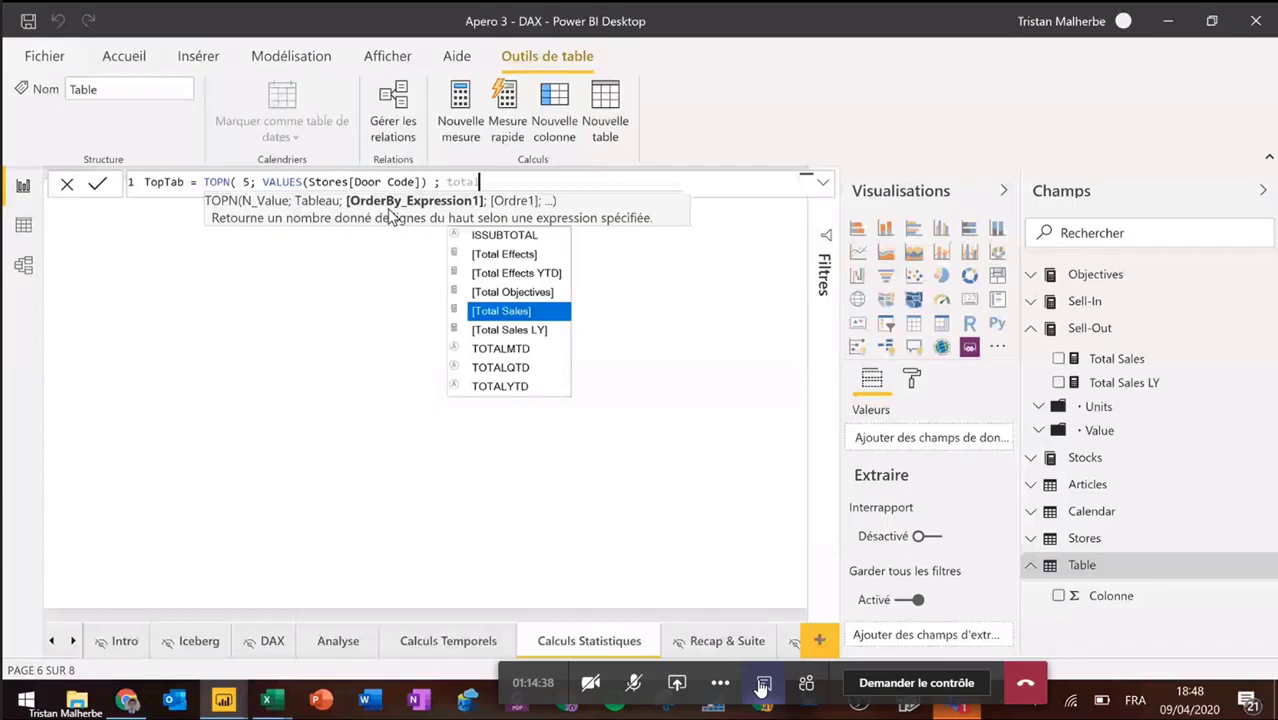
pyautogui.press('Tab')
pyautogui.write(')')
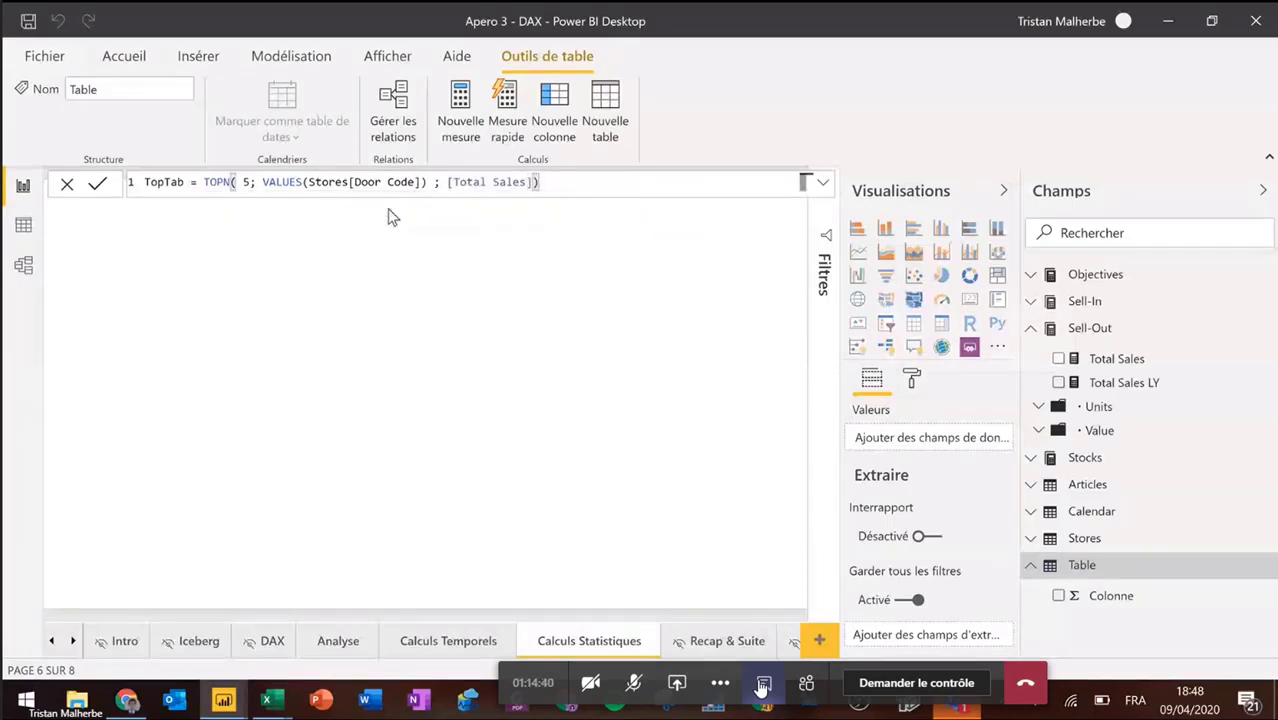
pyautogui.press('Return')
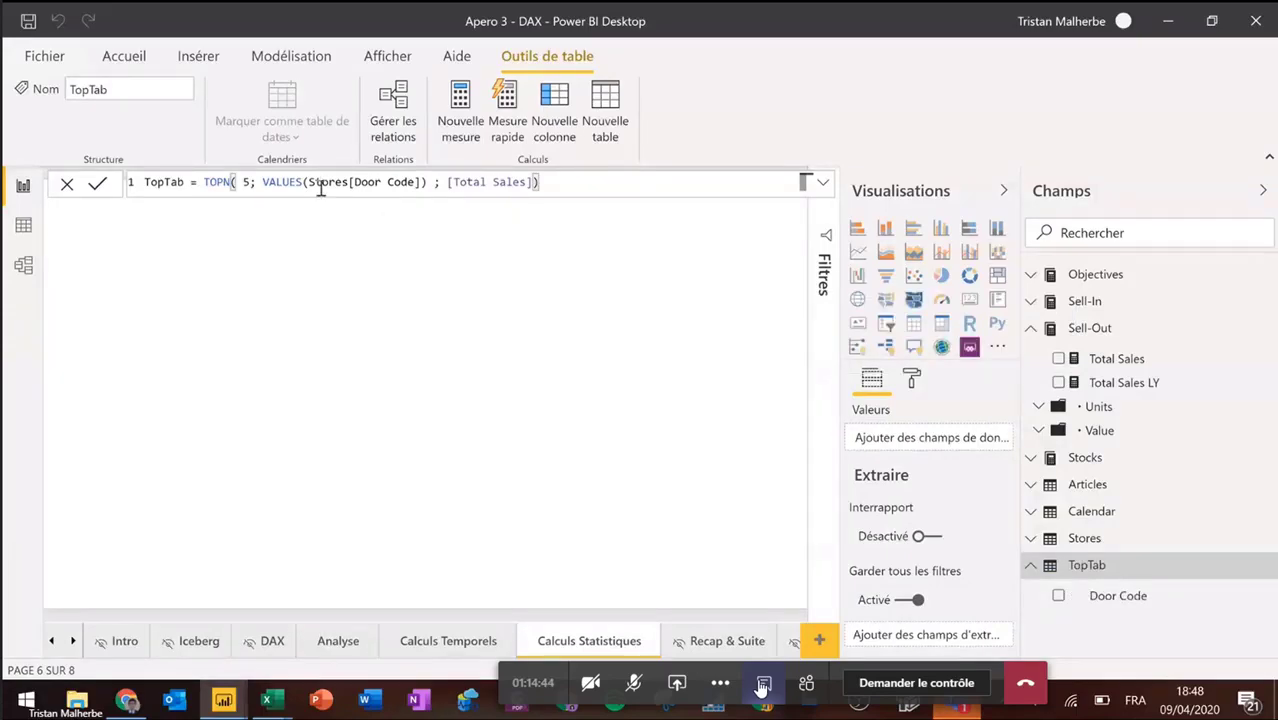
# Step: Switch to the data view and display the rows of the TopTab table
pyautogui.click(23, 226)
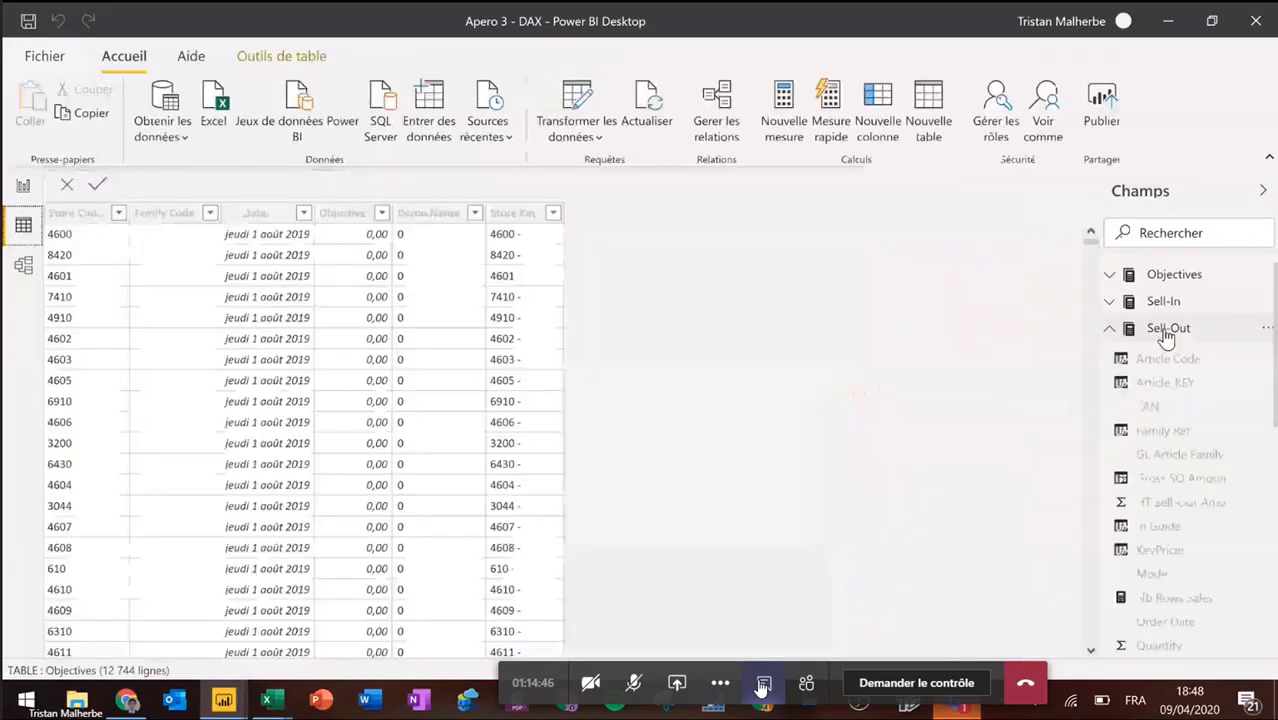
pyautogui.click(1166, 330)
pyautogui.click(1162, 520)
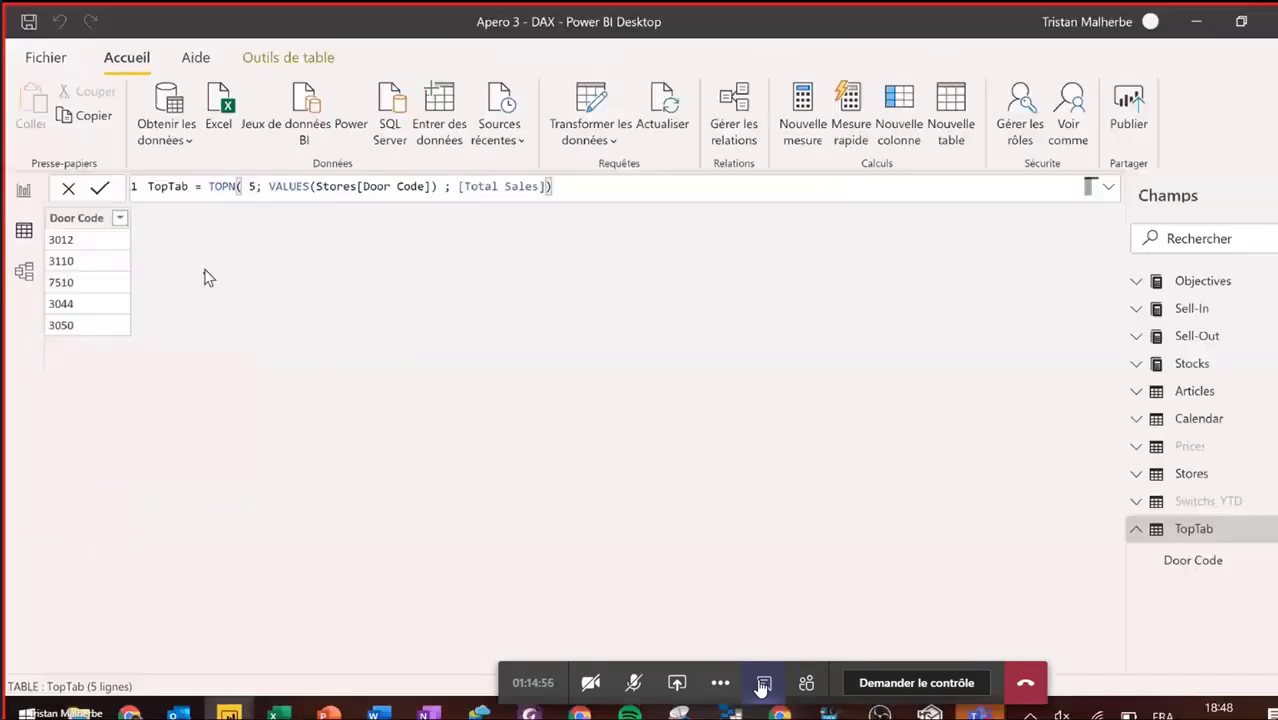
# Step: Check the sort-order options for TOPN's optional order argument in the TopTab formula, then restore the closing parenthesis
pyautogui.press('BackSpace')
pyautogui.write(';')
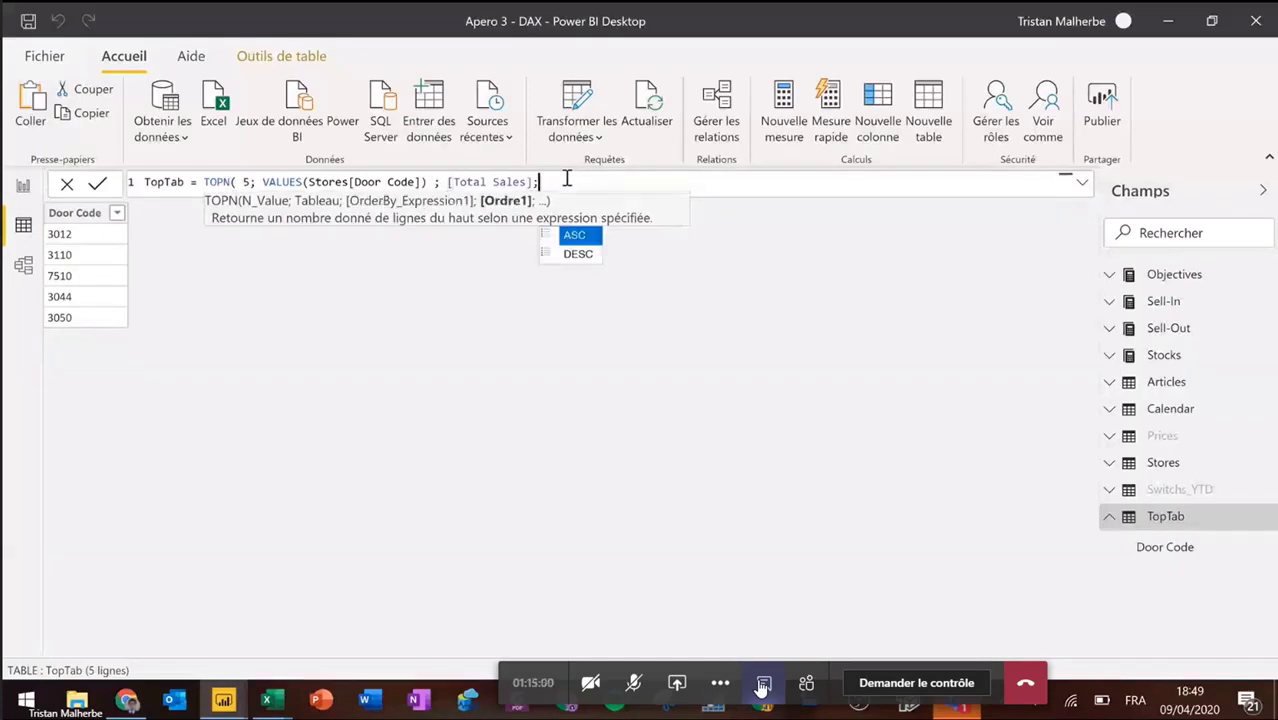
pyautogui.press('BackSpace')
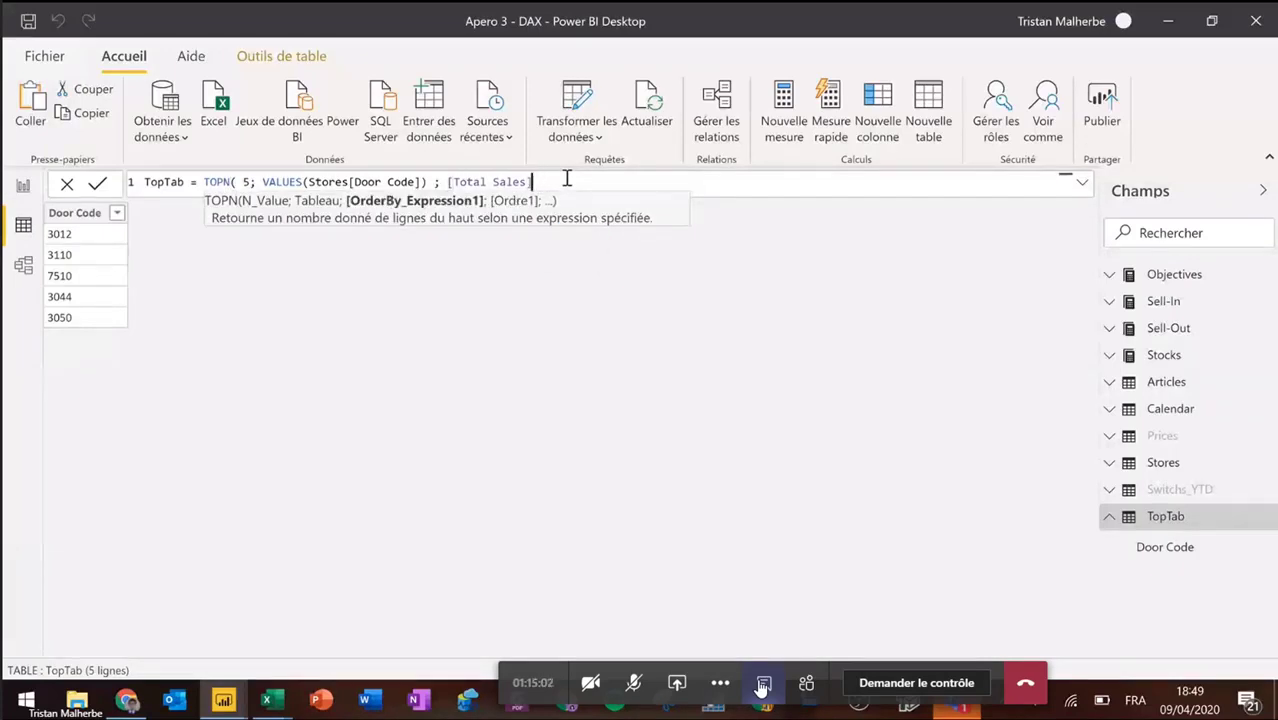
pyautogui.write(')')
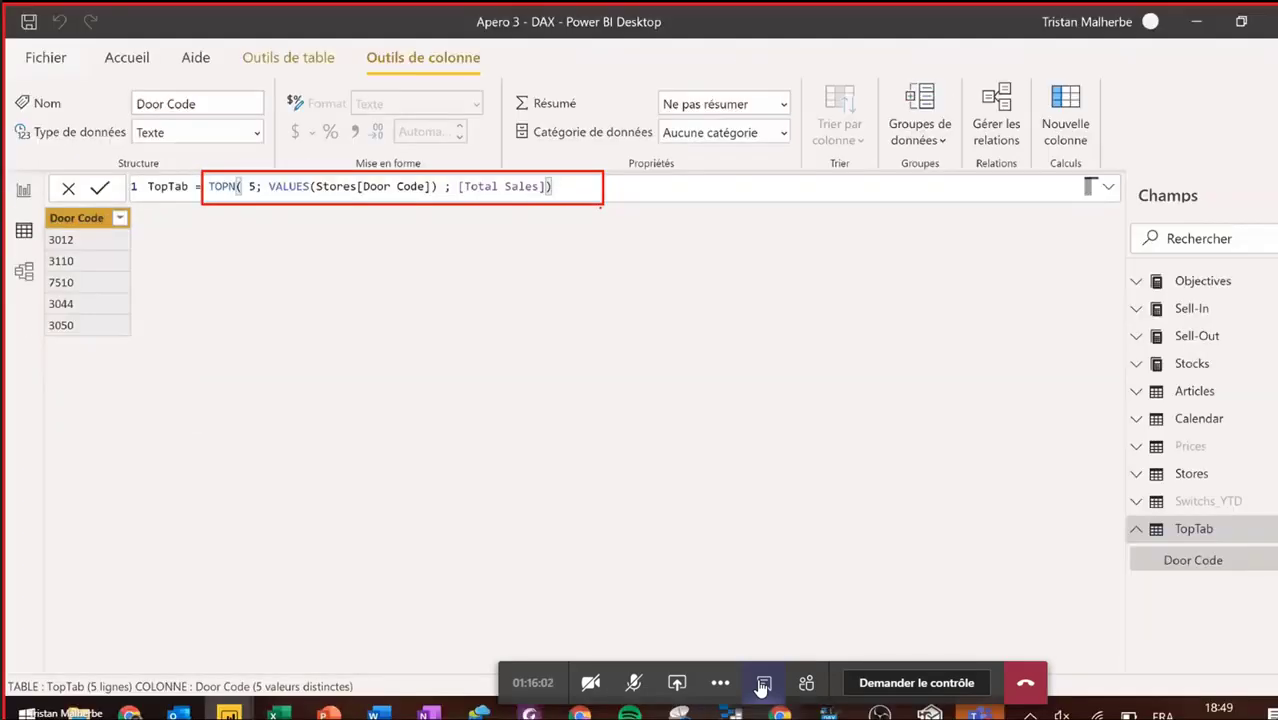
# Step: Copy the TOPN expression from the TopTab formula and delete the TopTab table from the model
pyautogui.keyDown('shift'); pyautogui.click(204, 182); pyautogui.keyUp('shift')
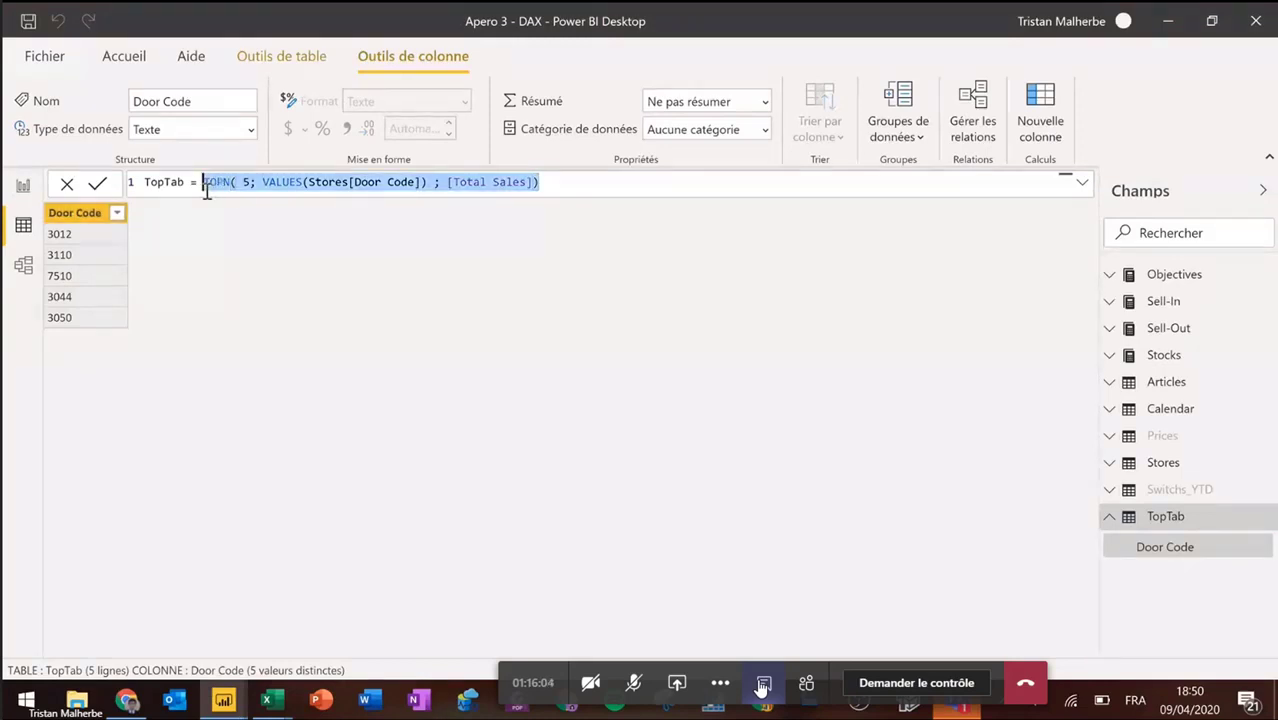
pyautogui.click(1175, 527)
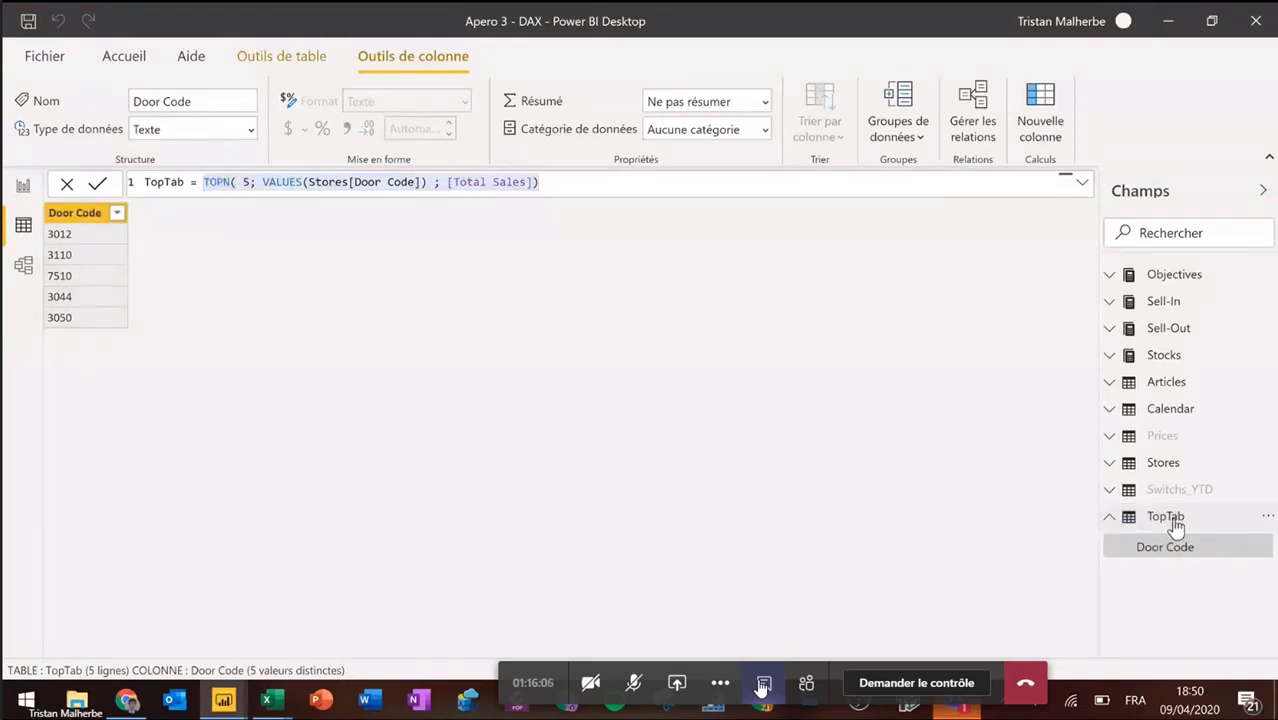
pyautogui.rightClick(1175, 527)
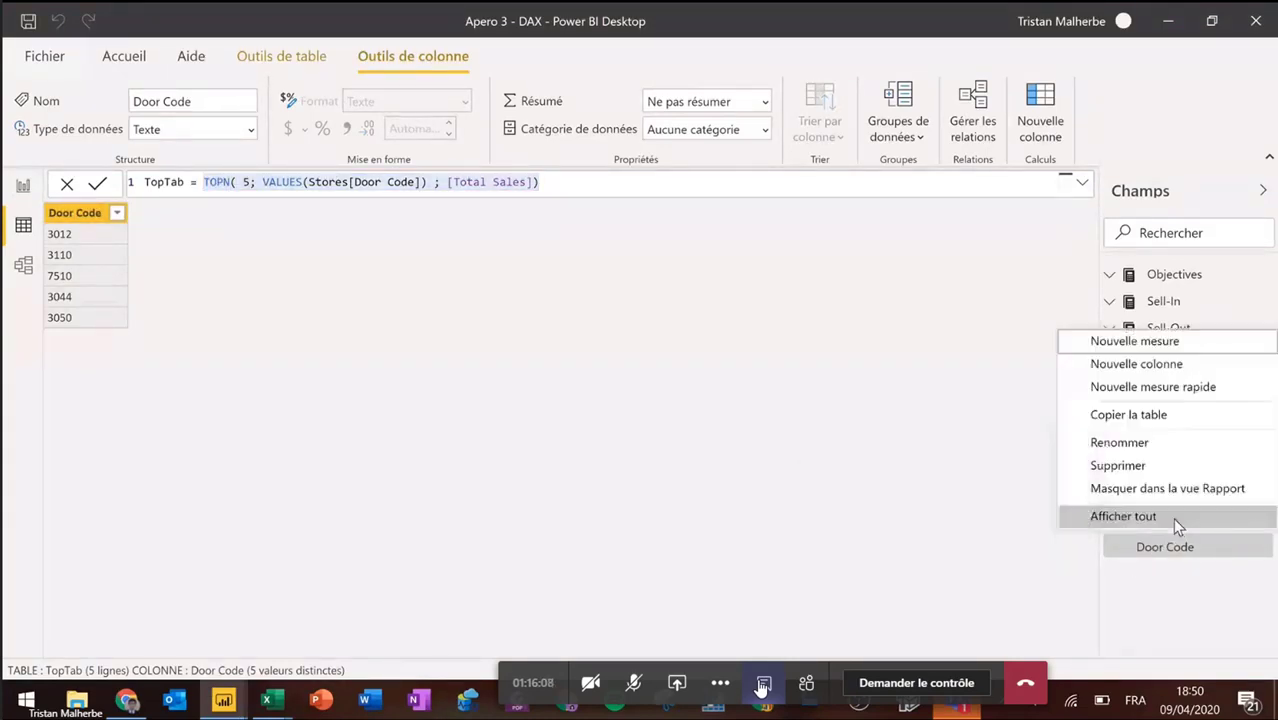
pyautogui.click(1112, 471)
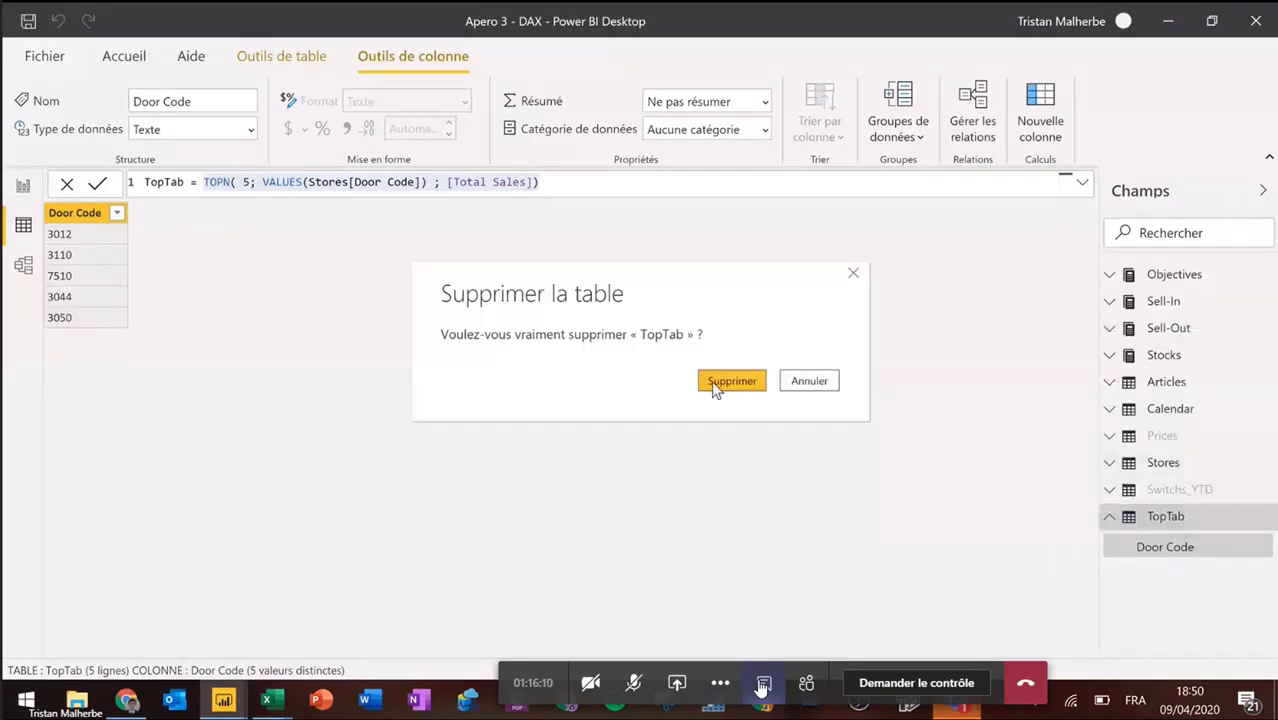
pyautogui.click(714, 385)
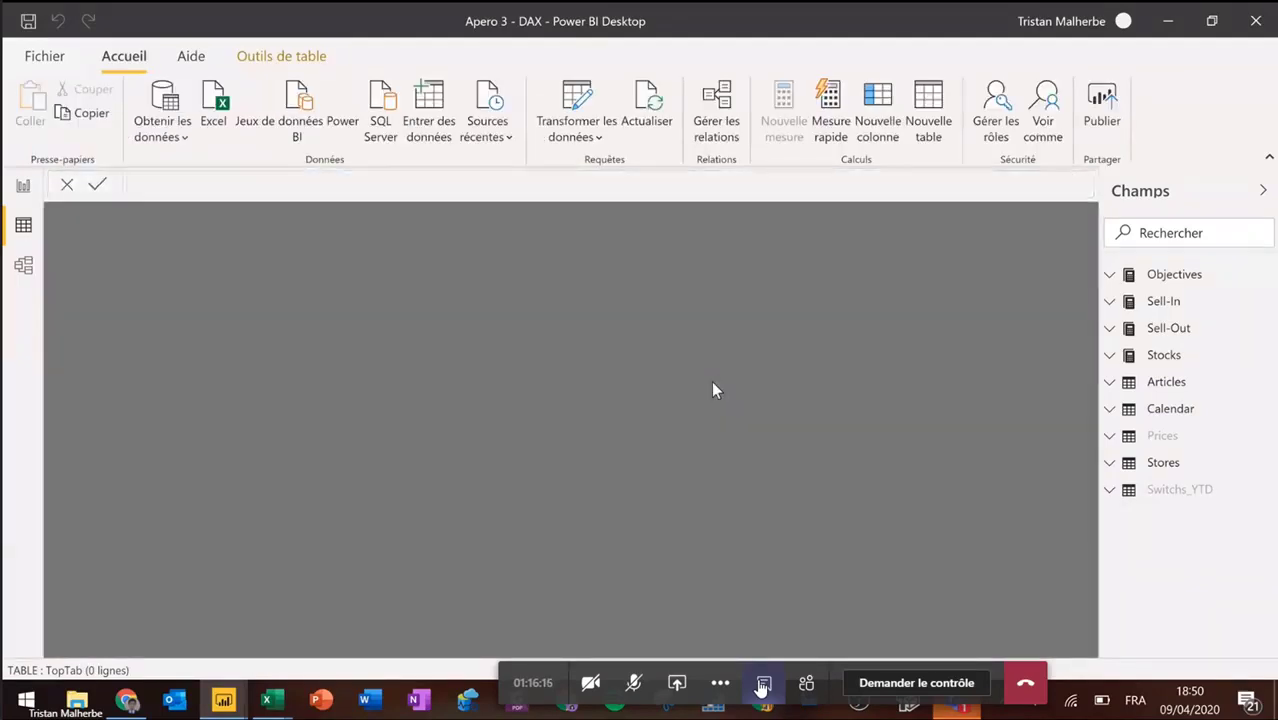
# Step: Return to the report view, create a new measure in the Sell-Out table and start its formula as Top Amt = CALCULATE(
pyautogui.click(24, 187)
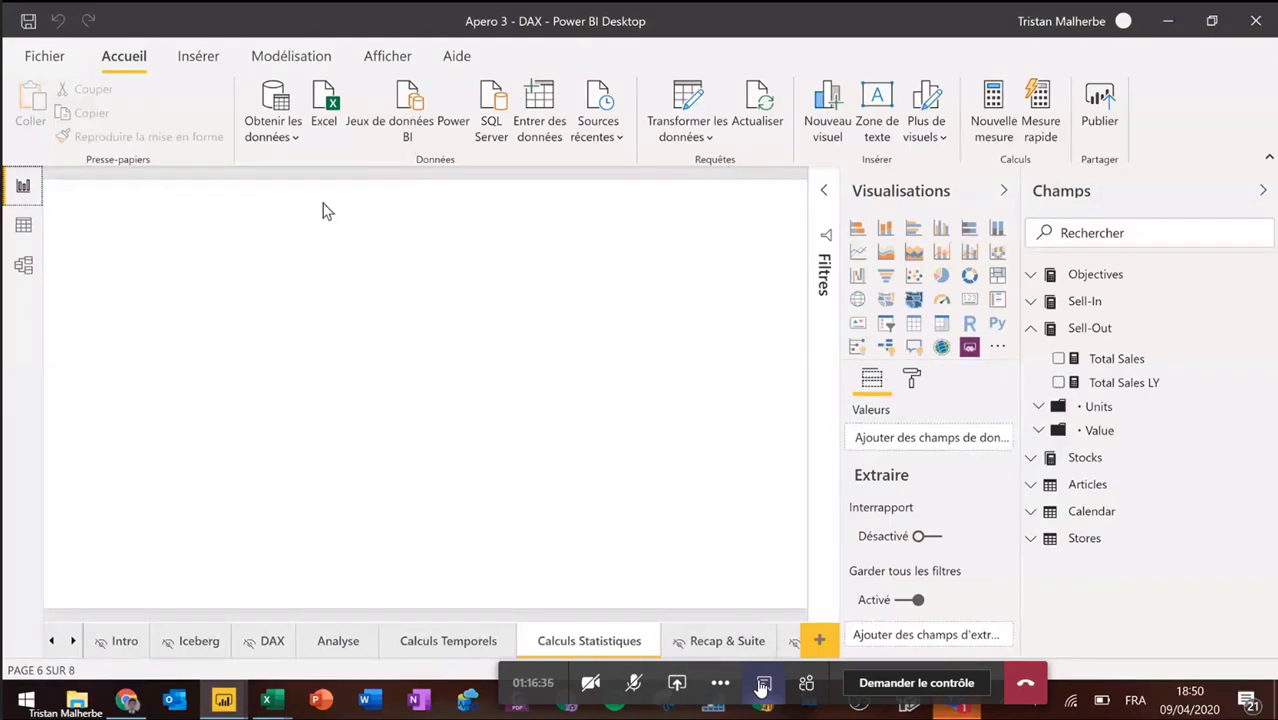
pyautogui.click(303, 60)
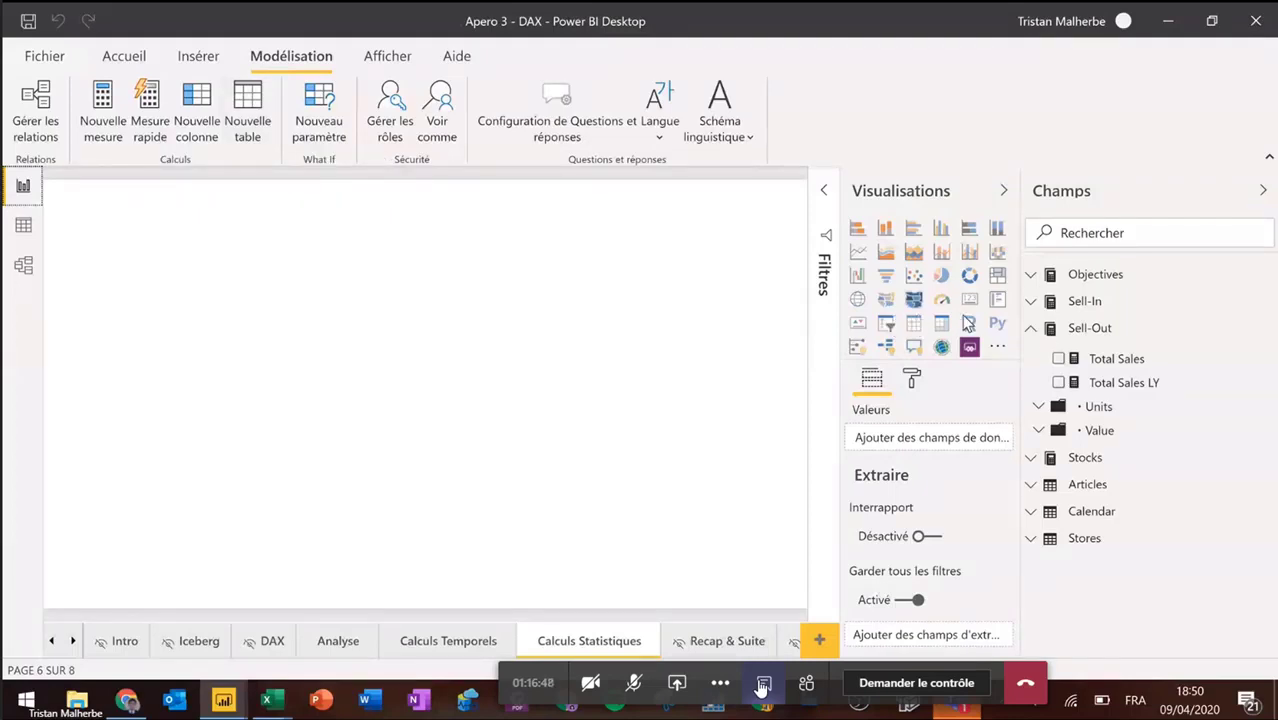
pyautogui.rightClick(1058, 330)
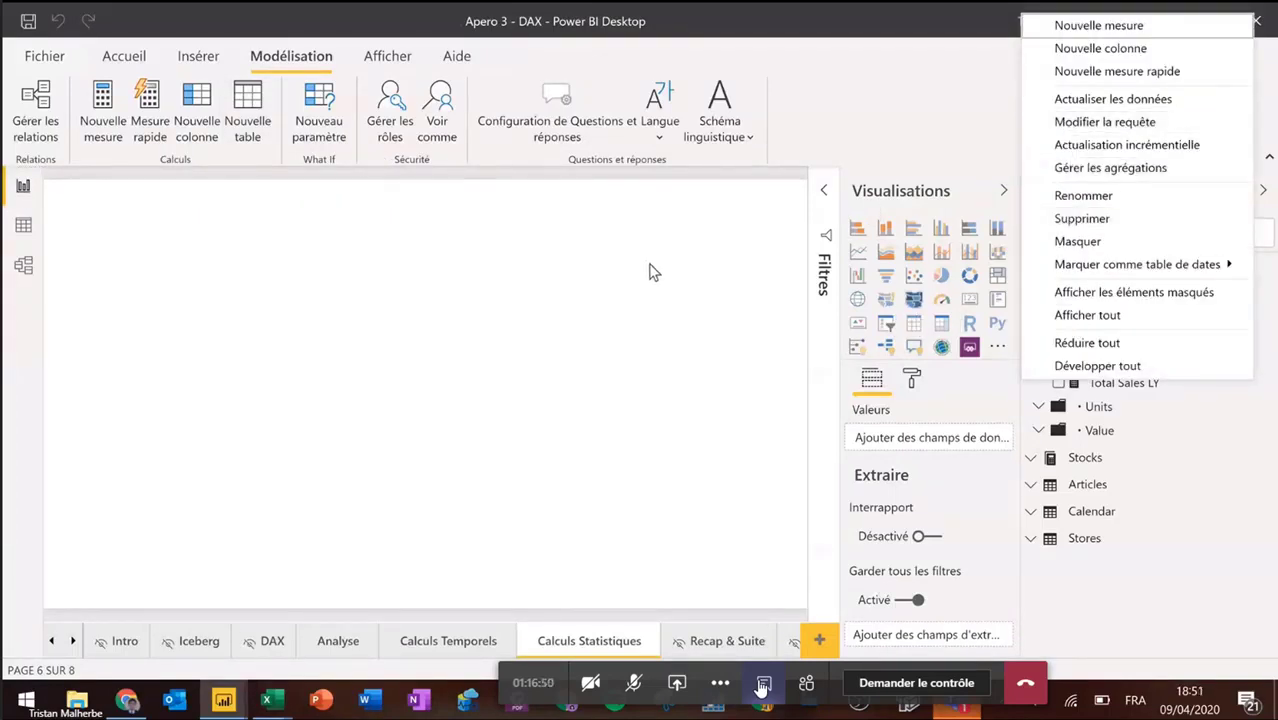
pyautogui.click(1000, 84)
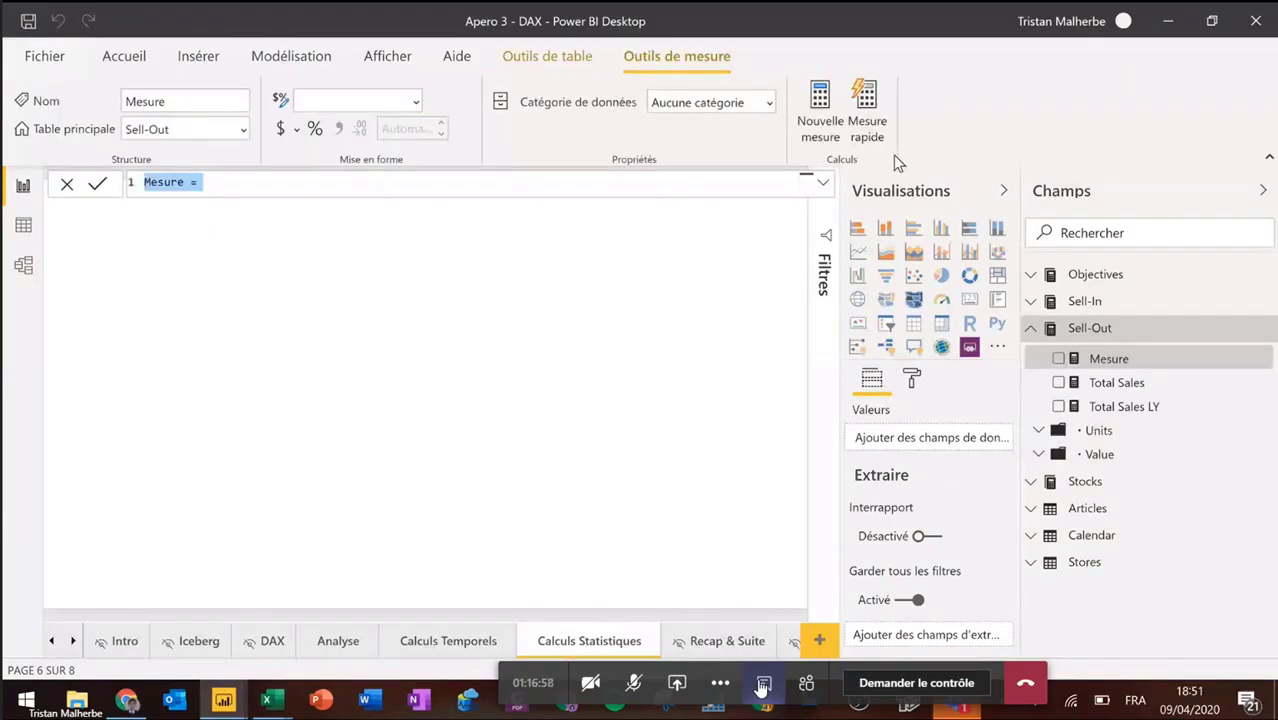
pyautogui.write('T')
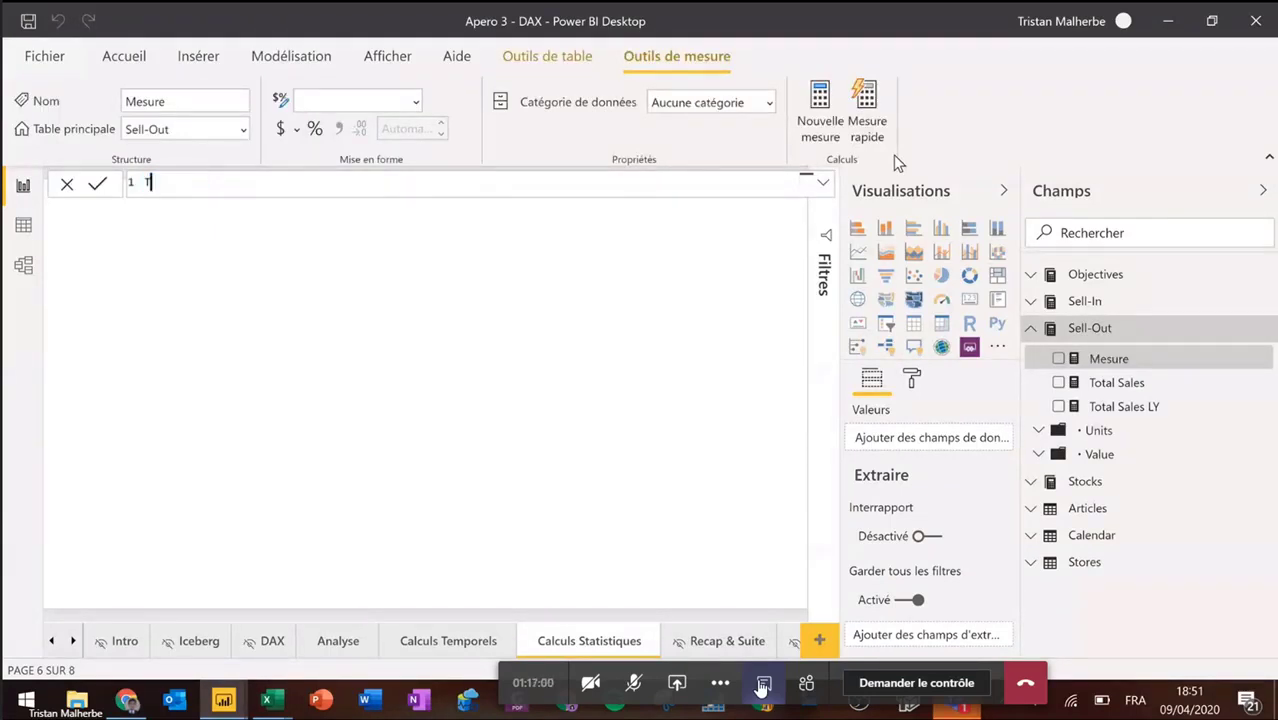
pyautogui.write('op Amt = CALCULATE(')
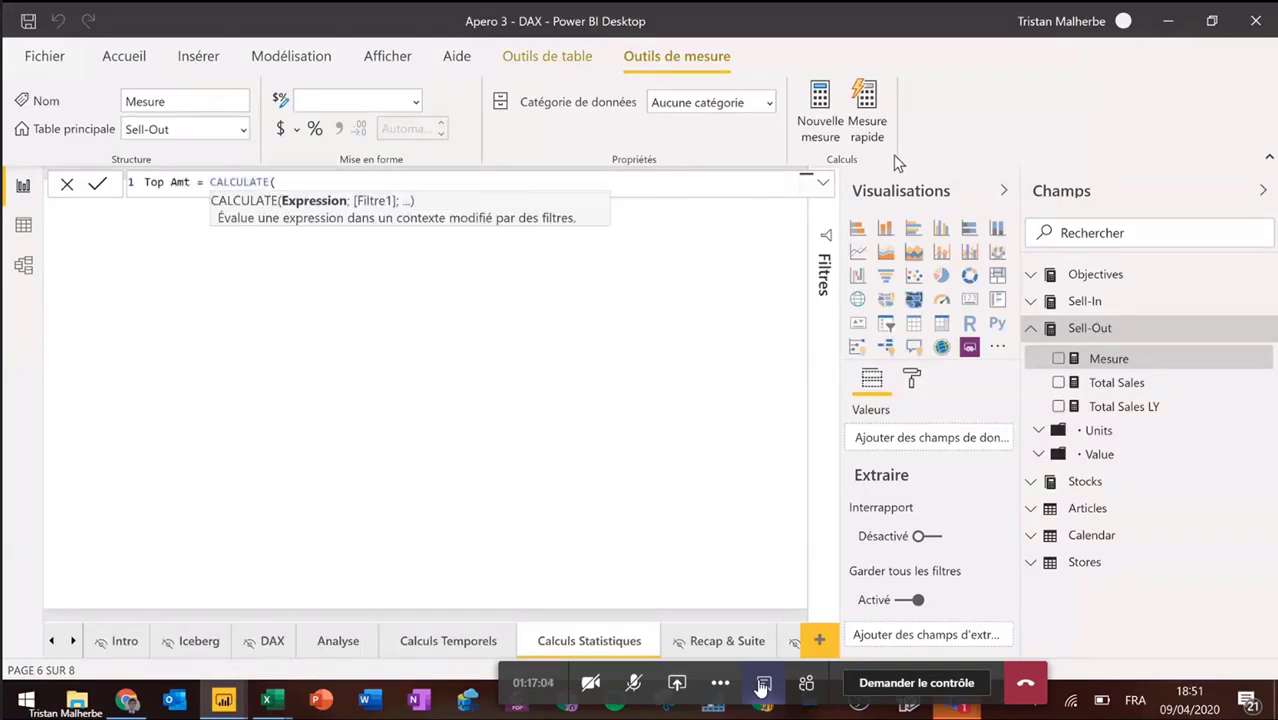
# Step: Enter [Total Sales] as the CALCULATE expression and TOPN( 5; VALUES(Stores[Door Code]) ; [Total Sales]) as its filter argument
pyautogui.write('Tot')
pyautogui.press('Down')
pyautogui.press('Down')
pyautogui.press('Down')
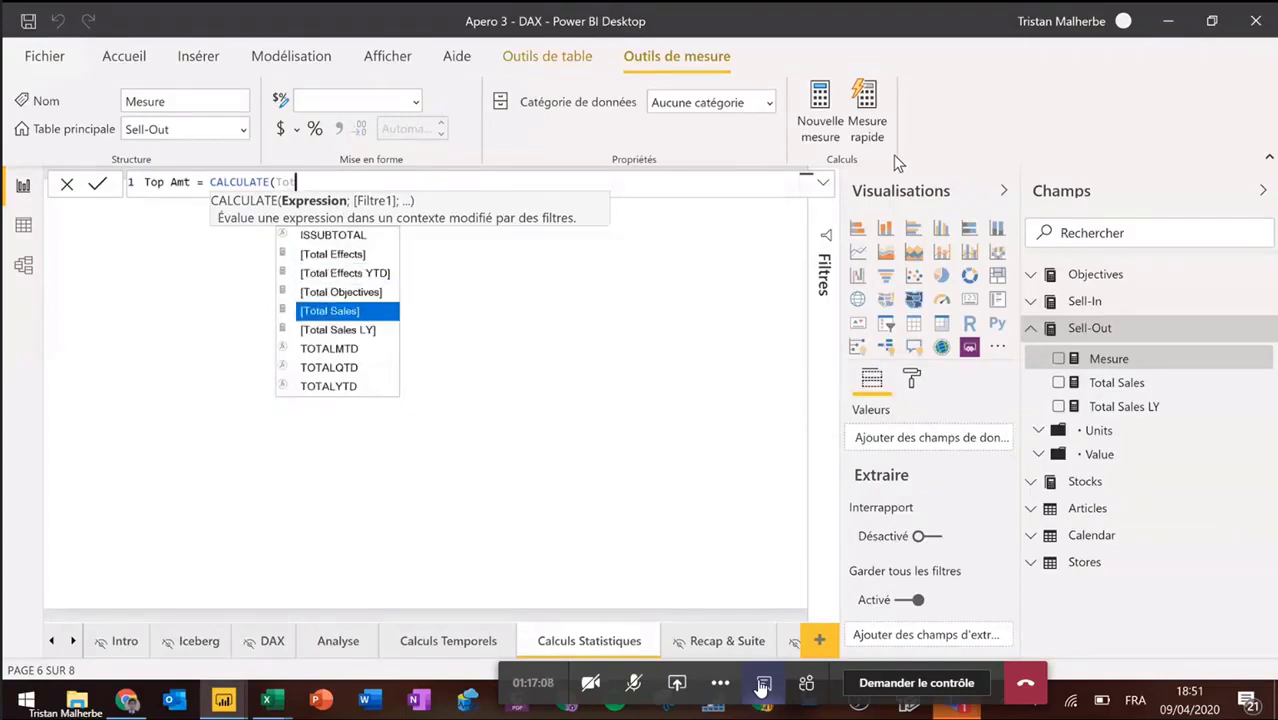
pyautogui.press('Tab')
pyautogui.write(';')
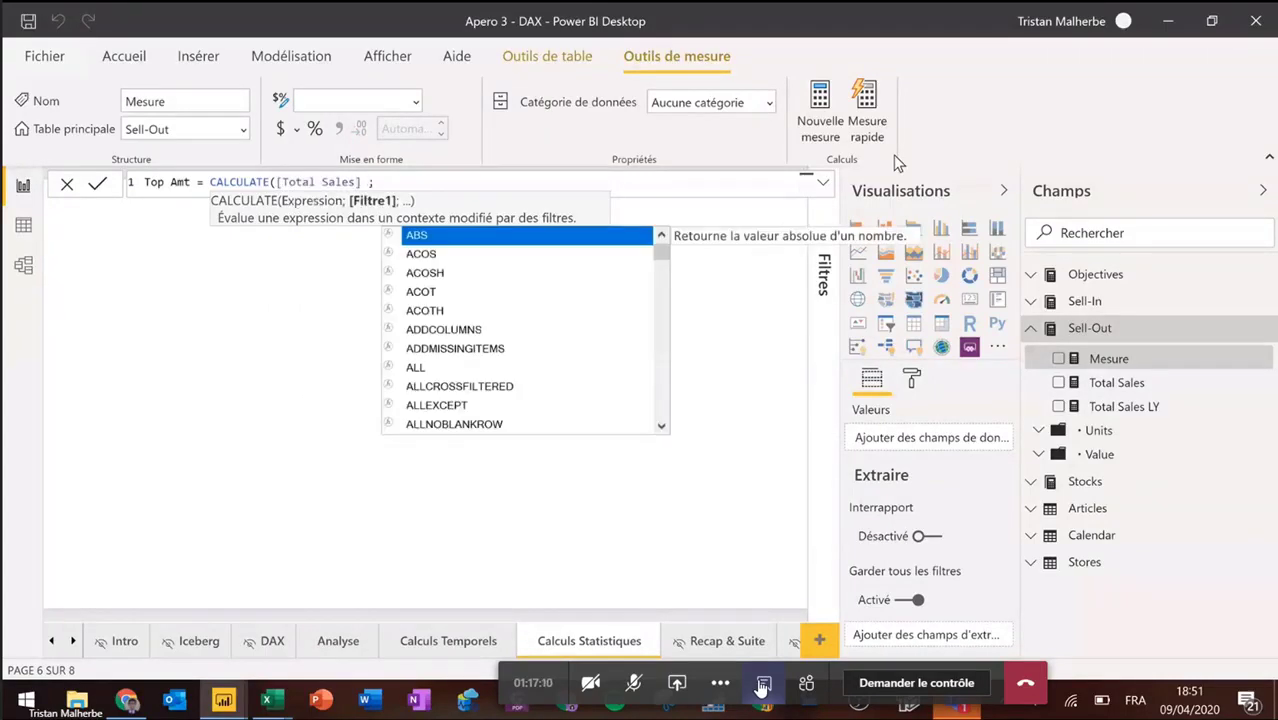
pyautogui.write('TOPN( 5; VALUES(Stores[Door Code]) ; [Total Sales])')
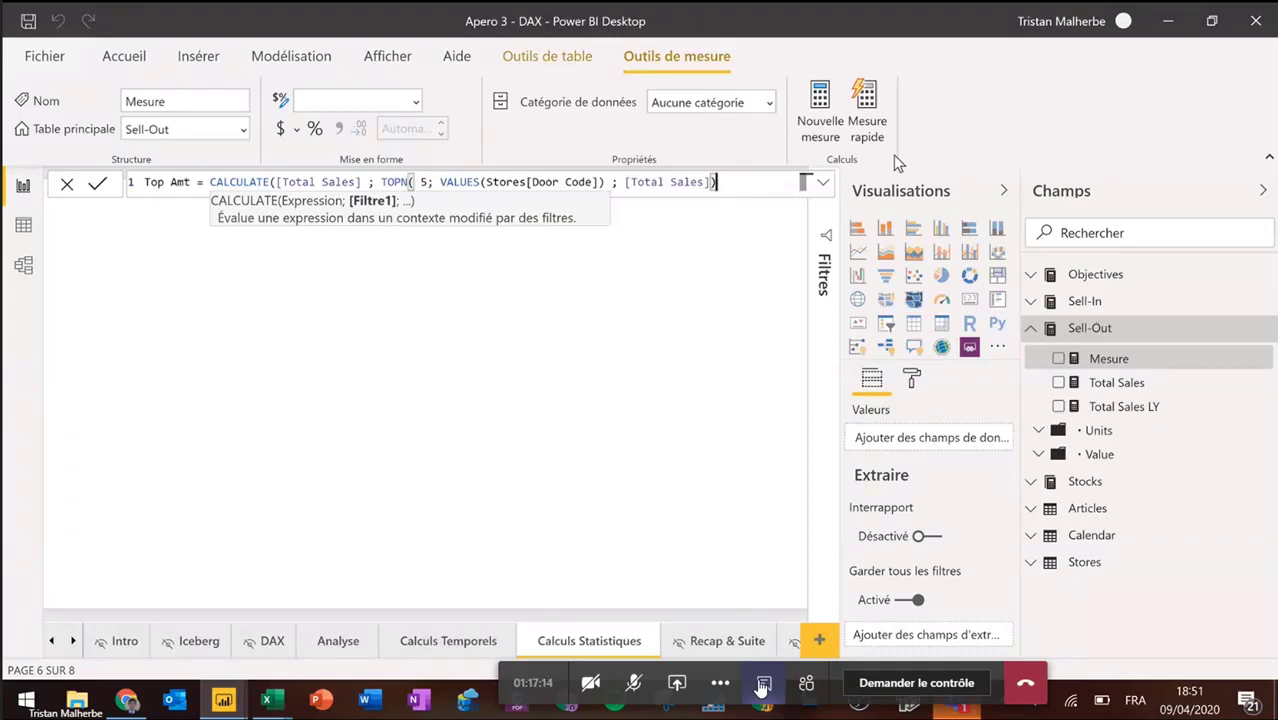
# Step: Magnify the Top Amt formula for review, add the closing parenthesis of CALCULATE and commit the measure
pyautogui.hotkey('ctrl', '1')
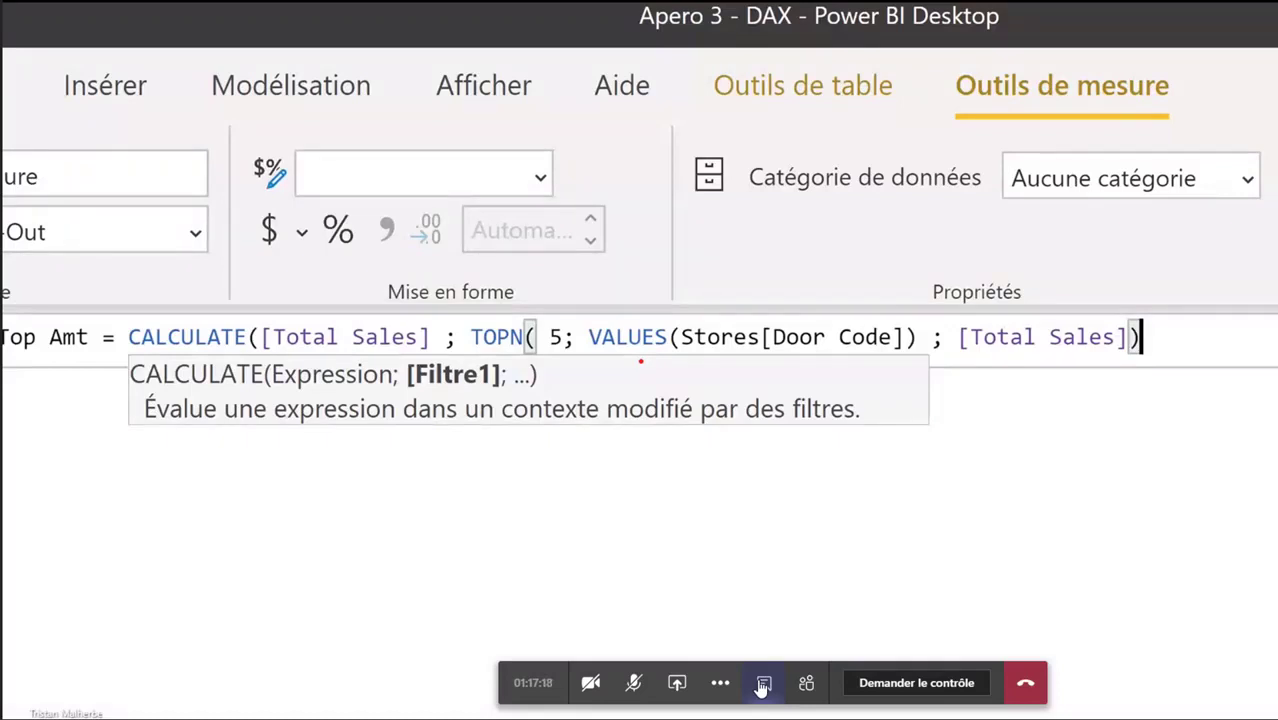
pyautogui.click(762, 685)
pyautogui.press('Escape')
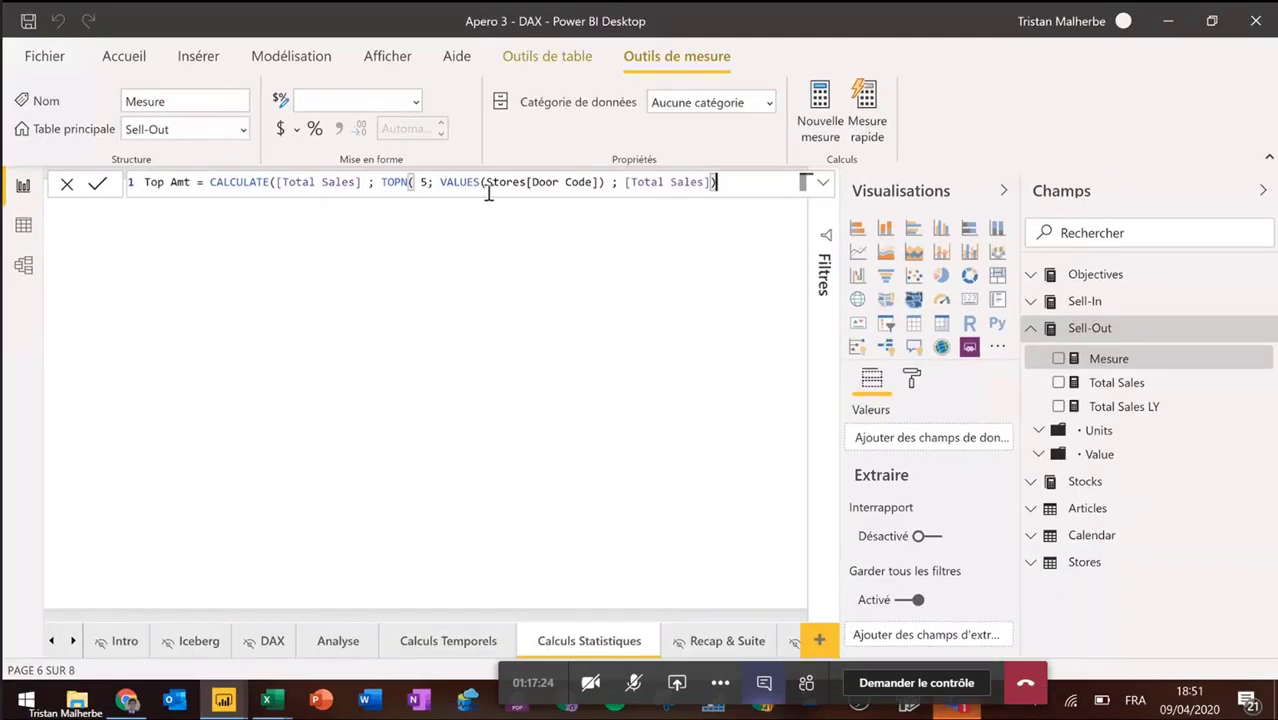
pyautogui.write(')')
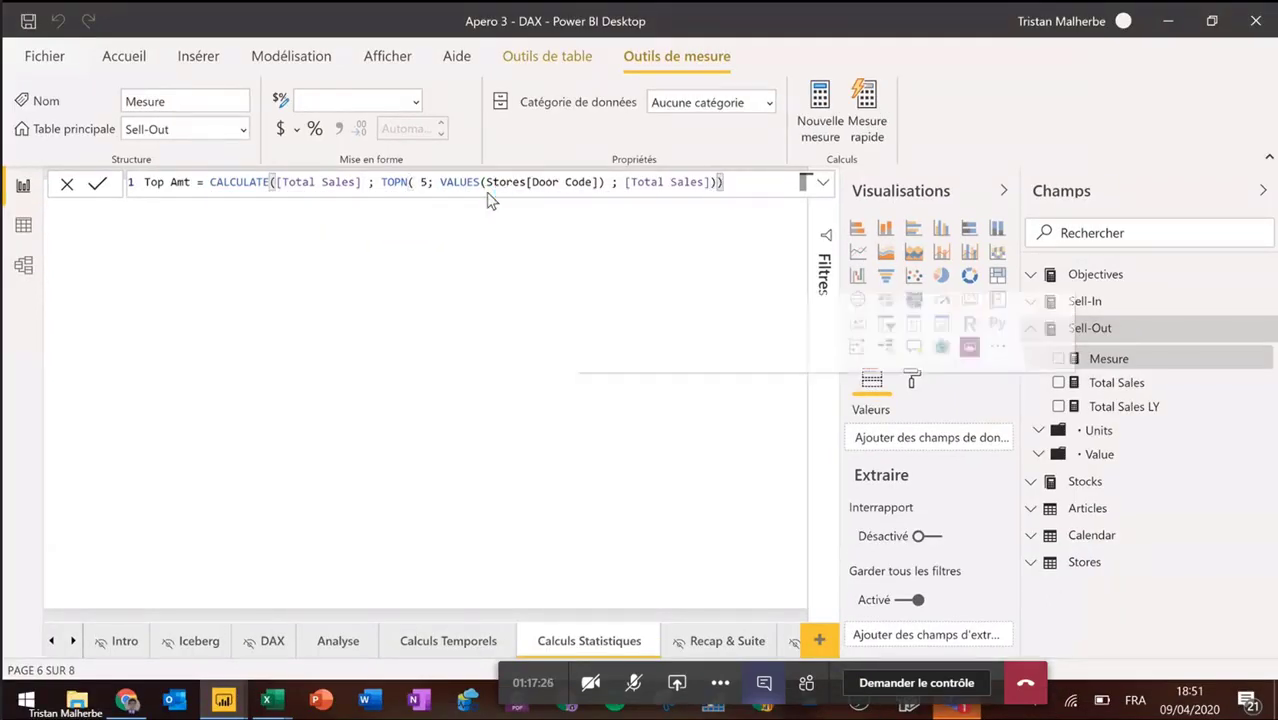
# Step: Format the Top Amt measure as € Euro (123 €) currency with 0 decimal places
pyautogui.click(296, 130)
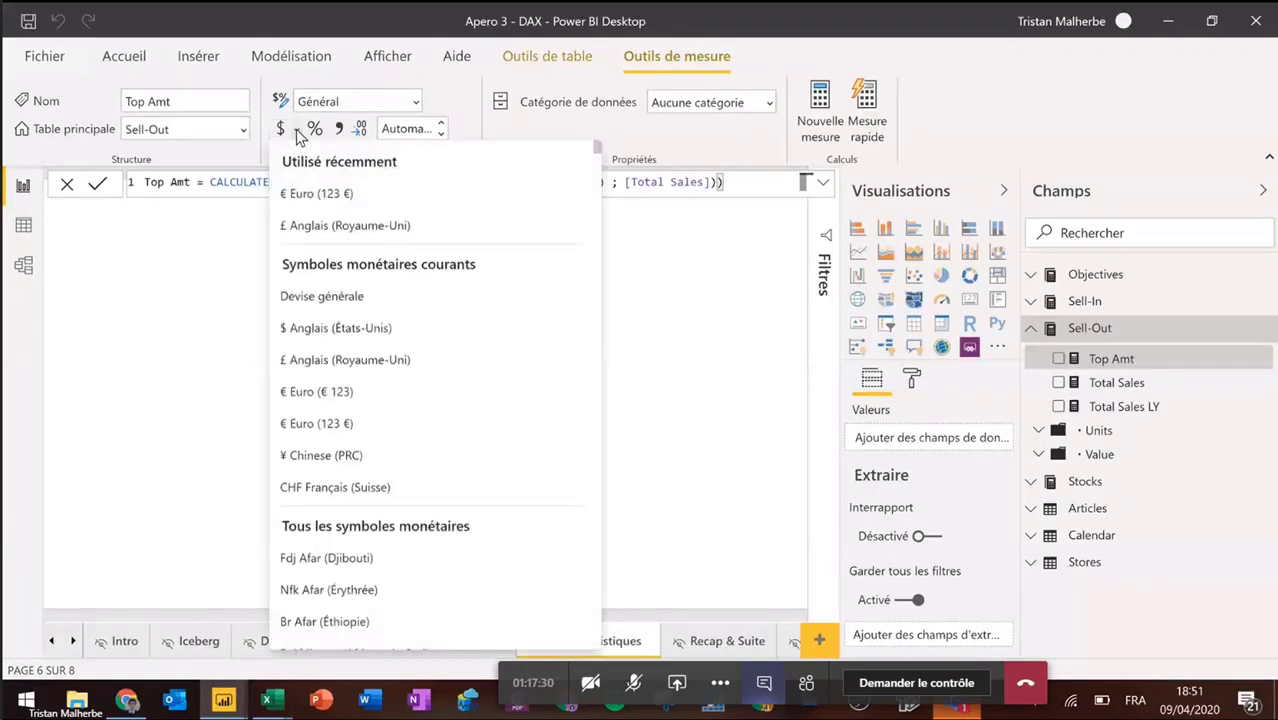
pyautogui.click(340, 426)
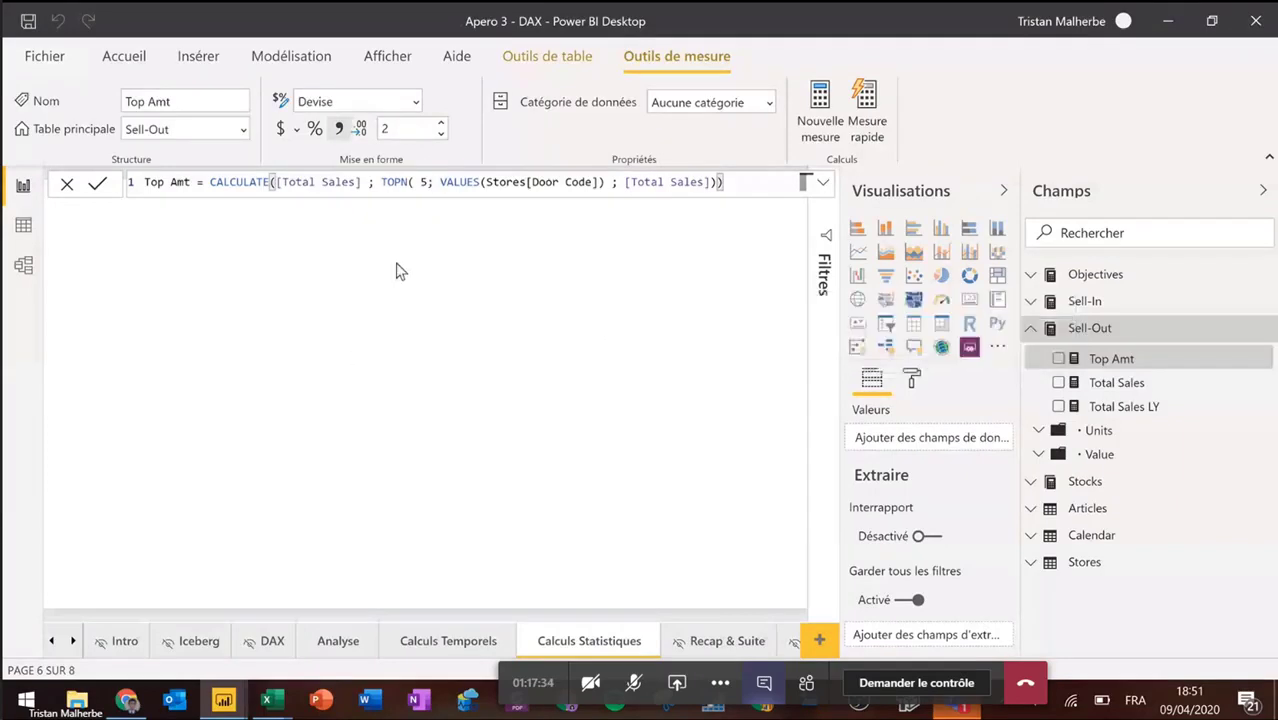
pyautogui.click(440, 134)
pyautogui.click(440, 134)
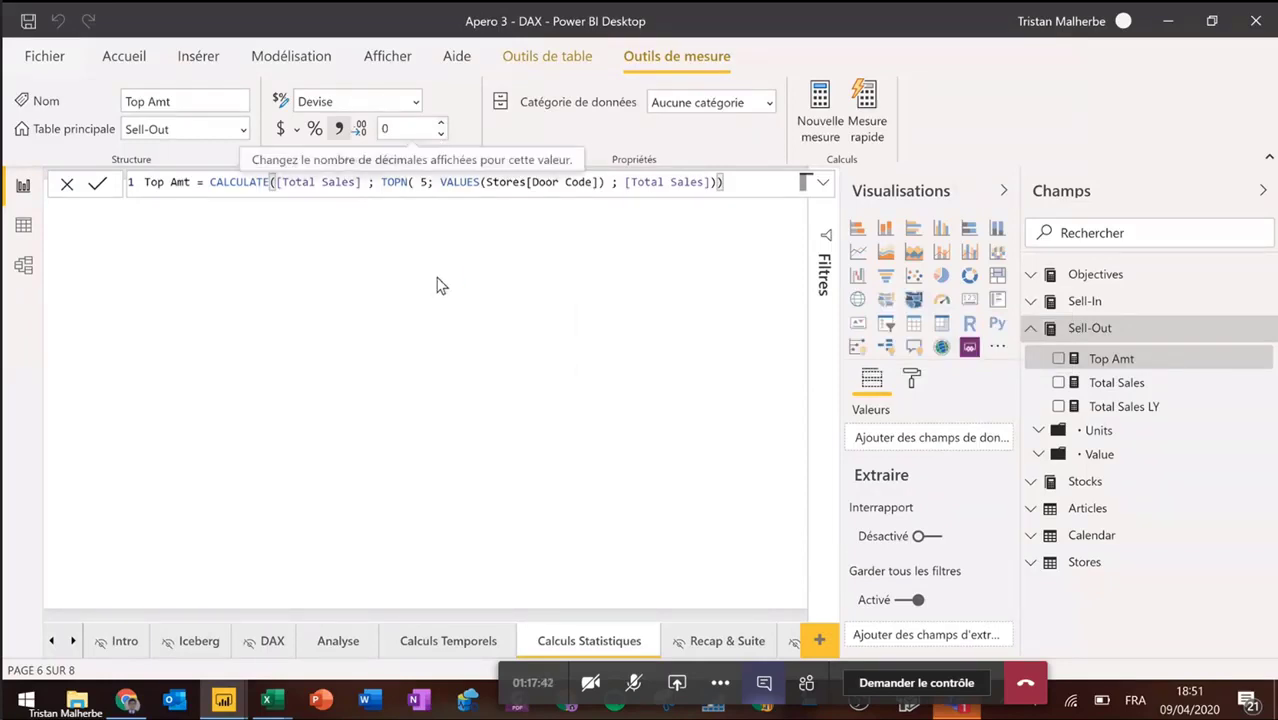
pyautogui.click(501, 308)
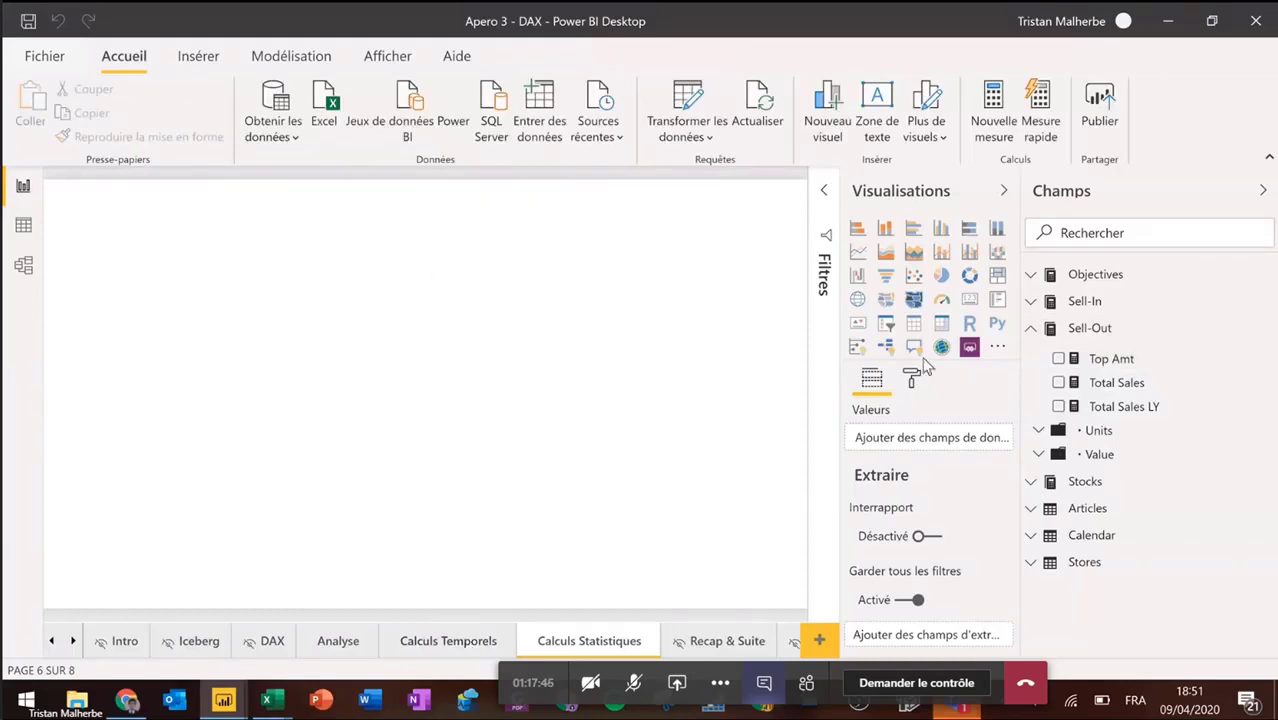
# Step: Add a matrix to the Calculs Statistiques page with Door Code from Stores as rows and Total Sales as values, sorted descending by Total Sales
pyautogui.click(940, 329)
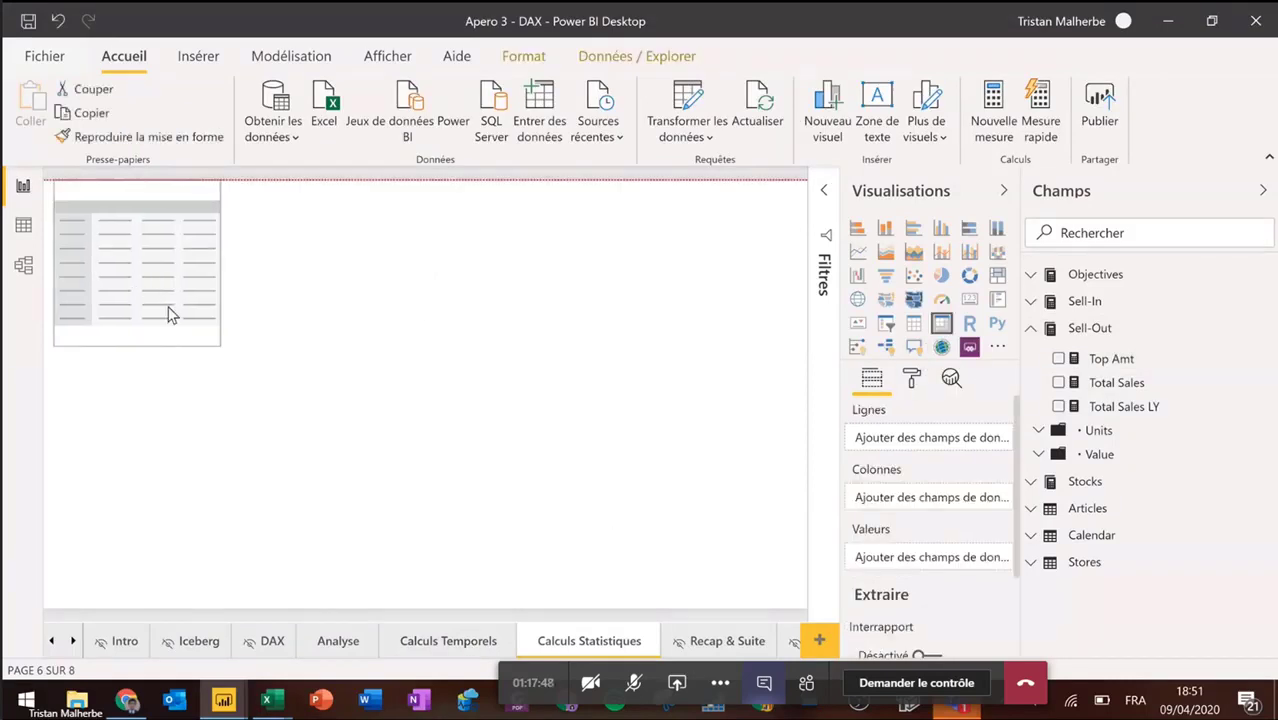
pyautogui.moveTo(171, 308); pyautogui.dragTo(206, 344)
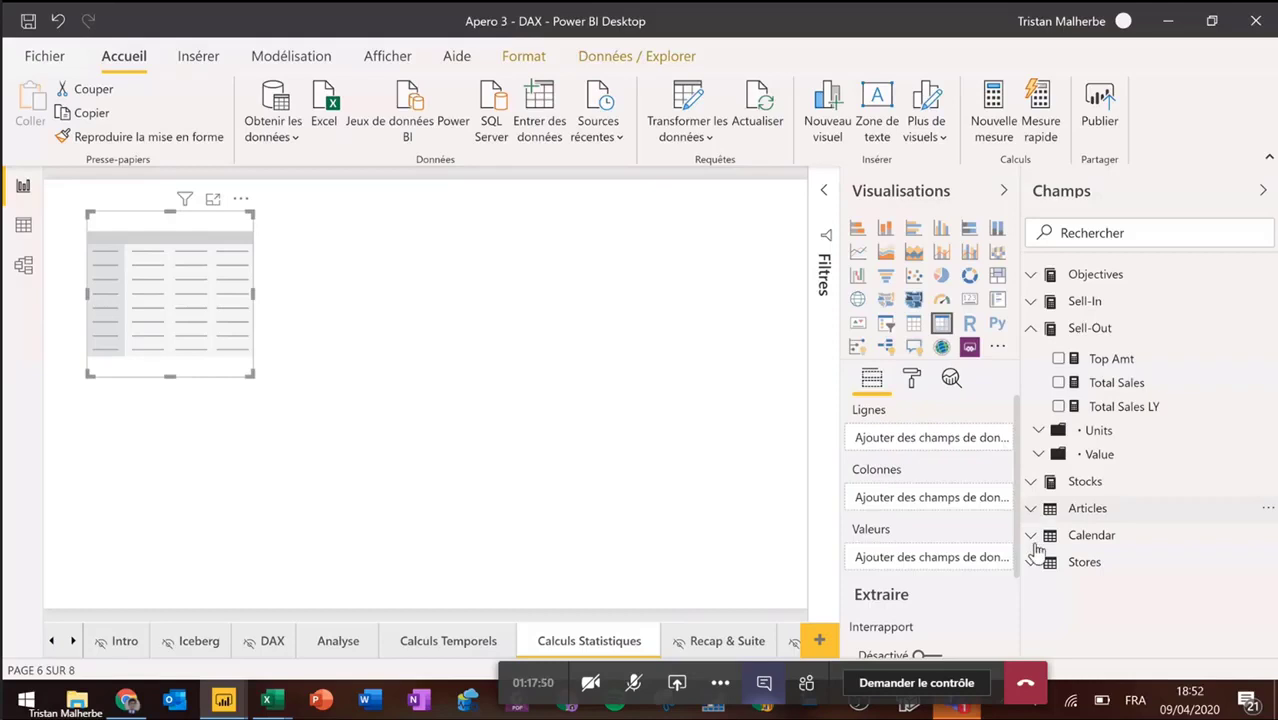
pyautogui.click(1111, 563)
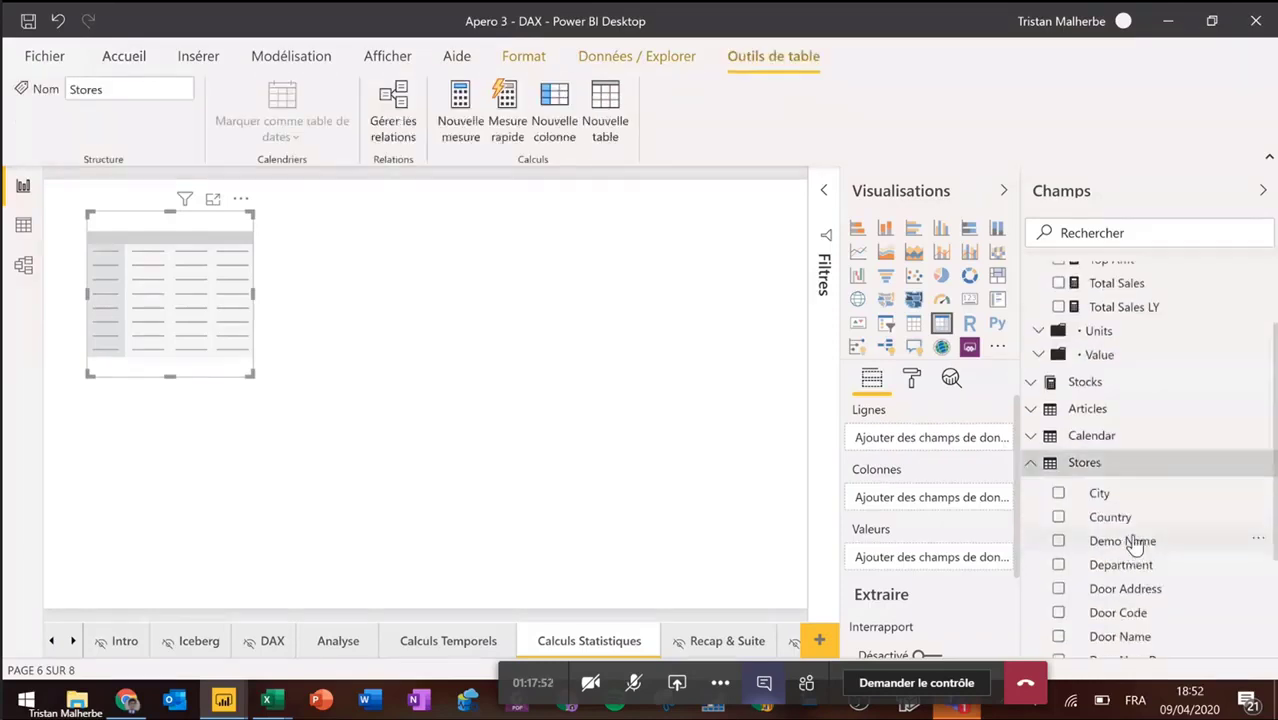
pyautogui.scroll(-1, 1130, 535)
pyautogui.moveTo(1120, 527); pyautogui.dragTo(964, 448)
pyautogui.click(1031, 365)
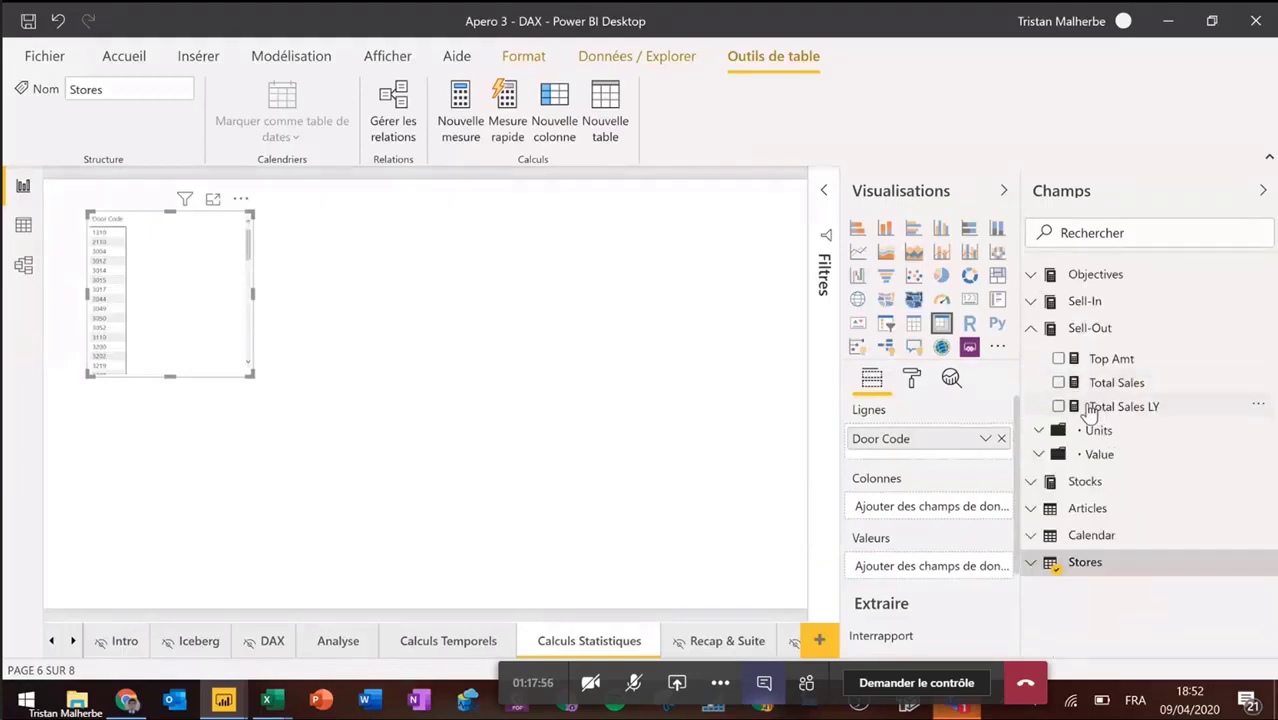
pyautogui.moveTo(1007, 487); pyautogui.dragTo(930, 567)
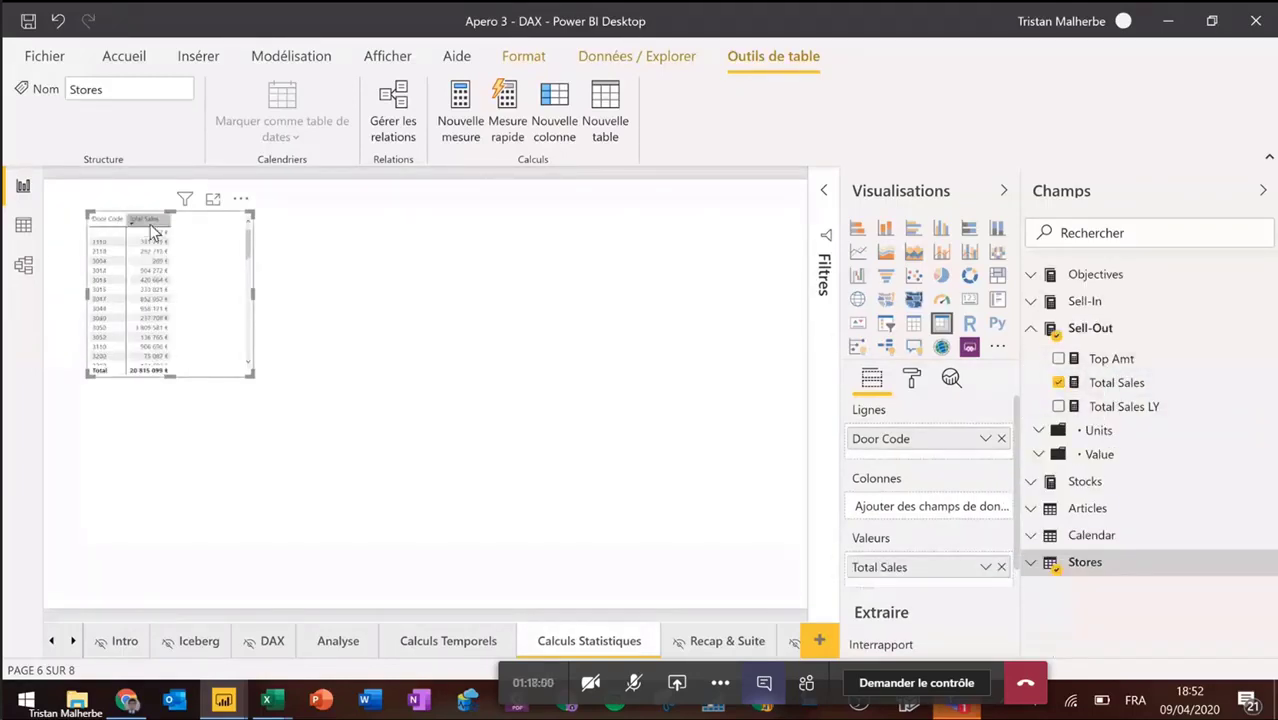
# Step: Show the matrix in focus mode and set its grid text size to 11 pt
pyautogui.click(212, 199)
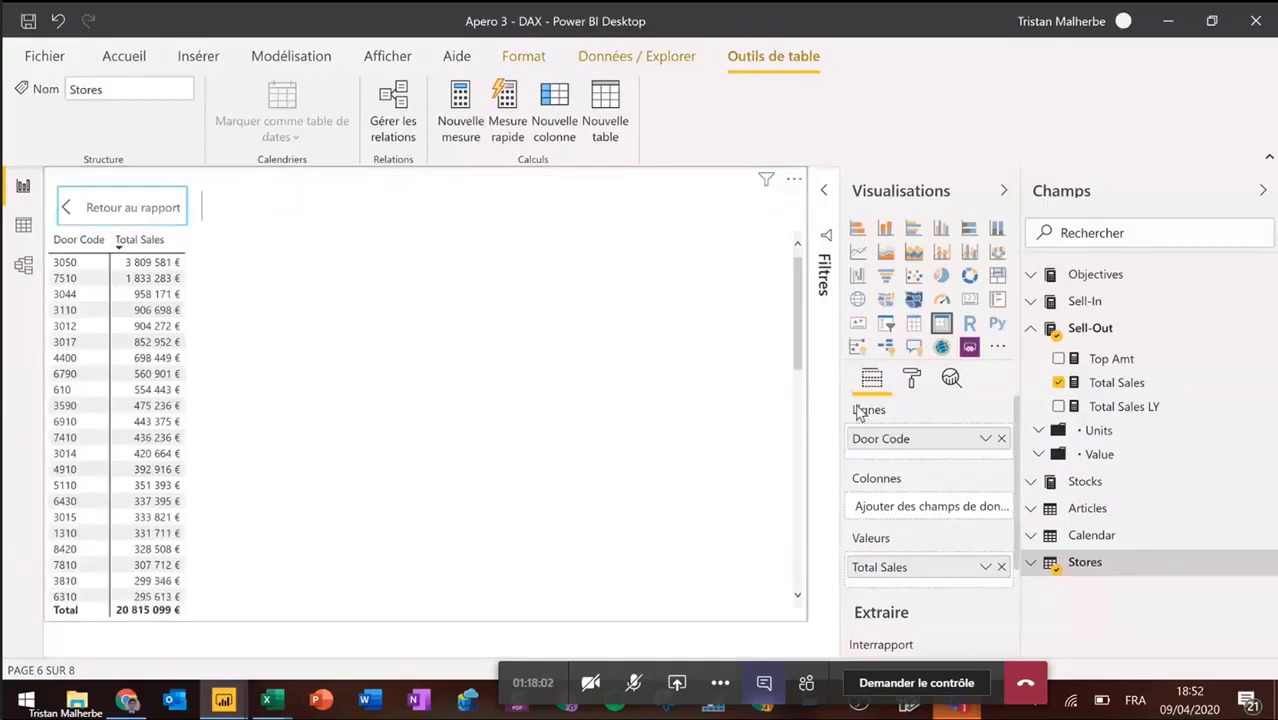
pyautogui.click(918, 380)
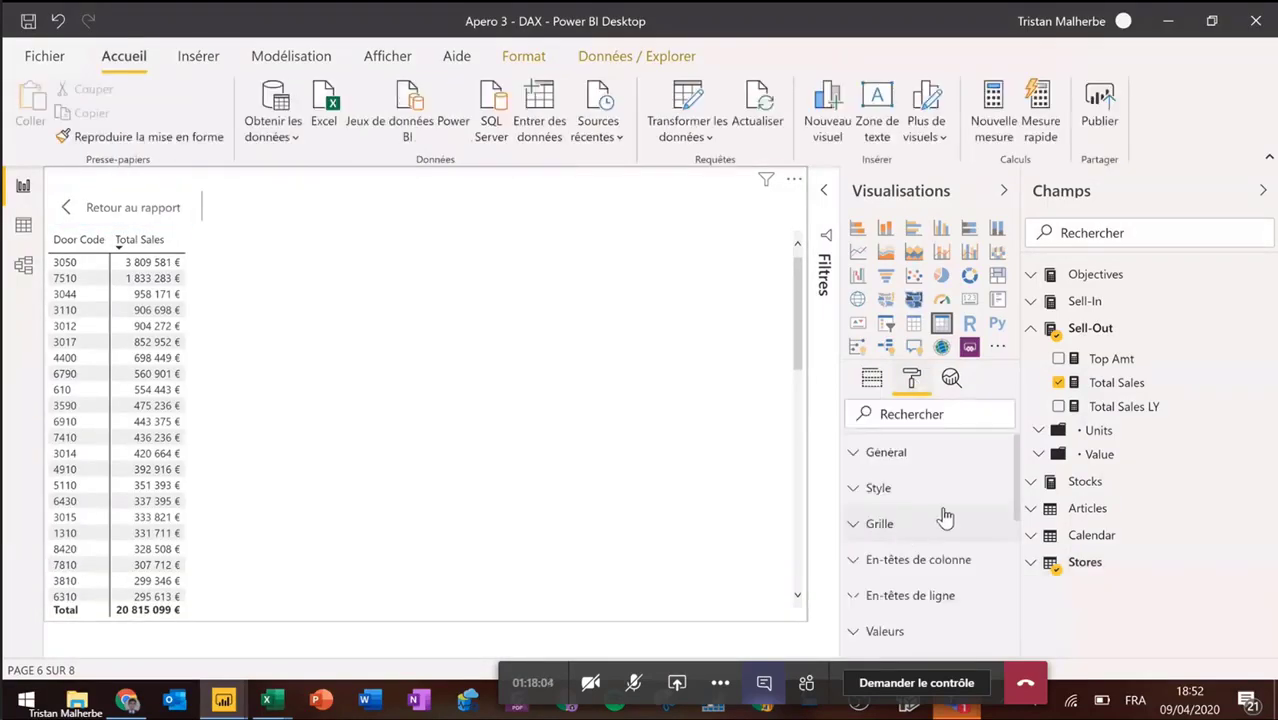
pyautogui.click(945, 516)
pyautogui.scroll(-5, 940, 515)
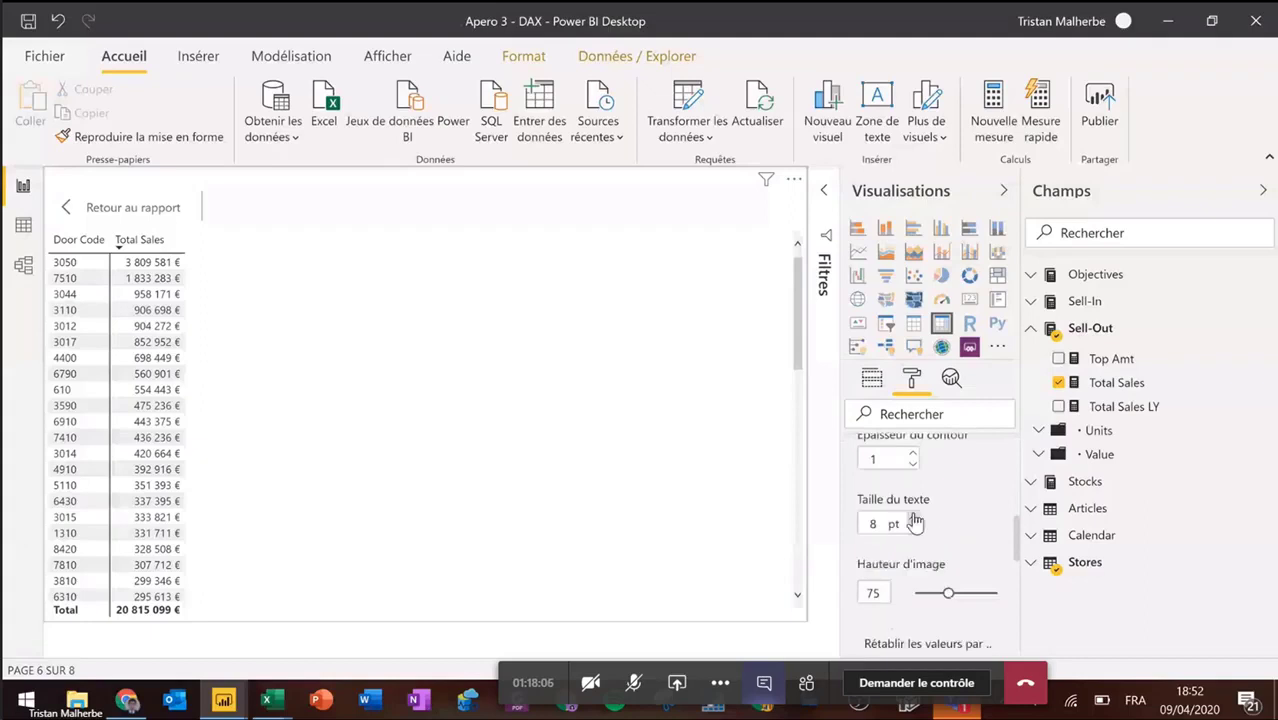
pyautogui.click(913, 518)
pyautogui.click(913, 518)
pyautogui.click(913, 518)
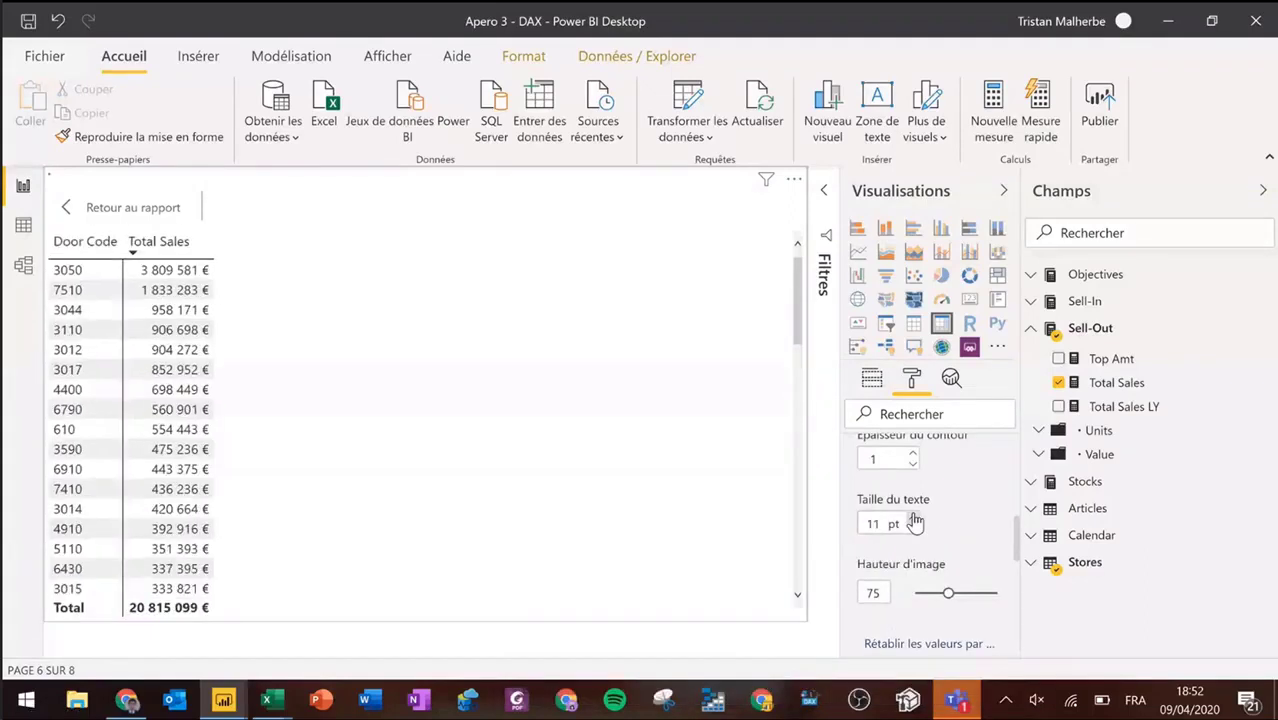
# Step: Increase the focused matrix's grid text size to 12 pt and return to the full report page
pyautogui.click(913, 518)
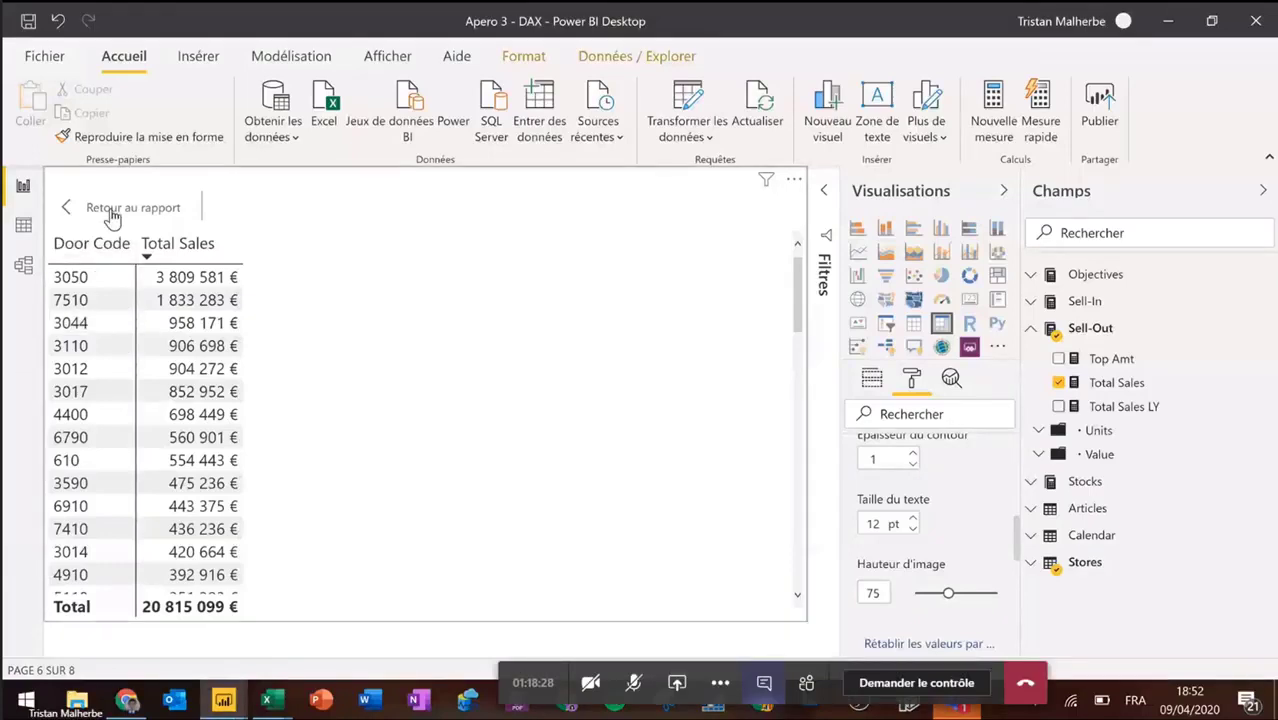
pyautogui.click(205, 70)
pyautogui.click(710, 363)
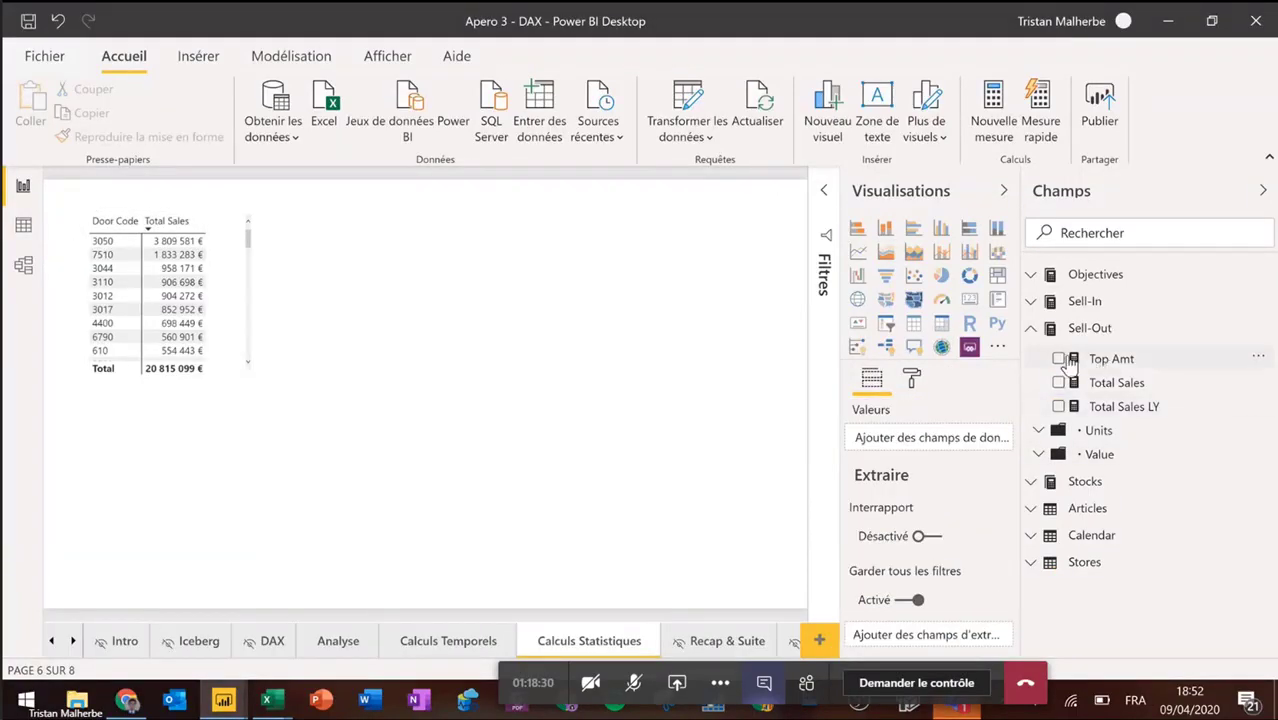
# Step: Place a card showing Top Amt beside the matrix and set its data label display units to Aucun
pyautogui.moveTo(1100, 358); pyautogui.dragTo(510, 262)
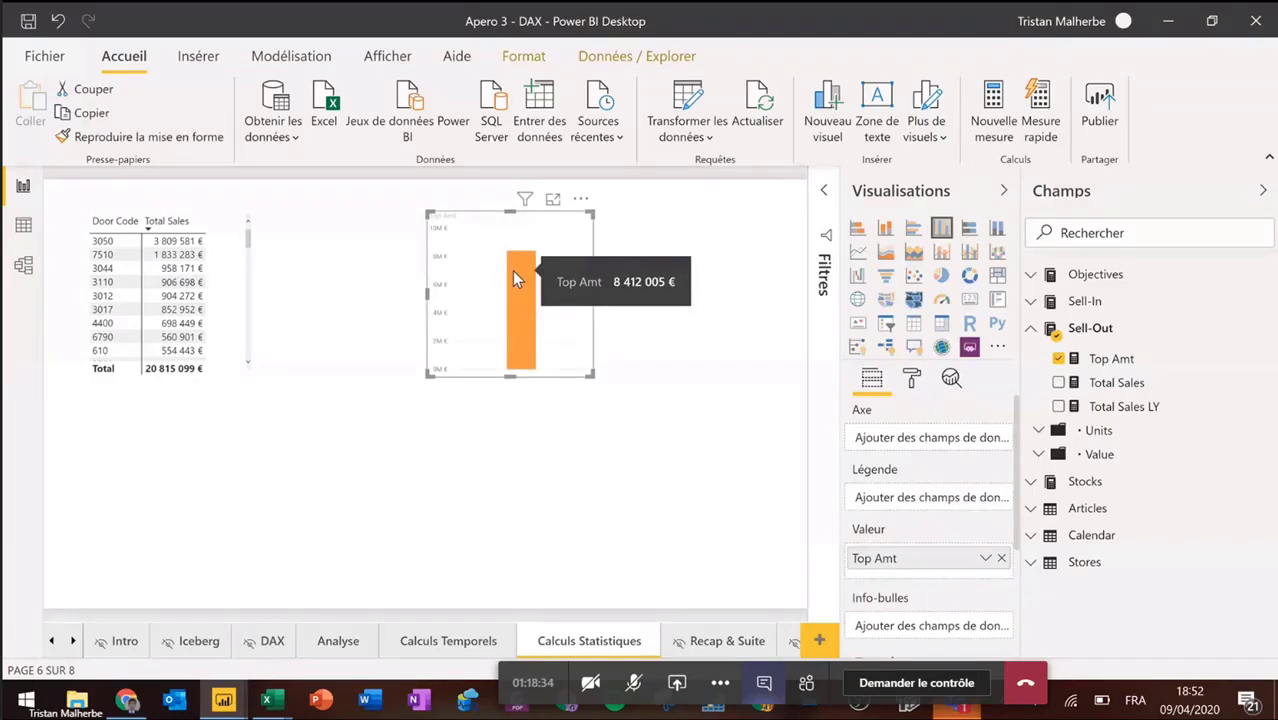
pyautogui.click(970, 299)
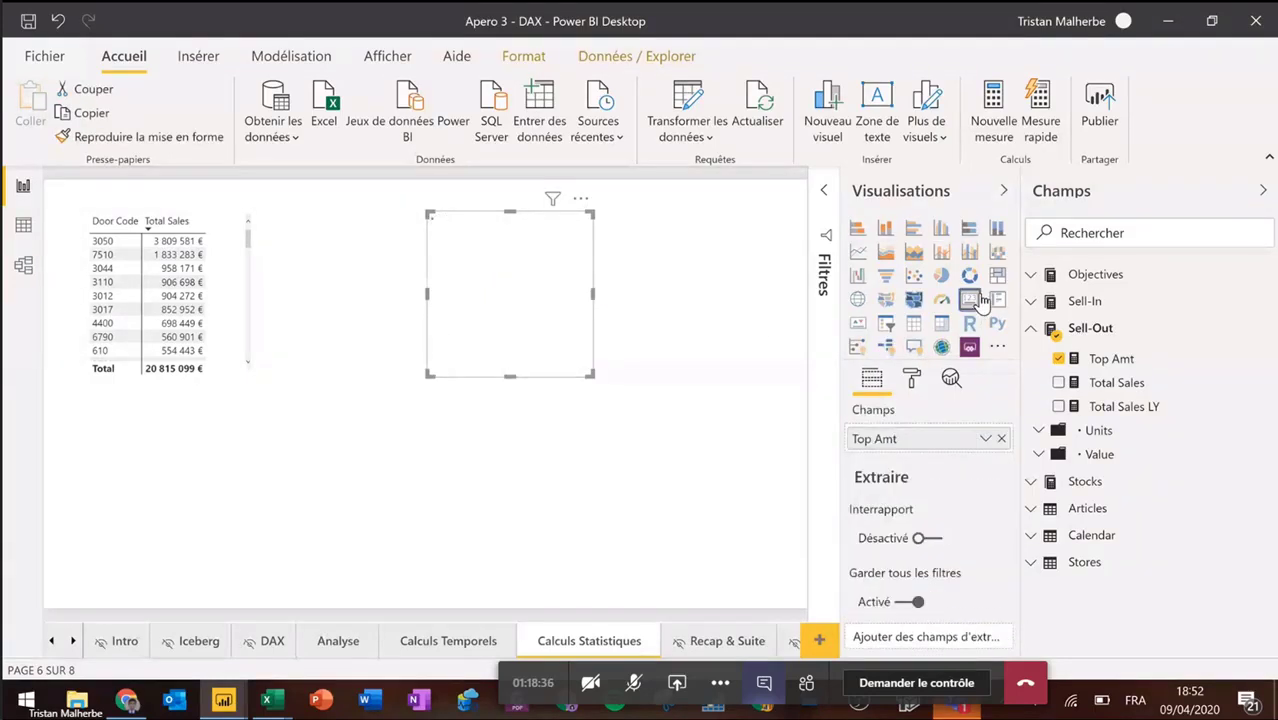
pyautogui.click(911, 378)
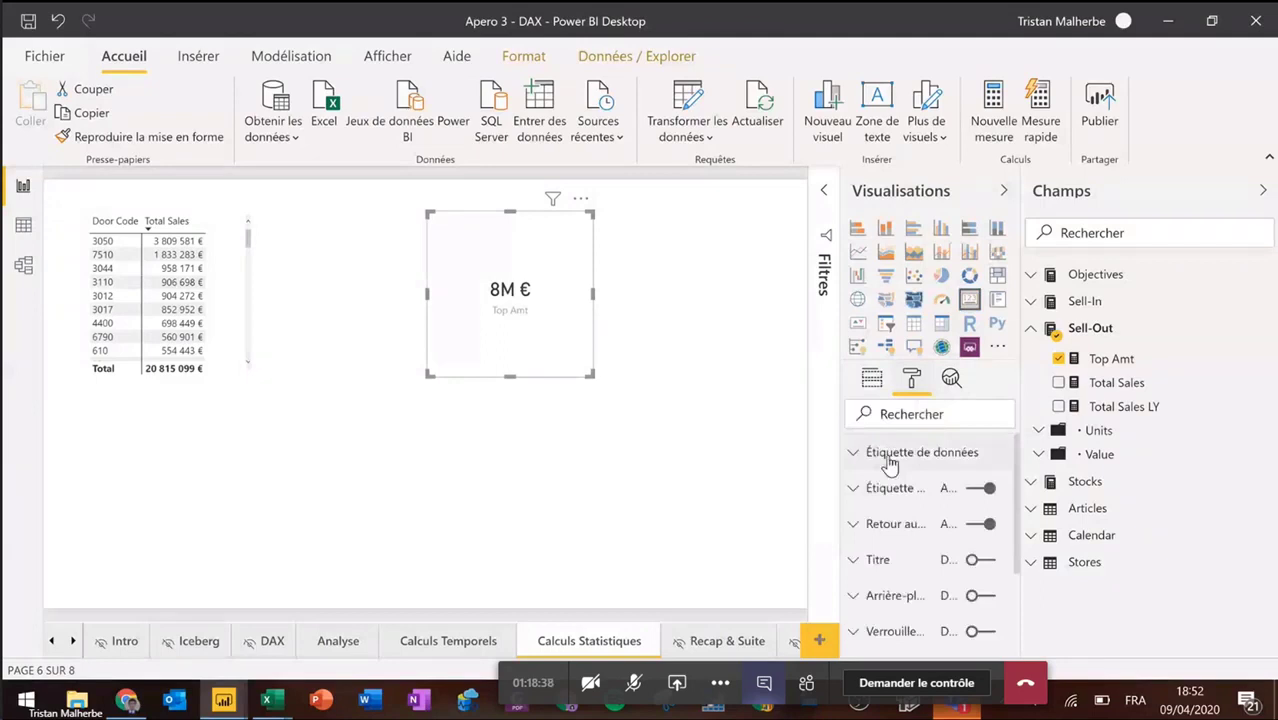
pyautogui.click(889, 462)
pyautogui.click(919, 577)
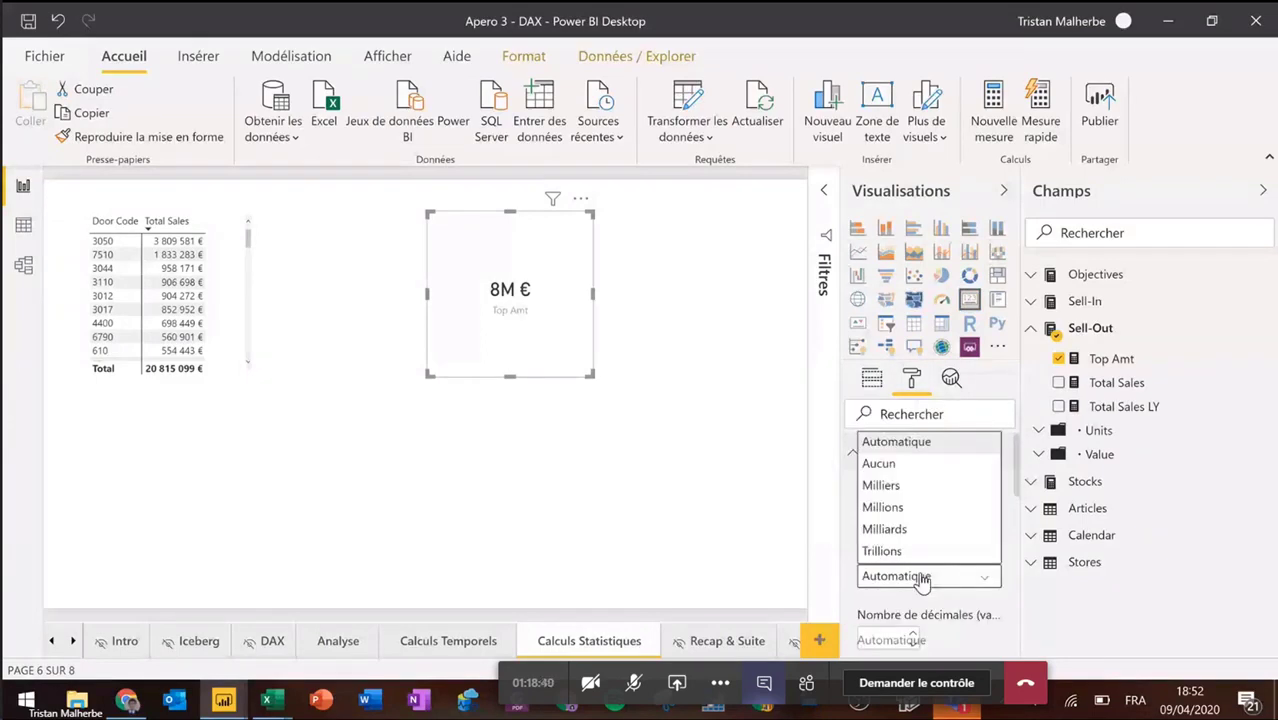
pyautogui.click(879, 463)
pyautogui.moveTo(591, 374); pyautogui.dragTo(612, 341)
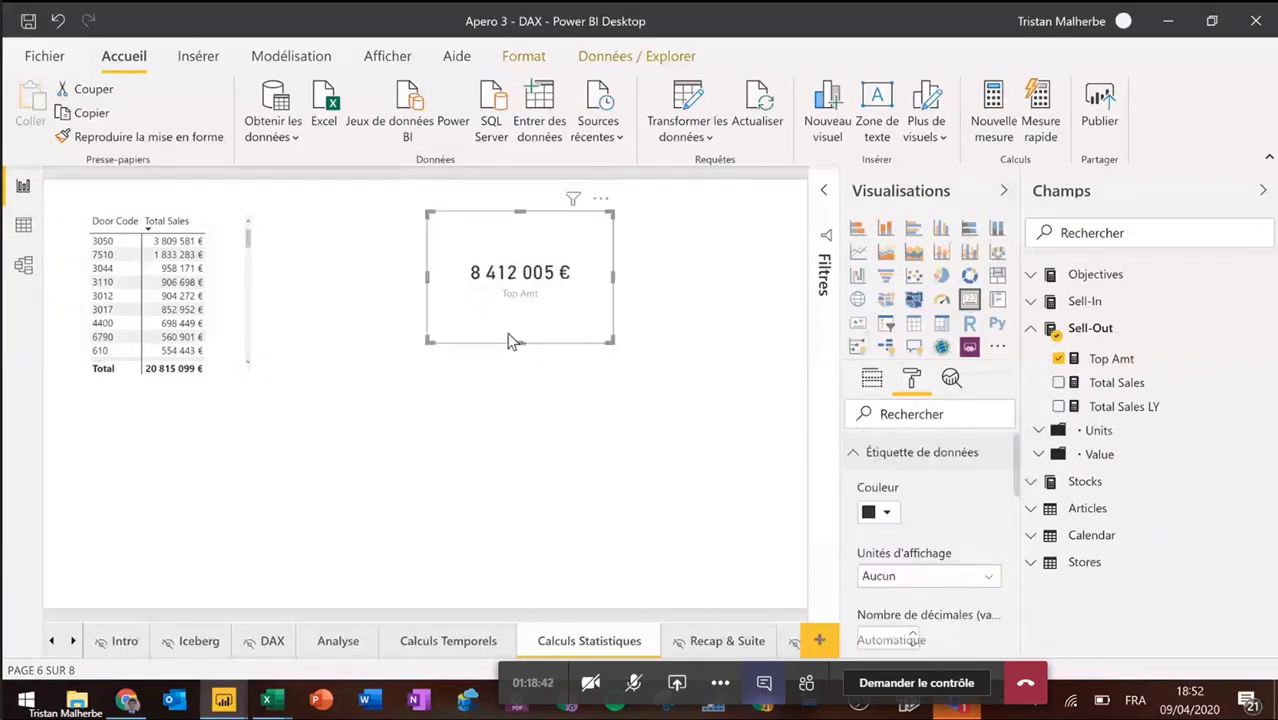
pyautogui.moveTo(510, 335); pyautogui.dragTo(460, 352)
# Step: Change the TOPN count in the Top Amt measure to 2, commit it, and review the formula
pyautogui.click(1120, 362)
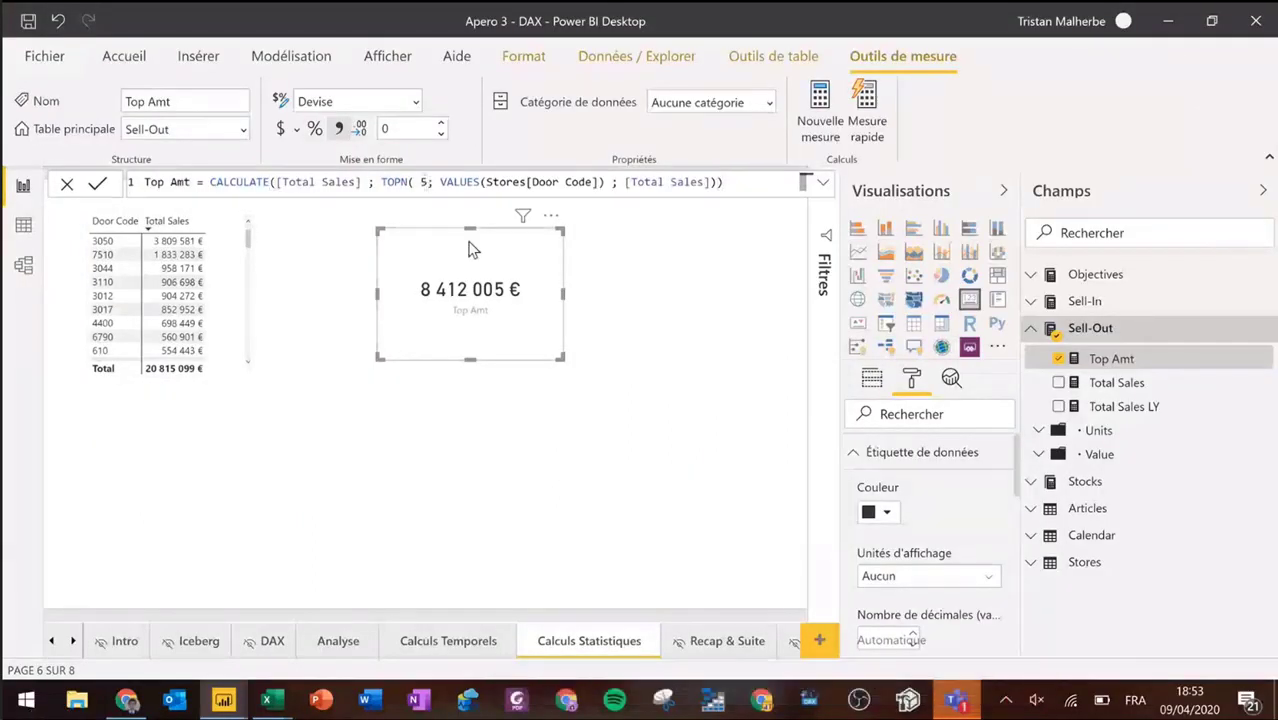
pyautogui.press('BackSpace')
pyautogui.write('2')
pyautogui.press('Return')
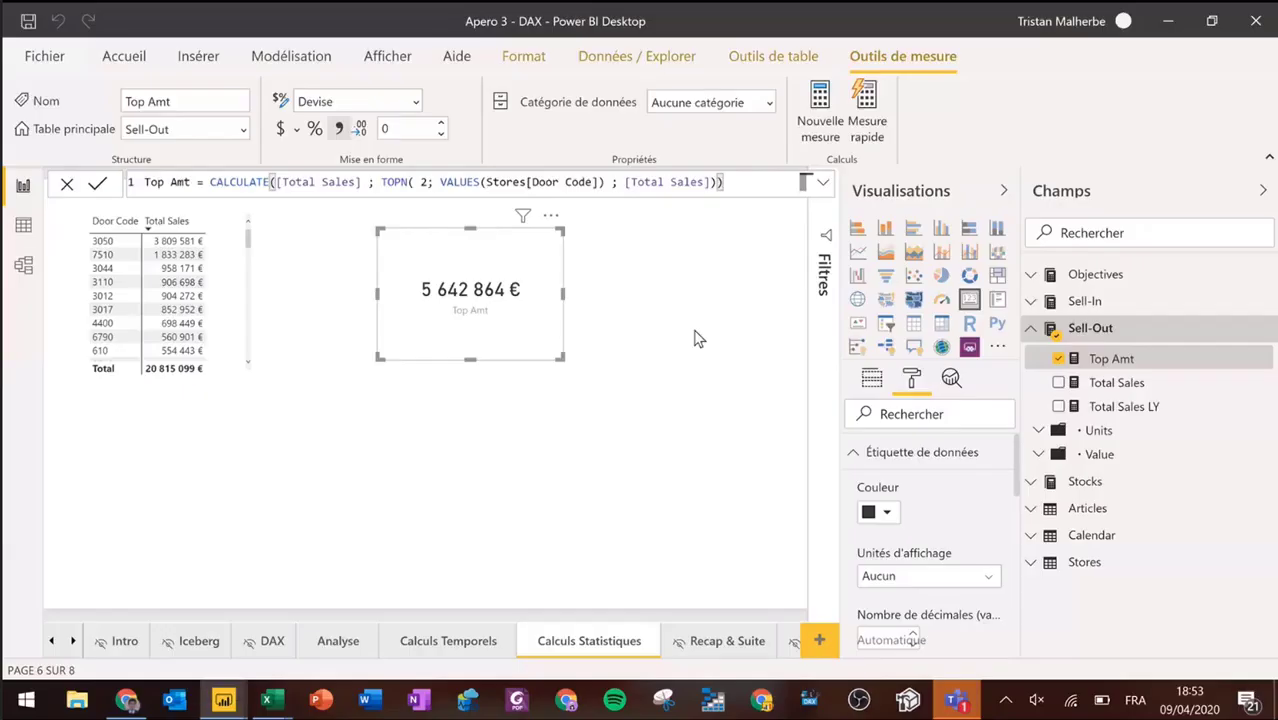
pyautogui.click(700, 325)
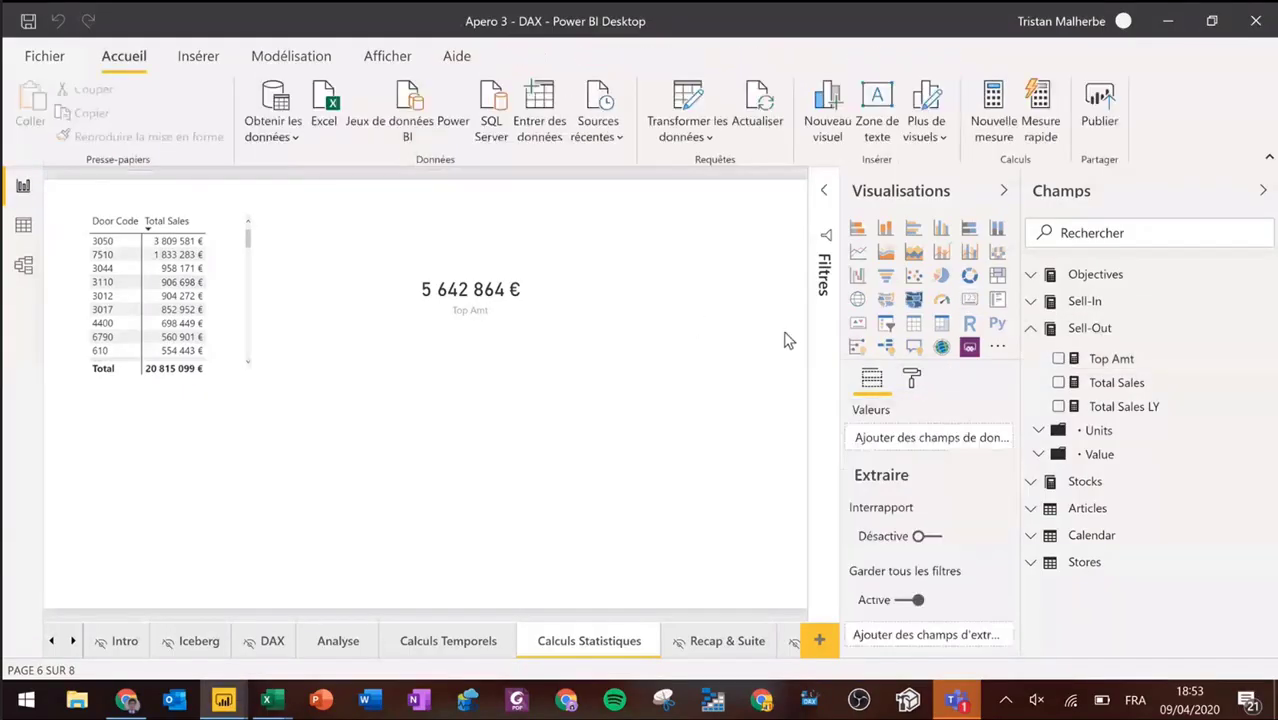
pyautogui.click(1112, 360)
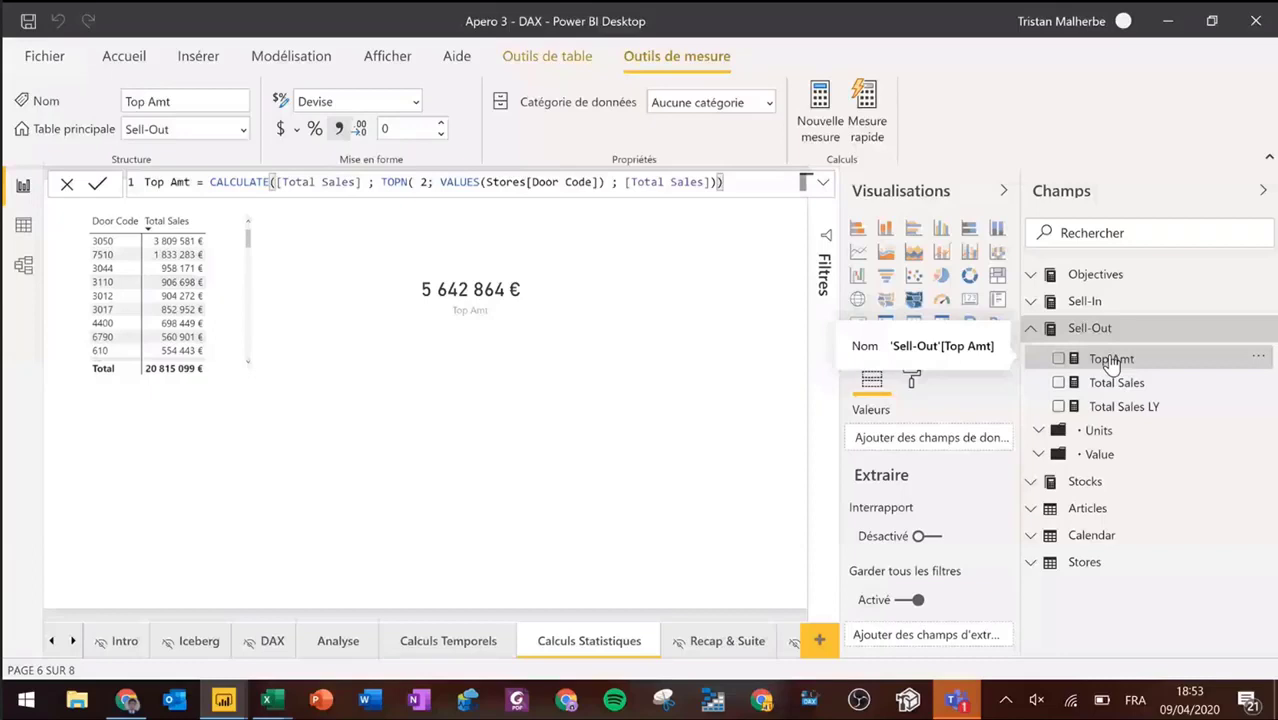
pyautogui.click(828, 210)
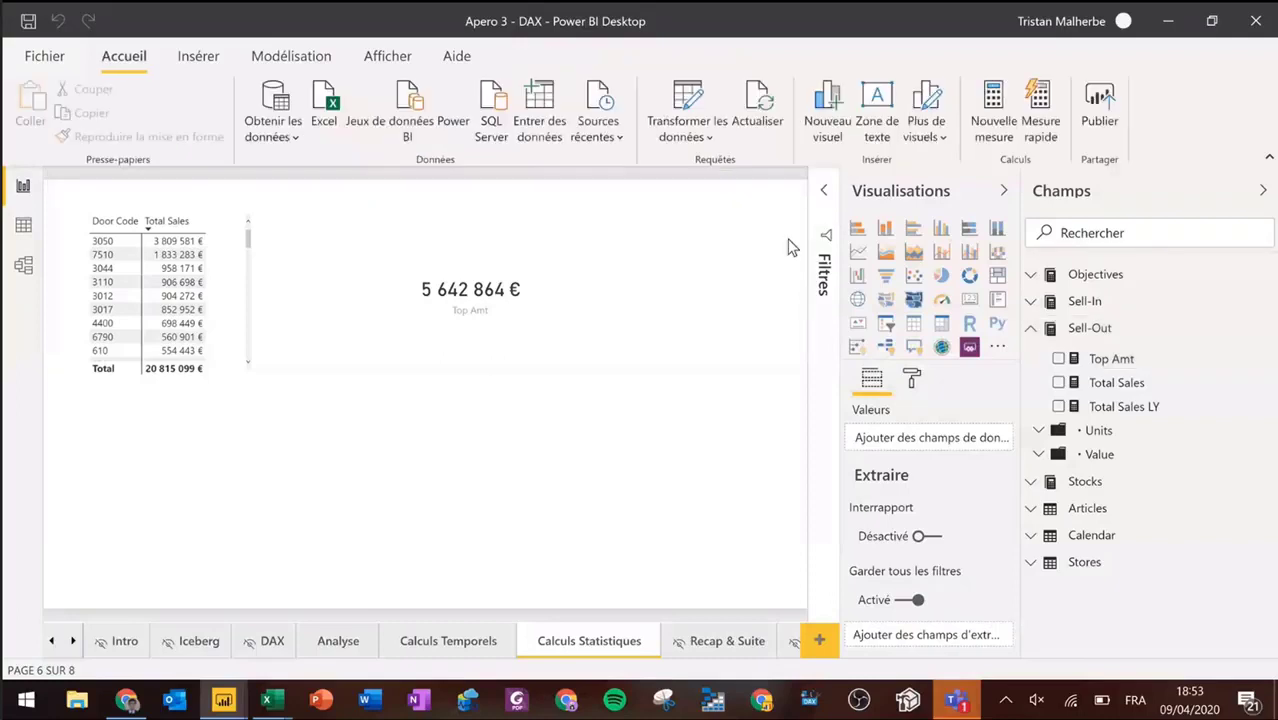
# Step: Add a page-level filter on Month Yr from Calendar for February 2018, and collapse the field list
pyautogui.click(831, 196)
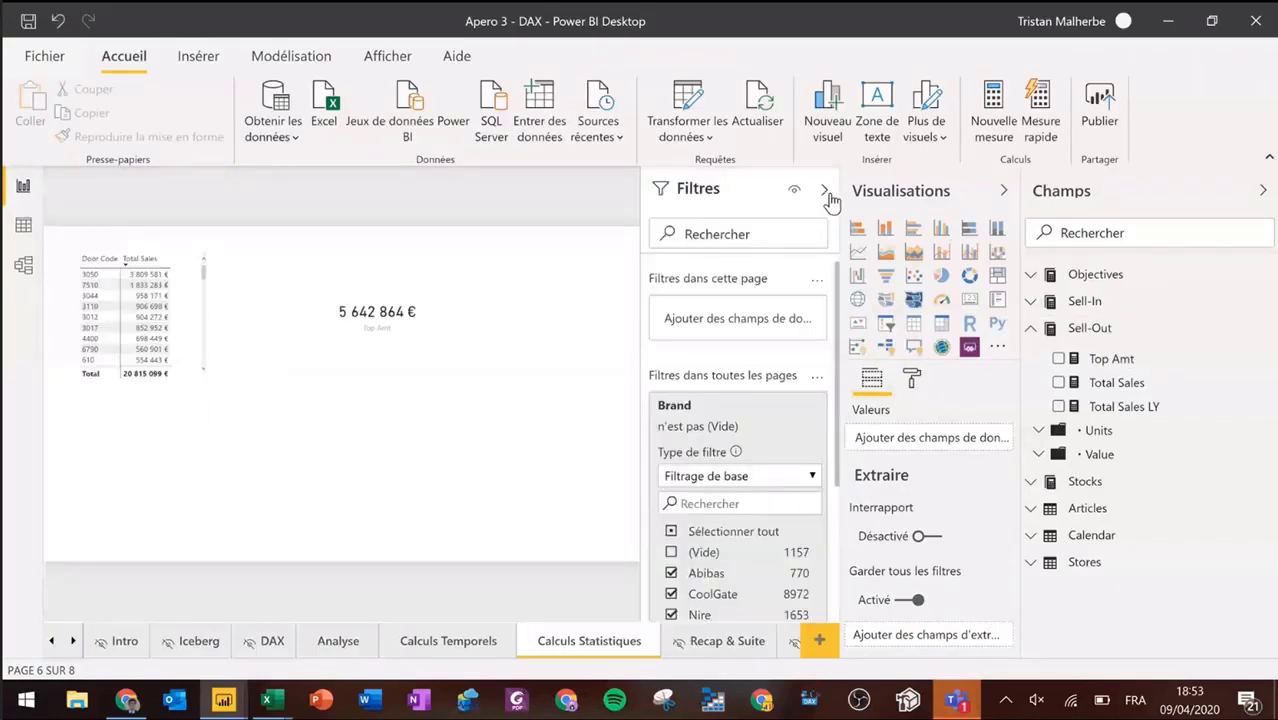
pyautogui.click(766, 408)
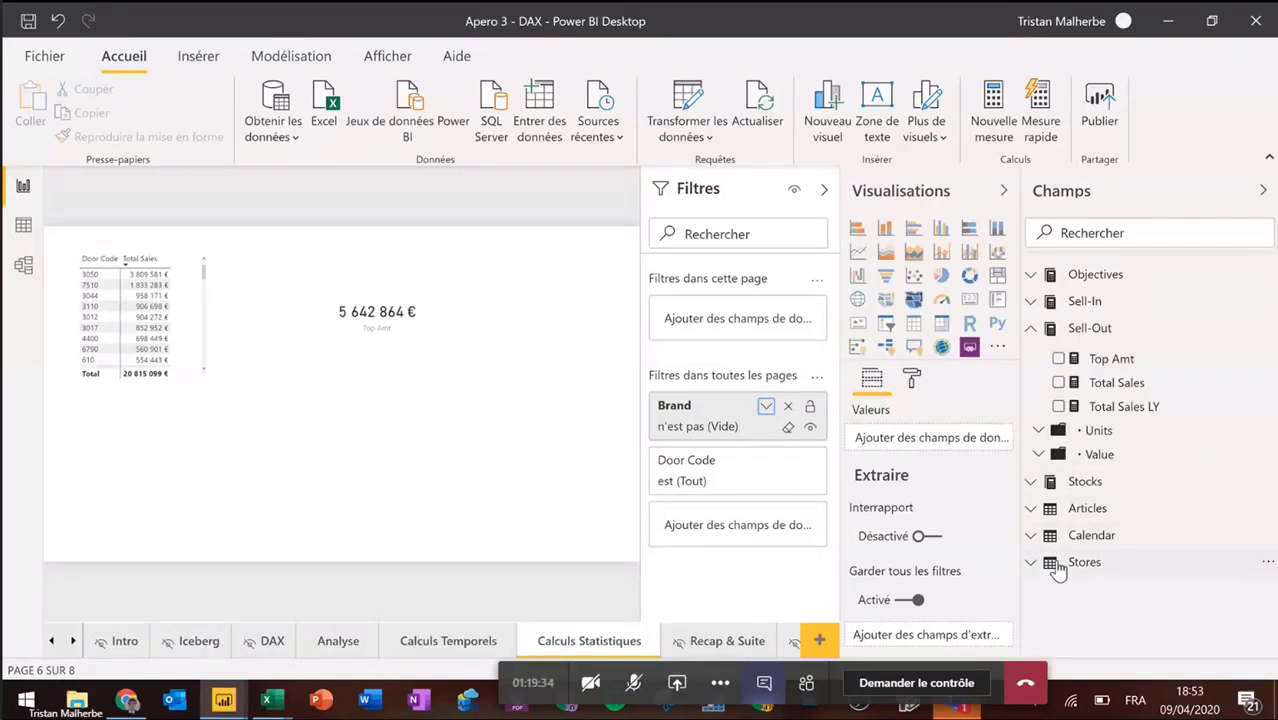
pyautogui.click(1157, 538)
pyautogui.scroll(-1, 1157, 538)
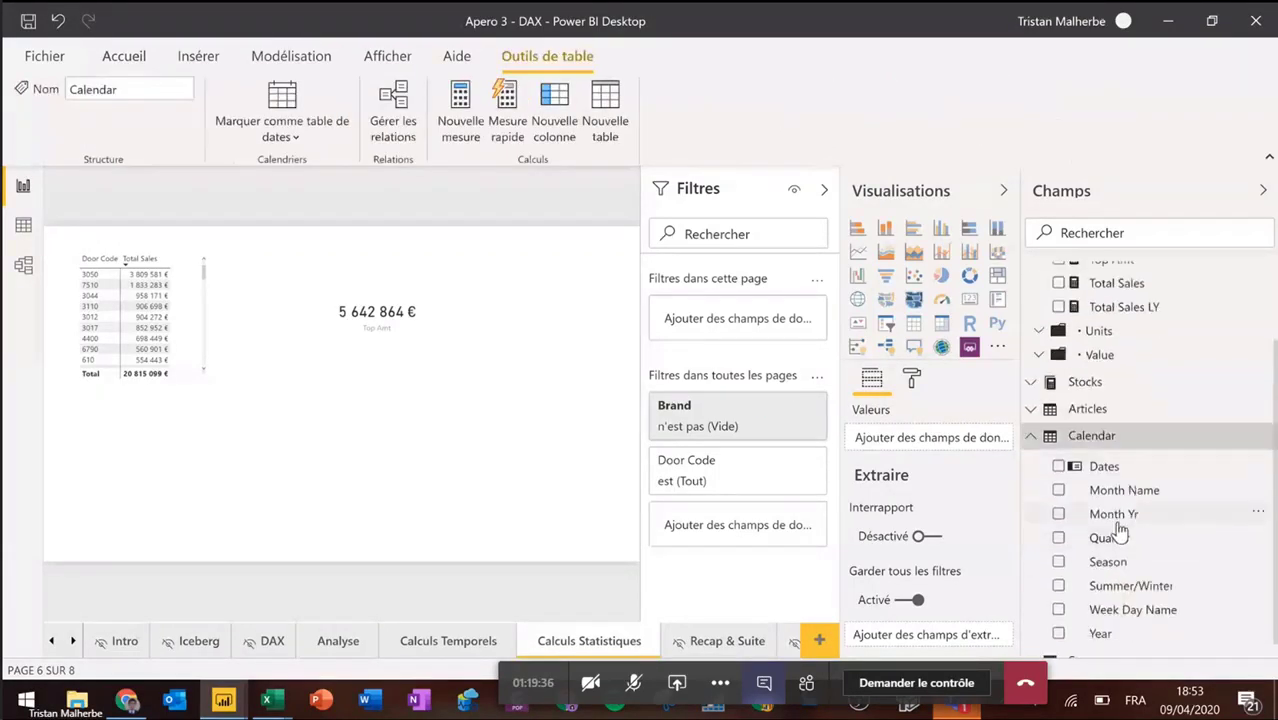
pyautogui.moveTo(1112, 516); pyautogui.dragTo(760, 335)
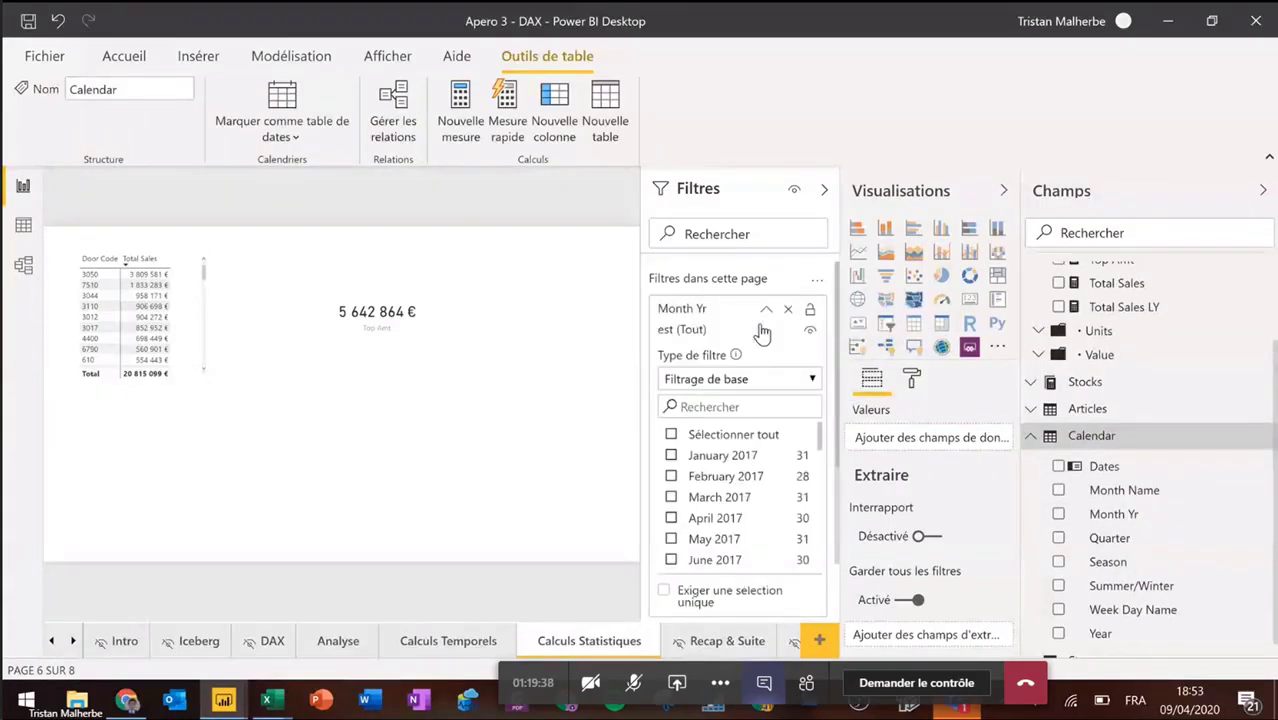
pyautogui.scroll(-1, 750, 470)
pyautogui.scroll(-2, 745, 483)
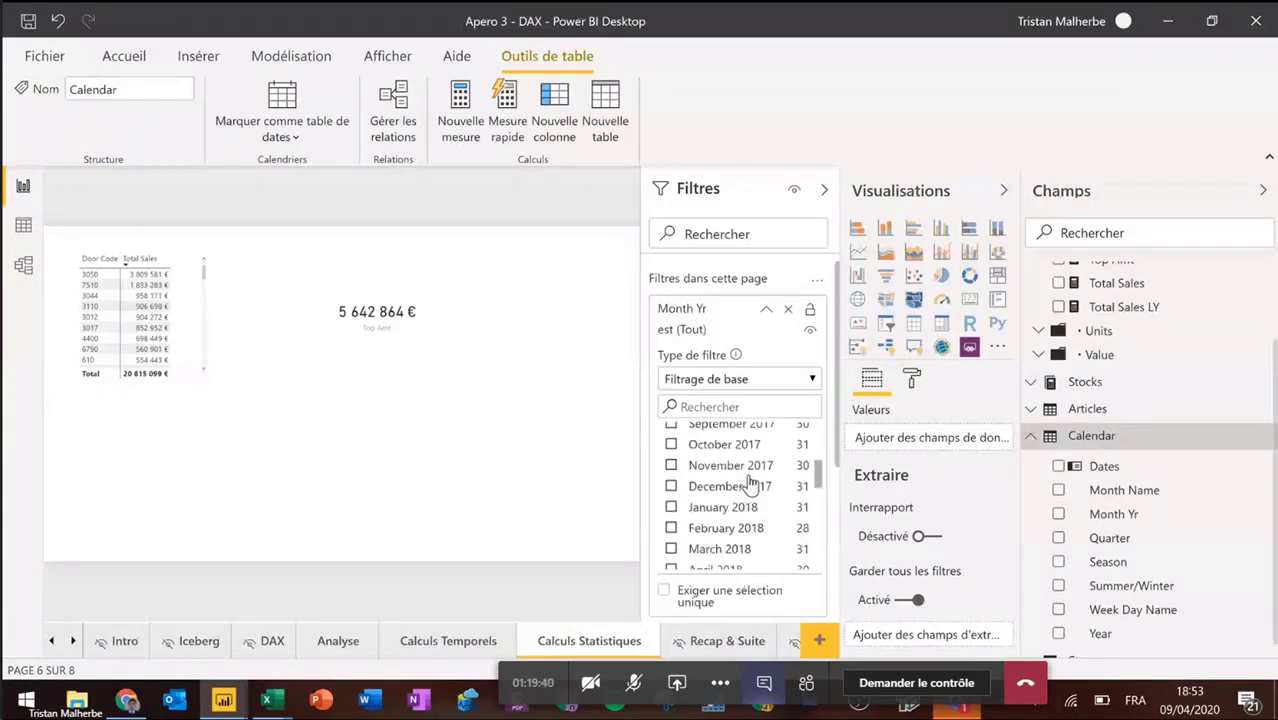
pyautogui.click(730, 532)
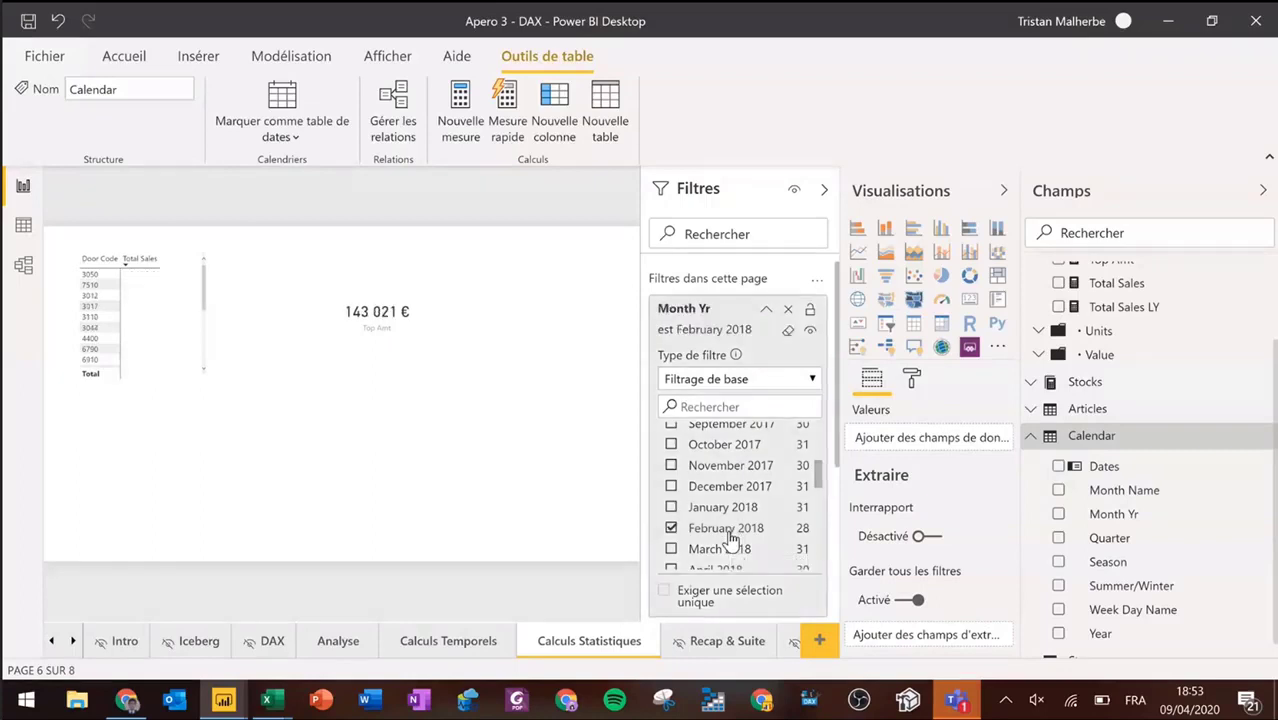
pyautogui.click(1261, 192)
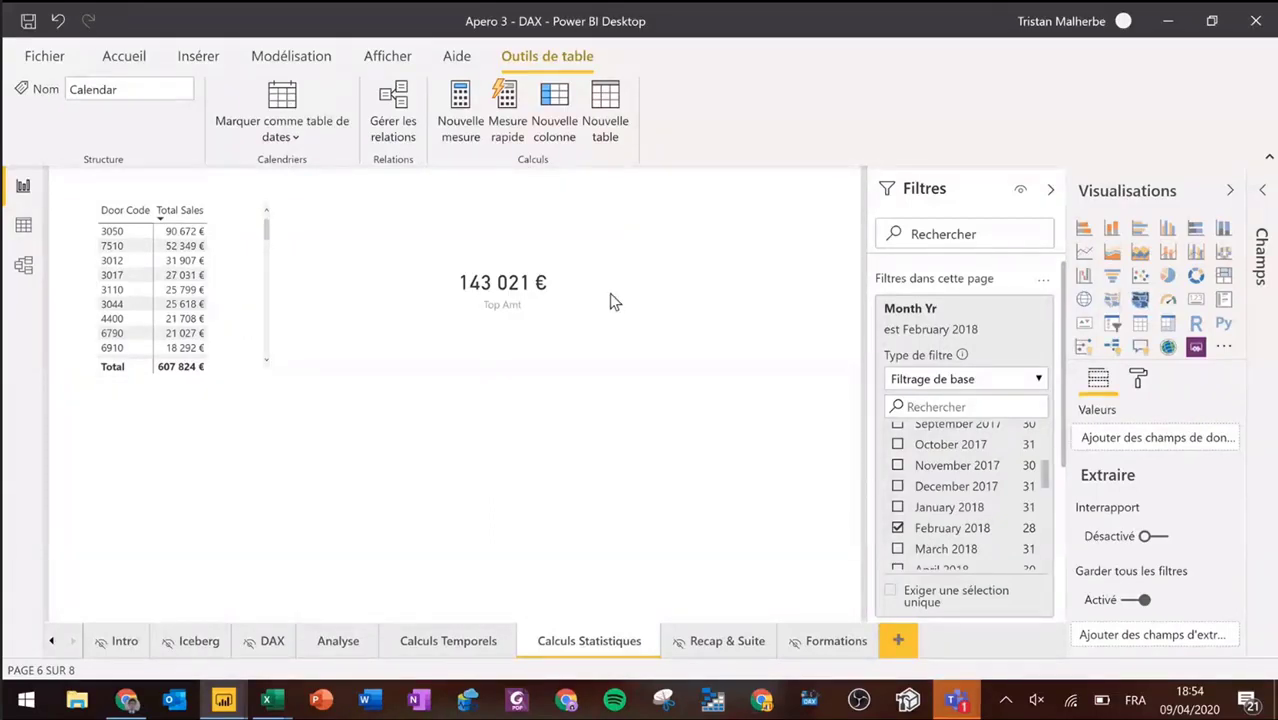
# Step: Examine the table relationships in the Sell-Out - Objectives model diagram, and return to the report with the field list expanded
pyautogui.click(26, 264)
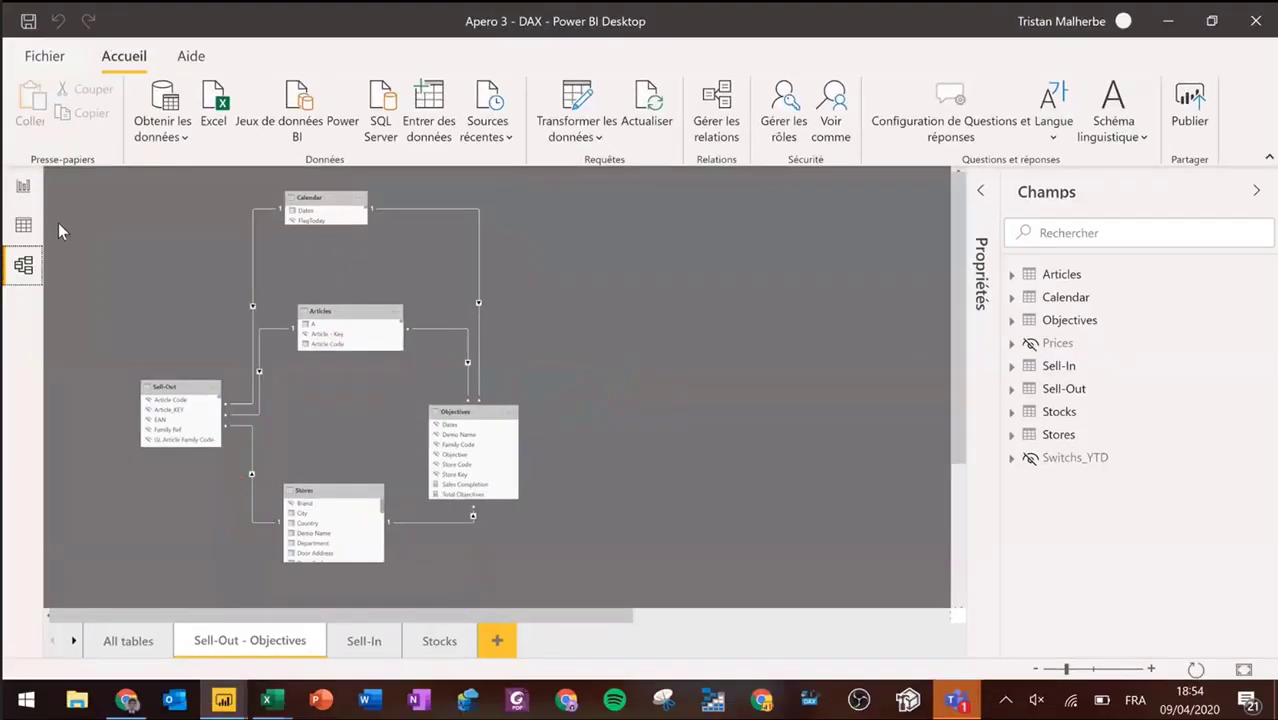
pyautogui.click(22, 186)
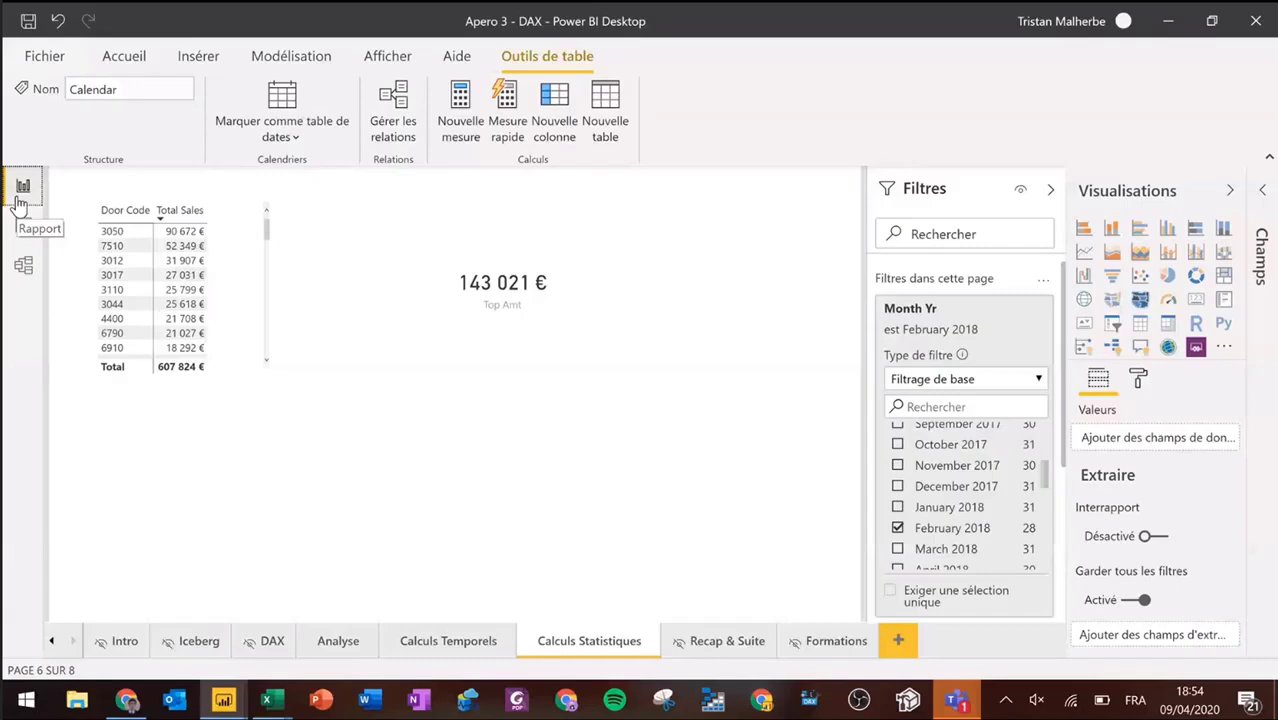
pyautogui.click(1266, 193)
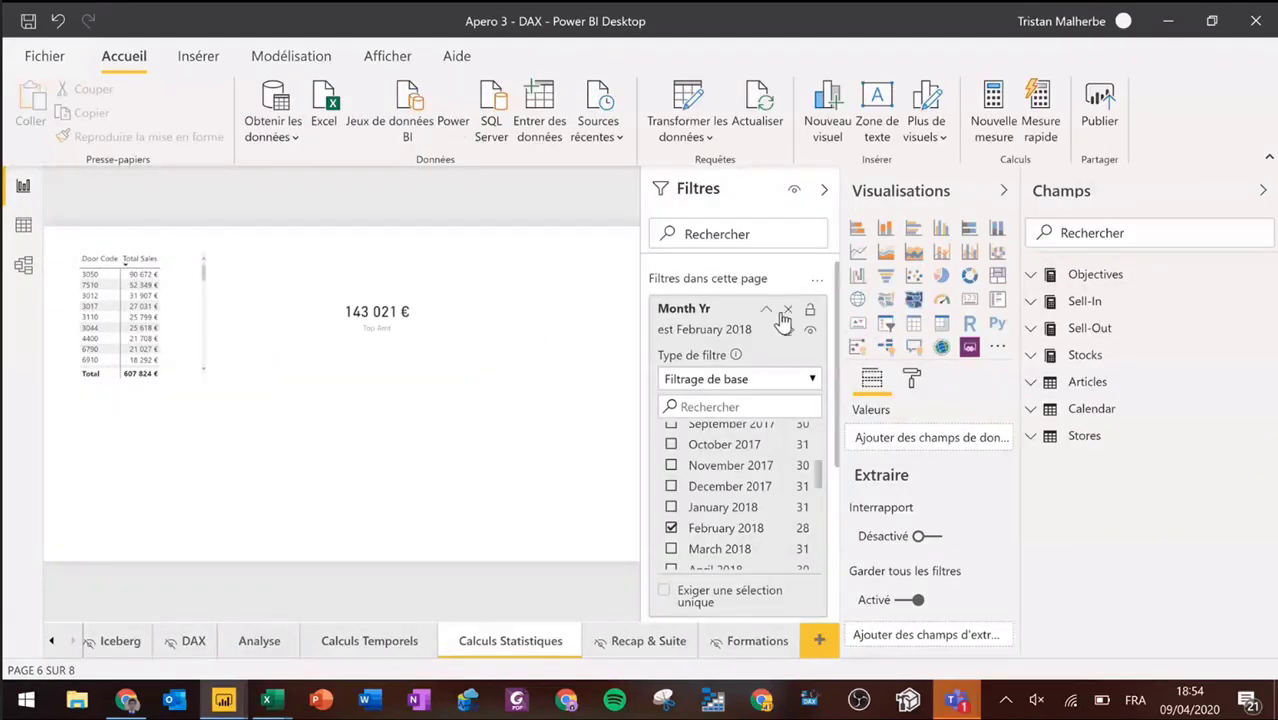
pyautogui.click(766, 309)
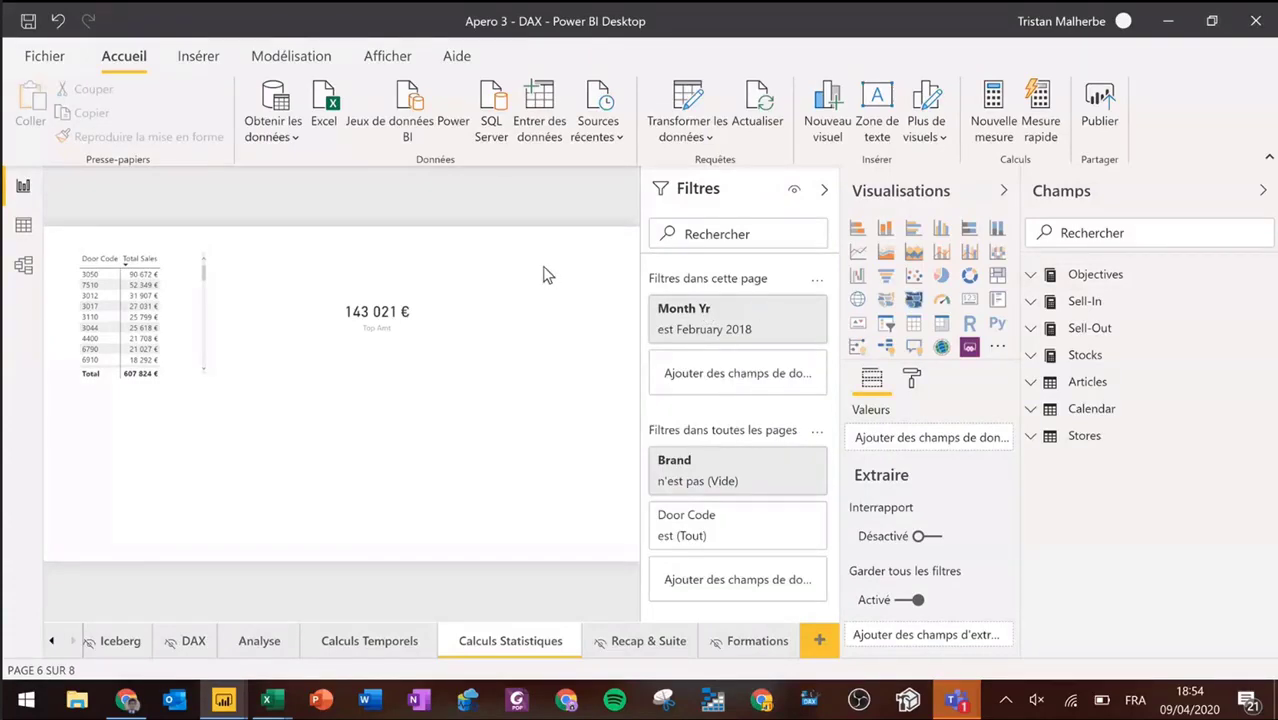
# Step: Switch to the Pareto - Articles report in Chrome, set its top articles slider to 53, and return to Power BI Desktop
pyautogui.click(128, 697)
pyautogui.click(128, 697)
pyautogui.click(128, 697)
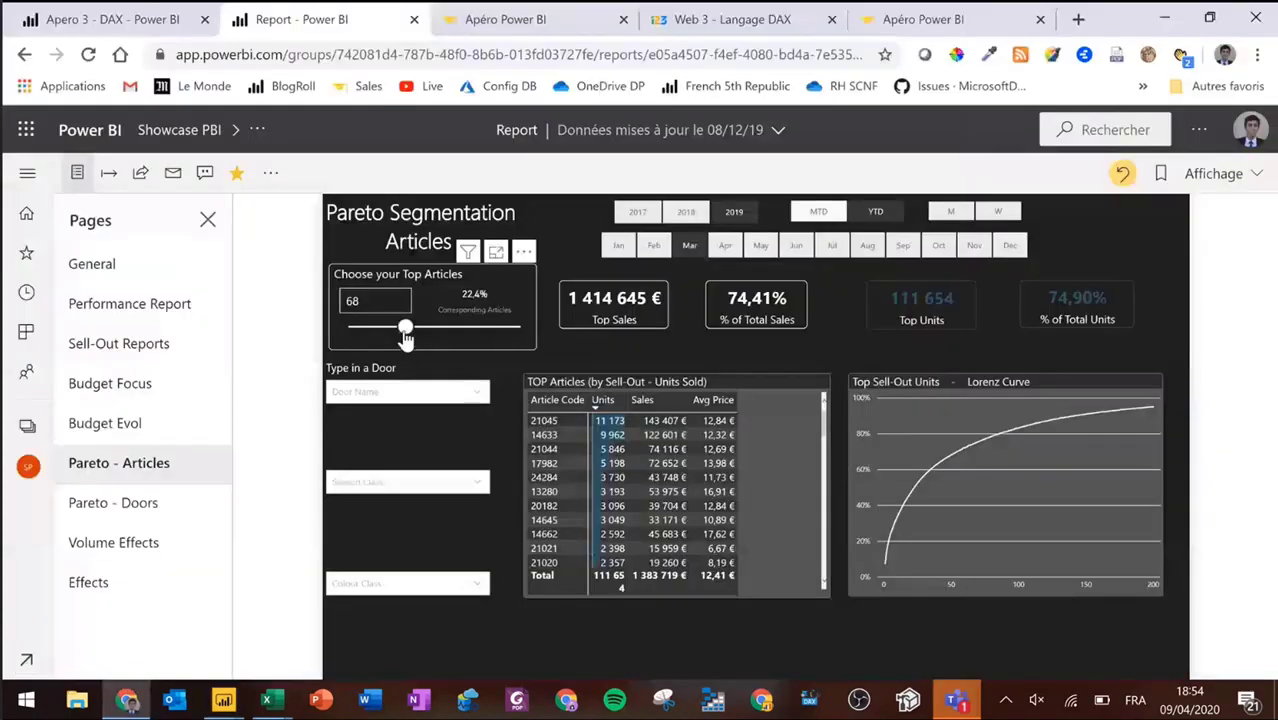
pyautogui.moveTo(405, 336)
pyautogui.mouseDown()
pyautogui.moveTo(368, 338)
pyautogui.moveTo(393, 338)
pyautogui.mouseUp()
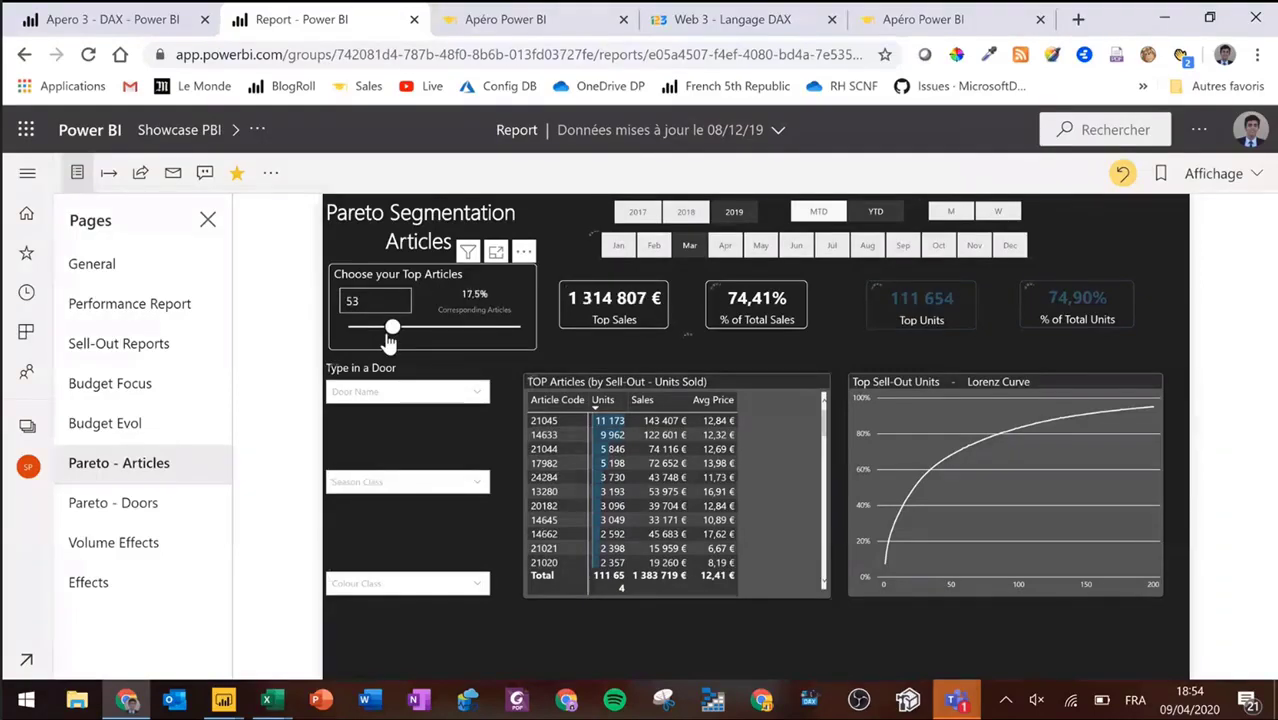
pyautogui.hotkey('alt', 'Tab')
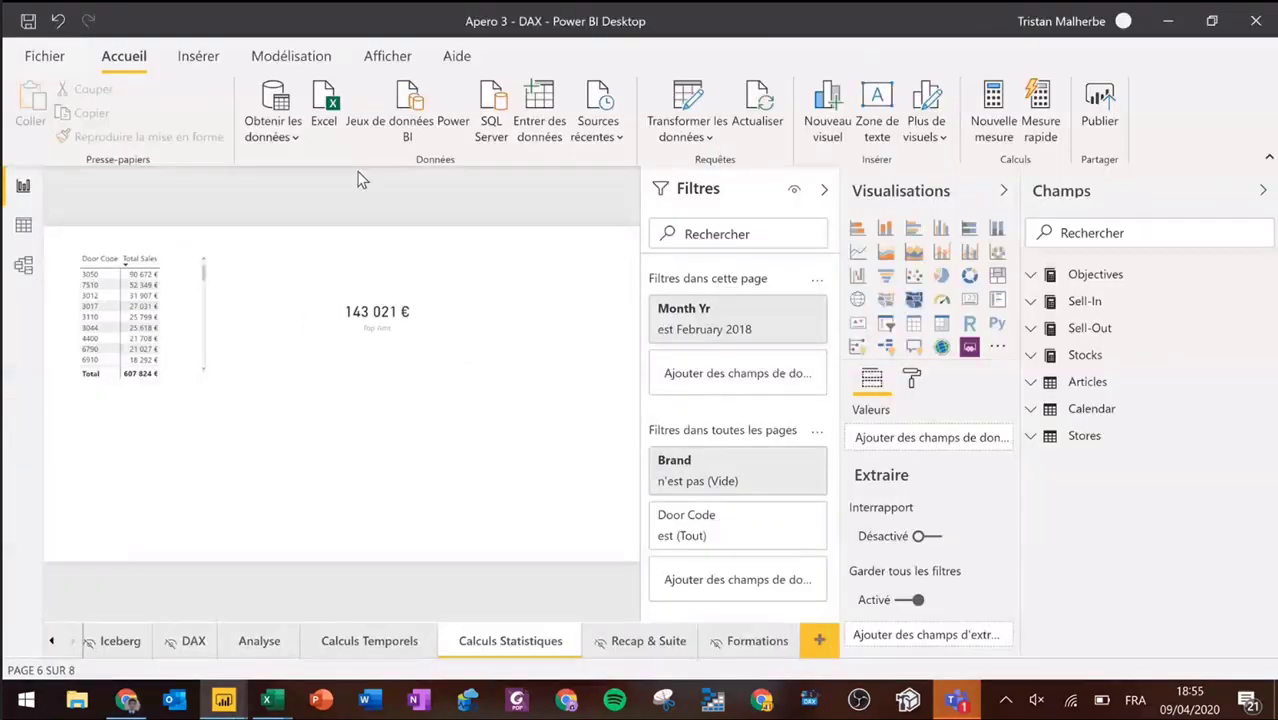
# Step: Create a whole-number what-if parameter named Pareto with minimum 1, maximum 200 and increment 1, adding its slicer to the page
pyautogui.click(293, 57)
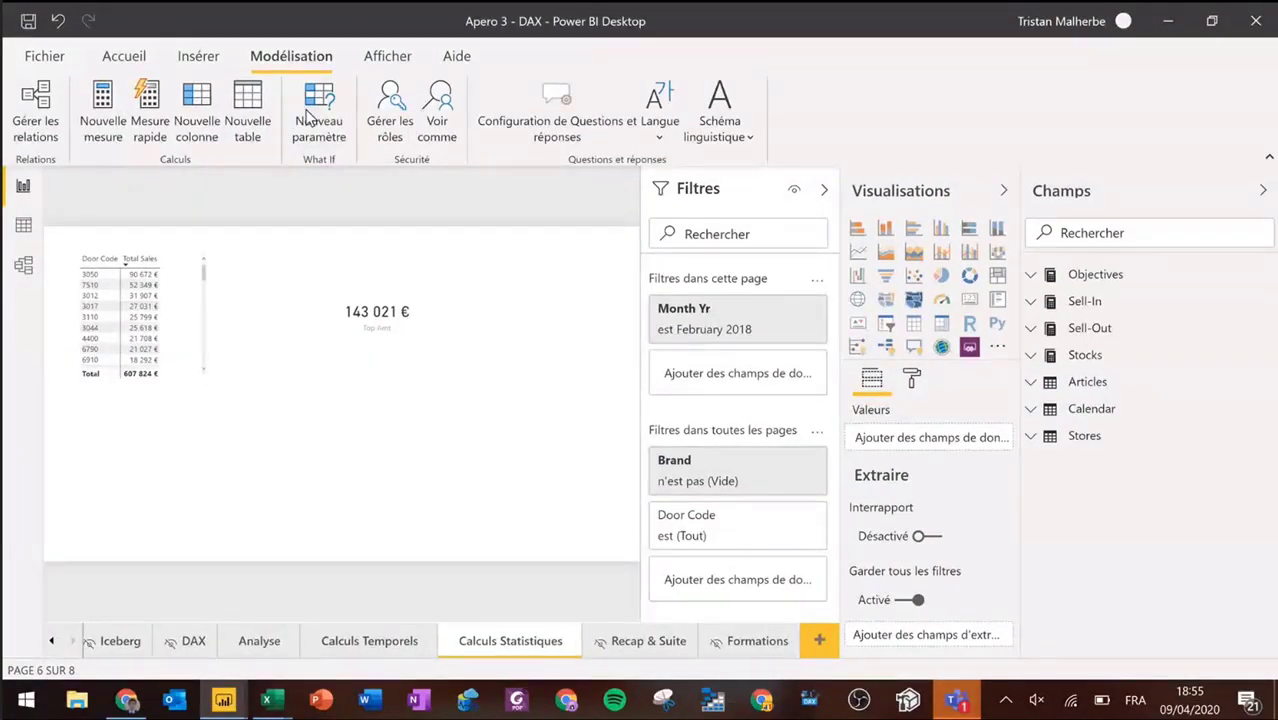
pyautogui.click(312, 118)
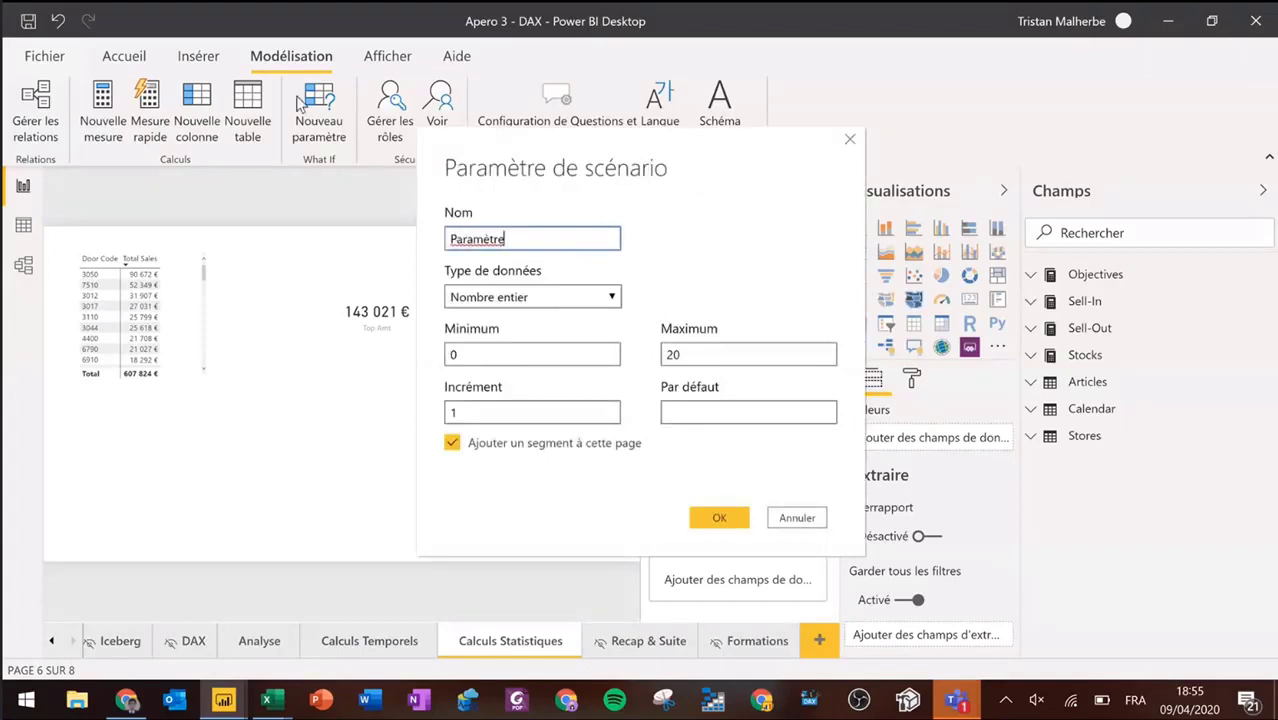
pyautogui.moveTo(531, 238); pyautogui.dragTo(265, 165)
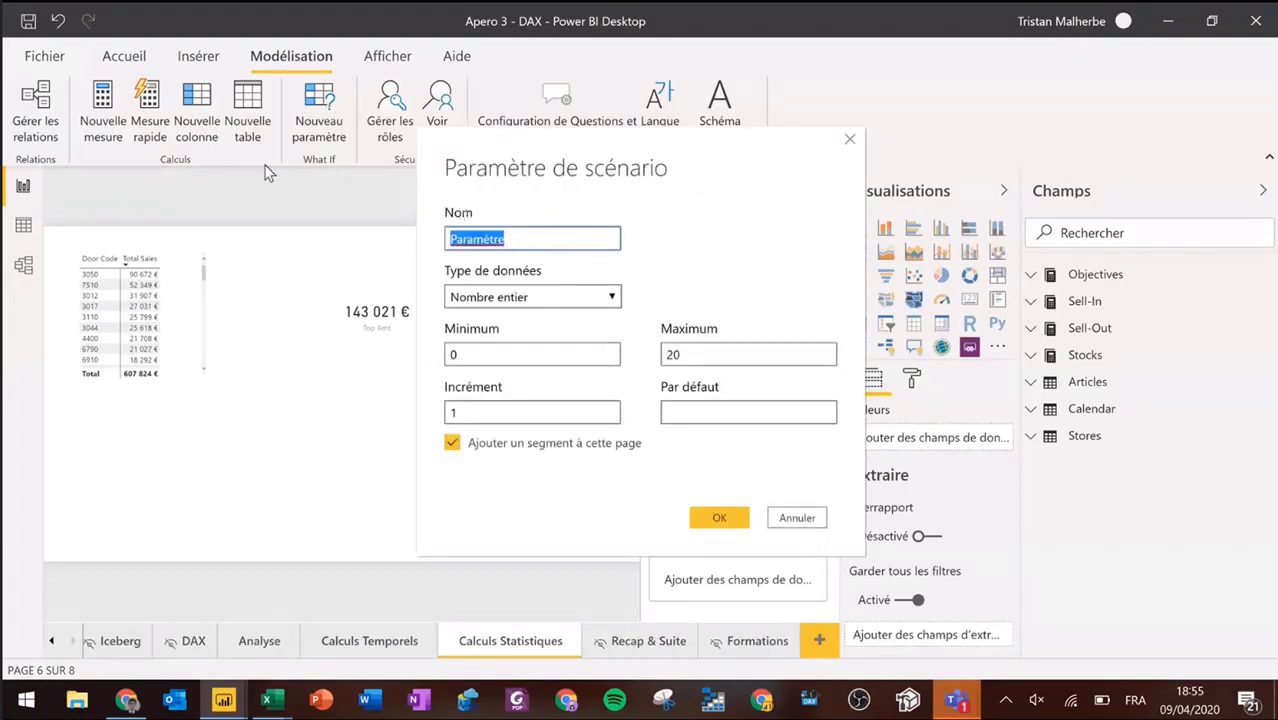
pyautogui.write('Pareto')
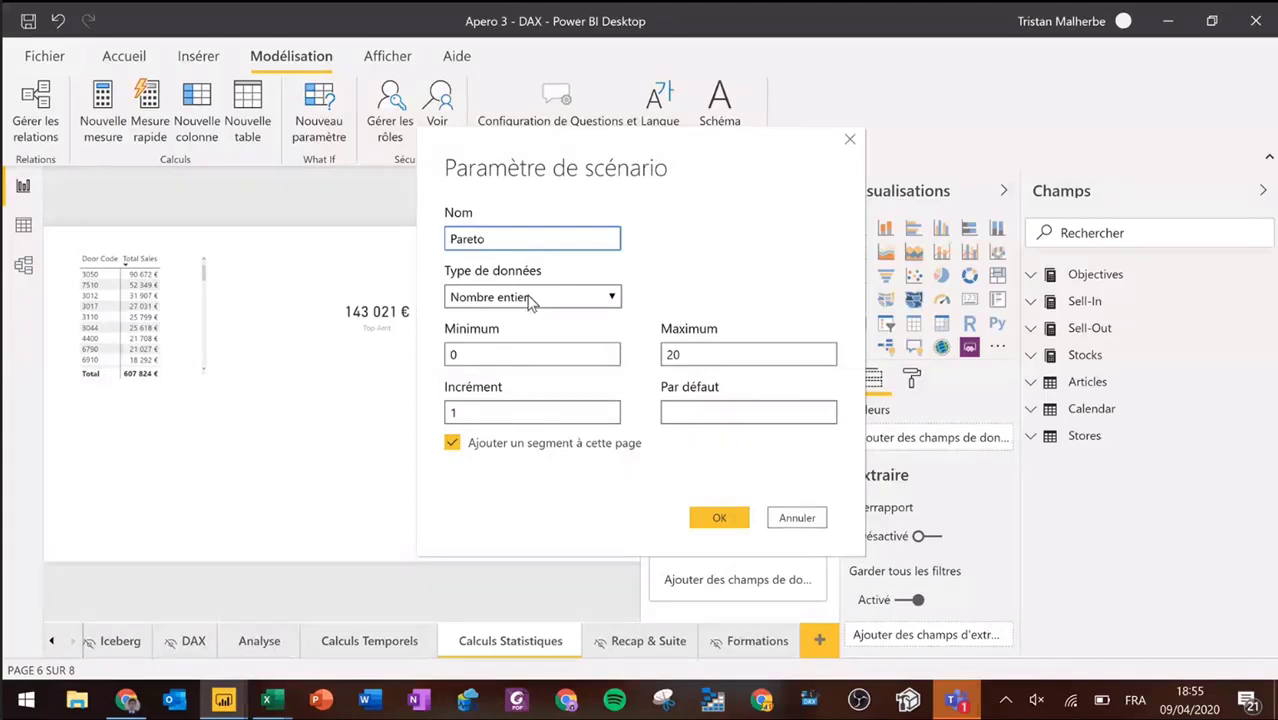
pyautogui.doubleClick(472, 354)
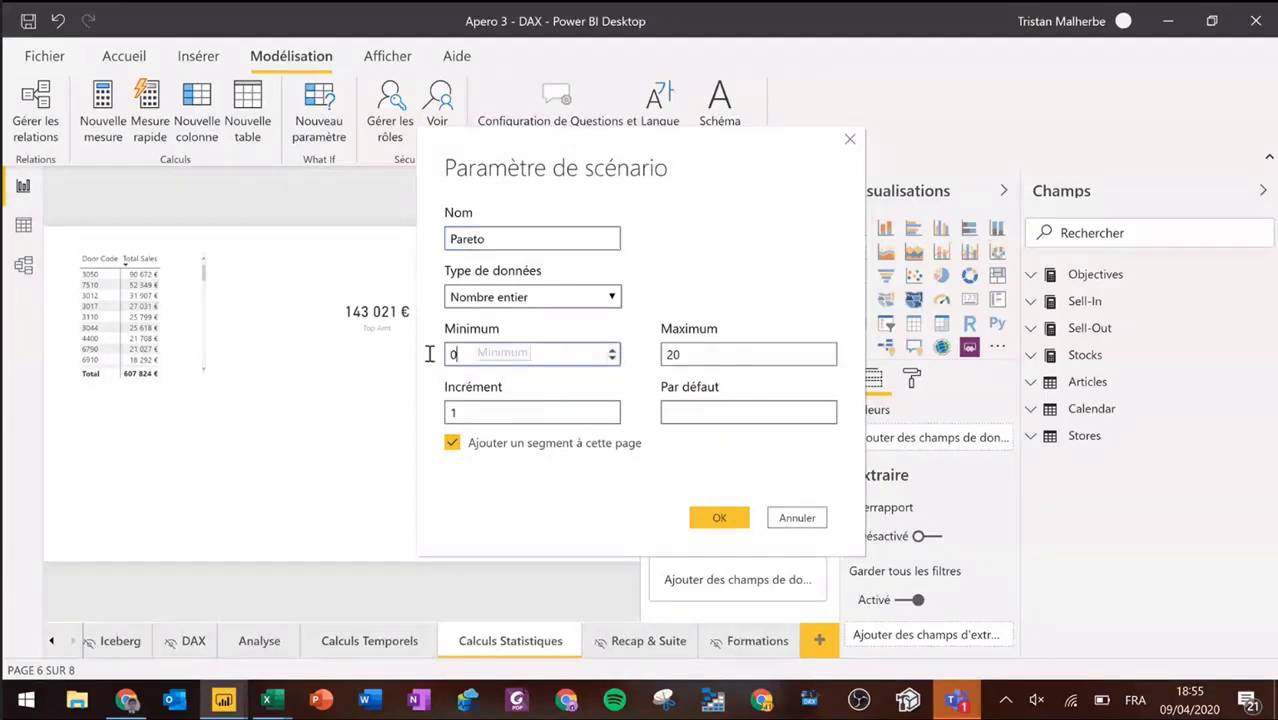
pyautogui.write('1')
pyautogui.press('Tab')
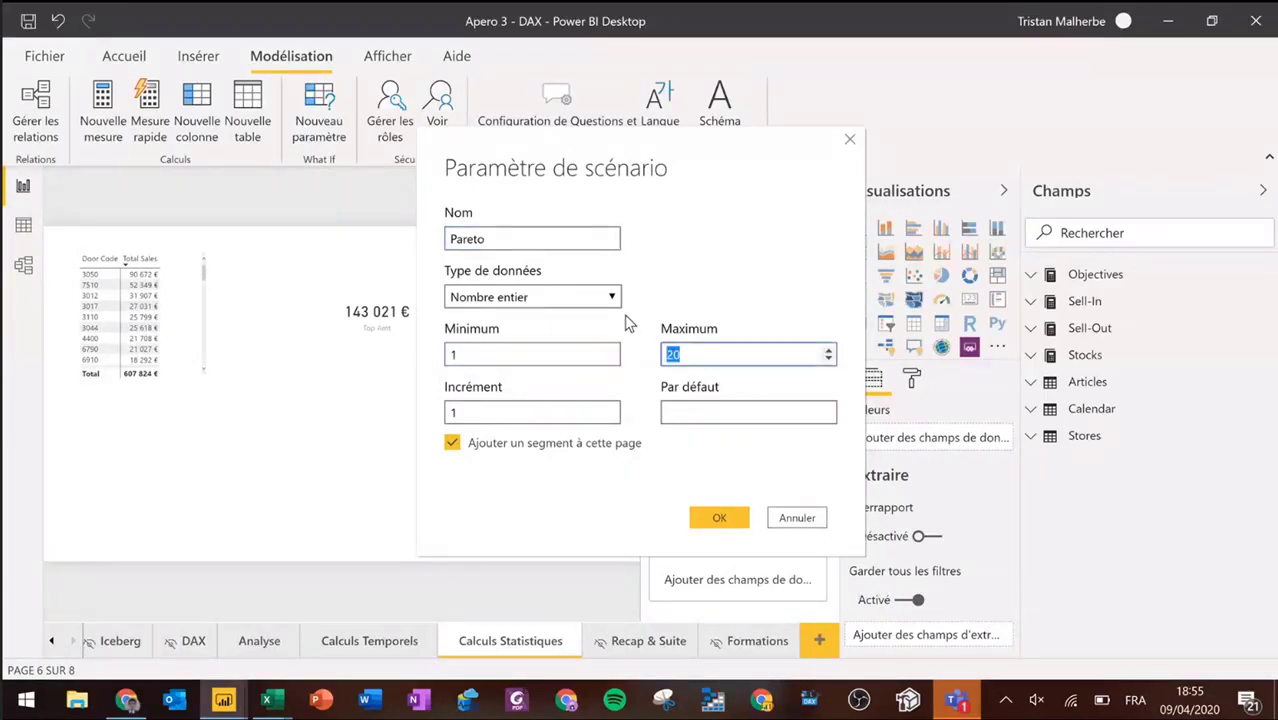
pyautogui.write('200')
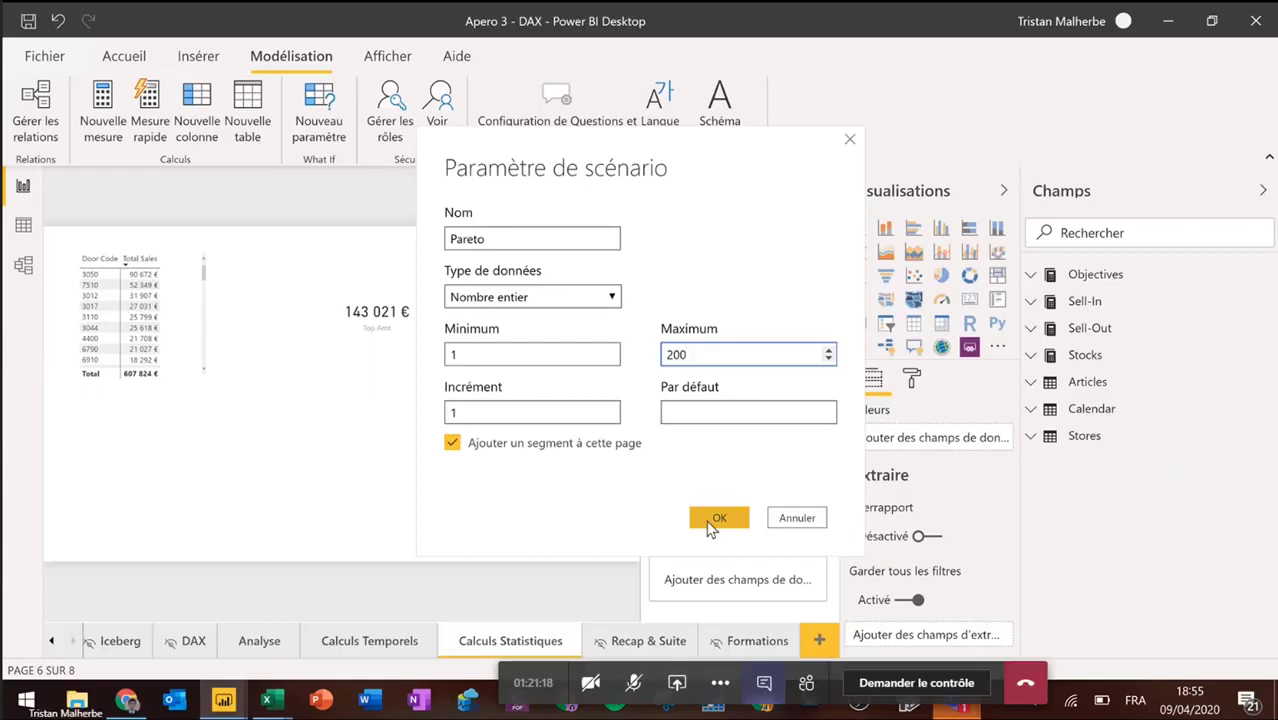
pyautogui.click(716, 516)
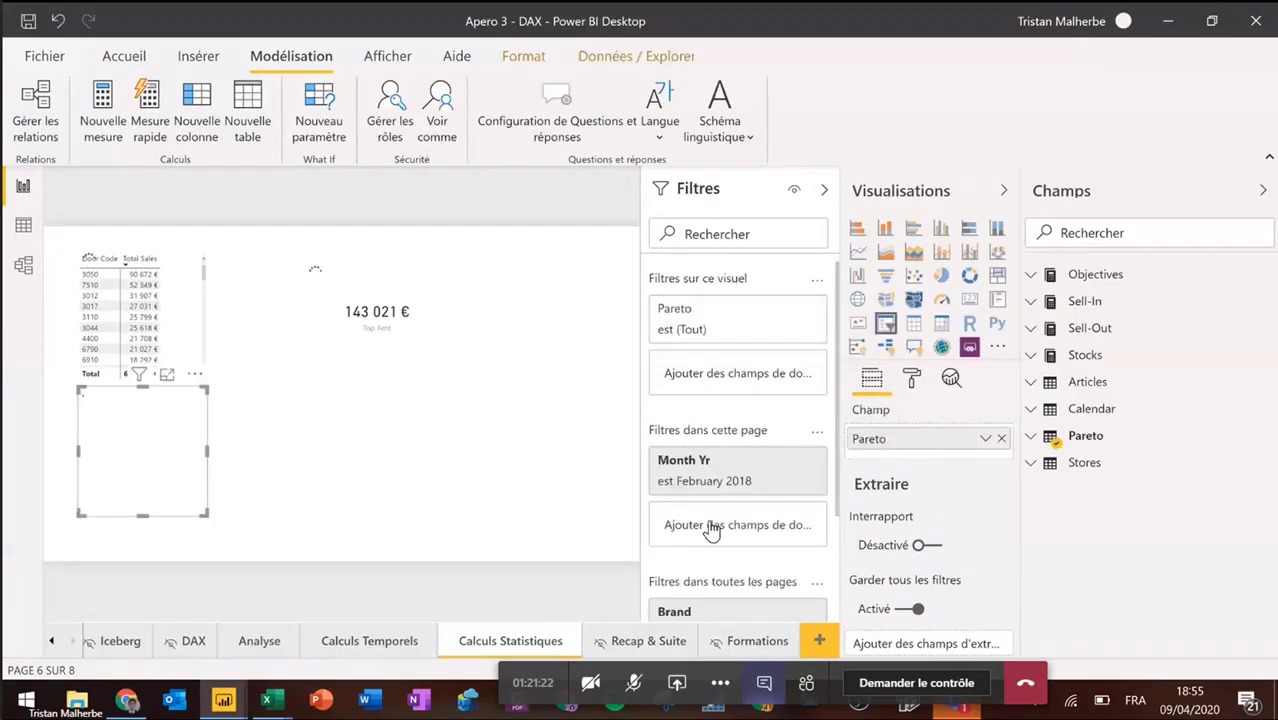
pyautogui.click(387, 418)
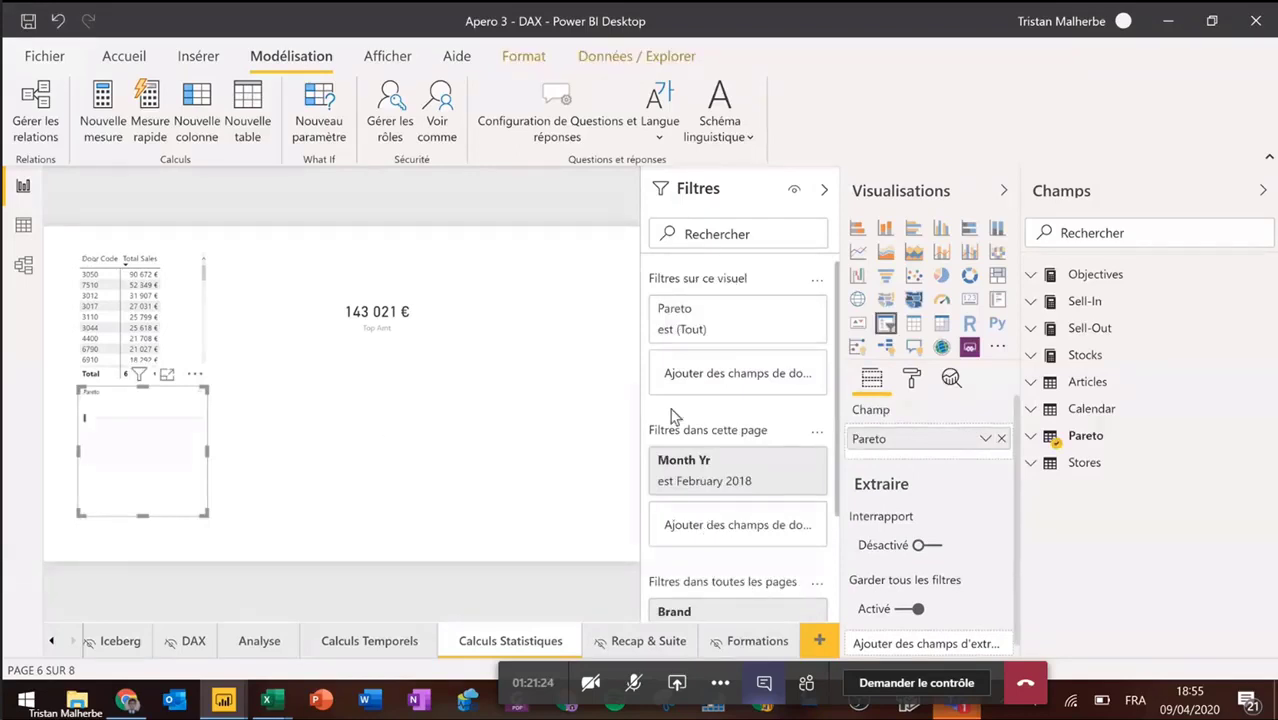
# Step: Examine the Pareto table's GENERATESERIES(1; 200; 1) formula and its generated rows in the data view, and return to the report
pyautogui.click(1058, 438)
pyautogui.click(1058, 438)
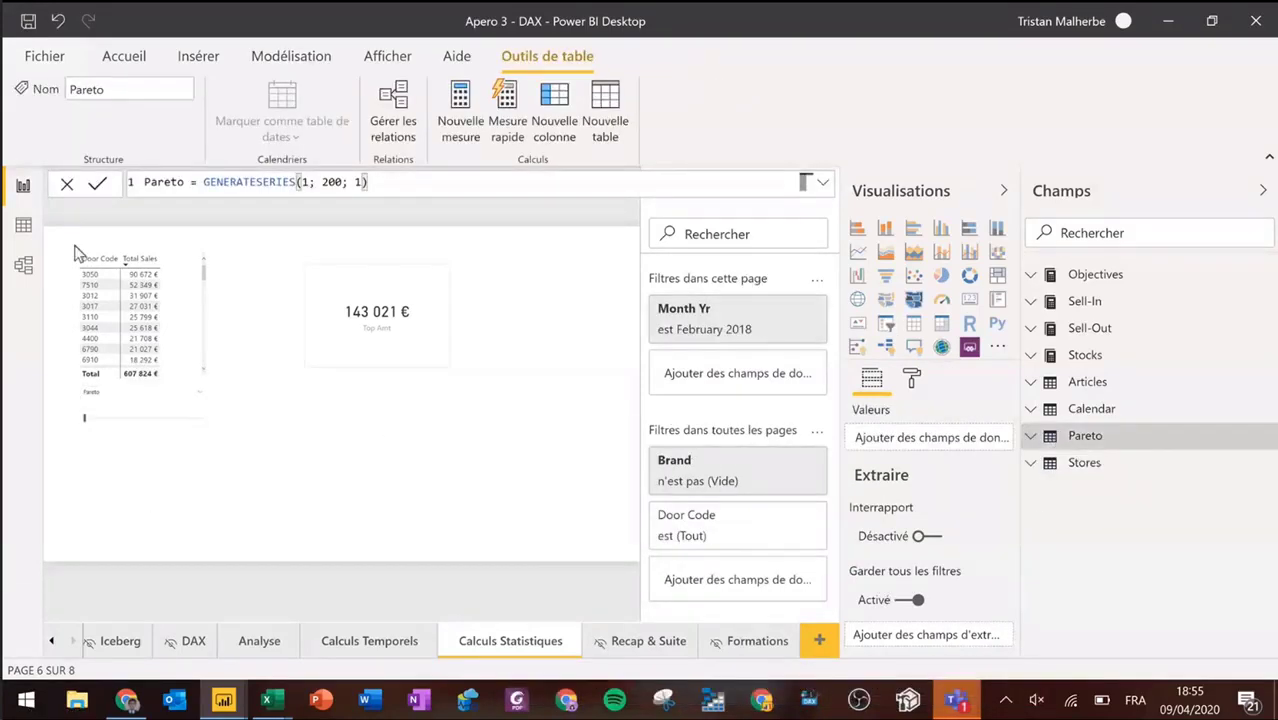
pyautogui.click(23, 225)
pyautogui.click(1168, 329)
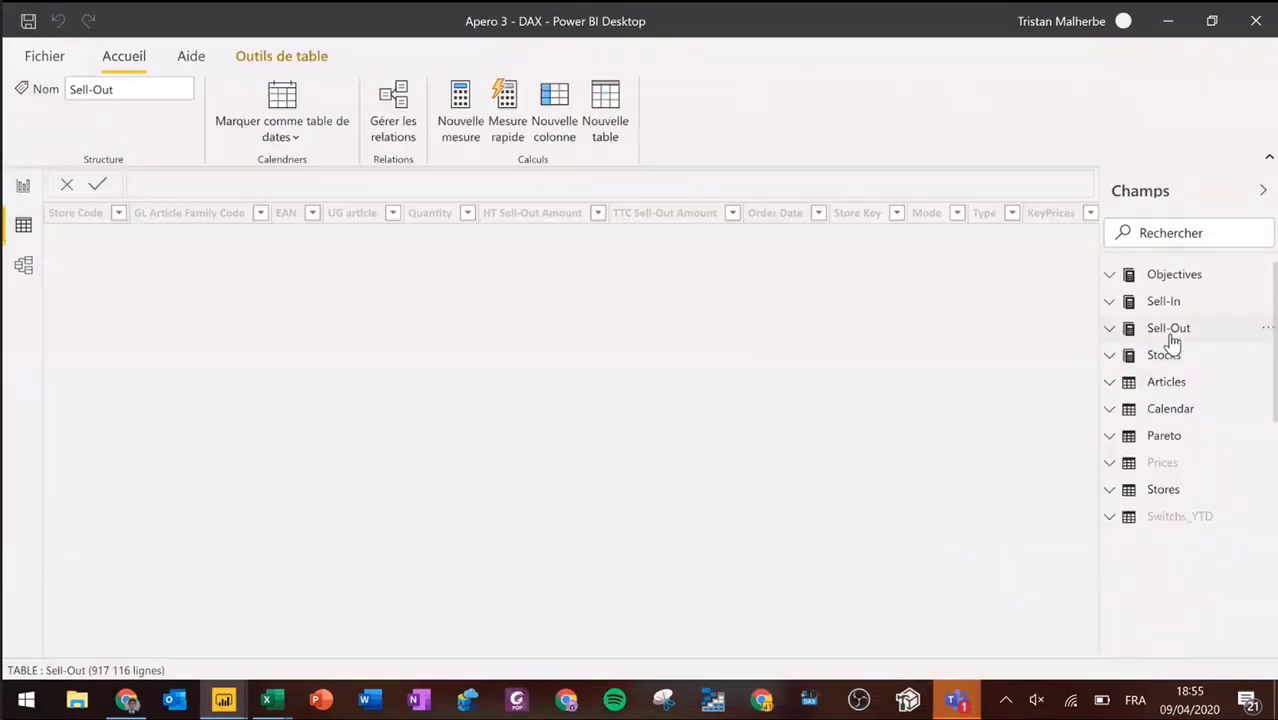
pyautogui.click(1164, 436)
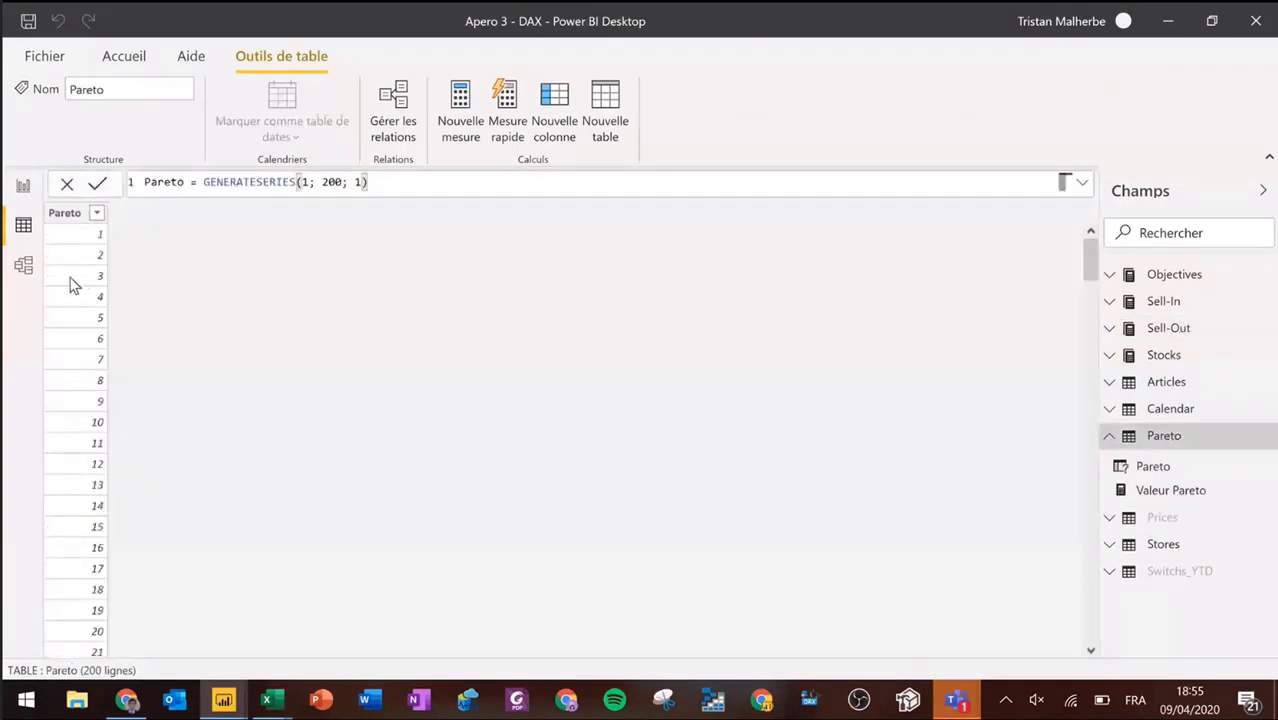
pyautogui.click(72, 215)
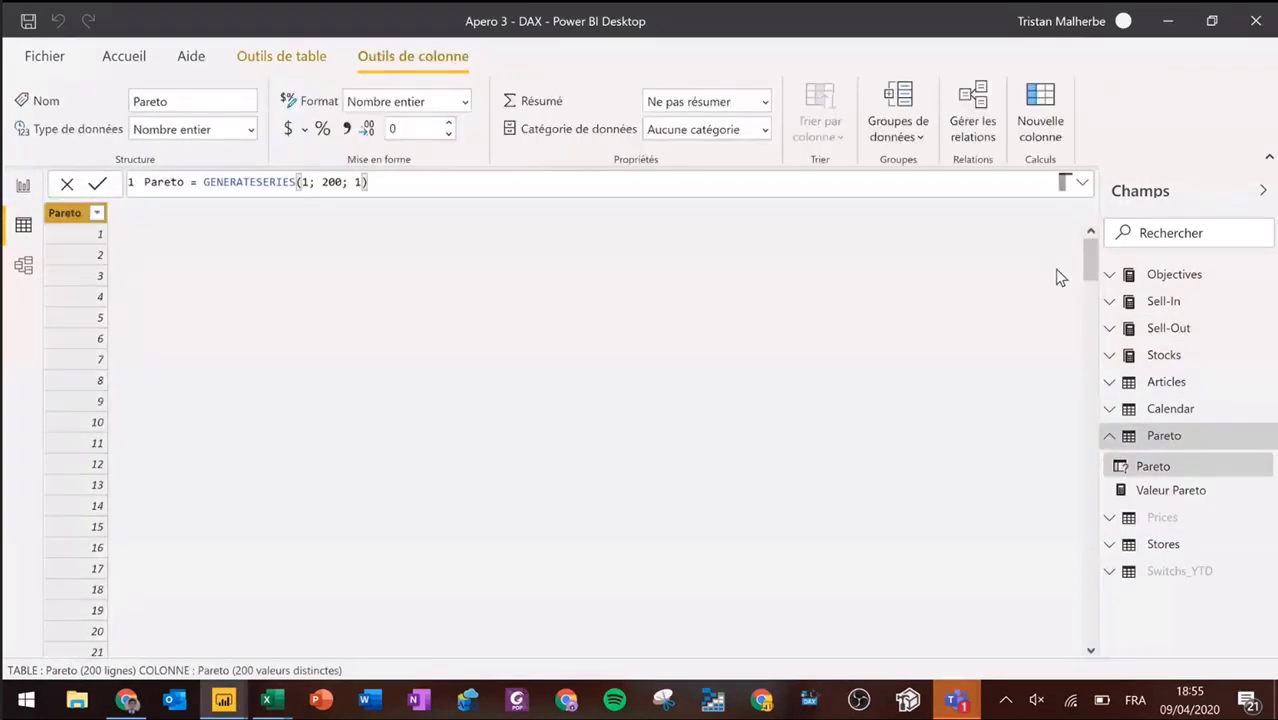
pyautogui.moveTo(1086, 250)
pyautogui.mouseDown()
pyautogui.moveTo(1081, 645)
pyautogui.moveTo(1085, 262)
pyautogui.mouseUp()
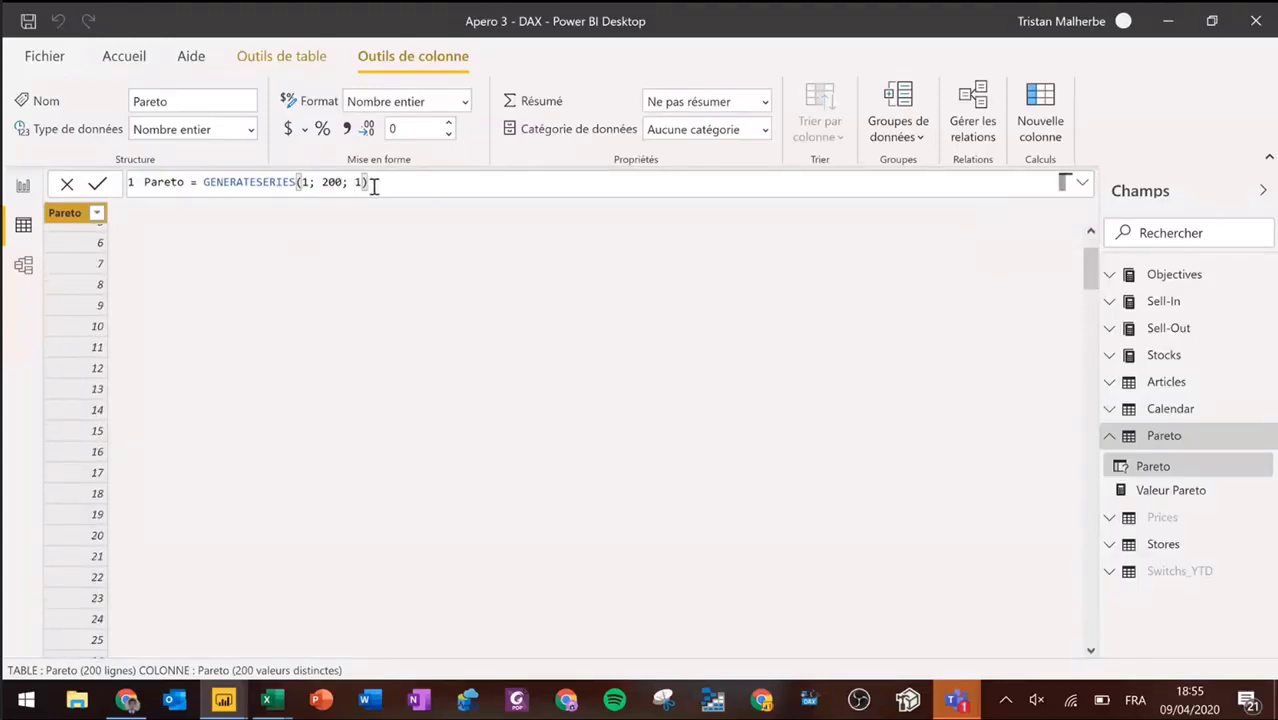
pyautogui.moveTo(372, 186); pyautogui.dragTo(354, 186)
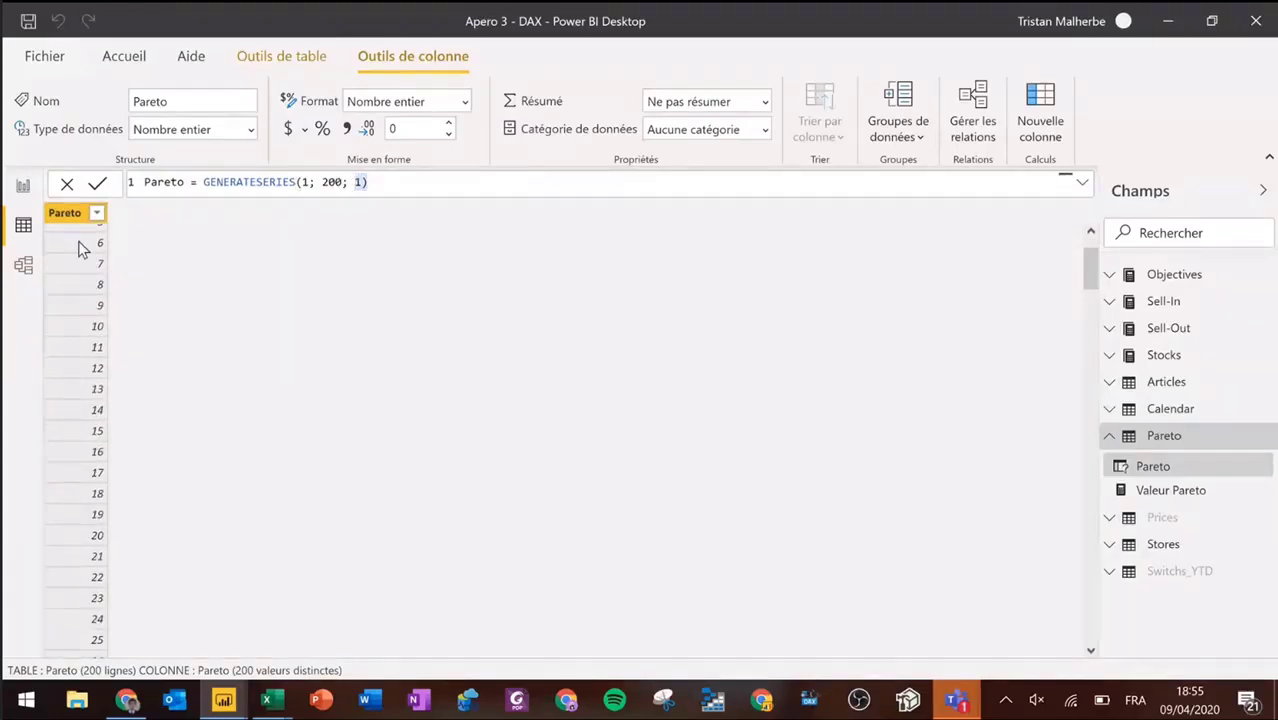
pyautogui.click(26, 192)
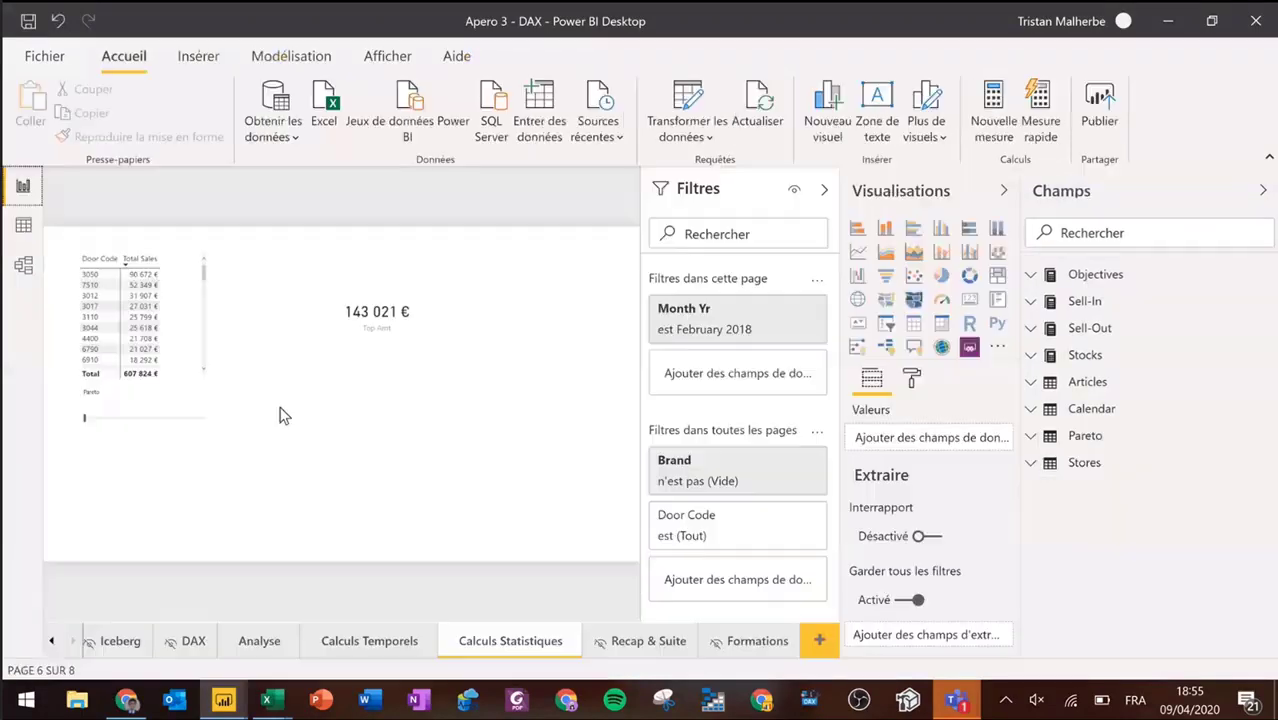
# Step: Collapse the filter and visualization panes, and set the Pareto slicer to 67
pyautogui.click(823, 194)
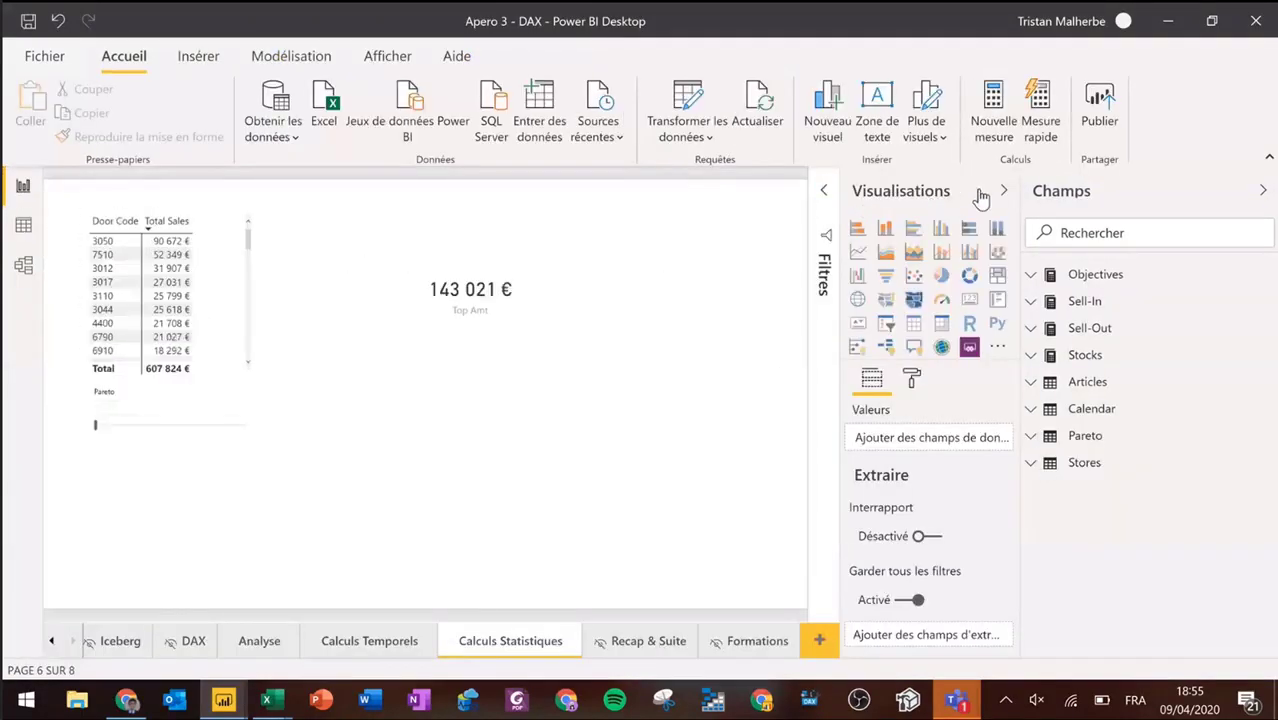
pyautogui.click(1003, 190)
pyautogui.click(222, 462)
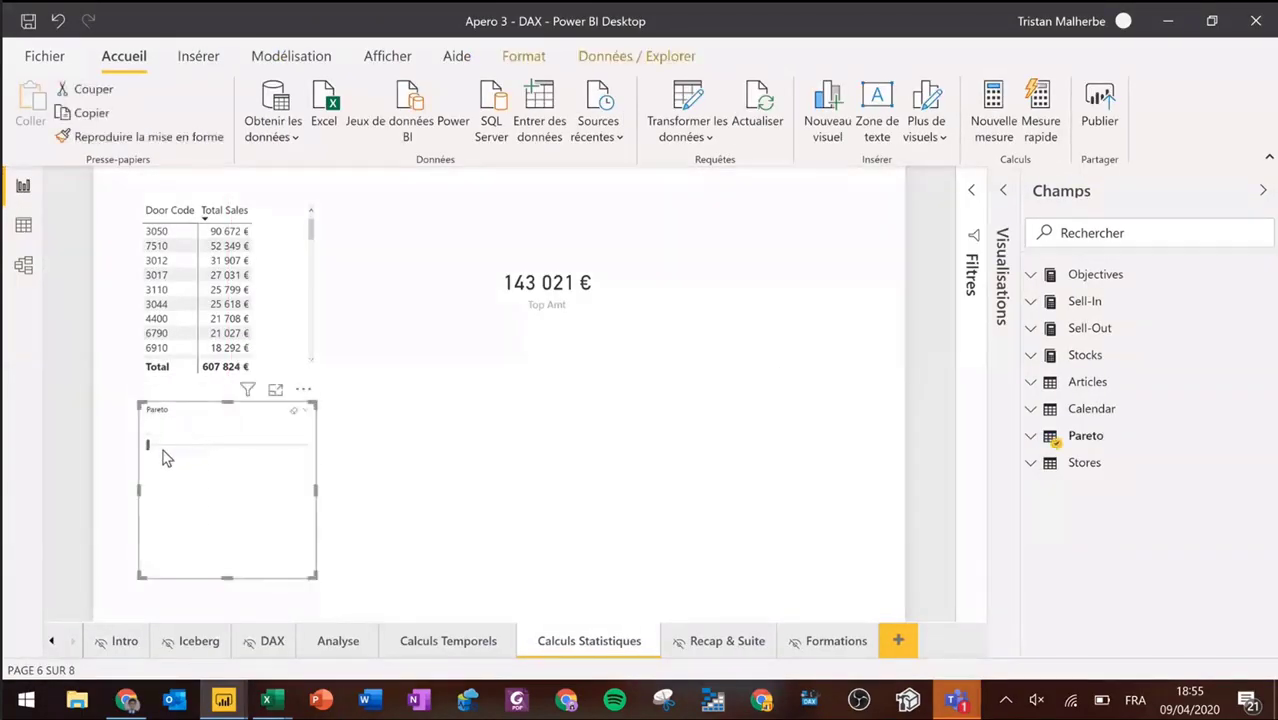
pyautogui.moveTo(151, 447); pyautogui.dragTo(200, 451)
# Step: Add 5 as the alternate result of SELECTEDVALUE in the Valeur Pareto measure
pyautogui.click(1031, 441)
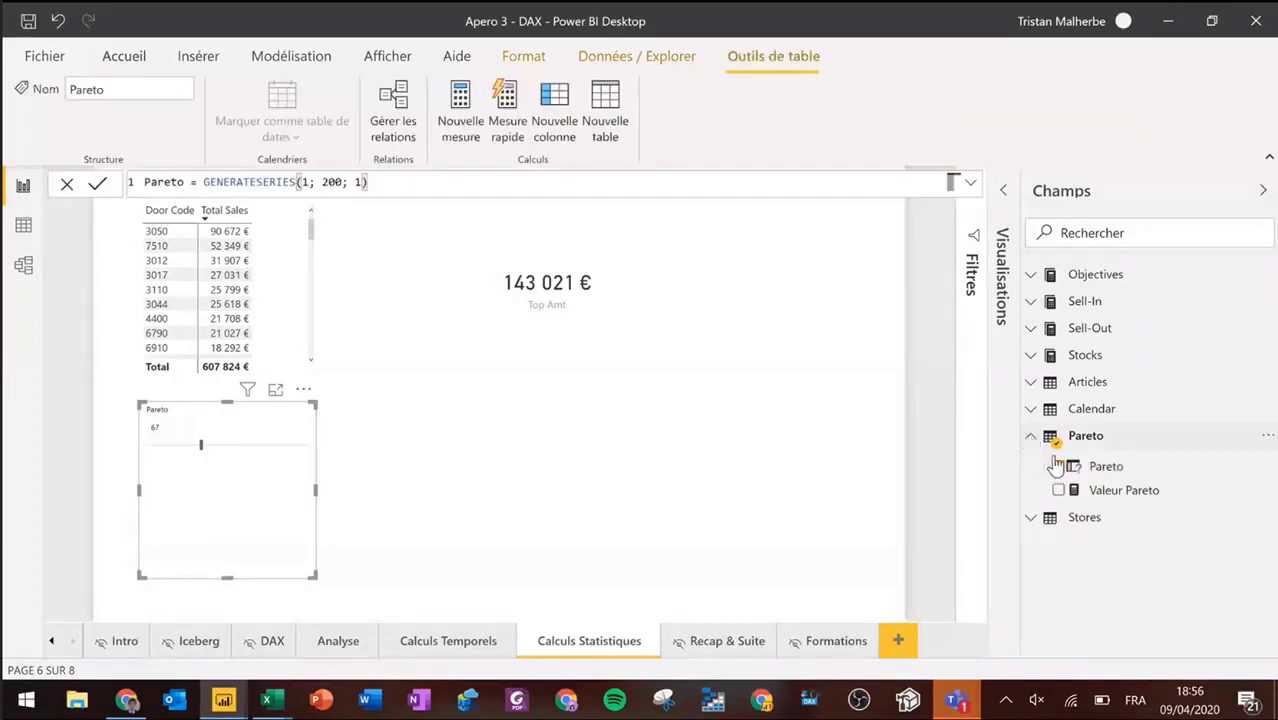
pyautogui.click(1141, 500)
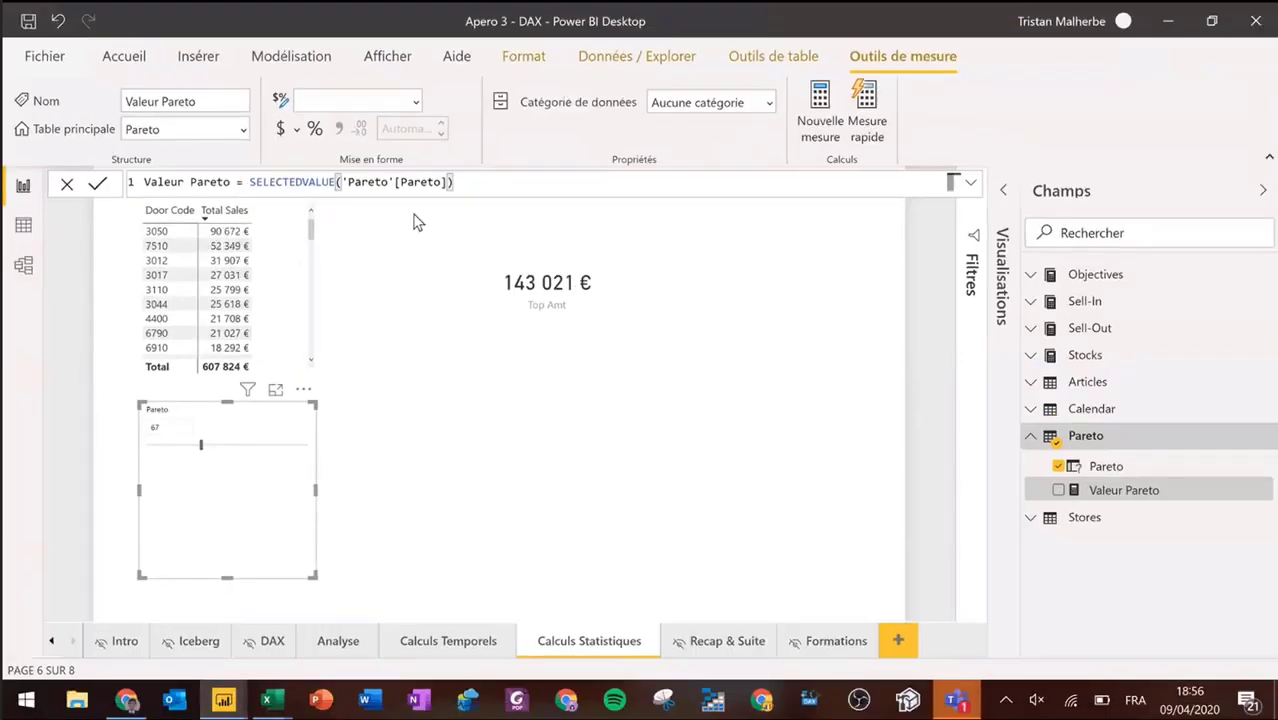
pyautogui.press('BackSpace')
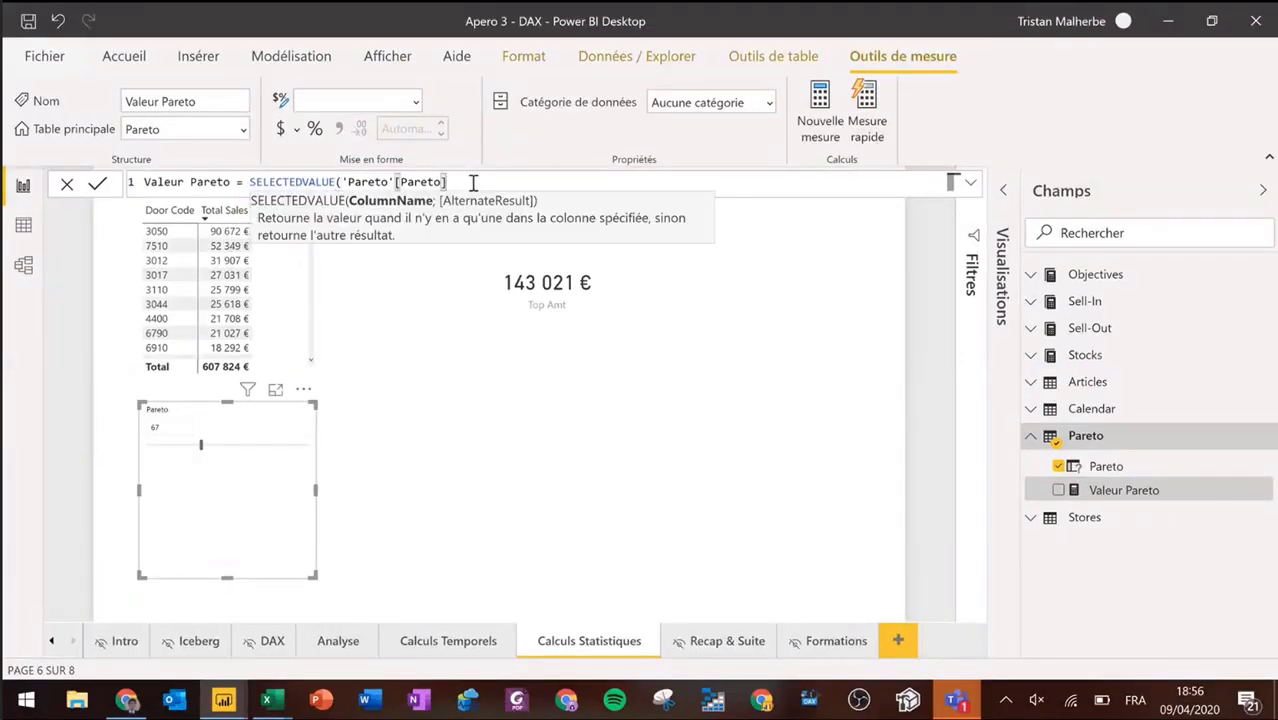
pyautogui.write('.')
pyautogui.press('BackSpace')
pyautogui.press('BackSpace')
pyautogui.write('; ')
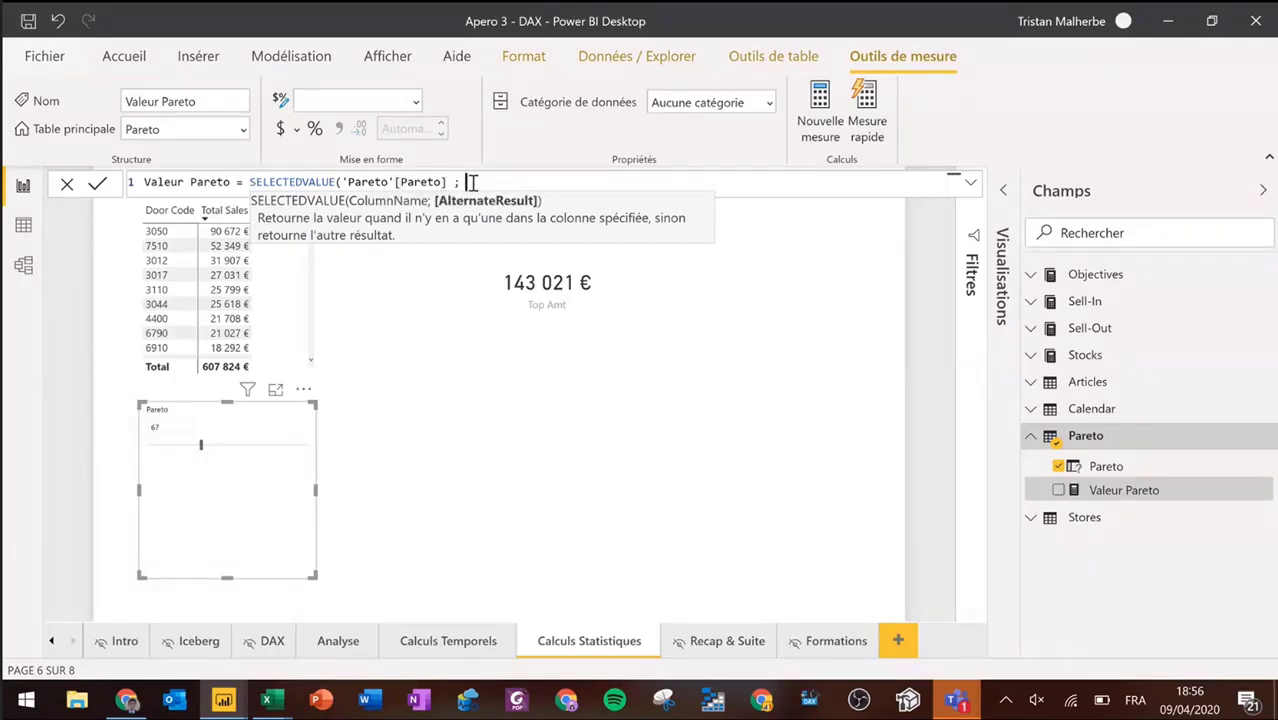
pyautogui.write('5)')
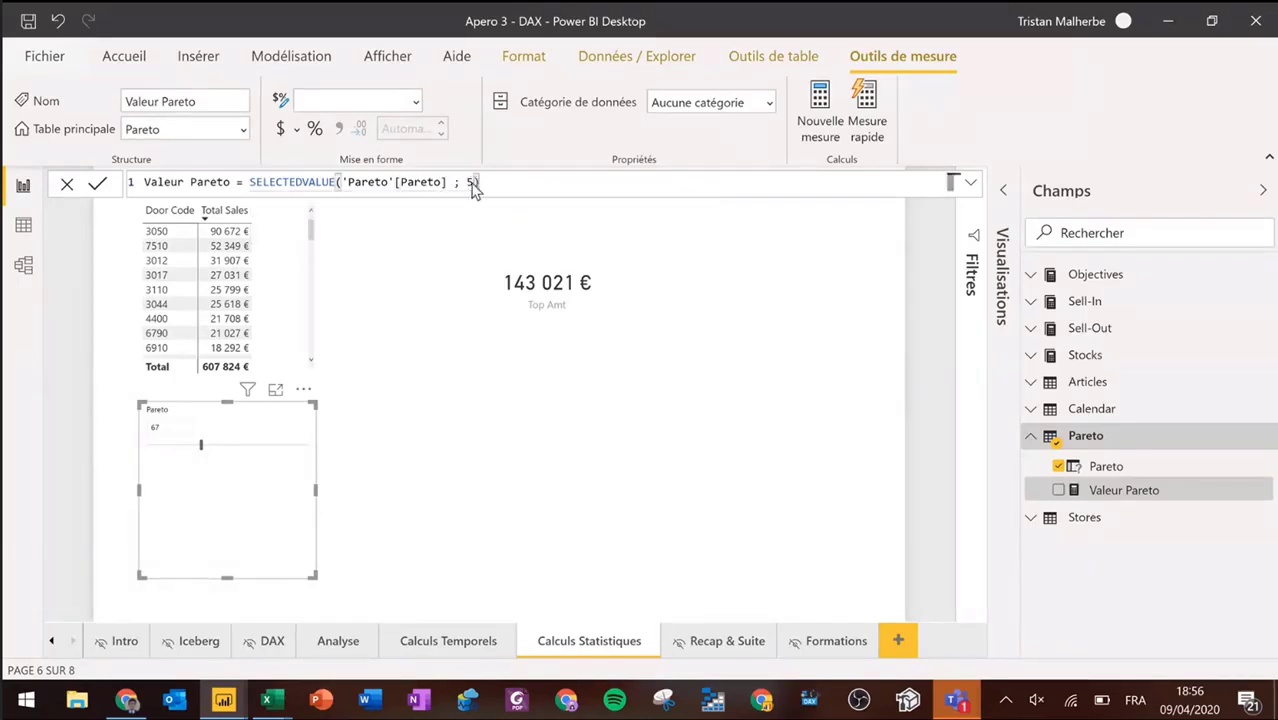
pyautogui.press('Return')
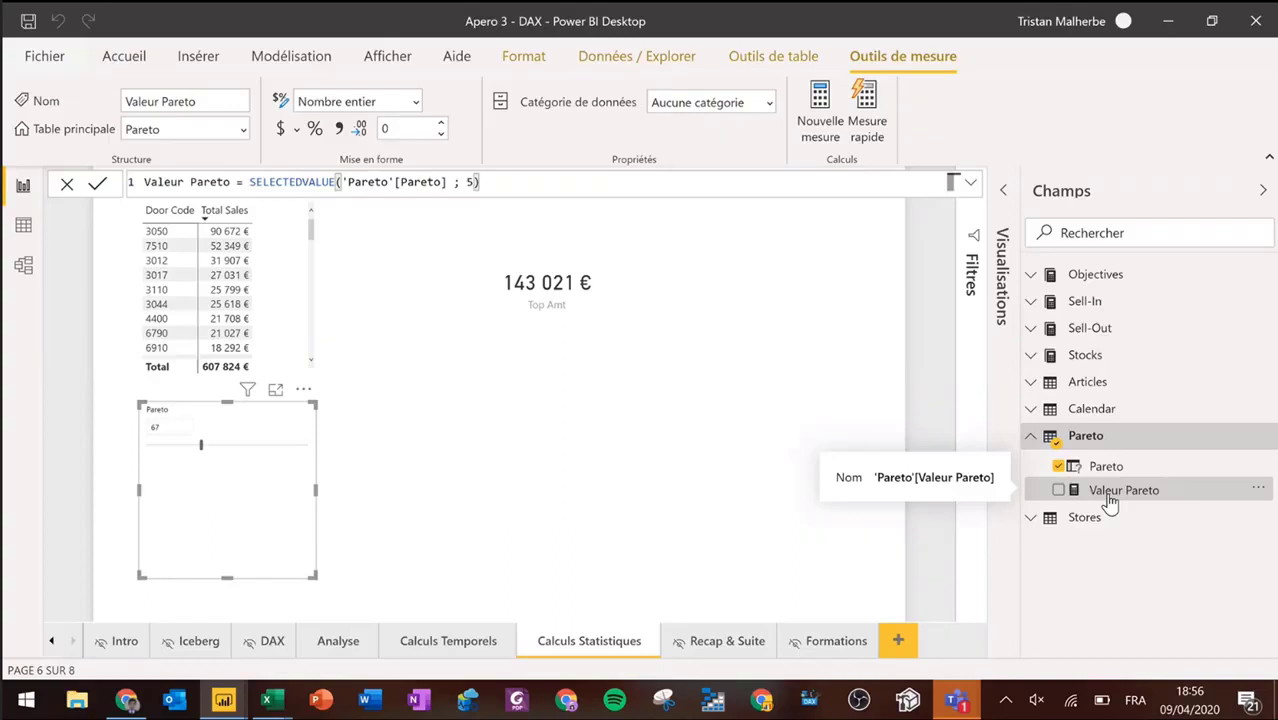
# Step: Show Valeur Pareto in a card placed below the Top Amt card, and set the Pareto slicer to 98
pyautogui.moveTo(1110, 500); pyautogui.dragTo(615, 441)
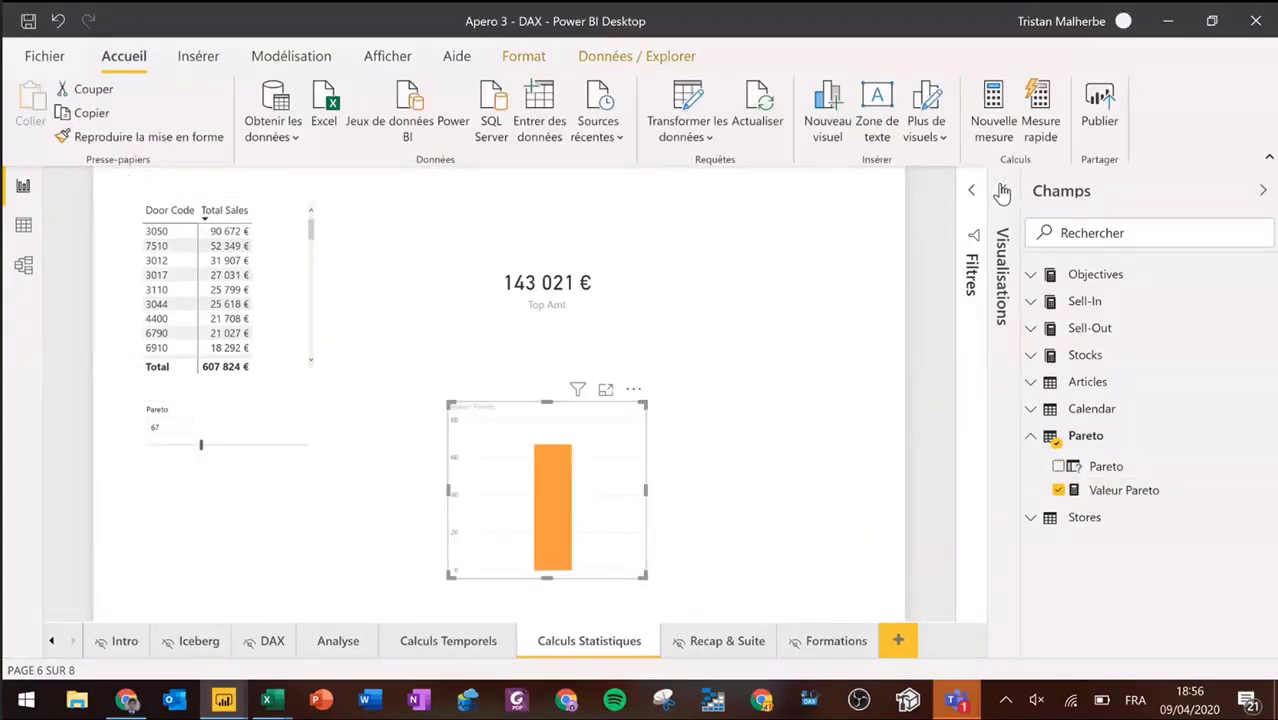
pyautogui.click(1000, 192)
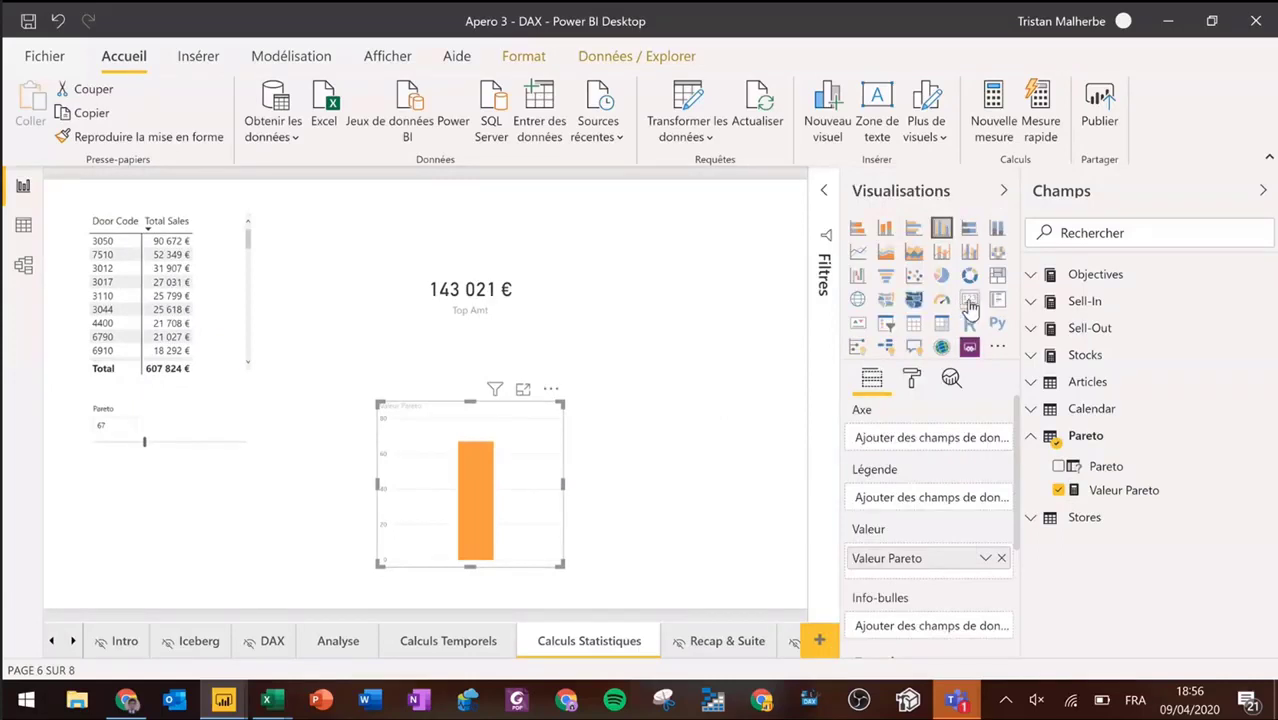
pyautogui.click(969, 299)
pyautogui.moveTo(492, 515); pyautogui.dragTo(521, 476)
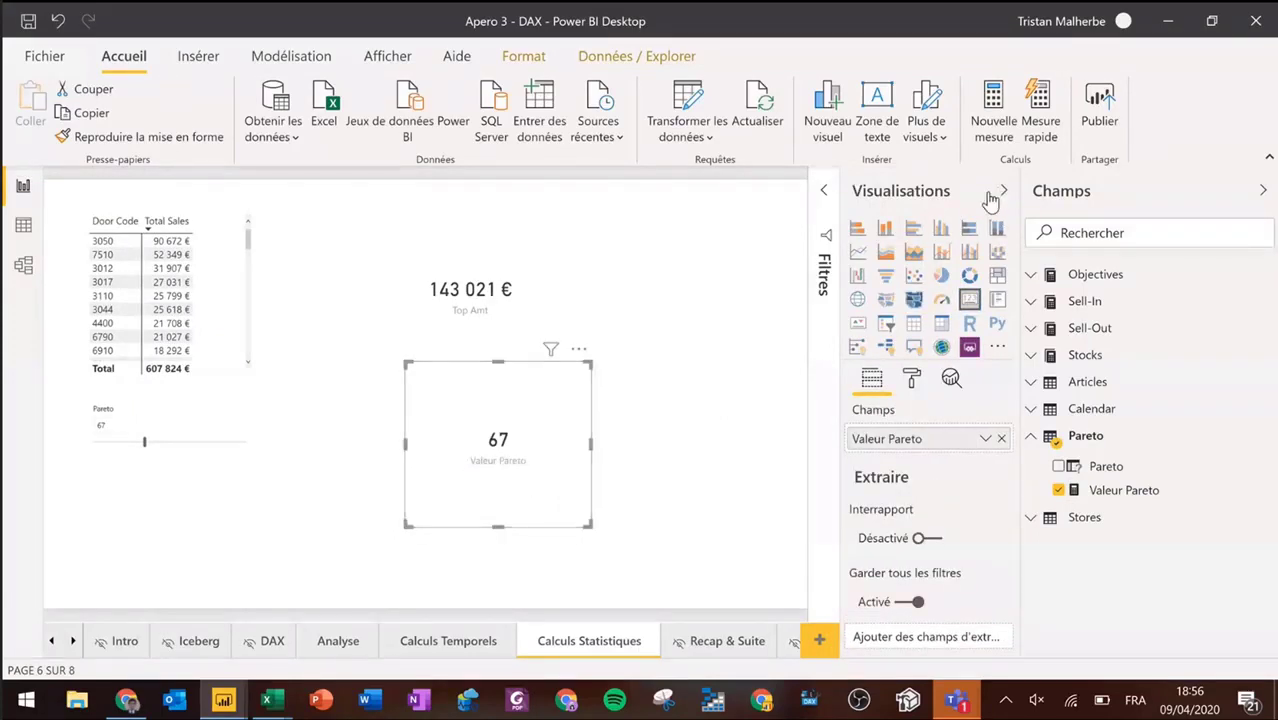
pyautogui.click(152, 418)
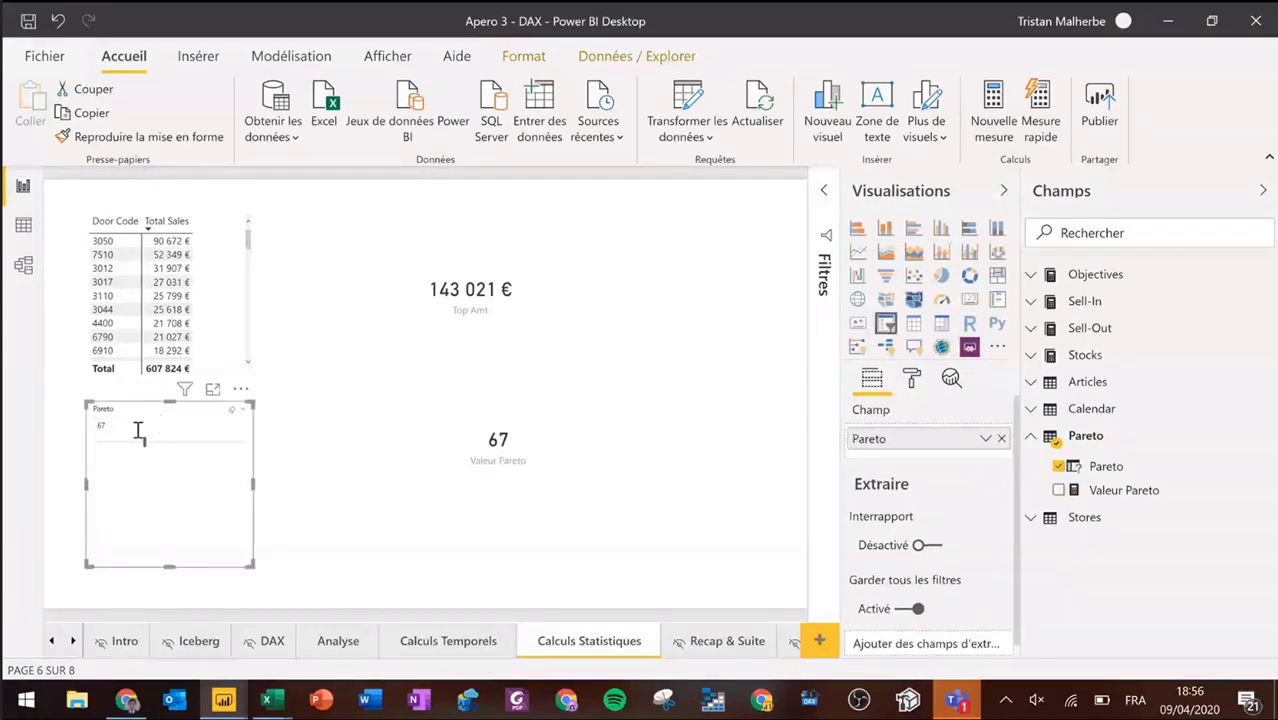
pyautogui.moveTo(143, 446); pyautogui.dragTo(169, 450)
# Step: Replace the fixed TOPN count in the Top Amt measure with [Valeur Pareto], set the Pareto slicer to 22, and reopen the measure's formula
pyautogui.click(475, 342)
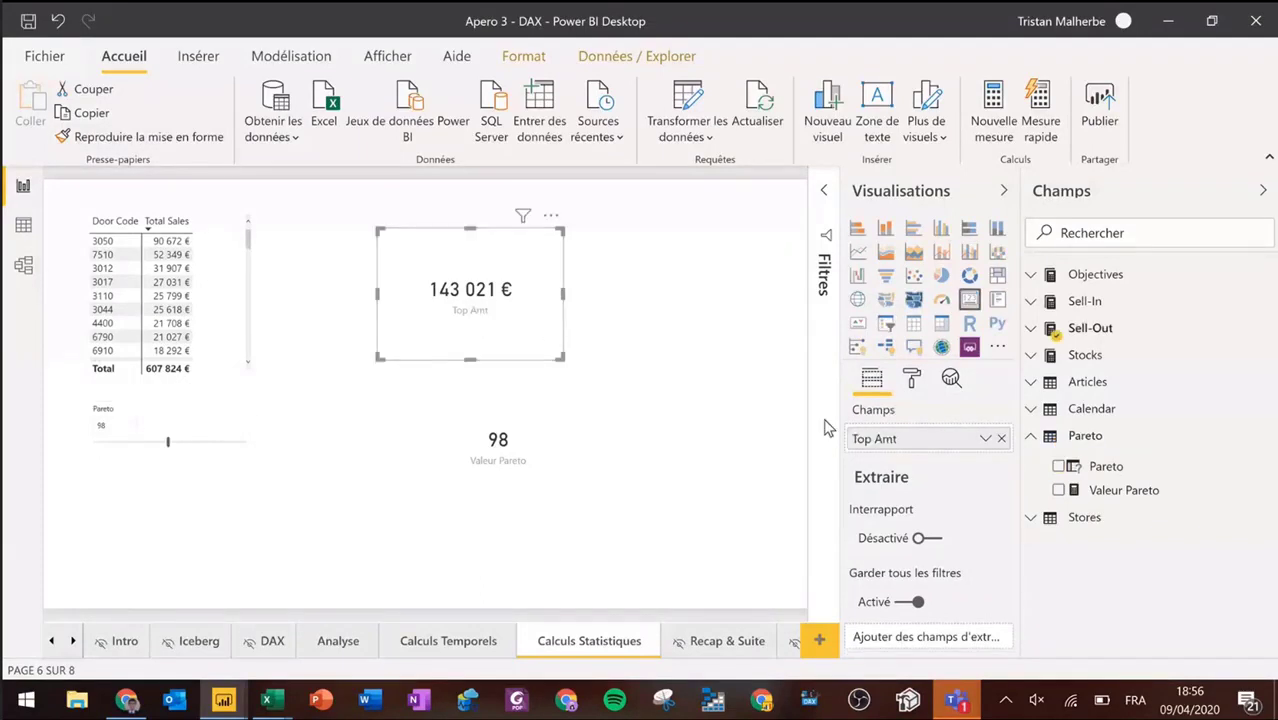
pyautogui.click(1050, 332)
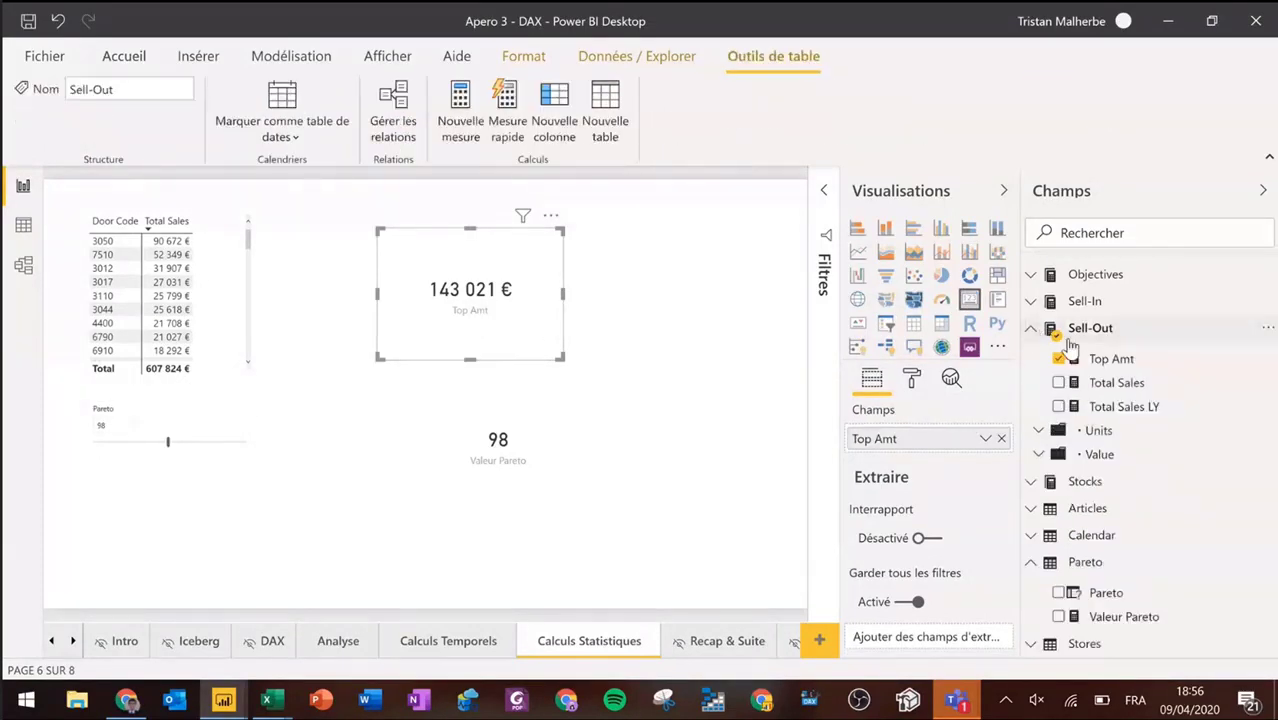
pyautogui.click(1111, 360)
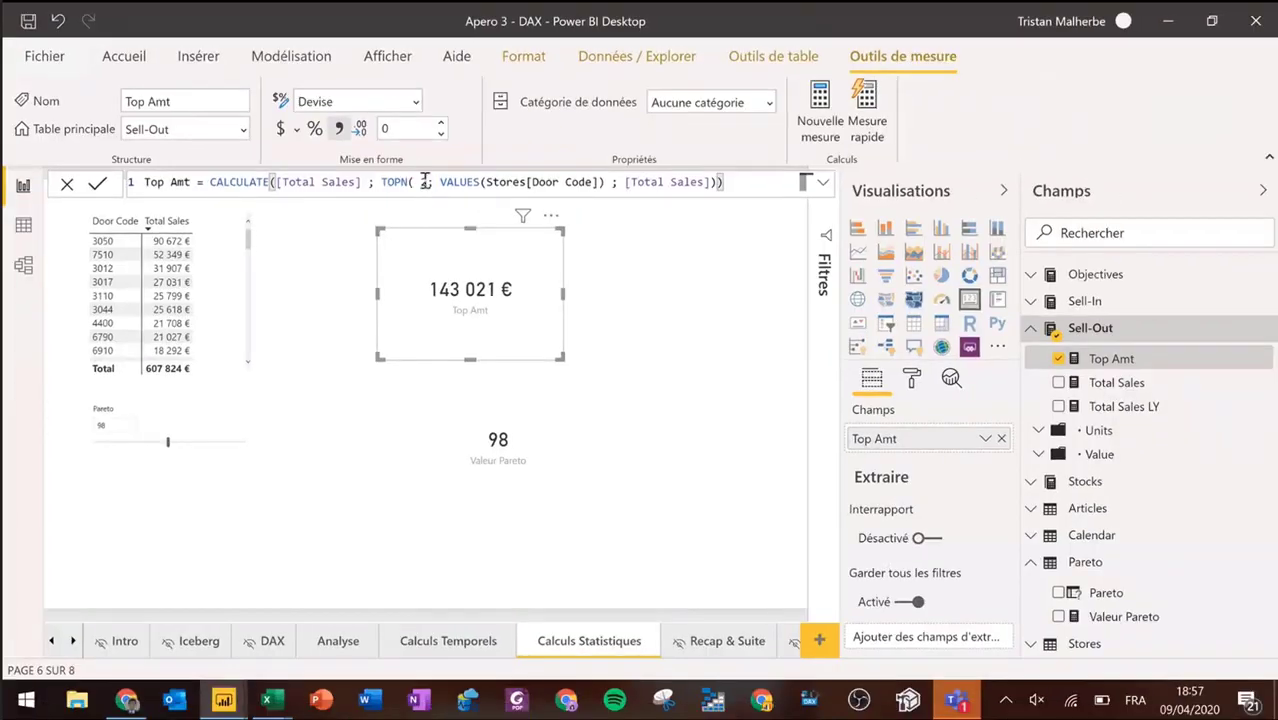
pyautogui.doubleClick(424, 182)
pyautogui.write('2')
pyautogui.press('BackSpace')
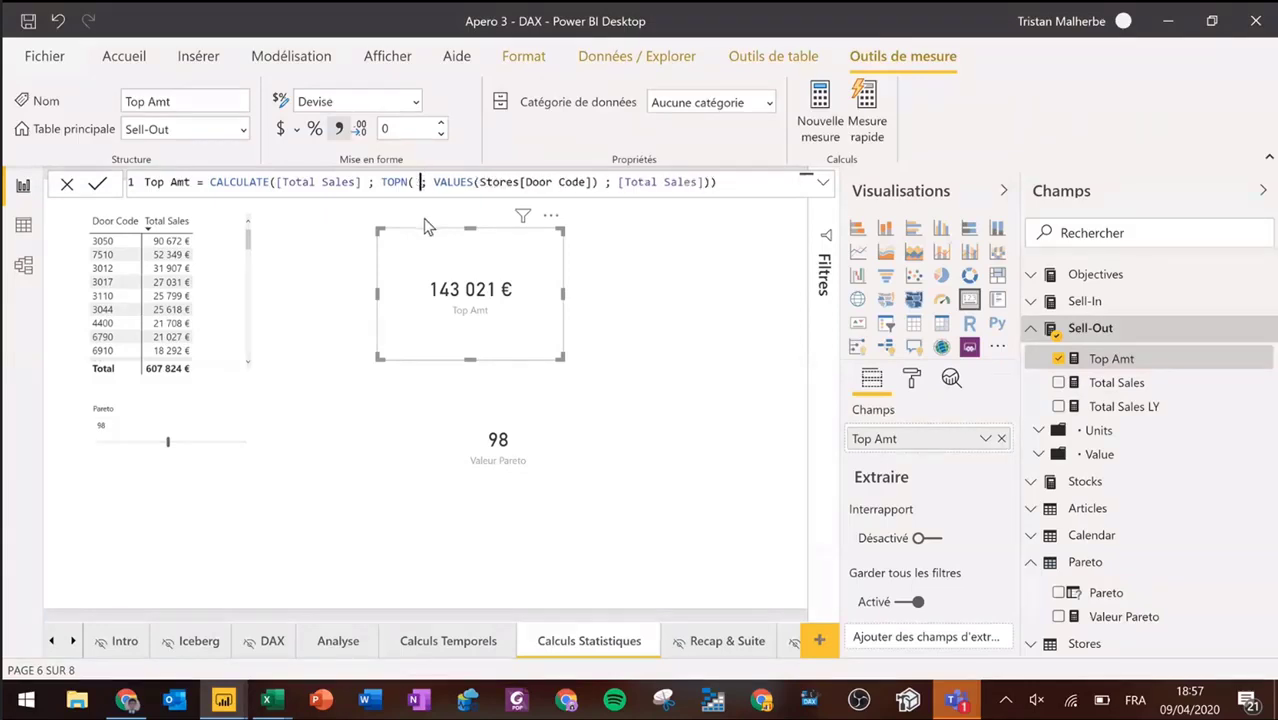
pyautogui.write('[Valeur Pareto]')
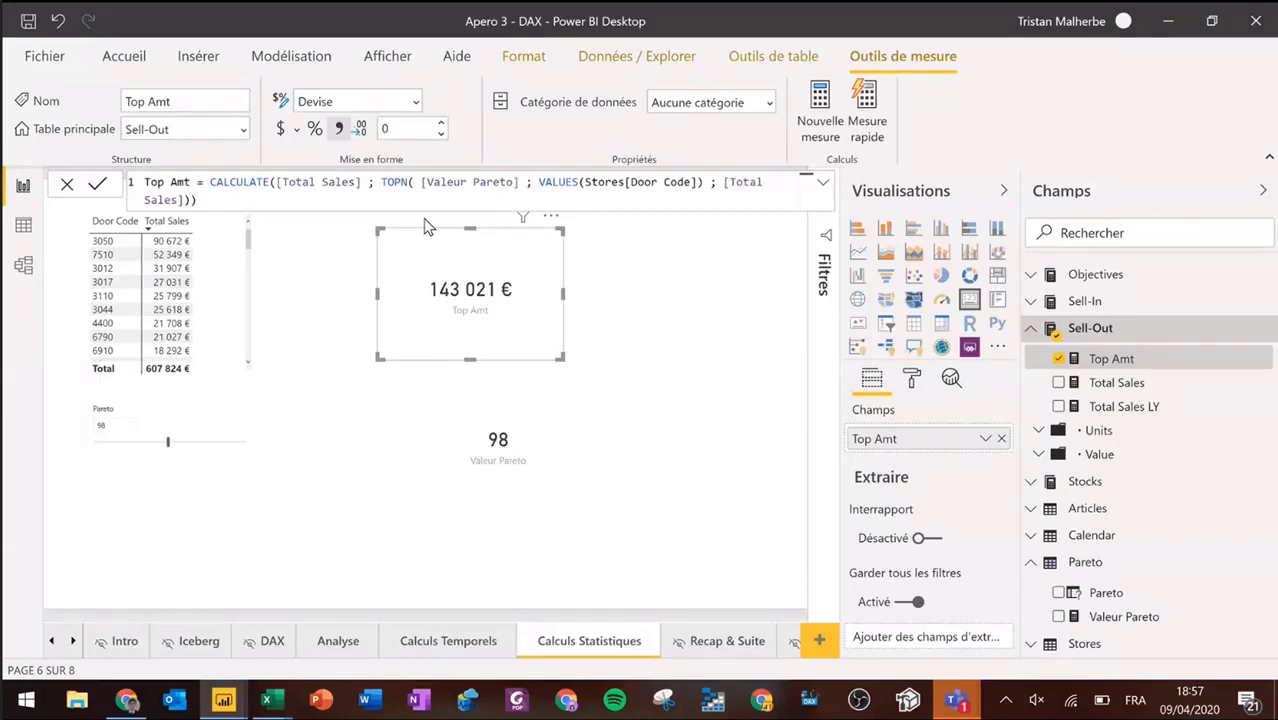
pyautogui.press('Return')
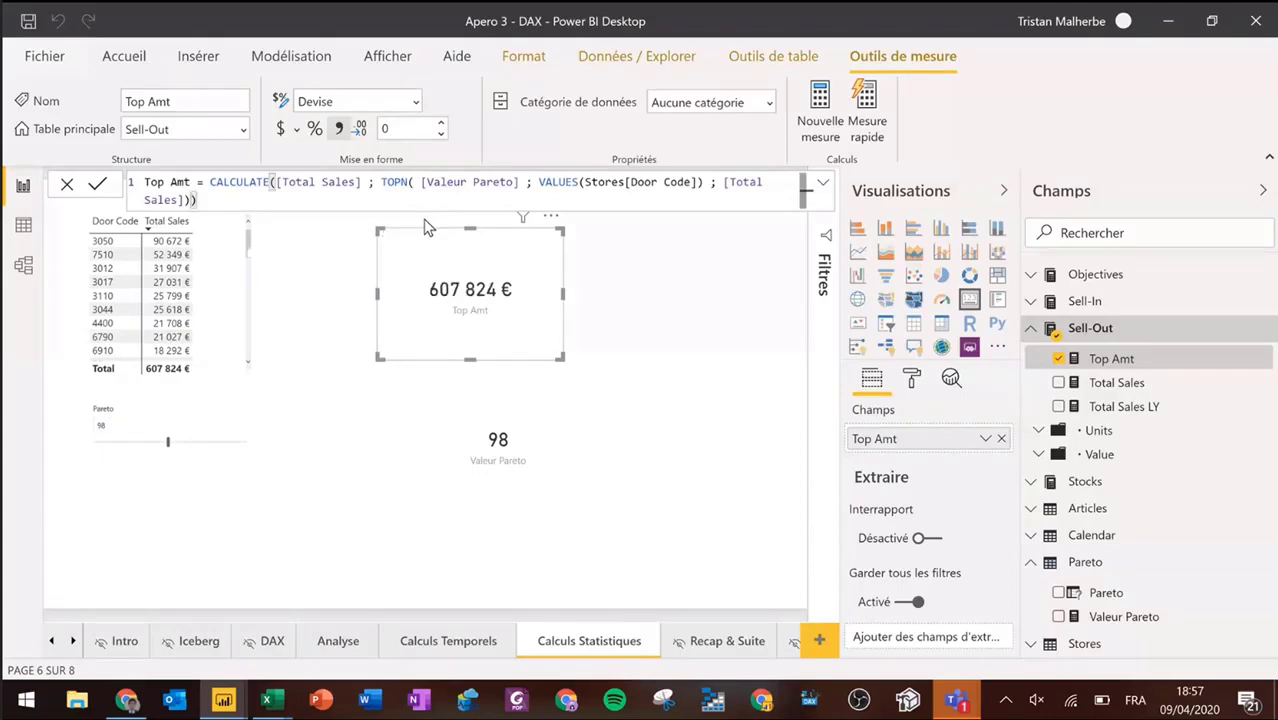
pyautogui.moveTo(169, 452); pyautogui.dragTo(112, 452)
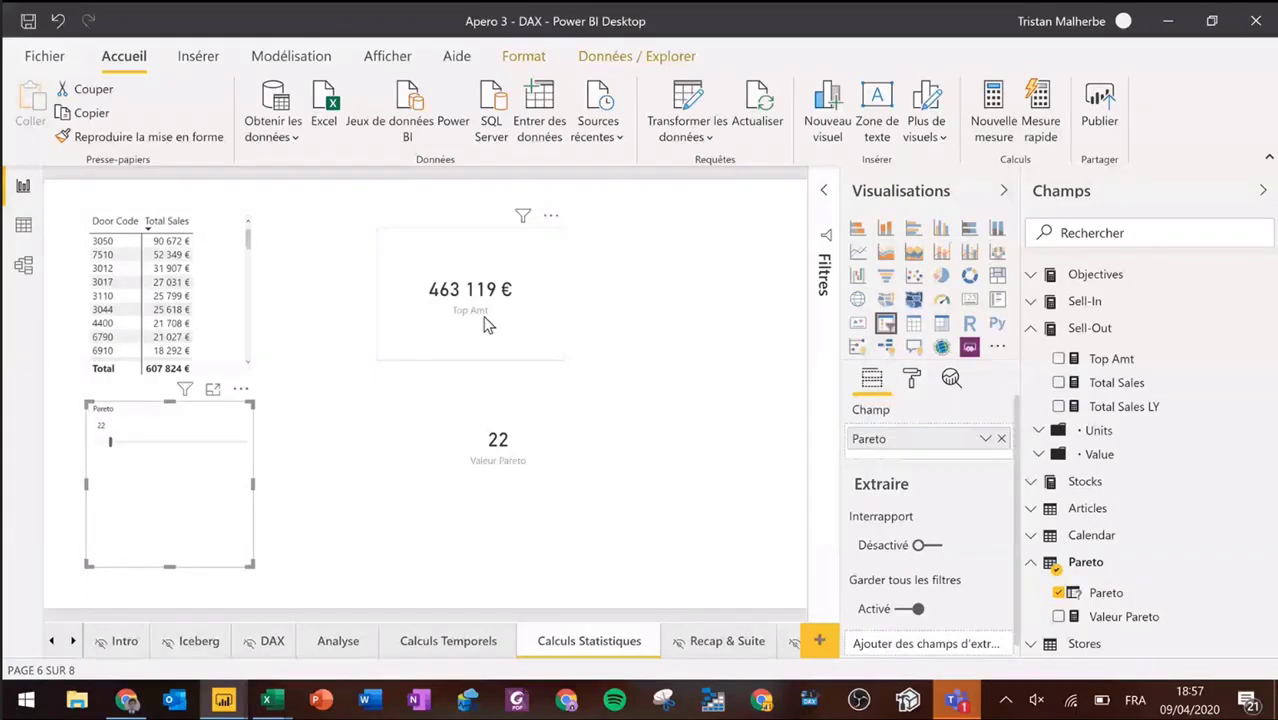
pyautogui.click(1115, 362)
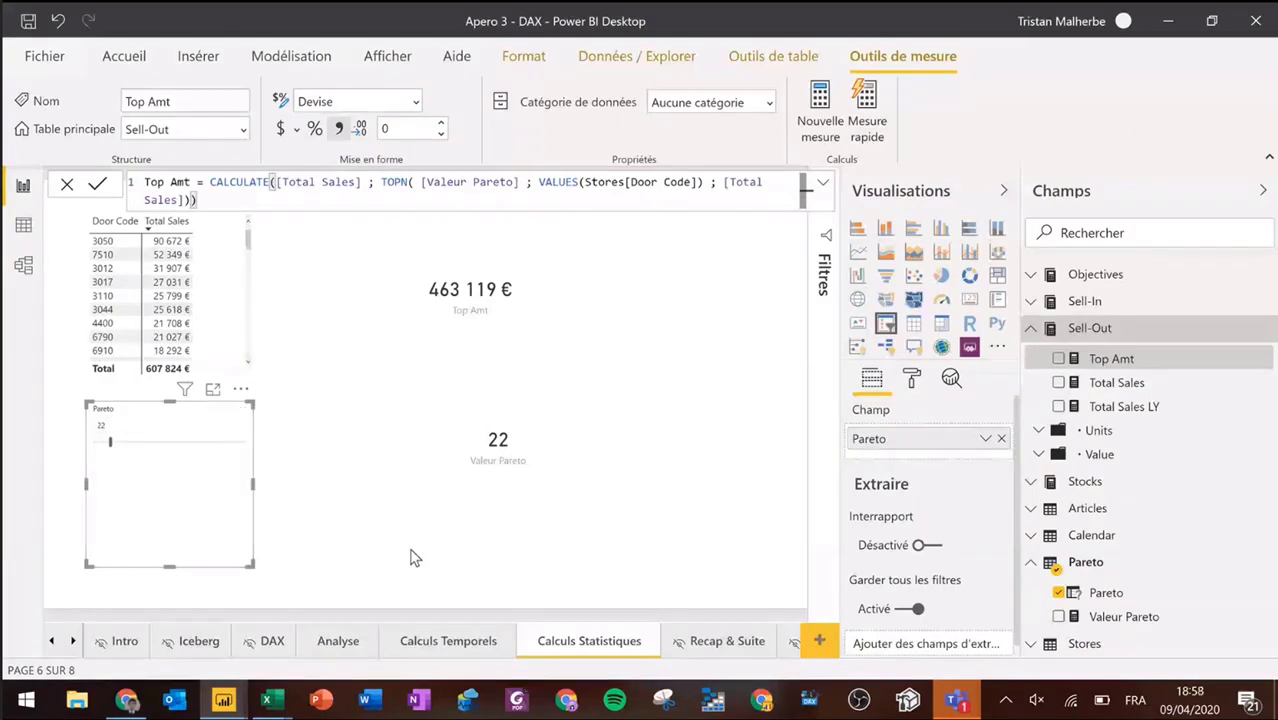
# Step: Create a line chart on a new page with Pareto on the axis and Top Amt as values, and enlarge it in focus mode
pyautogui.click(820, 639)
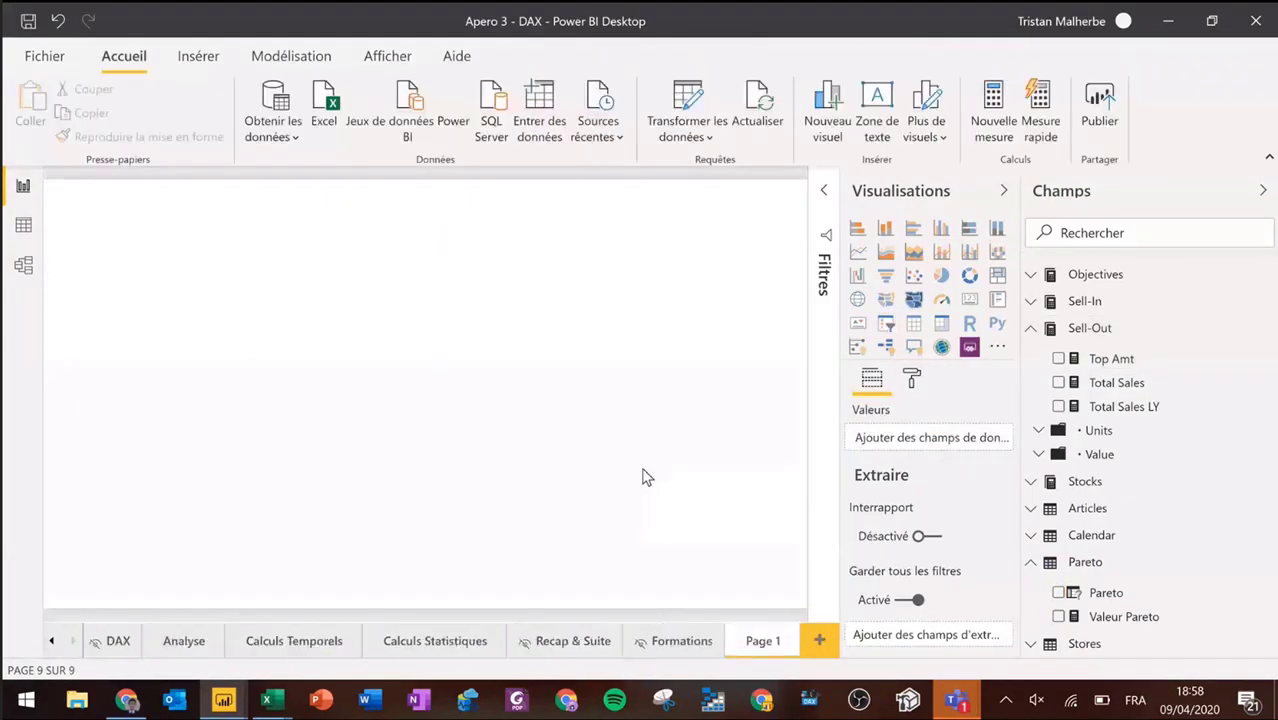
pyautogui.click(858, 255)
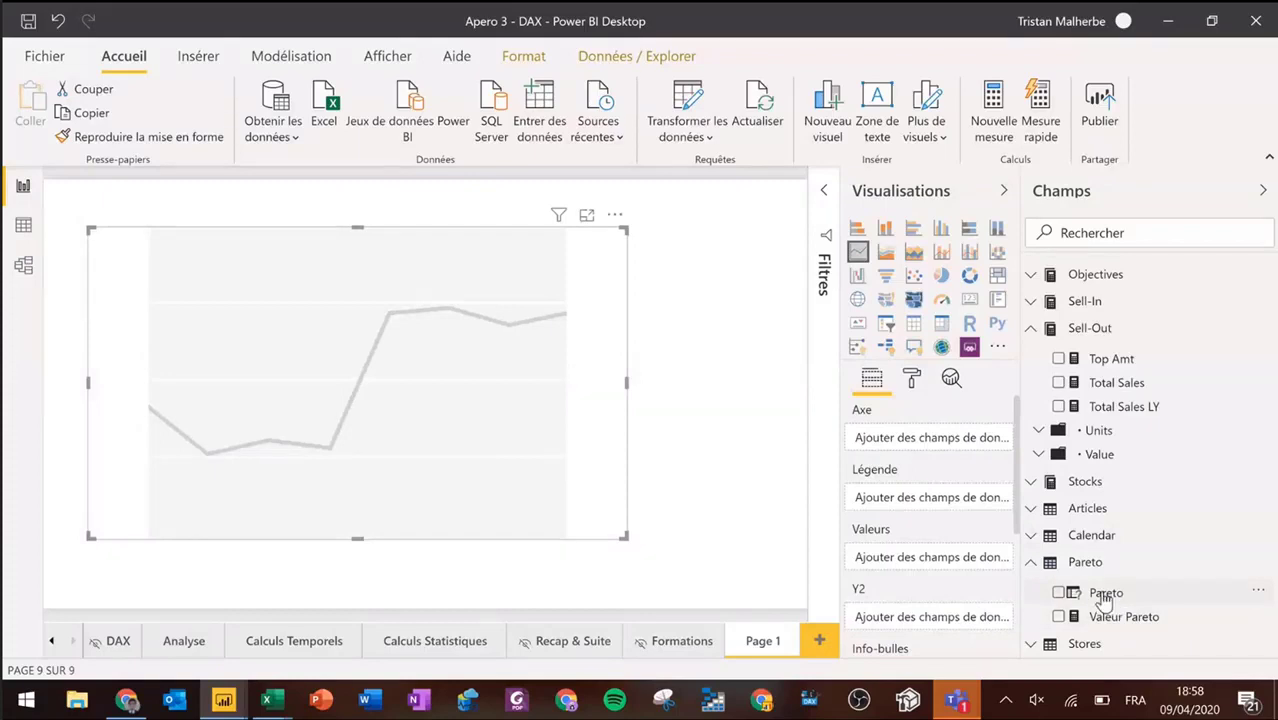
pyautogui.moveTo(1101, 591); pyautogui.dragTo(905, 447)
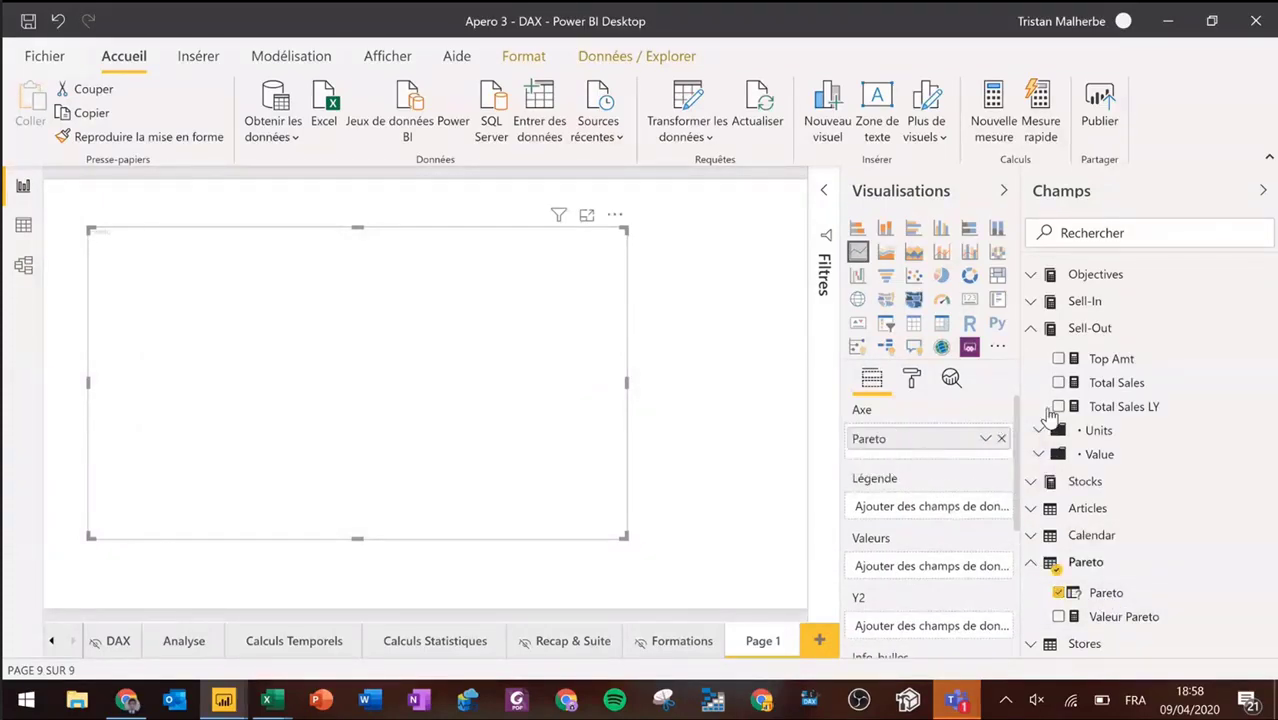
pyautogui.moveTo(1100, 358); pyautogui.dragTo(898, 570)
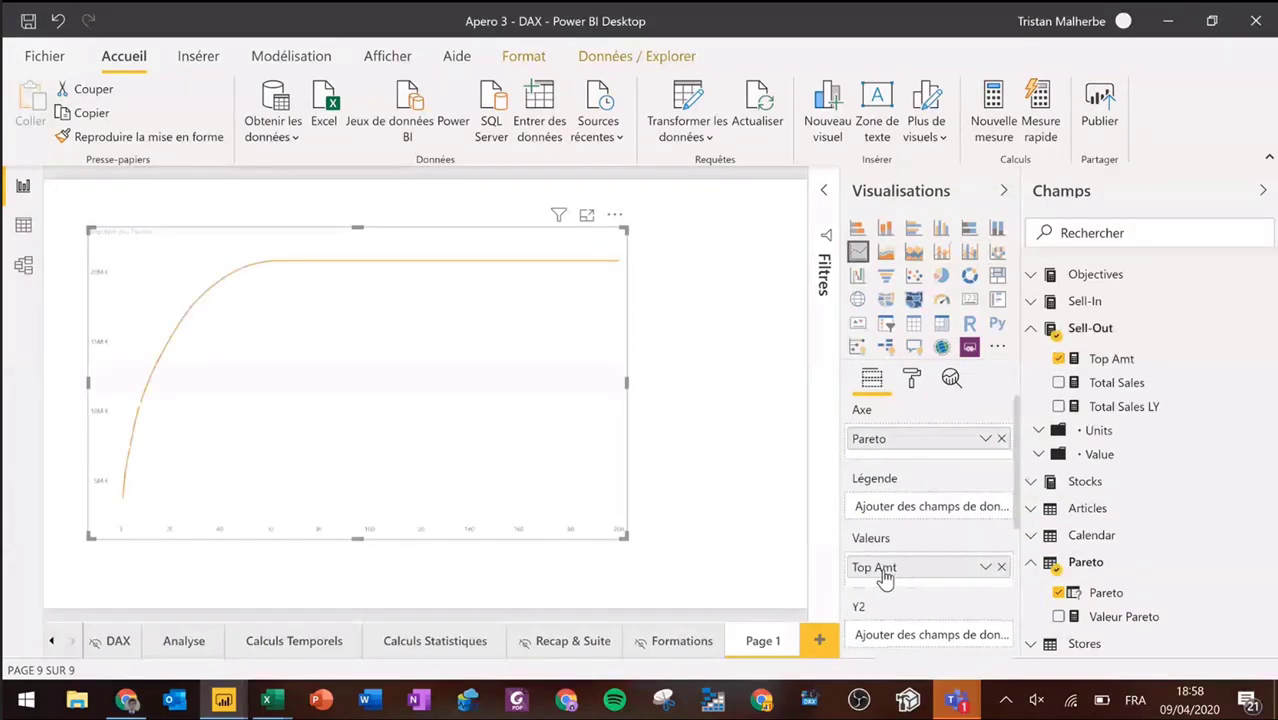
pyautogui.click(586, 215)
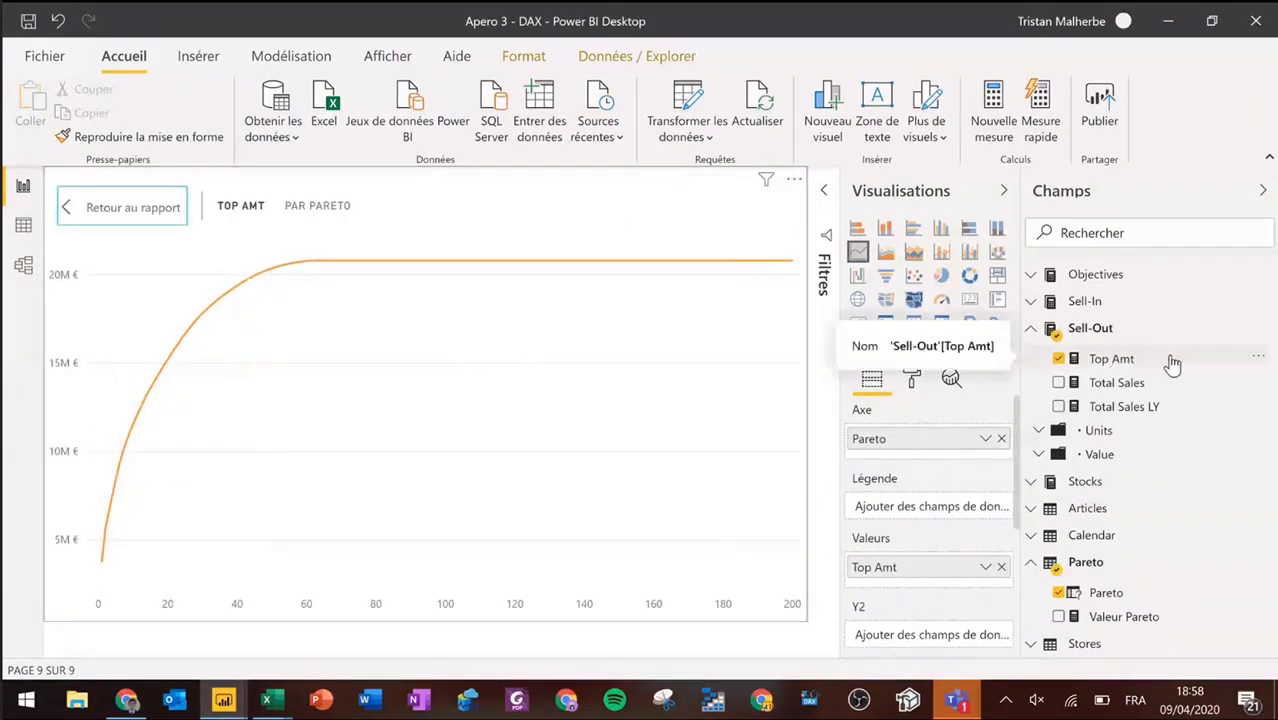
# Step: Wrap the Top Amt formula in DIVIDE with [Total Sales] as the denominator, and format the measure as a percentage
pyautogui.click(1130, 360)
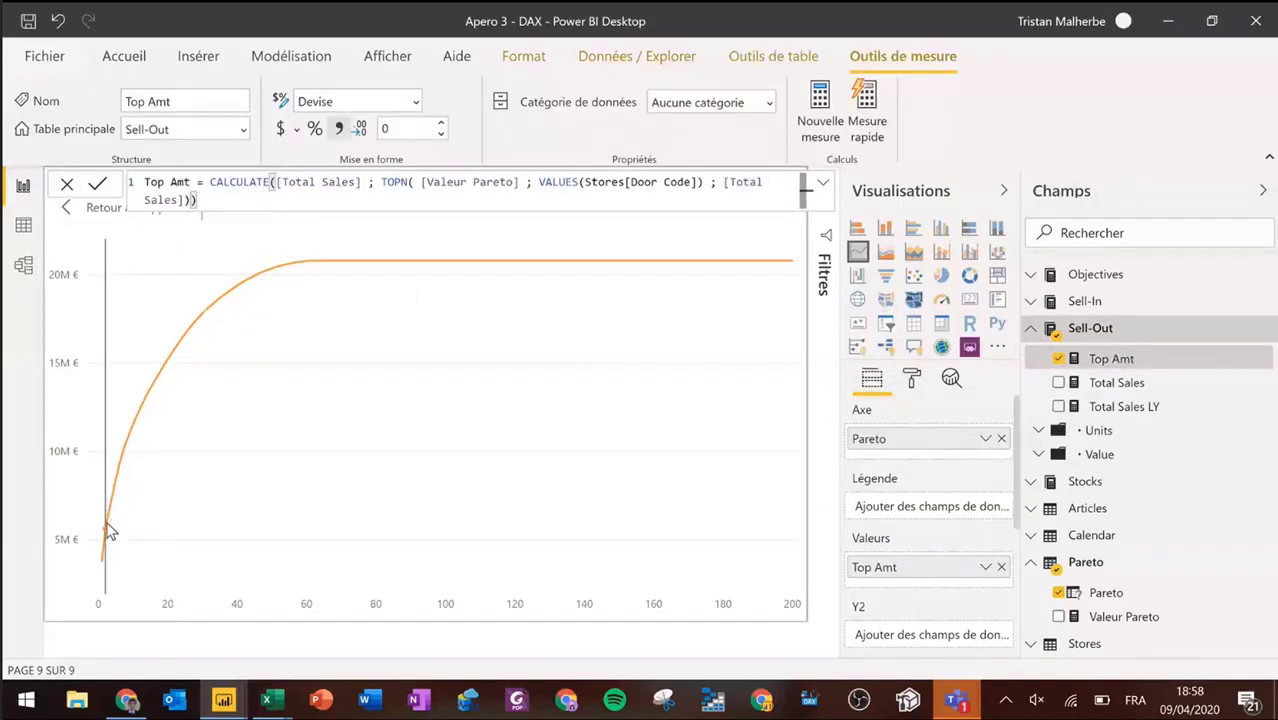
pyautogui.moveTo(108, 526)
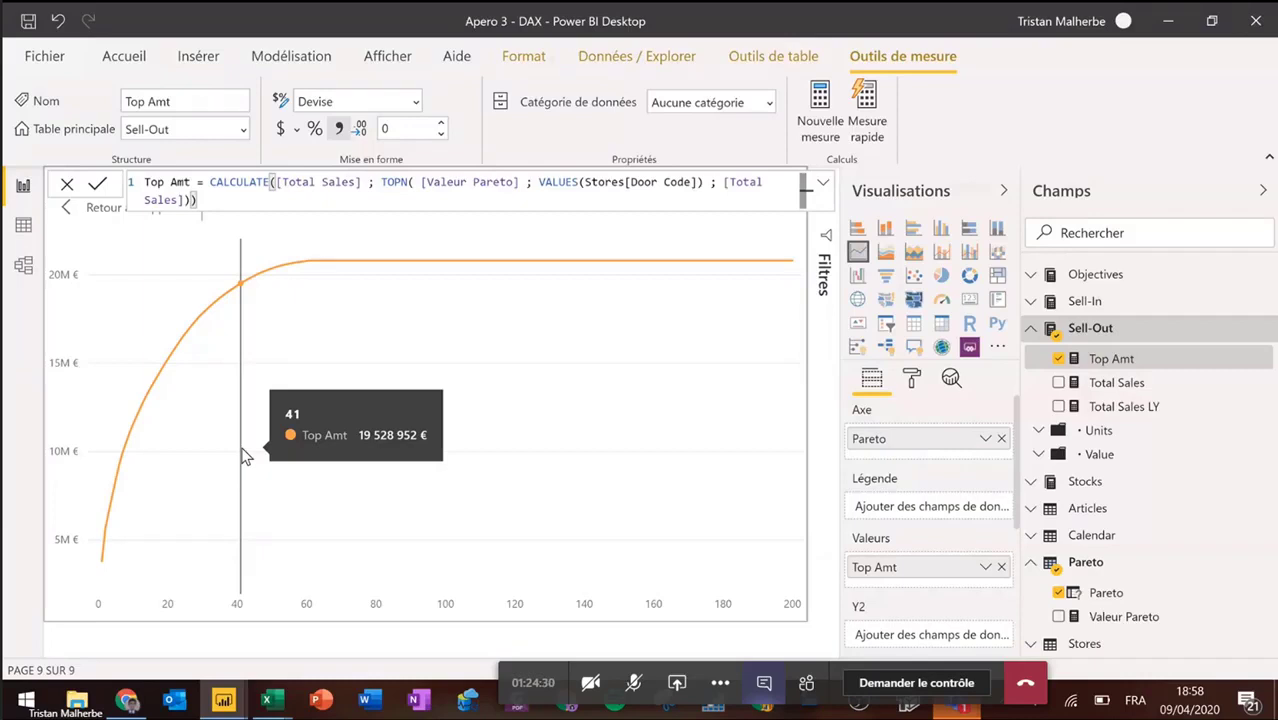
pyautogui.click(209, 182)
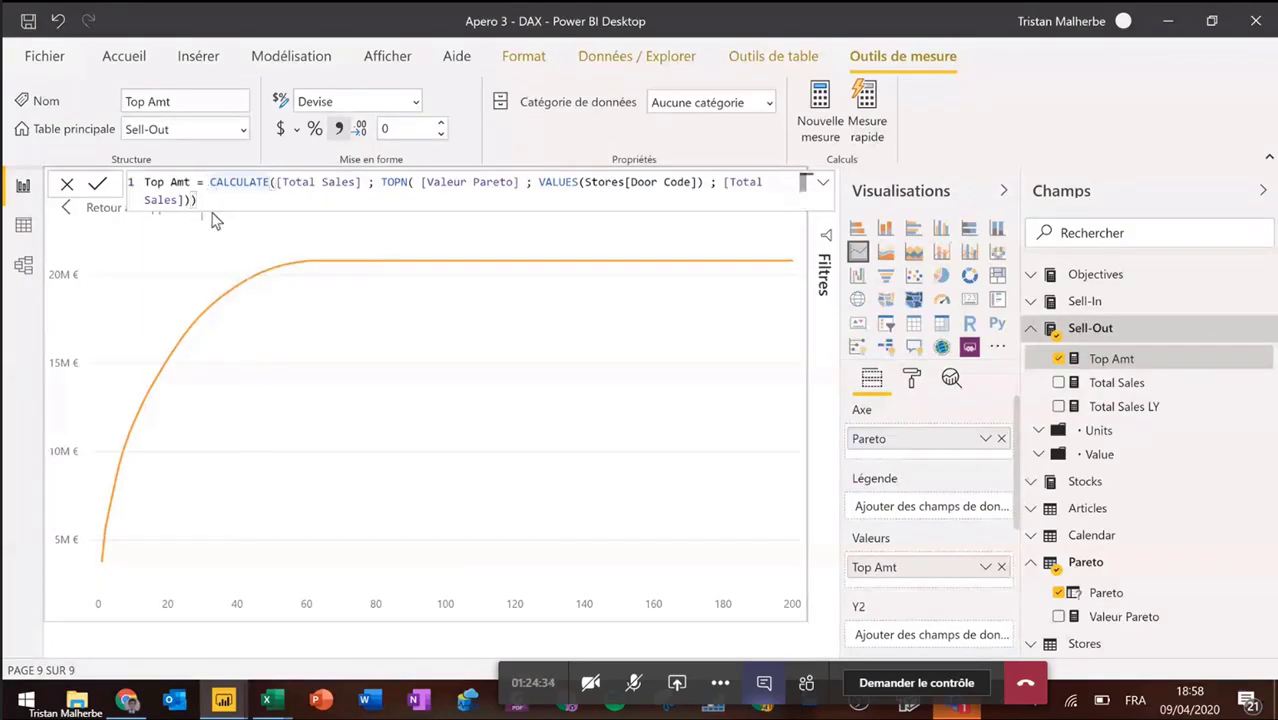
pyautogui.write('DIVIDE(')
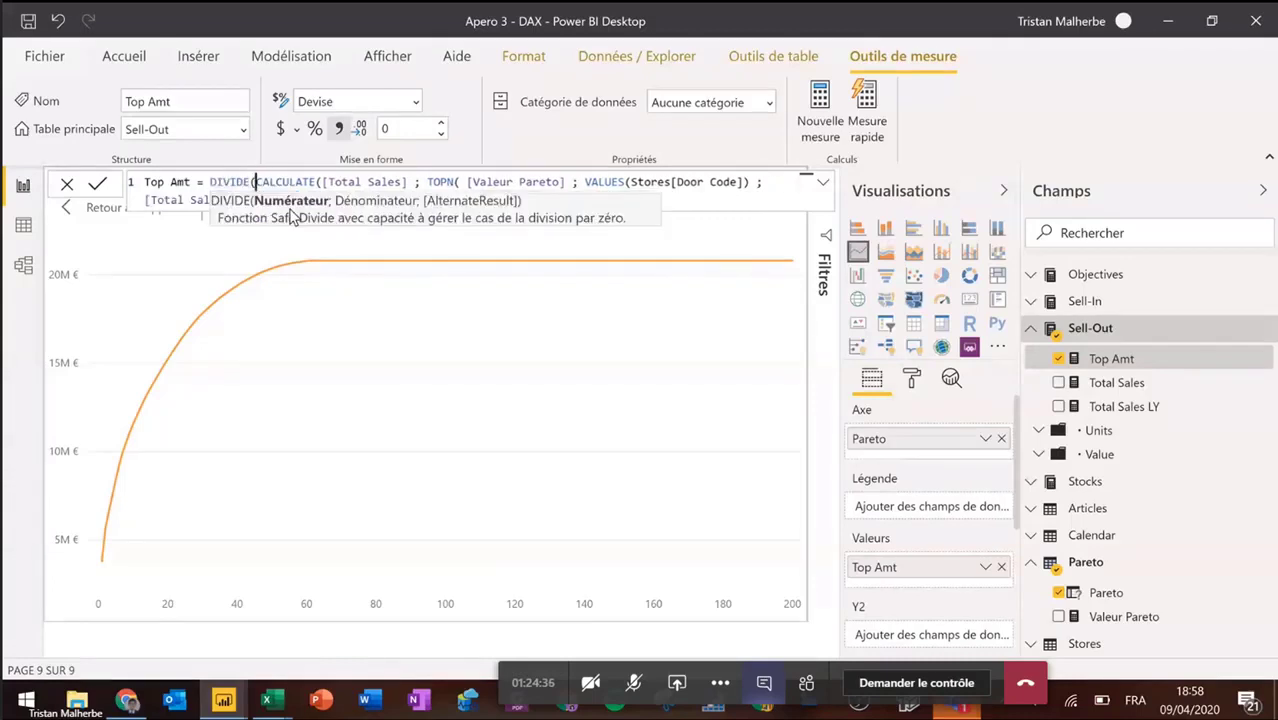
pyautogui.click(698, 204)
pyautogui.write(') ; ')
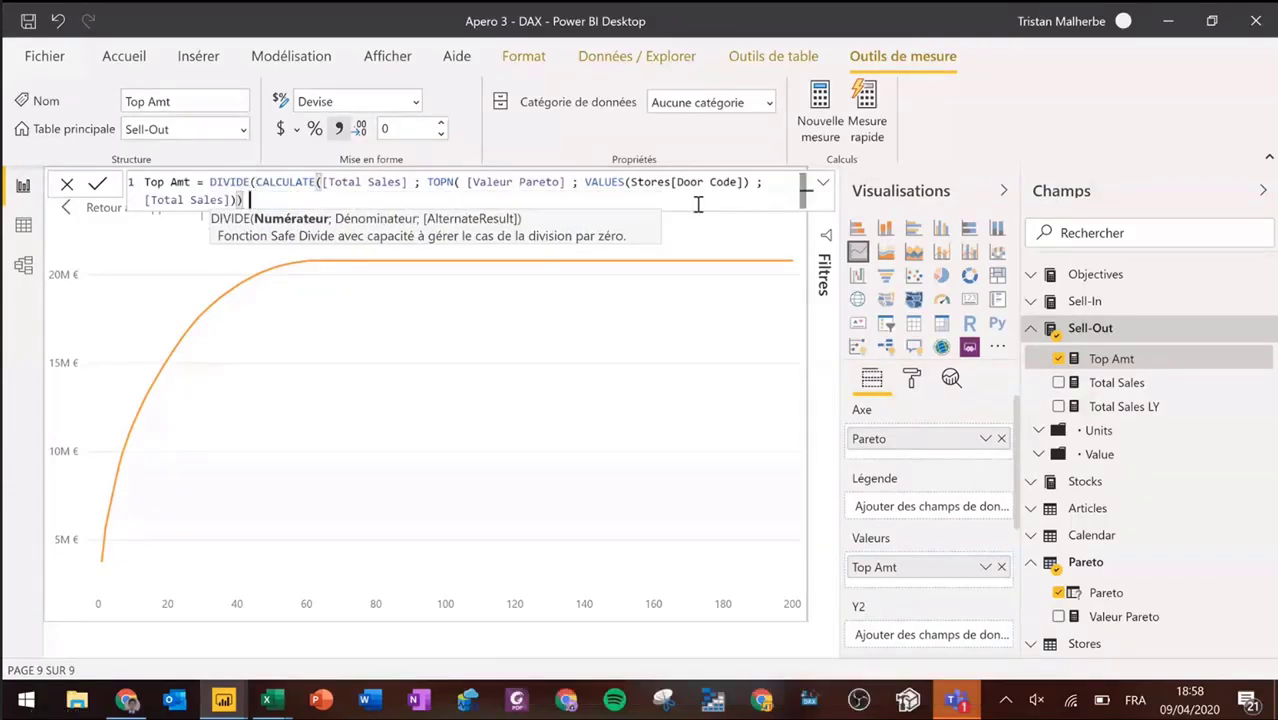
pyautogui.write('t')
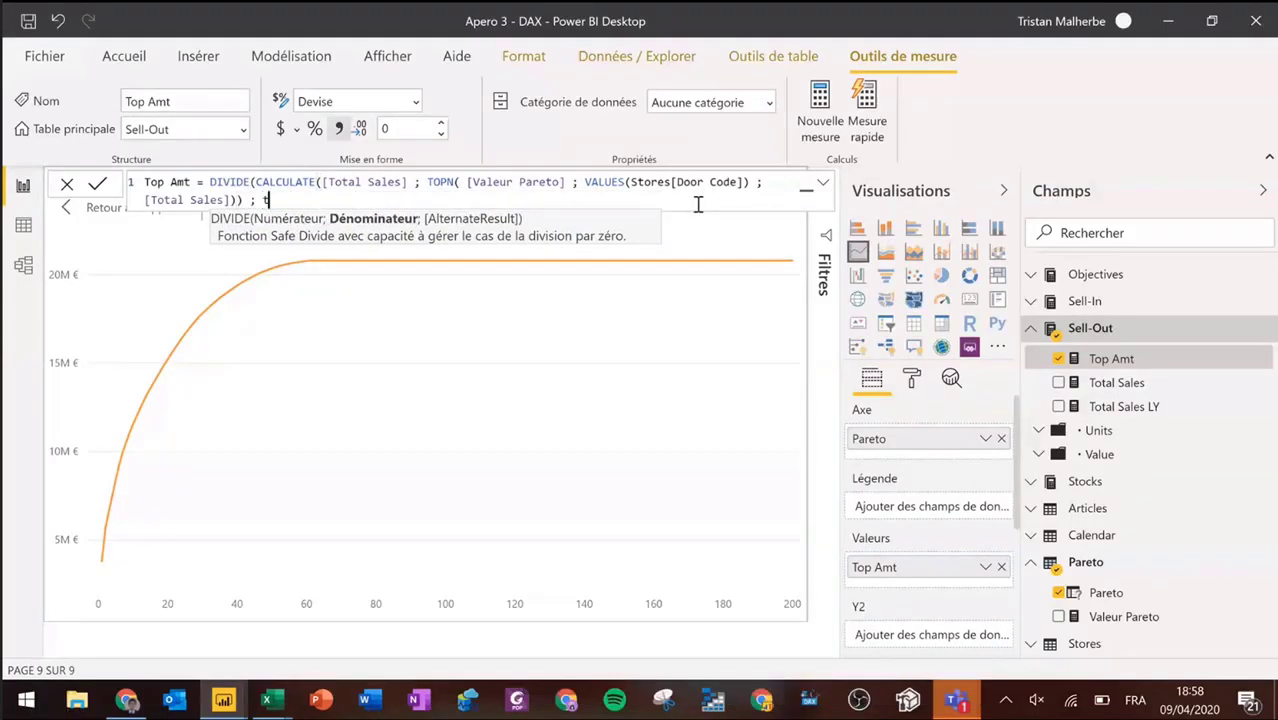
pyautogui.press('Down')
pyautogui.press('Down')
pyautogui.press('Down')
pyautogui.press('Tab')
pyautogui.write(')')
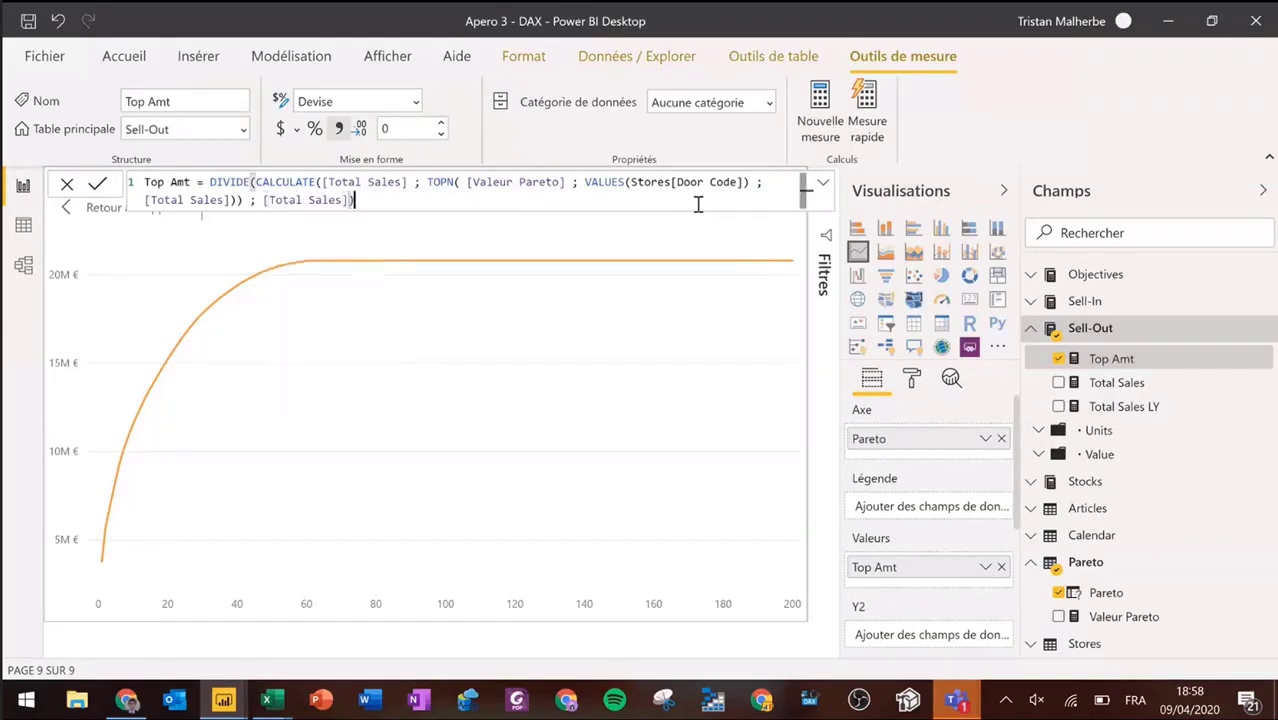
pyautogui.press('Return')
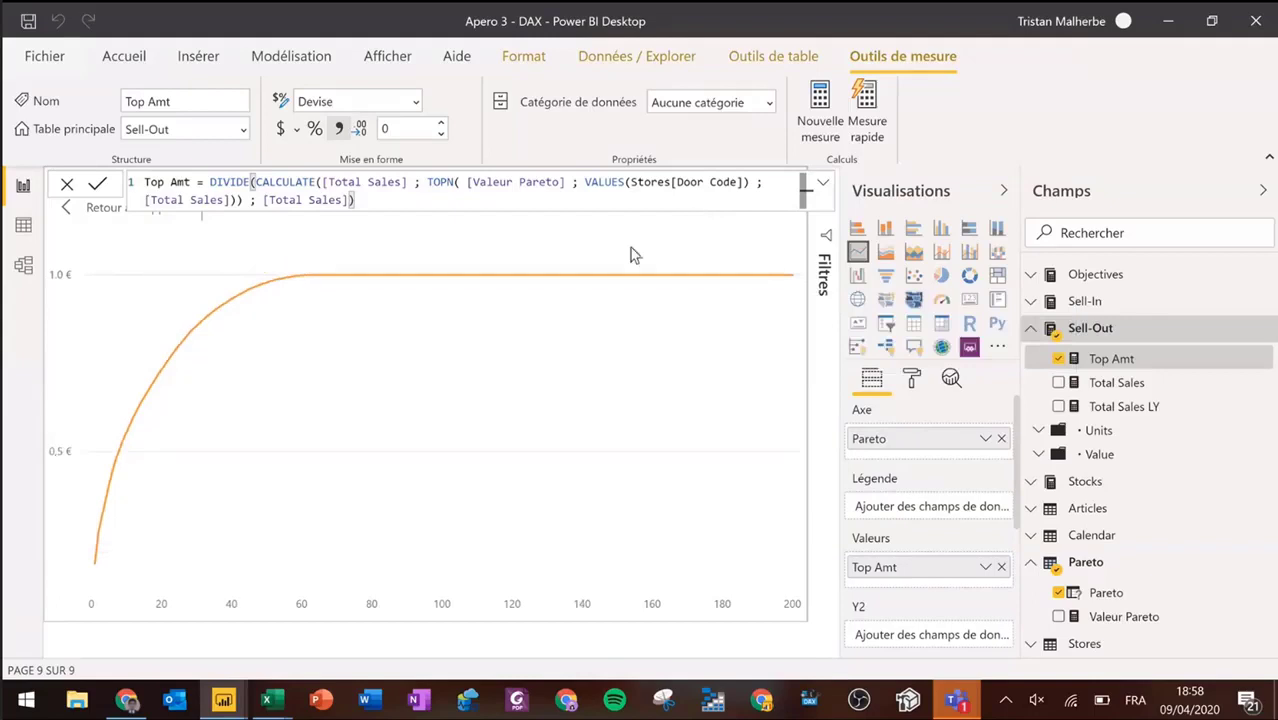
pyautogui.click(314, 130)
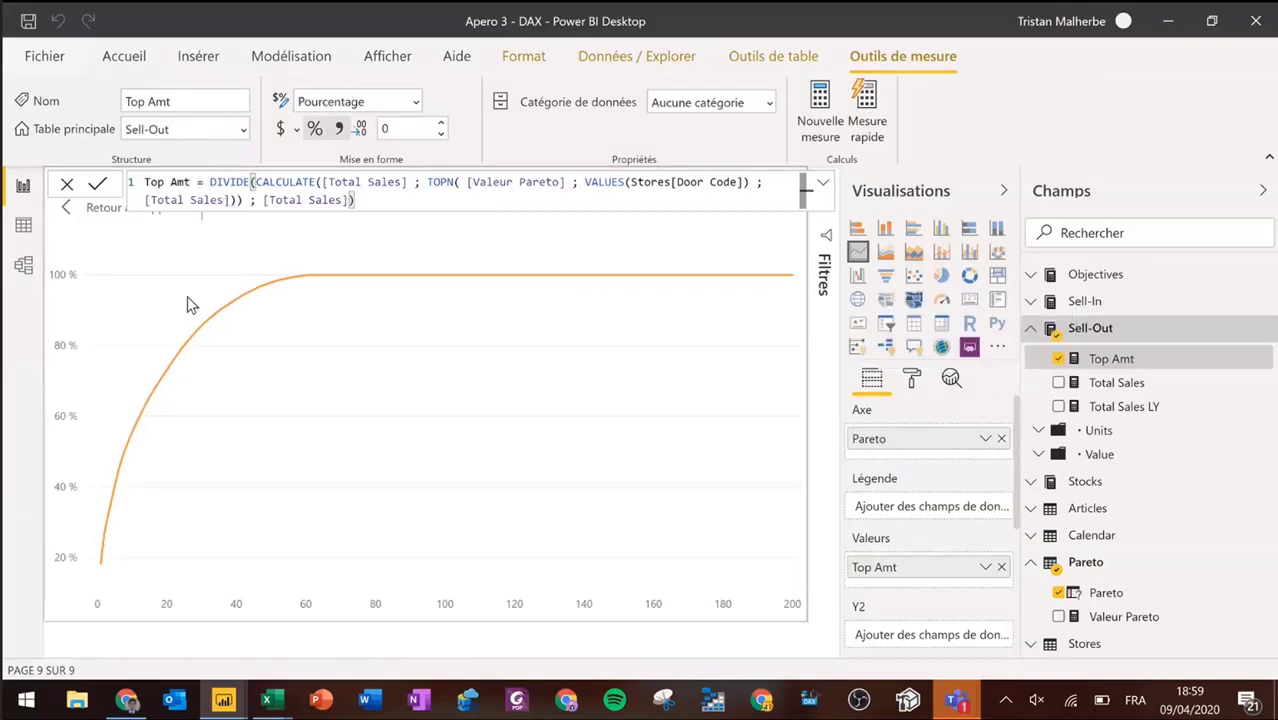
# Step: Annotate the Pareto chart with a freehand red diagonal and hatching strokes towards the curve, and clear the drawing
pyautogui.moveTo(176, 359)
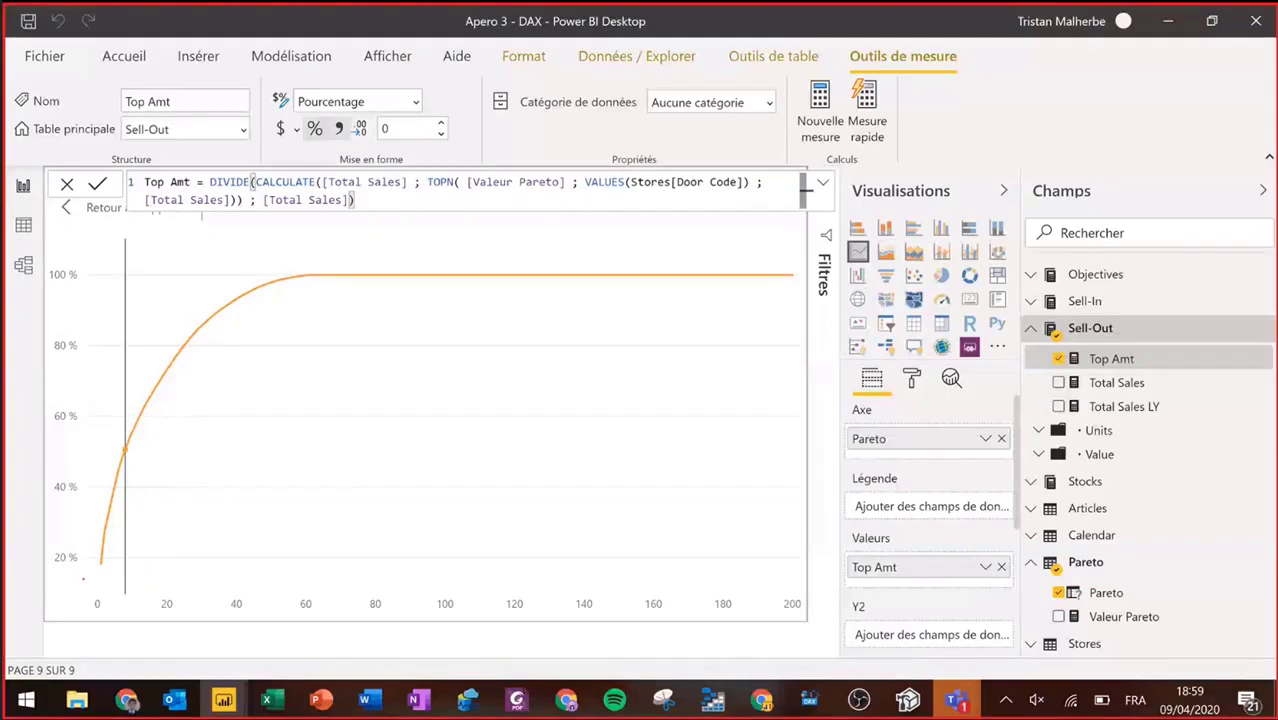
pyautogui.moveTo(86, 574)
pyautogui.mouseDown()
pyautogui.moveTo(356, 441)
pyautogui.moveTo(898, 230)
pyautogui.mouseUp()
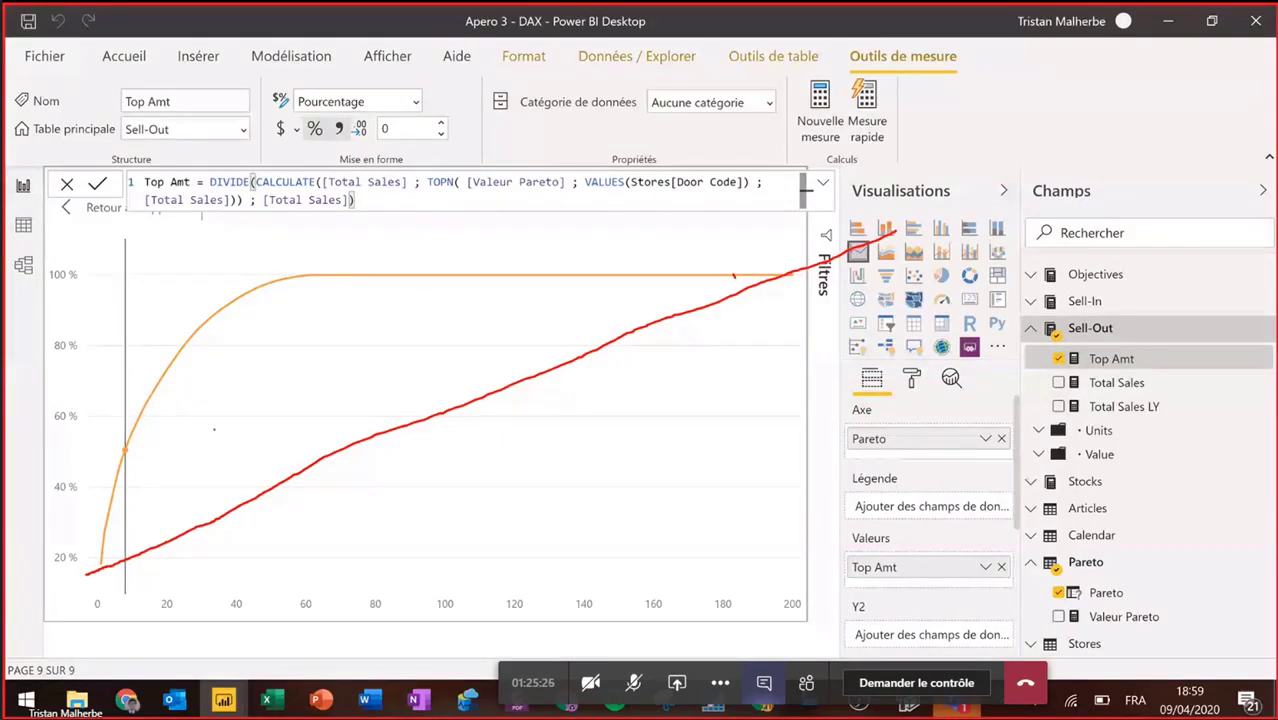
pyautogui.moveTo(183, 497); pyautogui.dragTo(204, 376)
pyautogui.moveTo(272, 488); pyautogui.dragTo(318, 322)
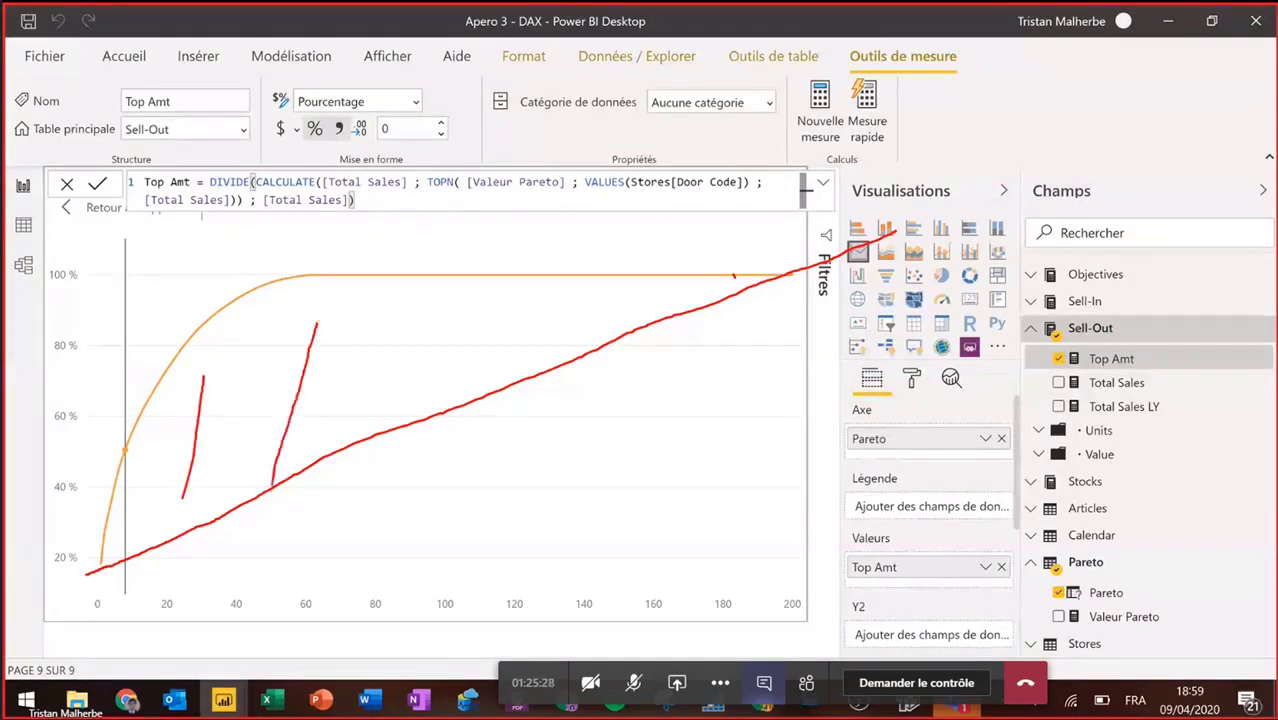
pyautogui.moveTo(367, 476); pyautogui.dragTo(455, 318)
pyautogui.moveTo(495, 365); pyautogui.dragTo(580, 284)
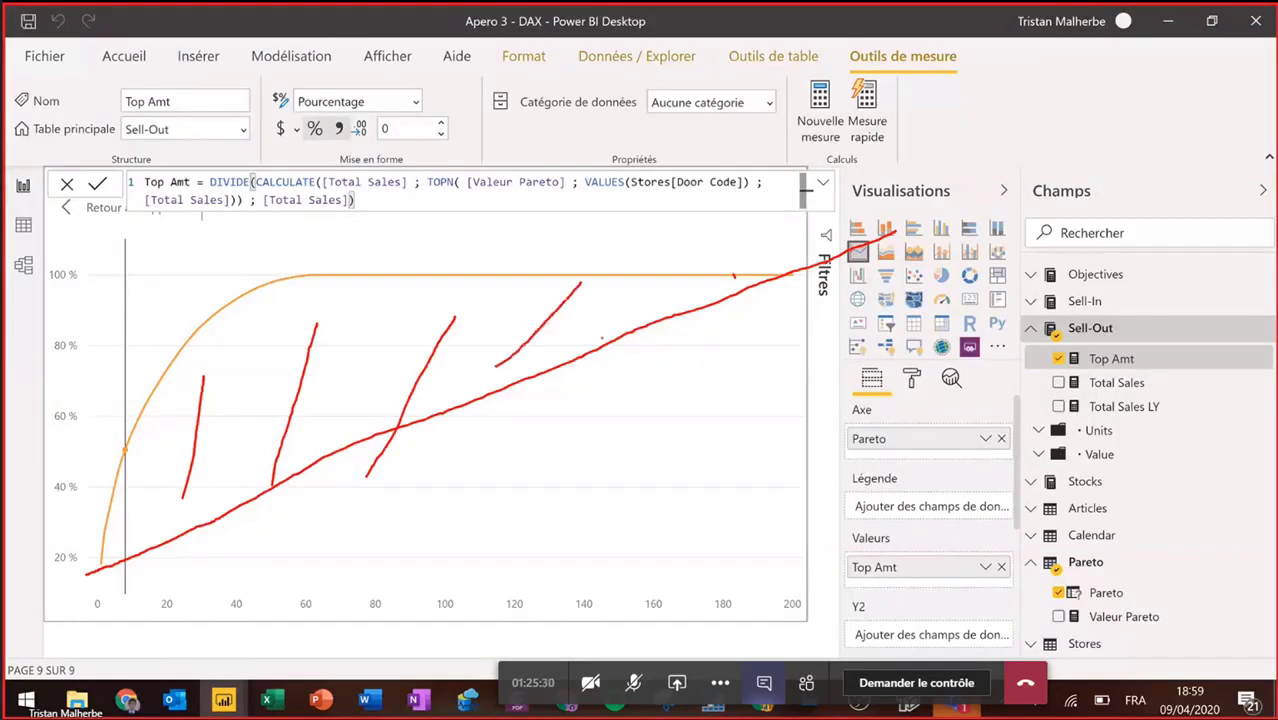
pyautogui.moveTo(612, 327); pyautogui.dragTo(689, 260)
pyautogui.moveTo(236, 321); pyautogui.dragTo(311, 276)
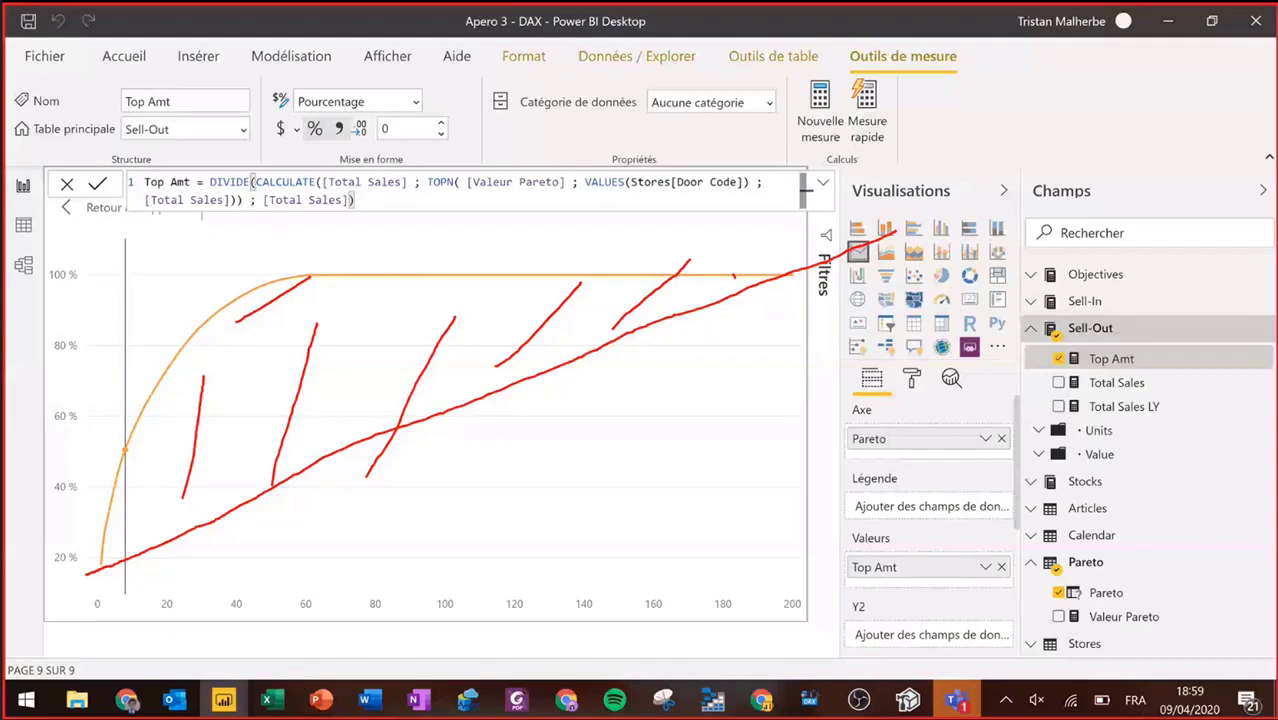
pyautogui.press('Escape')
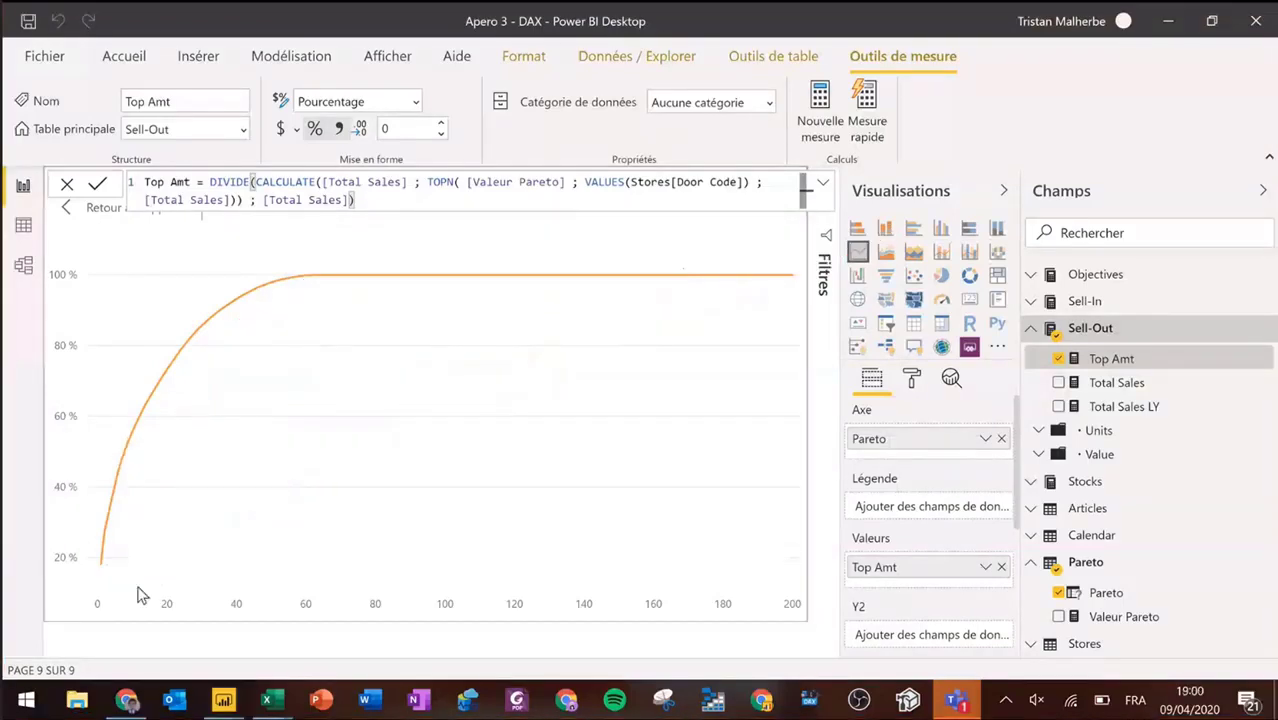
# Step: Split the Pareto curve by brand, using Brand from the Articles table as legend, and collapse the side panes to widen the chart
pyautogui.click(1031, 330)
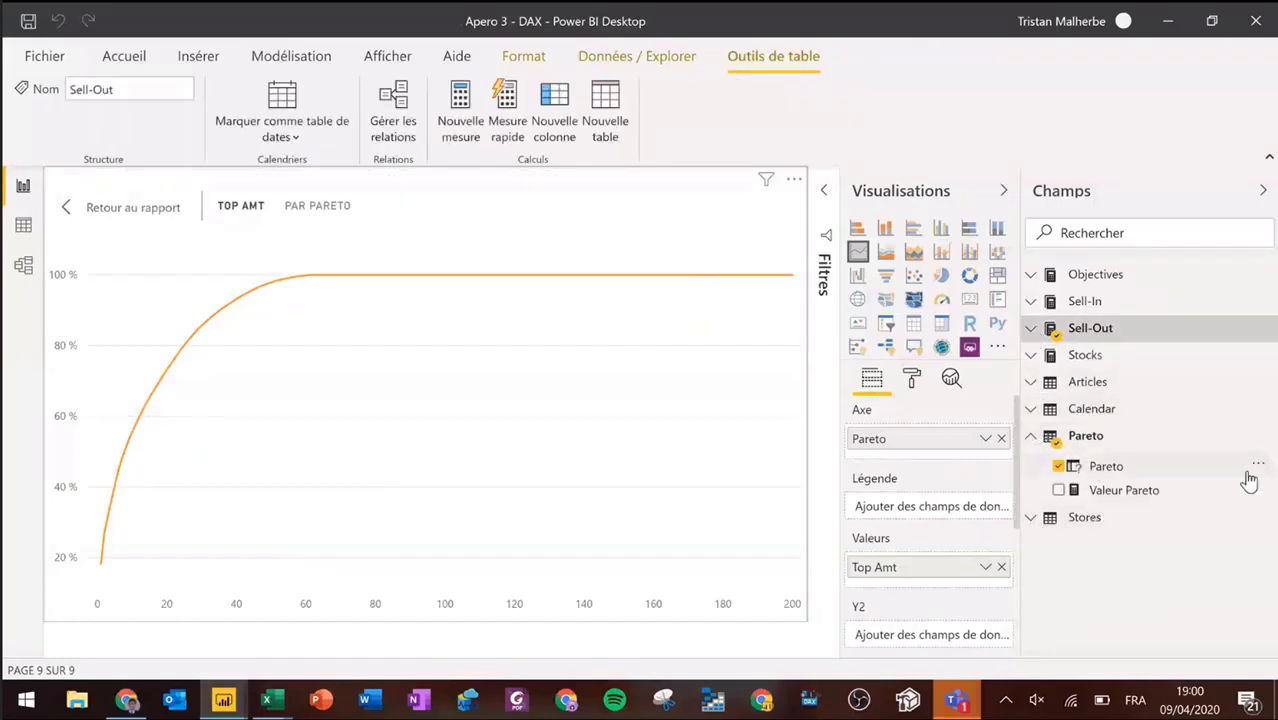
pyautogui.click(1031, 385)
pyautogui.scroll(-2, 1160, 462)
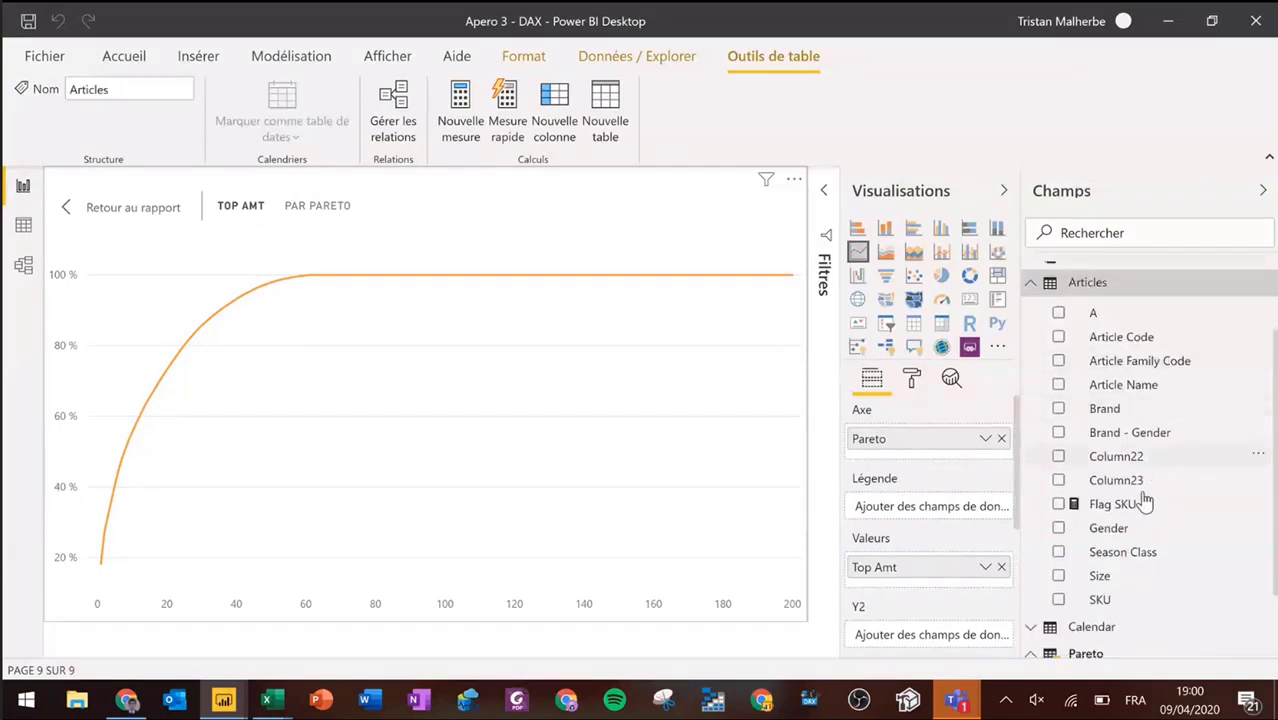
pyautogui.moveTo(1113, 418); pyautogui.dragTo(930, 510)
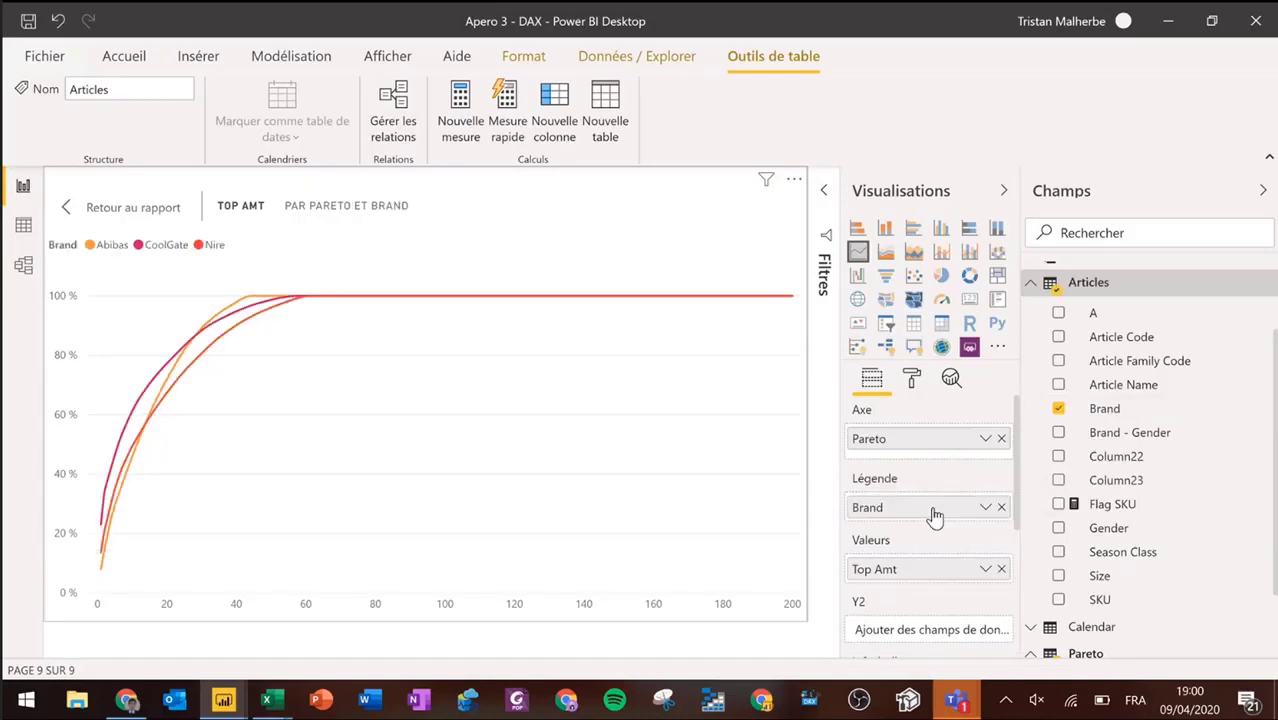
pyautogui.click(1262, 190)
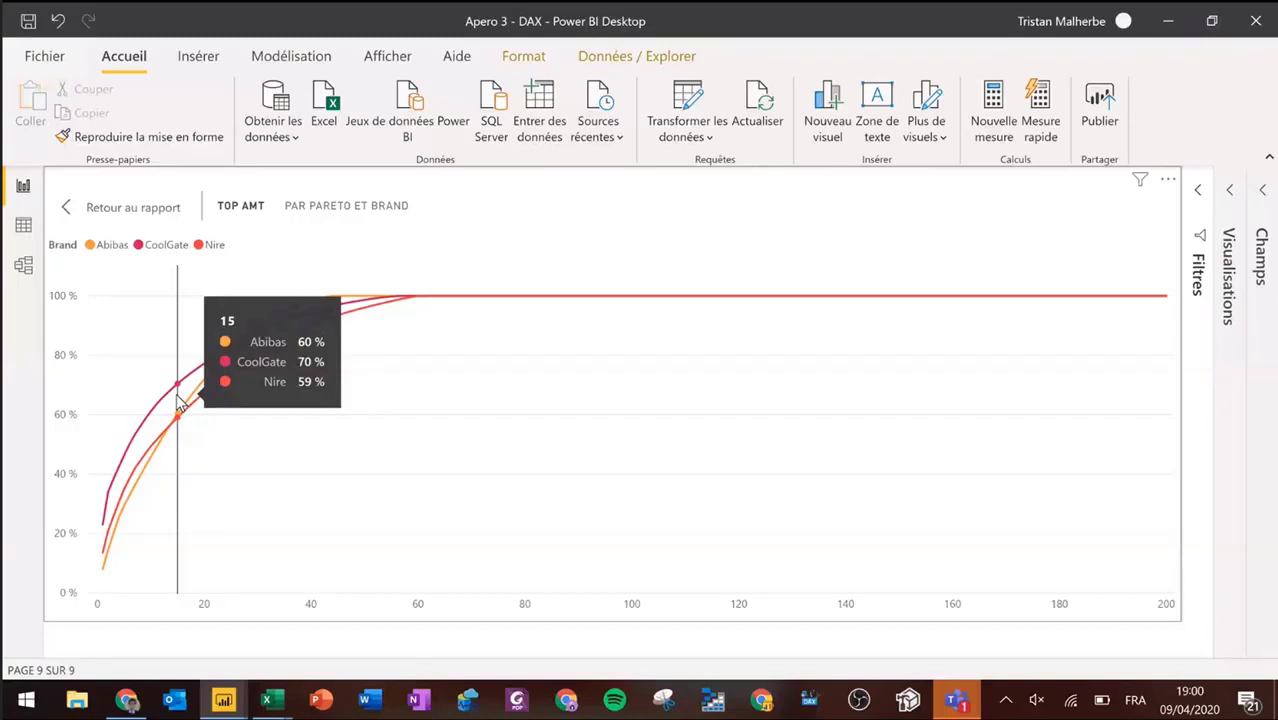
# Step: Return from focus mode to the report page and display the formula of Top Amt in the Sell-Out table
pyautogui.click(125, 207)
pyautogui.click(1265, 205)
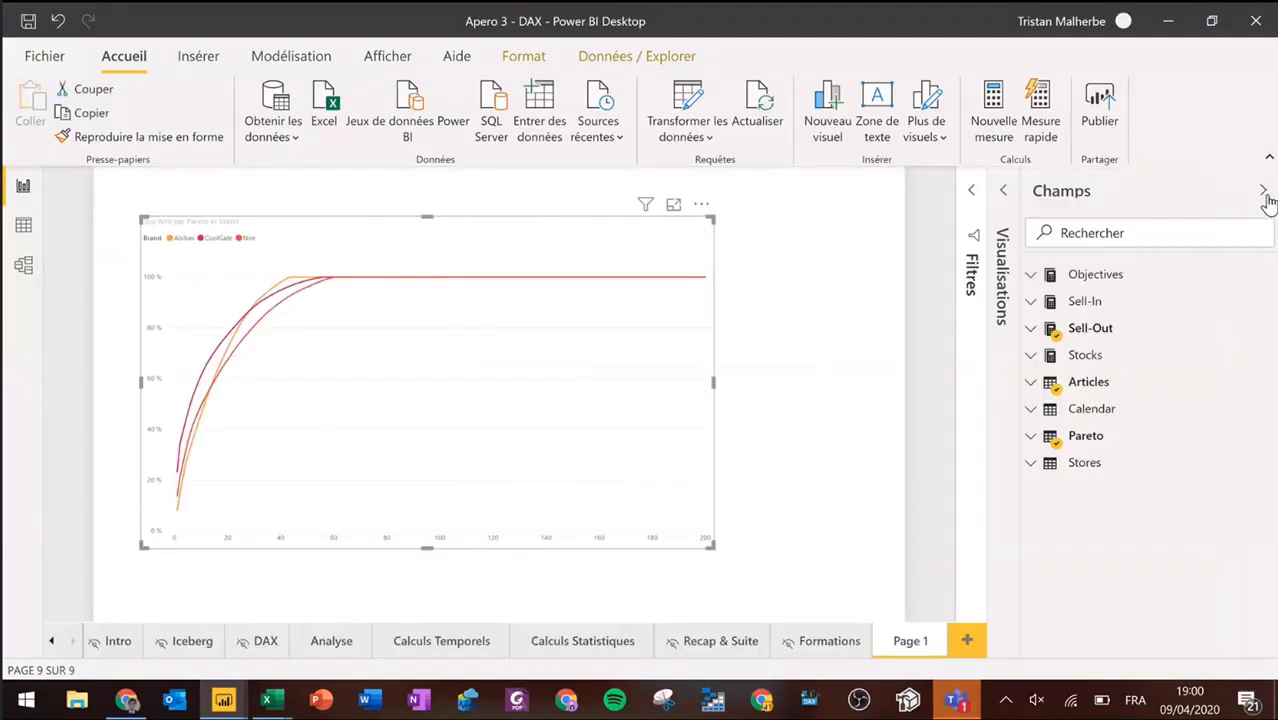
pyautogui.click(1033, 337)
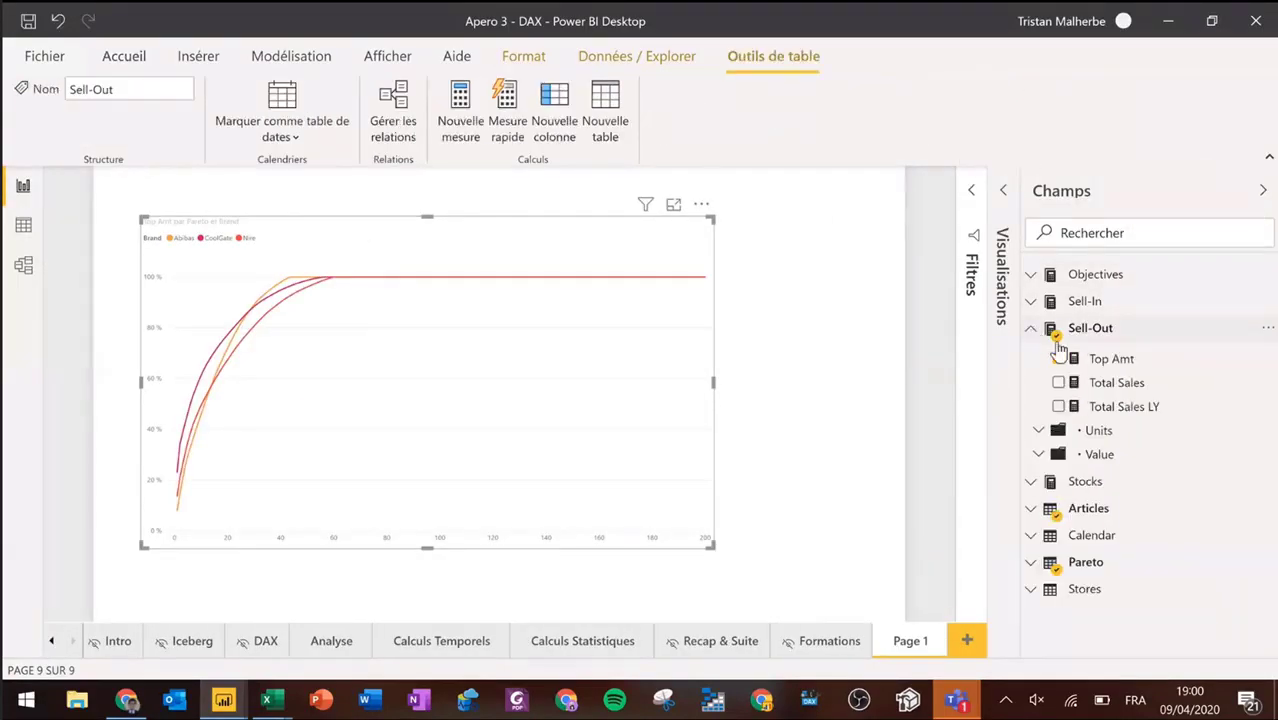
pyautogui.click(1110, 360)
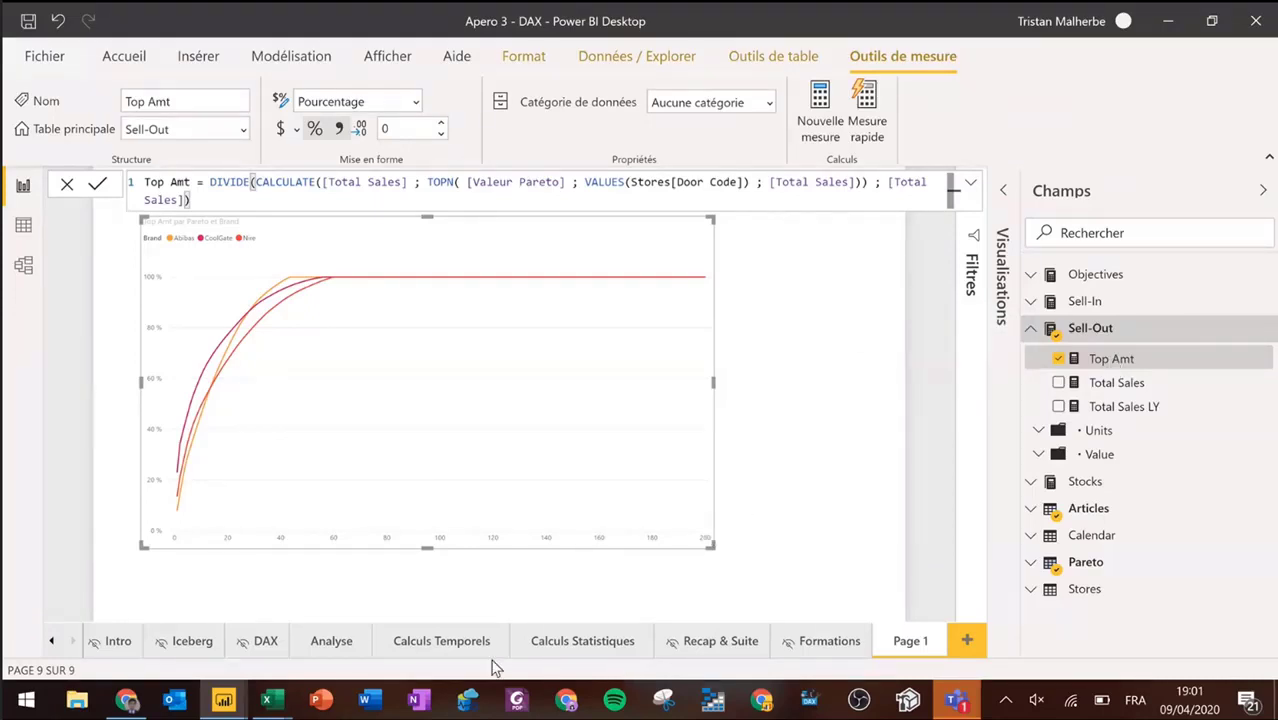
# Step: Switch to the Apero 3 - DAX report in Chrome and advance its bookmarks to Recap
pyautogui.click(126, 701)
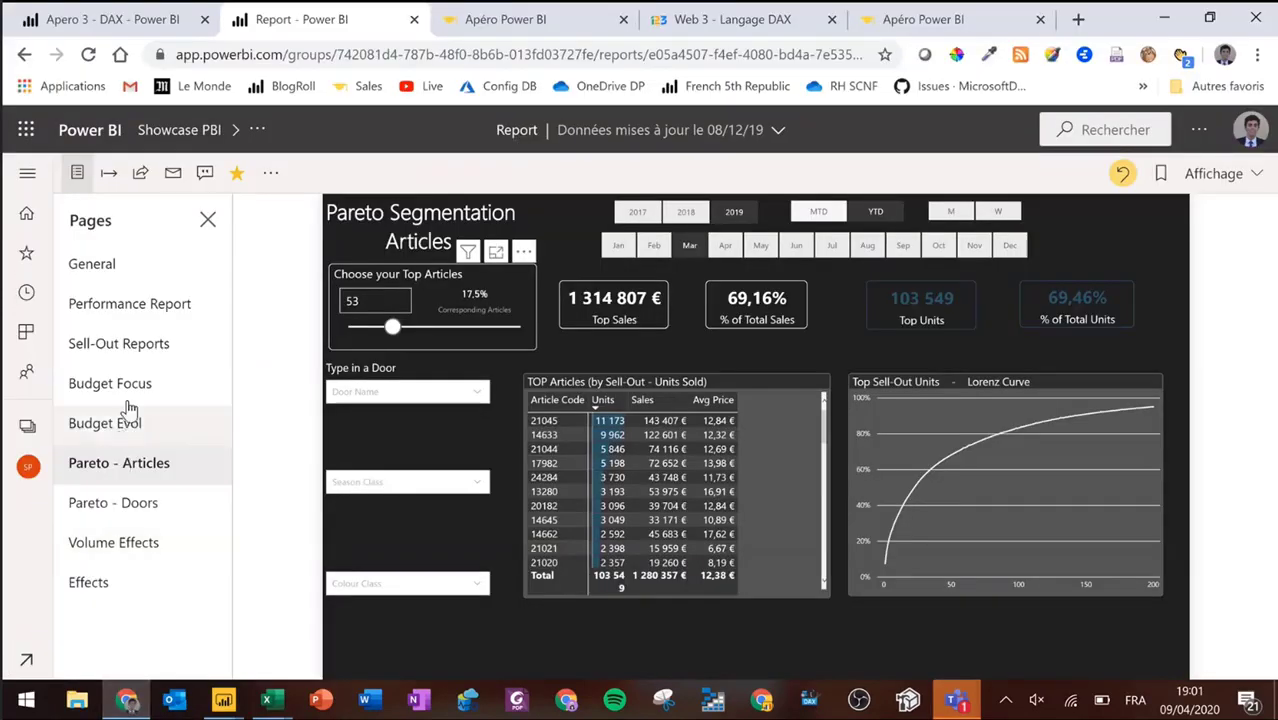
pyautogui.click(105, 19)
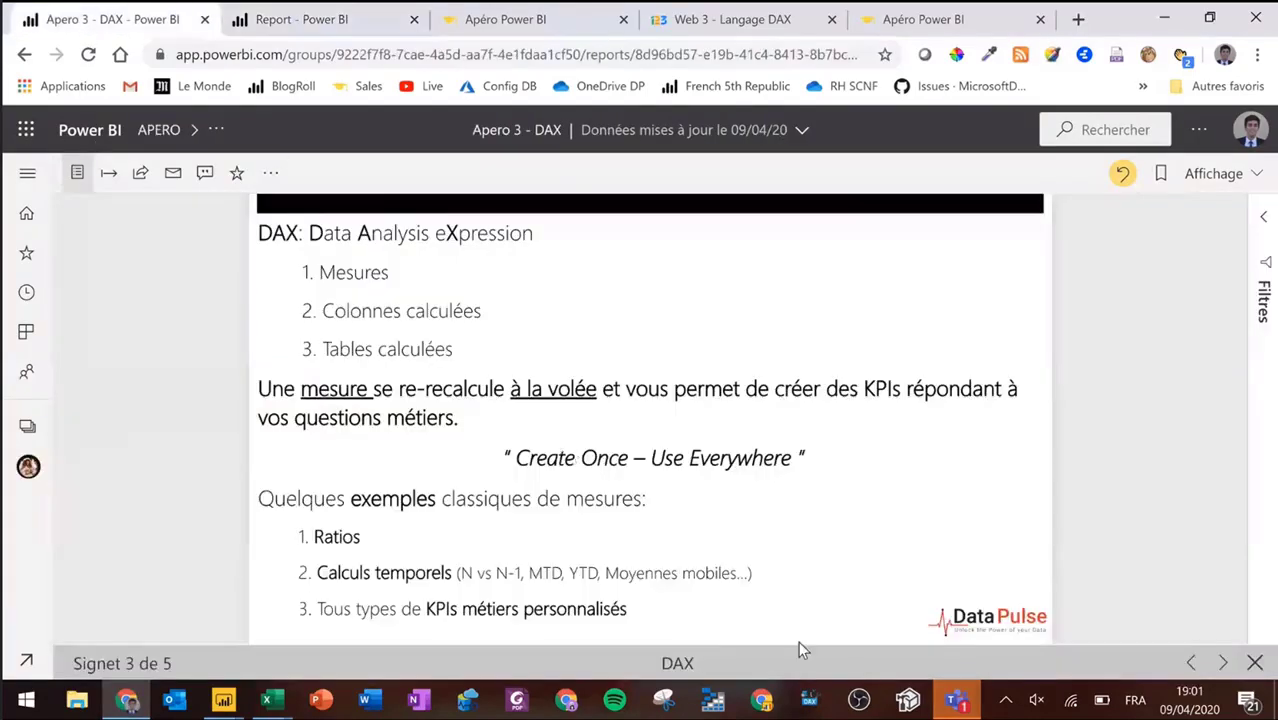
pyautogui.click(1224, 664)
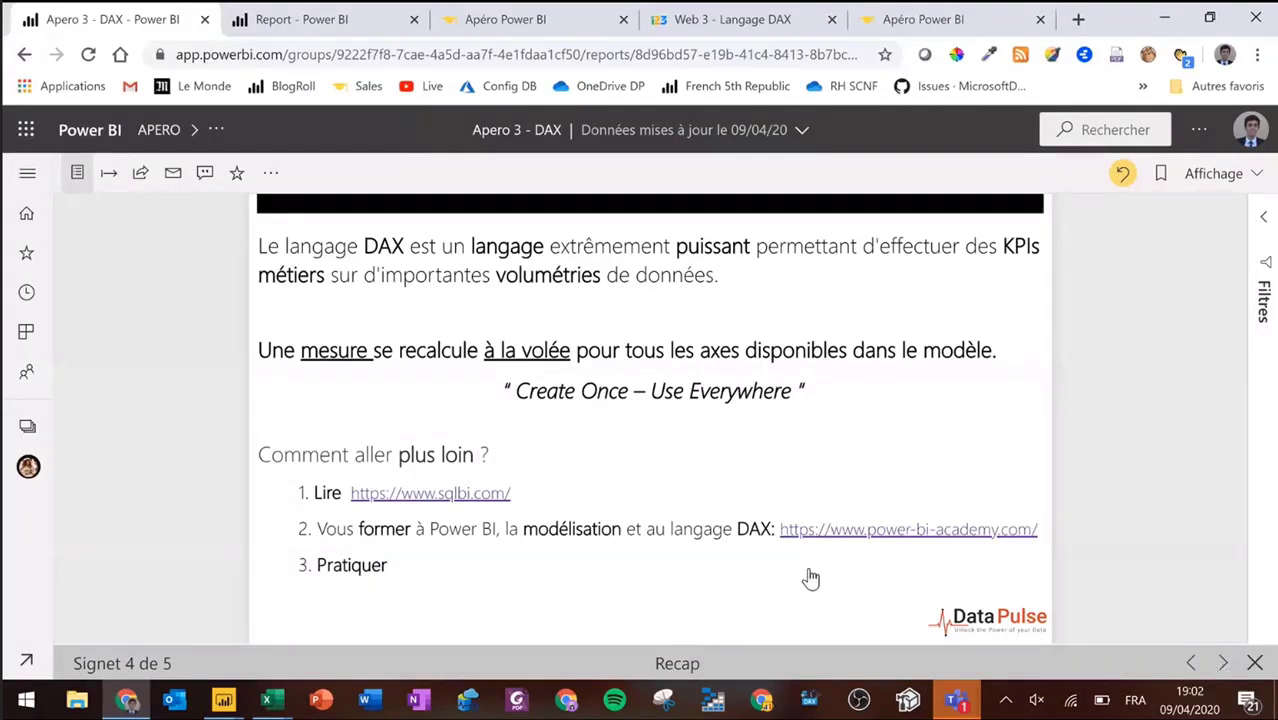
# Step: Open the sqlbi.com link from the Recap page, look over its home page, and return to the report
pyautogui.click(383, 508)
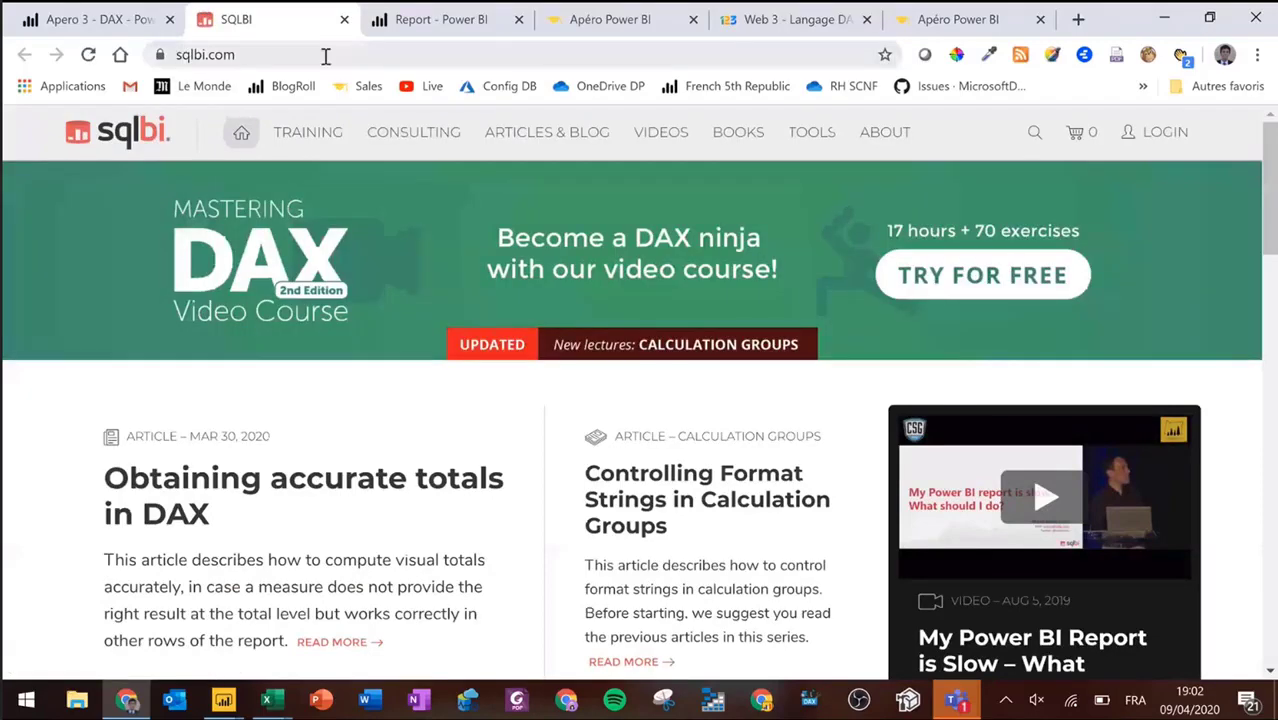
pyautogui.scroll(-2, 400, 313)
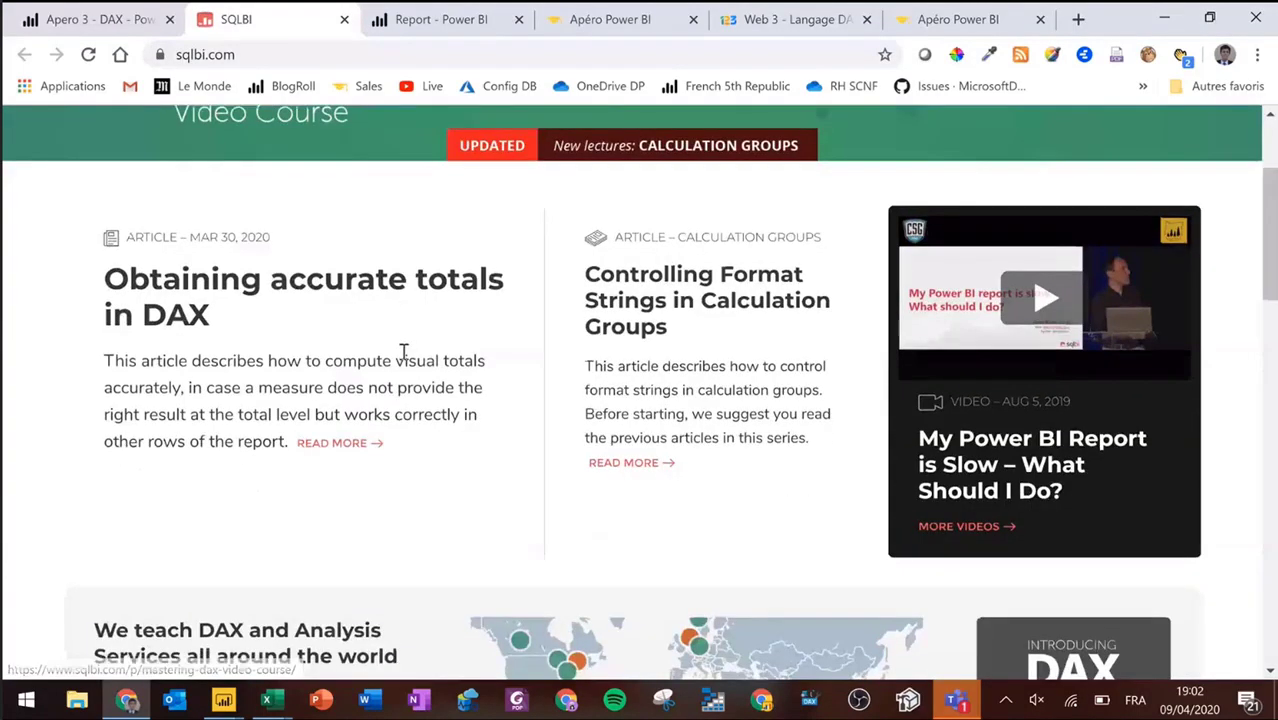
pyautogui.scroll(2, 402, 348)
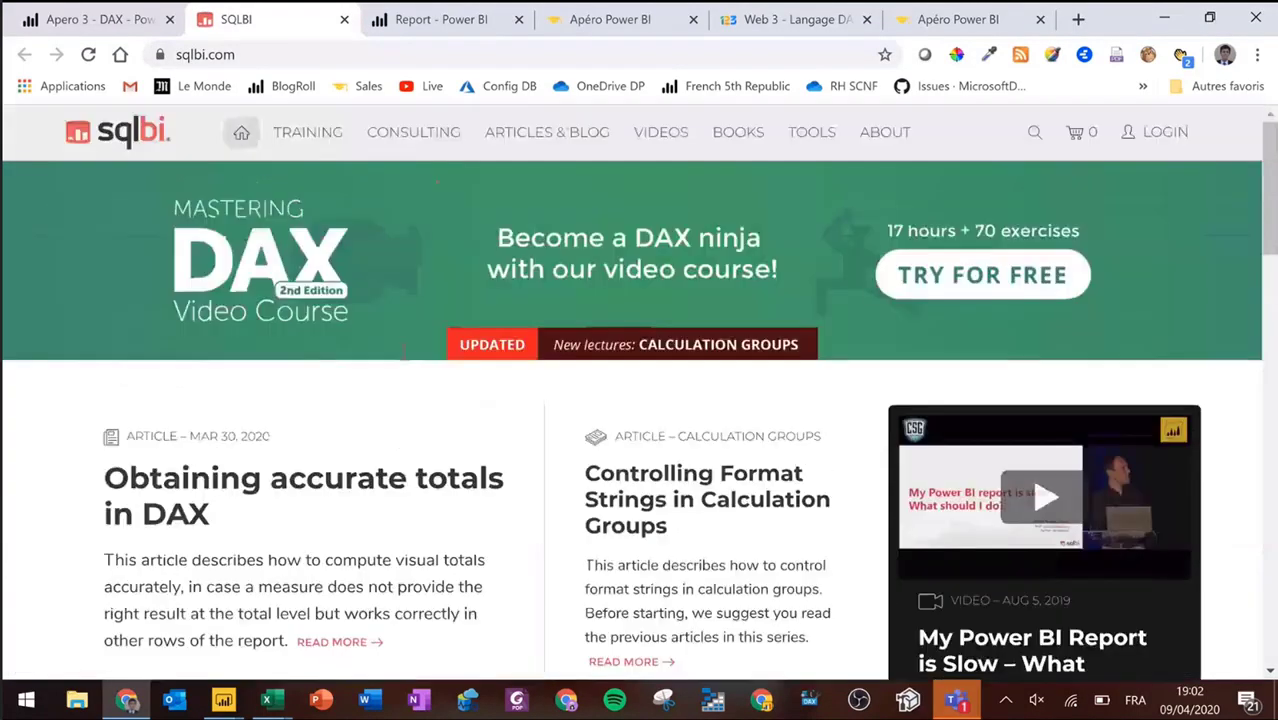
pyautogui.click(100, 20)
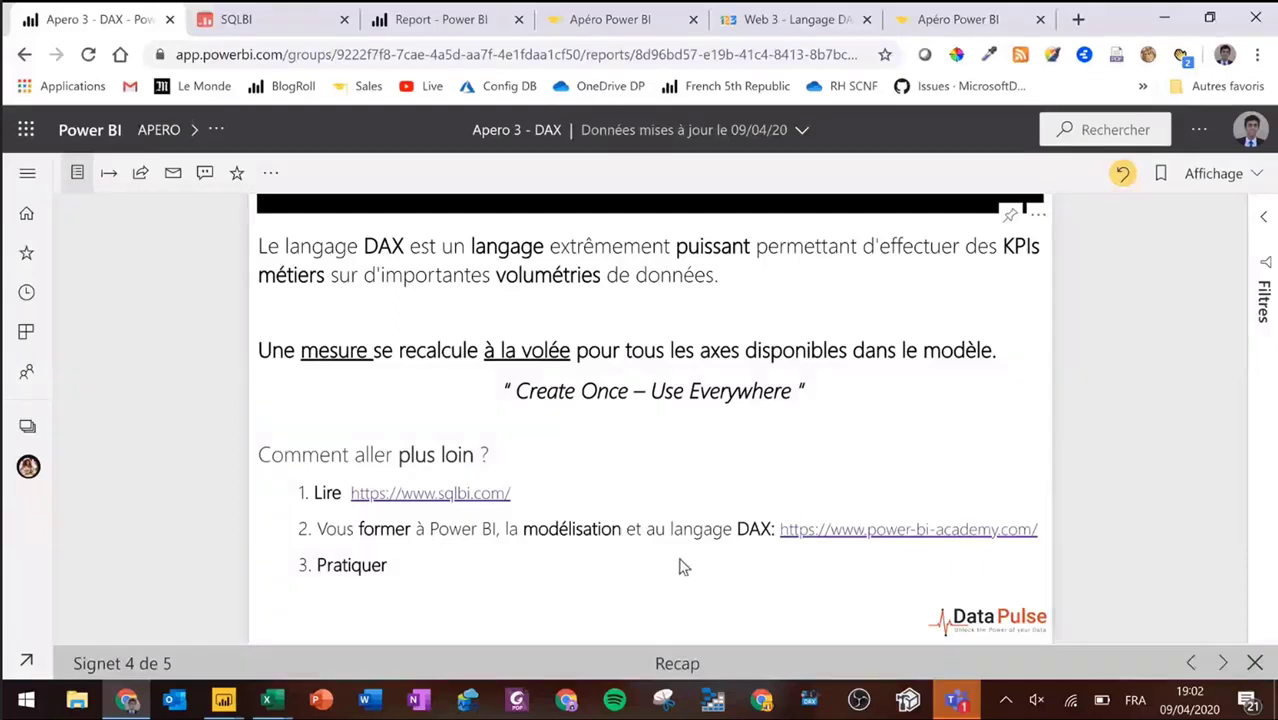
# Step: Open the power-bi-academy.com link, examine the subscription offers on its Tarif page, and return to the report
pyautogui.click(808, 531)
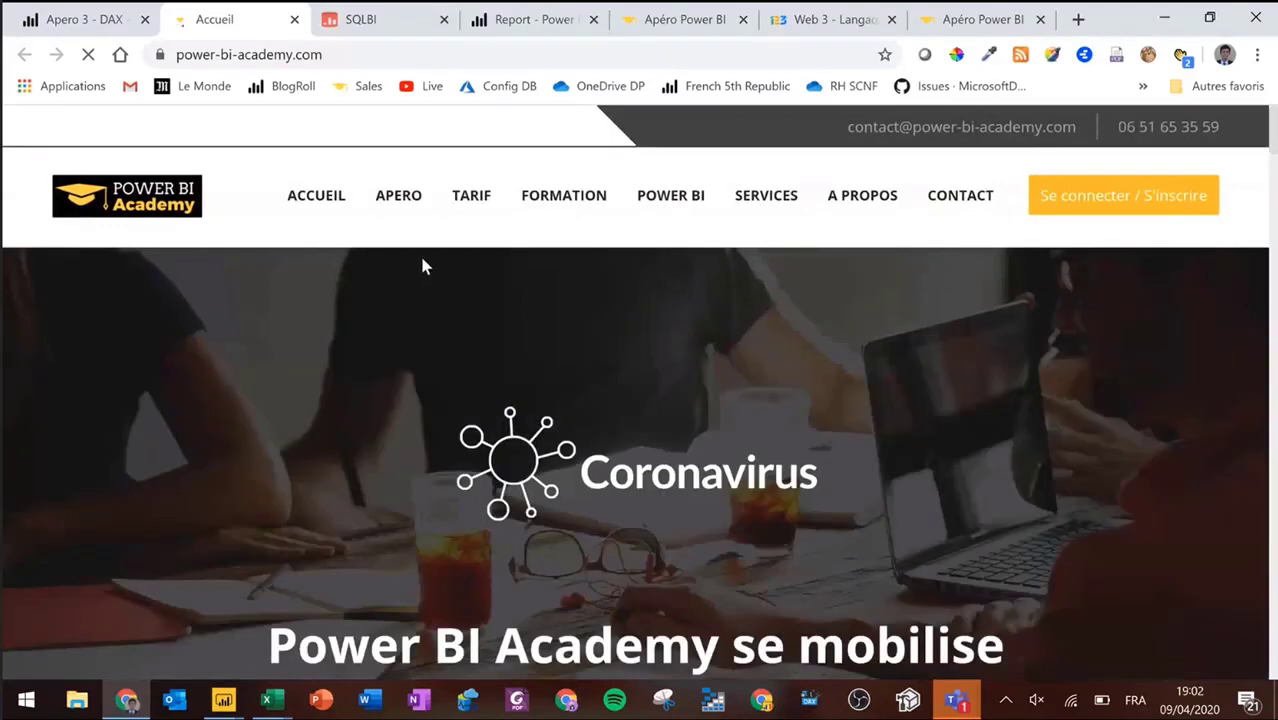
pyautogui.click(466, 198)
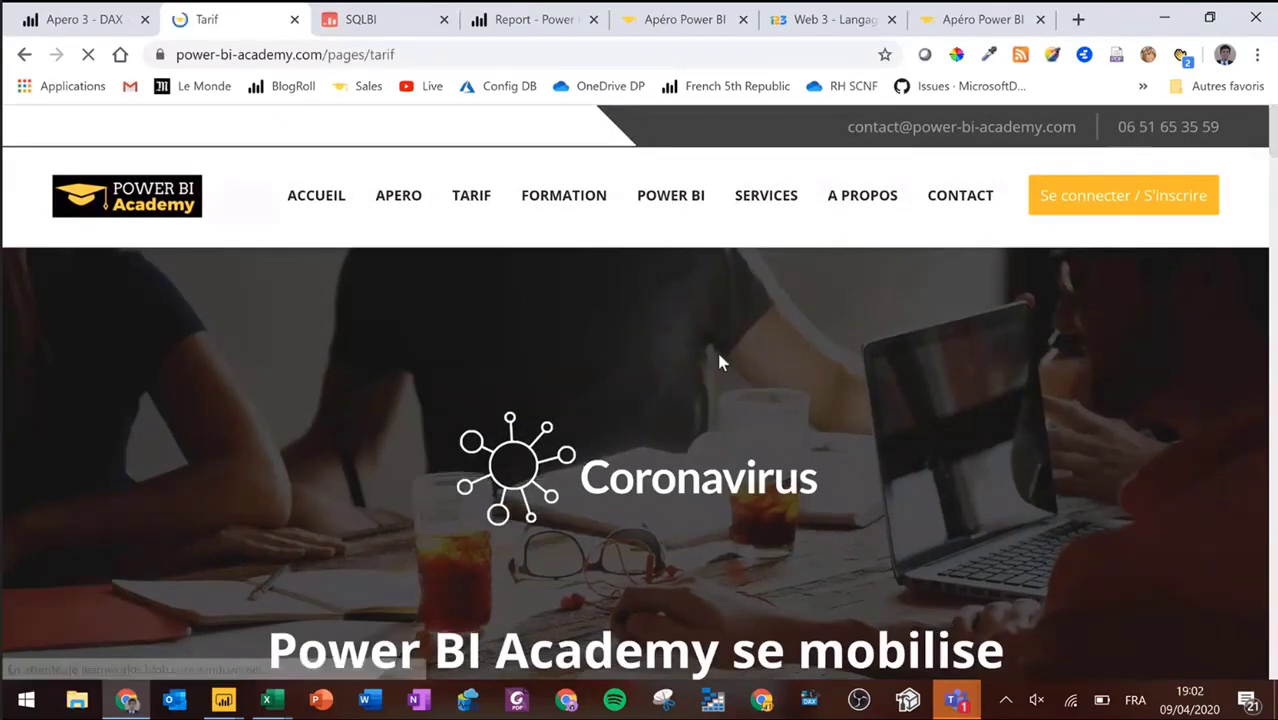
pyautogui.scroll(-3, 598, 270)
pyautogui.scroll(-5, 598, 268)
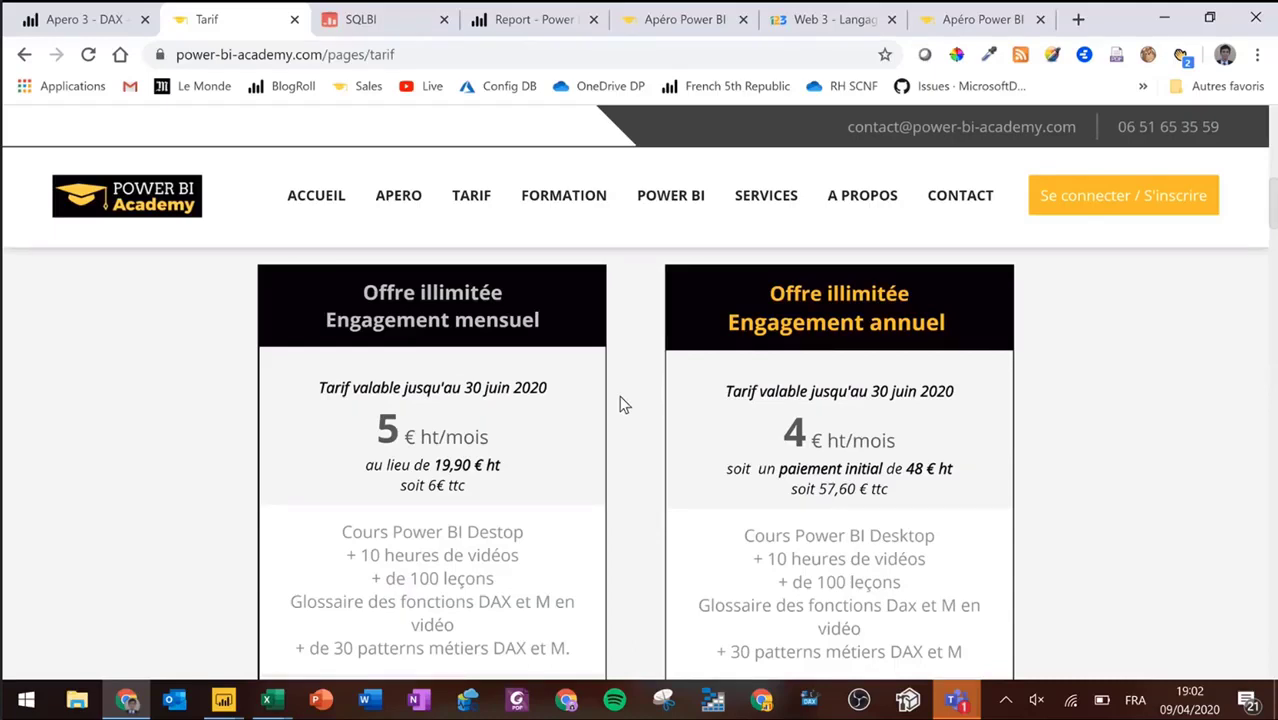
pyautogui.click(76, 22)
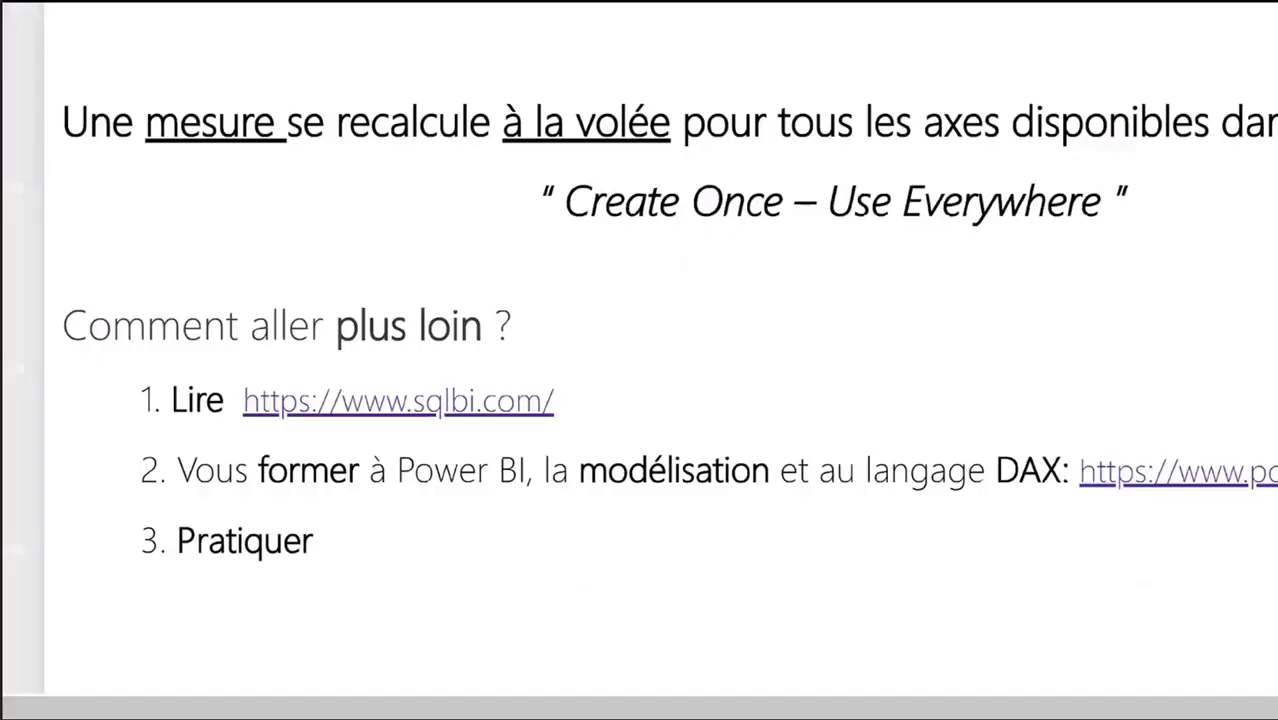
# Step: Mark Power BI, la modélisation and langage DAX in red on the enlarged Recap page, and clear the markings
pyautogui.moveTo(383, 504); pyautogui.dragTo(690, 522)
pyautogui.moveTo(856, 518); pyautogui.dragTo(1078, 518)
pyautogui.moveTo(817, 425); pyautogui.dragTo(1054, 513)
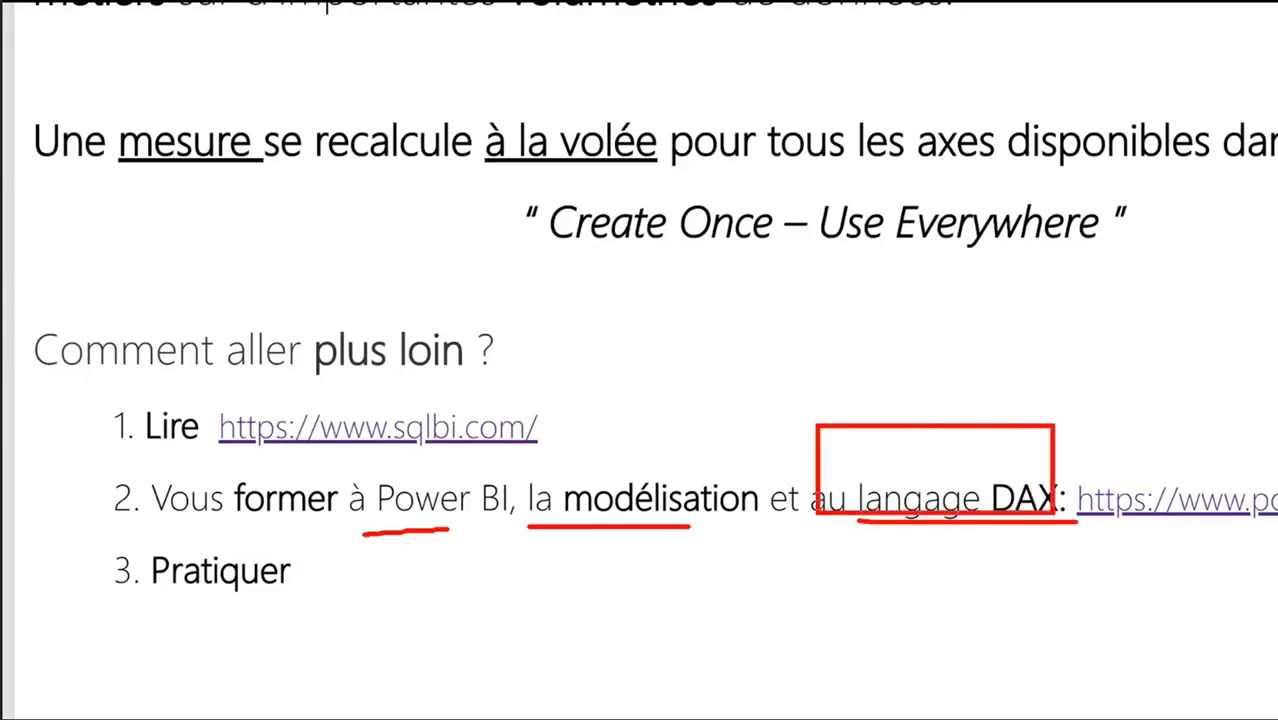
pyautogui.press('Escape')
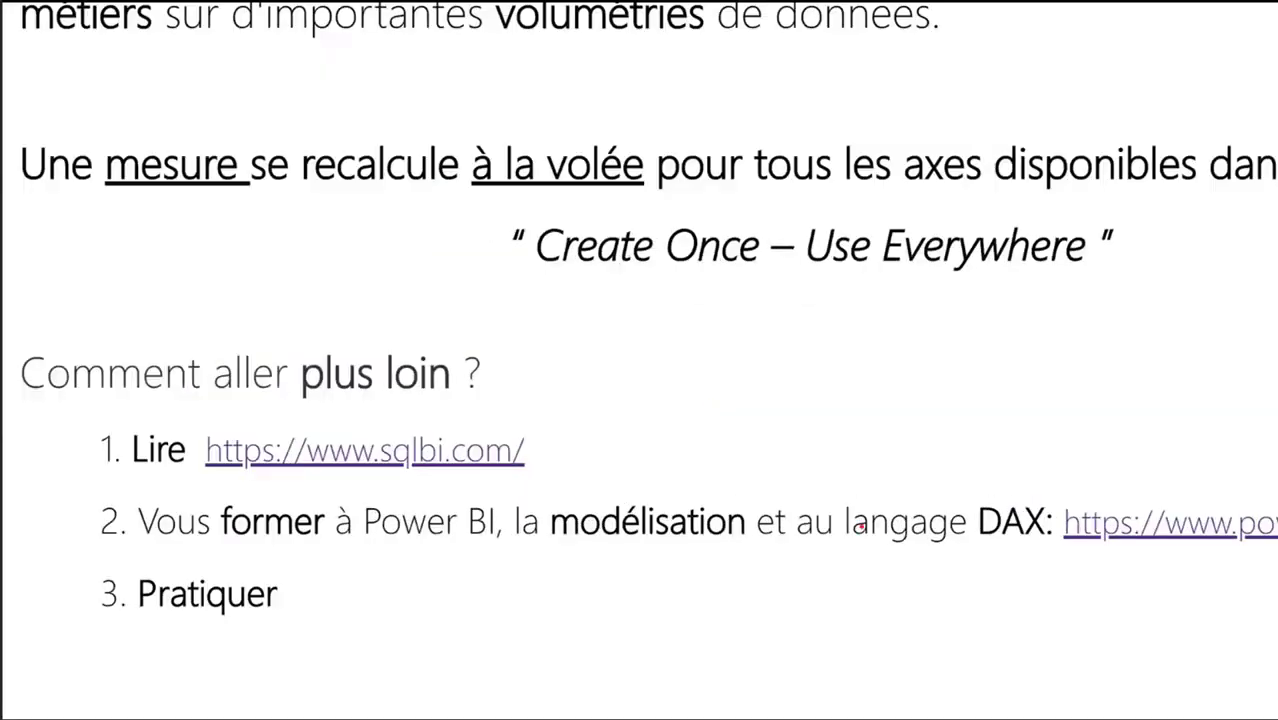
# Step: Strike a red line through langage DAX and frame la modélisation on the enlarged Recap page, and exit the markup
pyautogui.moveTo(840, 521); pyautogui.dragTo(1058, 521)
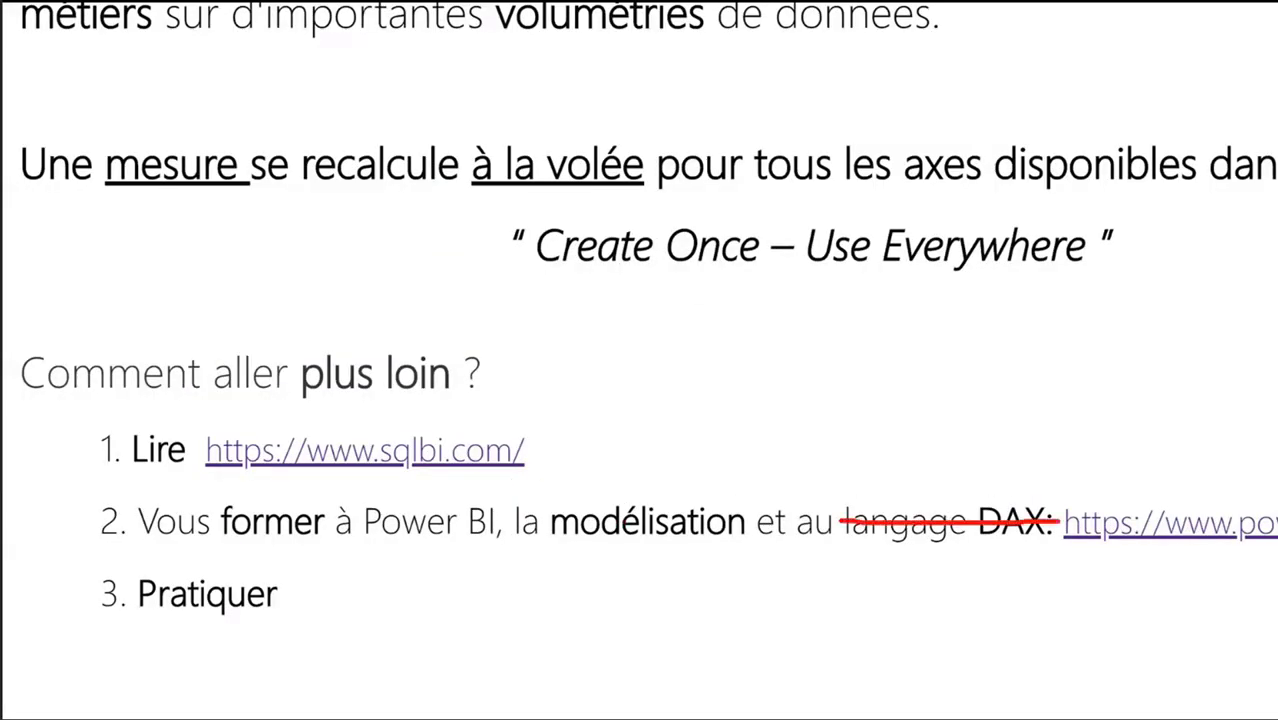
pyautogui.moveTo(508, 482)
pyautogui.mouseDown()
pyautogui.moveTo(770, 585)
pyautogui.moveTo(751, 582)
pyautogui.mouseUp()
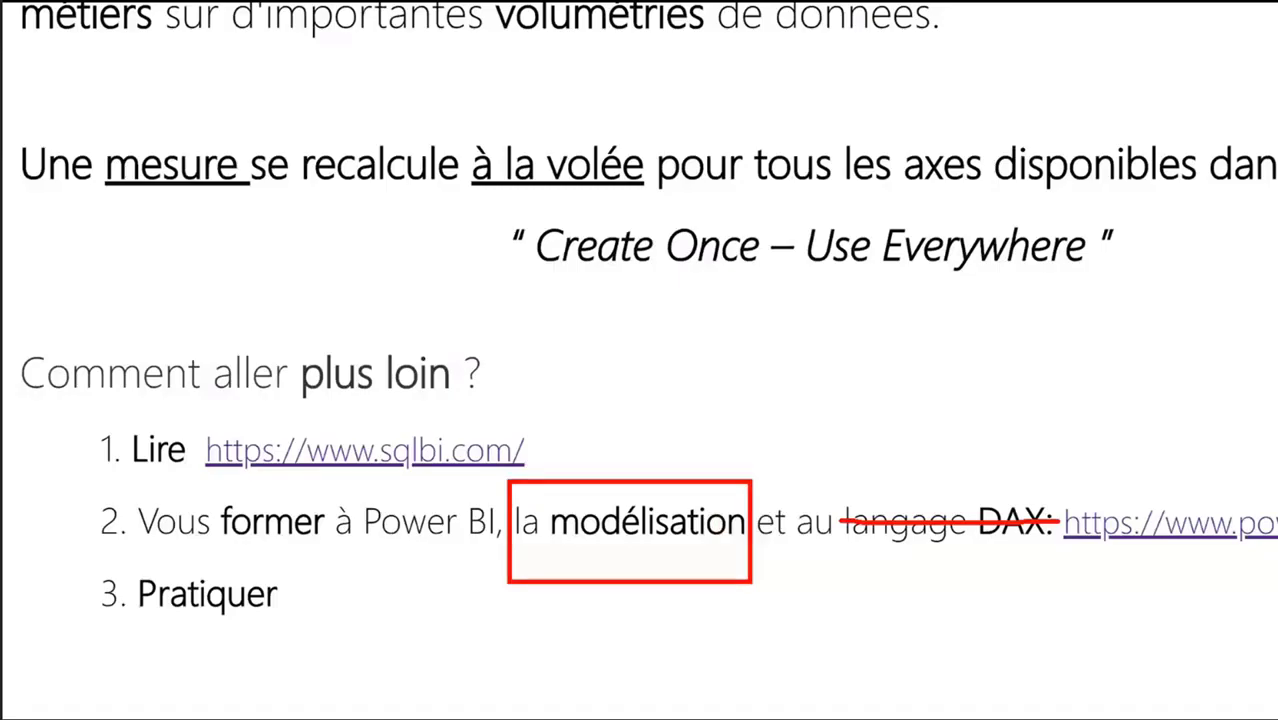
pyautogui.press('Escape')
# Step: Frame the Calendar table's relationship ends in red in the Power BI Desktop model view of Apero 3 - DAX, and return to the Chrome report
pyautogui.moveTo(223, 699)
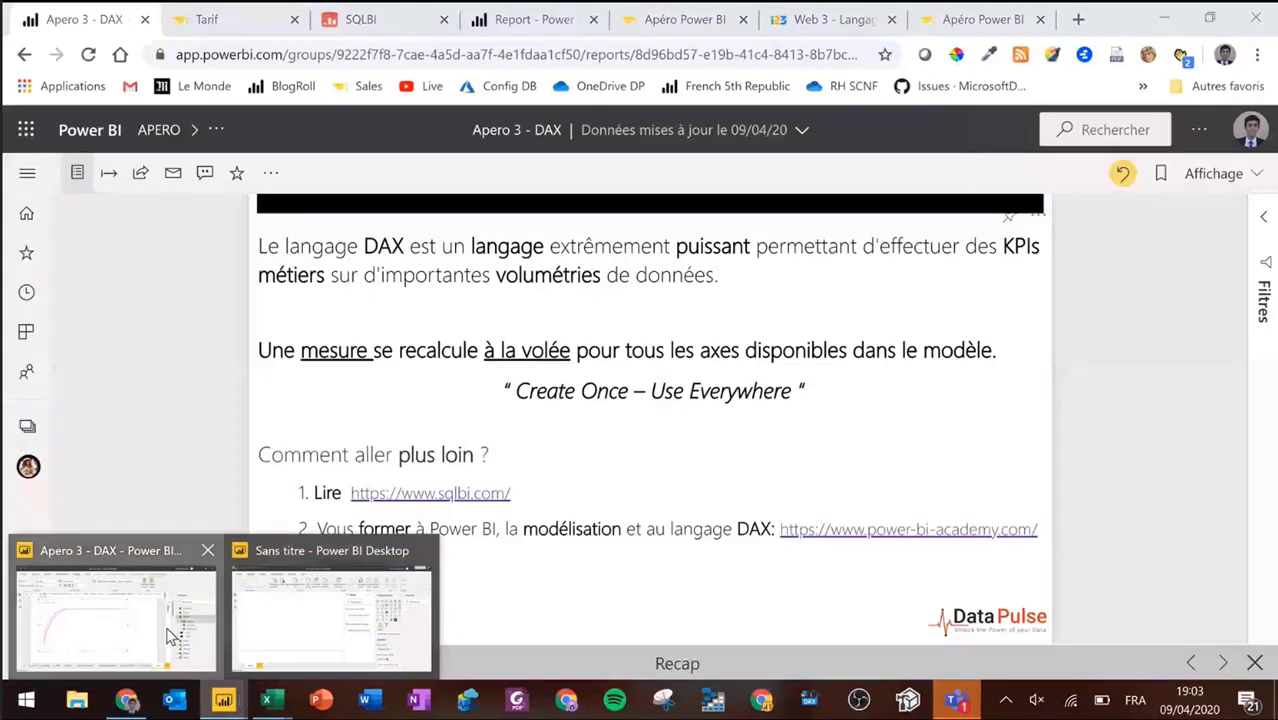
pyautogui.click(110, 600)
pyautogui.click(23, 265)
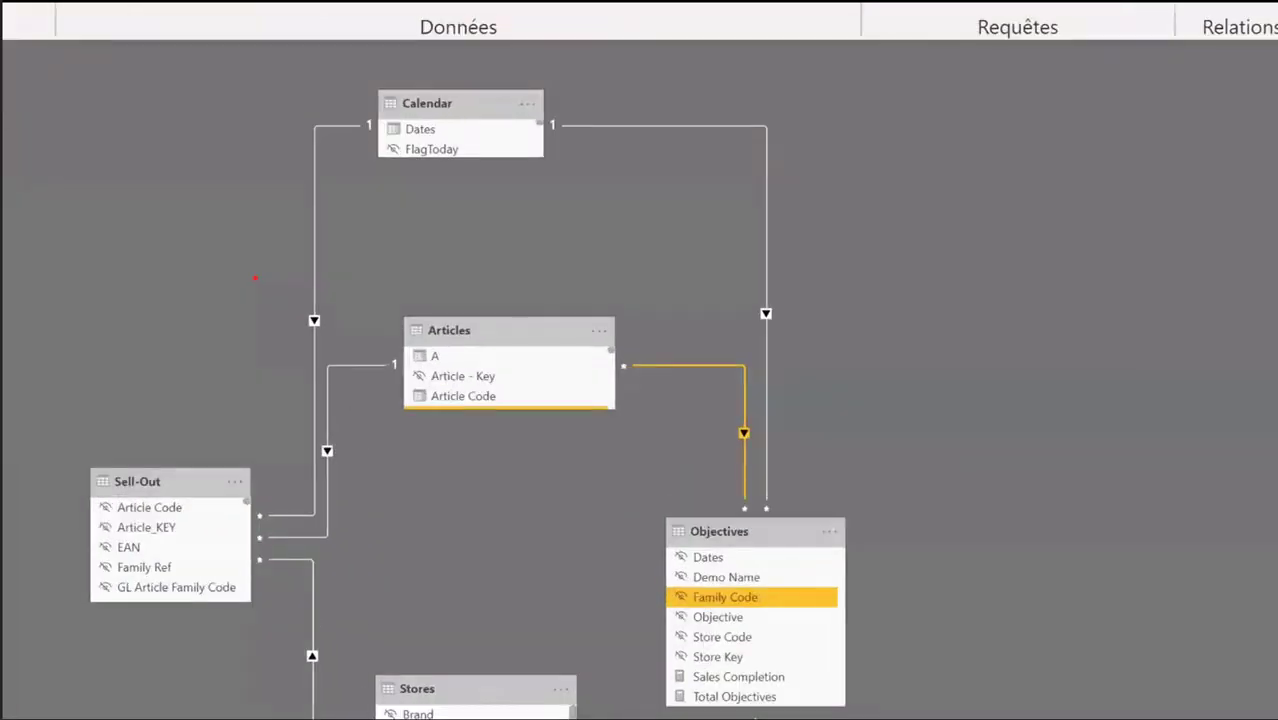
pyautogui.moveTo(347, 67); pyautogui.dragTo(405, 178)
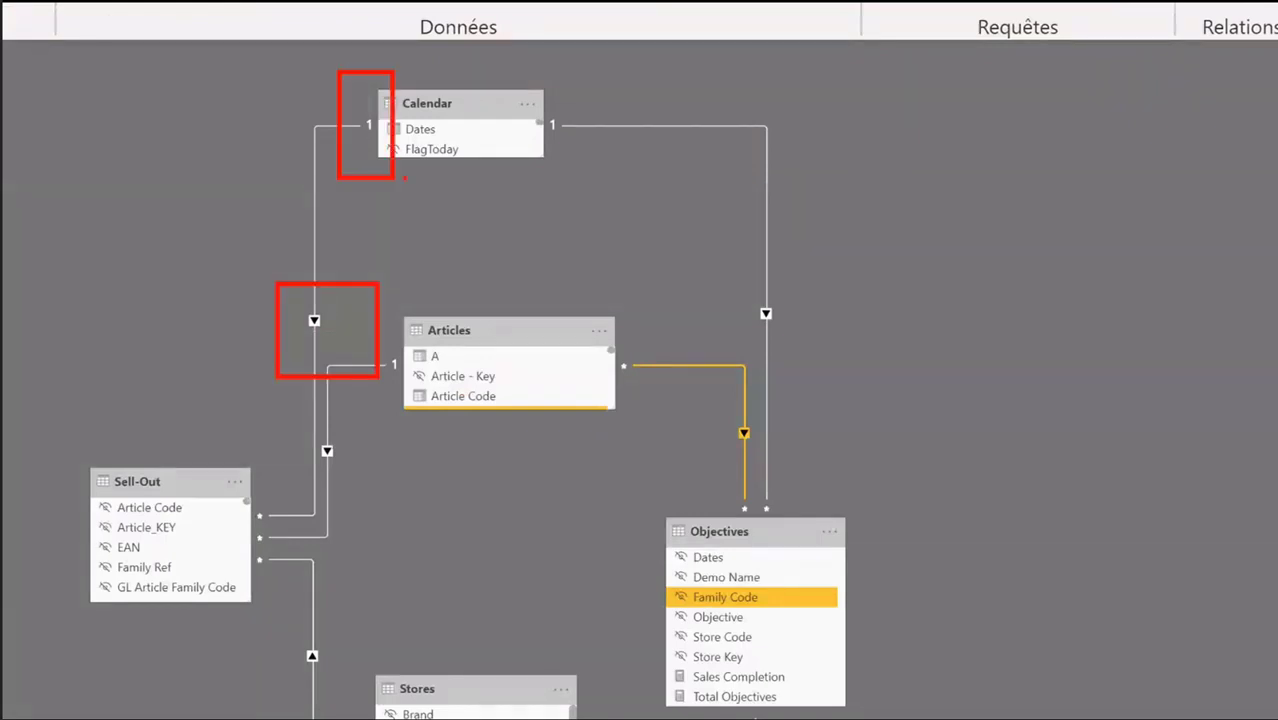
pyautogui.moveTo(521, 90); pyautogui.dragTo(568, 178)
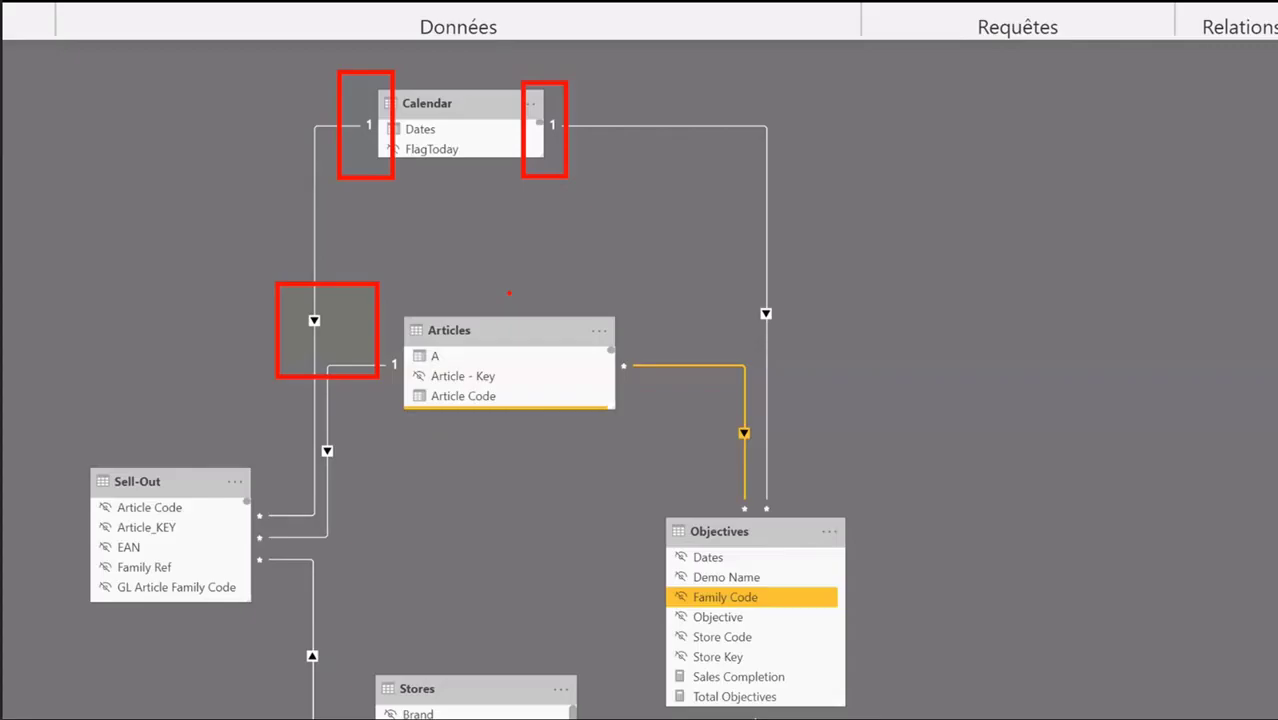
pyautogui.hotkey('alt', 'Tab')
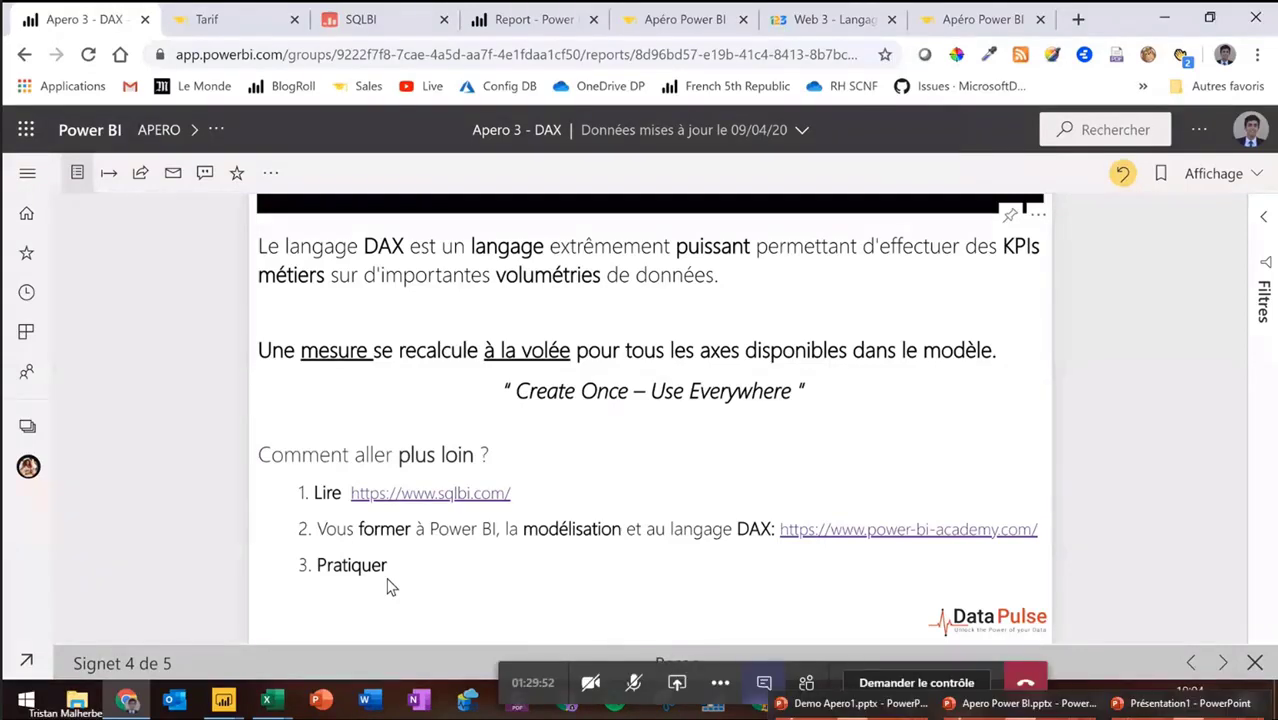
# Step: Circle the Maitriser le langage DAX course in red on the report's Formations bookmark page, and unmute the meeting microphone
pyautogui.click(1223, 663)
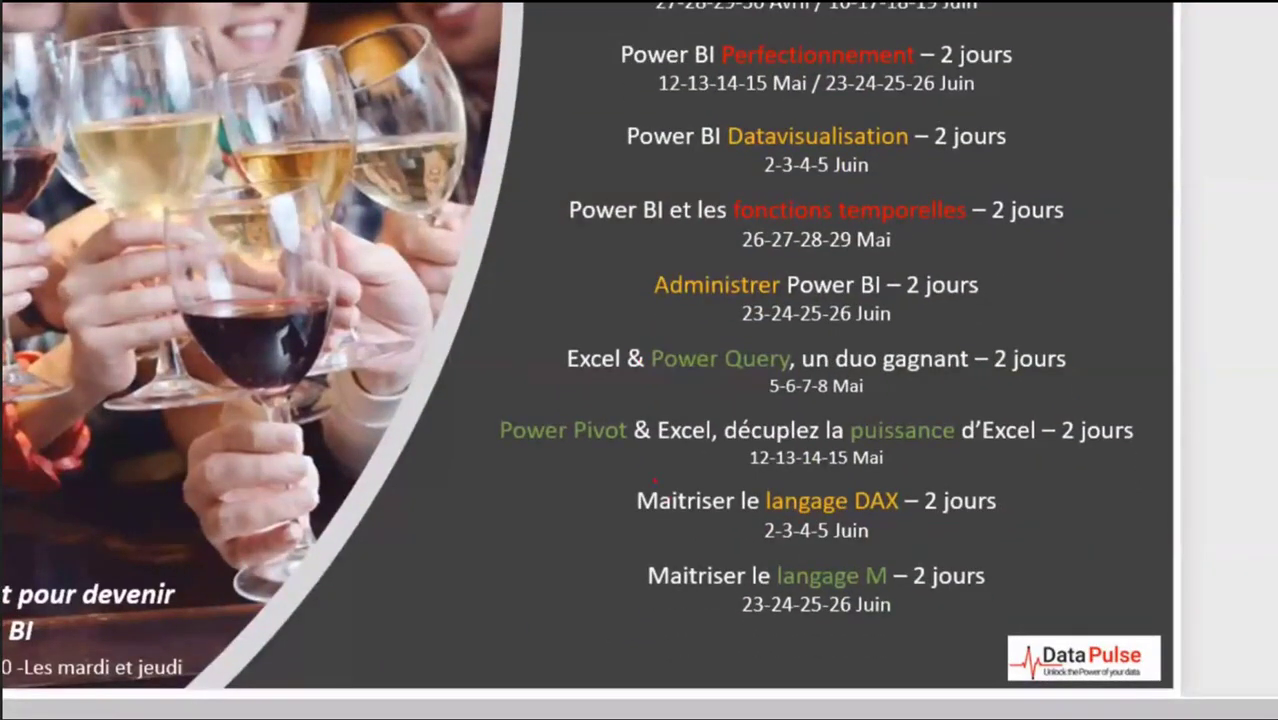
pyautogui.moveTo(655, 479)
pyautogui.mouseDown()
pyautogui.moveTo(610, 492)
pyautogui.moveTo(736, 548)
pyautogui.moveTo(896, 554)
pyautogui.moveTo(1050, 510)
pyautogui.moveTo(656, 481)
pyautogui.mouseUp()
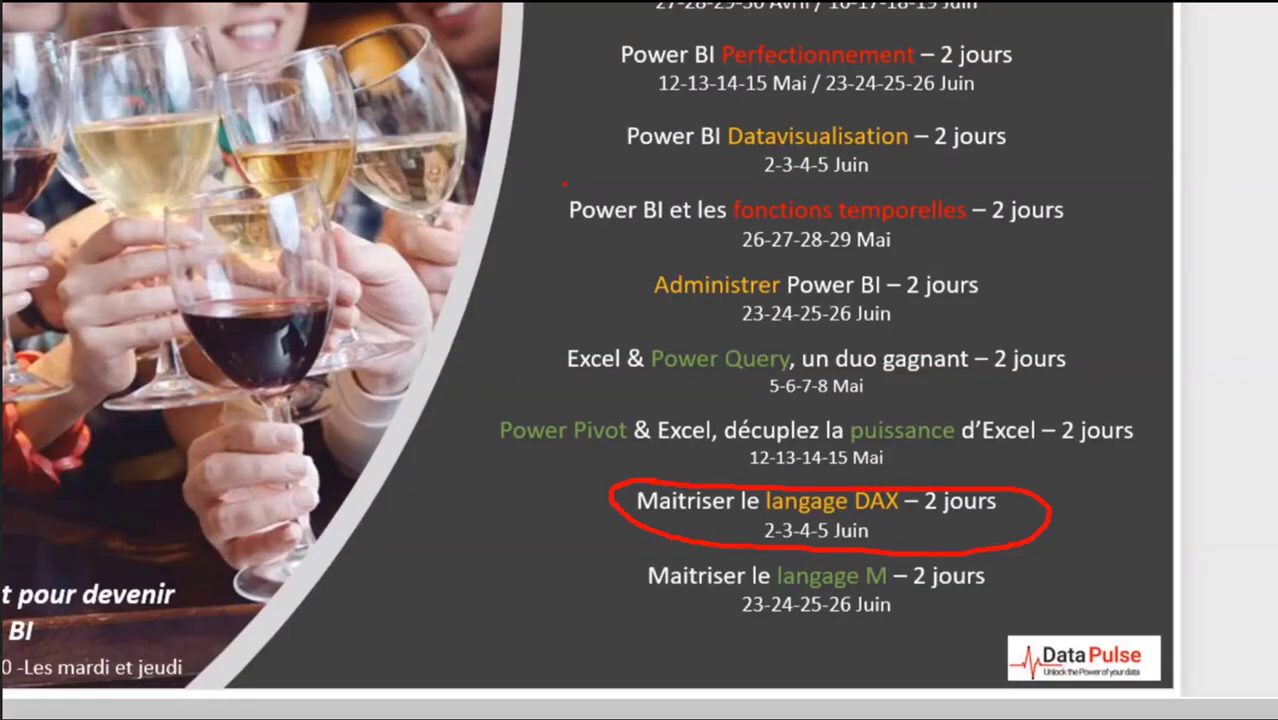
pyautogui.moveTo(563, 184)
pyautogui.mouseDown()
pyautogui.moveTo(660, 258)
pyautogui.moveTo(1092, 252)
pyautogui.moveTo(970, 190)
pyautogui.moveTo(566, 184)
pyautogui.mouseUp()
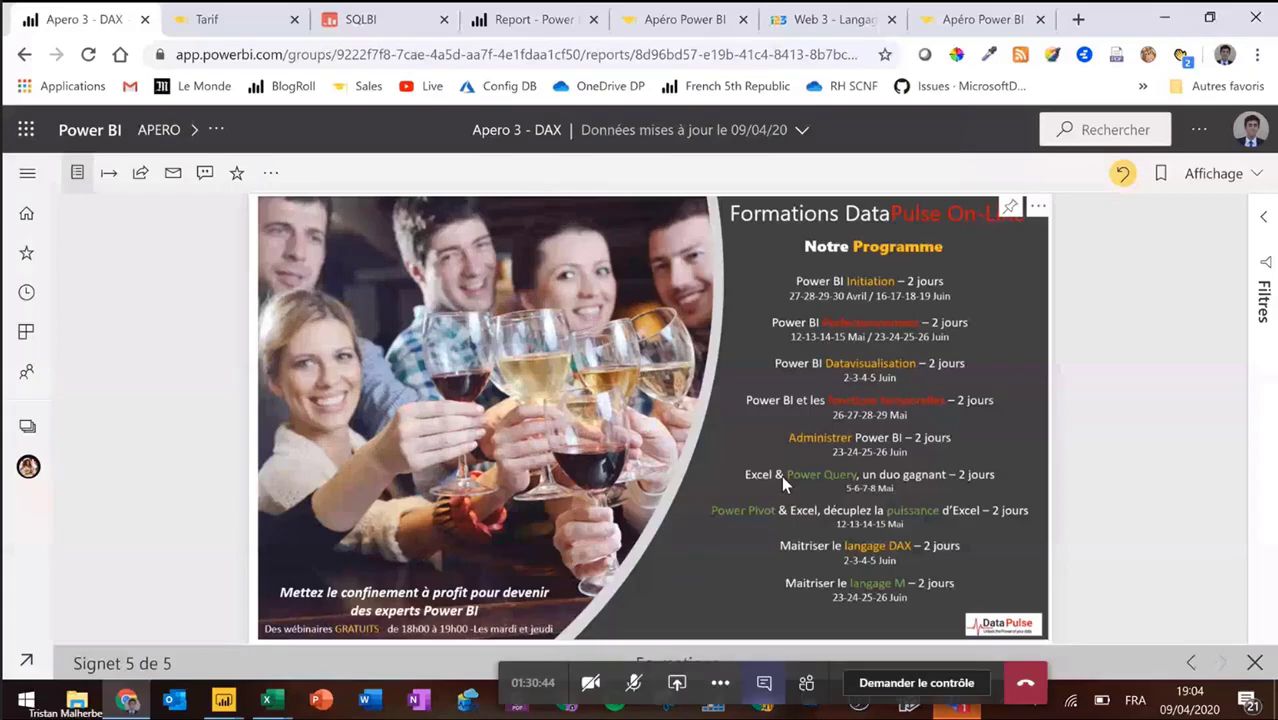
pyautogui.click(634, 683)
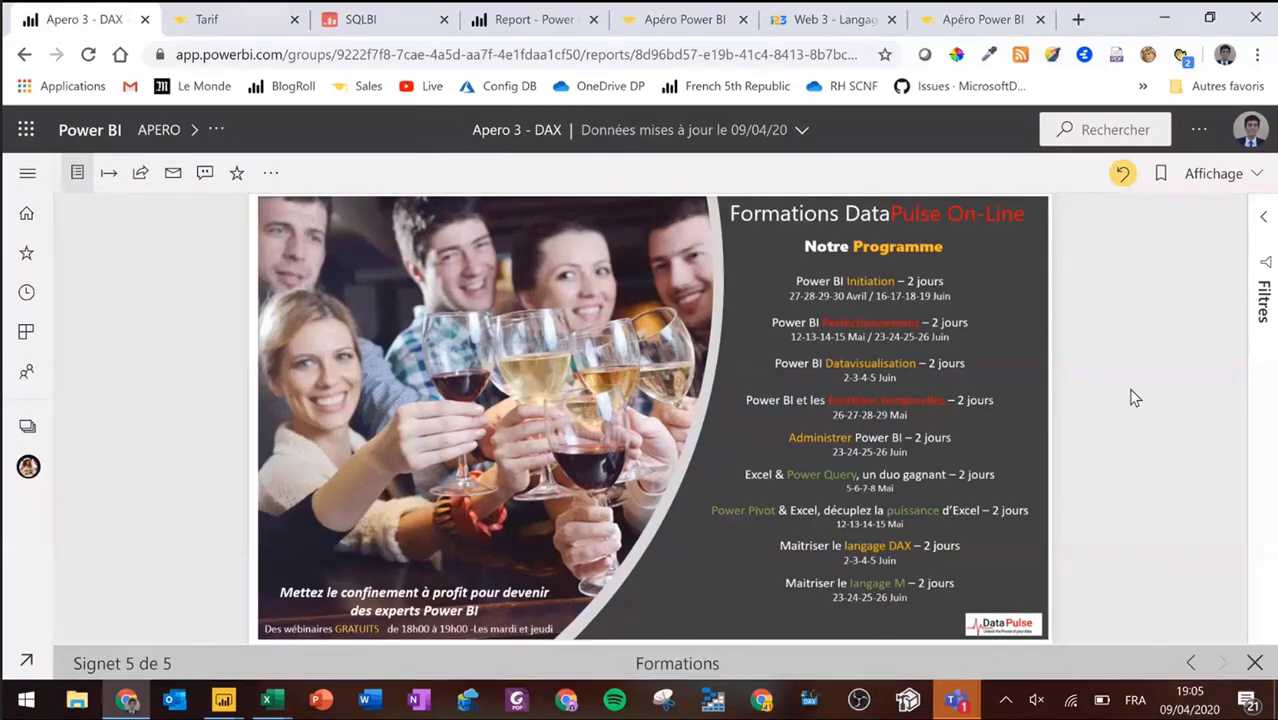
# Step: Return the report to Recap, open the Apéro Power BI web page, and highlight the title of the 14 Avril Dataviz session
pyautogui.click(1191, 664)
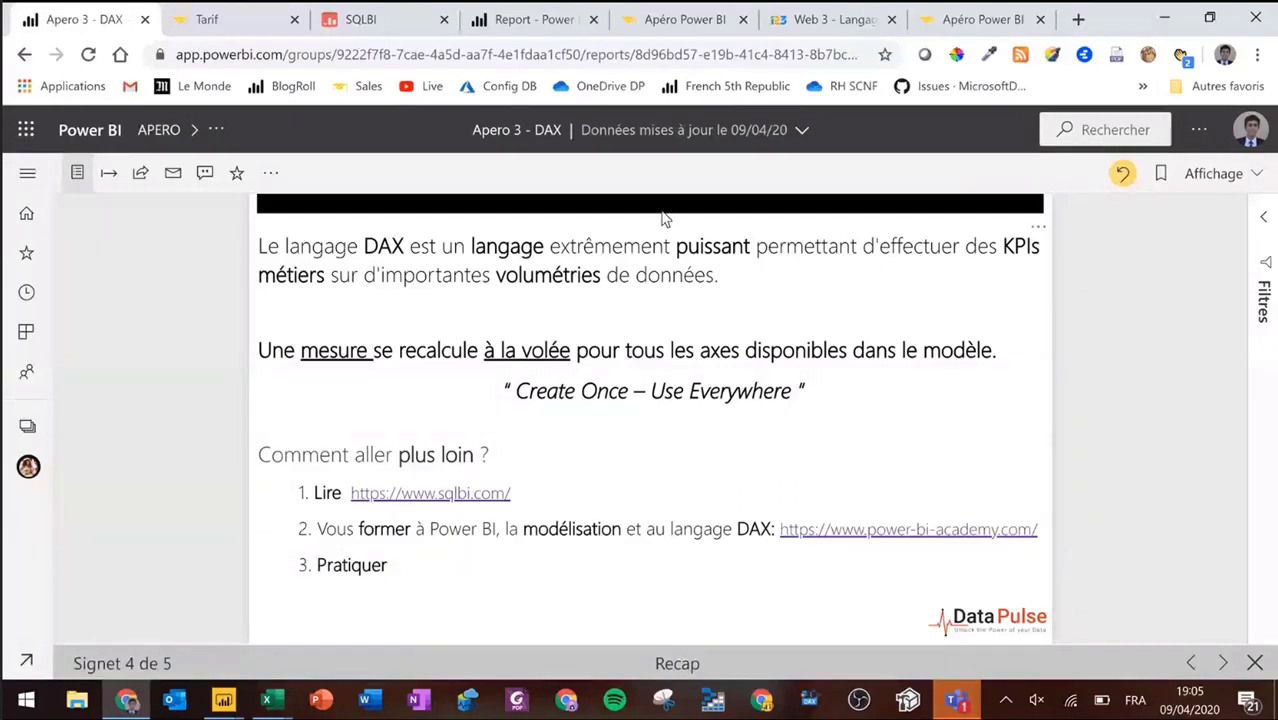
pyautogui.click(671, 24)
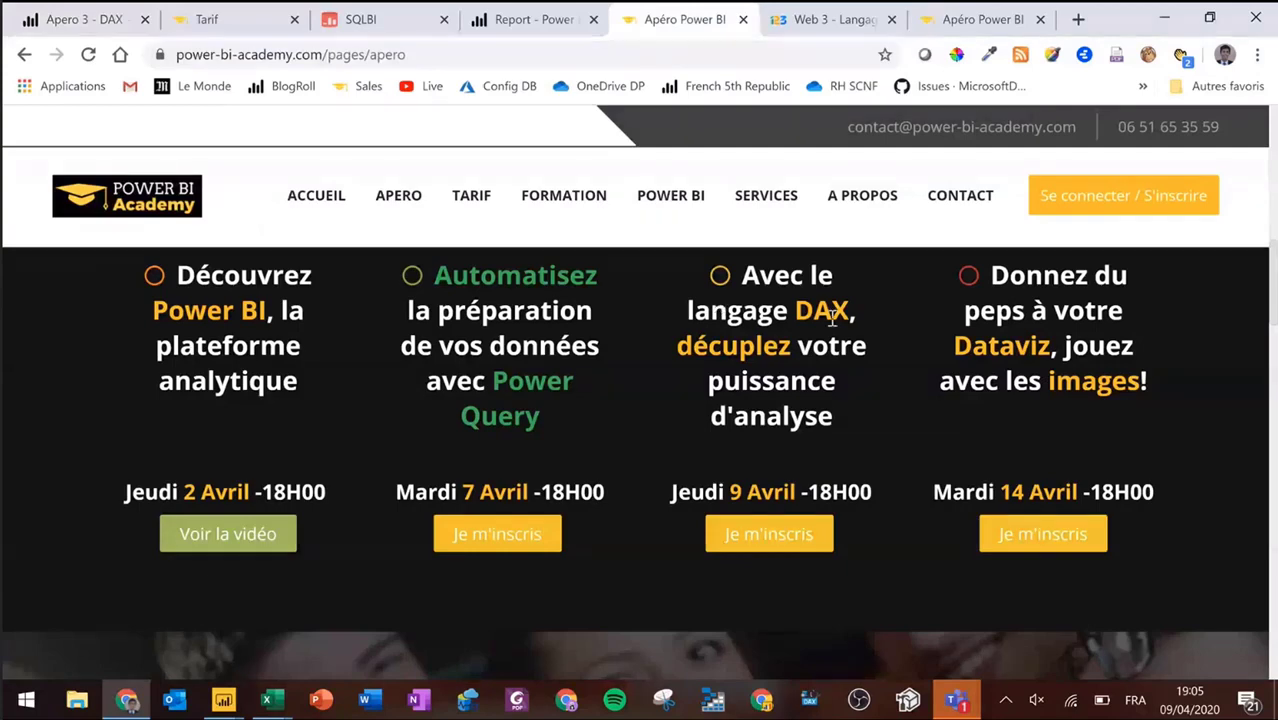
pyautogui.scroll(1, 830, 316)
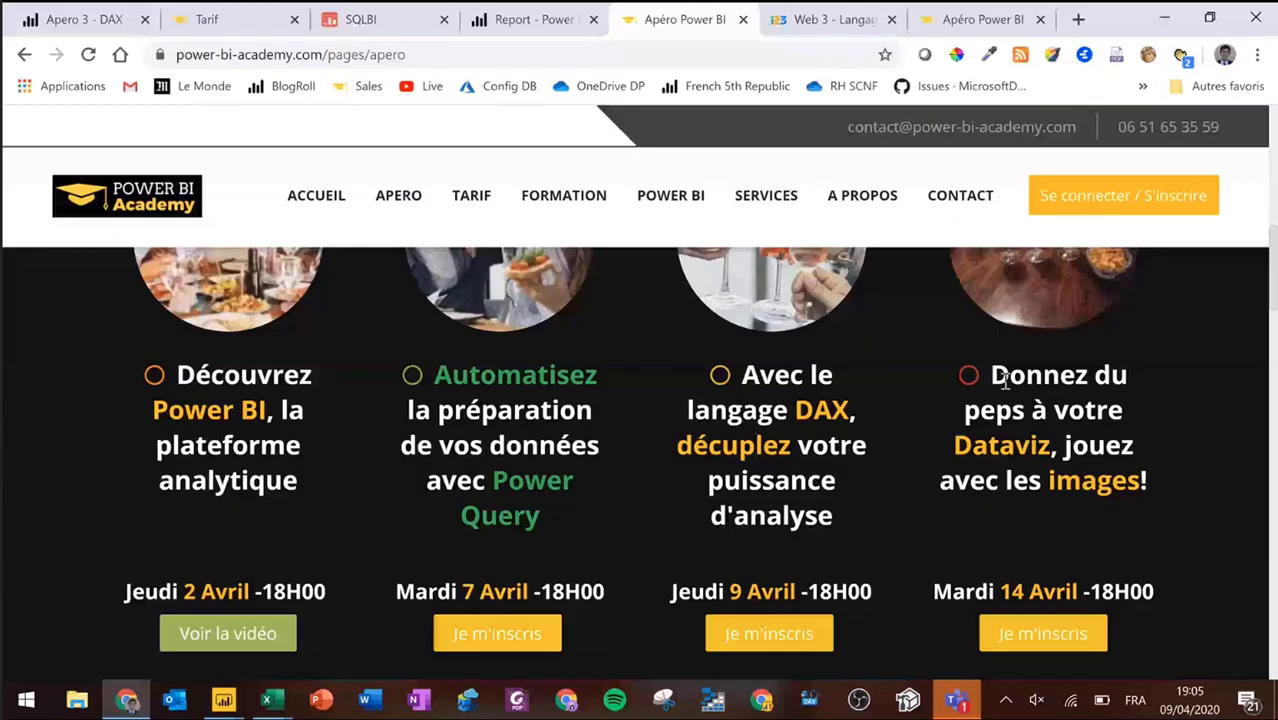
pyautogui.moveTo(991, 376); pyautogui.dragTo(1095, 482)
pyautogui.scroll(-3, 1004, 499)
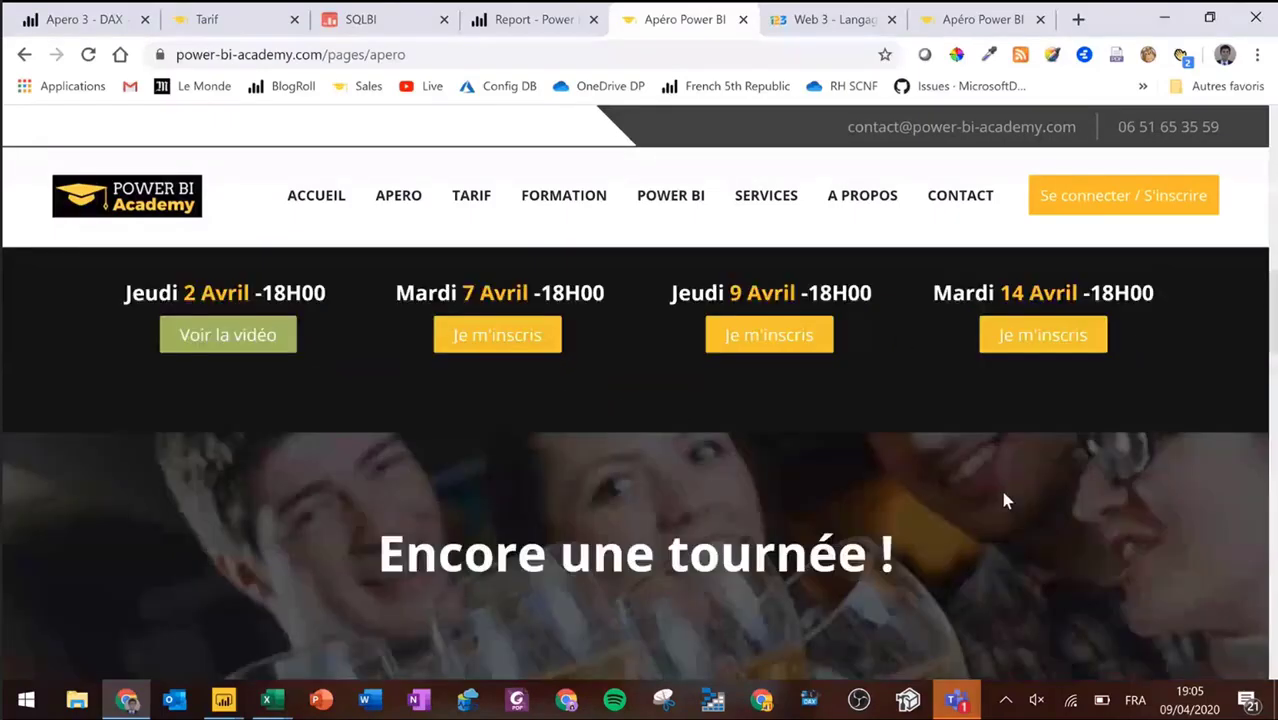
pyautogui.scroll(4, 1004, 505)
pyautogui.click(1037, 530)
pyautogui.scroll(-5, 1037, 530)
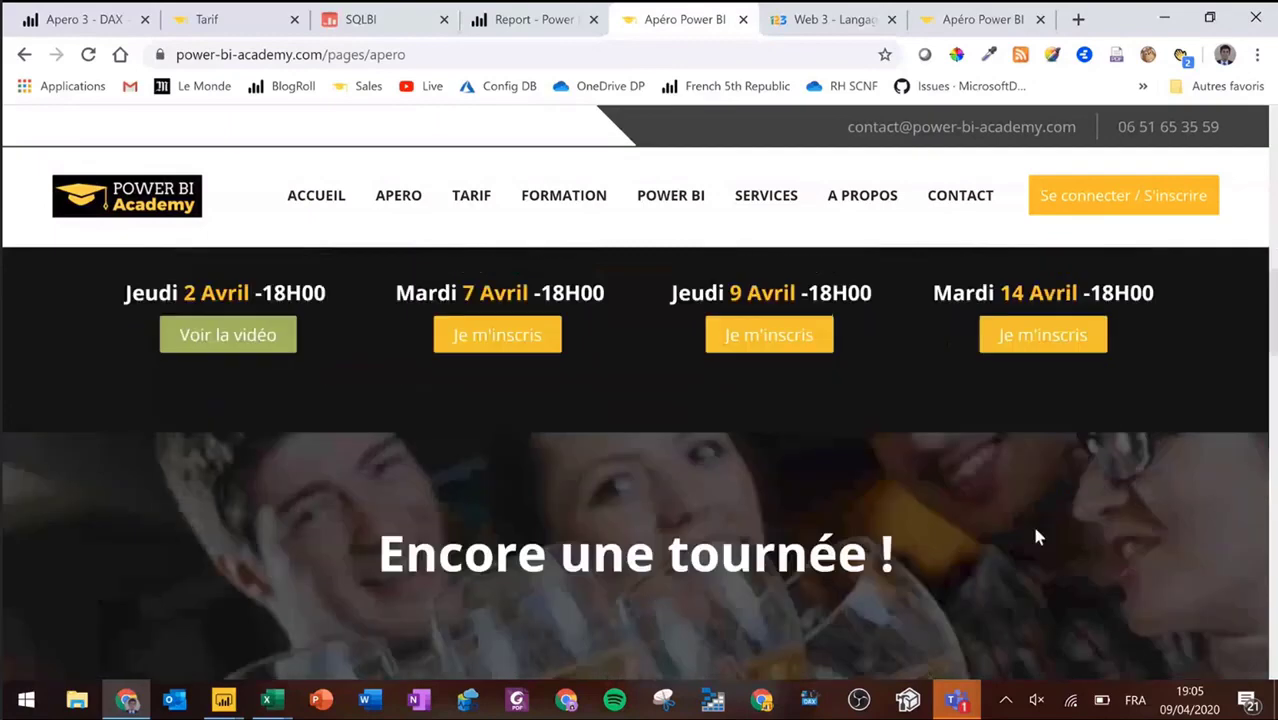
# Step: Examine the 16 to 28 Avril sessions under Encore une tournée !, highlight the DataFlows and DataSets title, and return to the first sessions
pyautogui.scroll(-5, 1034, 530)
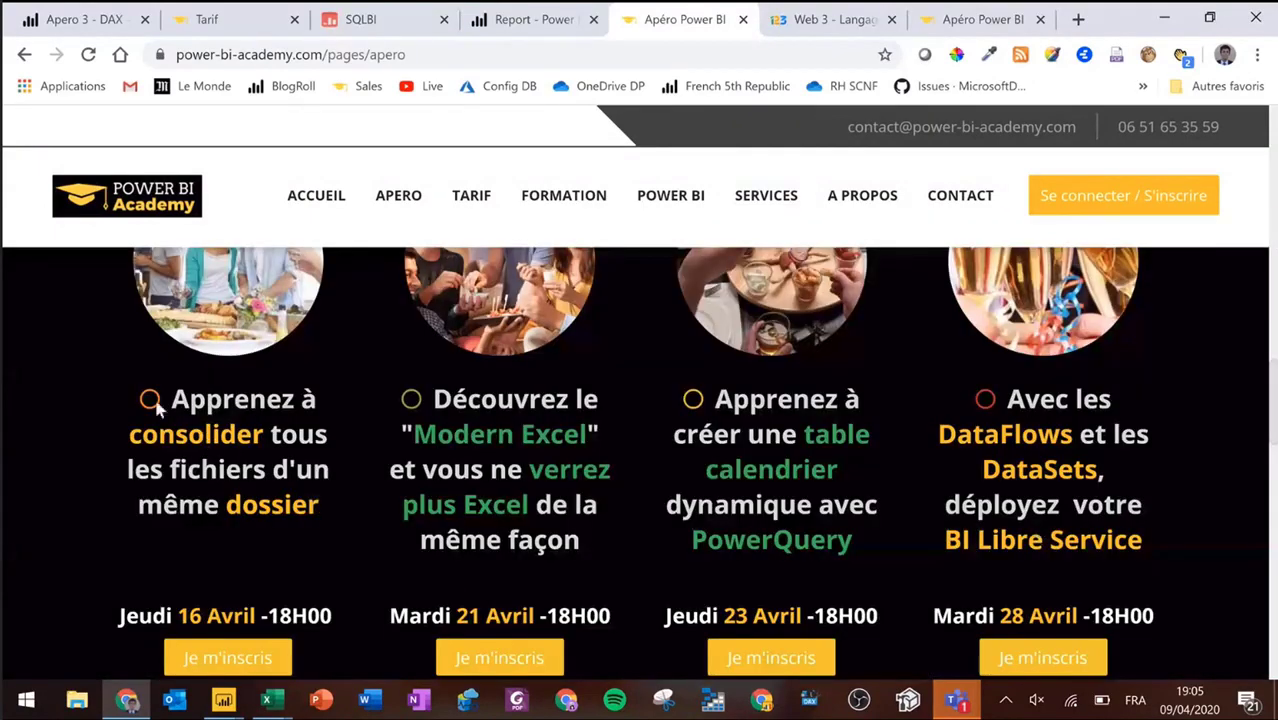
pyautogui.moveTo(160, 404); pyautogui.dragTo(1049, 541)
pyautogui.click(680, 462)
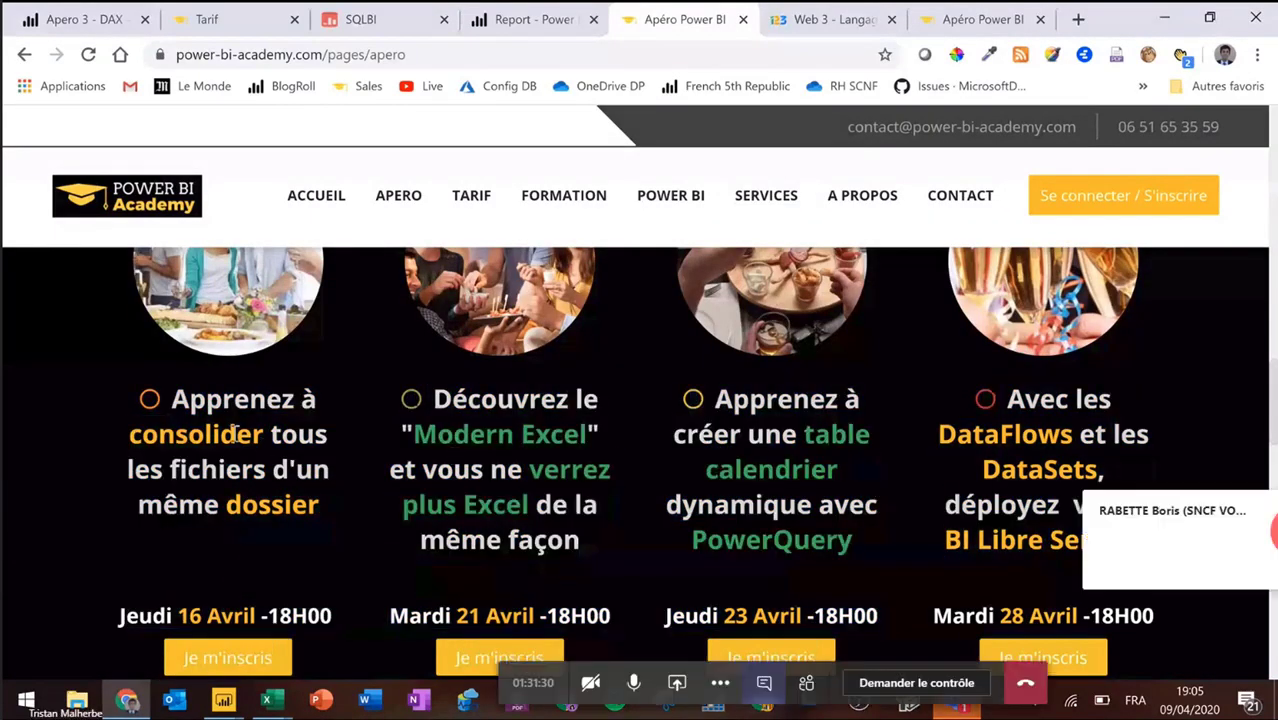
pyautogui.scroll(1, 579, 449)
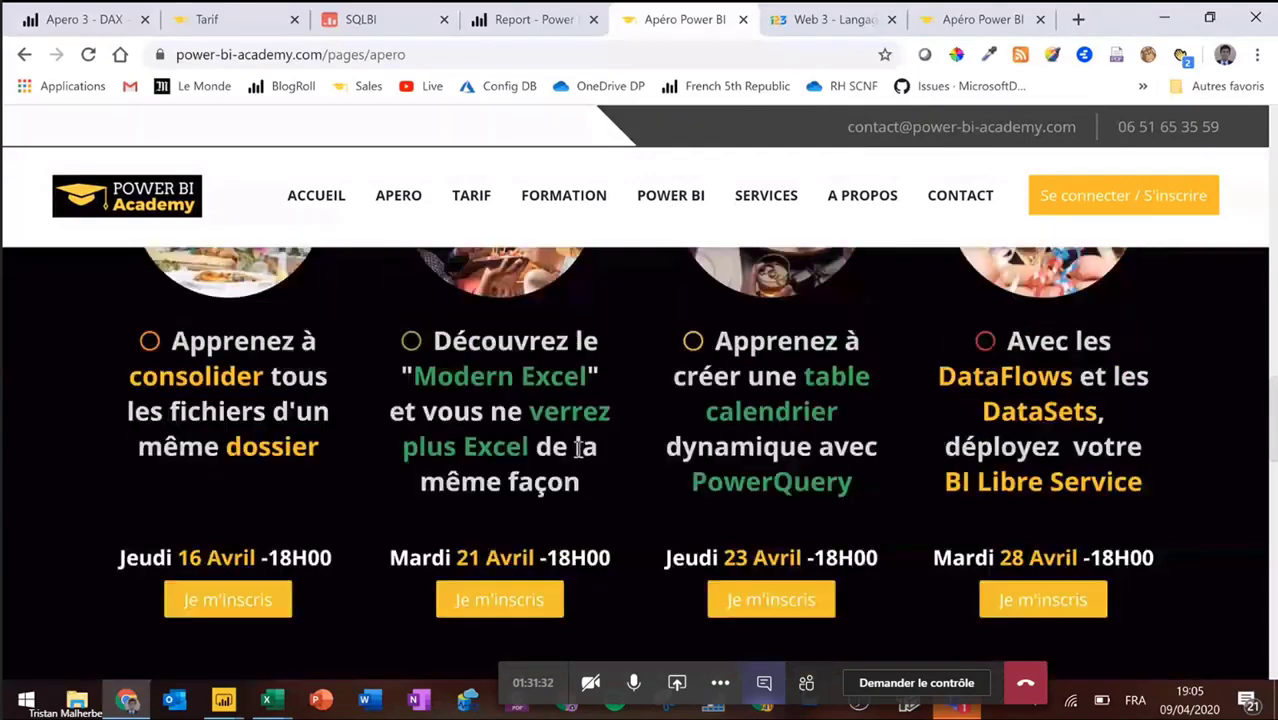
pyautogui.scroll(-2, 943, 517)
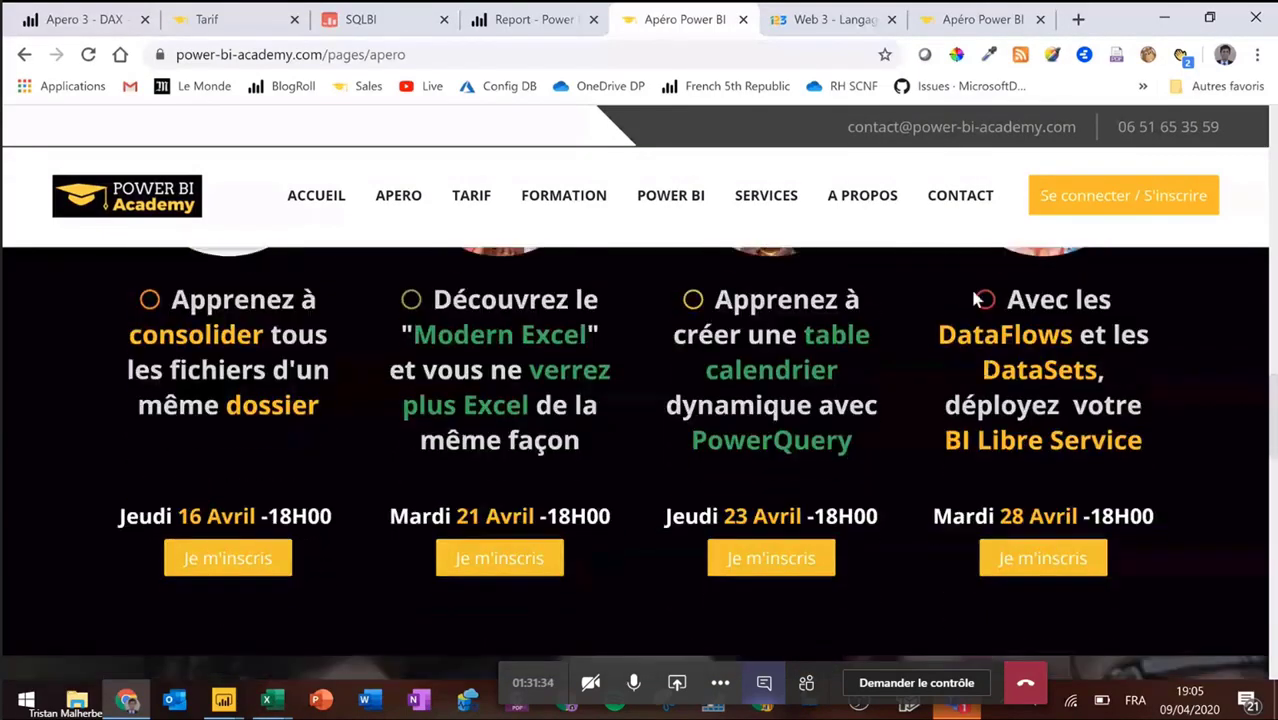
pyautogui.moveTo(980, 297); pyautogui.dragTo(1140, 436)
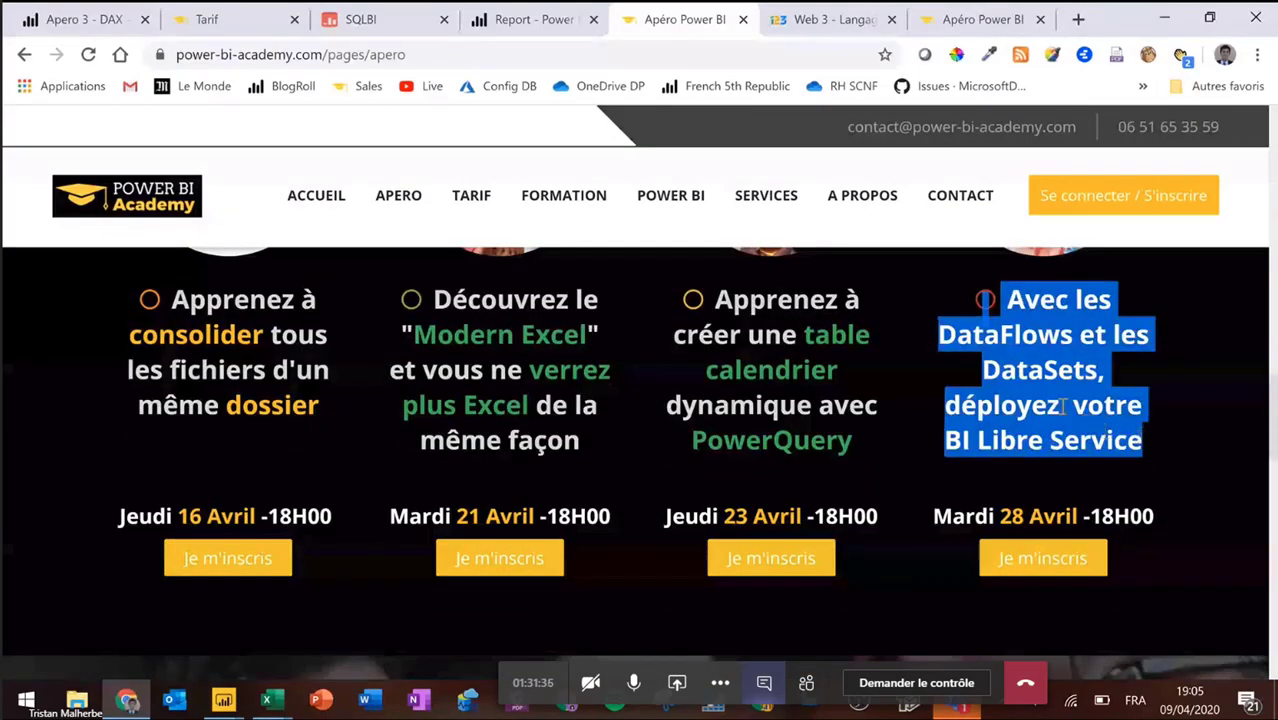
pyautogui.scroll(-1, 1062, 403)
pyautogui.scroll(-8, 1062, 405)
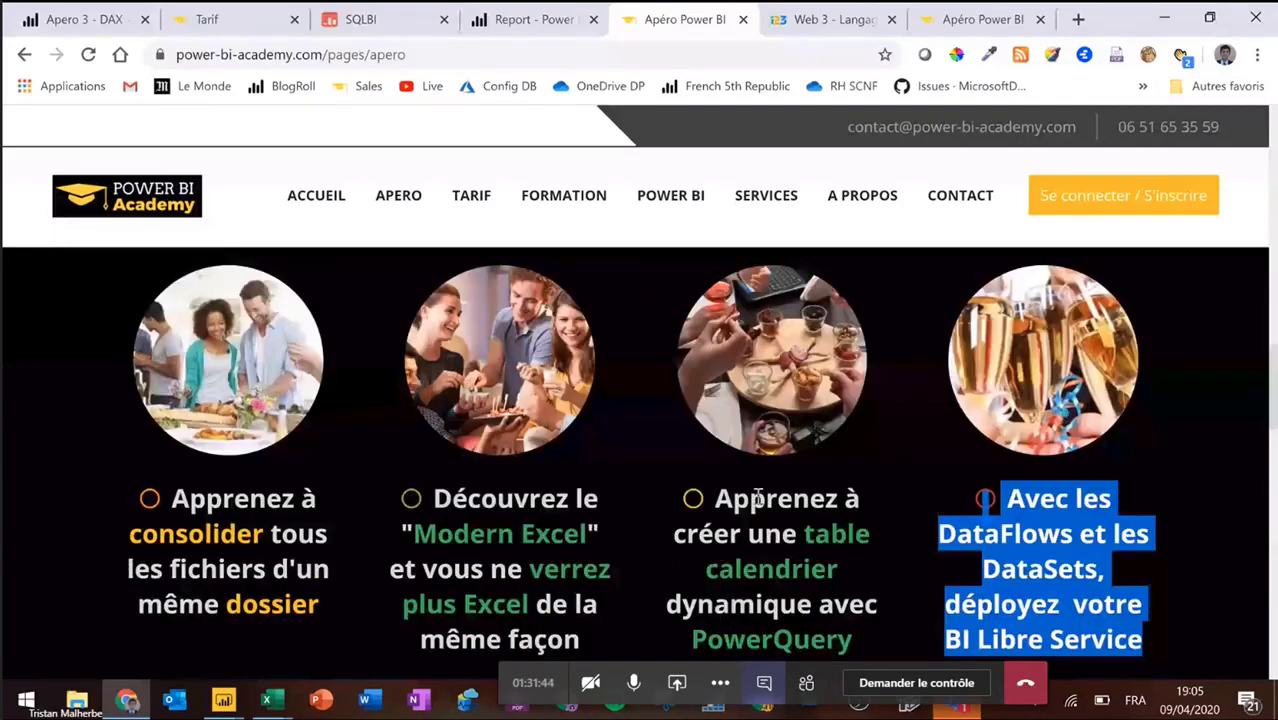
pyautogui.scroll(4, 757, 497)
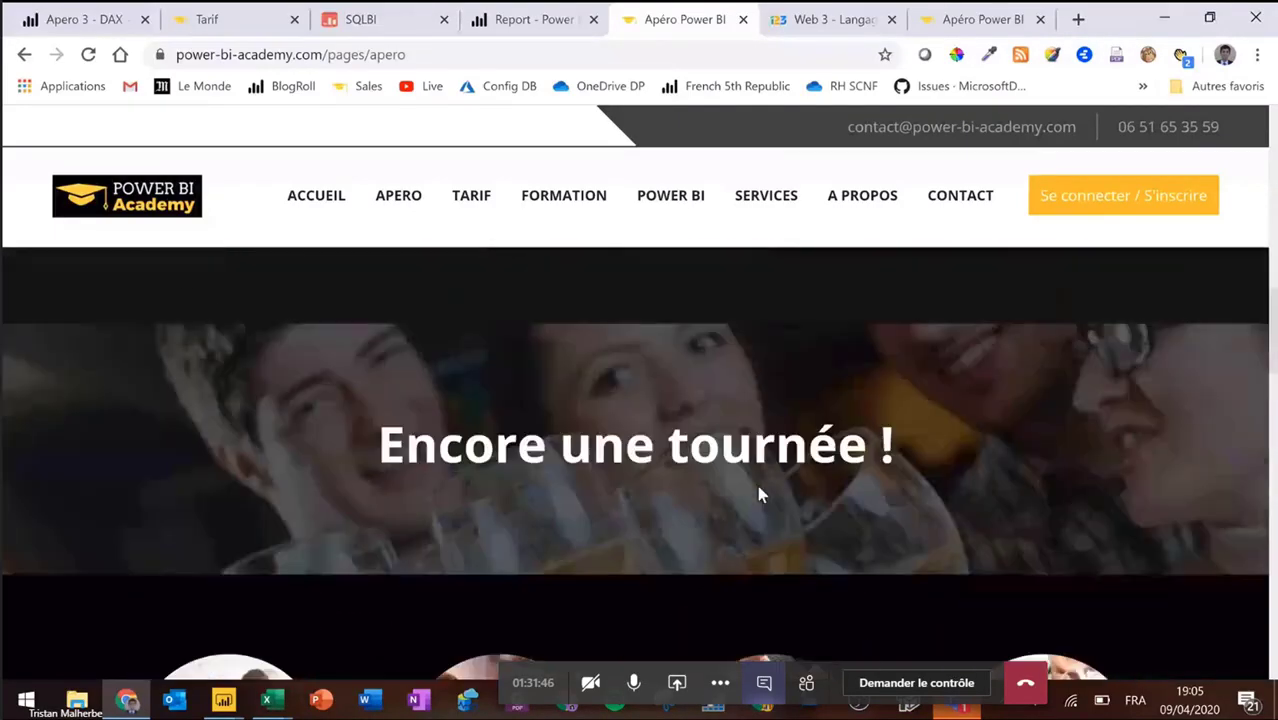
pyautogui.scroll(2, 757, 493)
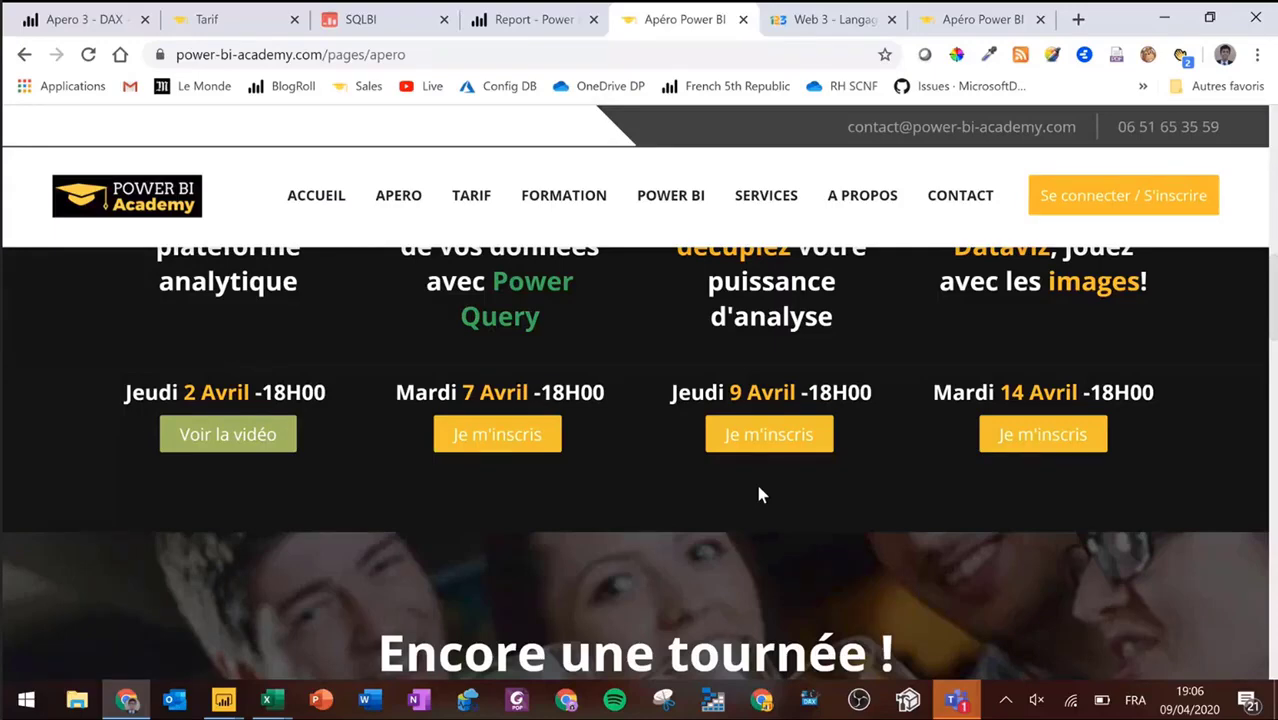
pyautogui.scroll(2, 758, 493)
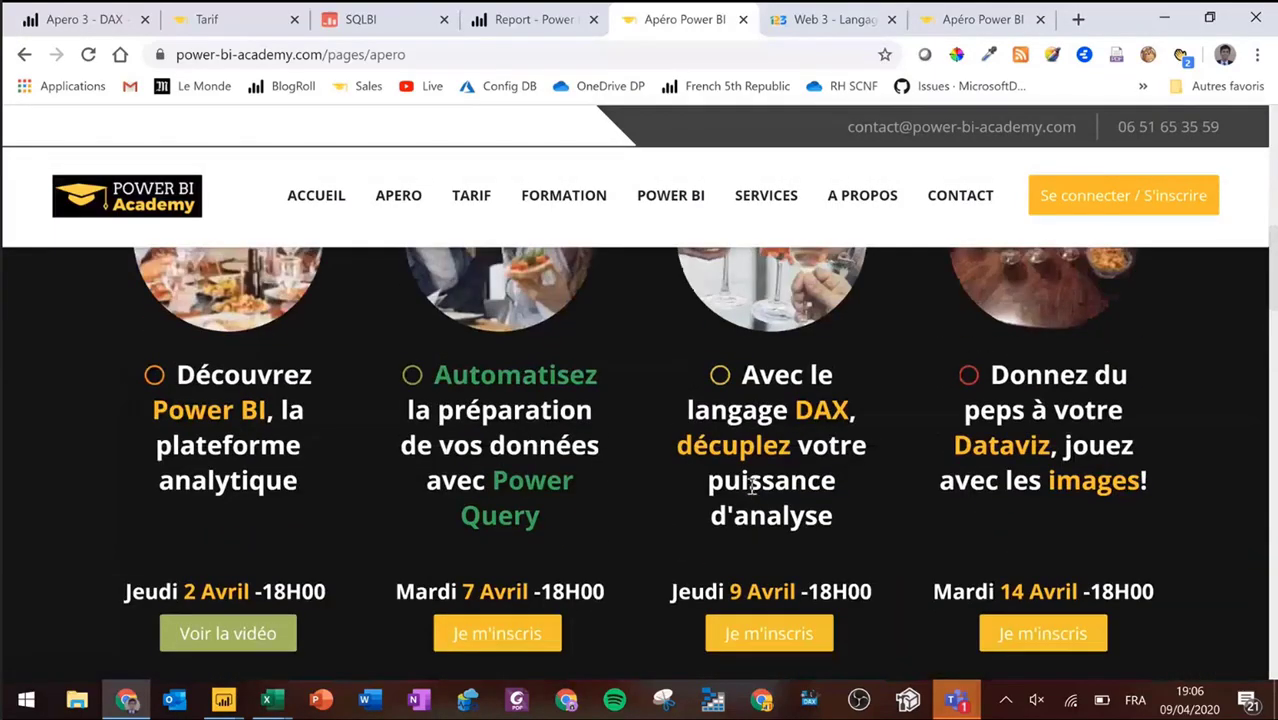